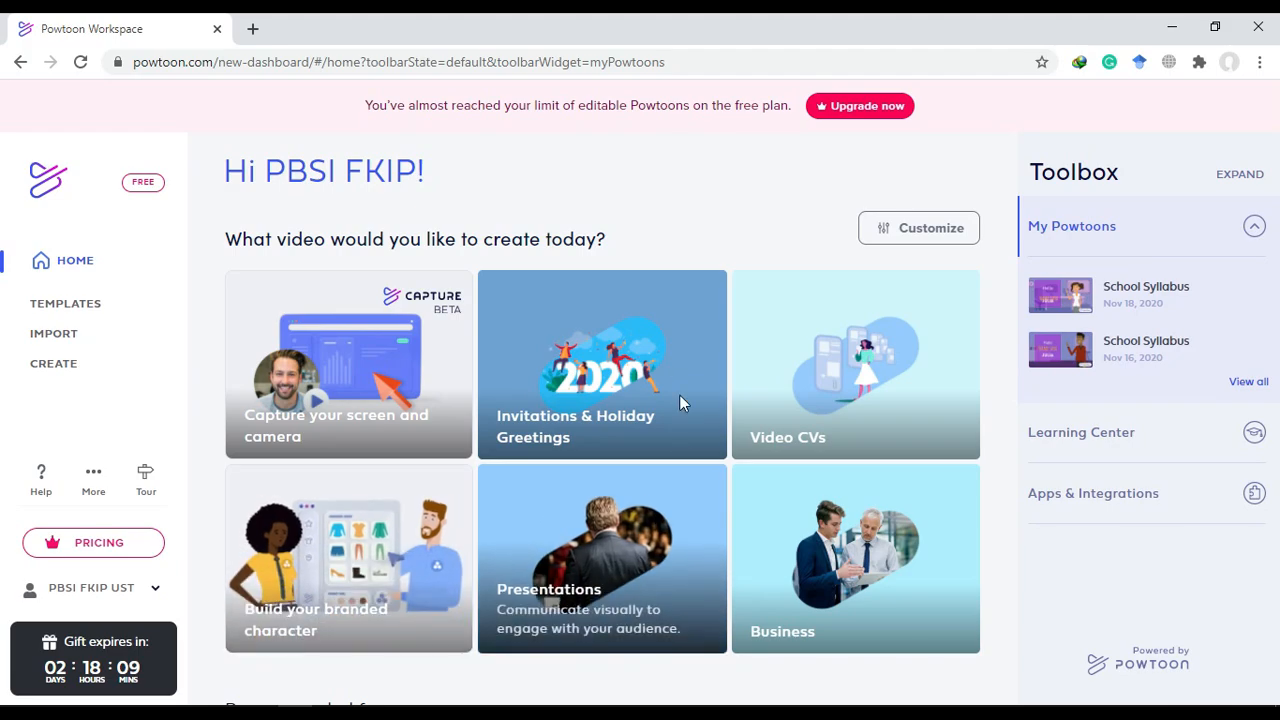
# Open the Presentations template category and browse as far as the Company Goals template
pyautogui.click(587, 546)
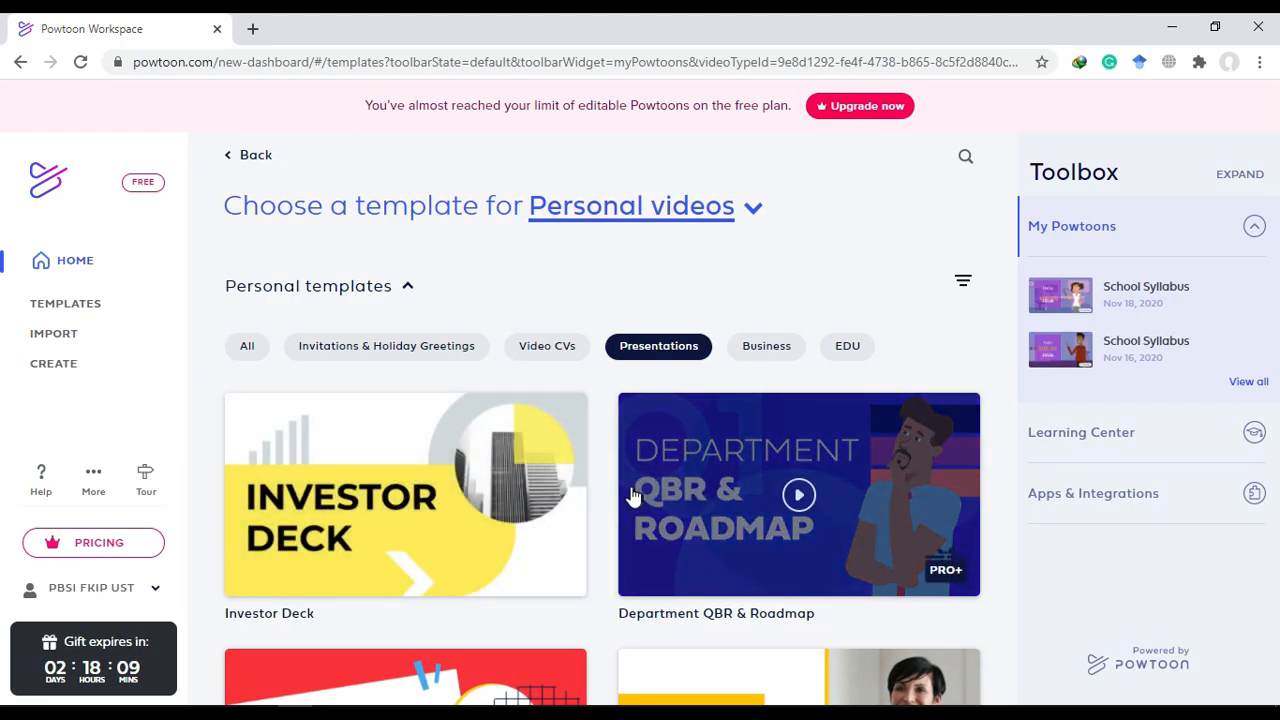
pyautogui.scroll(-4, 632, 495)
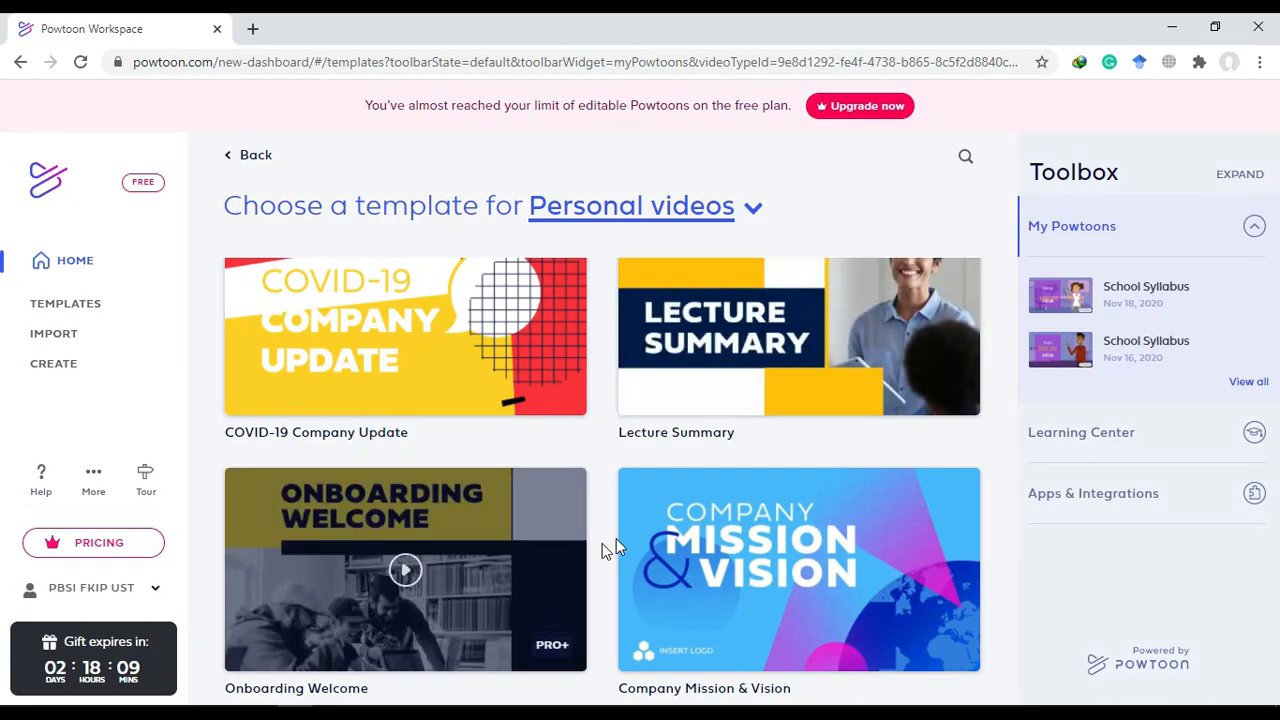
pyautogui.scroll(-3, 603, 550)
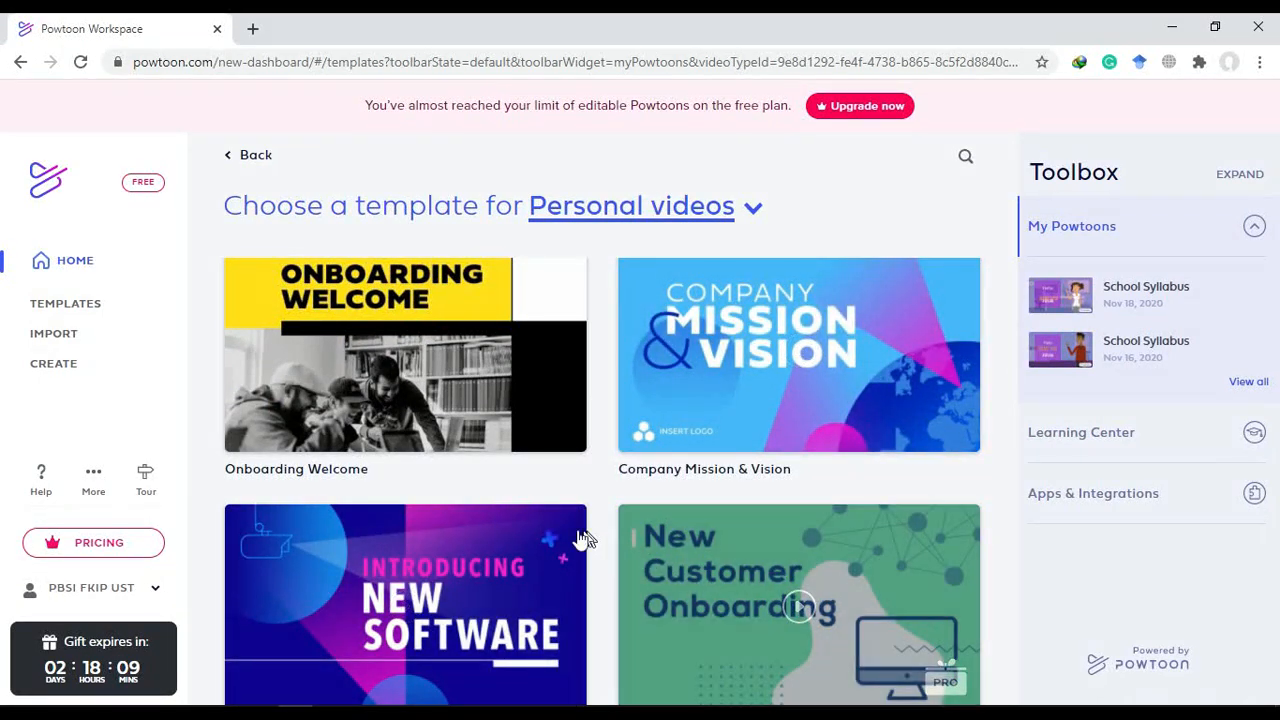
pyautogui.scroll(-4, 538, 532)
pyautogui.scroll(-4, 595, 540)
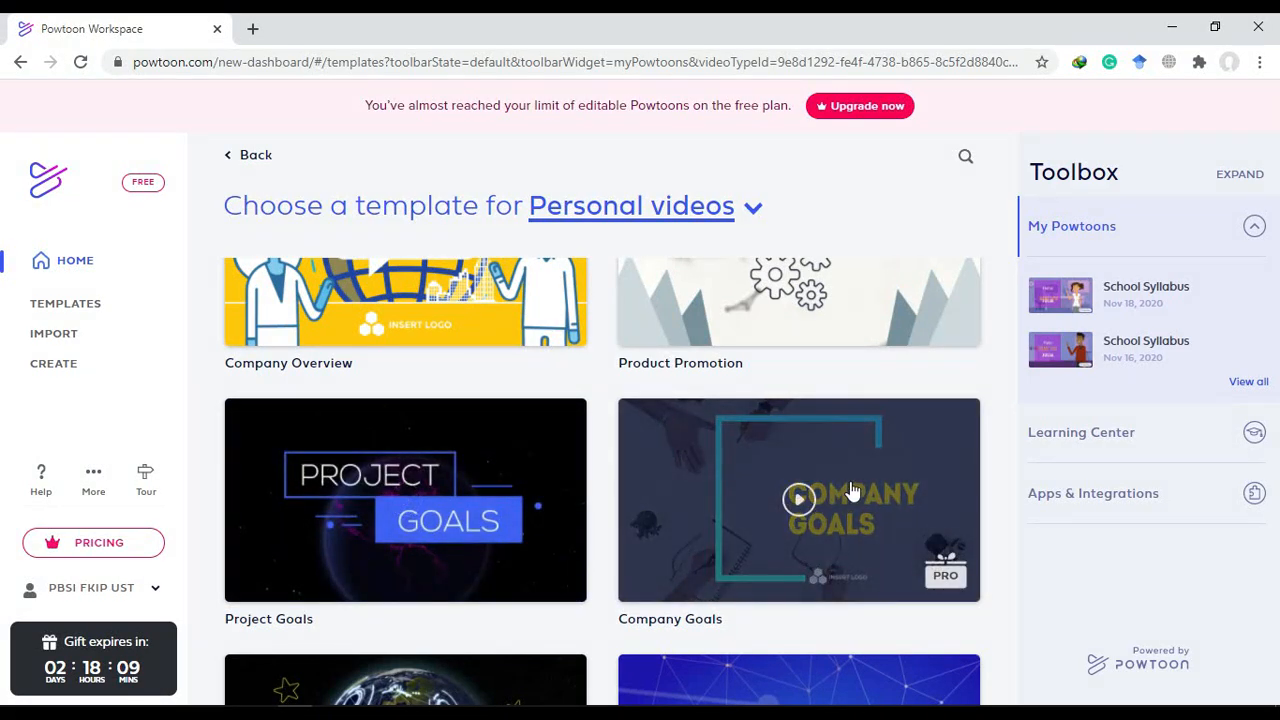
# Preview the Company Goals template, pause its video and close the preview
pyautogui.click(851, 488)
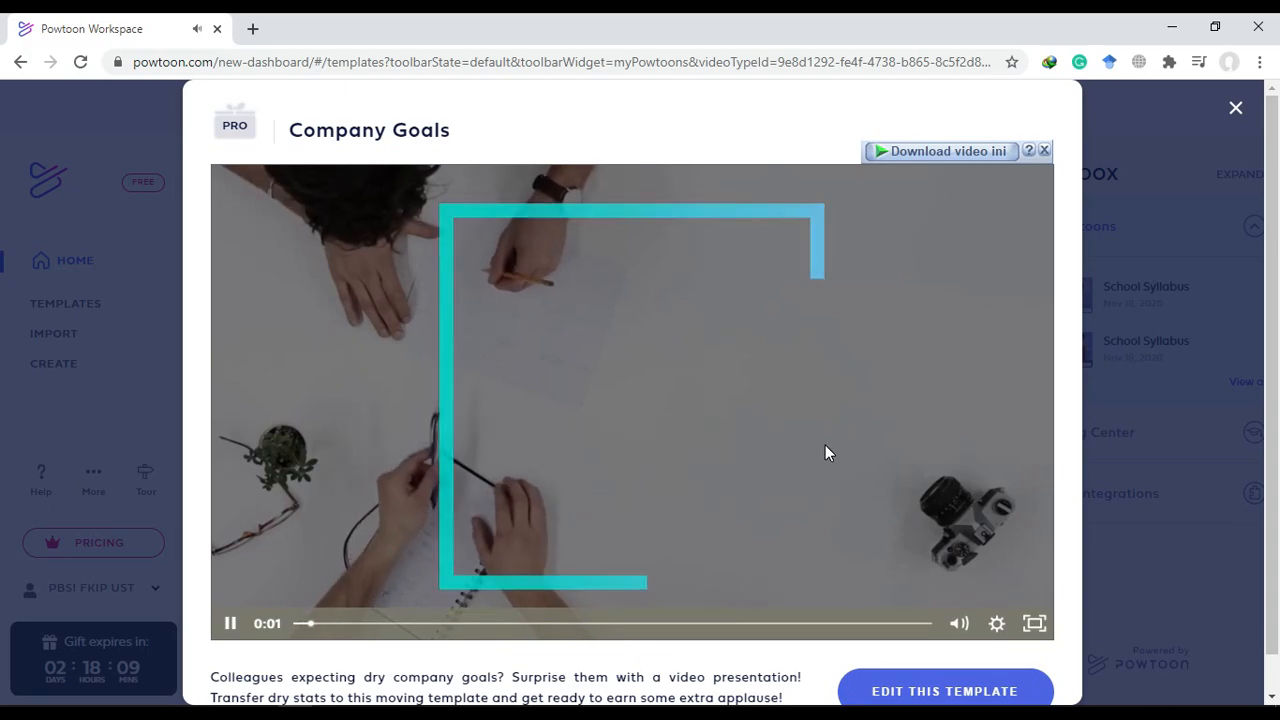
pyautogui.click(829, 372)
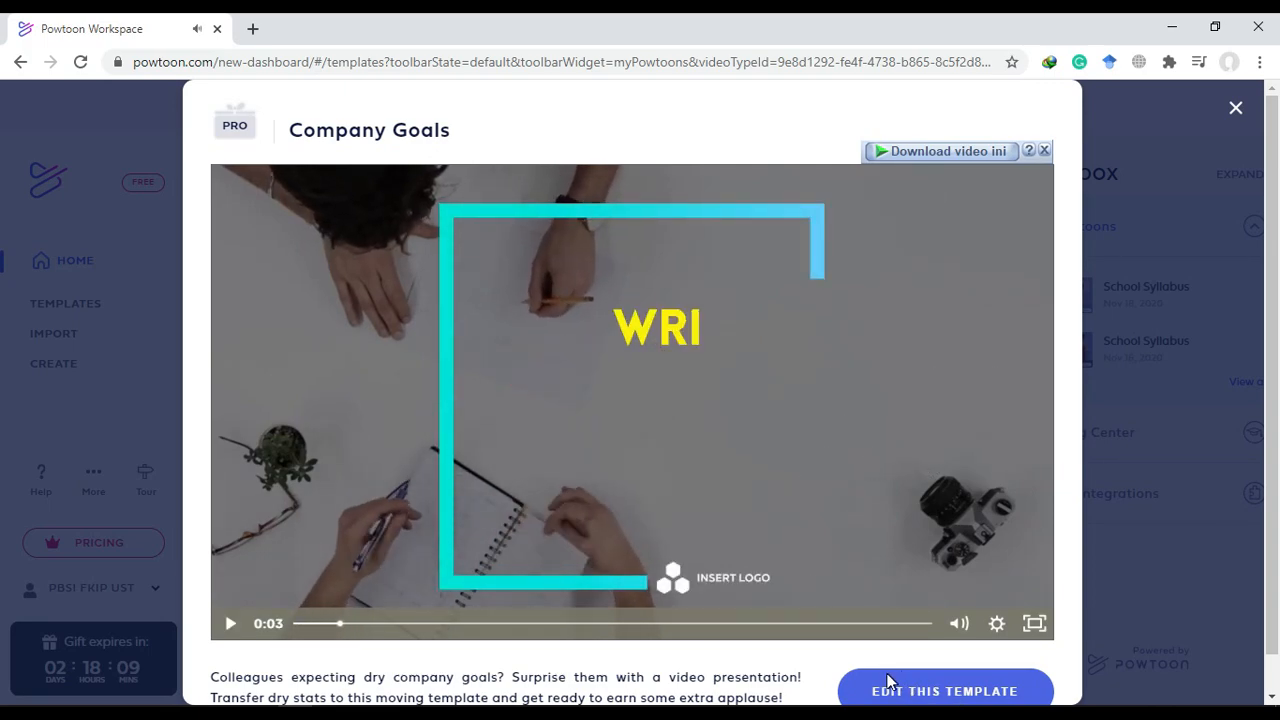
pyautogui.scroll(-1, 888, 682)
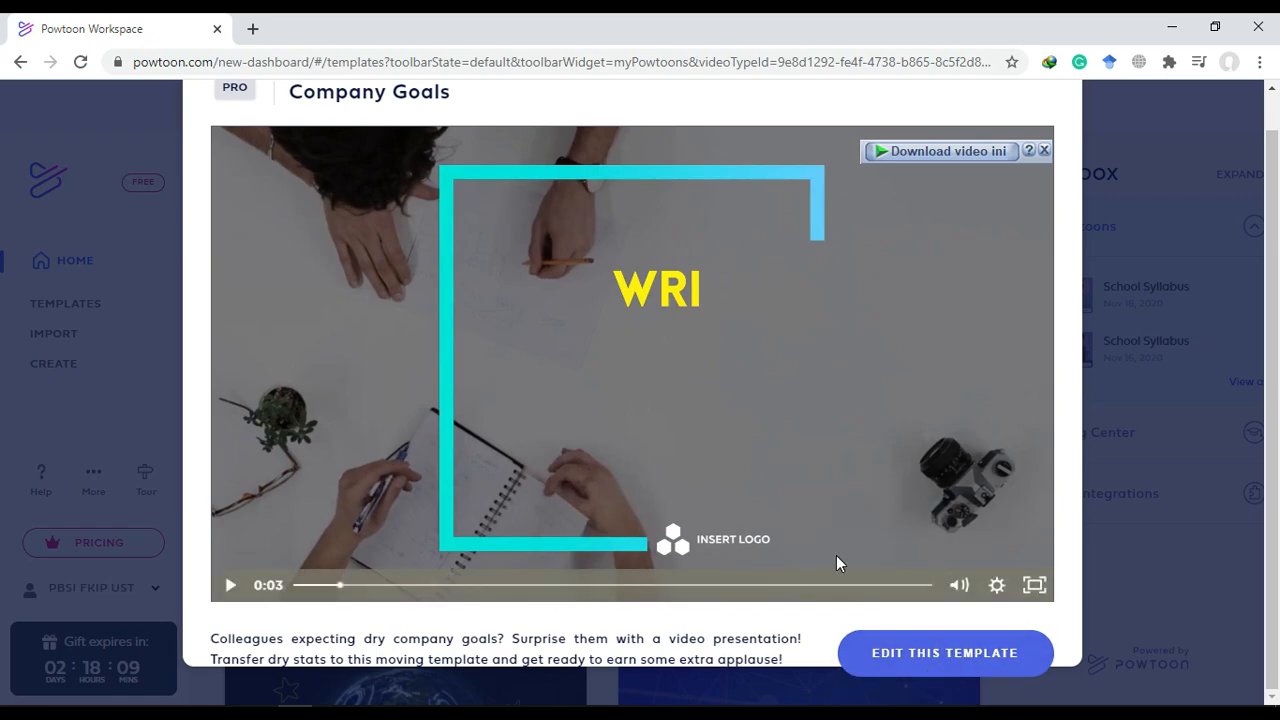
pyautogui.scroll(1, 770, 490)
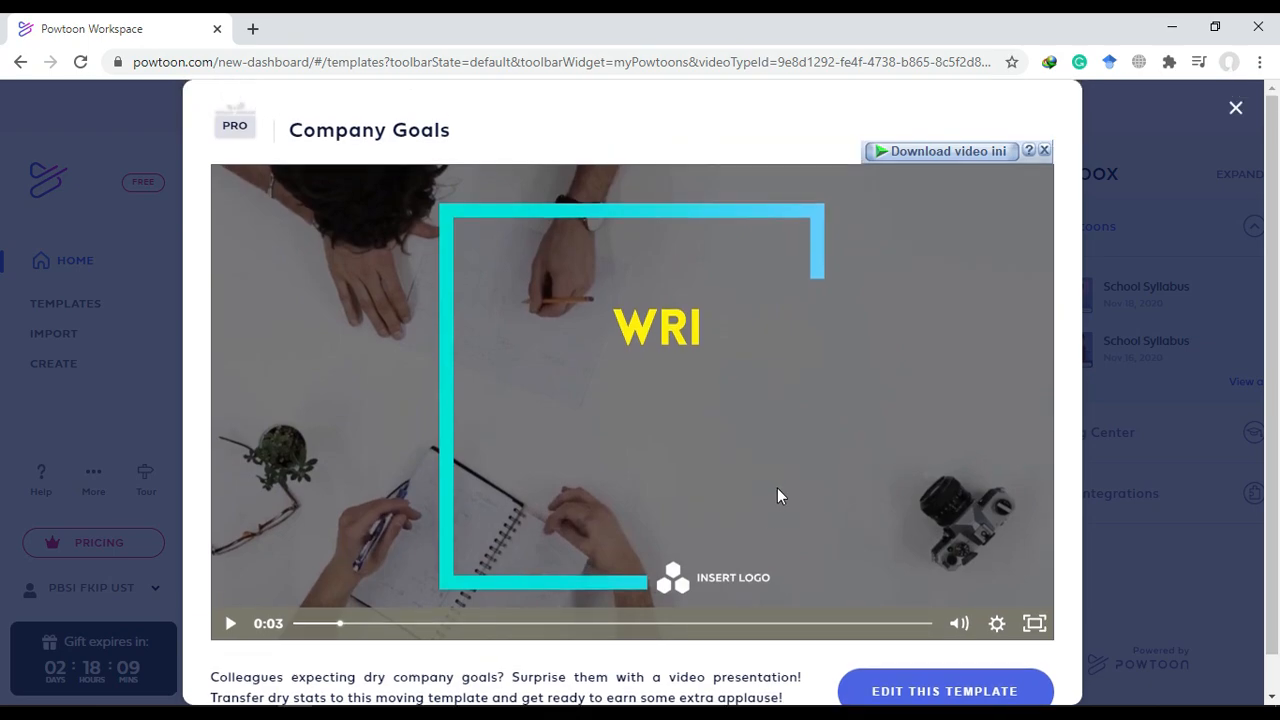
pyautogui.click(1115, 337)
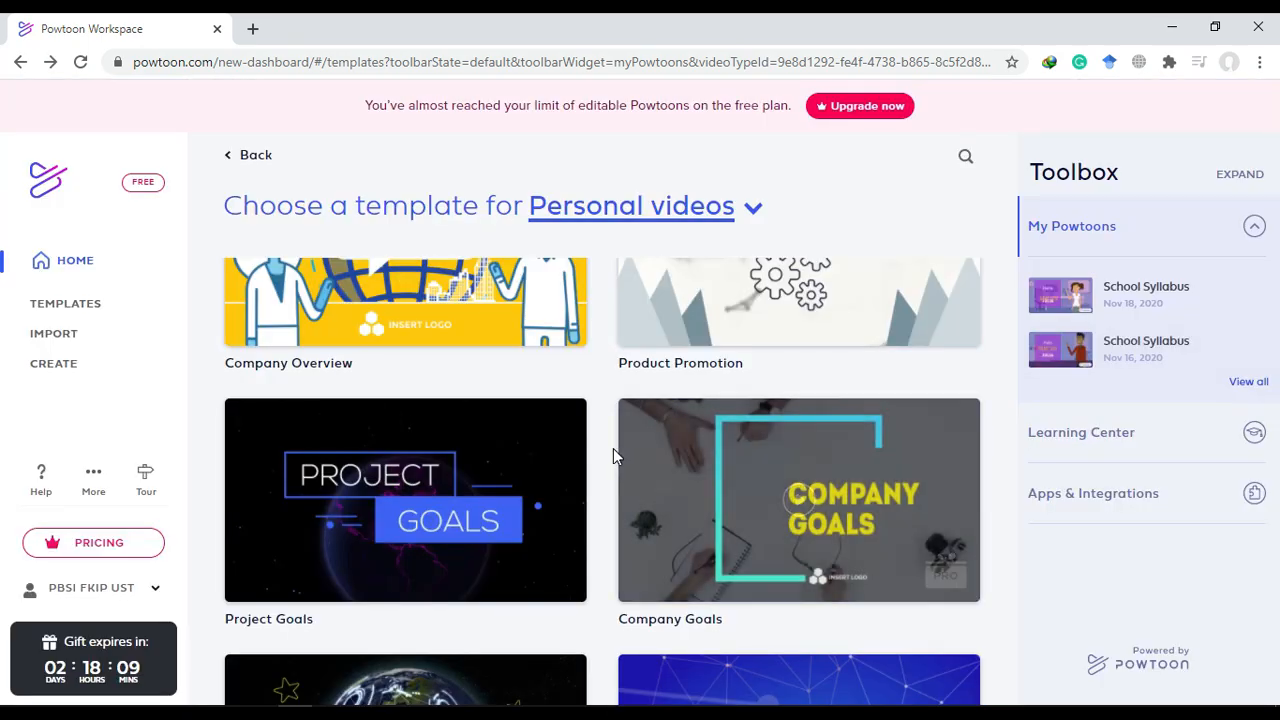
# Browse through the whole range of Presentations templates and return to the start of the list
pyautogui.scroll(10, 613, 448)
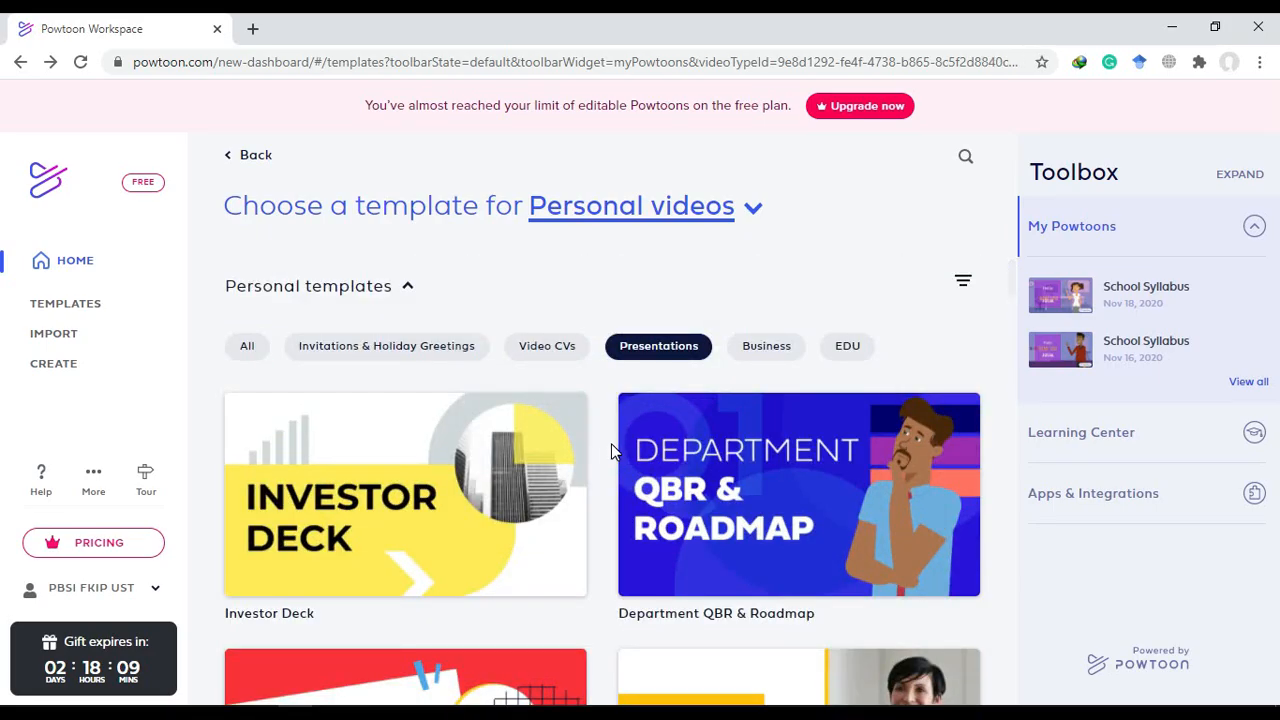
pyautogui.scroll(-4, 611, 443)
pyautogui.scroll(-15, 613, 451)
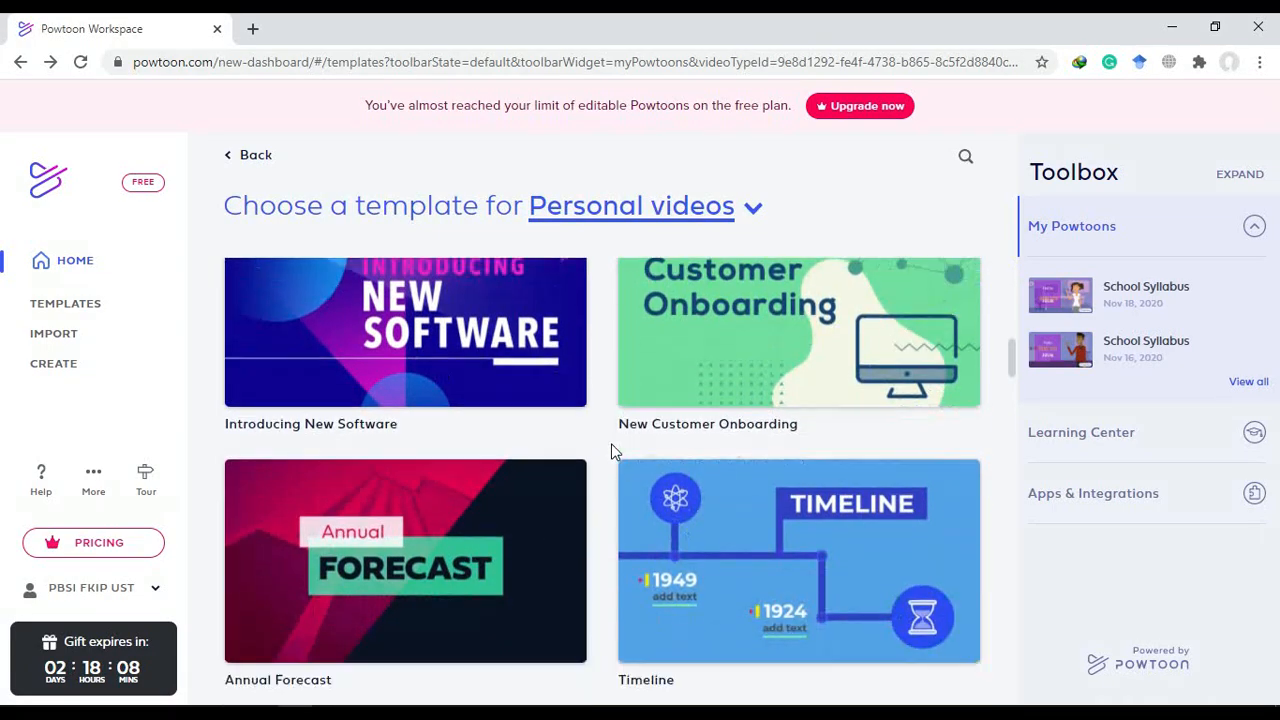
pyautogui.scroll(-8, 611, 445)
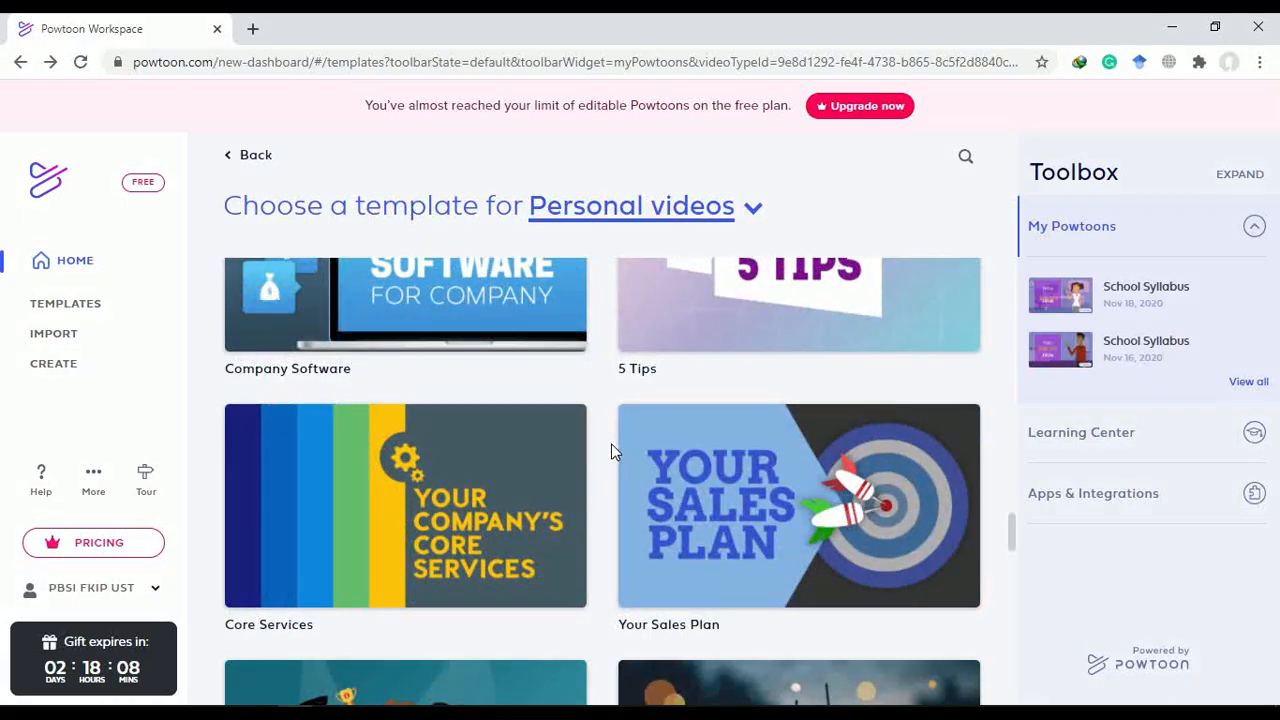
pyautogui.scroll(-10, 613, 452)
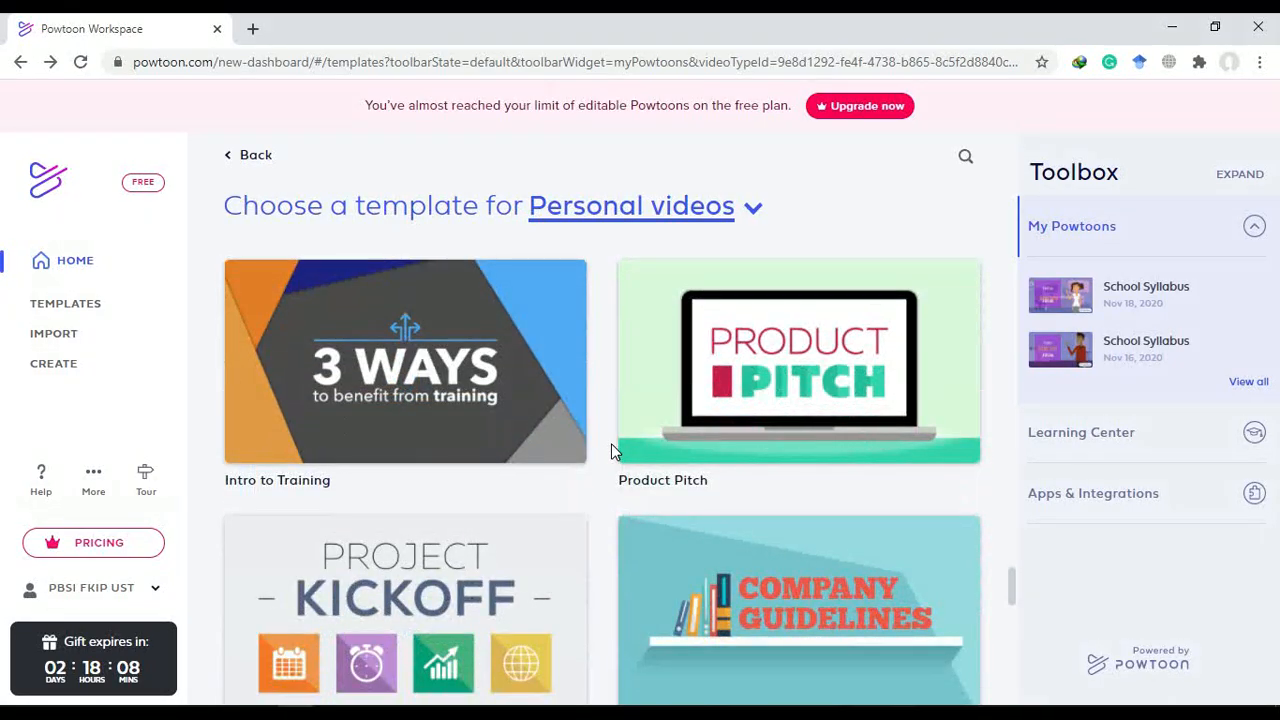
pyautogui.scroll(-3, 613, 451)
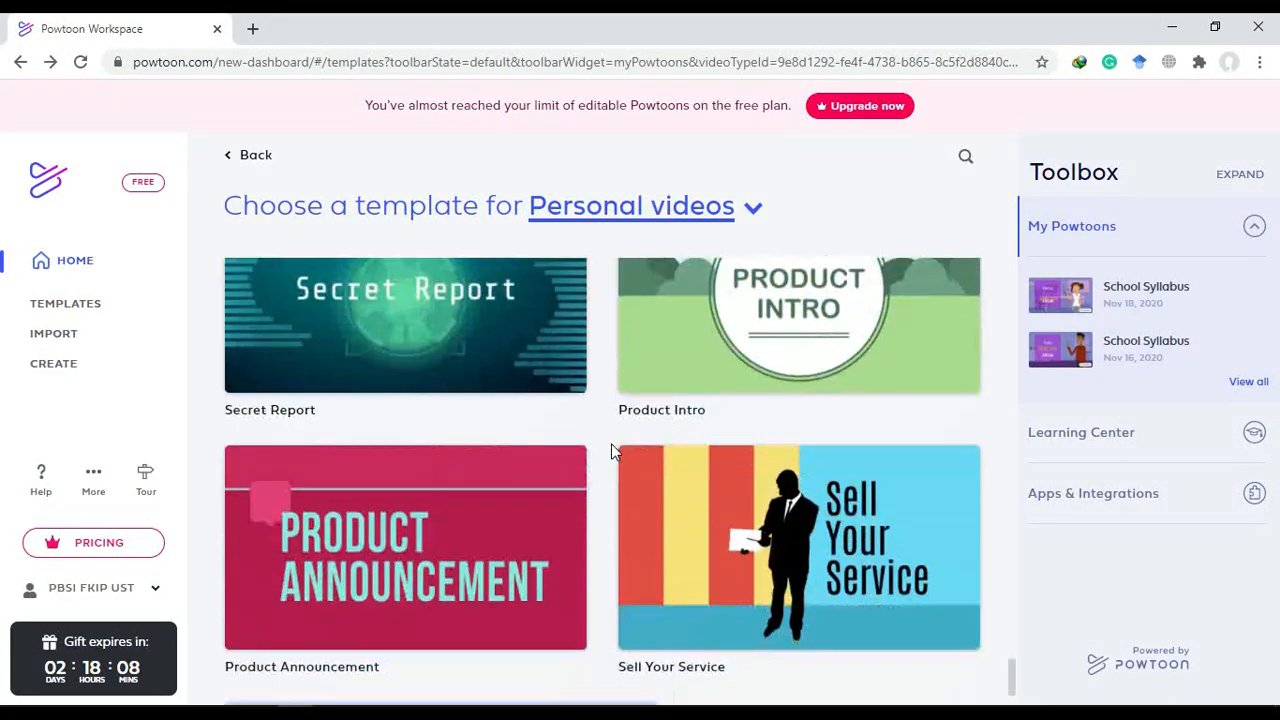
pyautogui.scroll(12, 613, 451)
pyautogui.scroll(15, 613, 452)
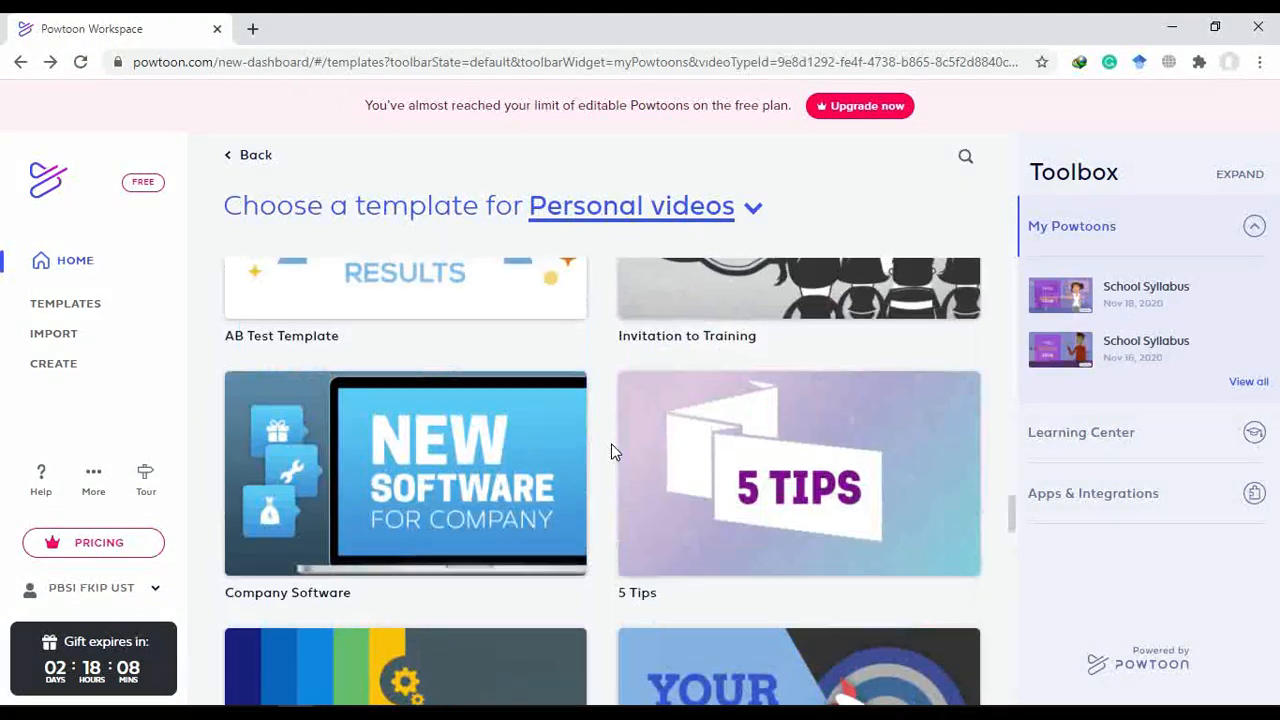
pyautogui.scroll(3, 613, 452)
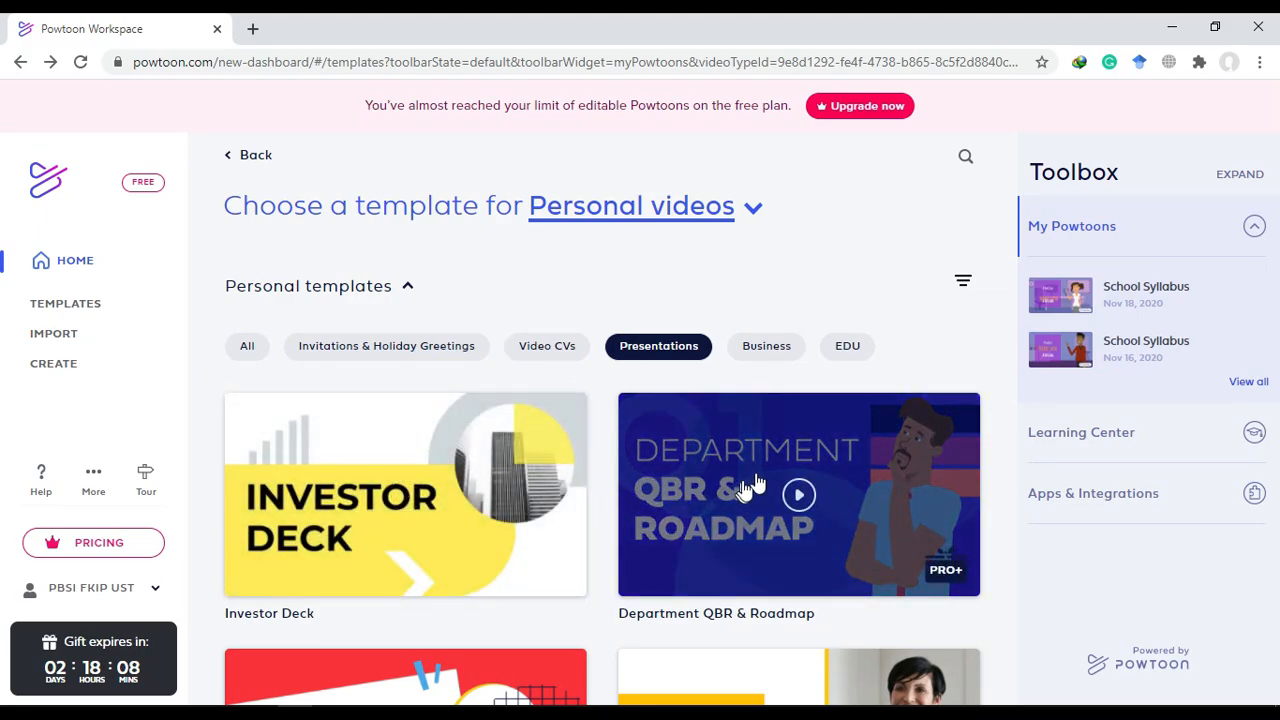
# Filter the personal templates by EDU and open the School Syllabus template for editing
pyautogui.click(849, 345)
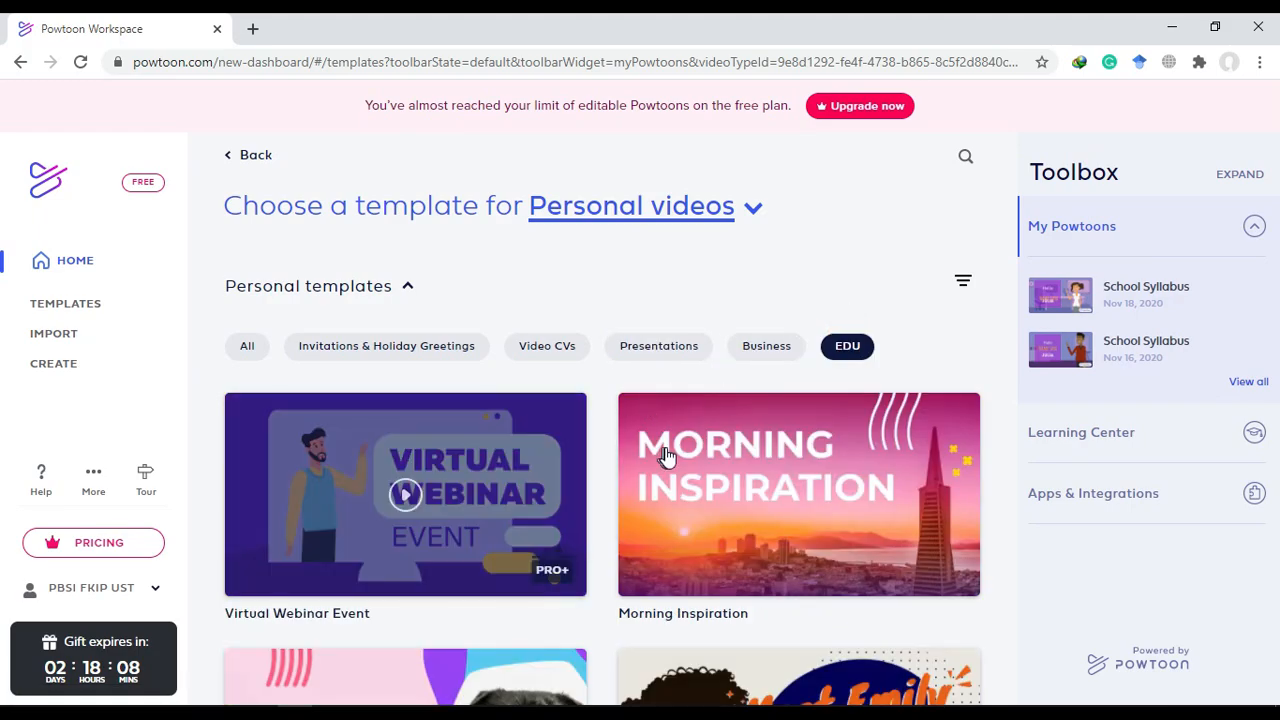
pyautogui.scroll(-3, 668, 456)
pyautogui.scroll(-9, 668, 456)
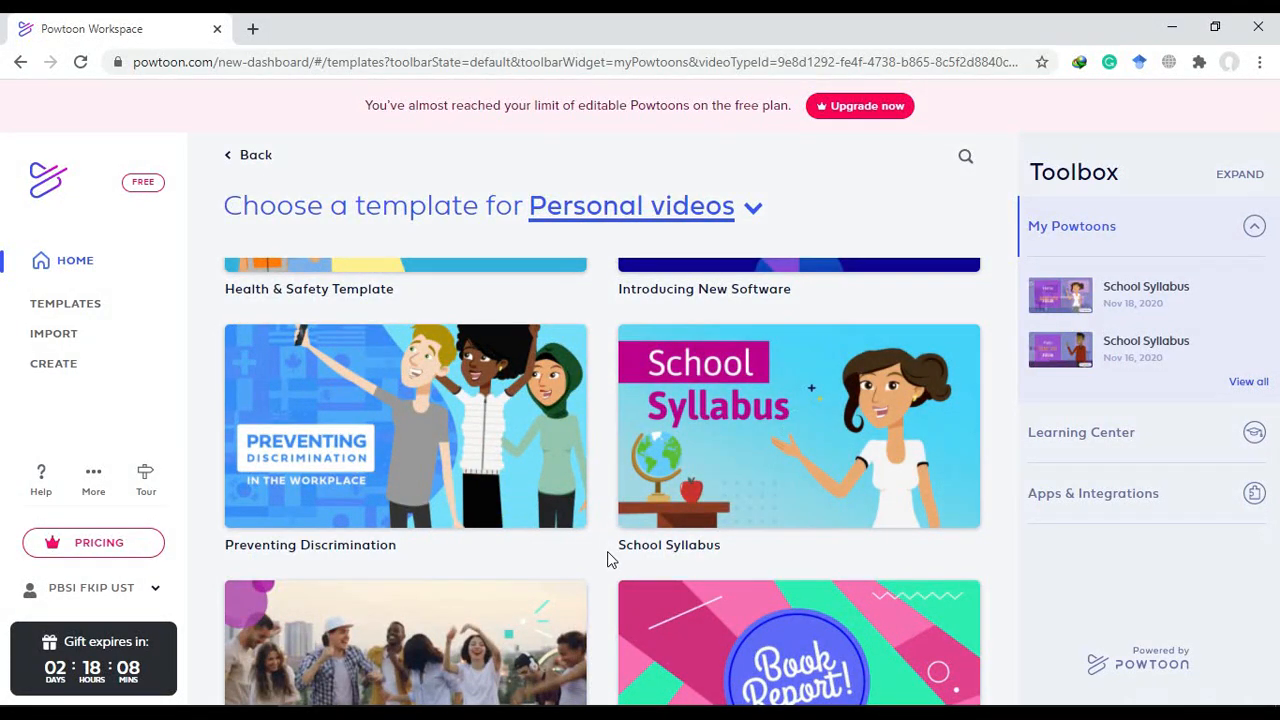
pyautogui.click(840, 452)
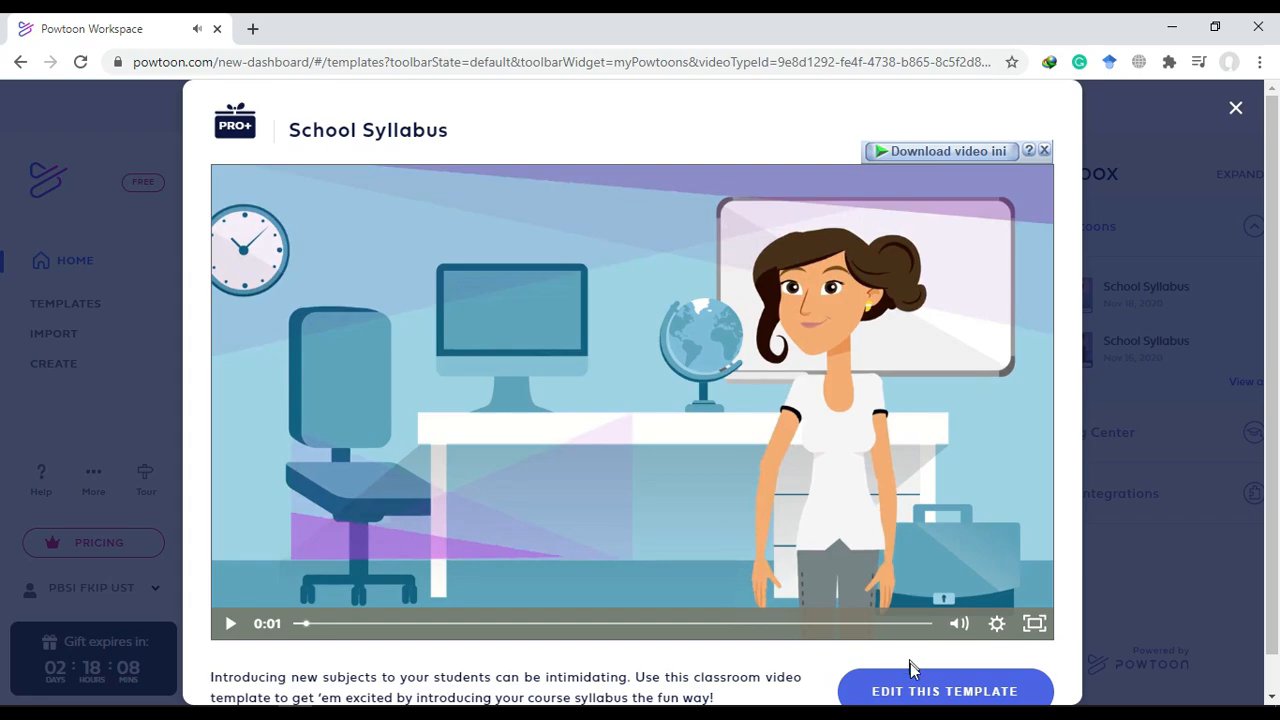
pyautogui.click(907, 692)
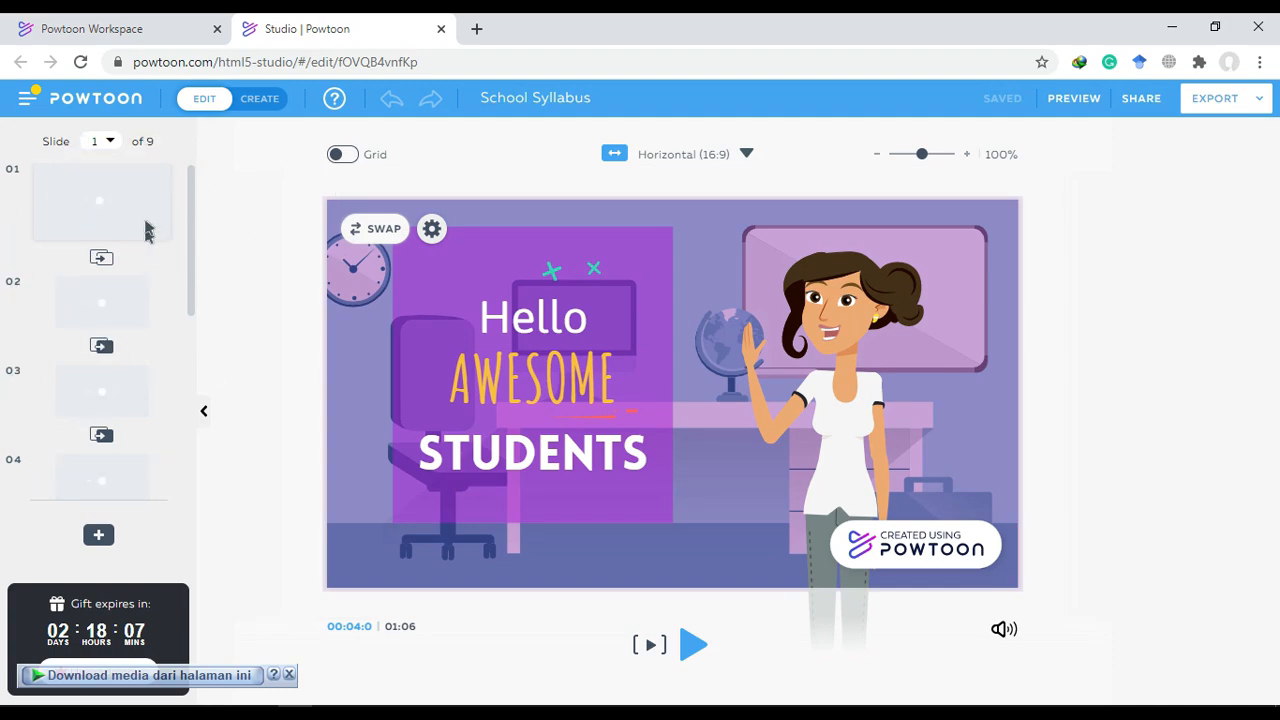
# Look through the slides of the School Syllabus project and return to slide 1
pyautogui.moveTo(195, 183); pyautogui.dragTo(191, 406)
pyautogui.moveTo(184, 340); pyautogui.dragTo(180, 177)
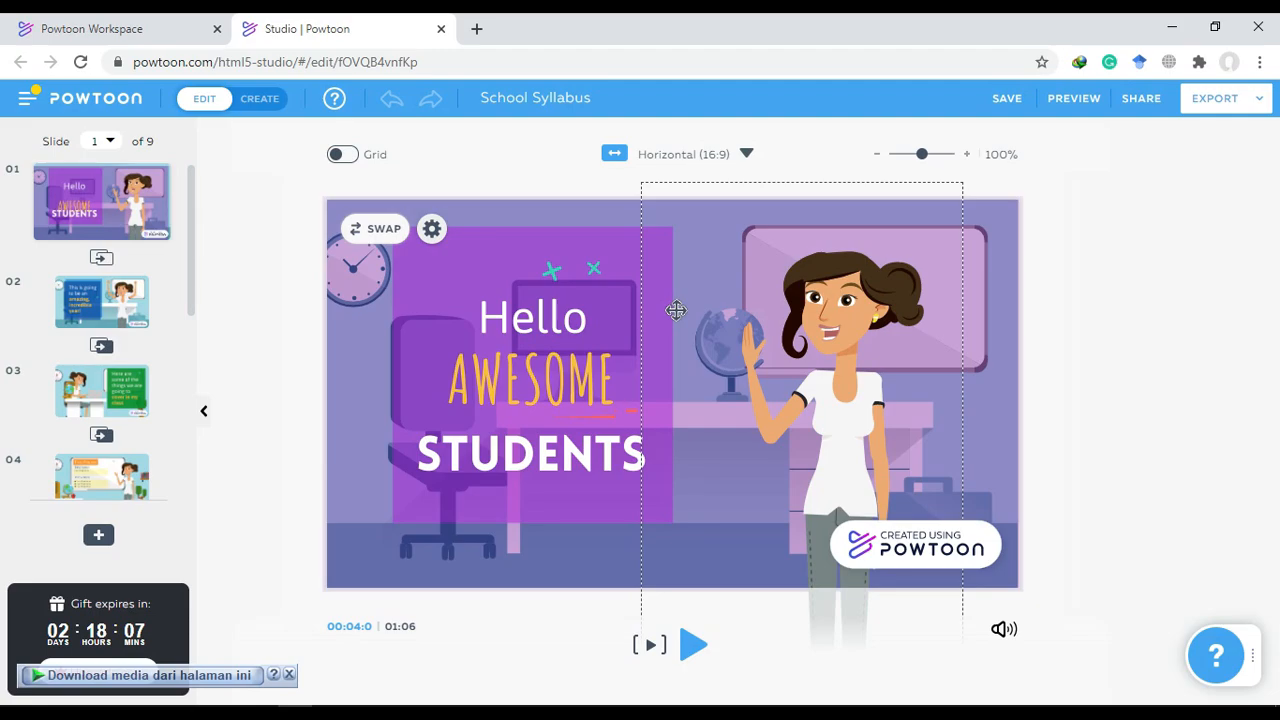
pyautogui.moveTo(192, 236); pyautogui.dragTo(195, 375)
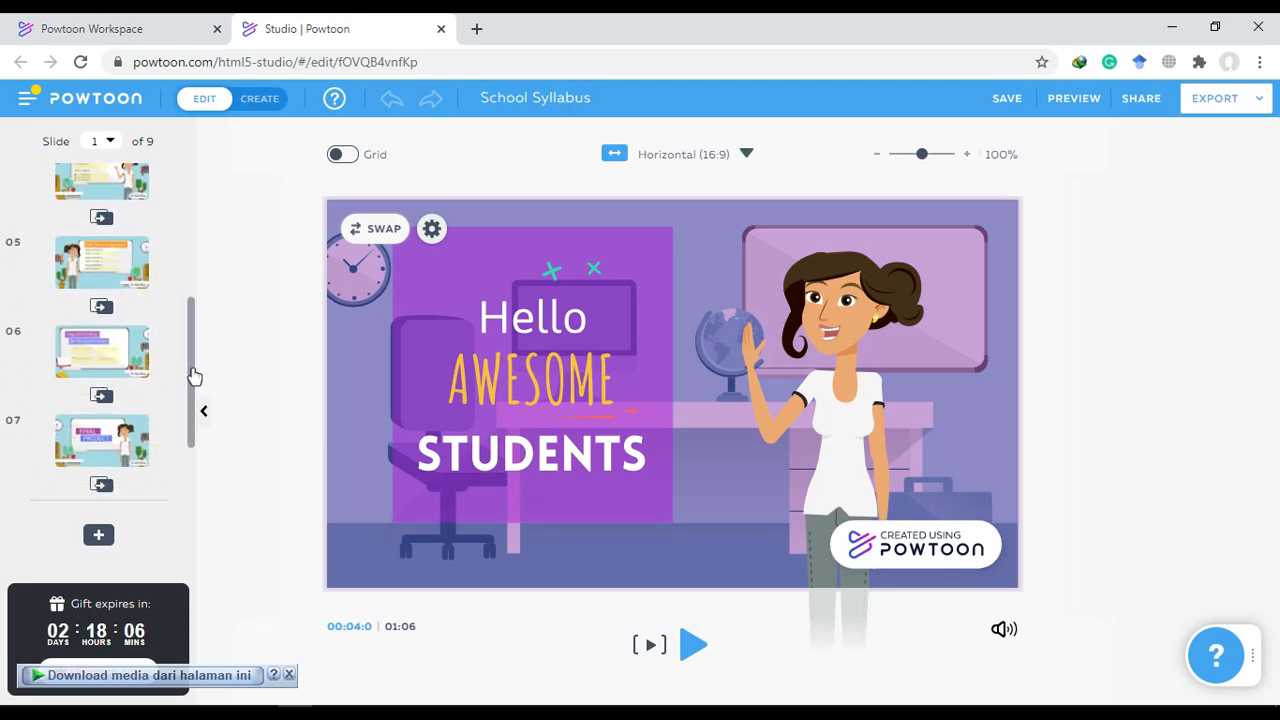
pyautogui.moveTo(195, 375); pyautogui.dragTo(197, 203)
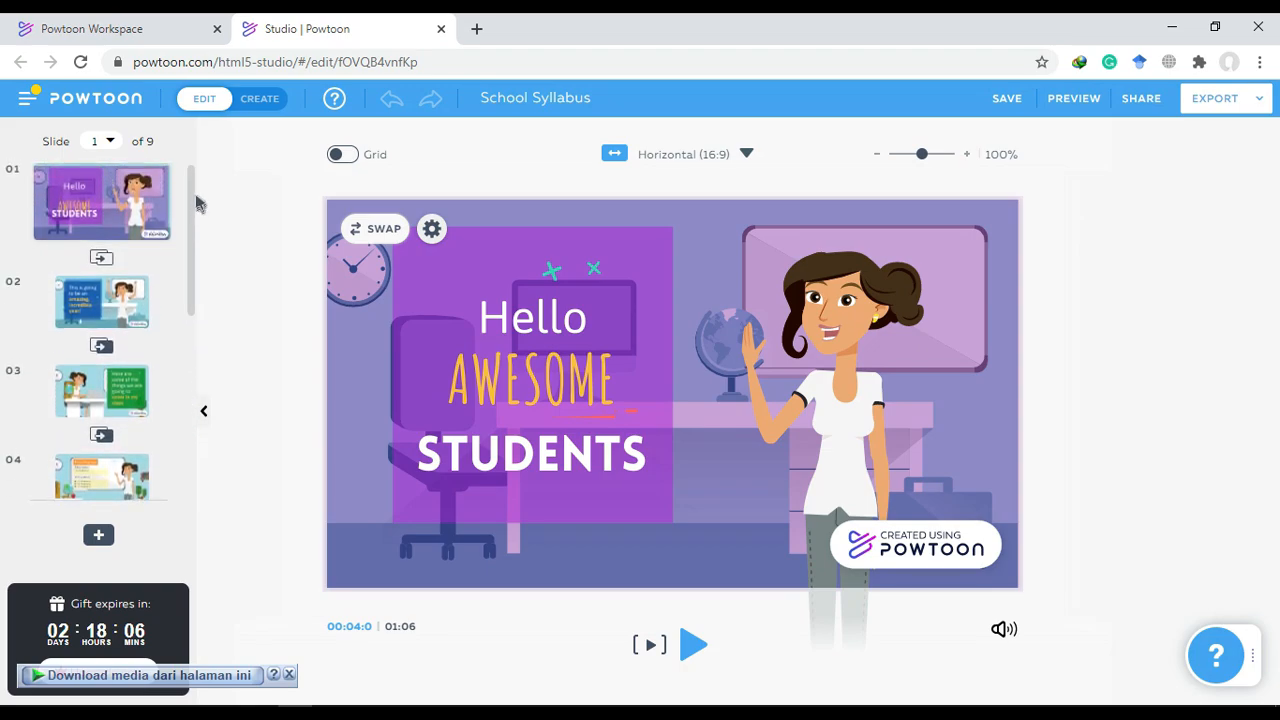
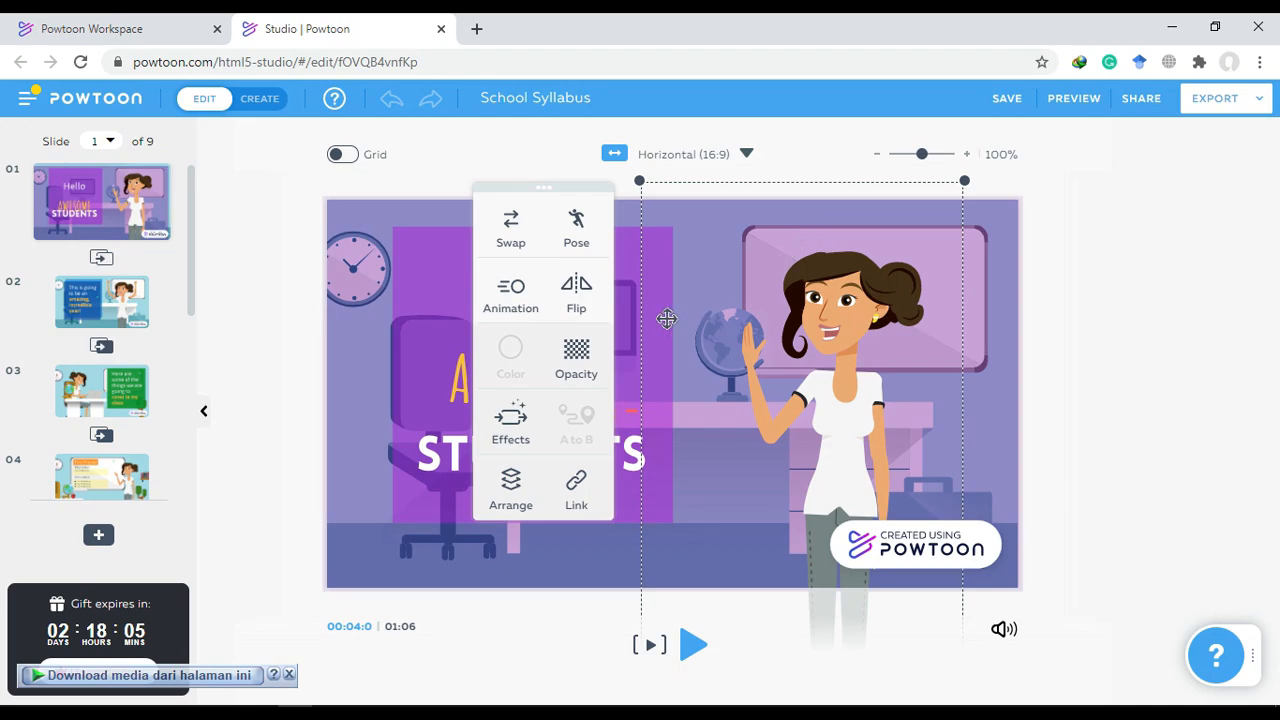
# View the replacement characters offered for swapping the teacher on slide 1, and leave the swap mode
pyautogui.click(510, 228)
pyautogui.click(510, 228)
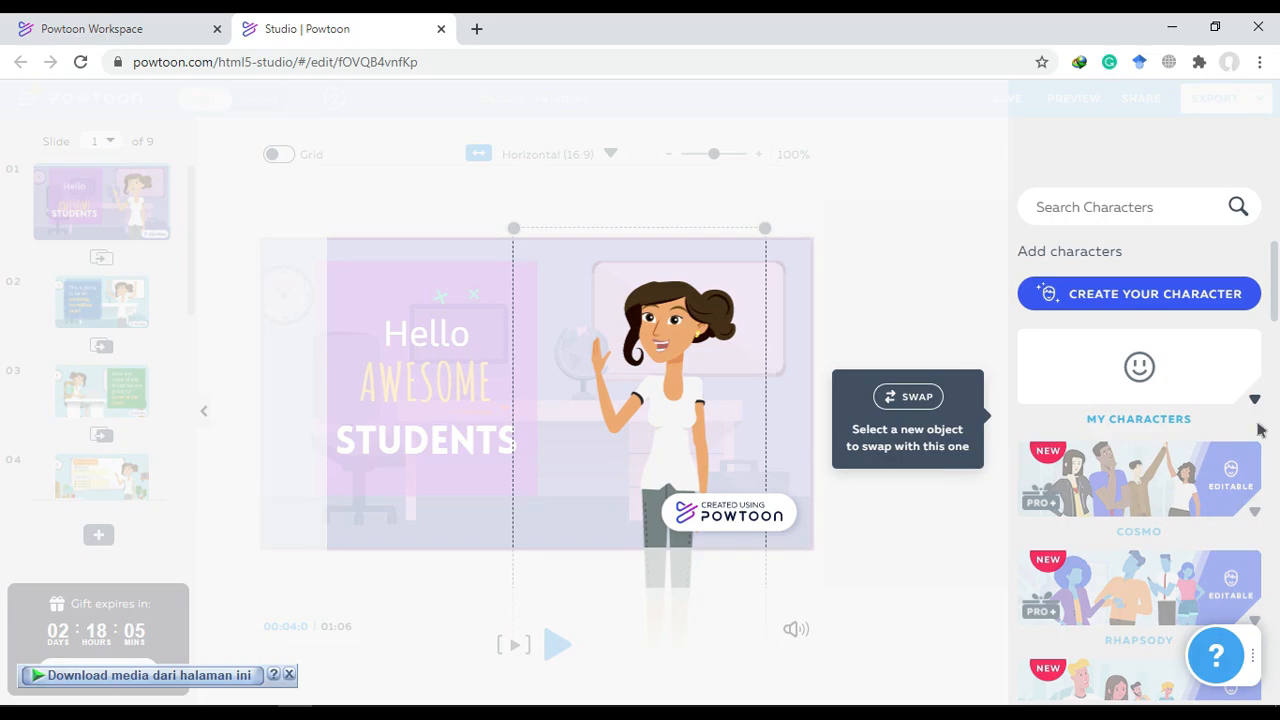
pyautogui.moveTo(1275, 290)
pyautogui.mouseDown()
pyautogui.moveTo(1277, 385)
pyautogui.moveTo(1268, 255)
pyautogui.mouseUp()
pyautogui.click(403, 234)
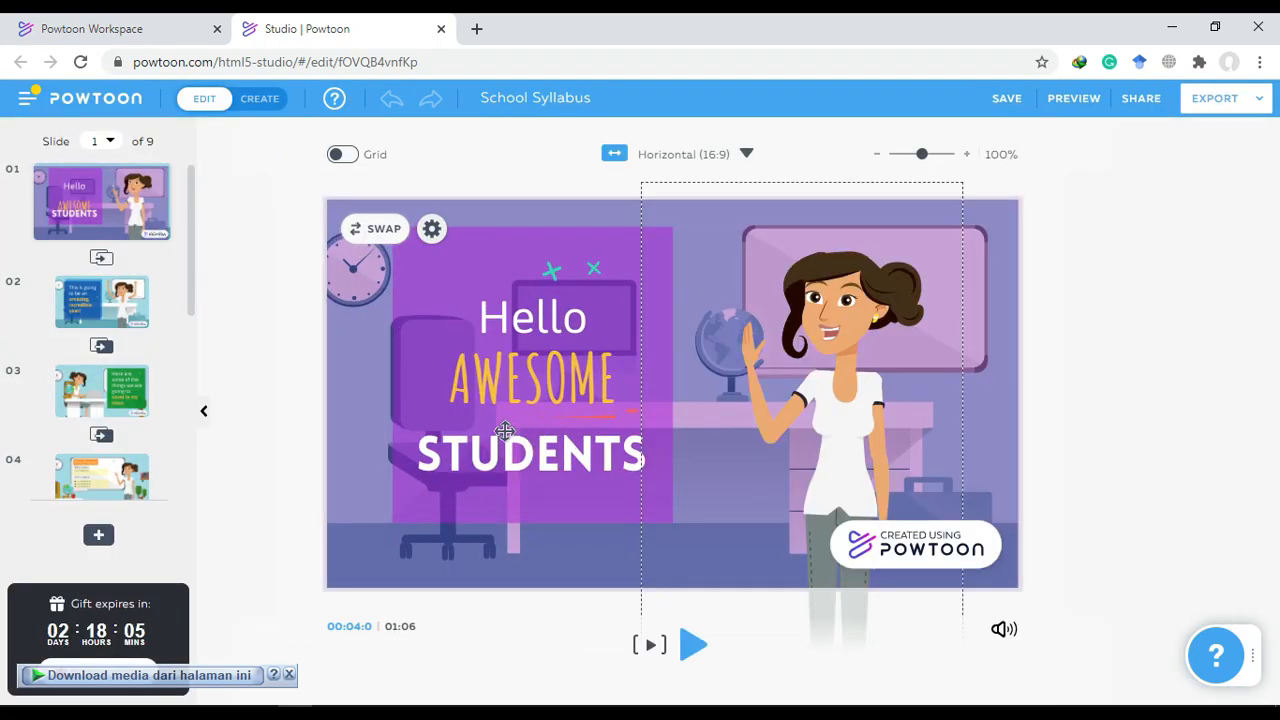
# Replace the "Hello" text on slide 1 with "Halo"
pyautogui.click(543, 317)
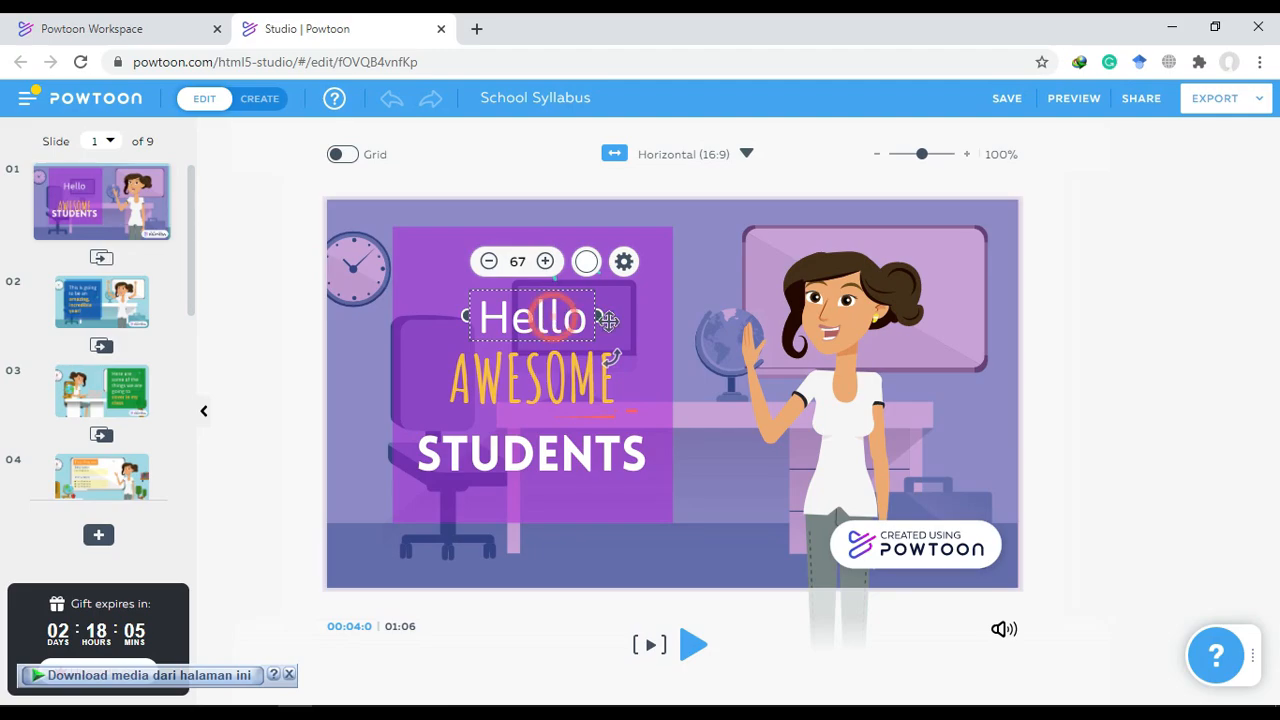
pyautogui.doubleClick(553, 317)
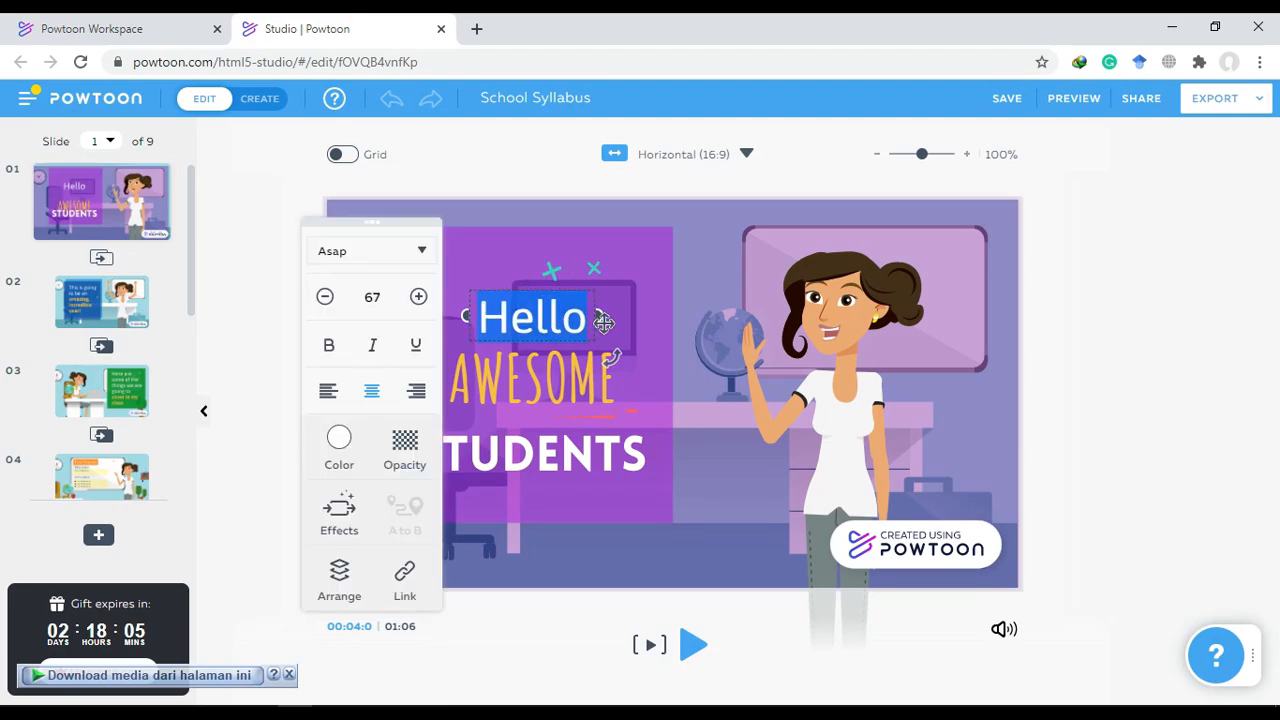
pyautogui.write('al')
pyautogui.press('BackSpace')
pyautogui.press('BackSpace')
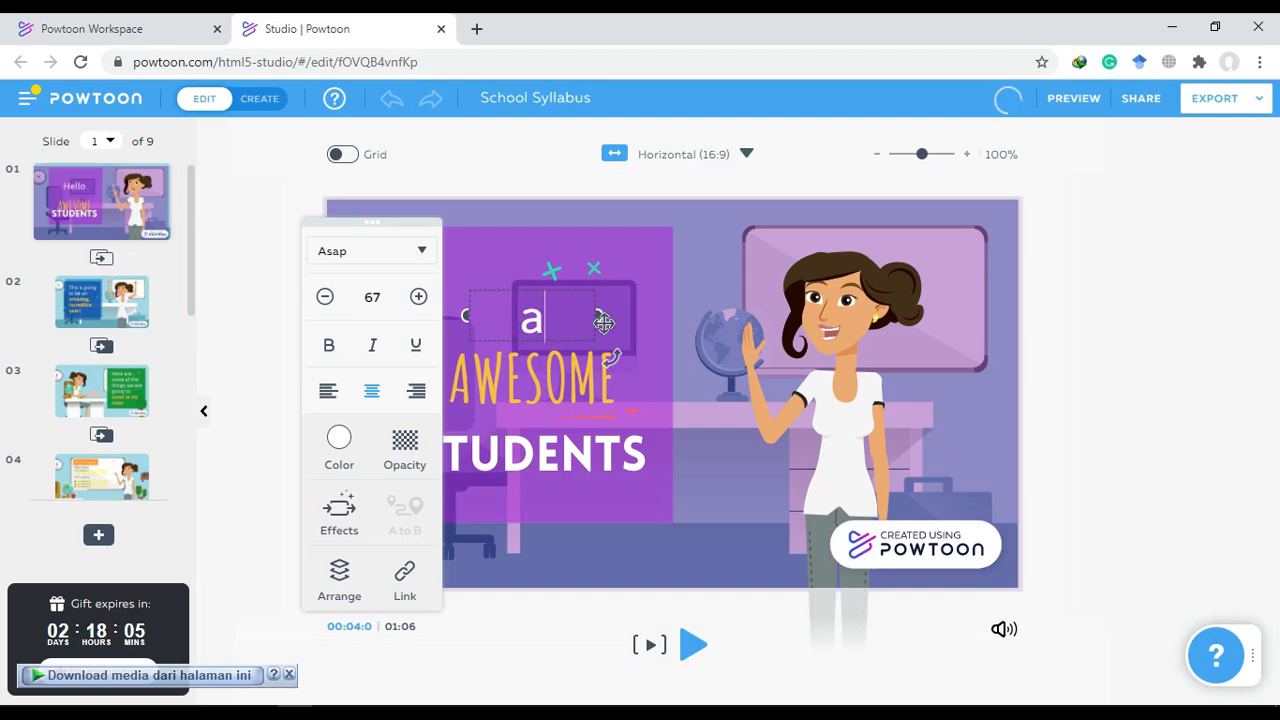
pyautogui.write('Halo')
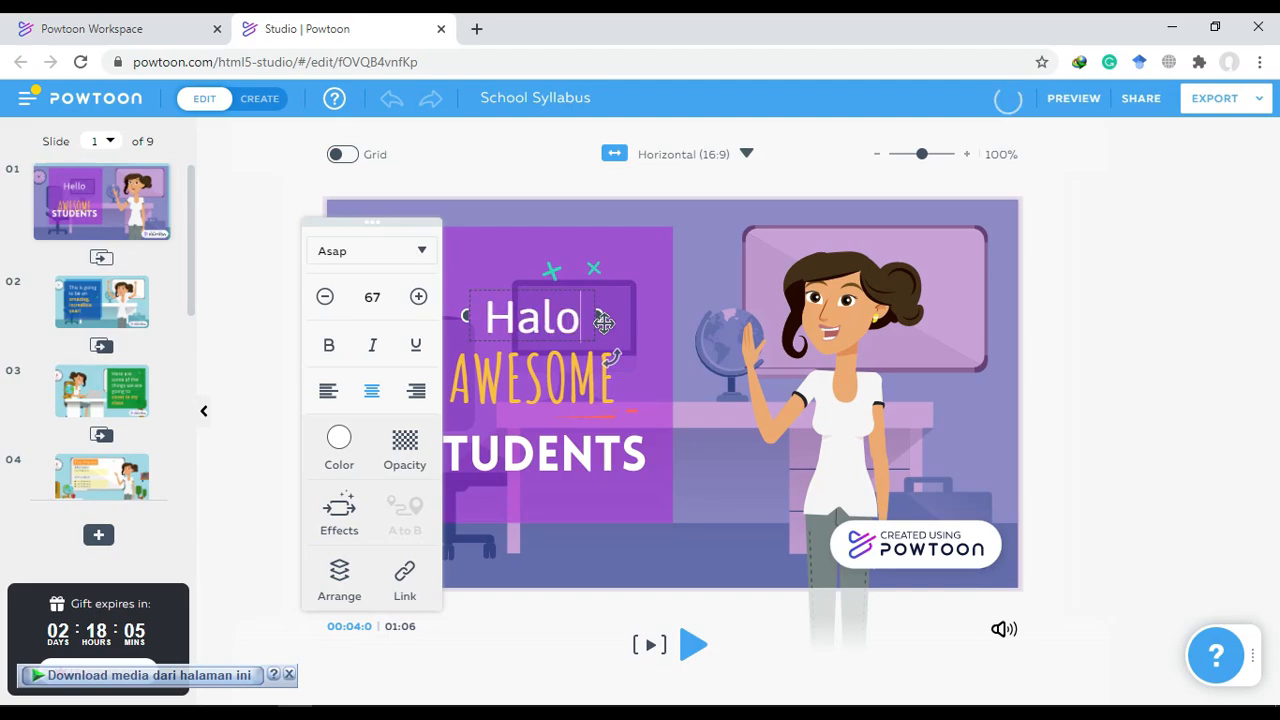
# Replace the "AWESOME" text on slide 1 with "NAMA SAYA"
pyautogui.click(505, 374)
pyautogui.doubleClick(505, 374)
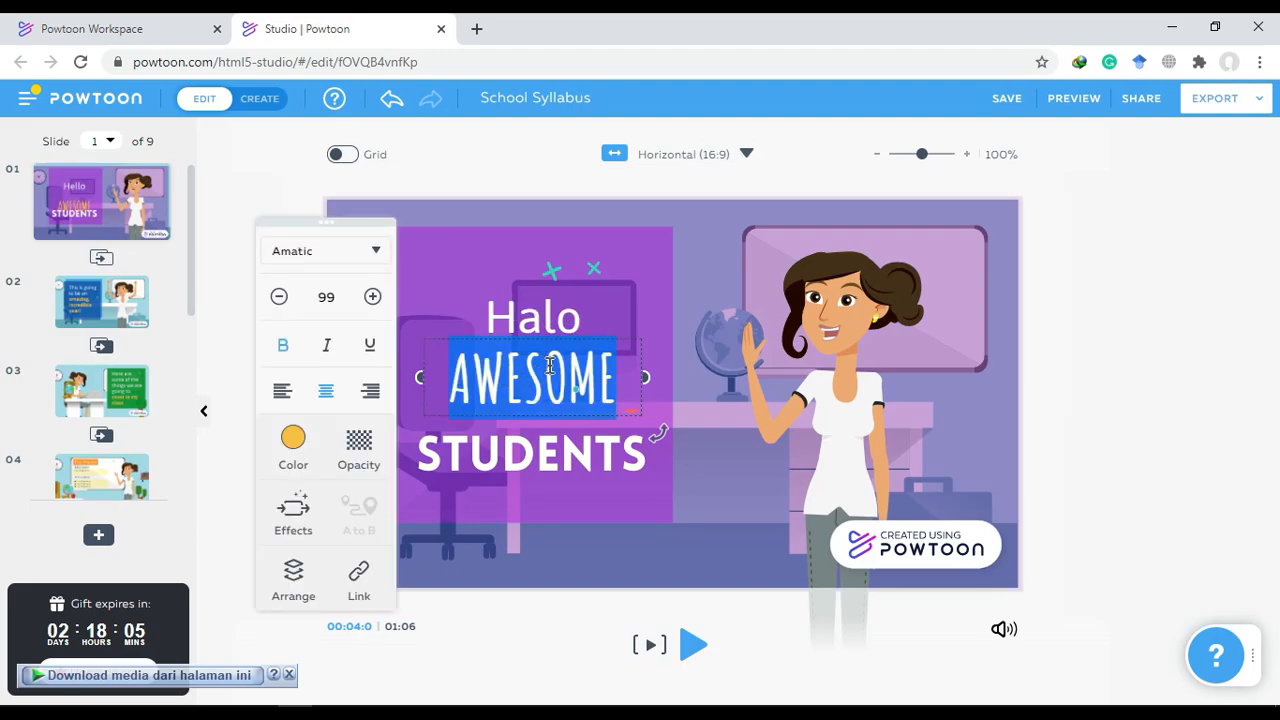
pyautogui.write('N')
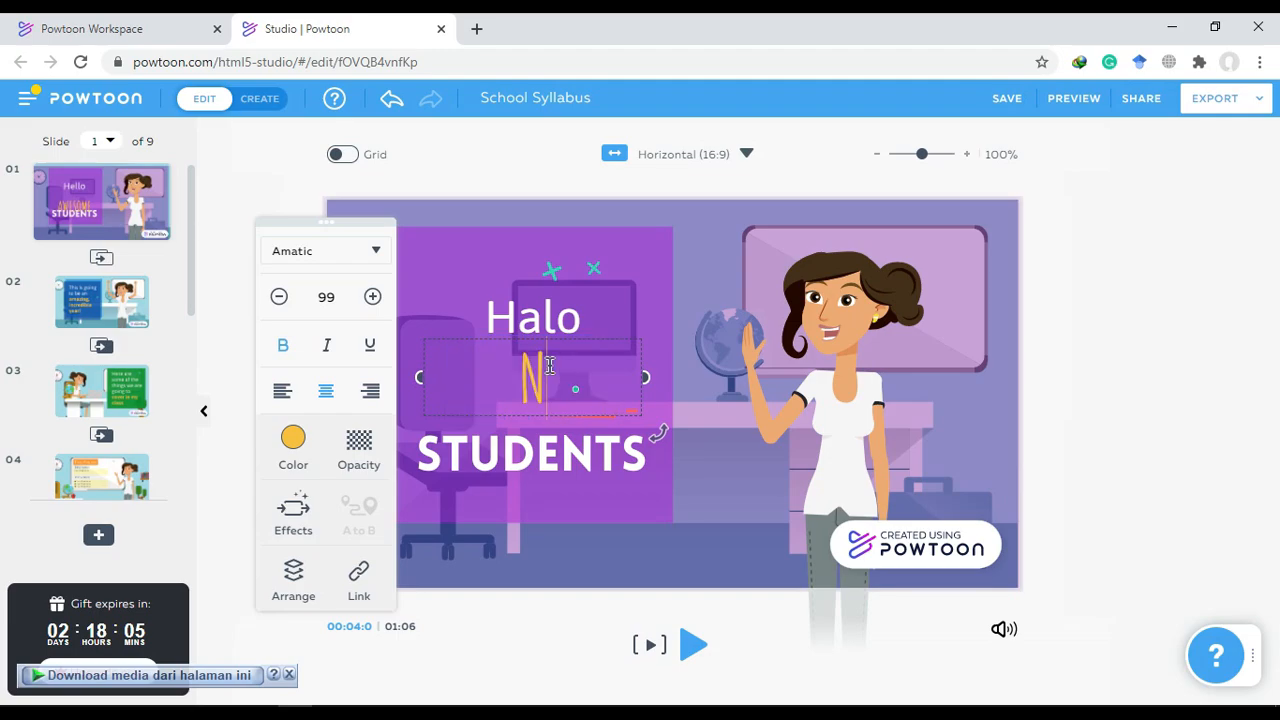
pyautogui.write('AMA SAYA')
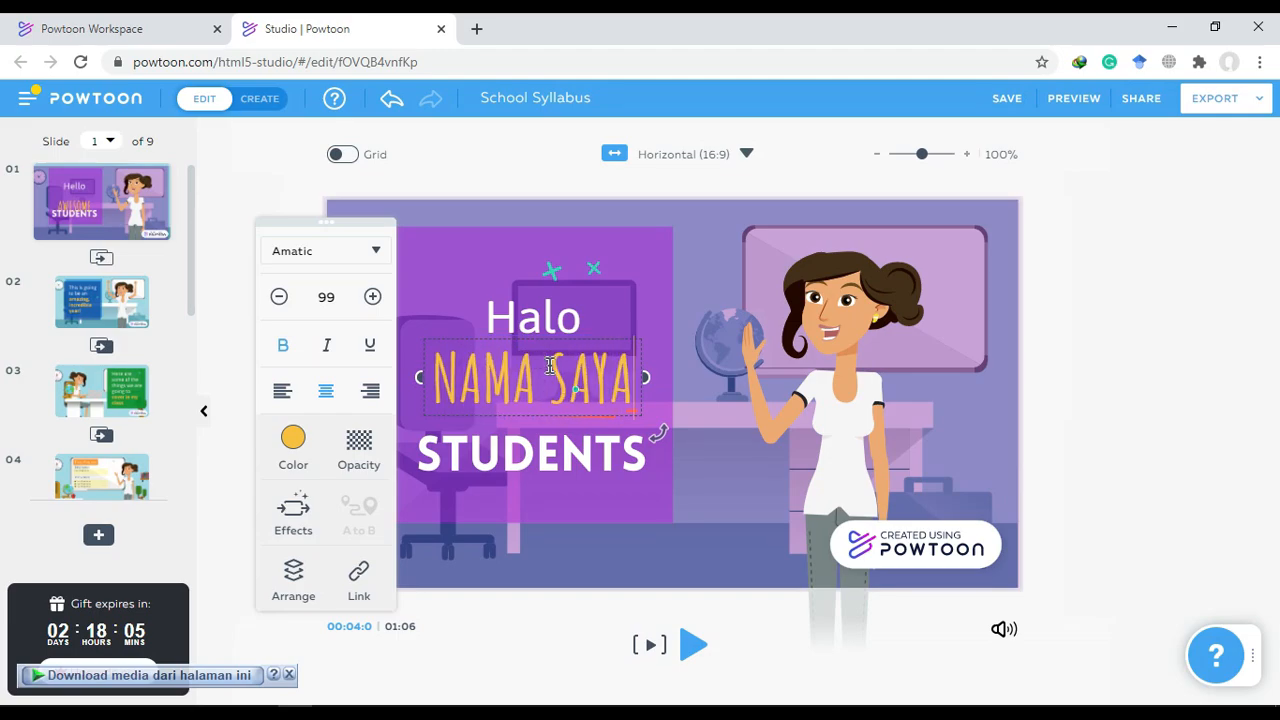
# Replace the "STUDENTS" text on slide 1 with the presenter's first name in capitals
pyautogui.click(551, 453)
pyautogui.click(550, 459)
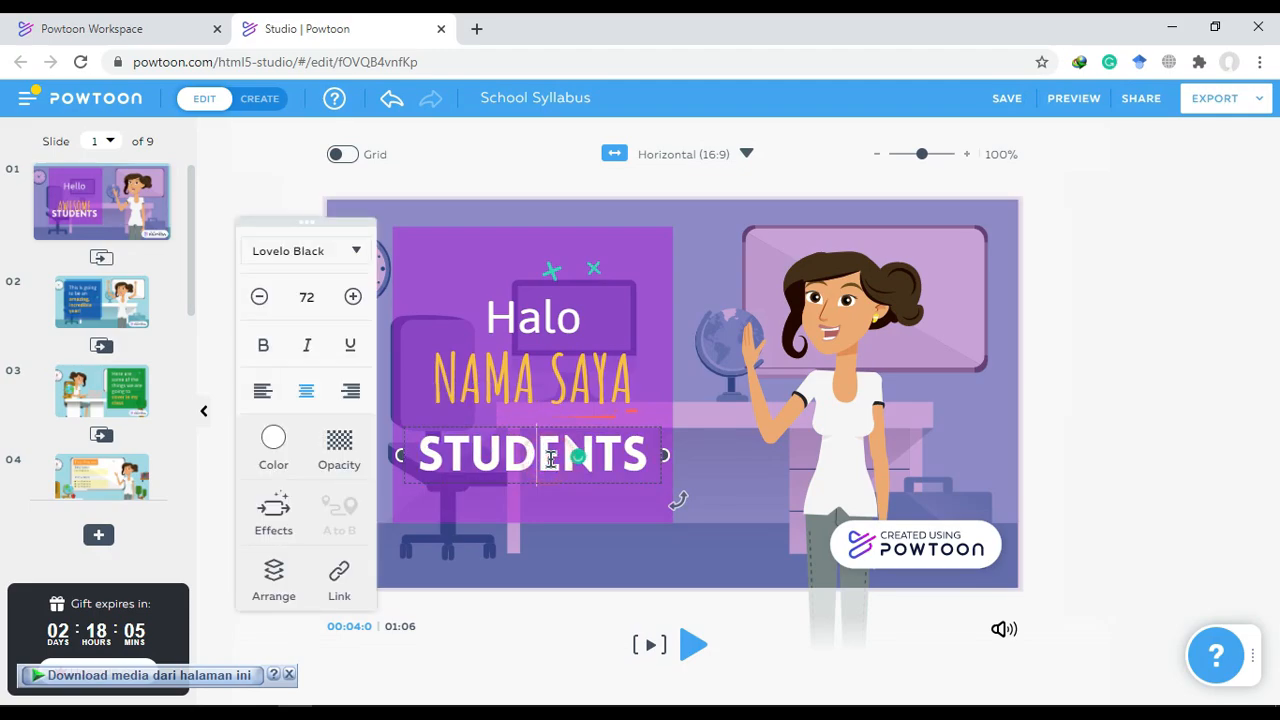
pyautogui.doubleClick(550, 459)
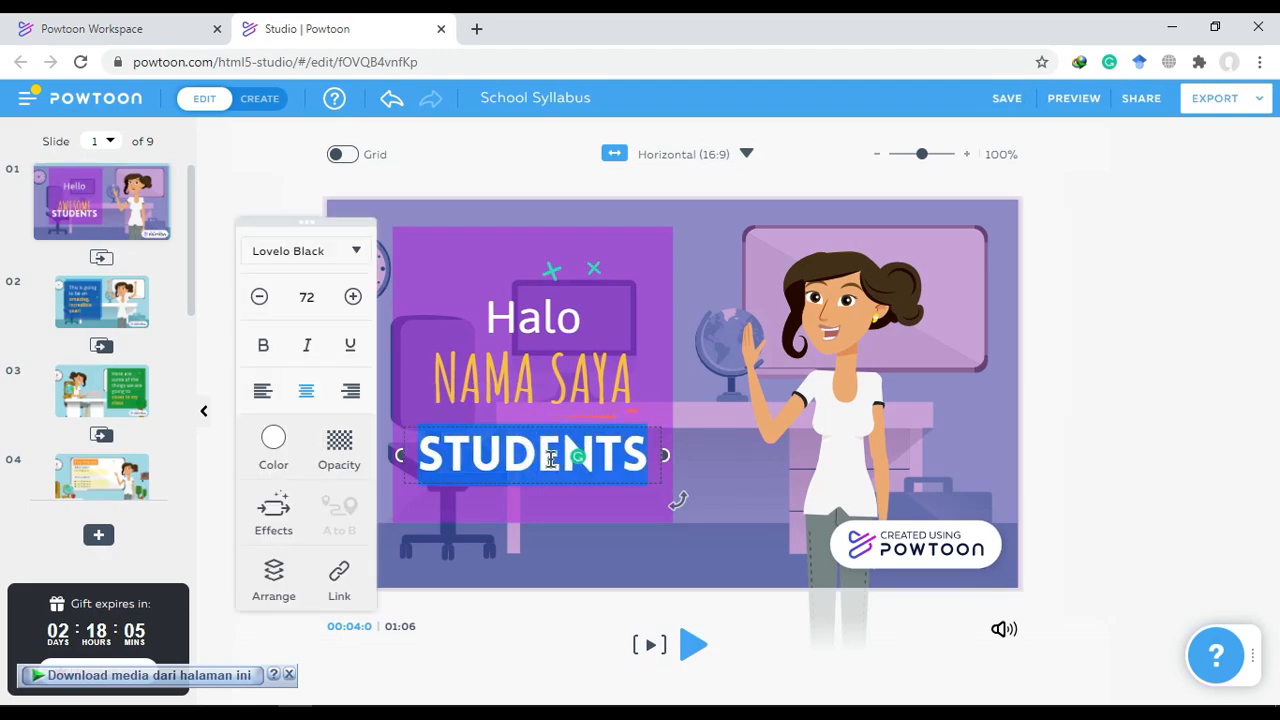
pyautogui.write('JULI')
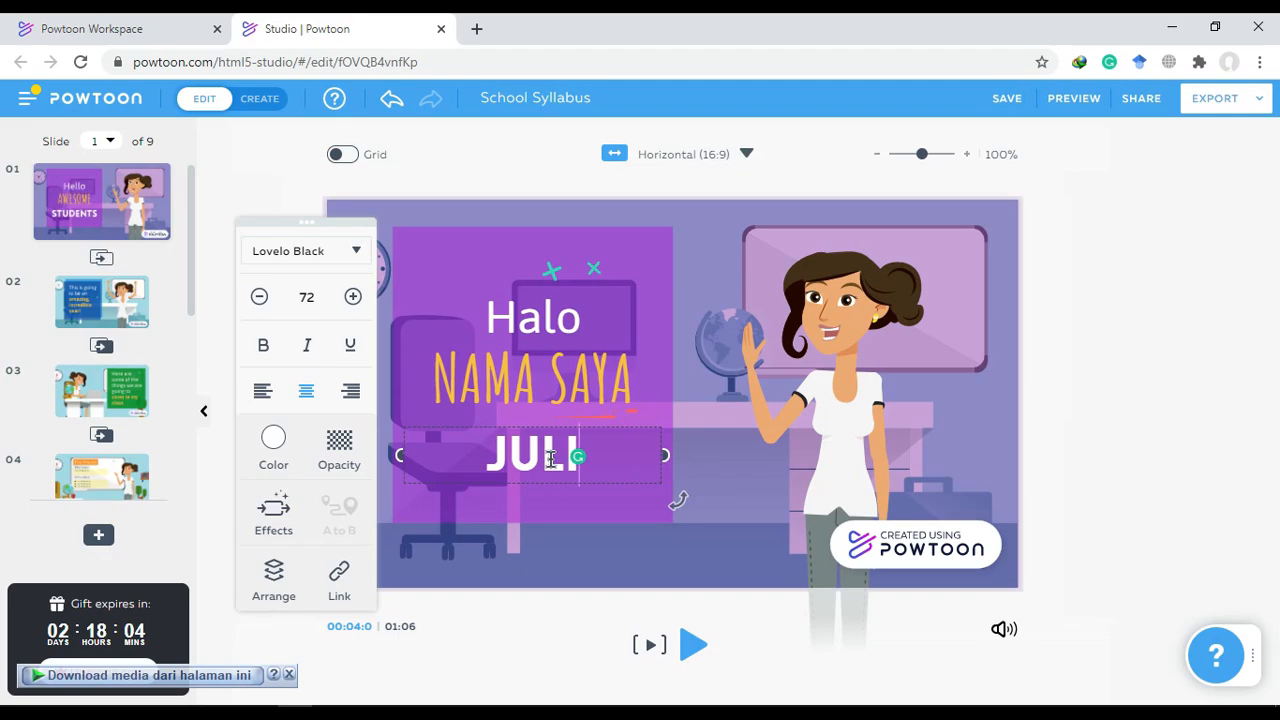
pyautogui.write('A')
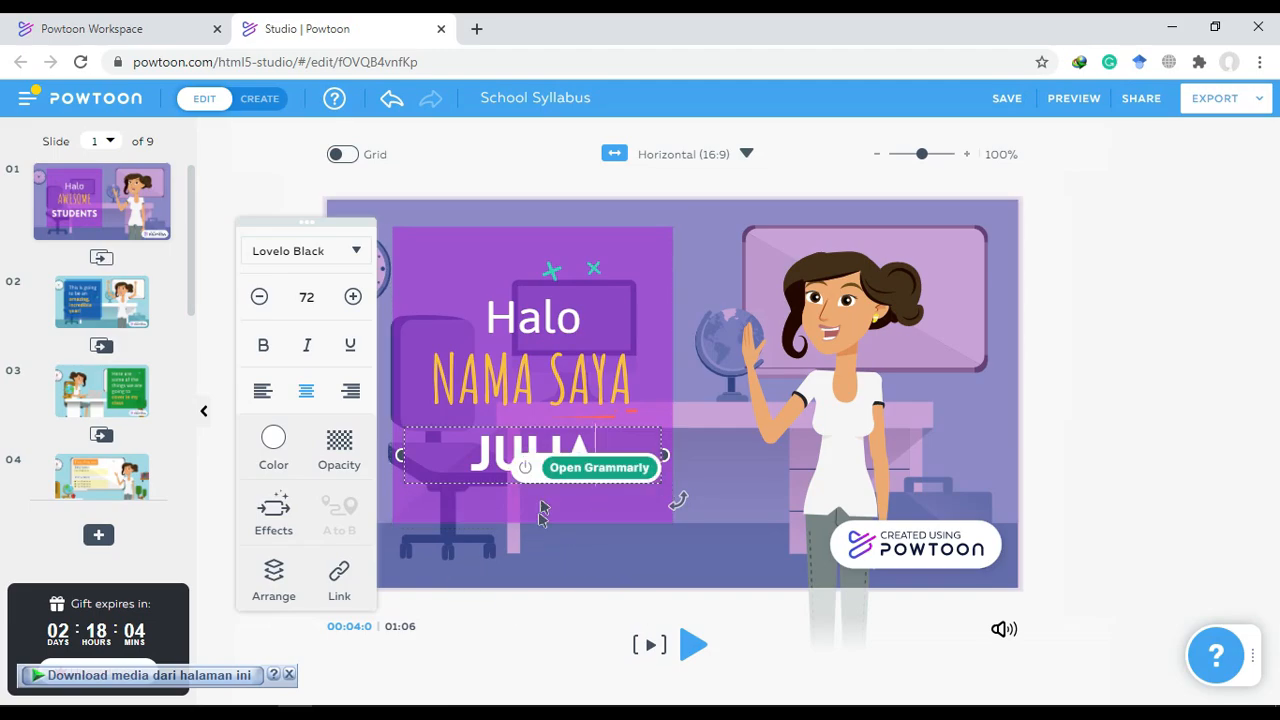
pyautogui.click(518, 311)
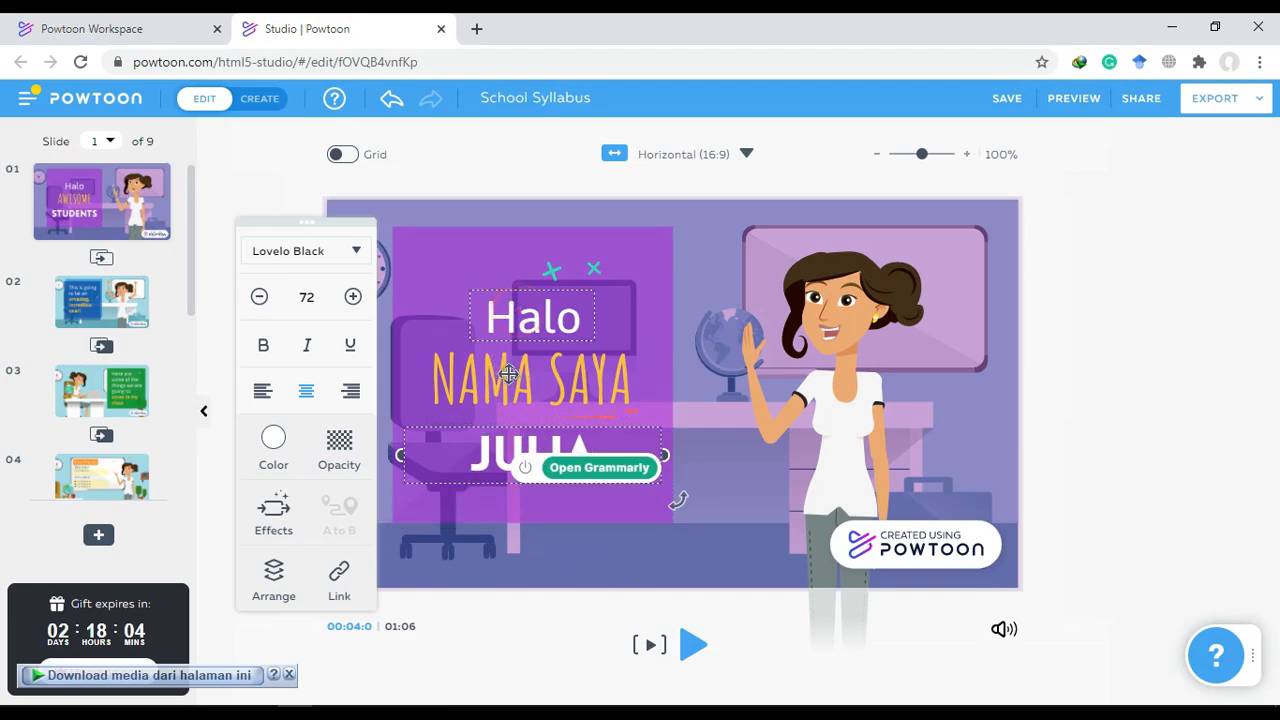
pyautogui.click(564, 373)
pyautogui.click(441, 383)
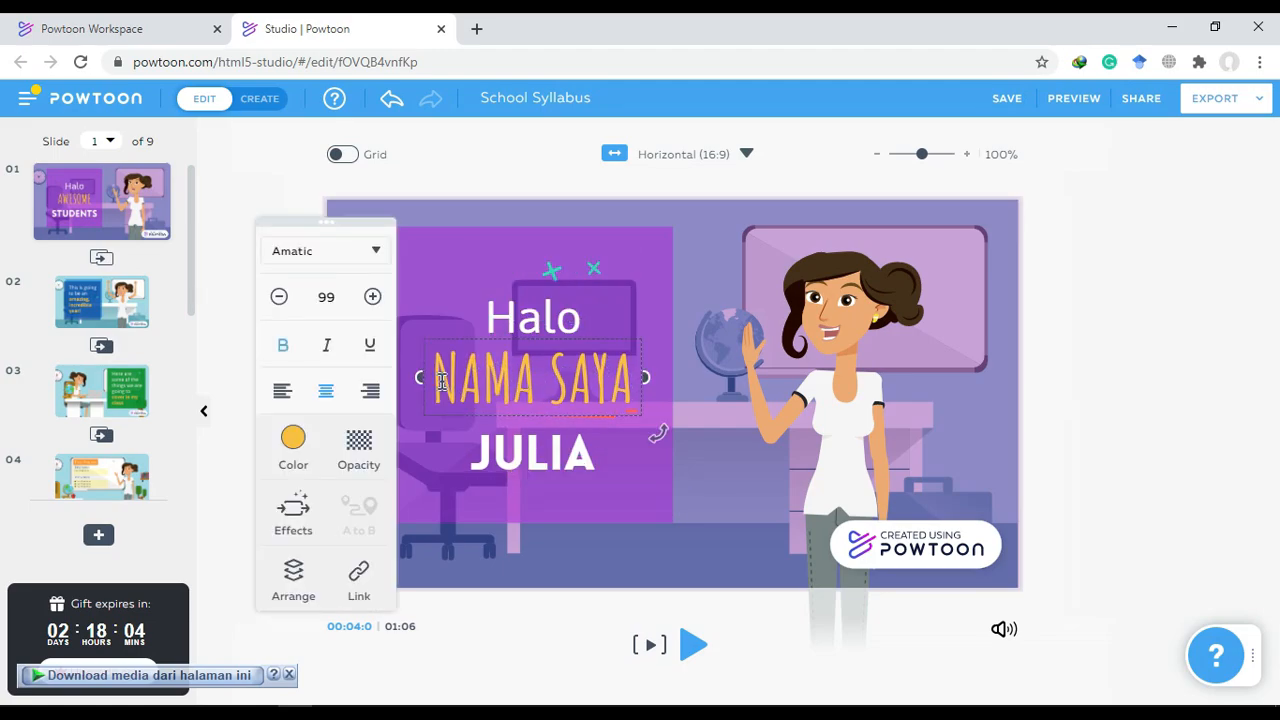
pyautogui.tripleClick(441, 383)
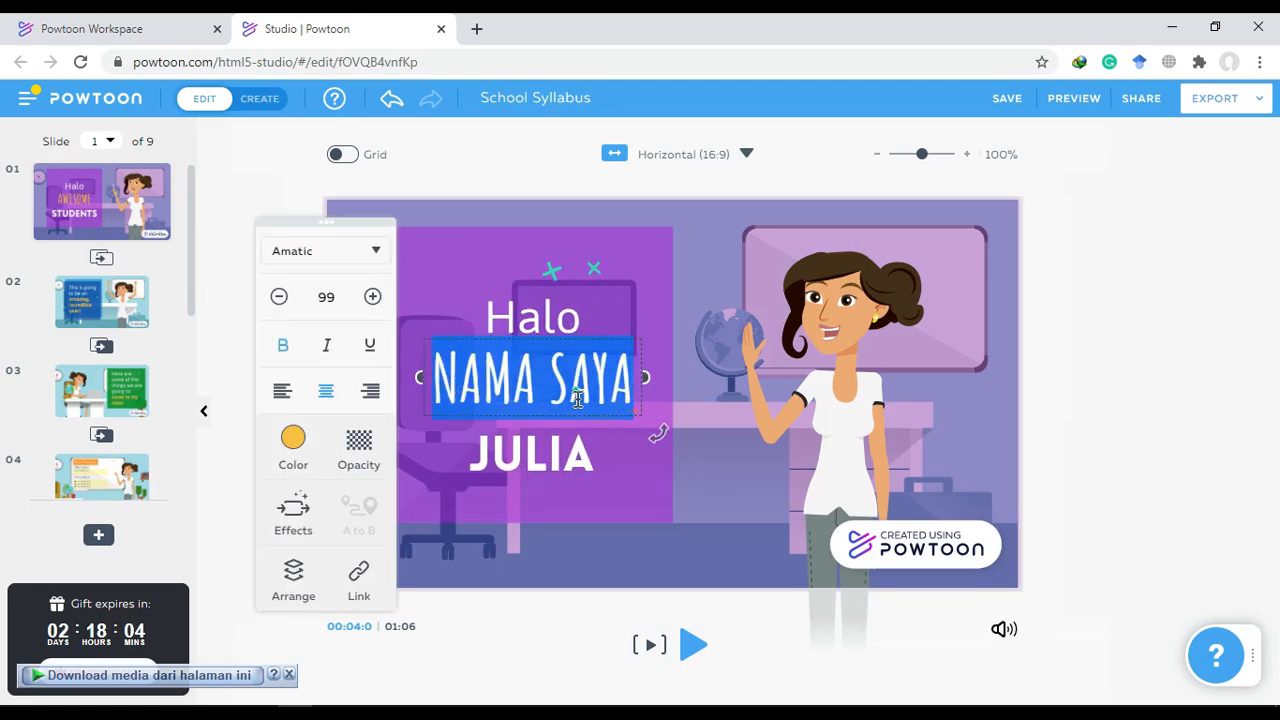
pyautogui.click(527, 320)
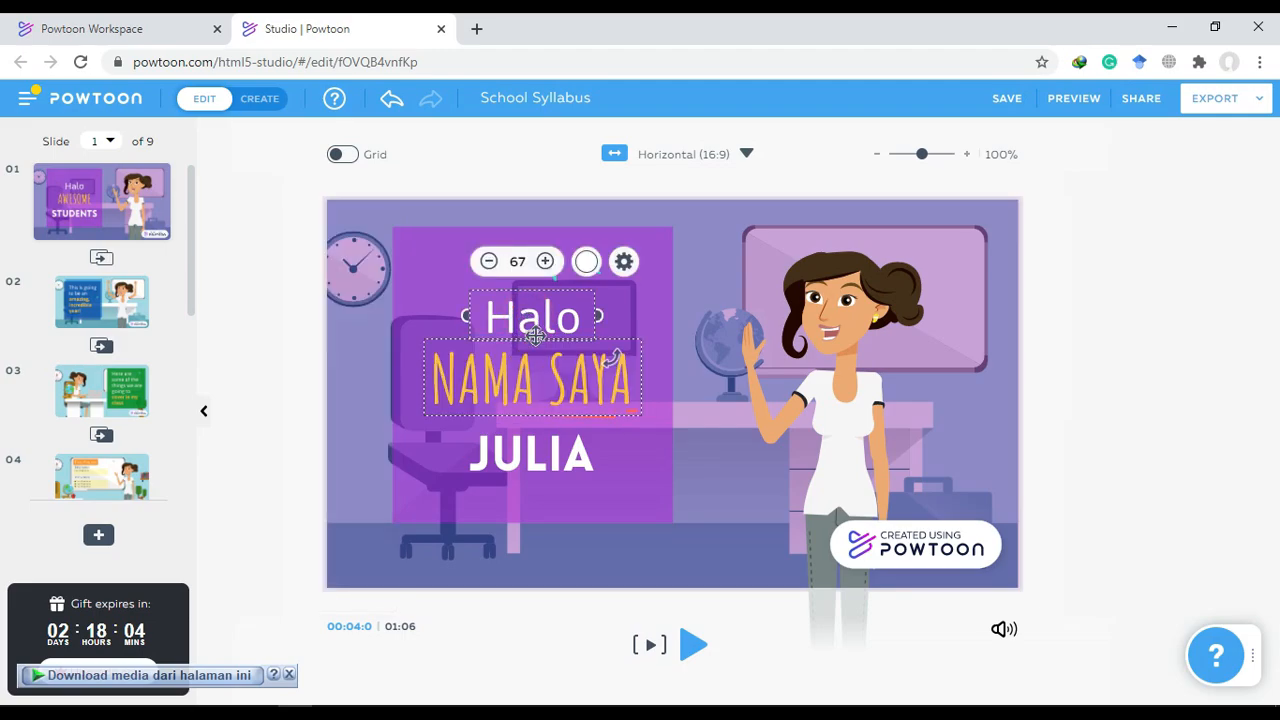
pyautogui.doubleClick(528, 313)
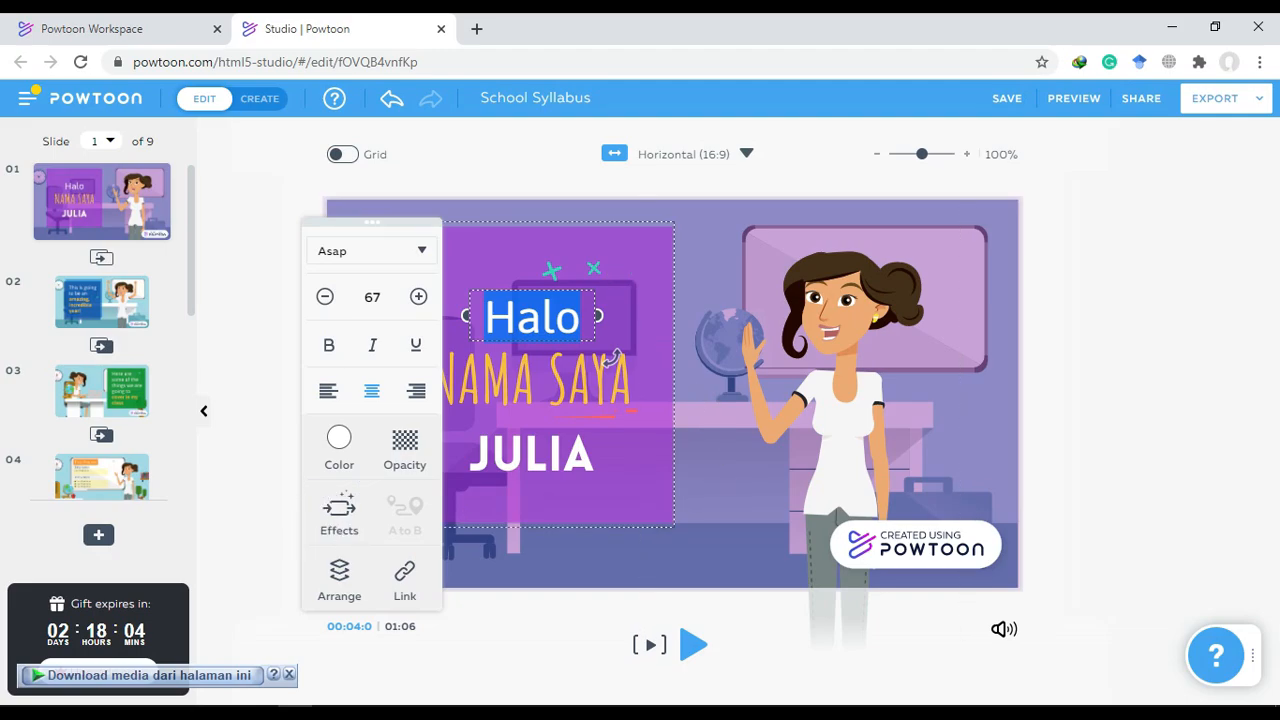
# Deselect the text on slide 1 and play a preview of this slide only
pyautogui.click(568, 190)
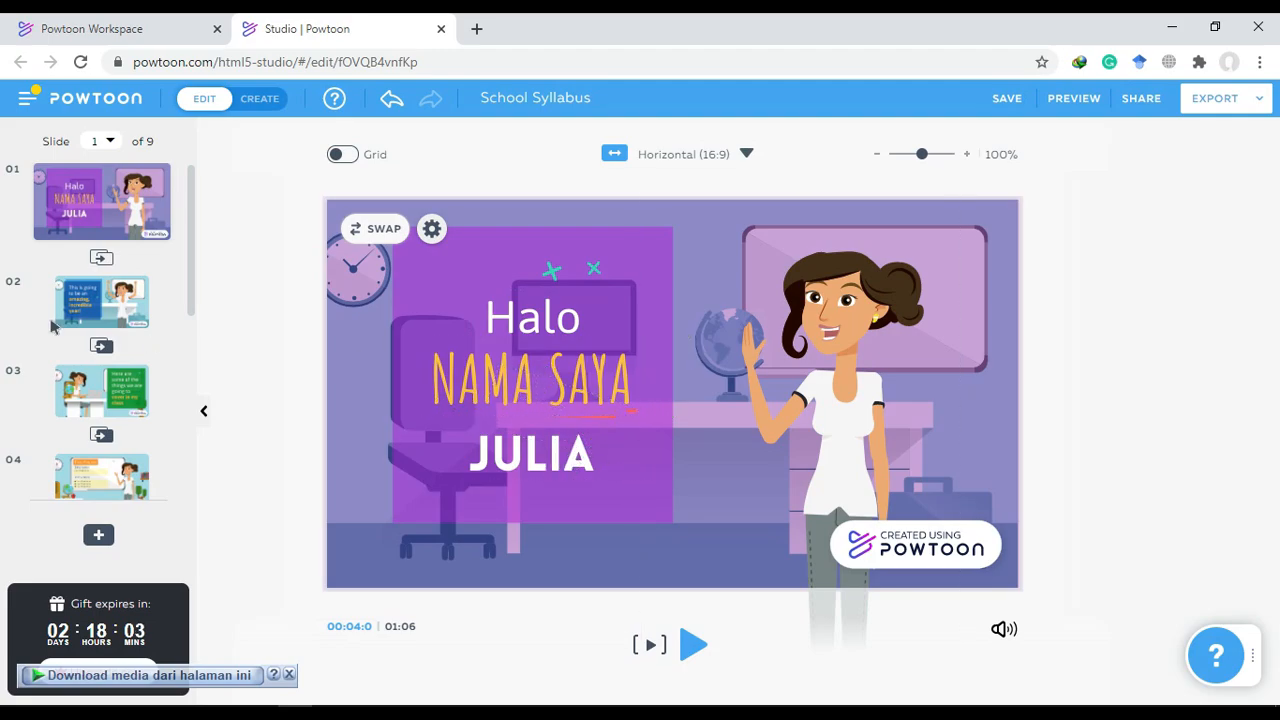
pyautogui.click(652, 647)
# Change the teacher's pose on slide 2 to Sad
pyautogui.click(88, 310)
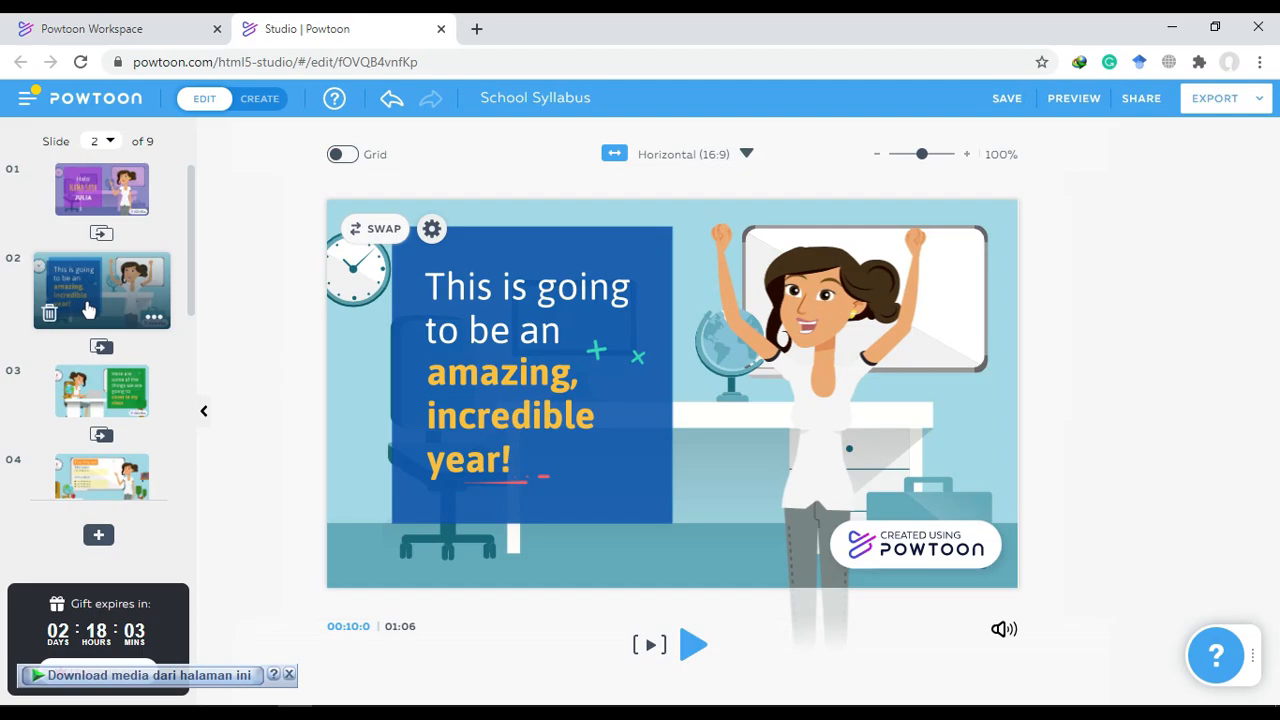
pyautogui.click(795, 360)
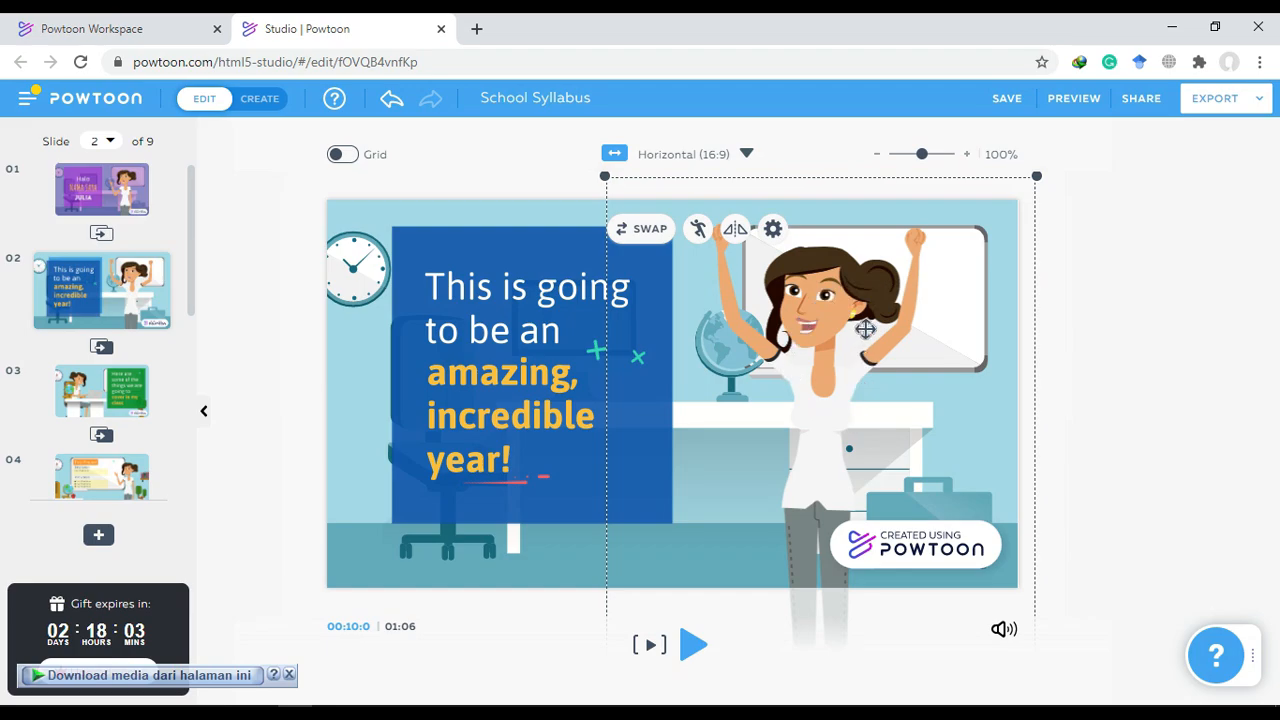
pyautogui.click(698, 232)
pyautogui.click(698, 232)
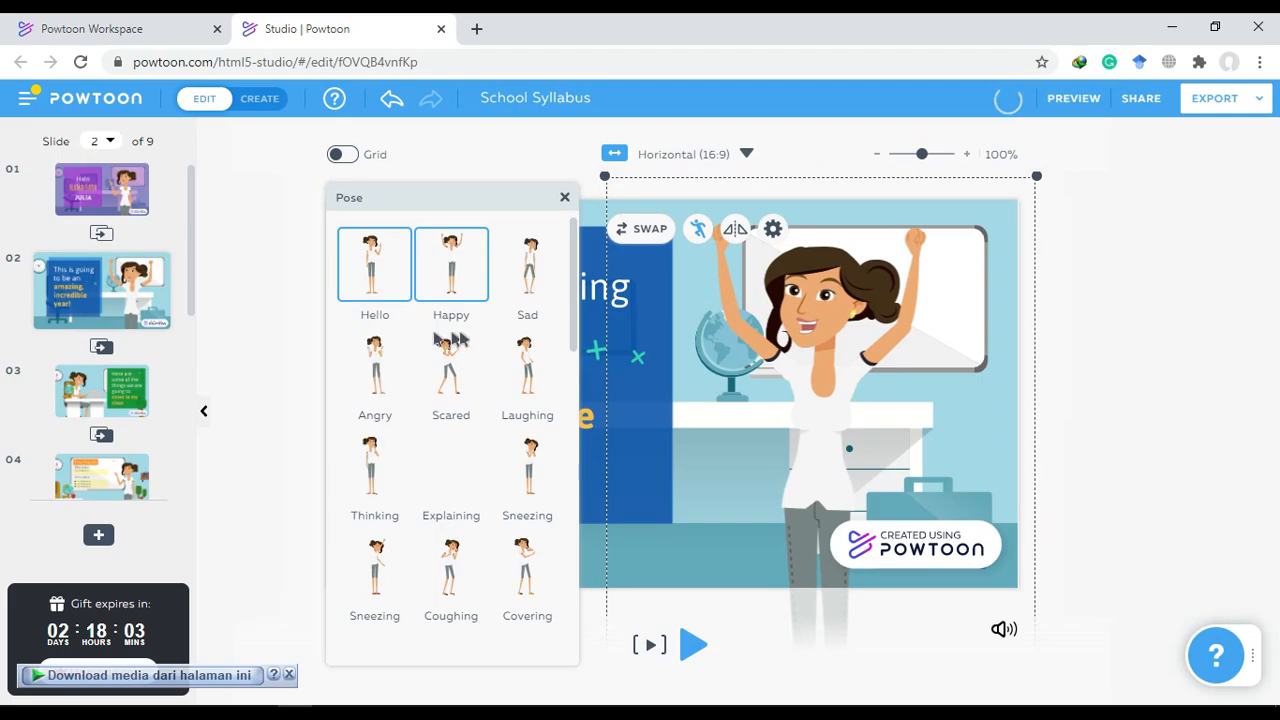
pyautogui.click(538, 416)
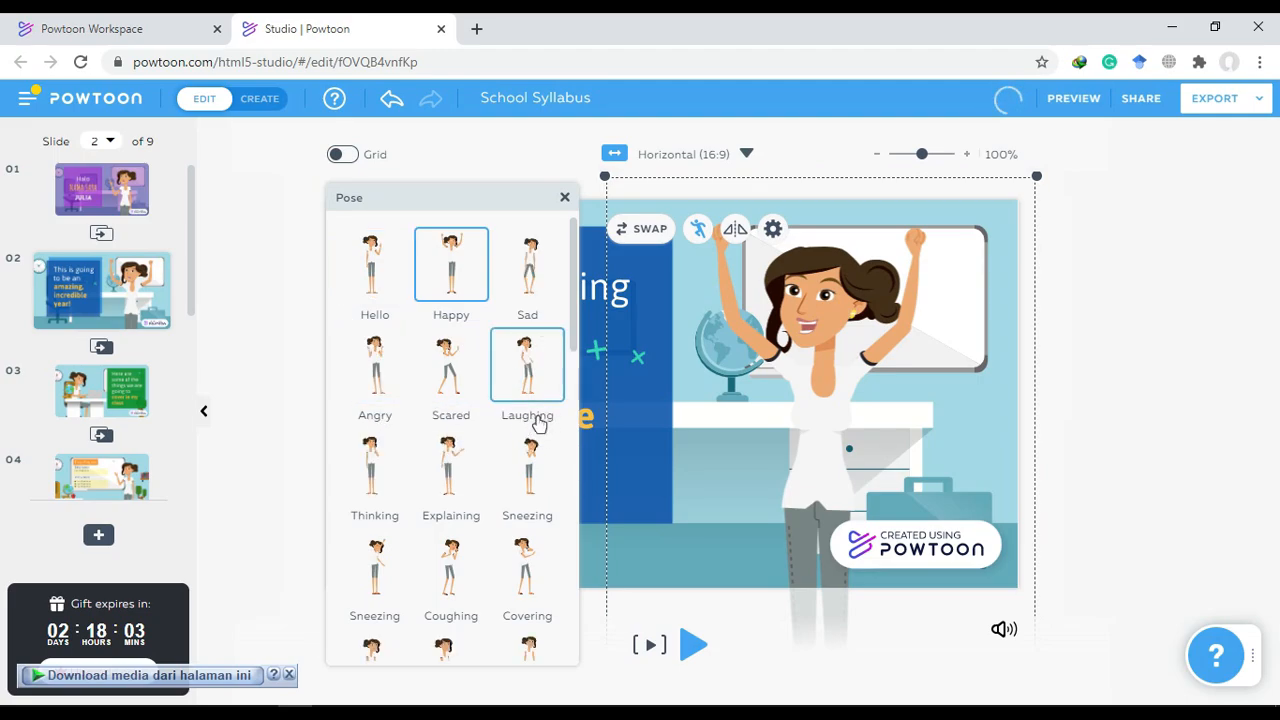
pyautogui.click(519, 256)
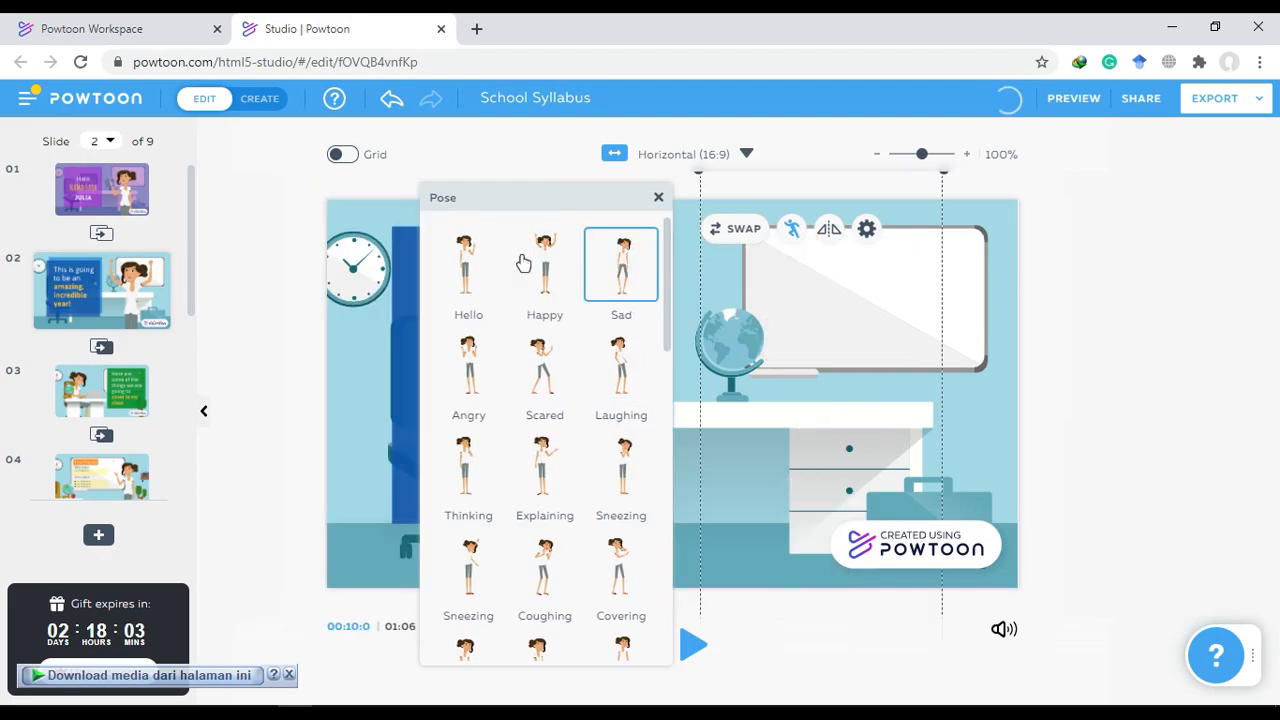
pyautogui.click(658, 200)
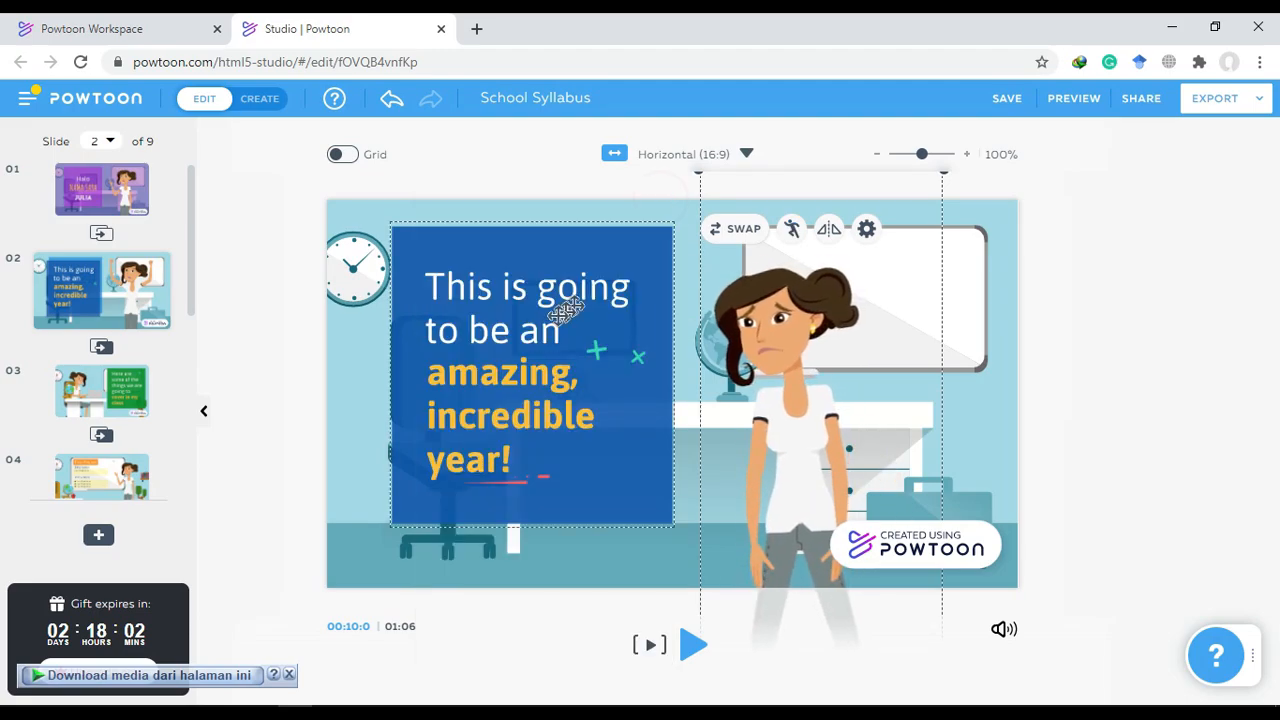
# Replace the "This is going to be an" text on slide 2 with "Pernahkah kalian bermasalah dengan paragraf?"
pyautogui.click(526, 318)
pyautogui.doubleClick(526, 318)
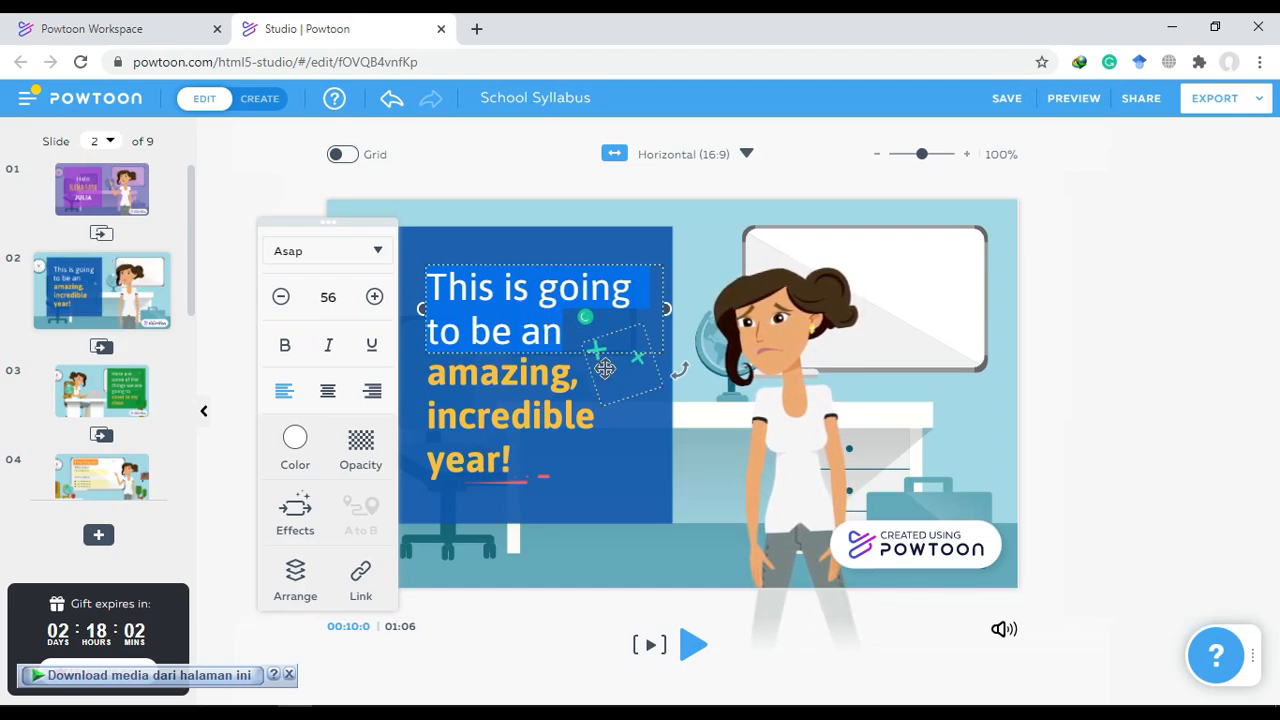
pyautogui.write('Perna')
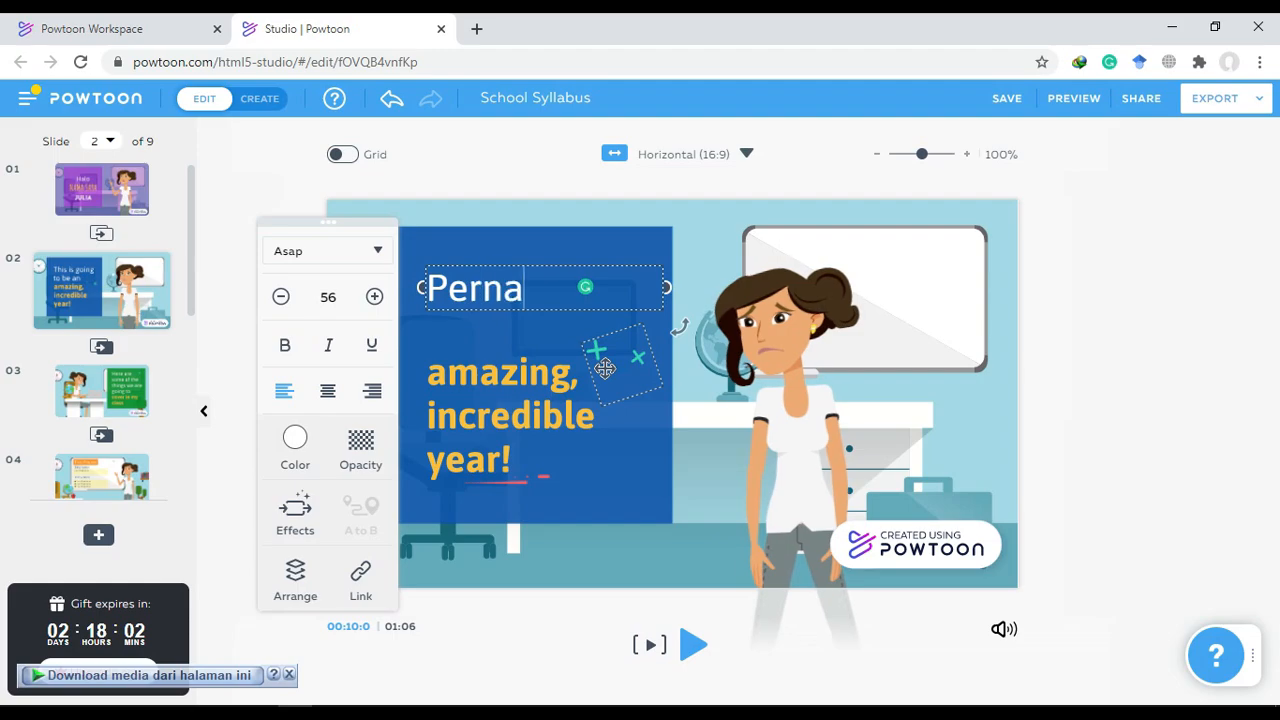
pyautogui.write('hkah')
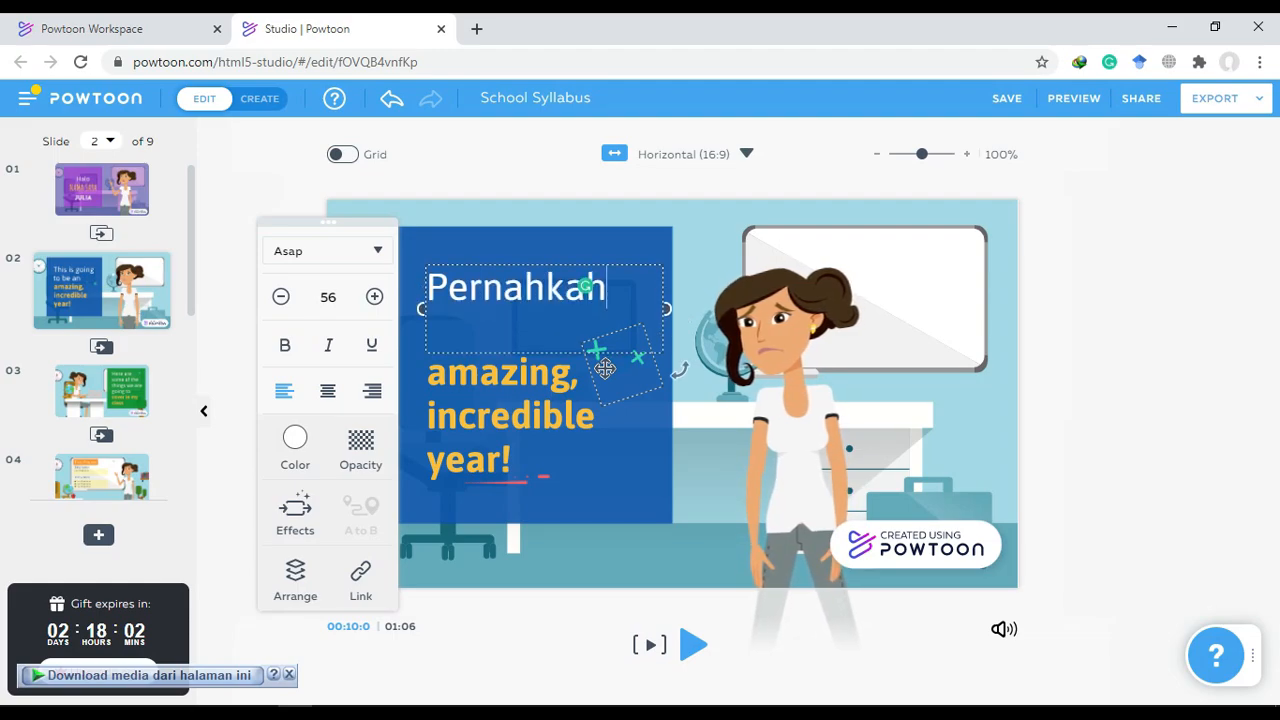
pyautogui.write(' kalian')
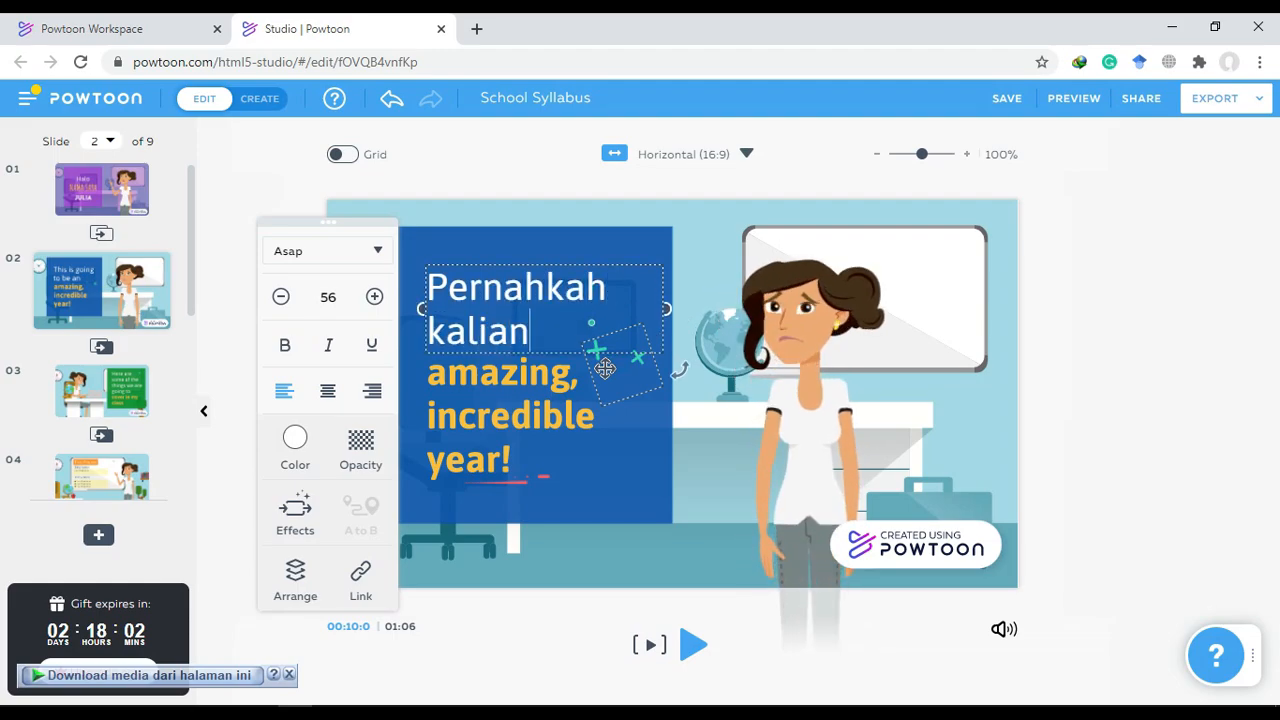
pyautogui.write(' bermasala')
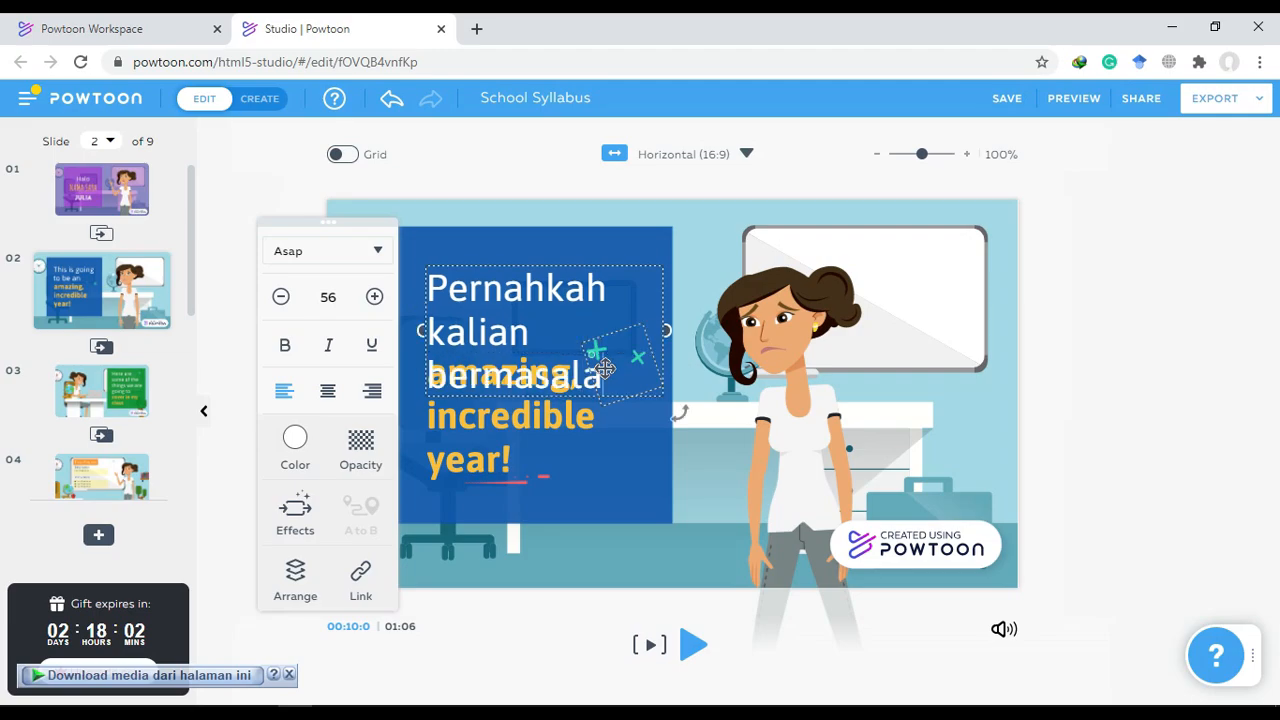
pyautogui.write('h dengan p')
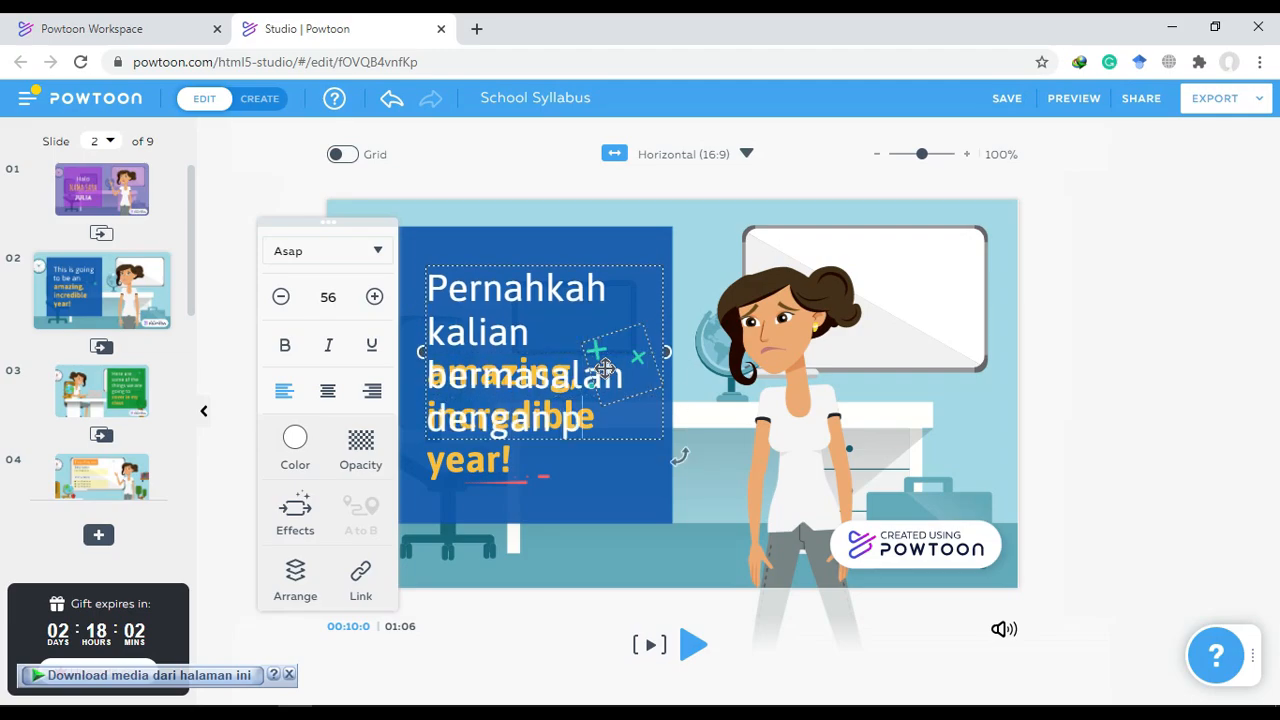
pyautogui.write('aagraf')
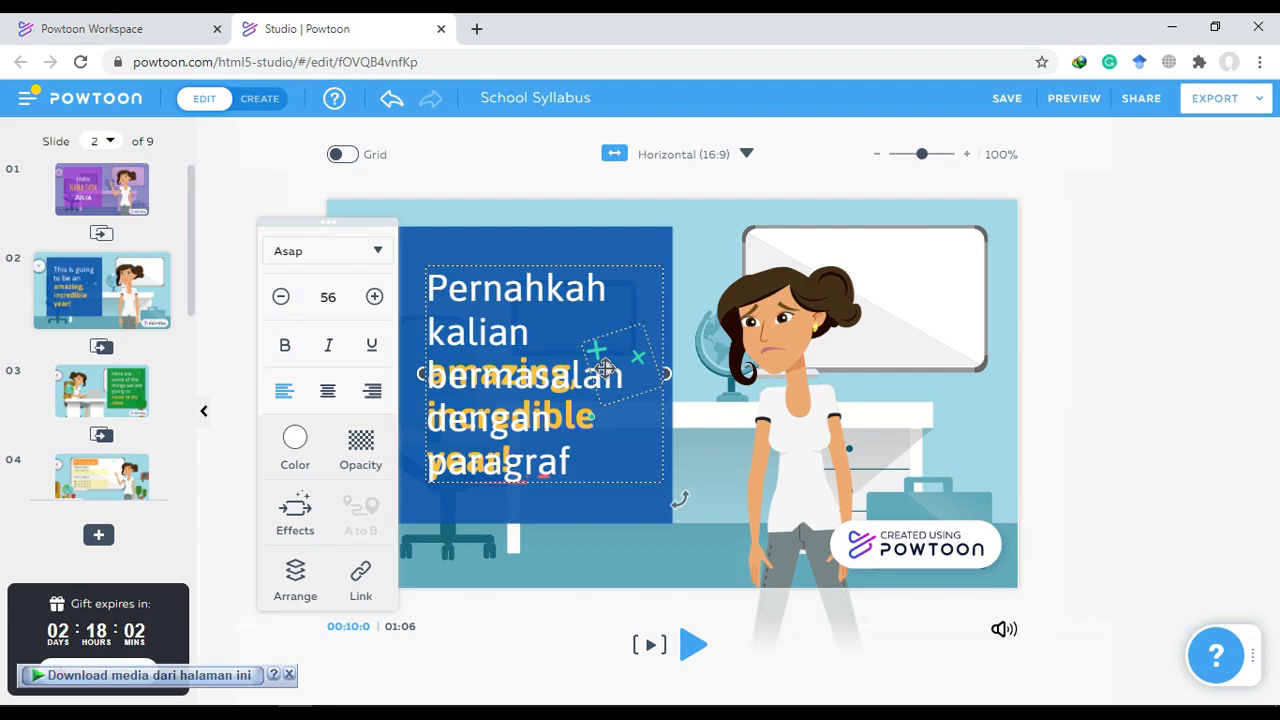
pyautogui.write('?')
# Set the font size of the white question text on slide 2 to 38
pyautogui.click(330, 297)
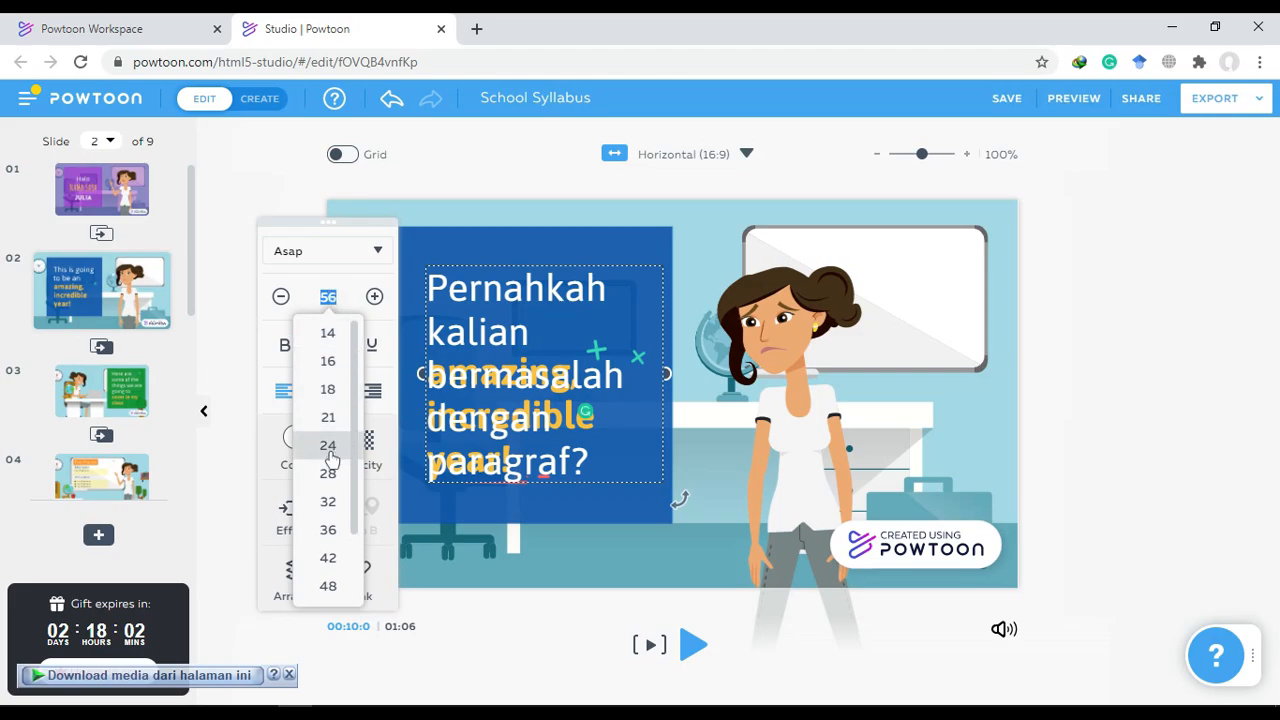
pyautogui.click(327, 501)
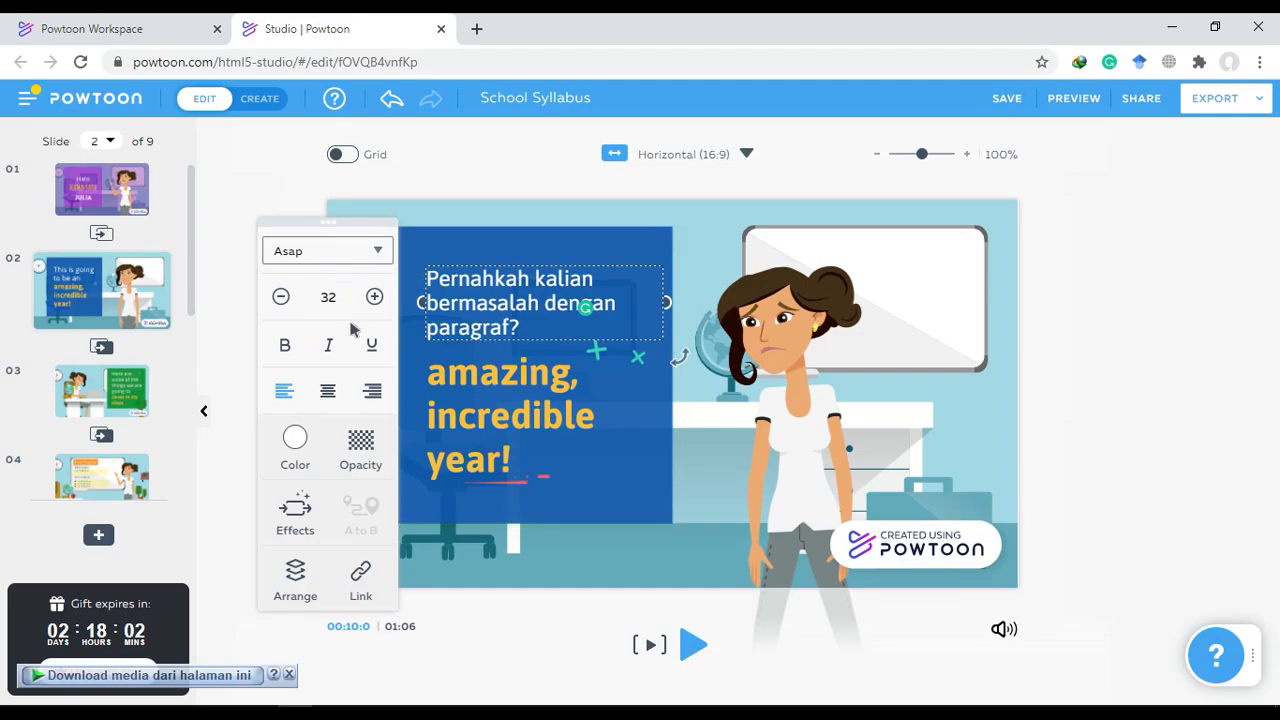
pyautogui.click(375, 304)
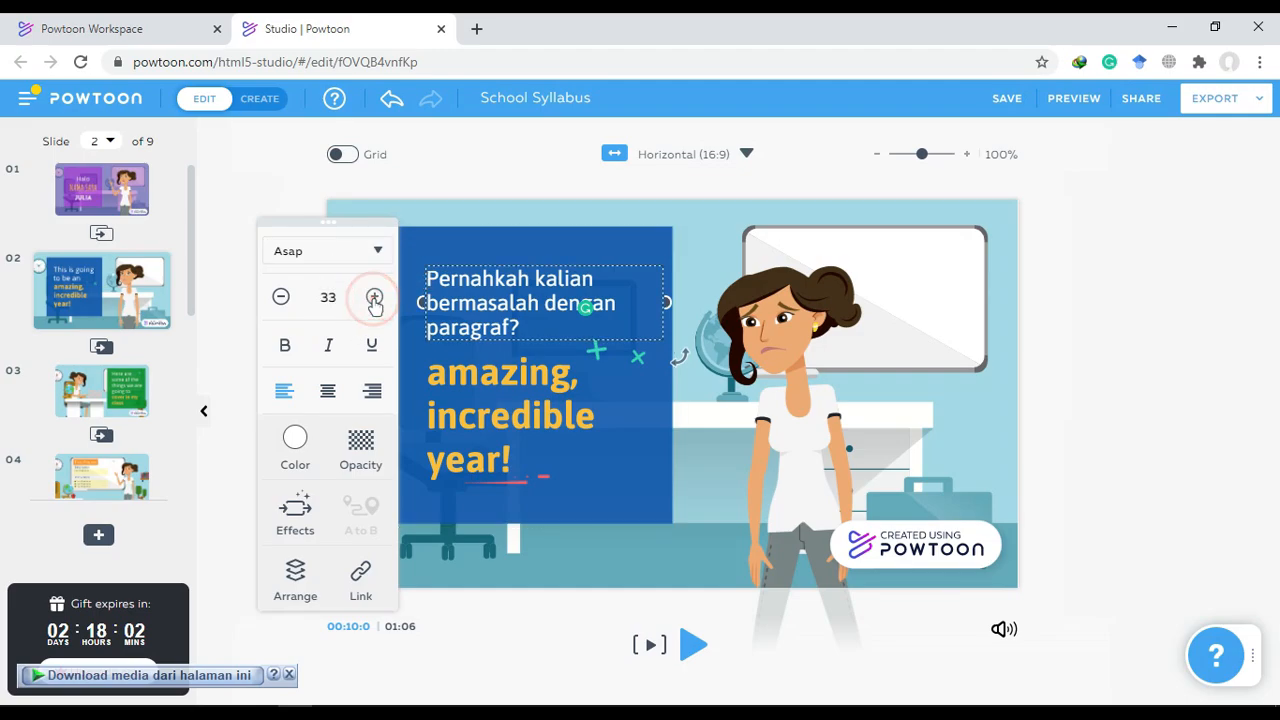
pyautogui.click(375, 304)
pyautogui.click(375, 304)
pyautogui.click(375, 304)
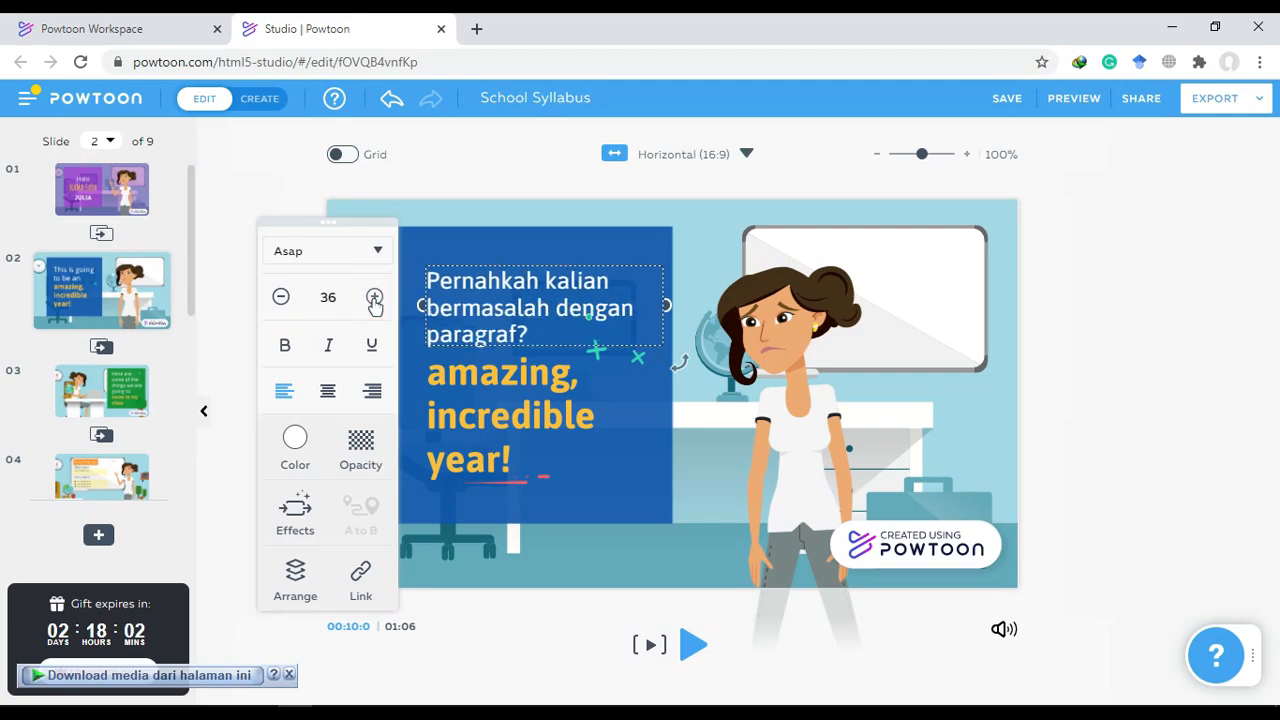
pyautogui.click(375, 304)
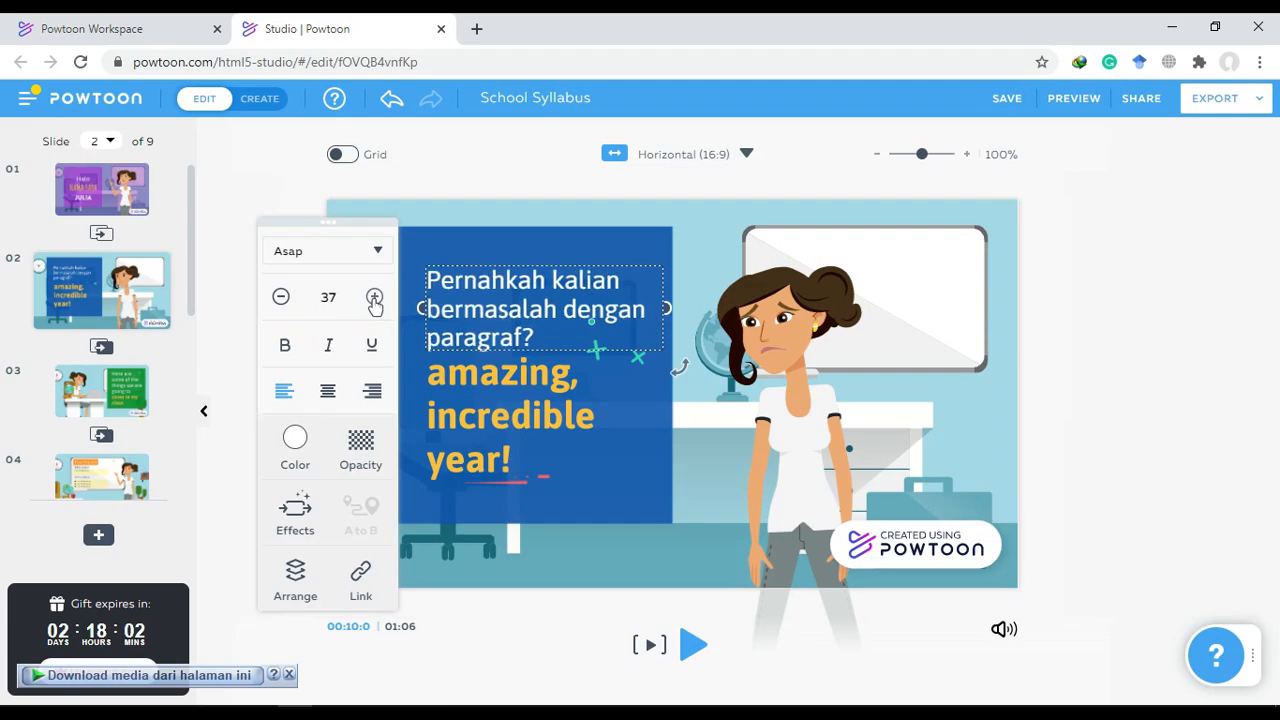
pyautogui.click(375, 304)
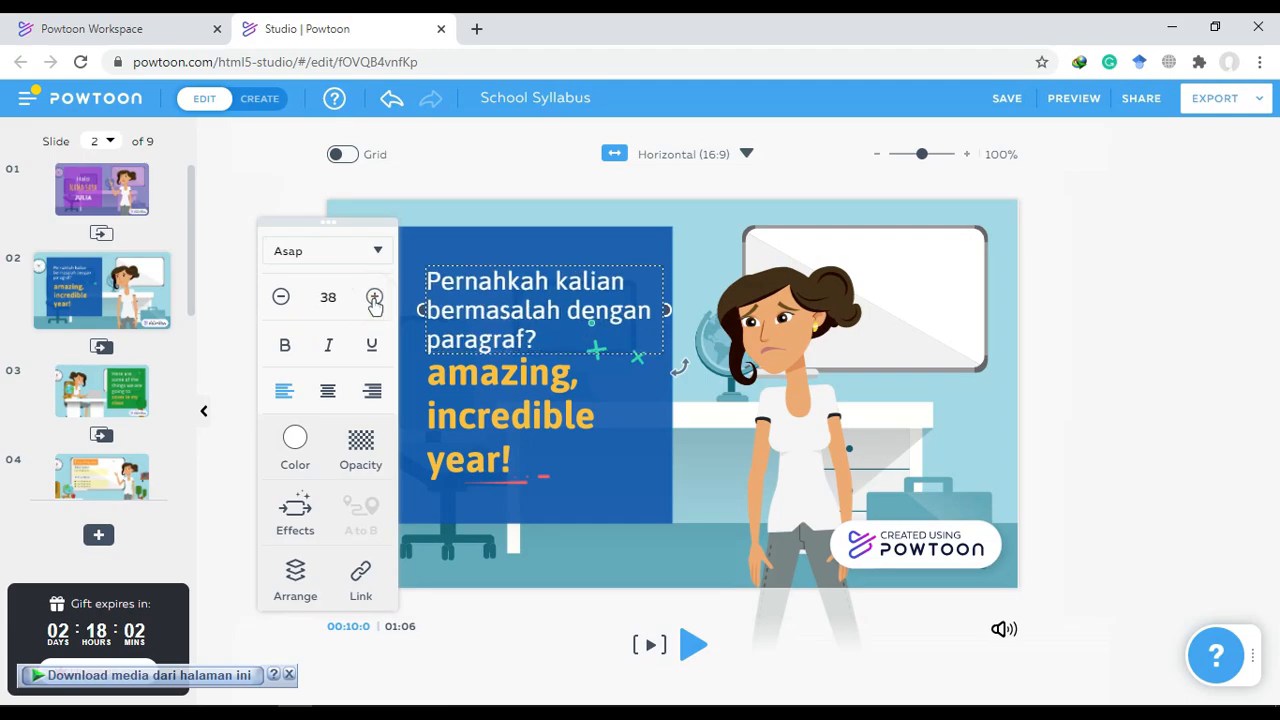
# Replace the yellow "amazing, incredible year!" text on slide 2 with "Hmm... Tulisanku dikatain gak jelas (T,T)", breaking the line after "Hmm..."
pyautogui.click(480, 393)
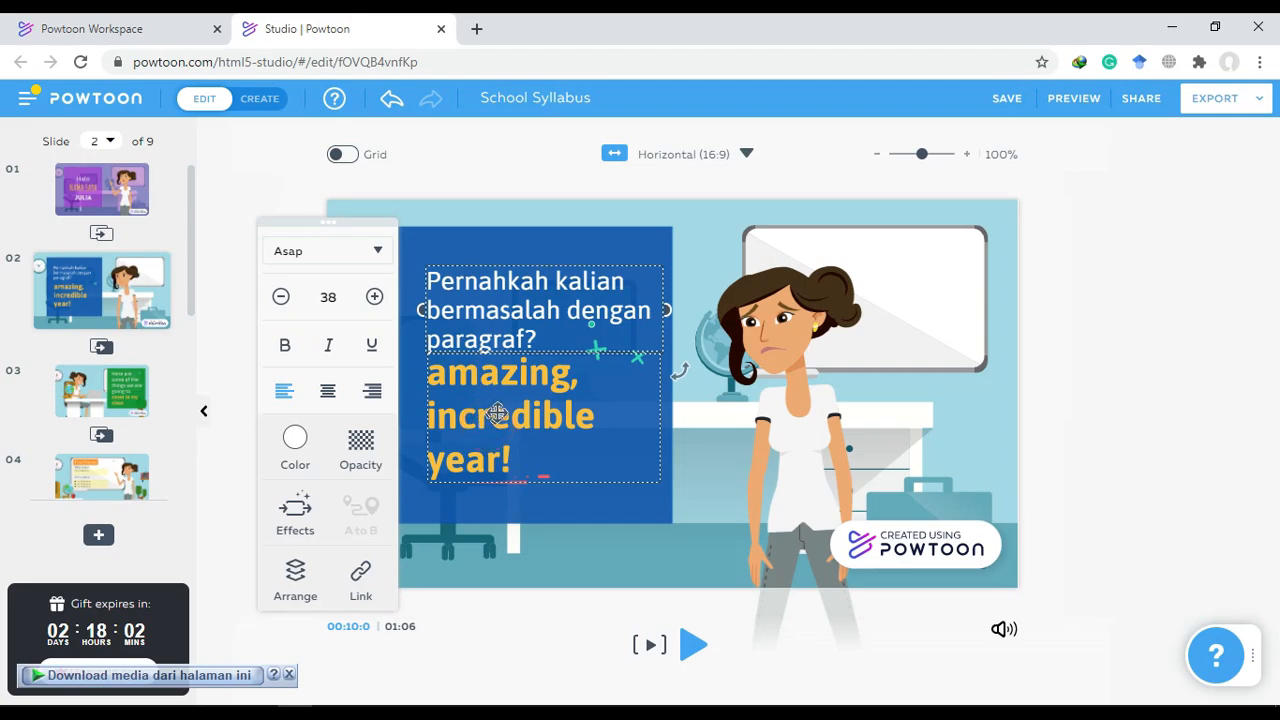
pyautogui.click(490, 420)
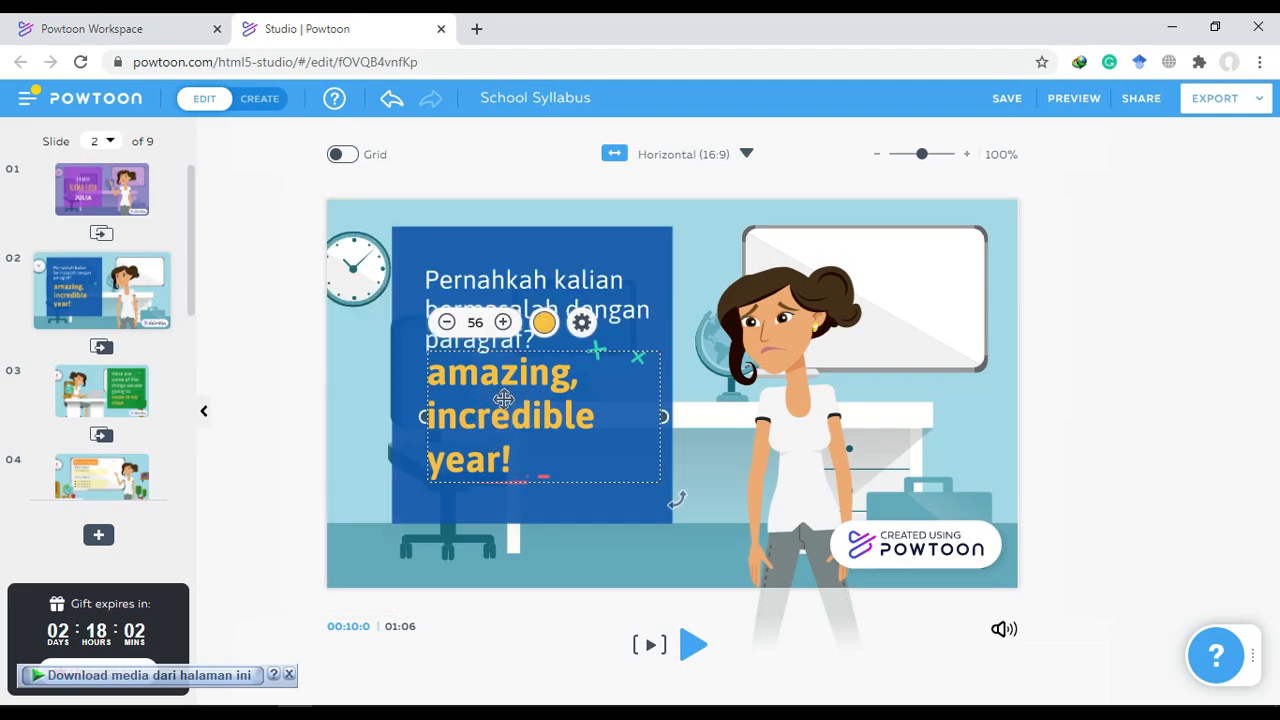
pyautogui.doubleClick(507, 412)
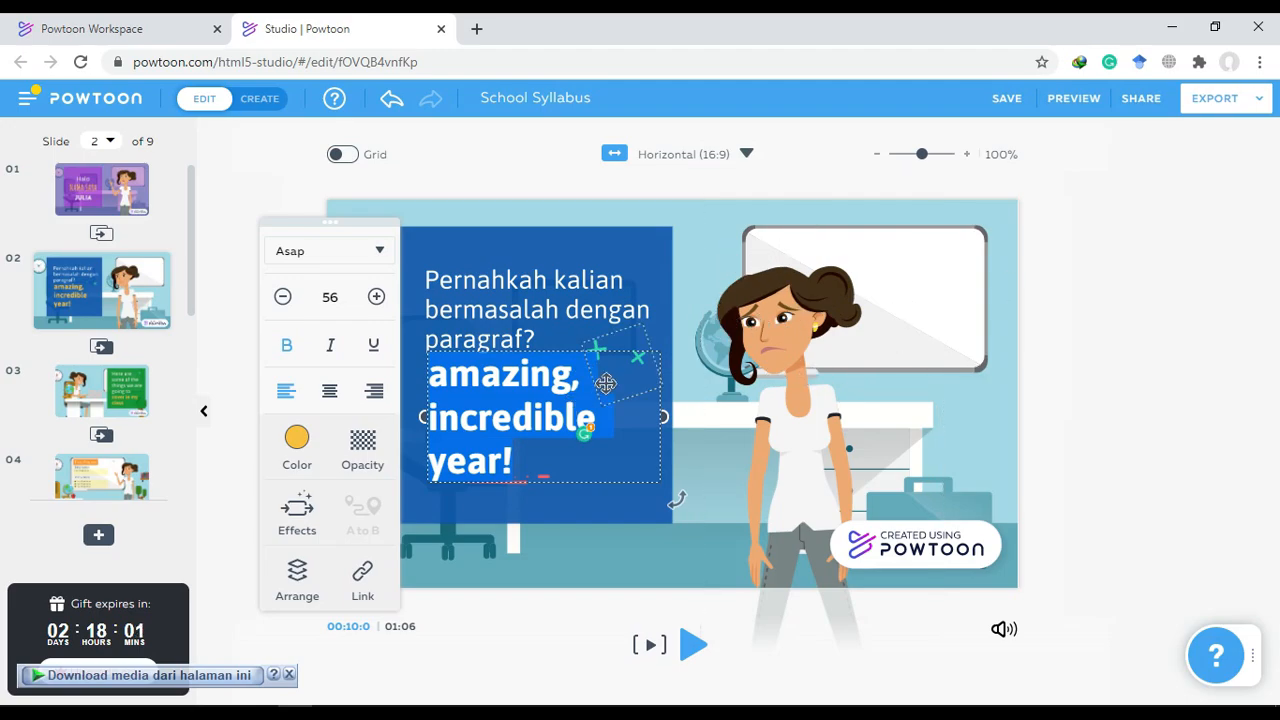
pyautogui.write('HMM')
pyautogui.press('BackSpace')
pyautogui.press('BackSpace')
pyautogui.write('mm')
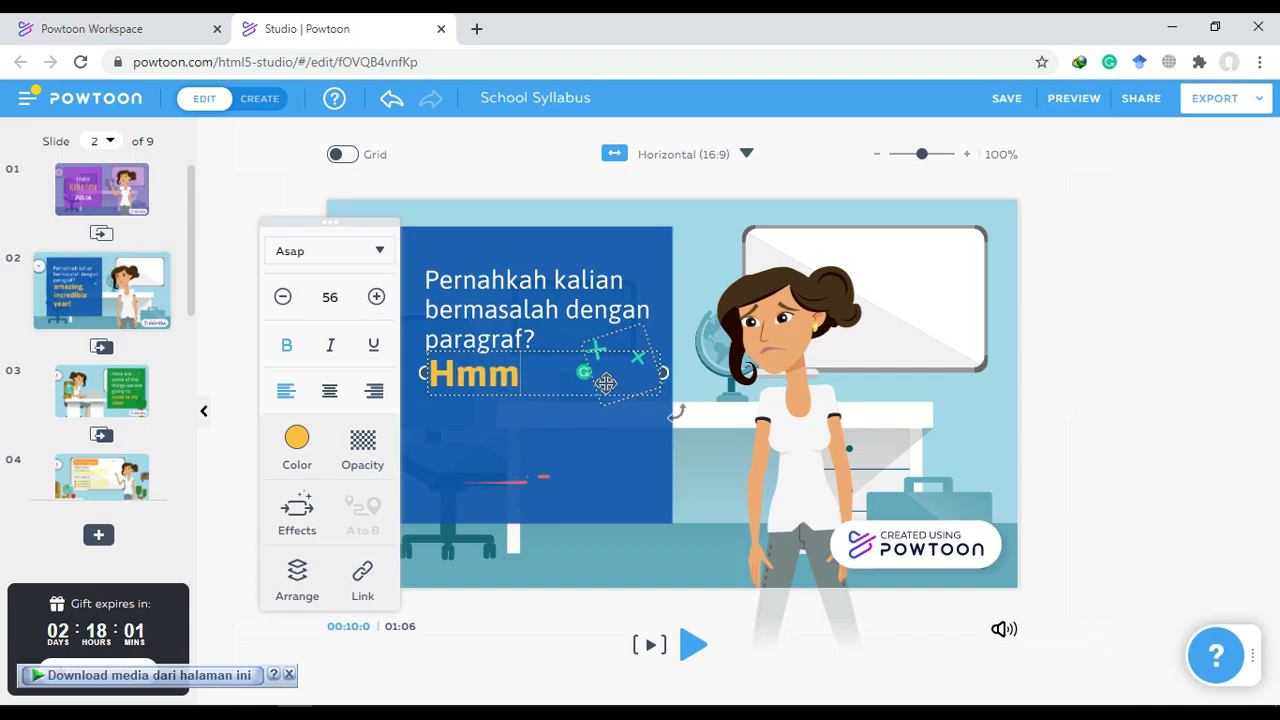
pyautogui.write('...')
pyautogui.press('Return')
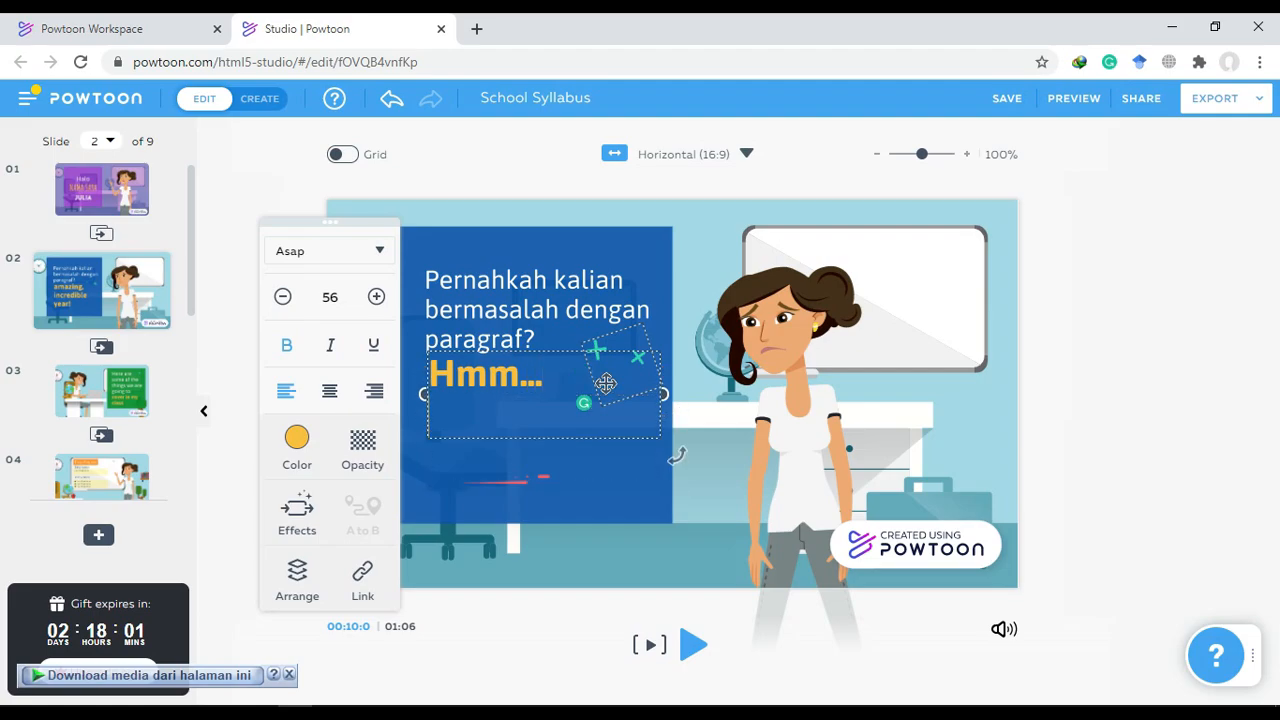
pyautogui.write('Tul')
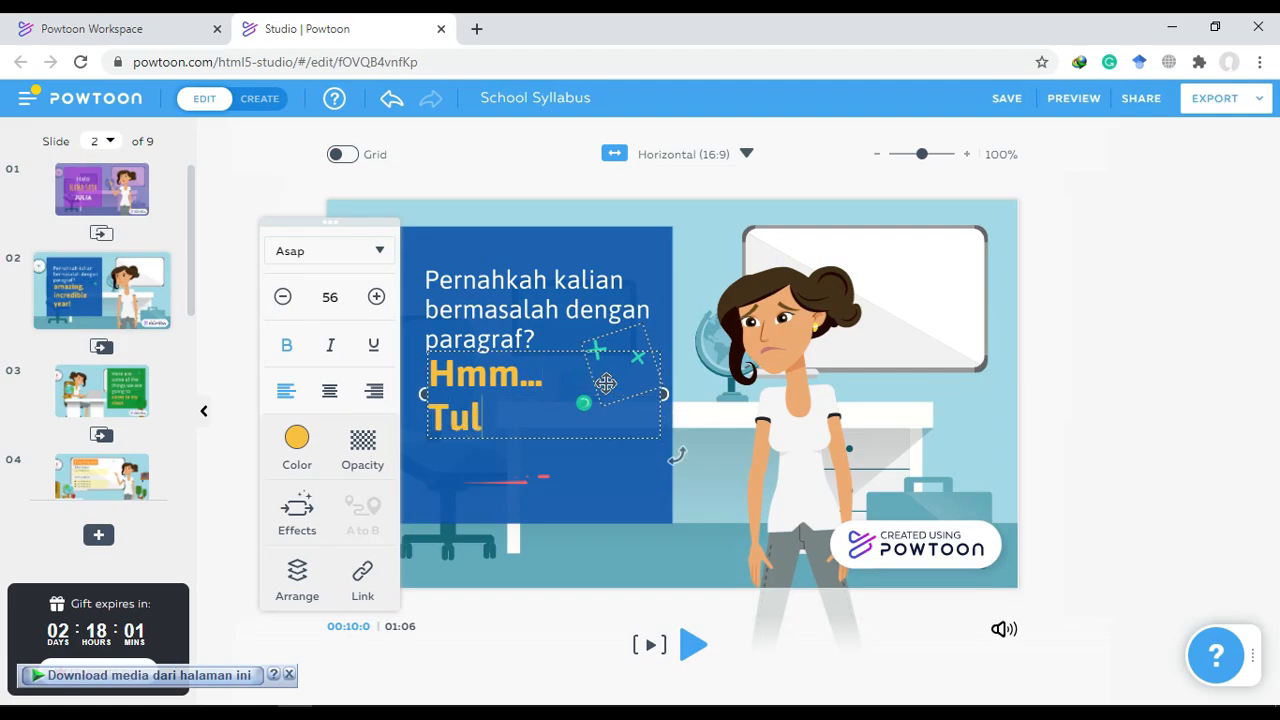
pyautogui.write('isanku')
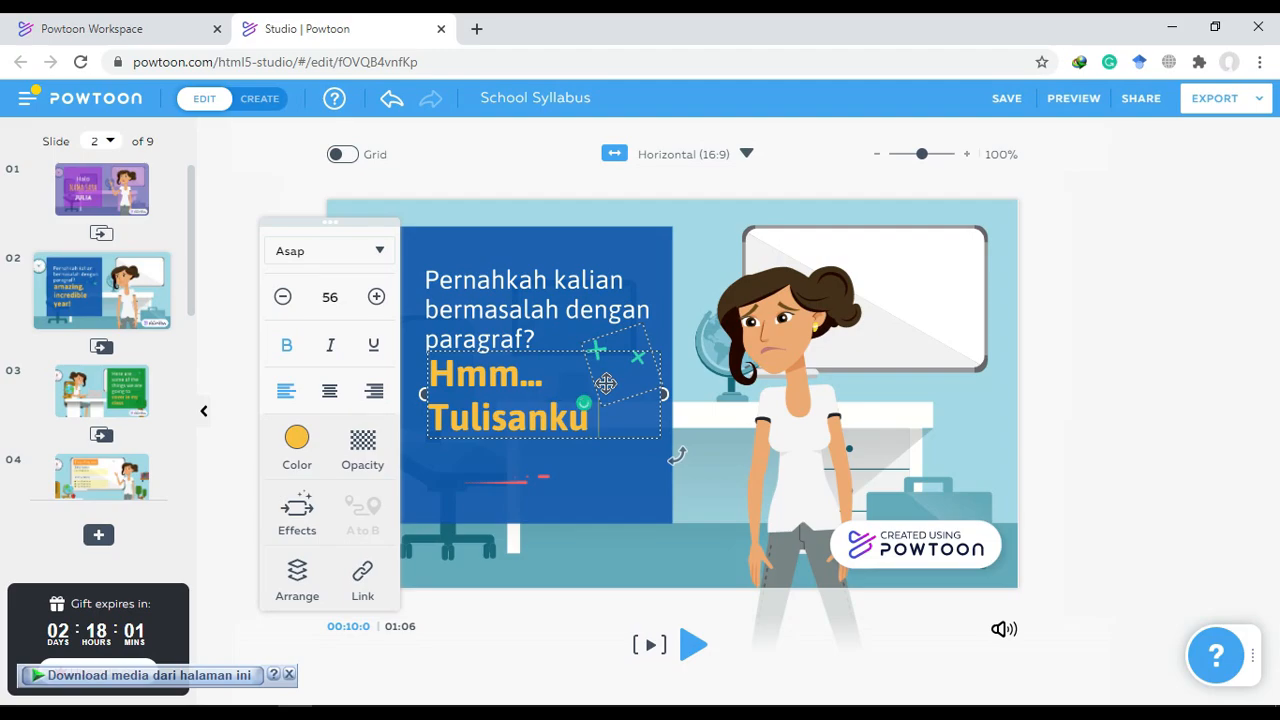
pyautogui.write(' dikatai')
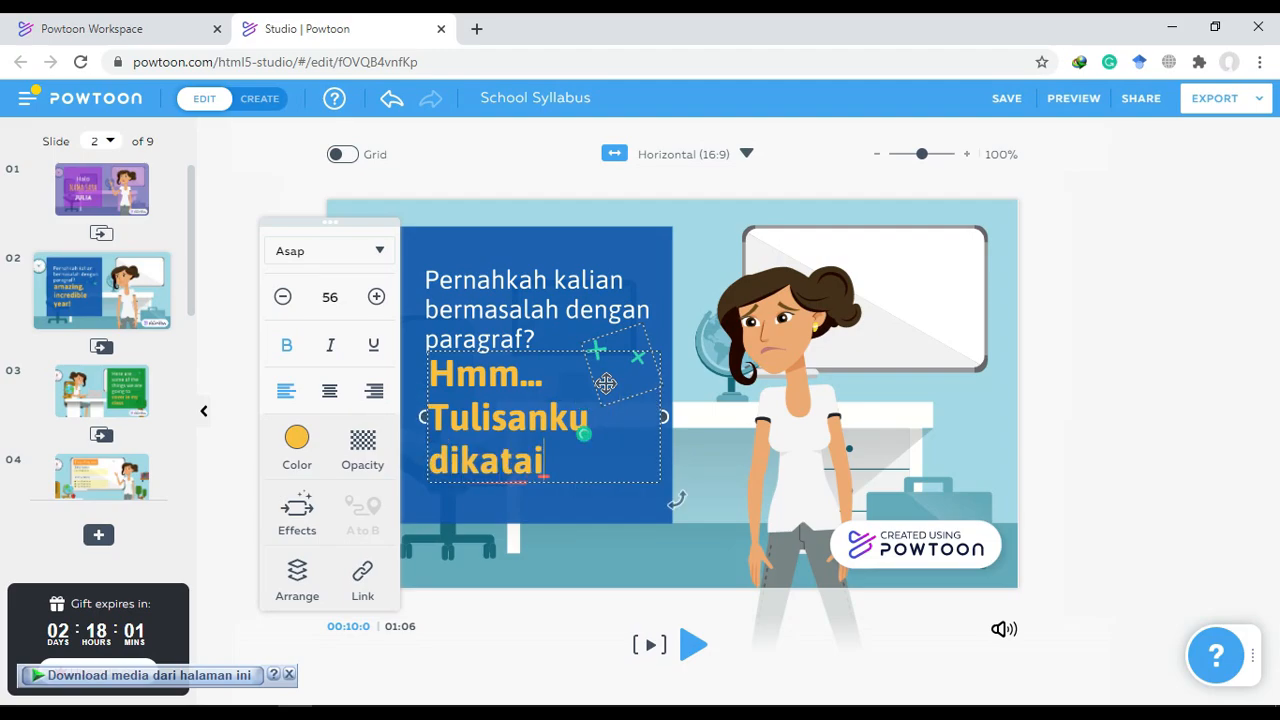
pyautogui.write('n gak jelas')
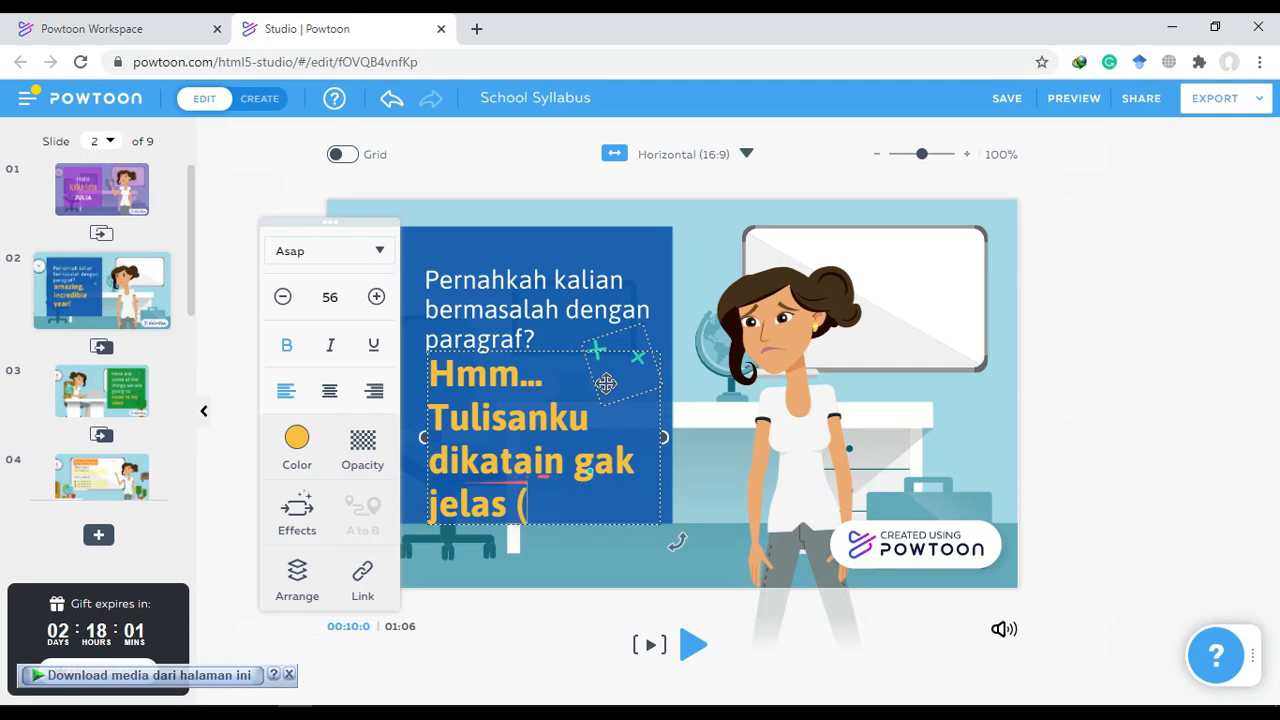
pyautogui.write(' (T,T')
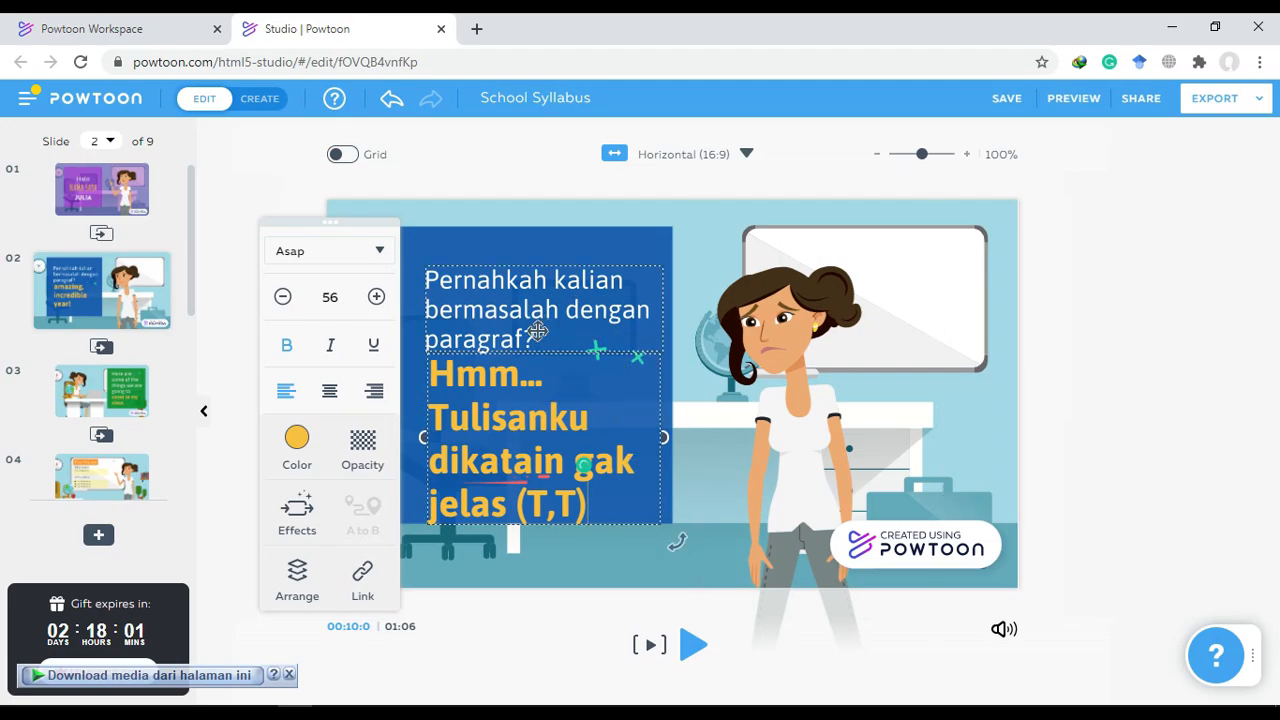
pyautogui.click(637, 204)
# Play a preview of slide 2 only to check the edited question and yellow text
pyautogui.click(579, 332)
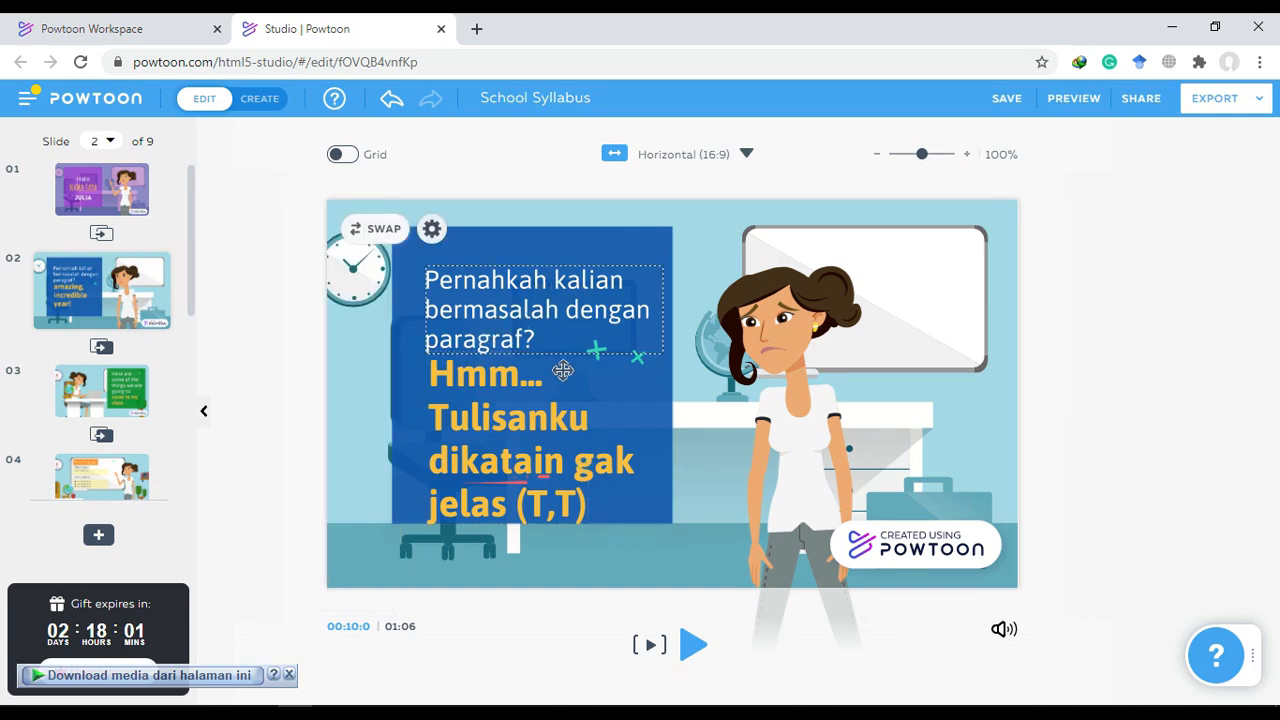
pyautogui.click(544, 427)
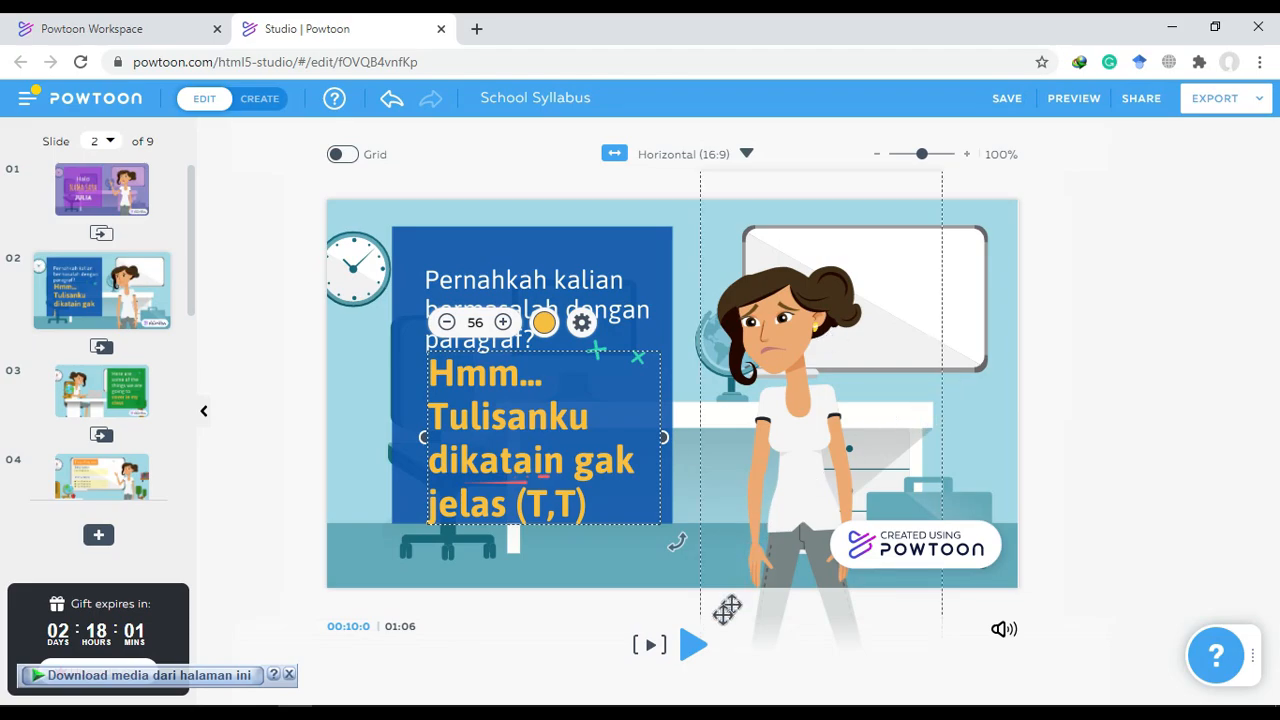
pyautogui.click(650, 647)
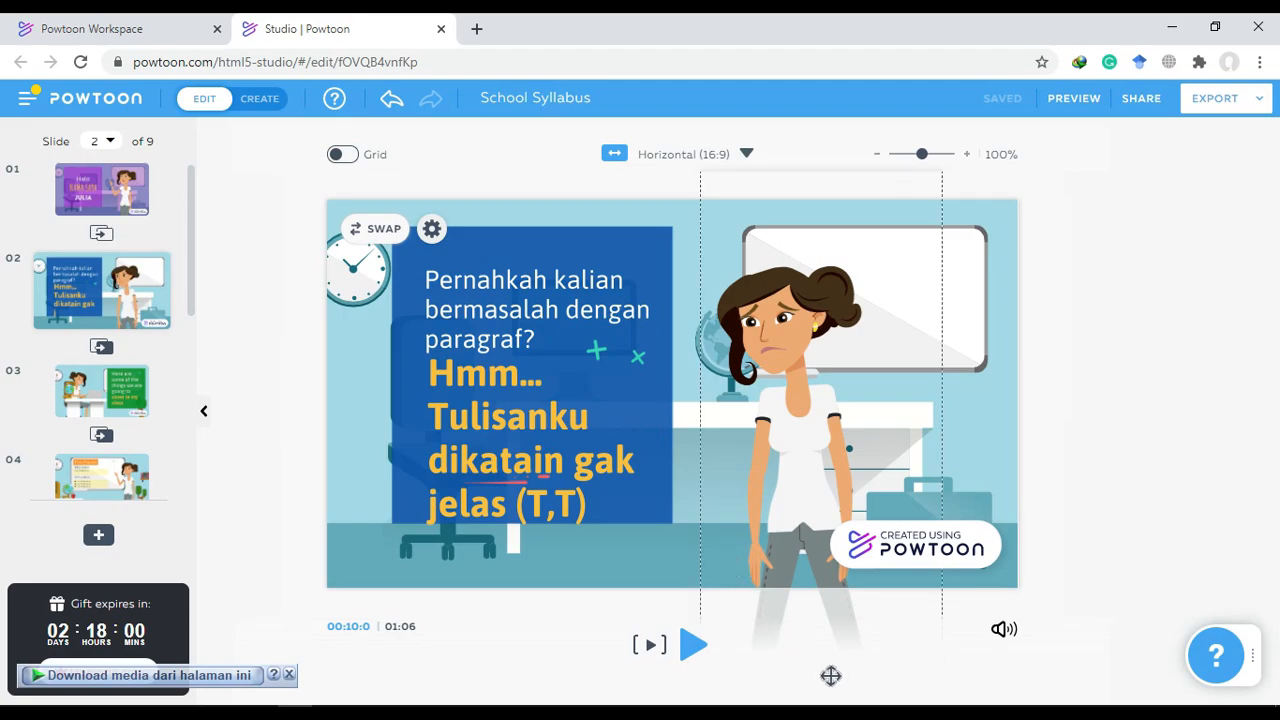
pyautogui.click(531, 682)
pyautogui.click(575, 665)
pyautogui.click(641, 549)
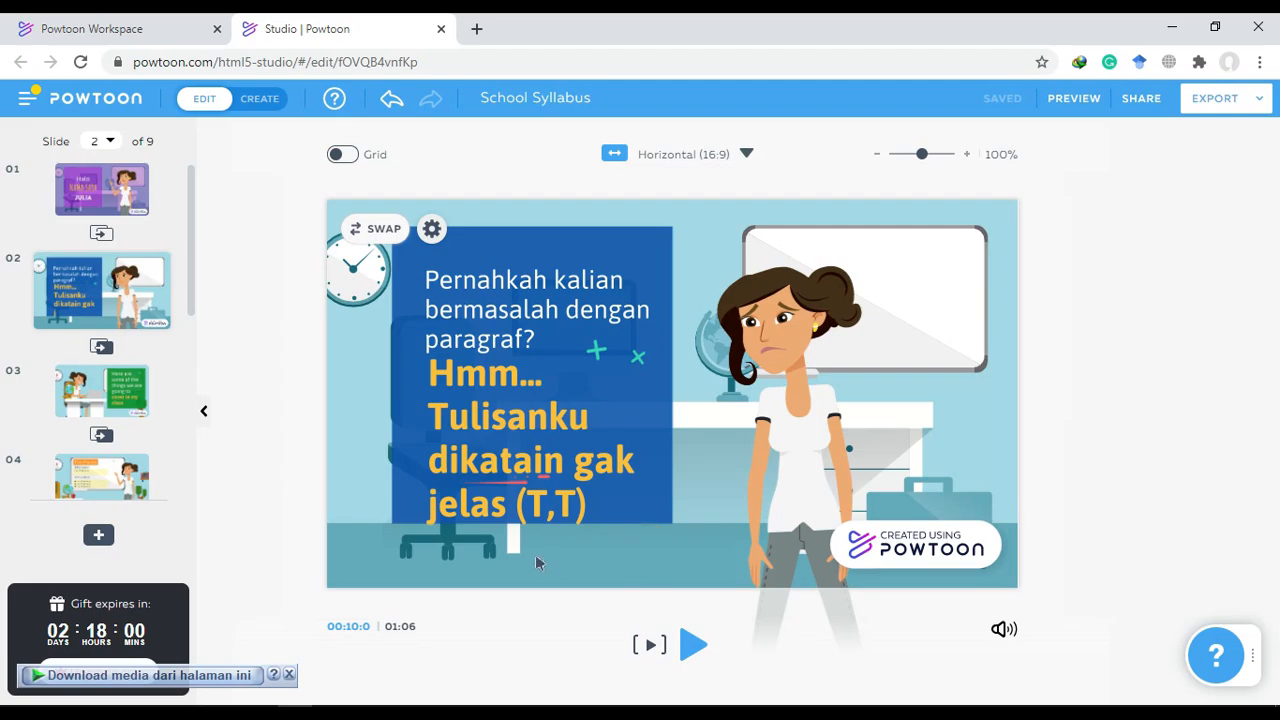
pyautogui.click(394, 627)
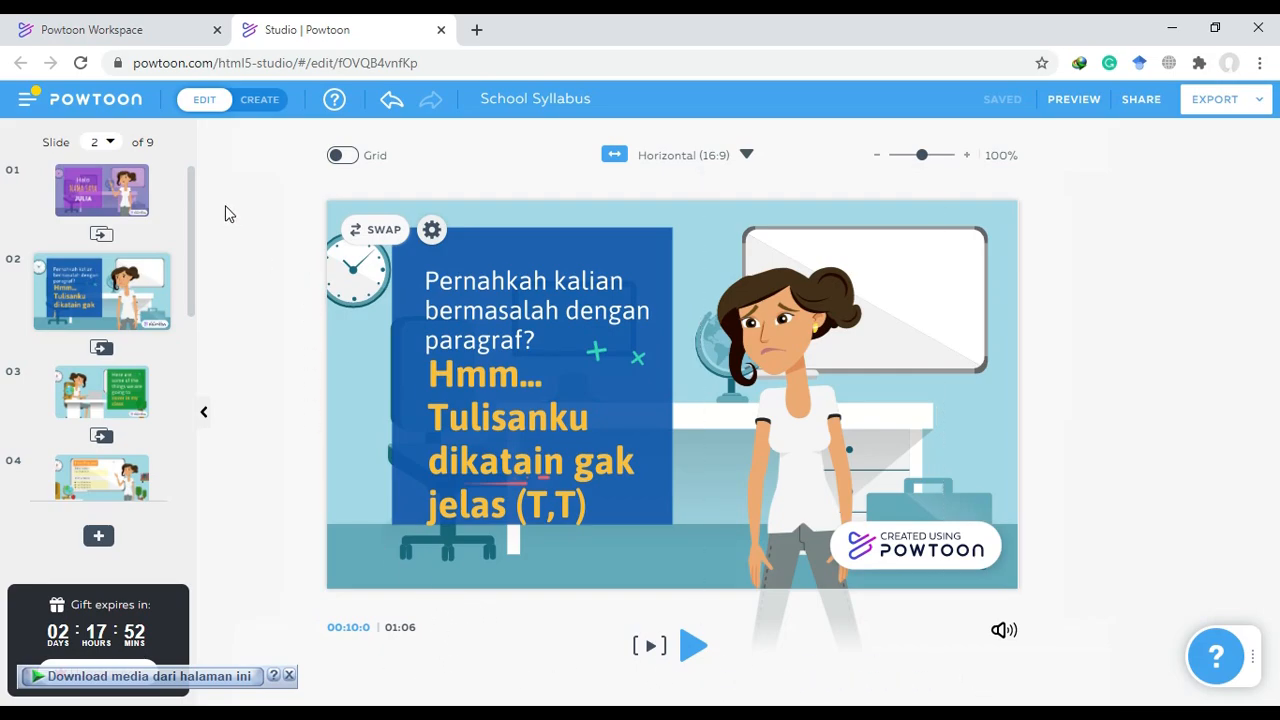
# Switch the editor from Edit to Create mode and play a preview of slide 2 only
pyautogui.click(264, 101)
pyautogui.click(216, 97)
pyautogui.click(255, 98)
pyautogui.click(255, 102)
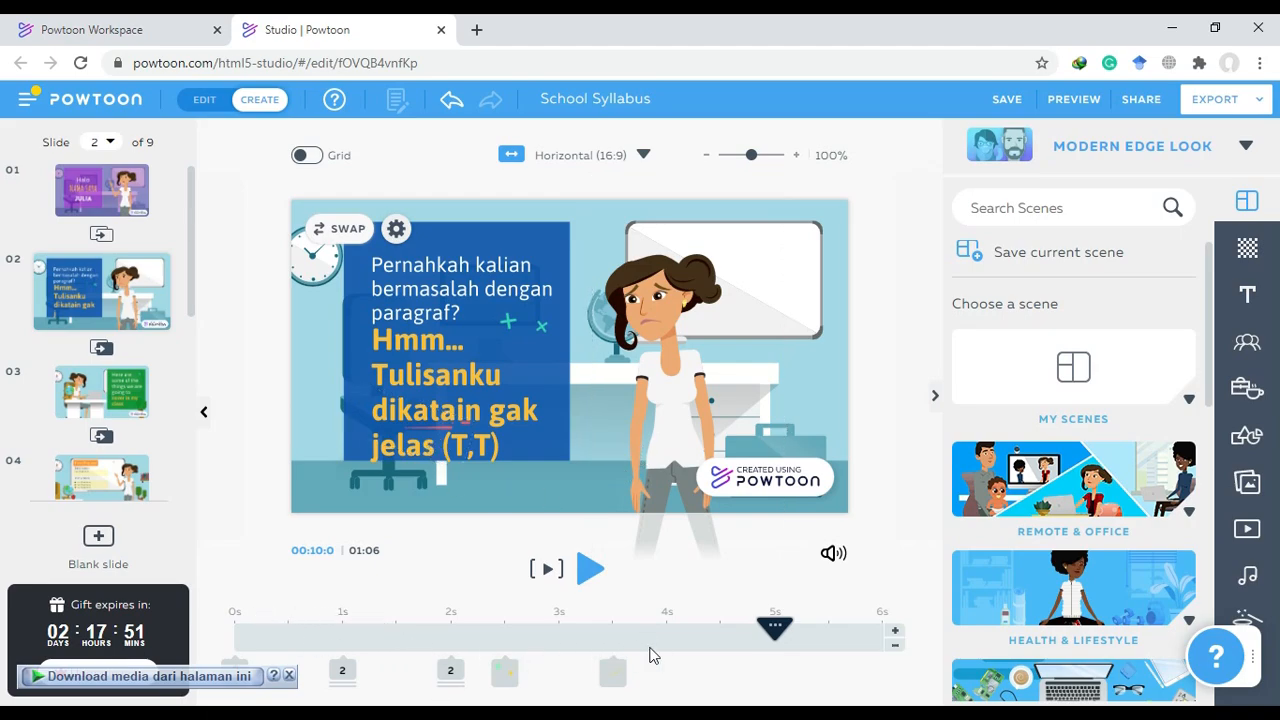
pyautogui.click(548, 571)
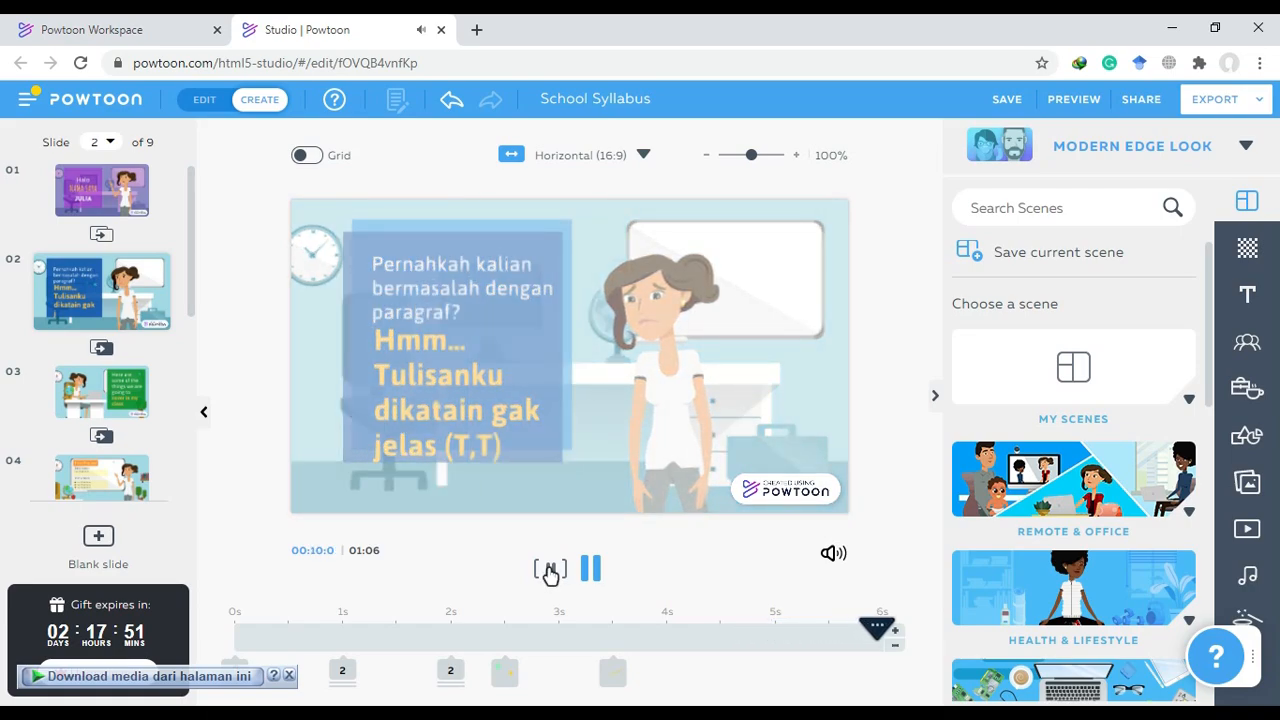
# Extend the duration of slide 2 by three seconds to 9 seconds and preview the slide
pyautogui.click(893, 636)
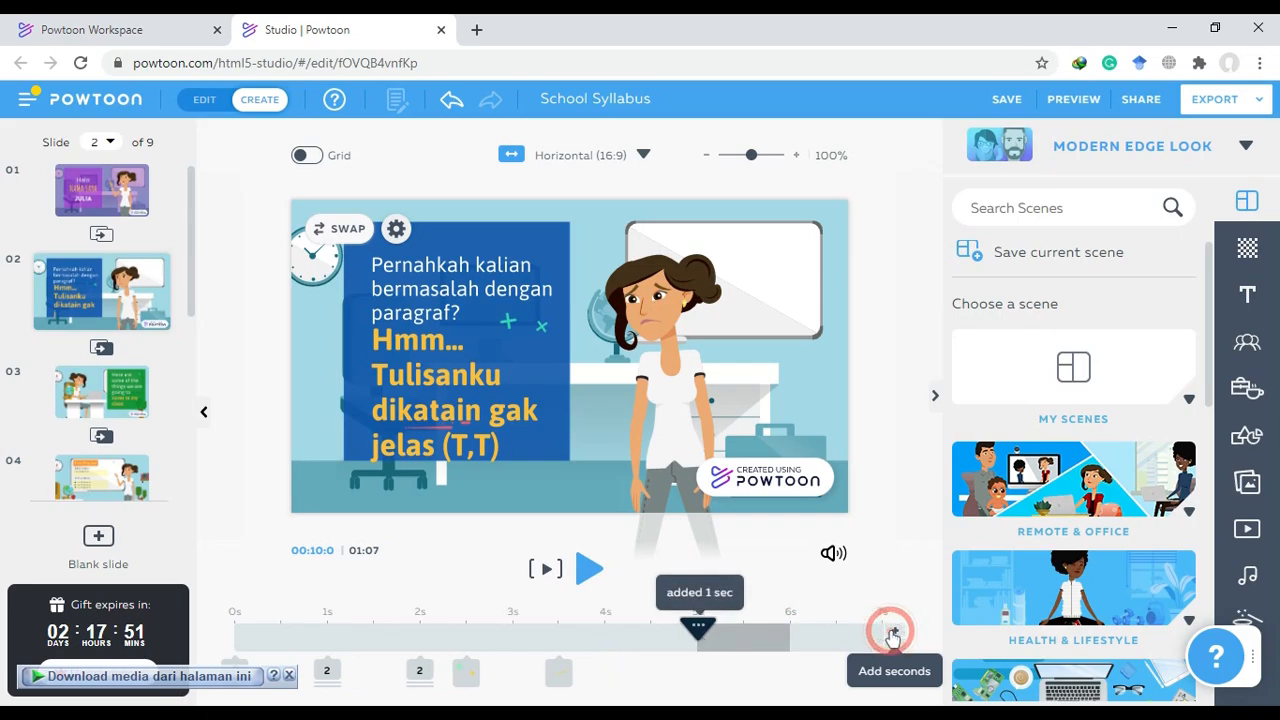
pyautogui.click(893, 636)
pyautogui.click(893, 636)
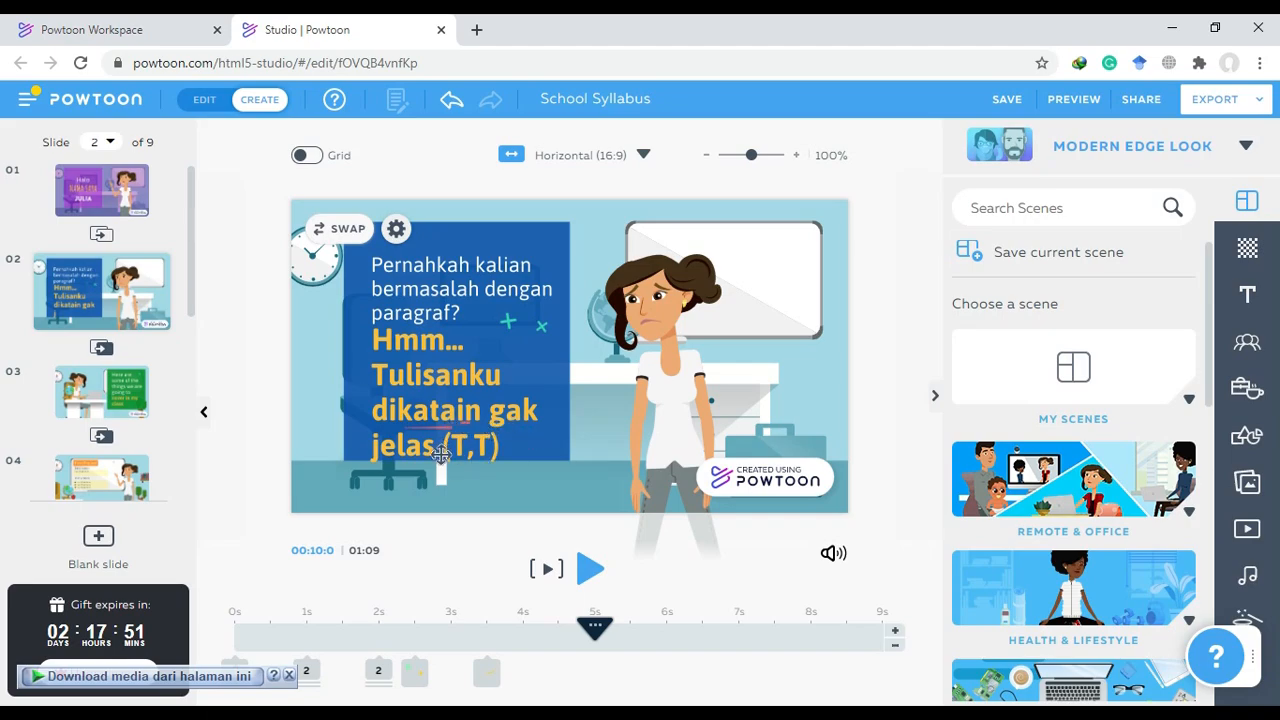
pyautogui.click(546, 568)
pyautogui.click(540, 570)
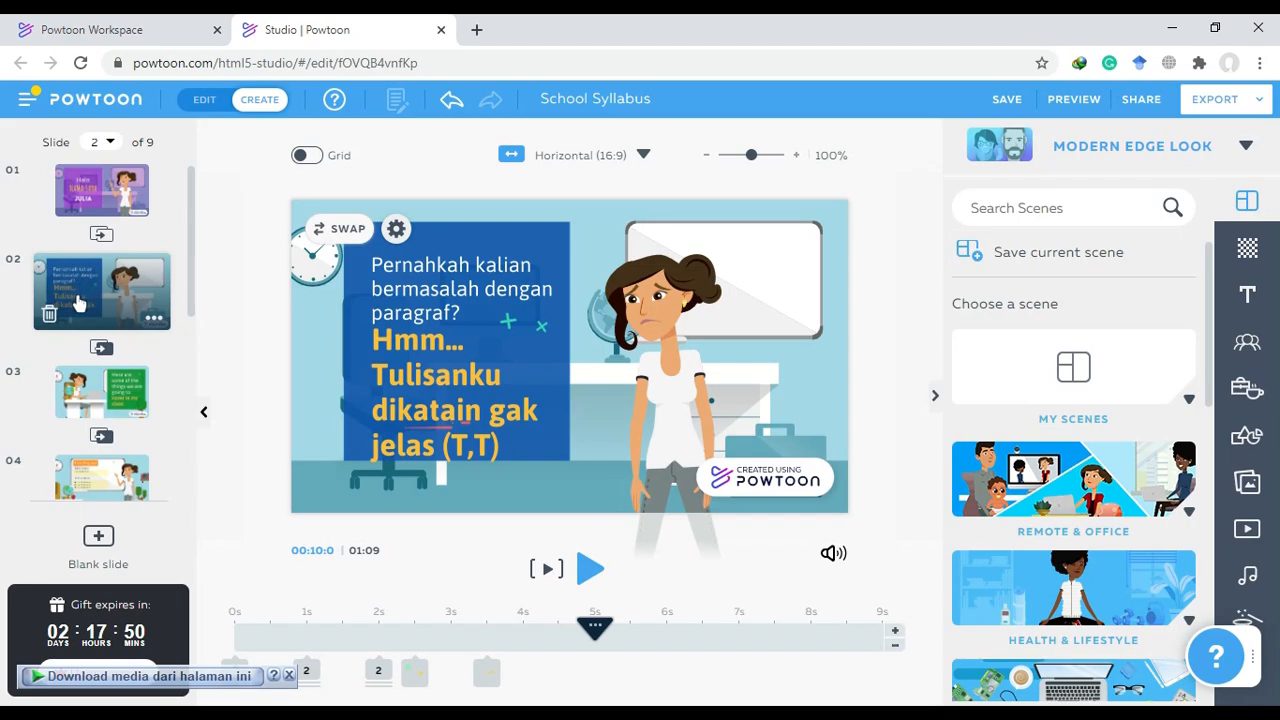
# On slide 3, replace the white text with "Paragraf sangat penting karena dalam memahami tulisan tidak semudah memahami kata-kata dalam bentuk lisan."
pyautogui.click(100, 392)
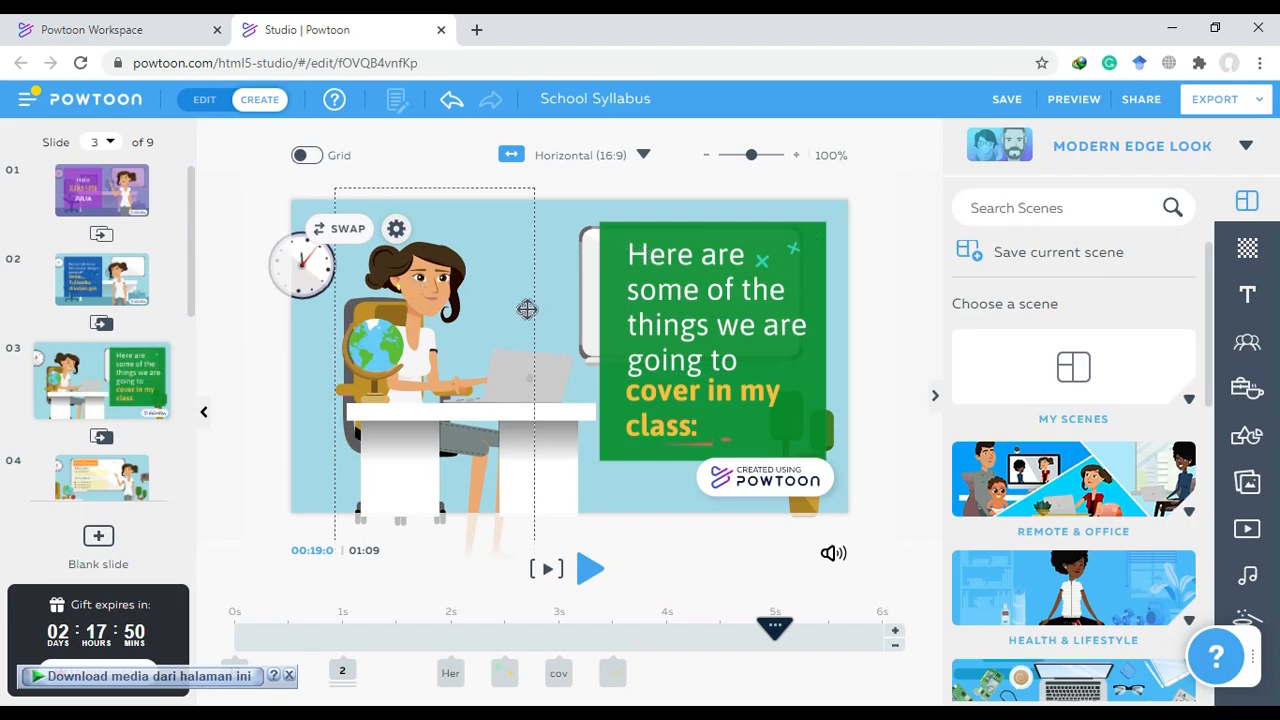
pyautogui.click(684, 316)
pyautogui.click(690, 325)
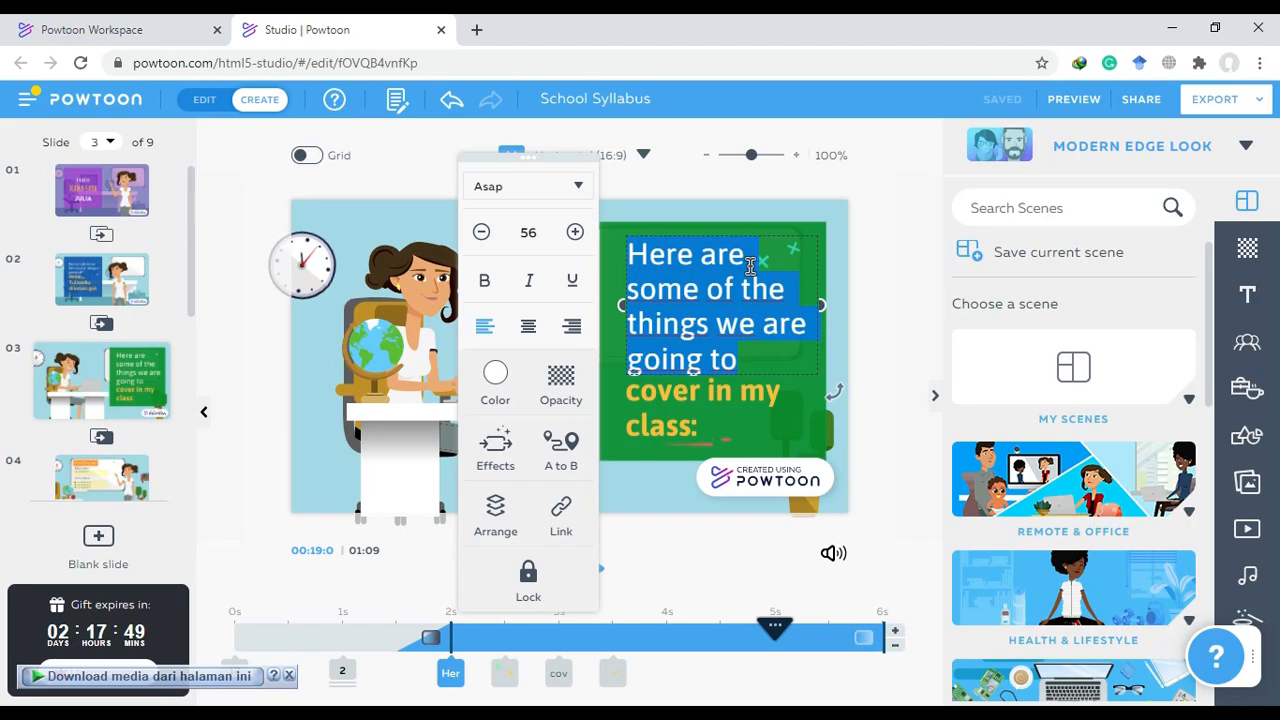
pyautogui.write('P')
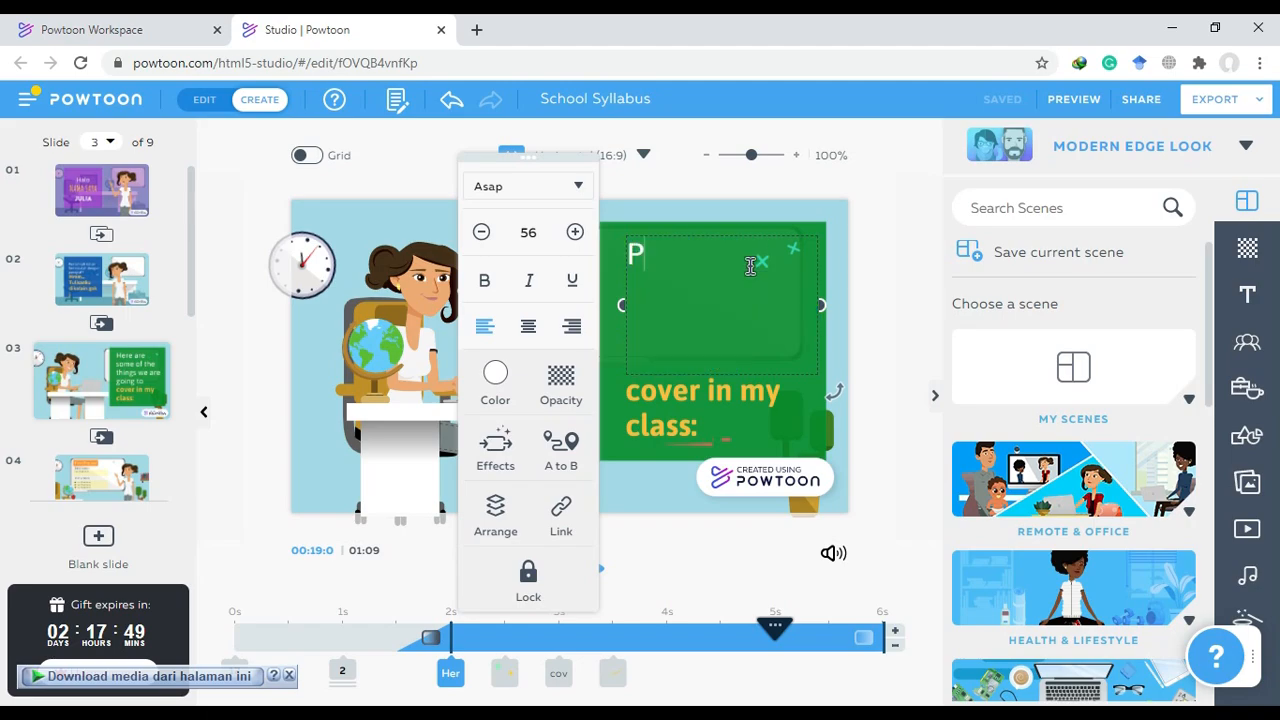
pyautogui.write('aragra')
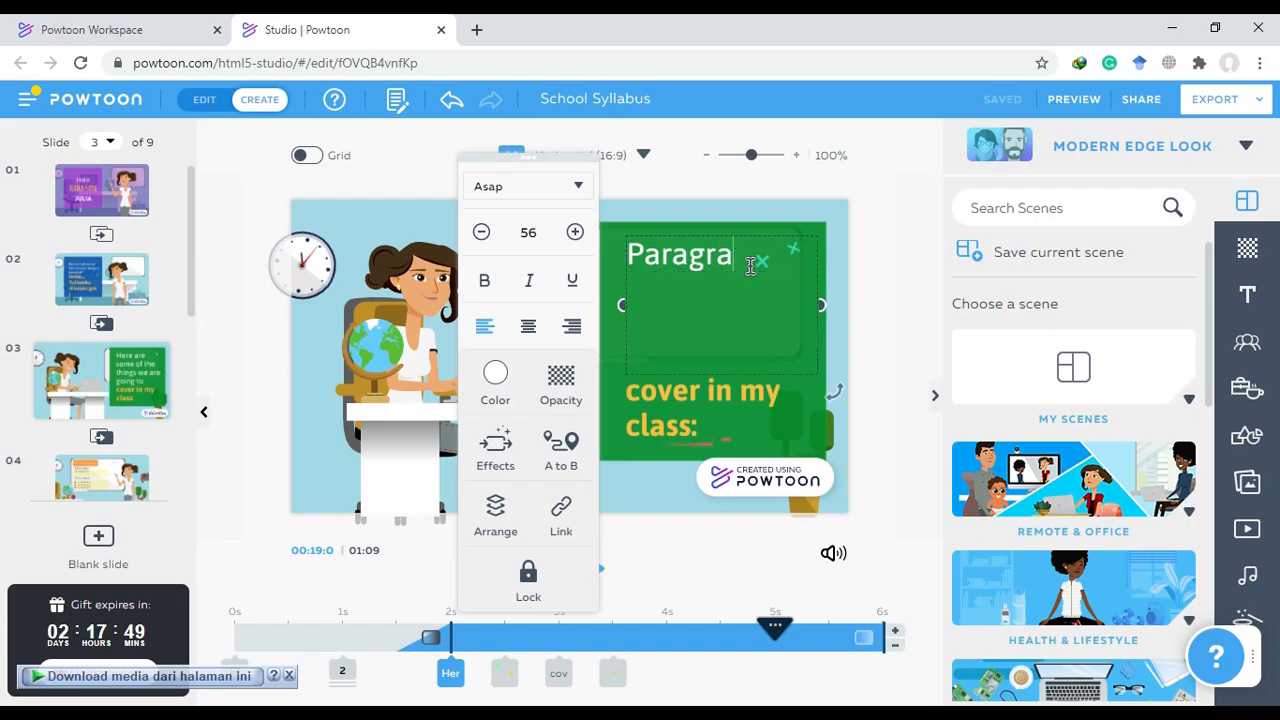
pyautogui.write('f sangat penting karena da')
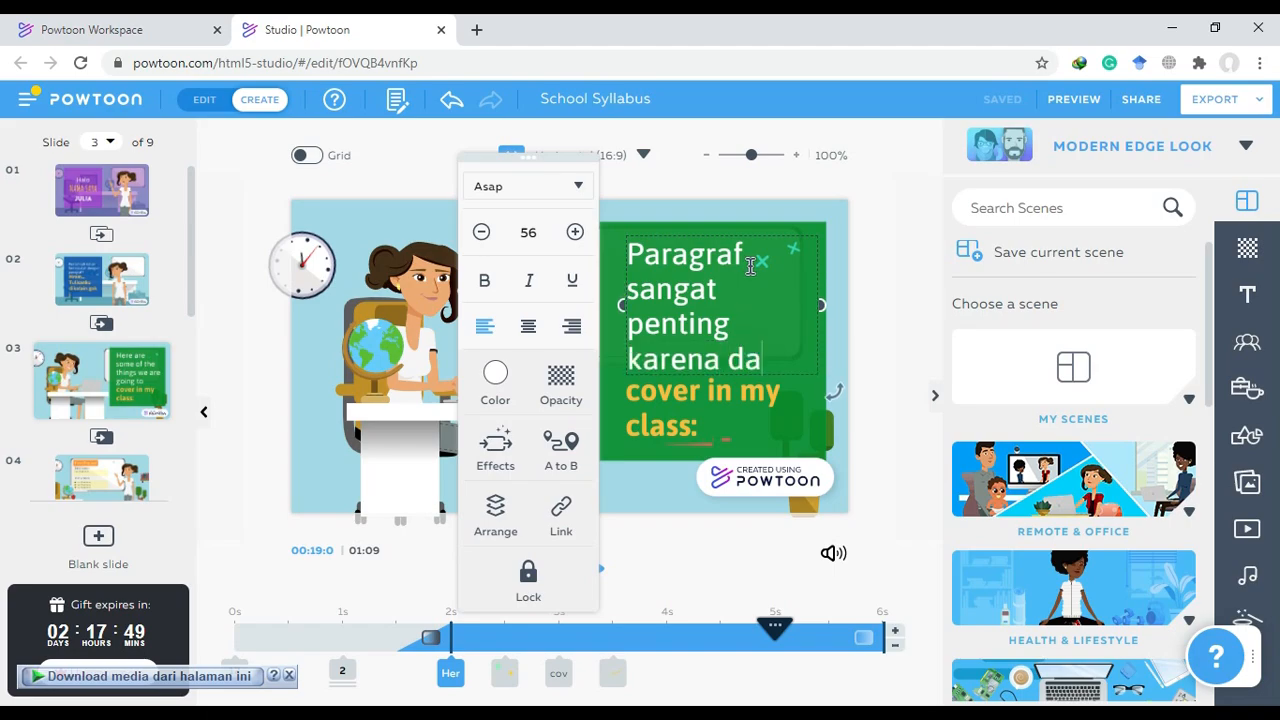
pyautogui.write('lam memaham')
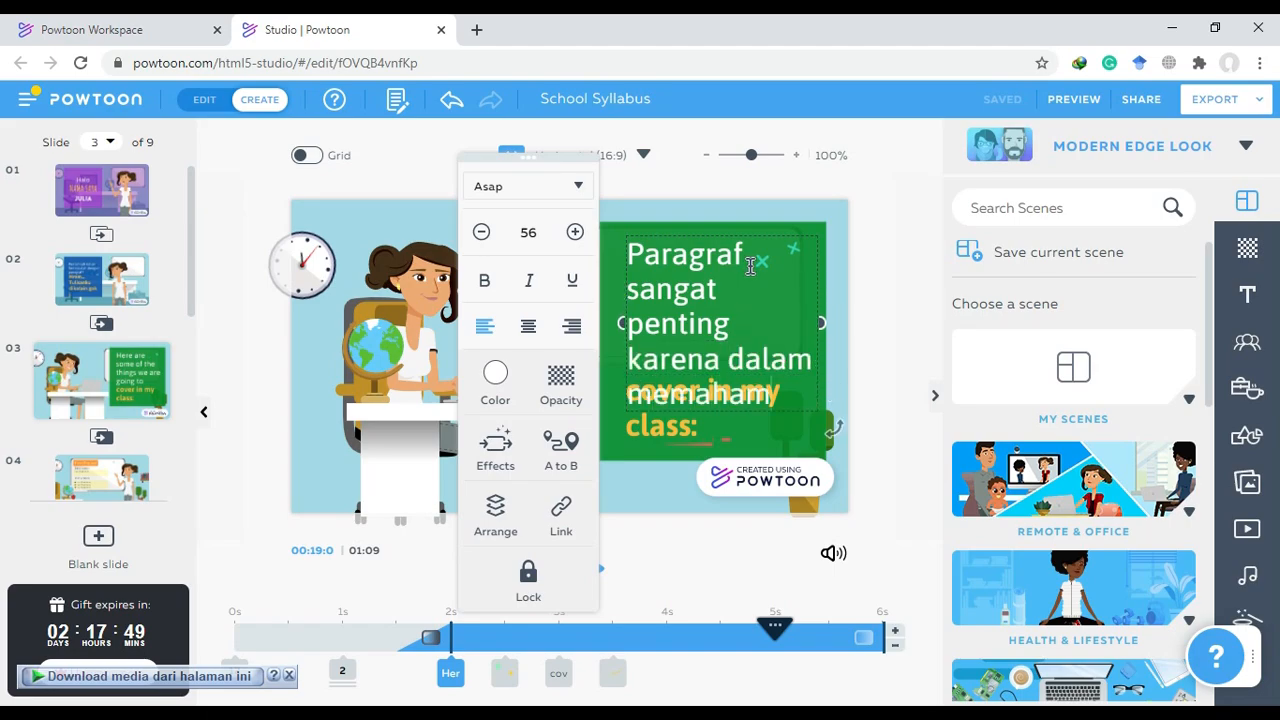
pyautogui.write('i tulisan tidak semudah')
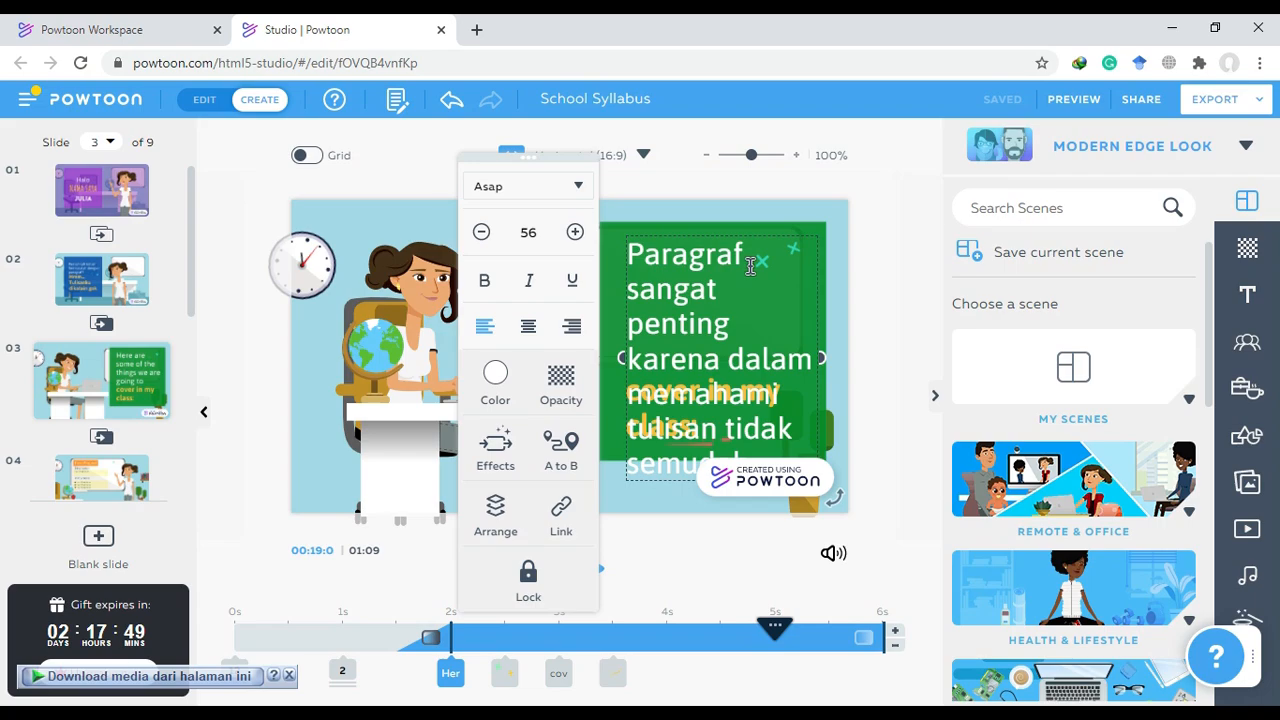
pyautogui.write(' memahami k')
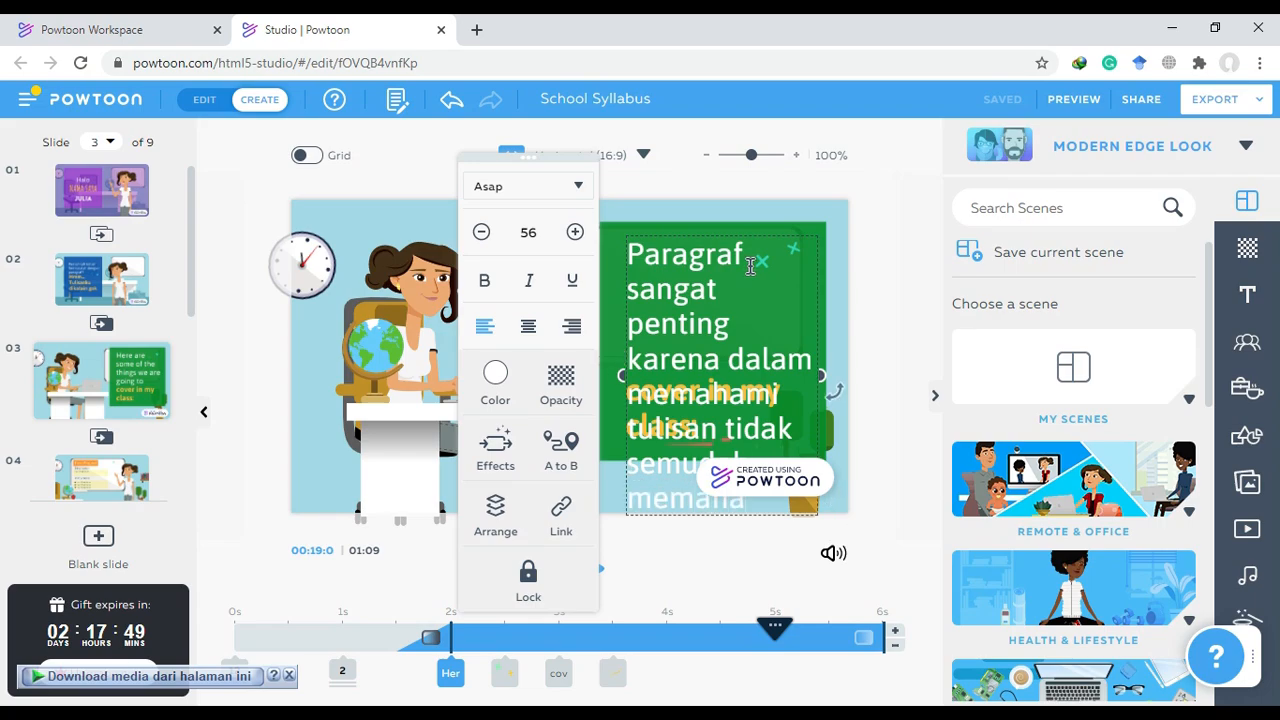
pyautogui.write('ata')
pyautogui.write('-kat')
pyautogui.write('a dalam')
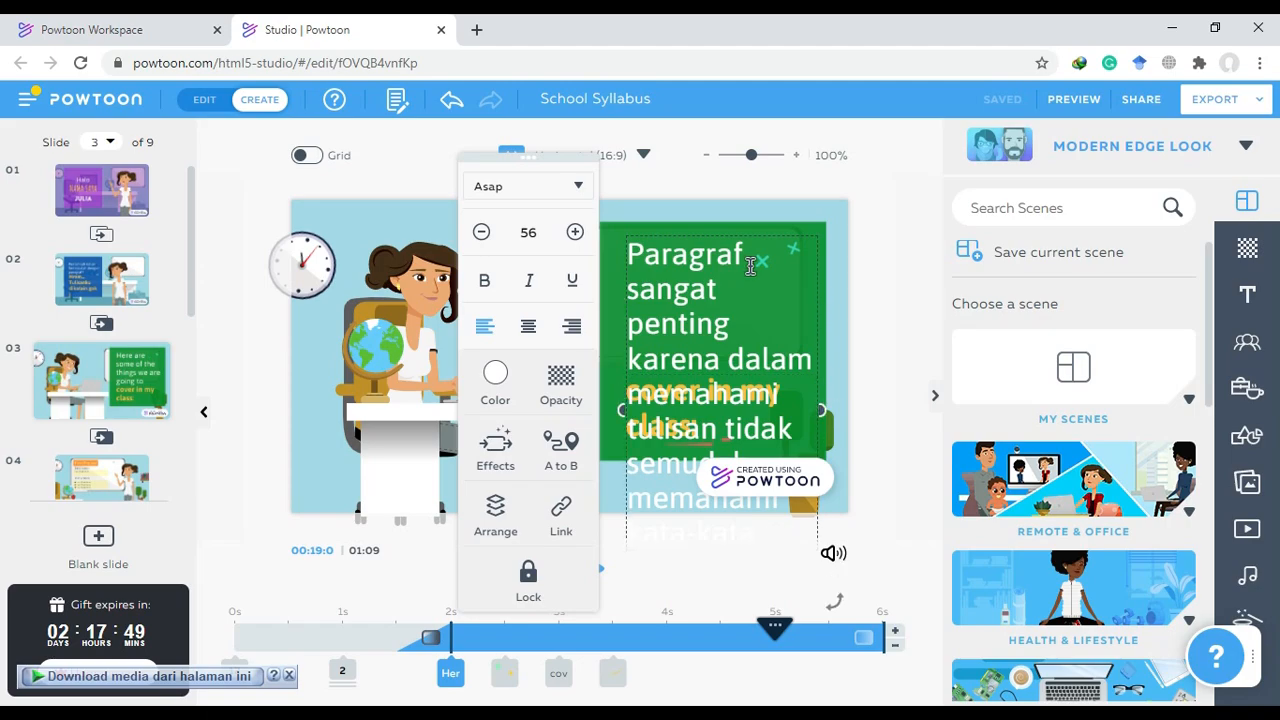
pyautogui.write(' bentuk')
# Set the font size of the white paragraph text on slide 3 to 32, trying 24 and 36 first
pyautogui.click(528, 231)
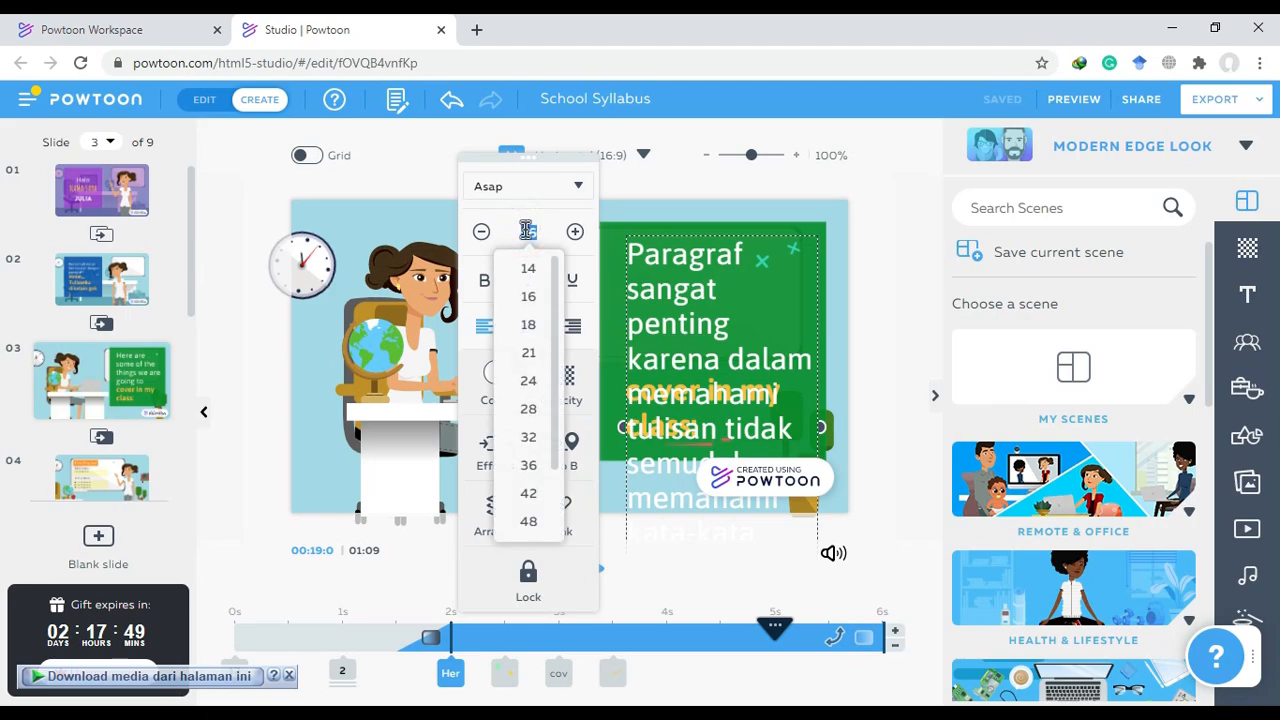
pyautogui.click(529, 381)
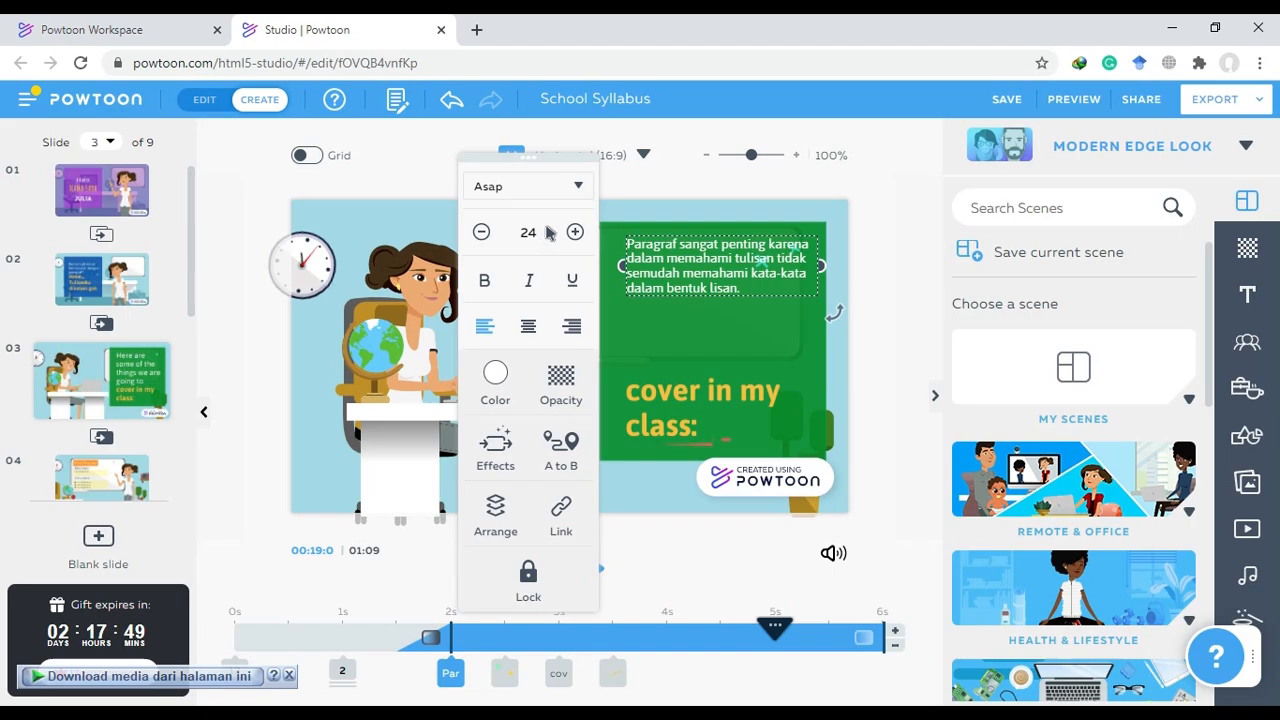
pyautogui.click(528, 231)
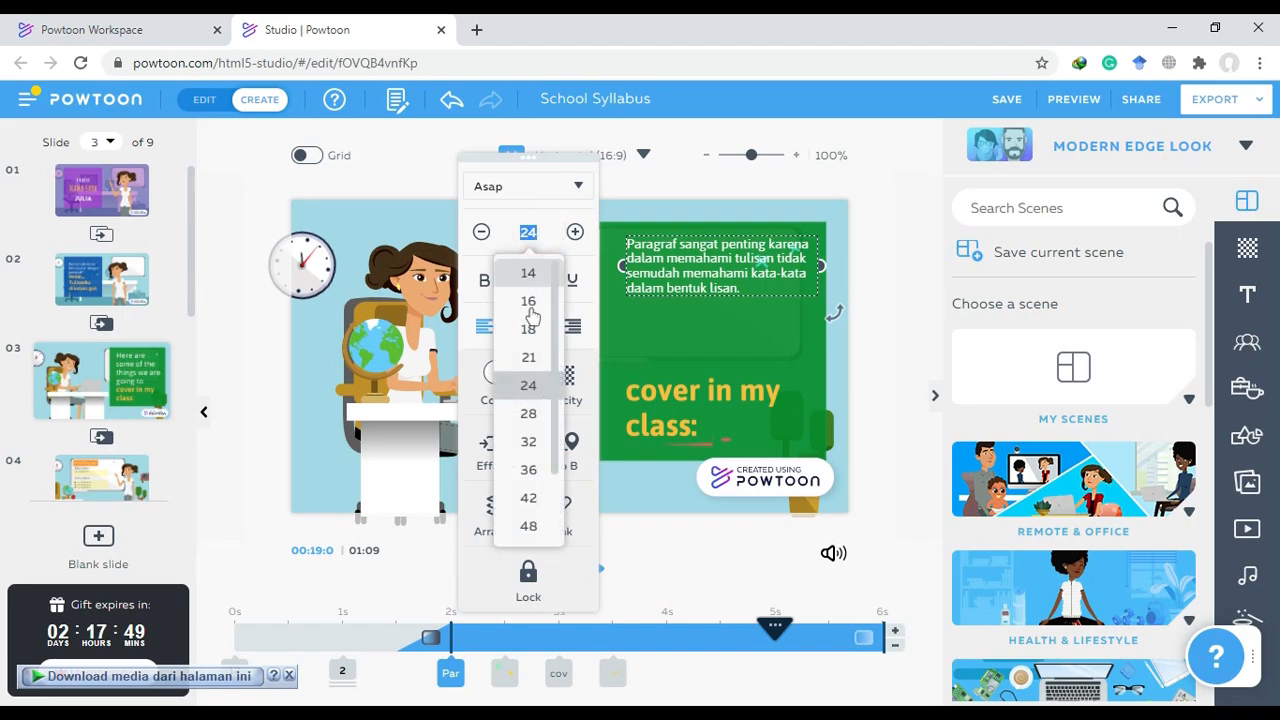
pyautogui.click(528, 468)
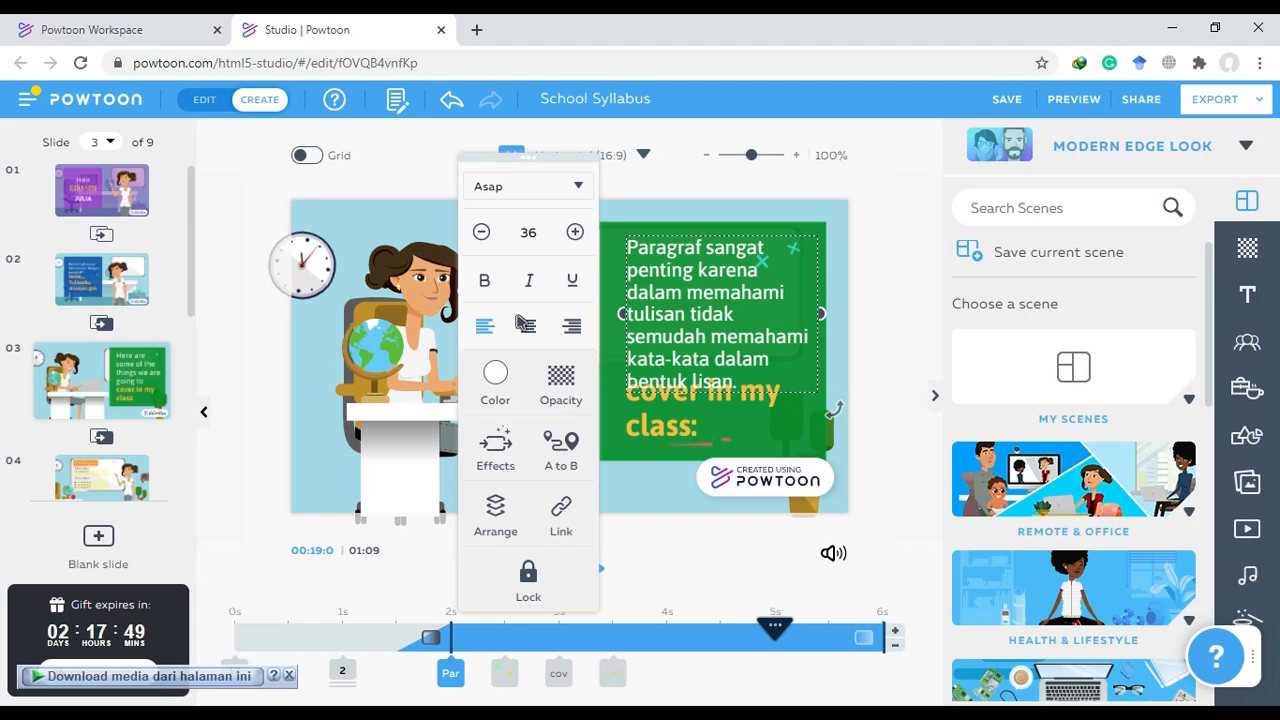
pyautogui.click(536, 228)
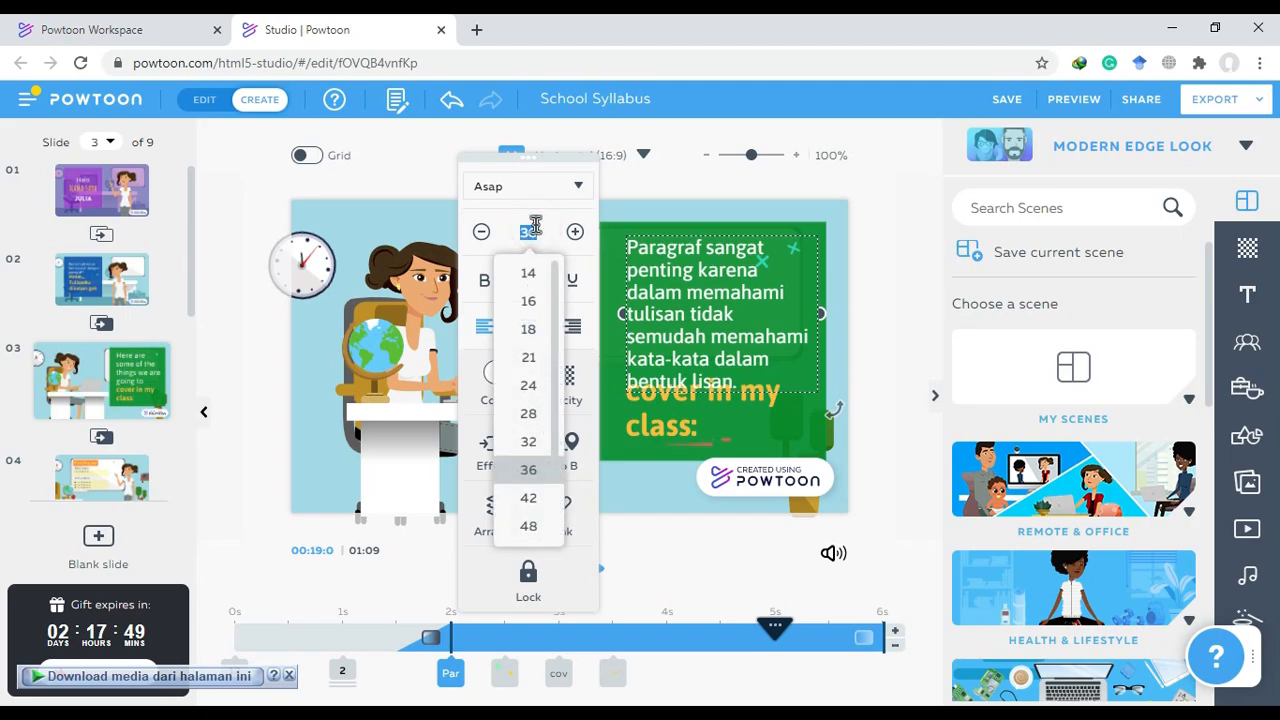
pyautogui.click(526, 442)
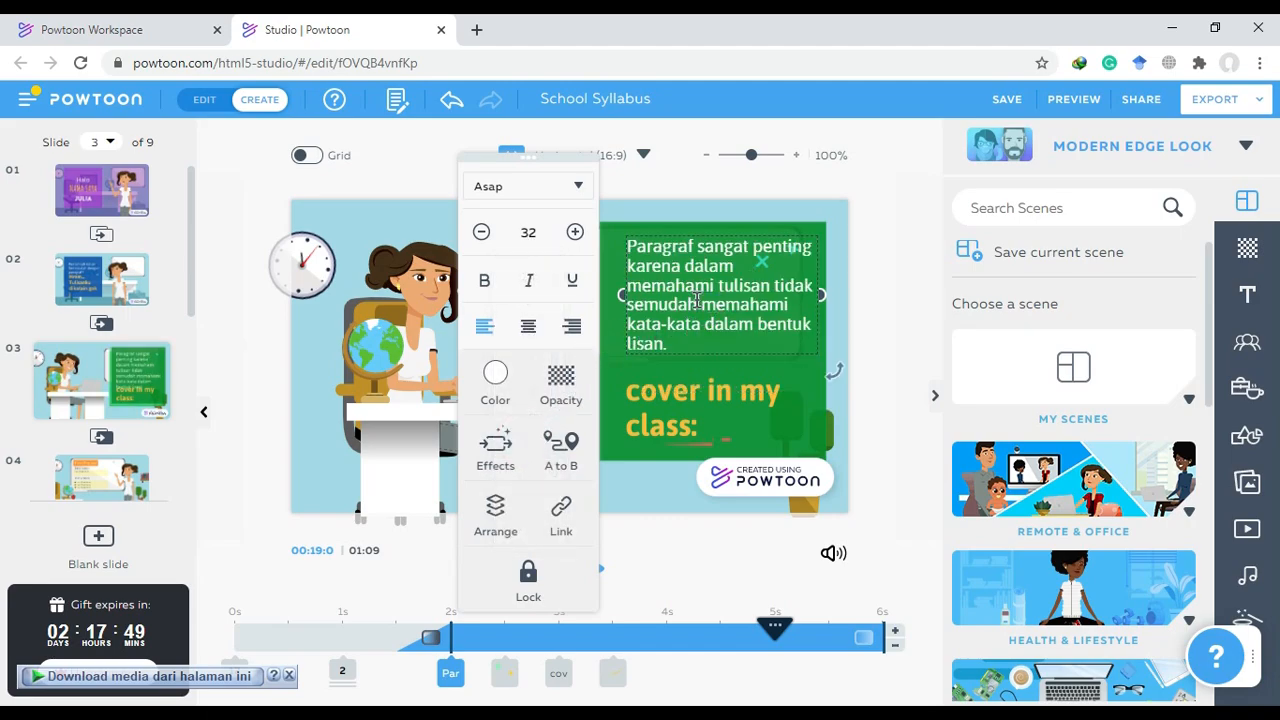
# Nudge the white paragraph text on slide 3 slightly closer to the green panel's upper-left corner
pyautogui.moveTo(706, 233); pyautogui.dragTo(702, 231)
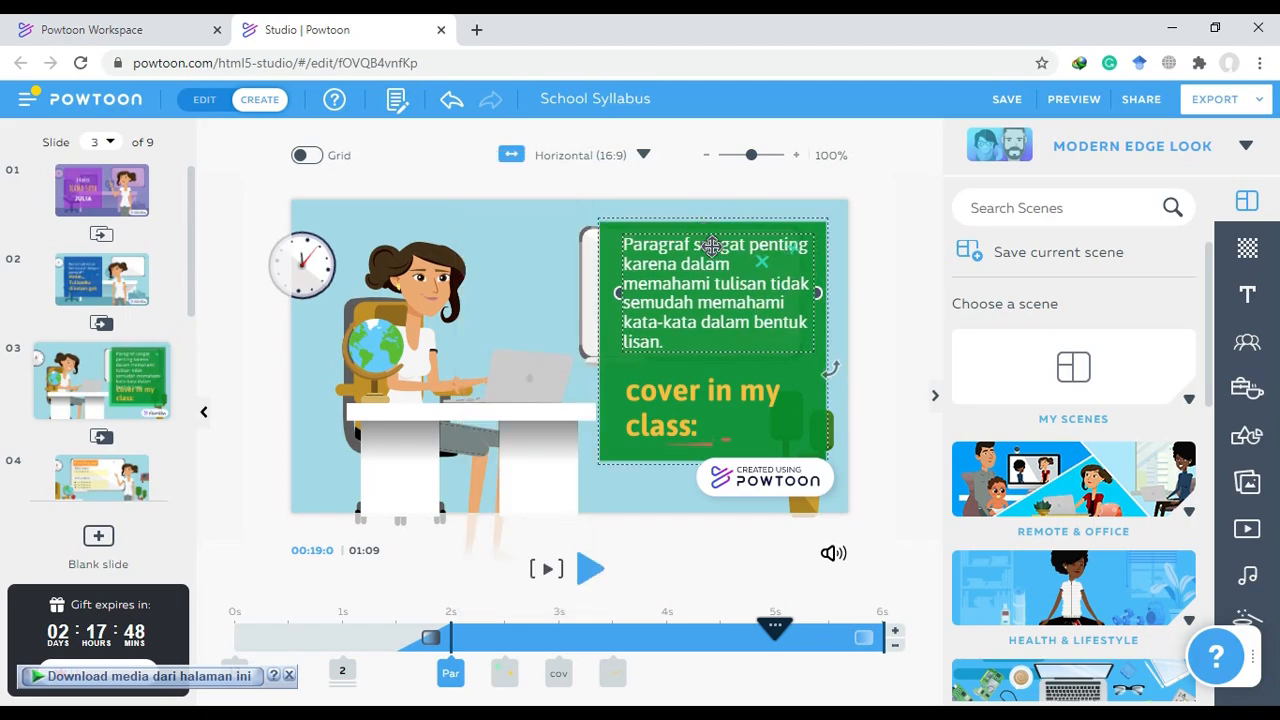
pyautogui.click(712, 246)
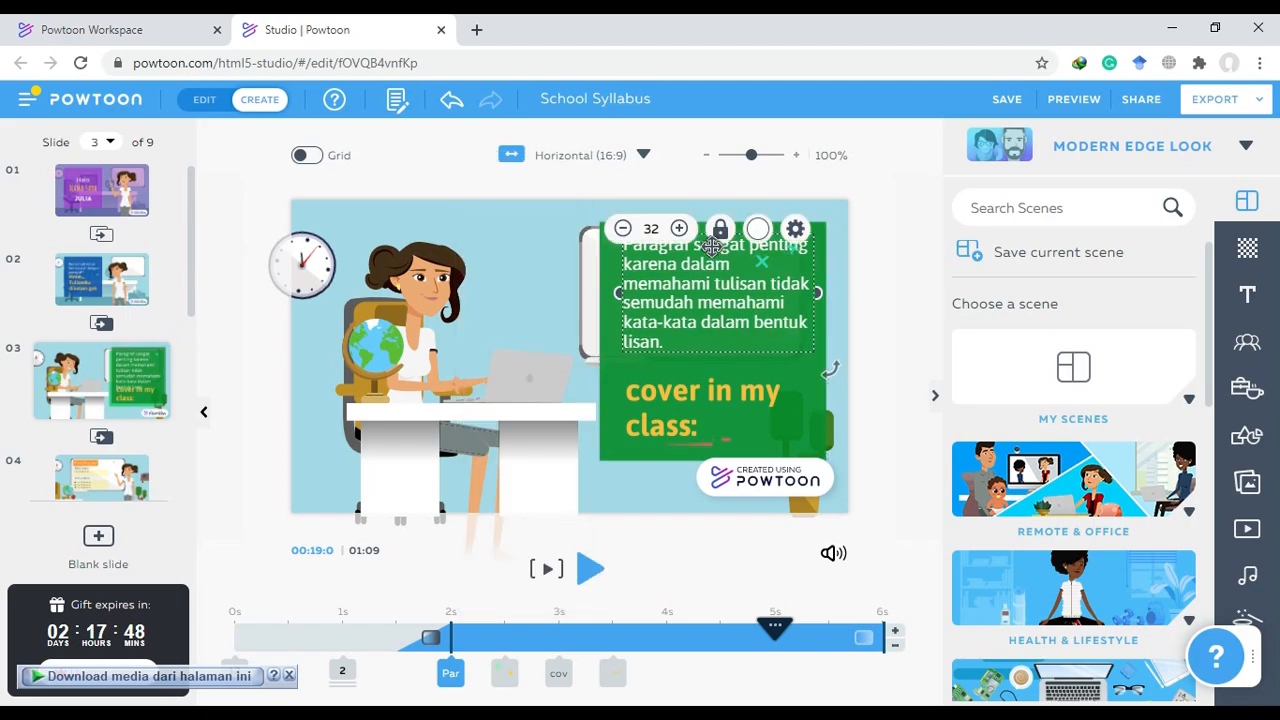
# Replace the yellow heading on slide 3 with "Paragraf bukan sekadar kumpulan kalimat-kalimat. Supaya dapat dipahami dengan baik perlu disusun sesuai dengan kaidah yang berlaku."
pyautogui.click(685, 392)
pyautogui.doubleClick(685, 392)
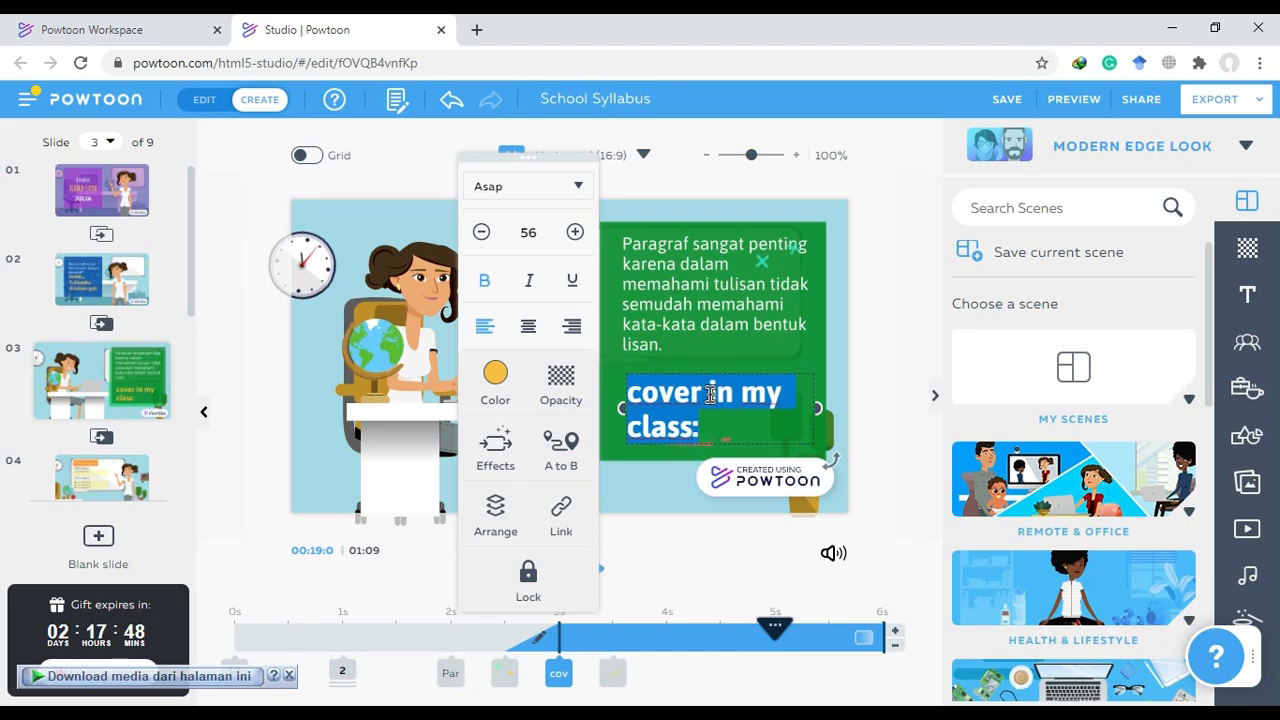
pyautogui.write('Pa')
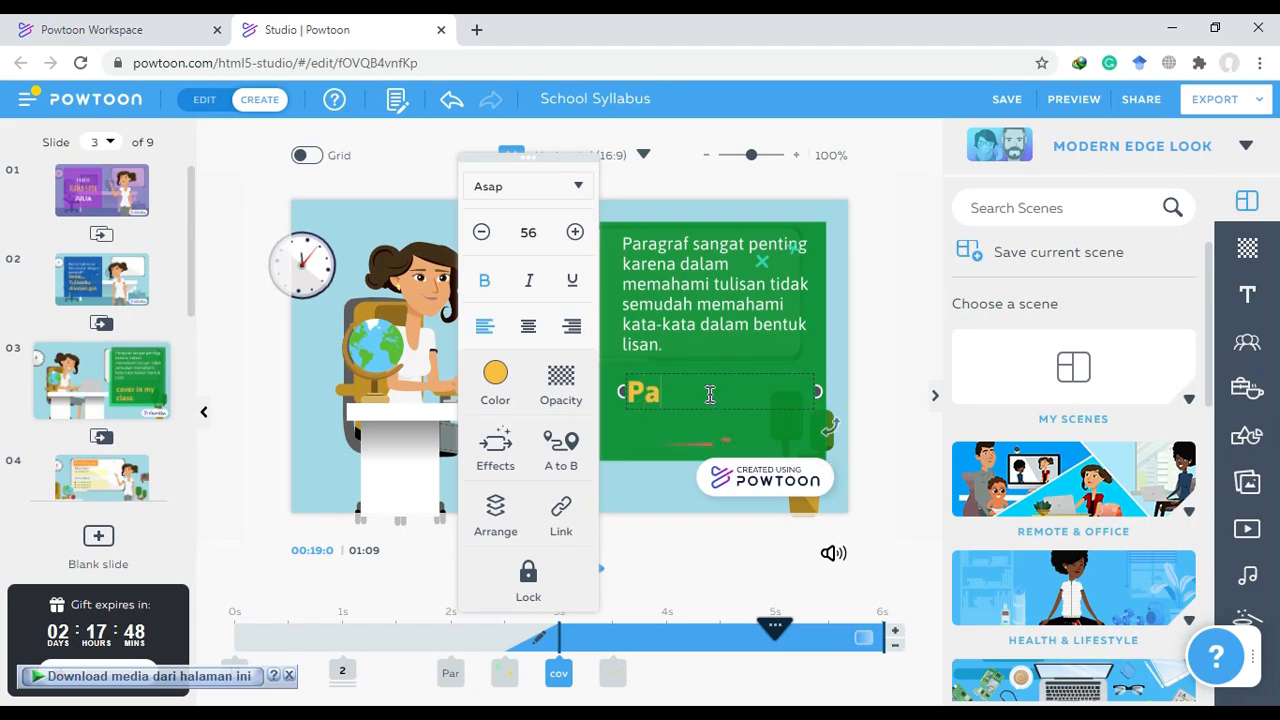
pyautogui.write('ragraf bukan sekadar ku')
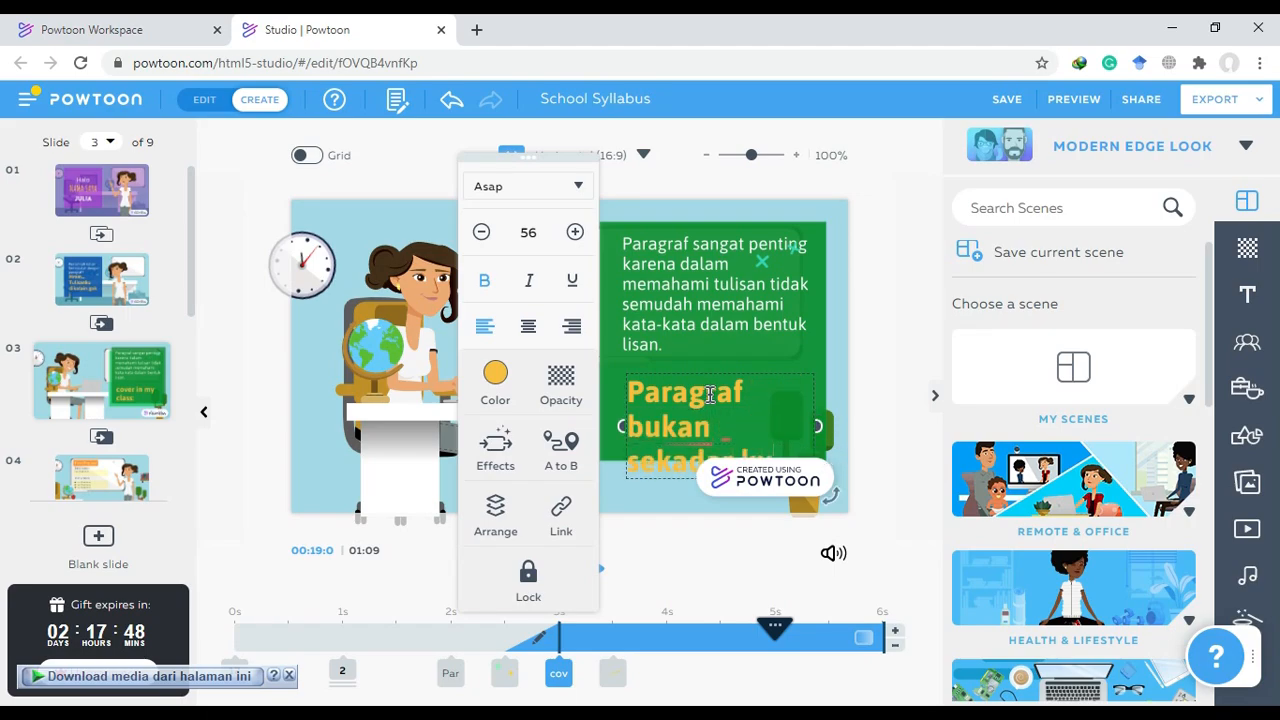
pyautogui.write('mpulan kalimat')
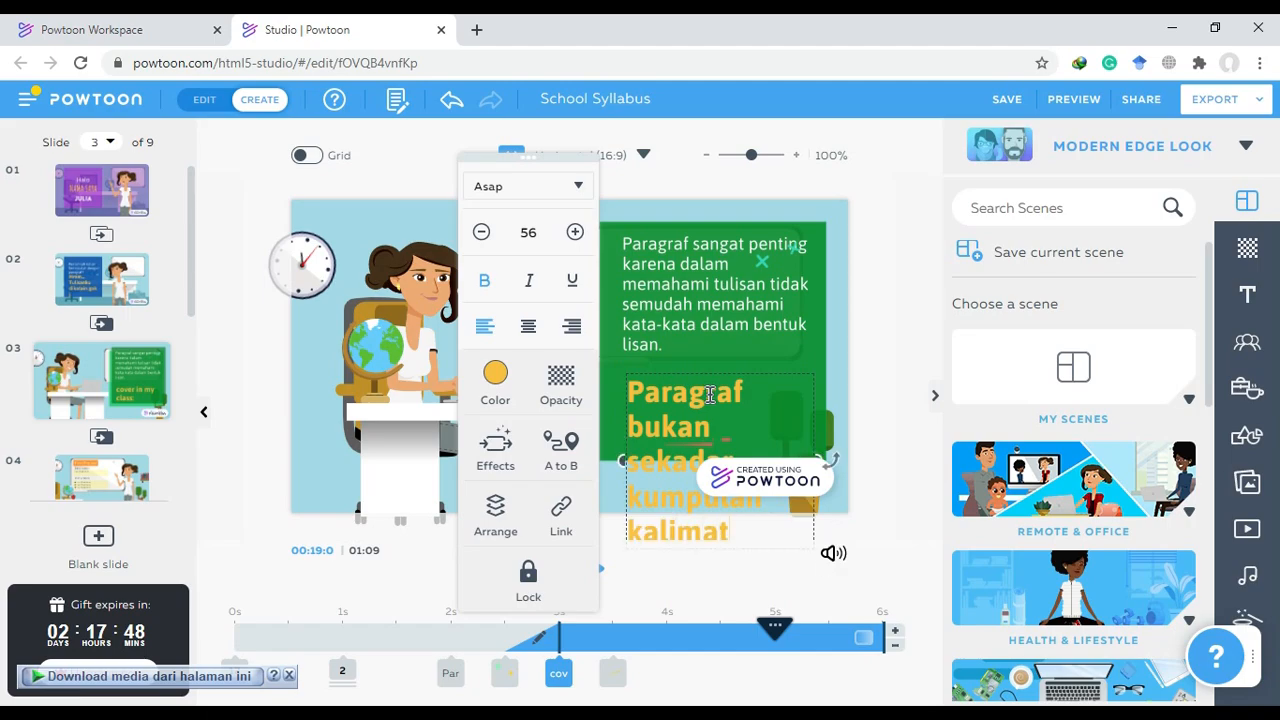
pyautogui.write('-kali')
pyautogui.press('BackSpace')
pyautogui.press('BackSpace')
pyautogui.press('BackSpace')
pyautogui.press('BackSpace')
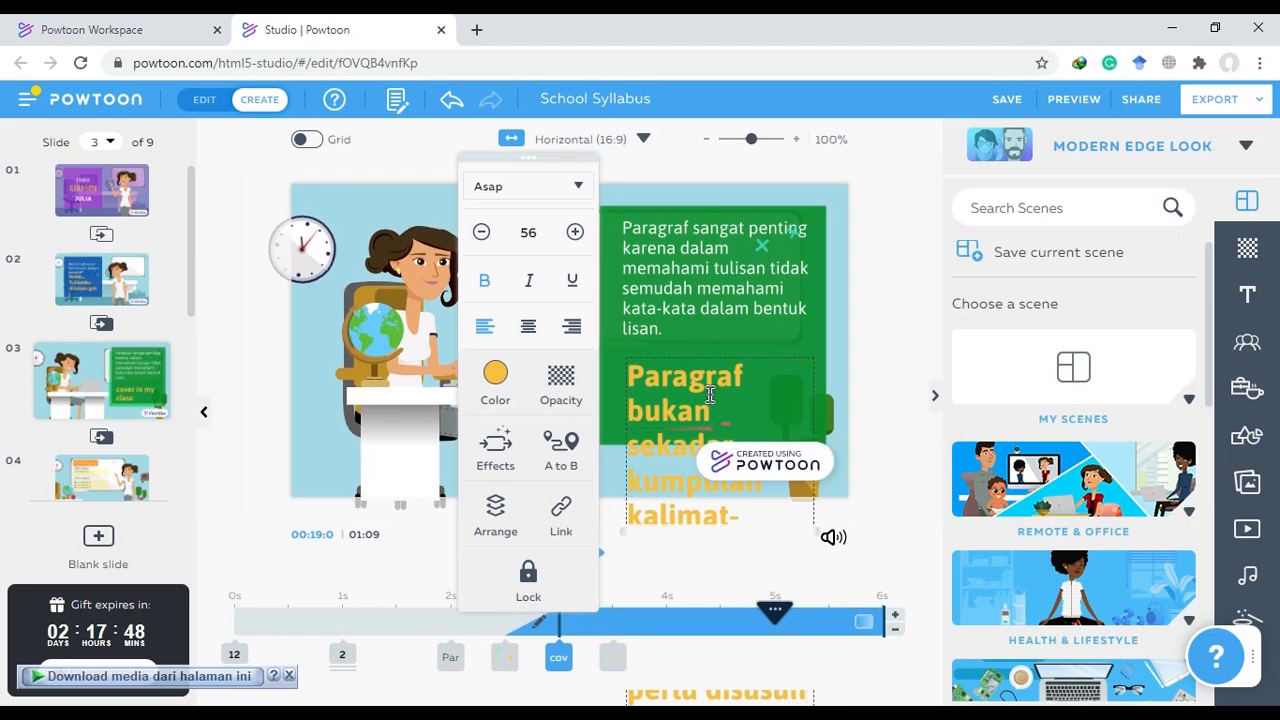
pyautogui.write('sesuai dengan kaid')
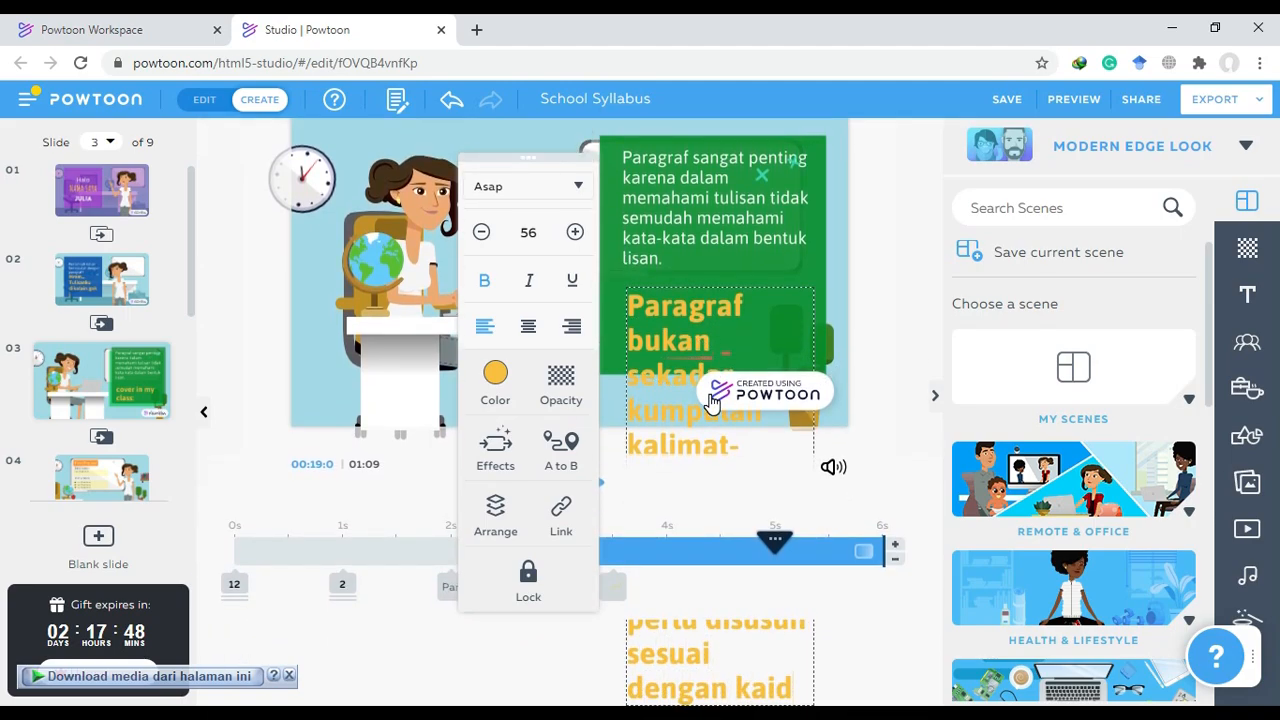
pyautogui.write('ah yang ber')
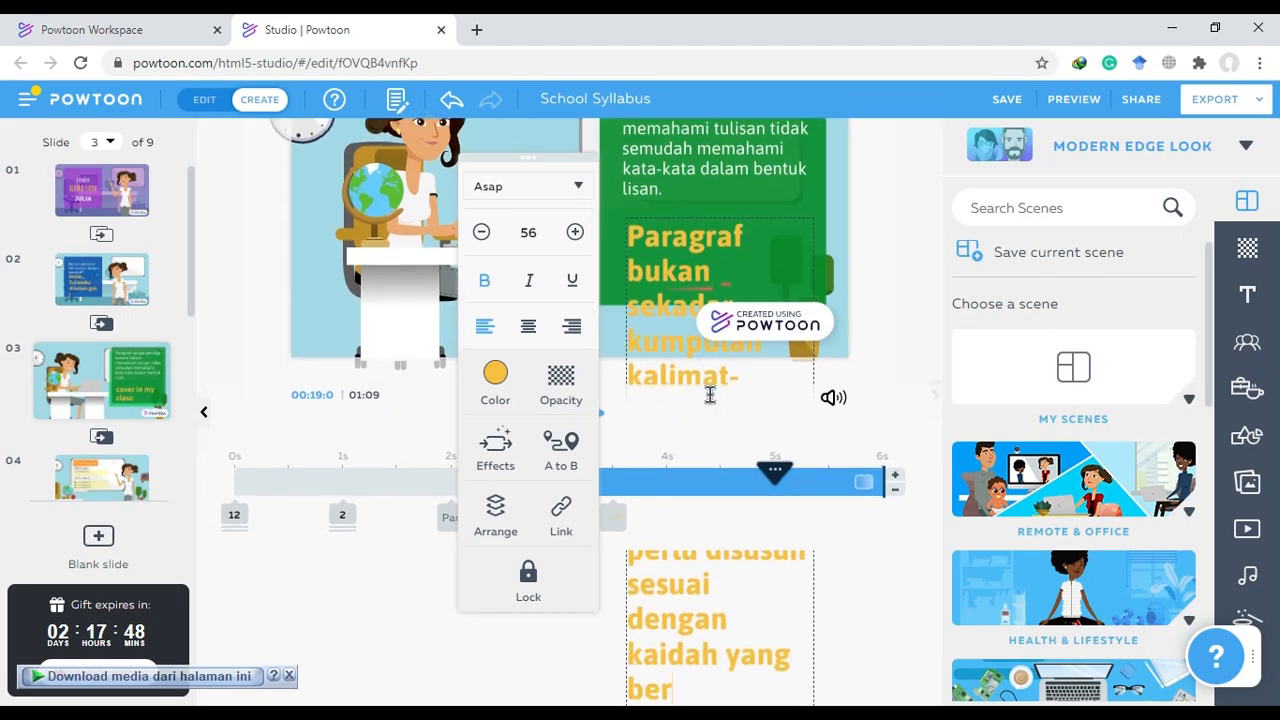
pyautogui.write('laku.')
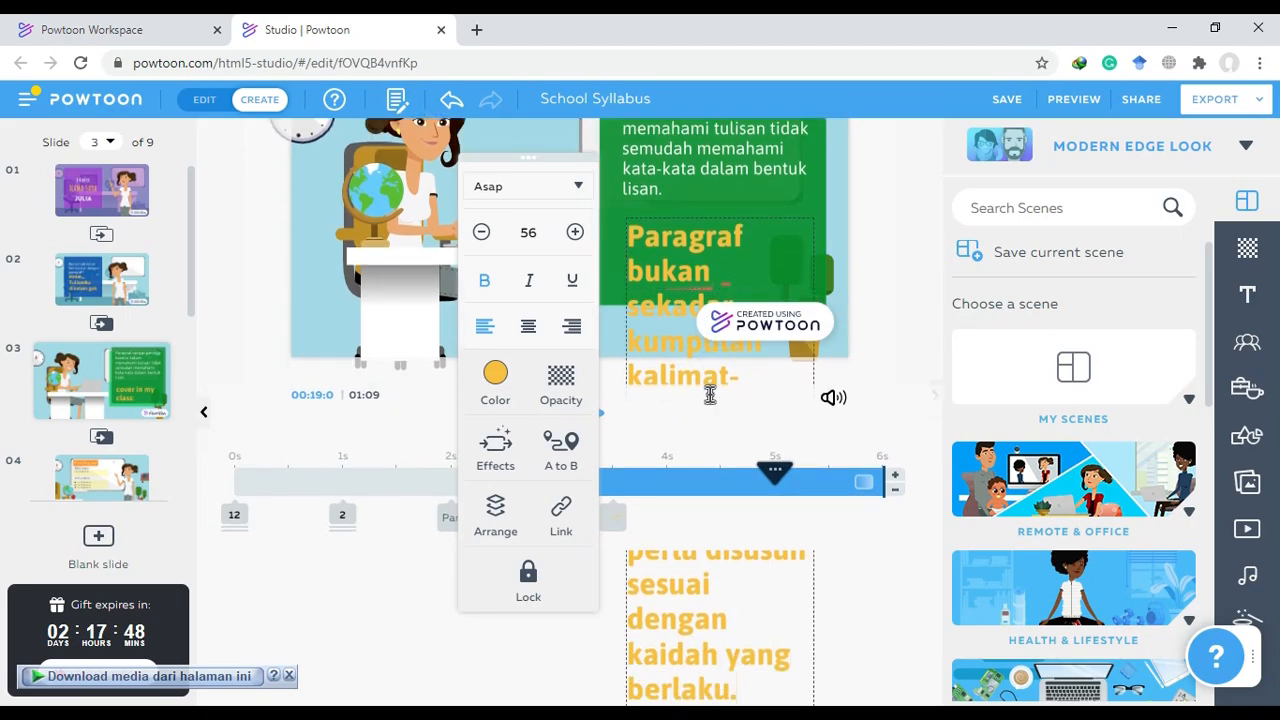
# Set the font size of the yellow text on slide 3 to 24, trying 18 first, and shift the text slightly upward
pyautogui.hotkey('ctrl', 'a')
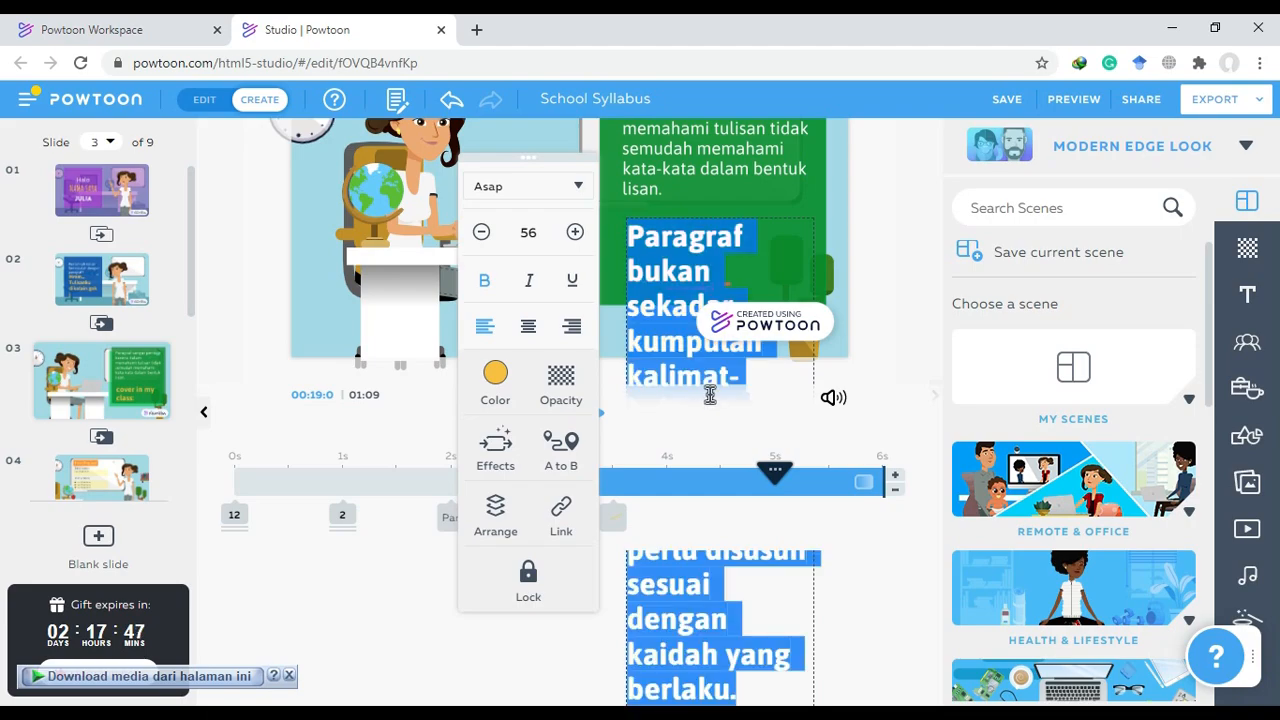
pyautogui.click(531, 233)
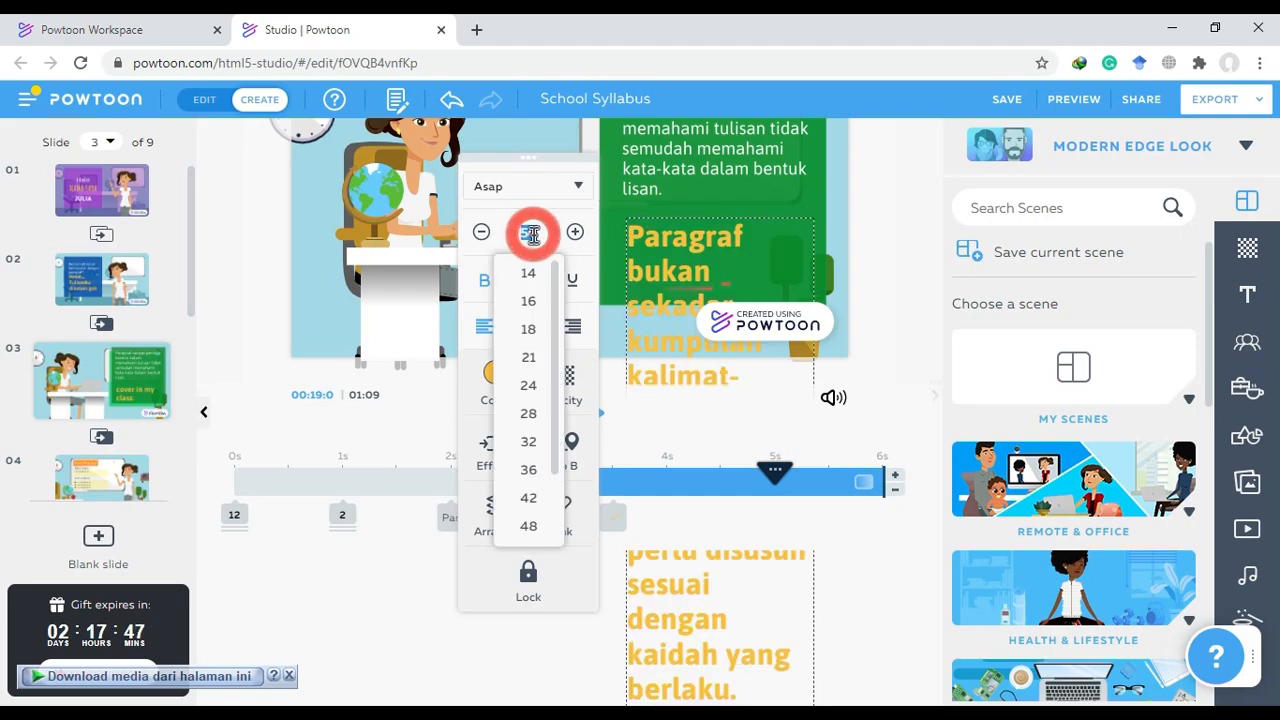
pyautogui.click(529, 330)
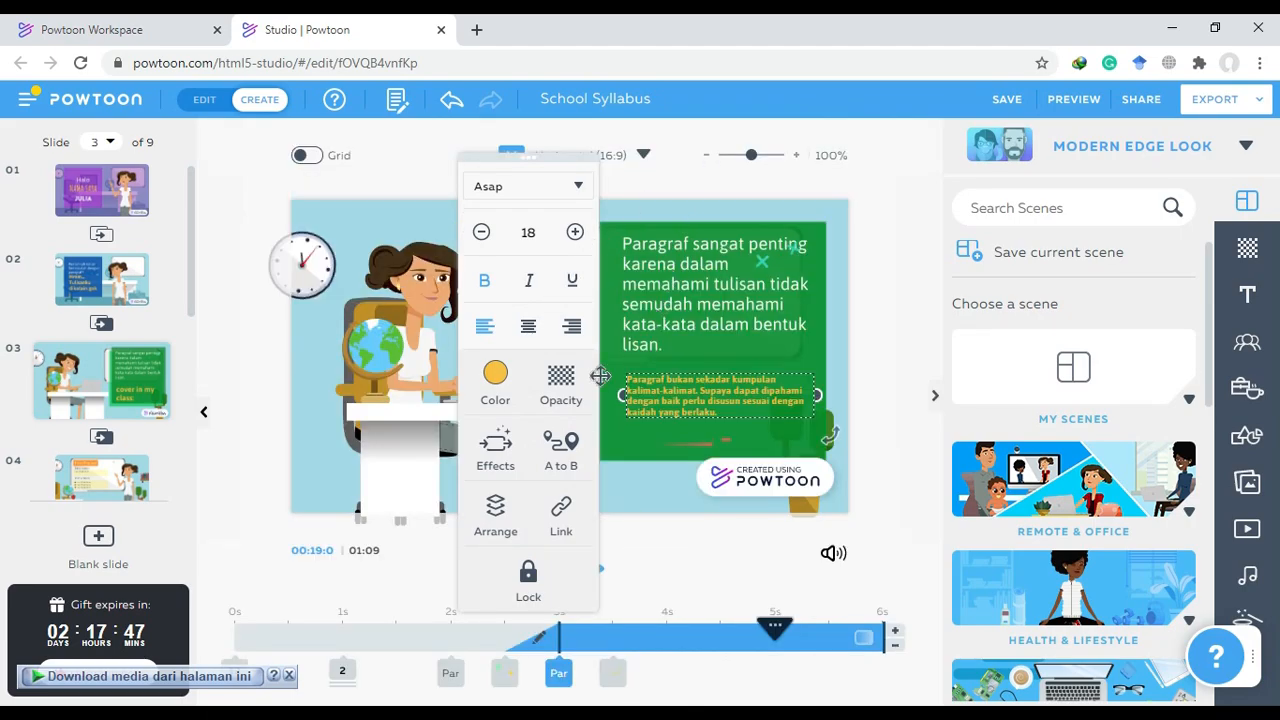
pyautogui.click(528, 232)
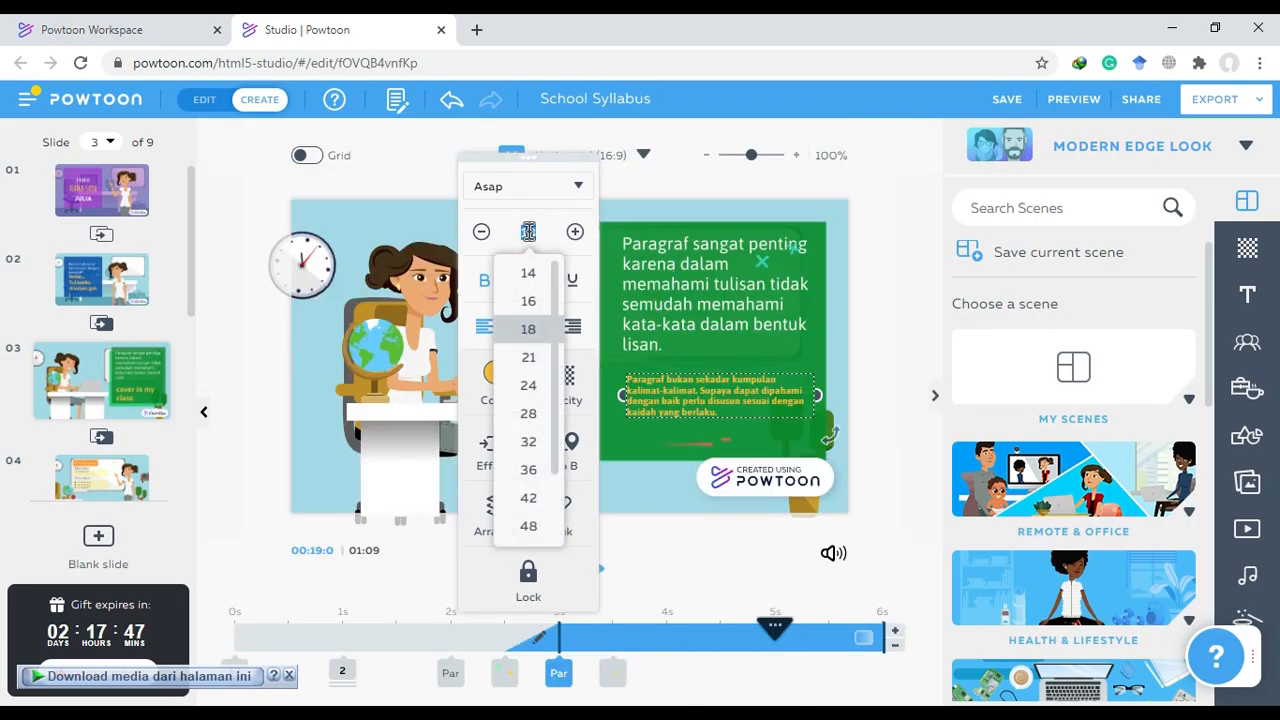
pyautogui.click(529, 386)
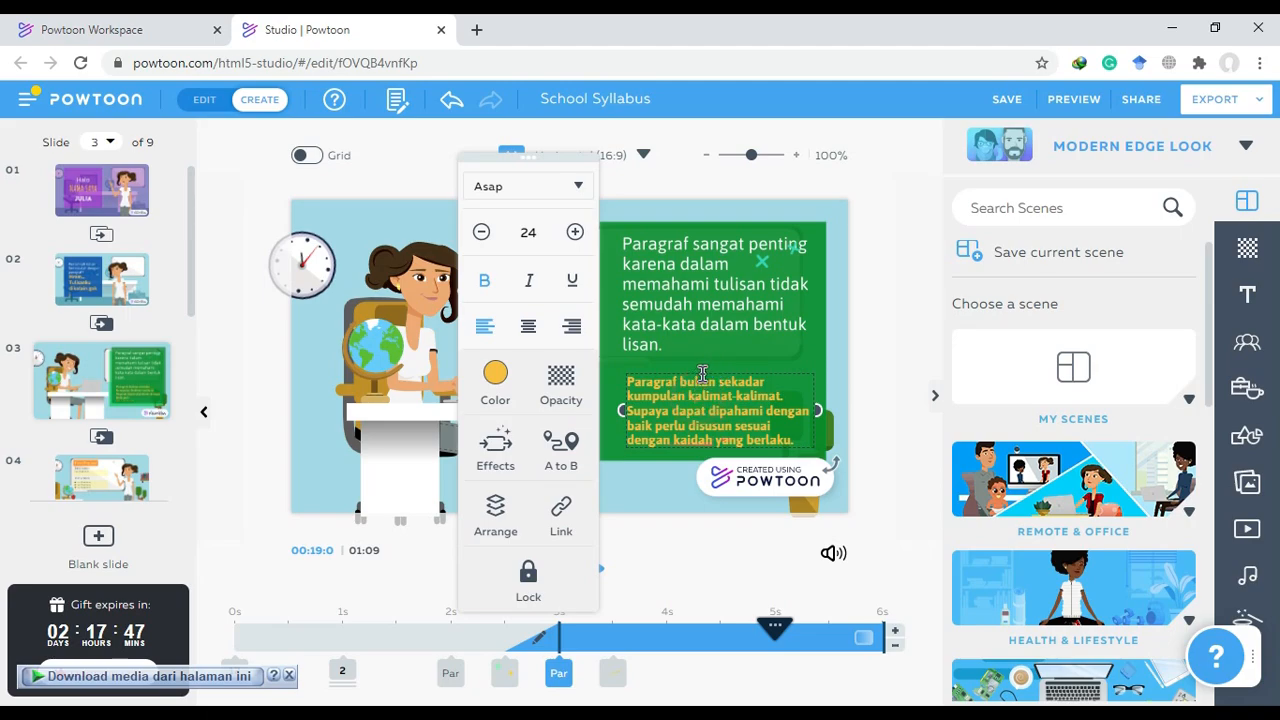
pyautogui.click(716, 370)
pyautogui.moveTo(714, 368); pyautogui.dragTo(716, 362)
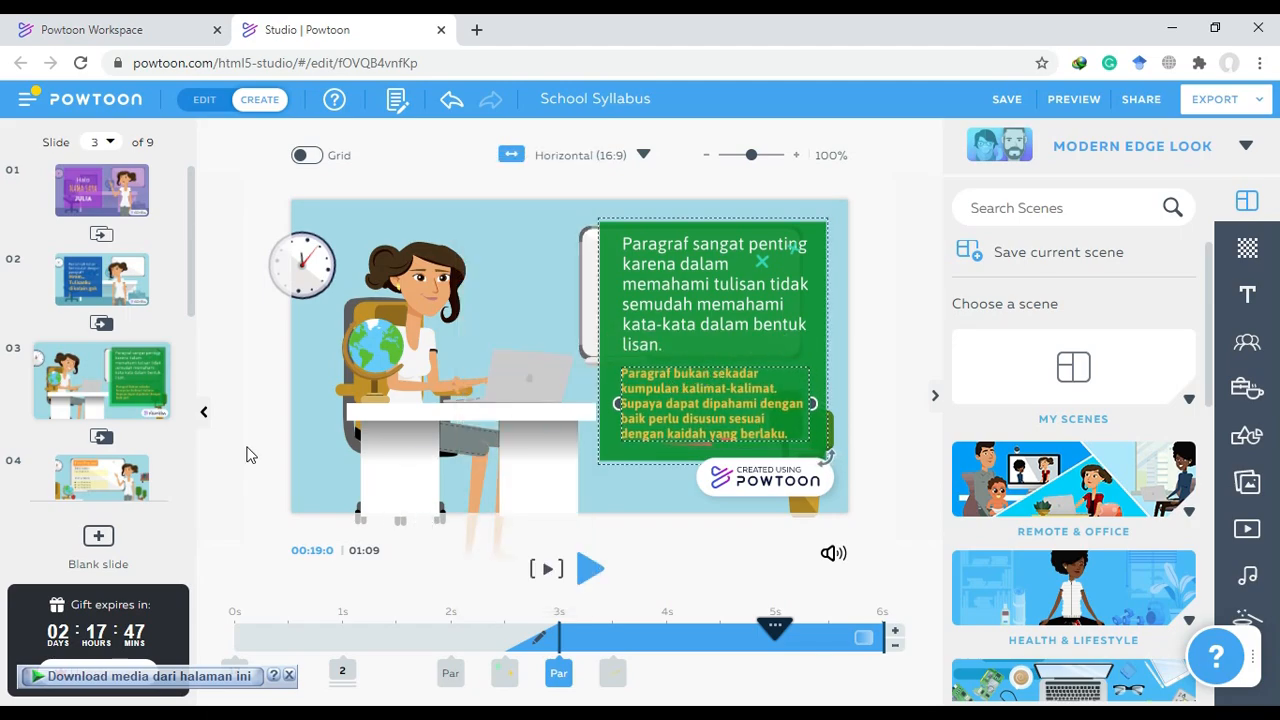
# Look through the text library and the available character collections for slide 3
pyautogui.click(524, 358)
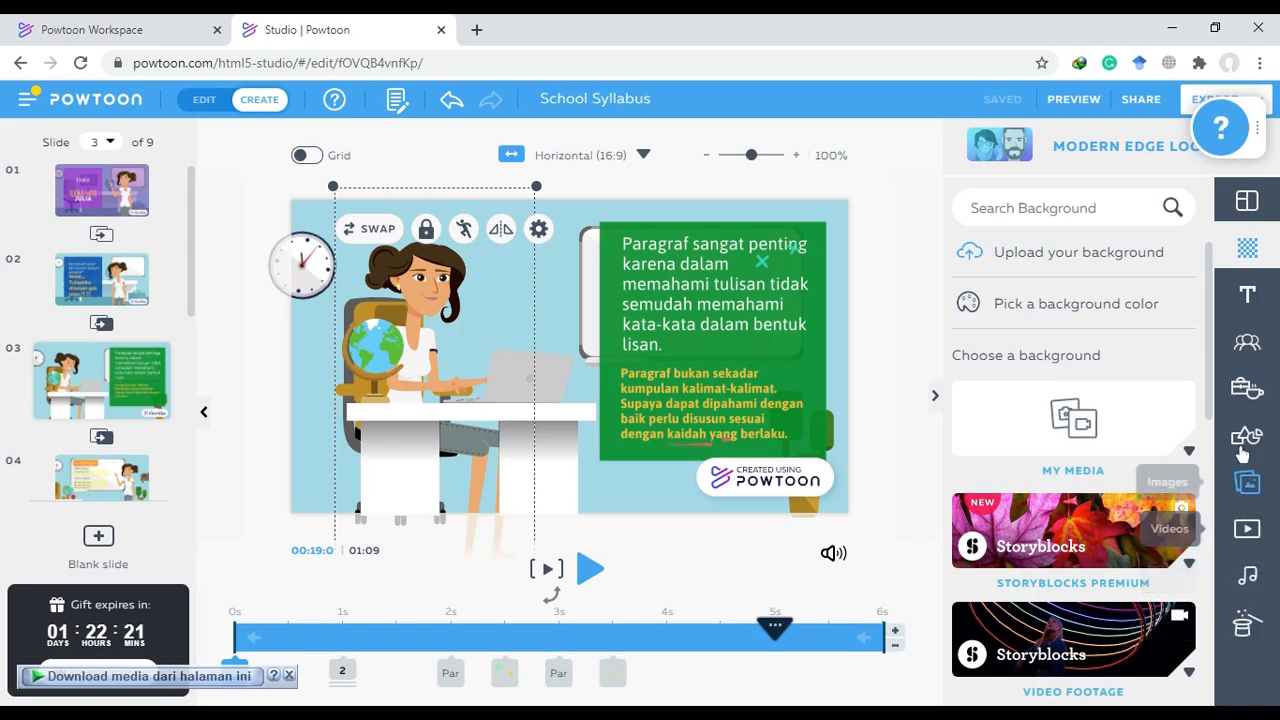
pyautogui.click(1238, 305)
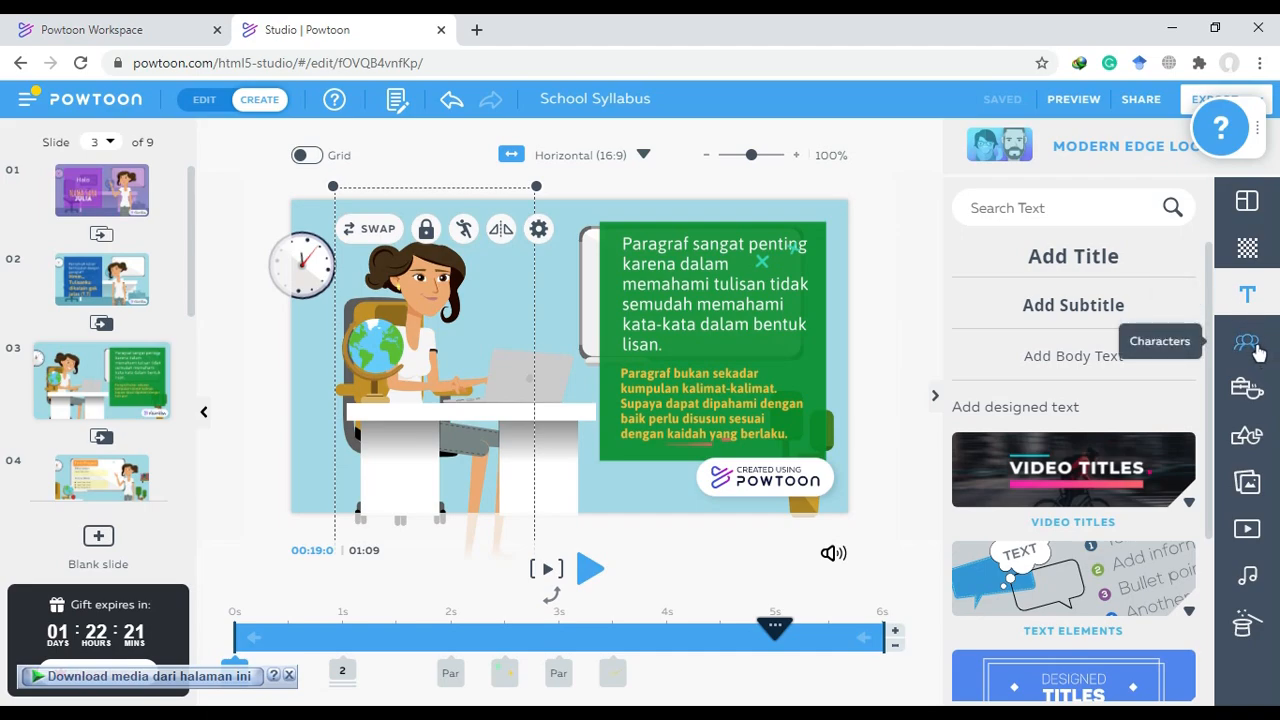
pyautogui.click(1245, 343)
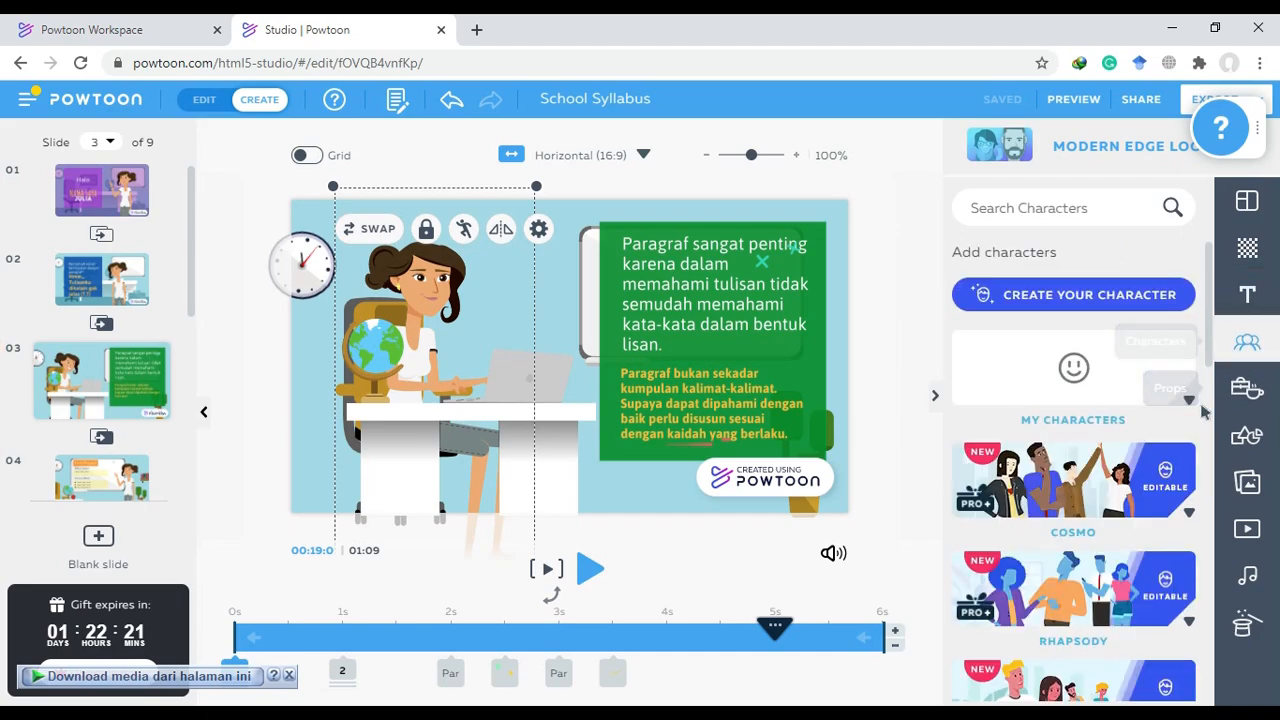
pyautogui.scroll(-10, 1150, 480)
pyautogui.scroll(10, 1150, 480)
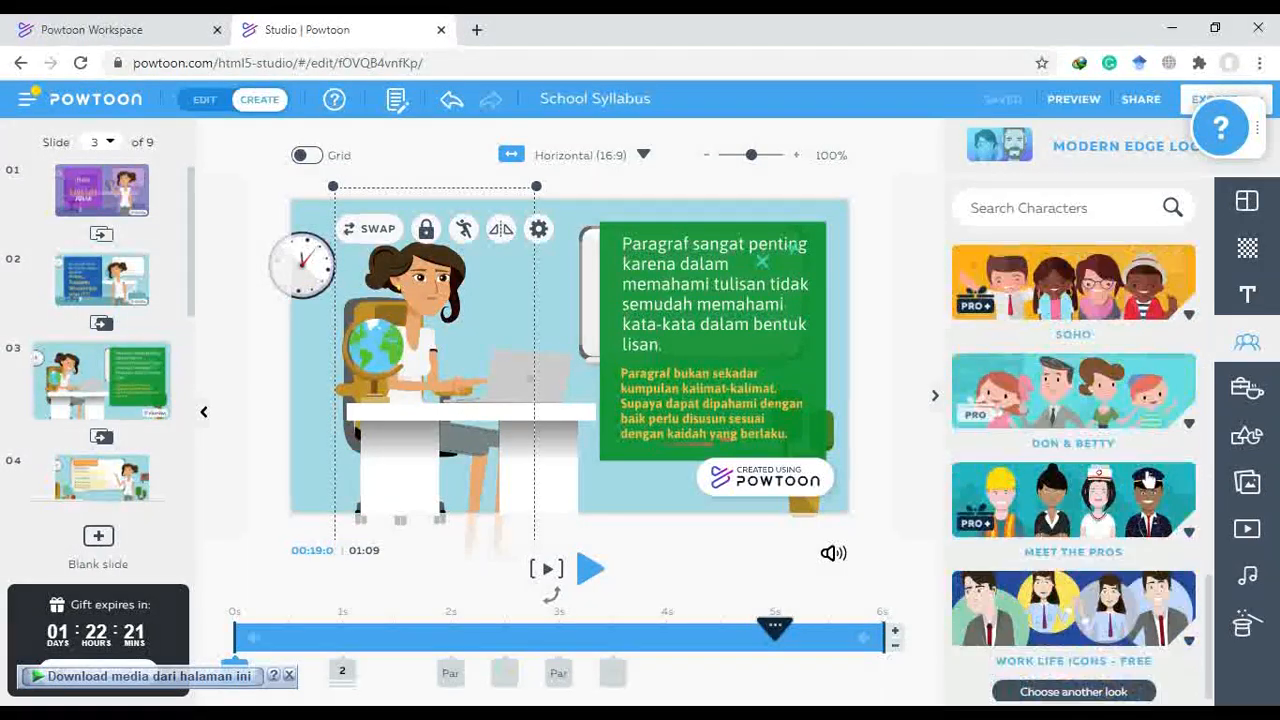
pyautogui.scroll(-3, 1150, 480)
pyautogui.scroll(3, 1150, 480)
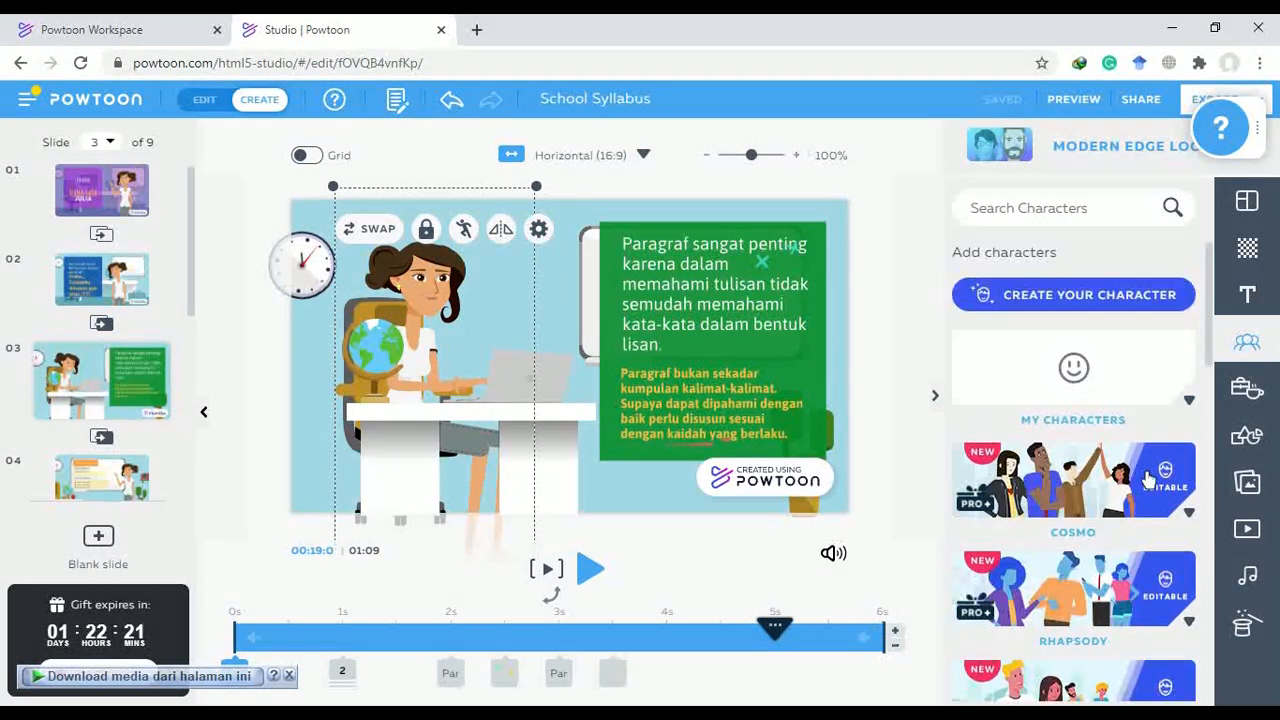
# Add the brown-suited man from the Cosmo collection to slide 3 and place him in front of the desk beside the woman
pyautogui.click(1088, 478)
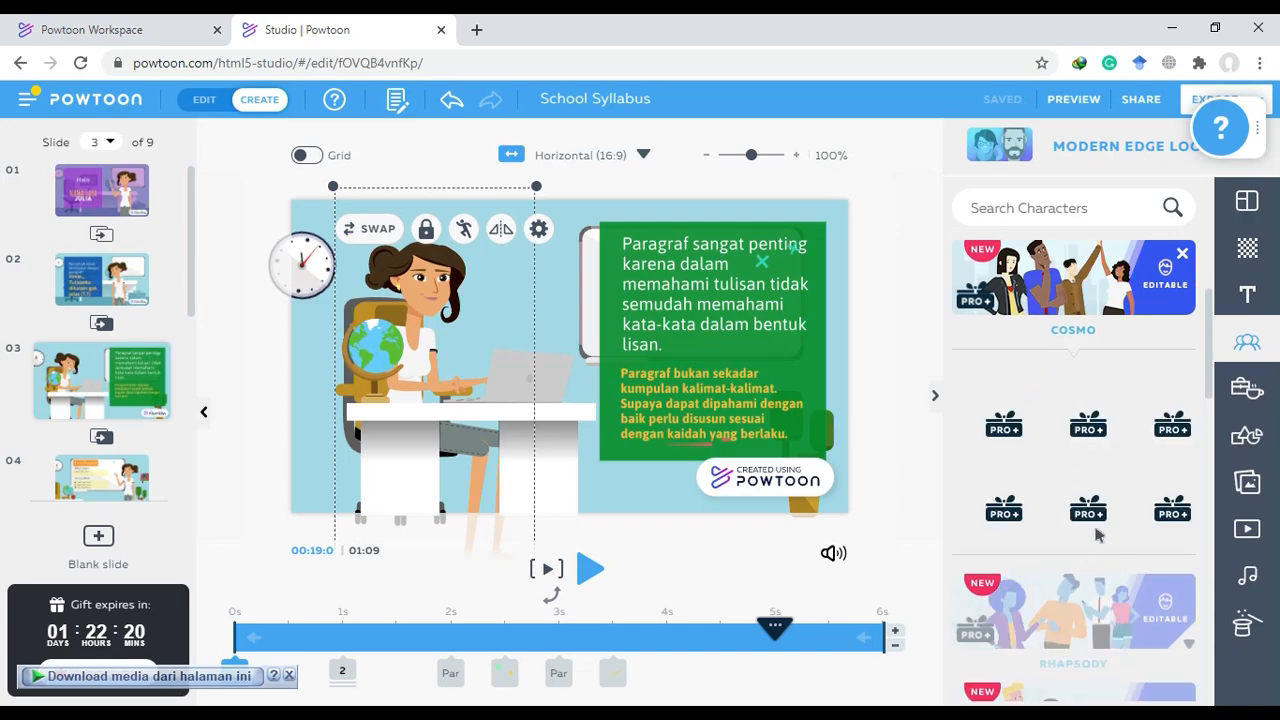
pyautogui.scroll(-2, 1094, 546)
pyautogui.scroll(4, 1092, 543)
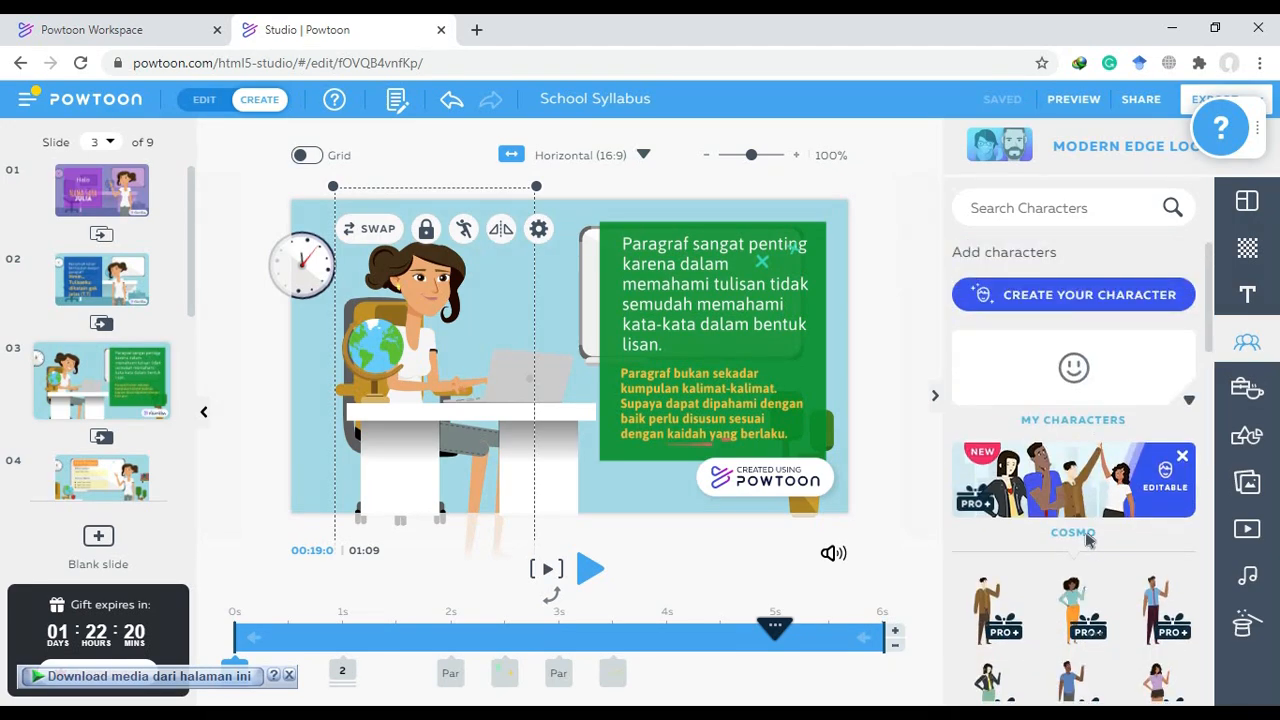
pyautogui.scroll(-2, 1088, 540)
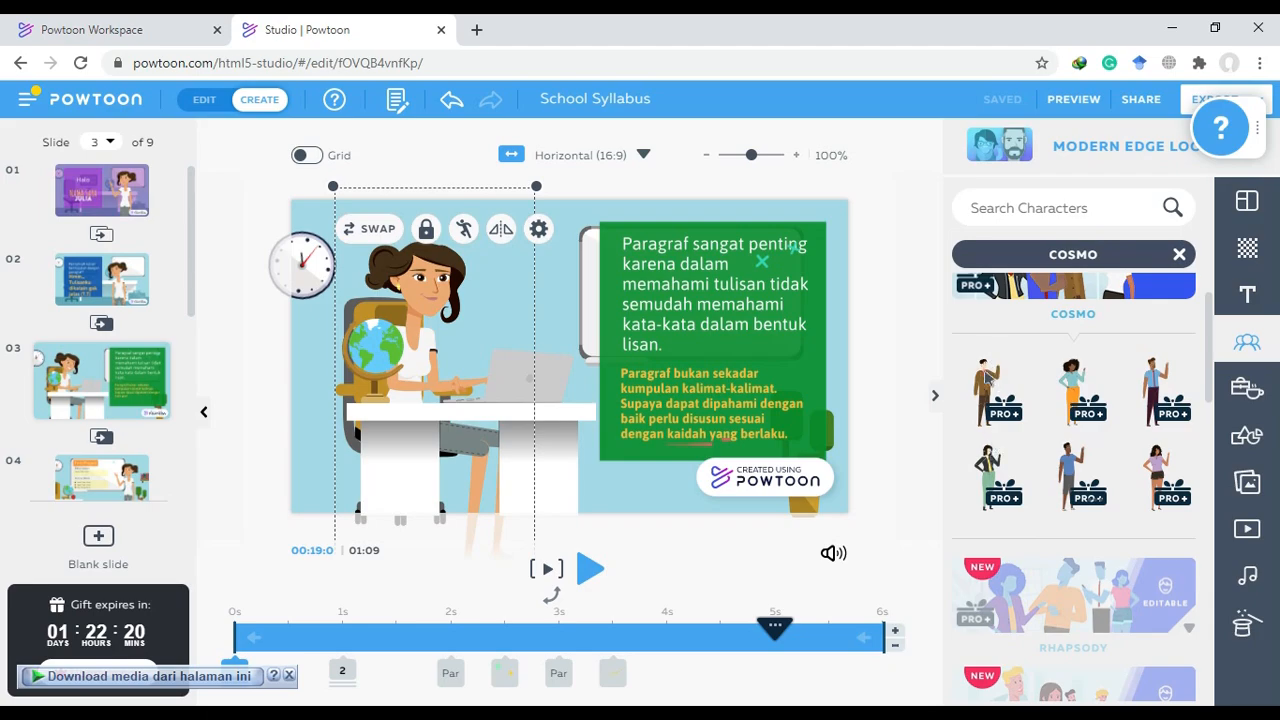
pyautogui.click(980, 390)
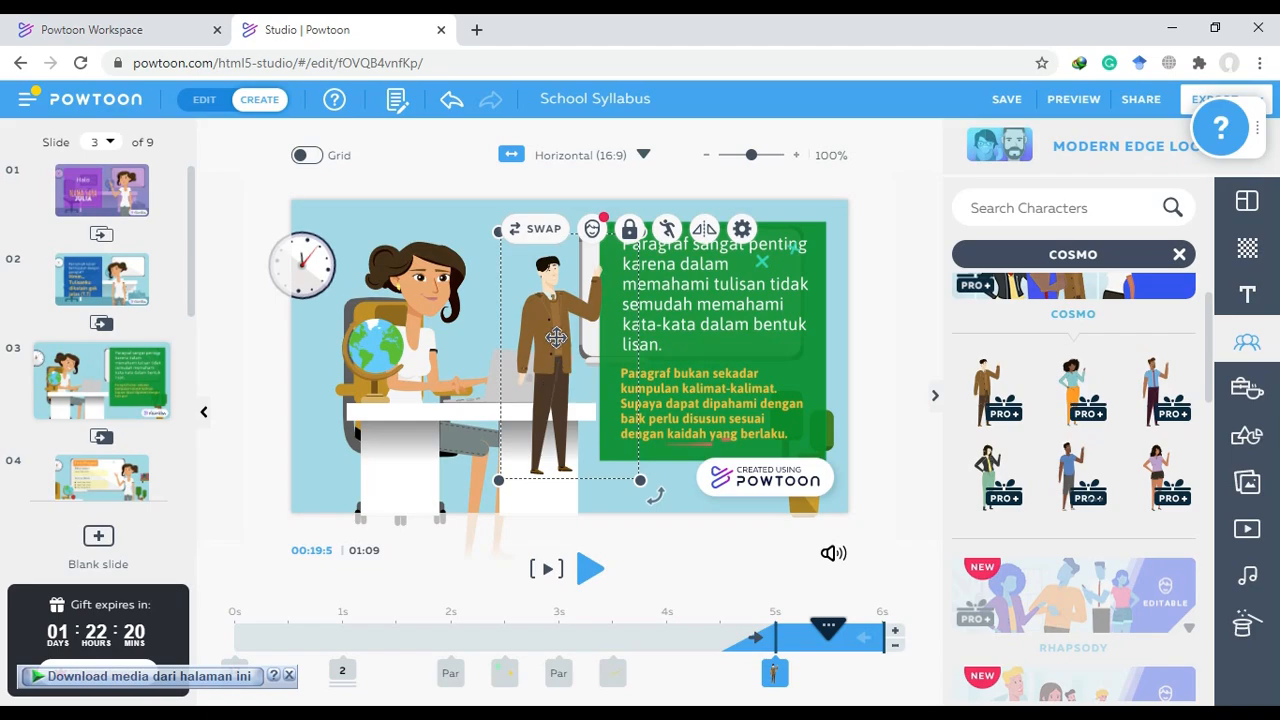
pyautogui.moveTo(556, 362); pyautogui.dragTo(511, 341)
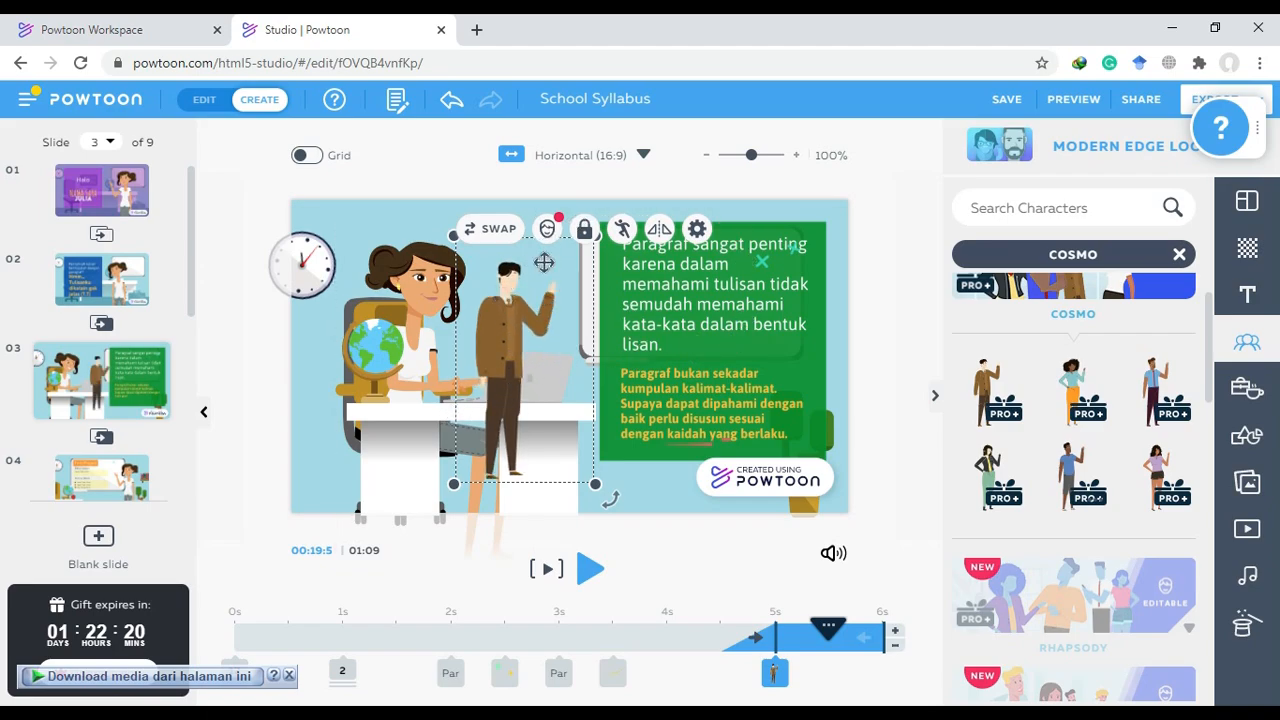
# View the outfit options in the brown-suited man's character editor, and delete him from slide 3
pyautogui.click(547, 230)
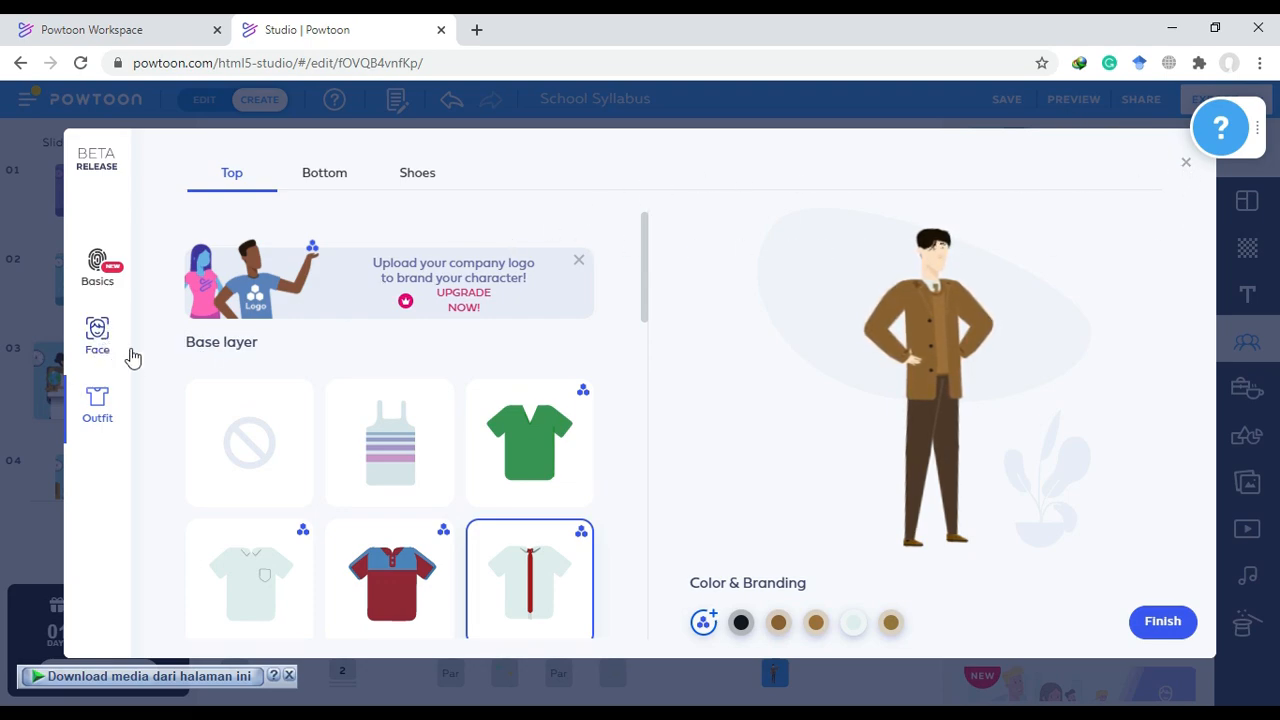
pyautogui.click(1186, 166)
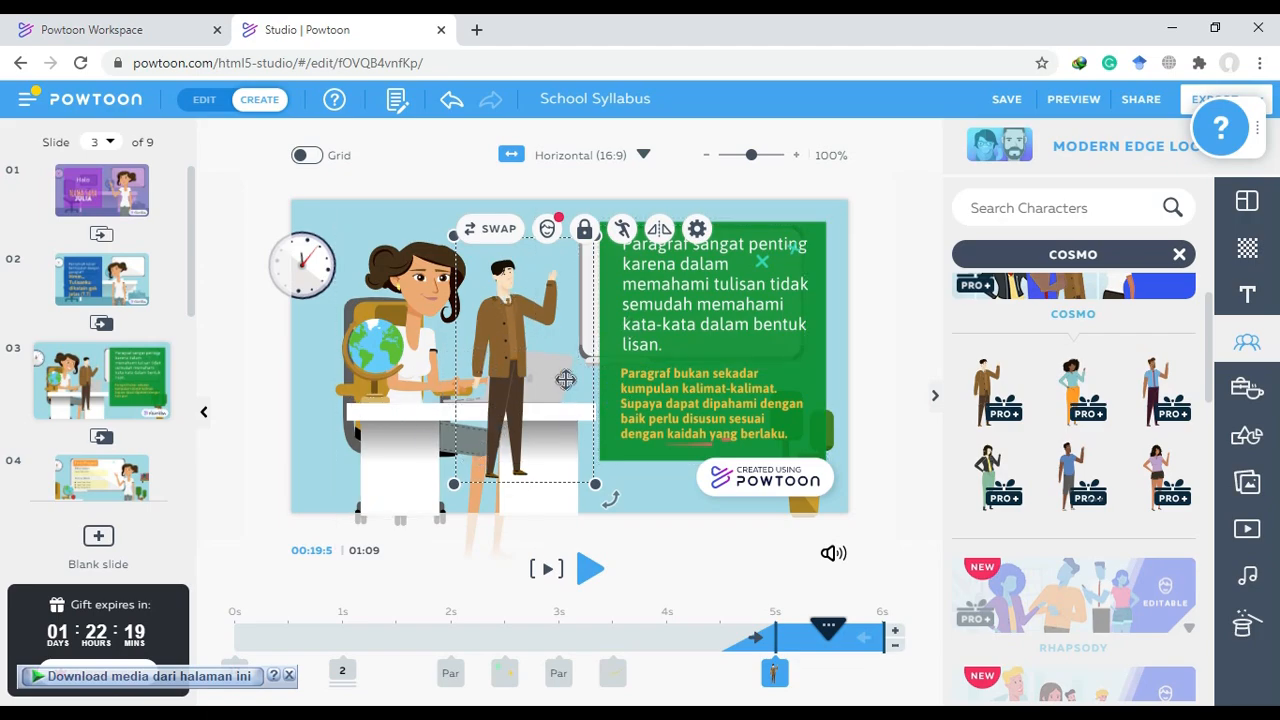
pyautogui.press('Delete')
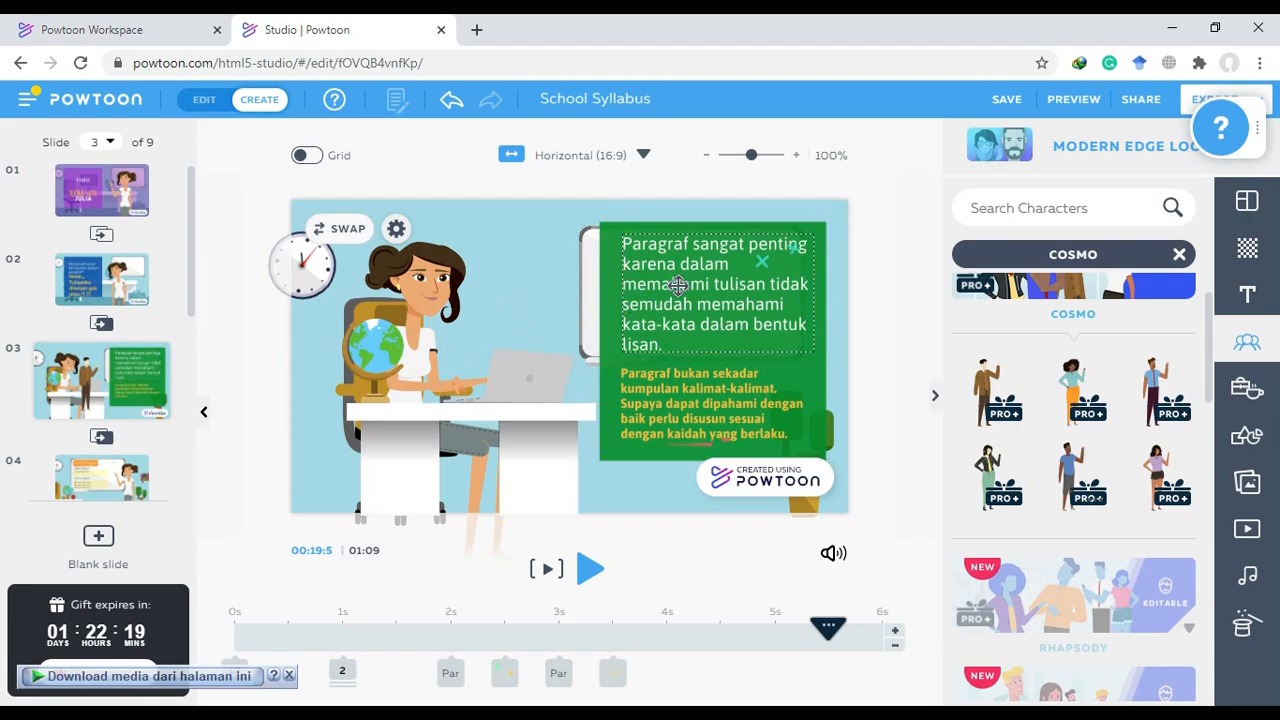
pyautogui.click(630, 497)
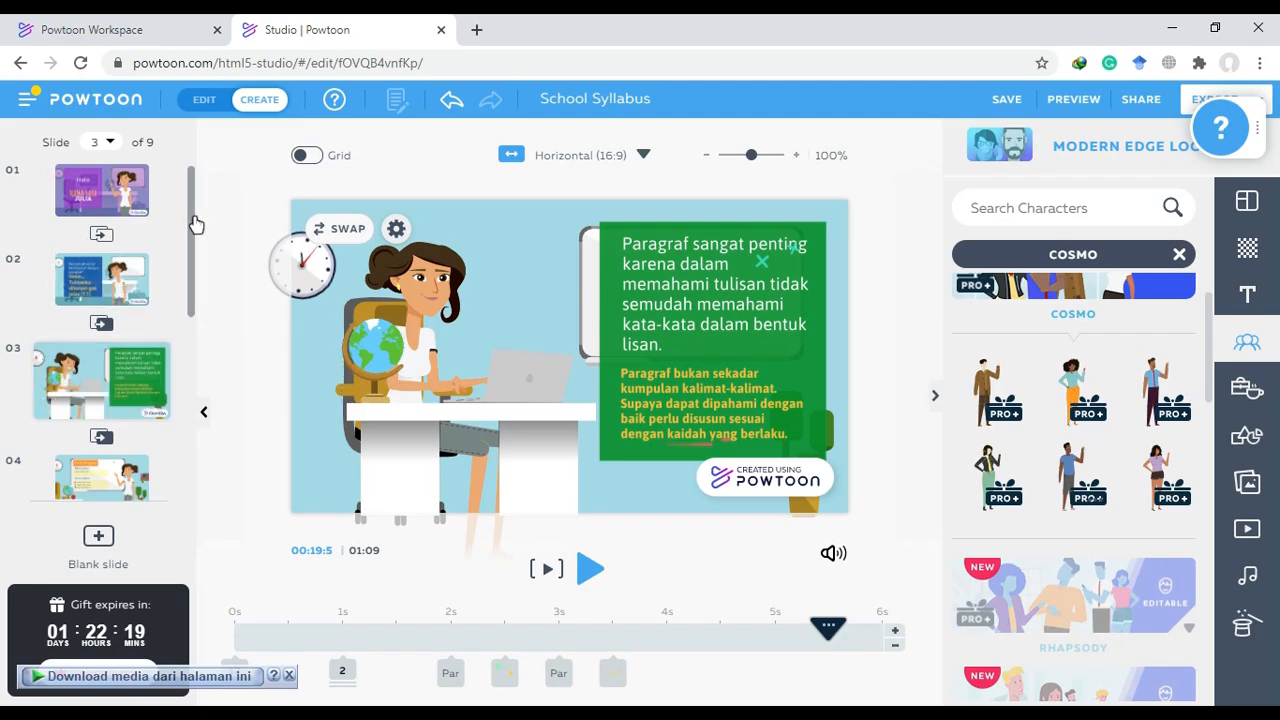
# On slide 4, replace the "First Project" title with "Paragraf"
pyautogui.moveTo(196, 224); pyautogui.dragTo(192, 307)
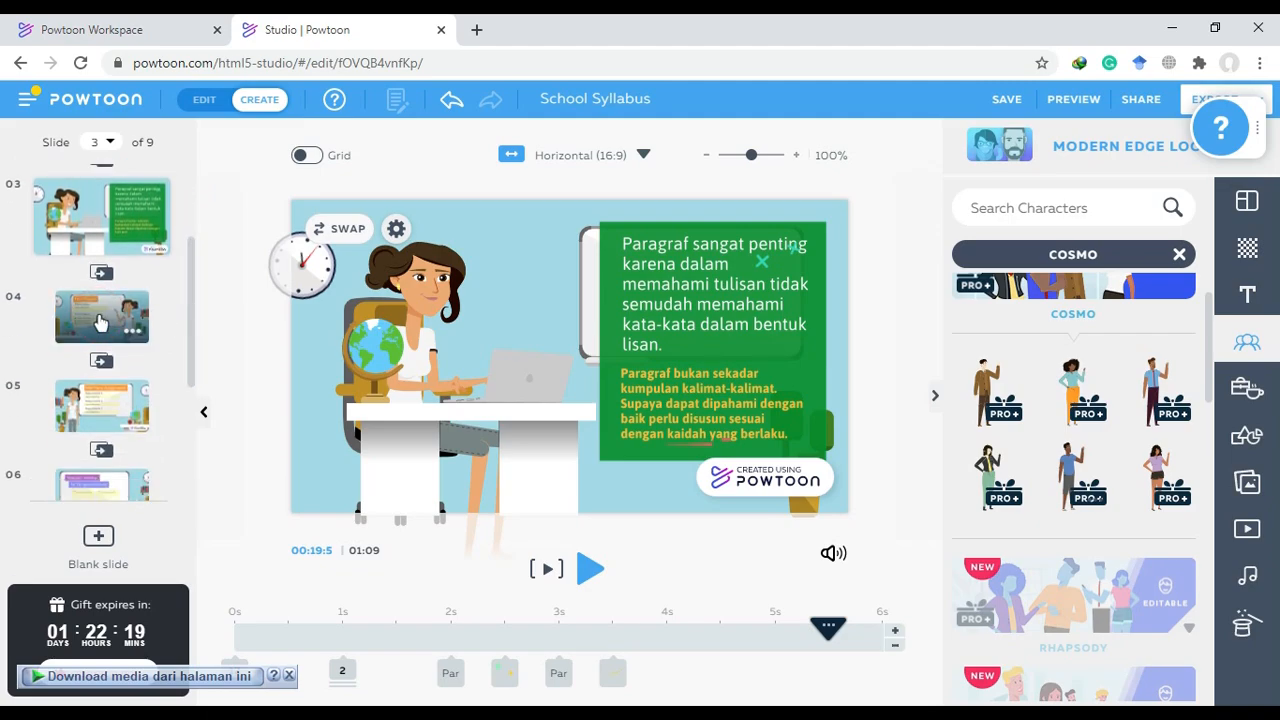
pyautogui.click(100, 322)
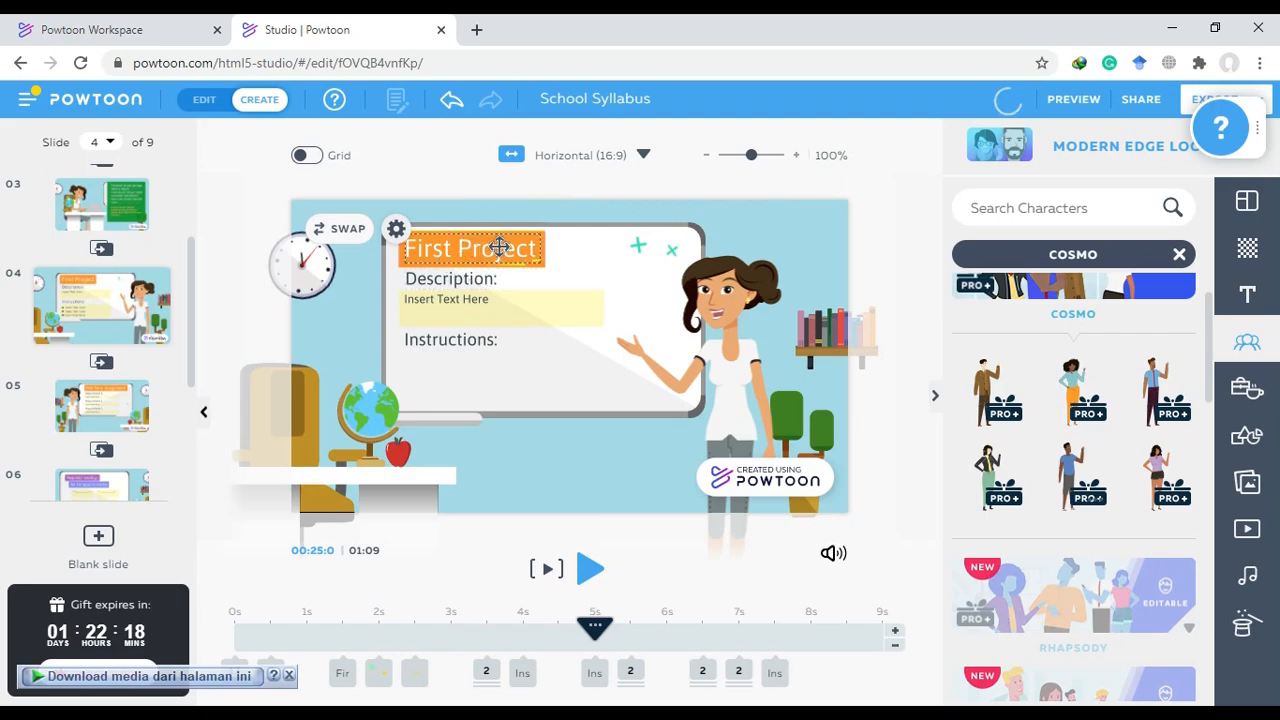
pyautogui.doubleClick(499, 247)
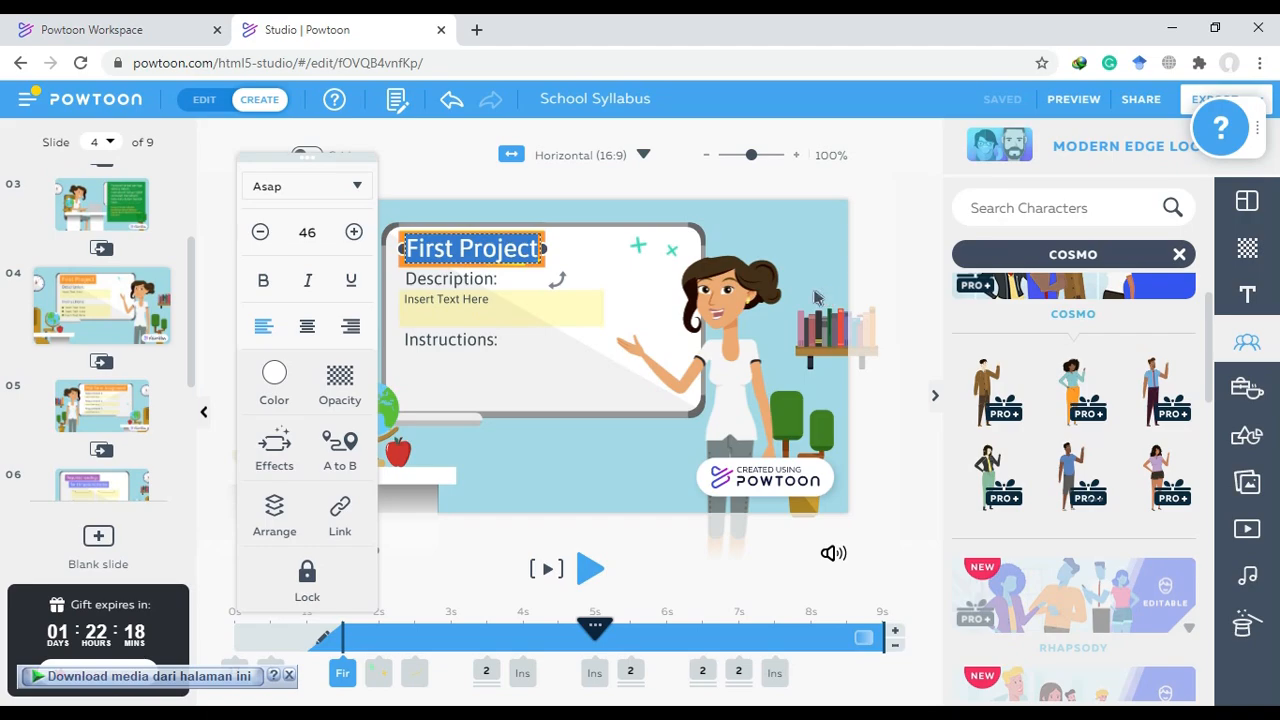
pyautogui.write('Paragraf')
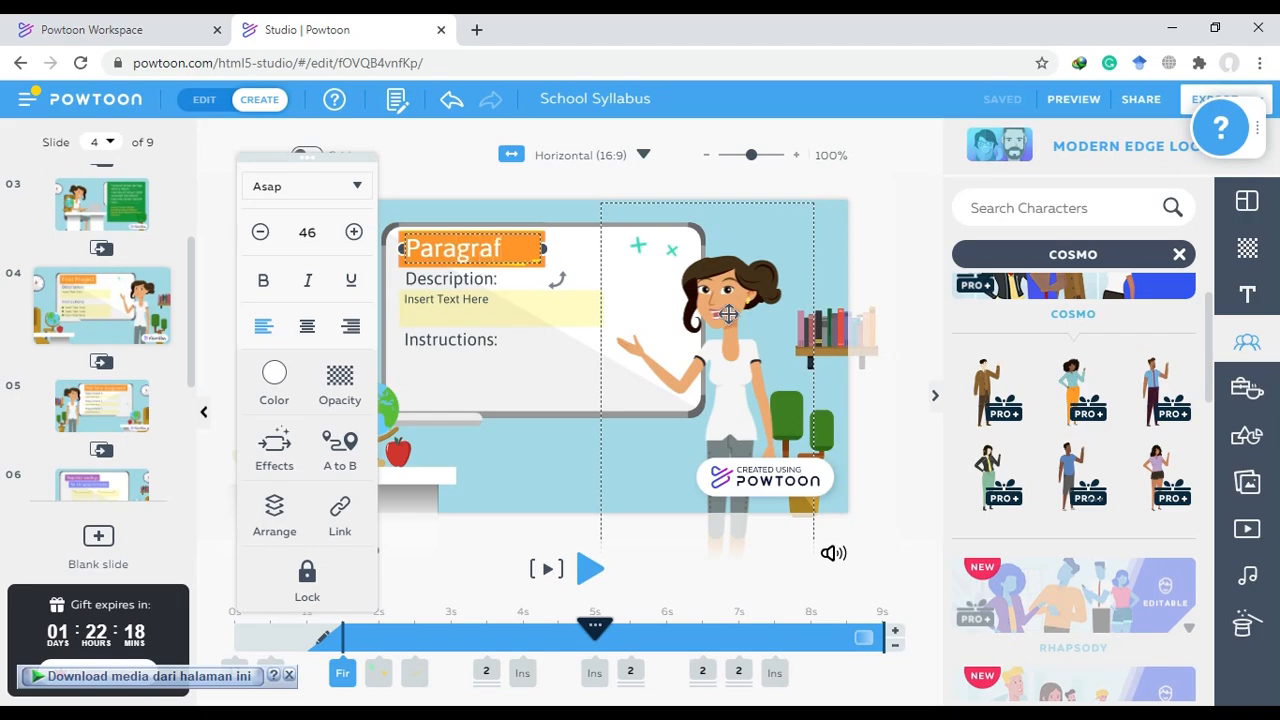
# Replace the "Description:" heading on slide 4 with "Yang harus diketahui"
pyautogui.click(508, 277)
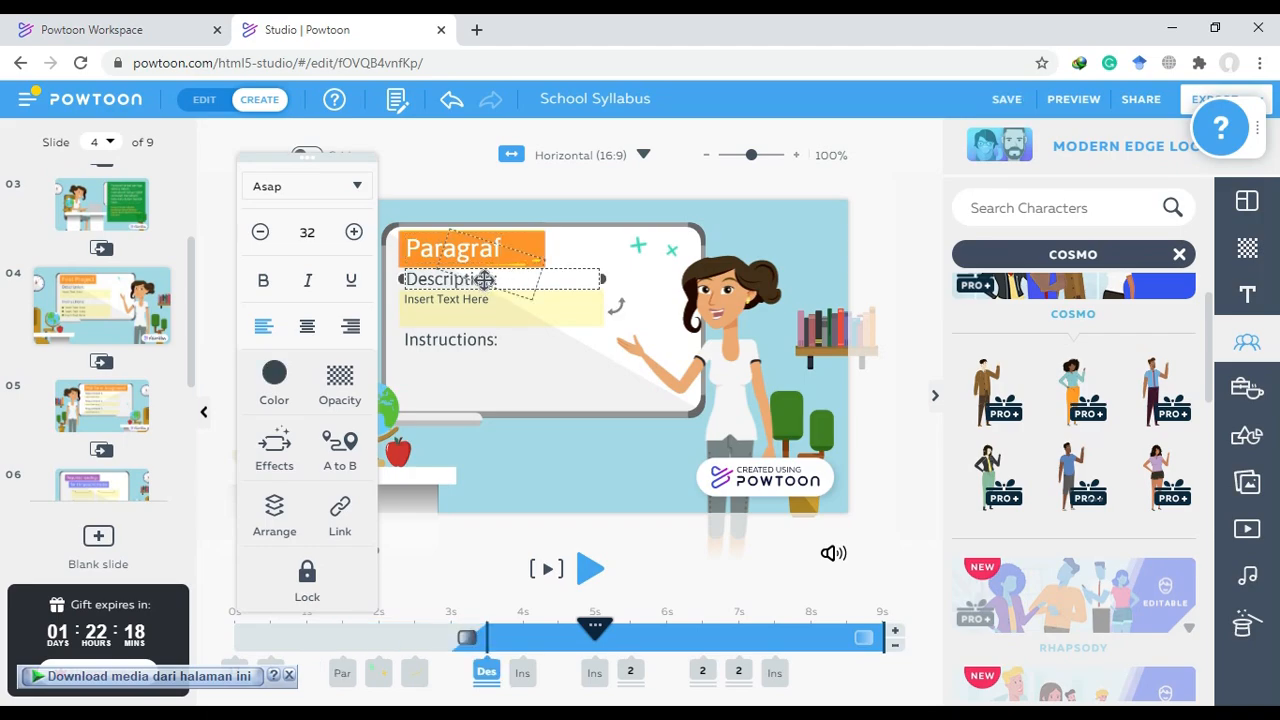
pyautogui.doubleClick(445, 279)
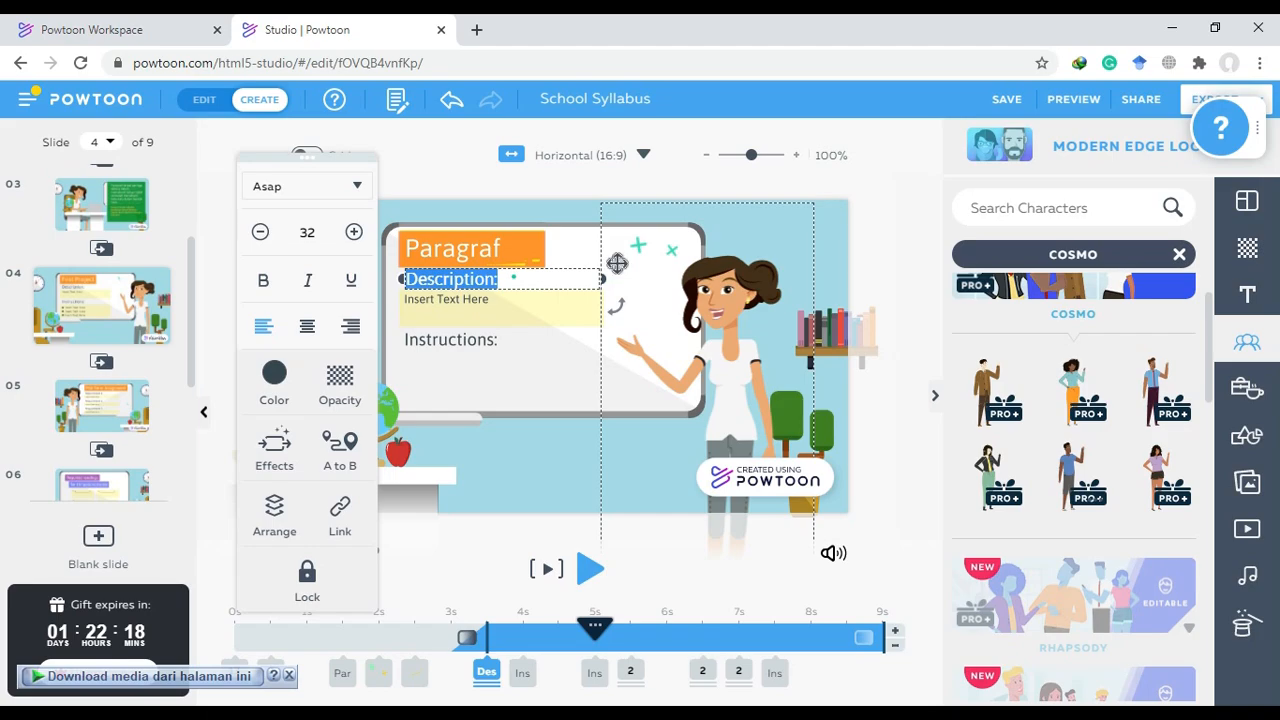
pyautogui.write('Yang haru')
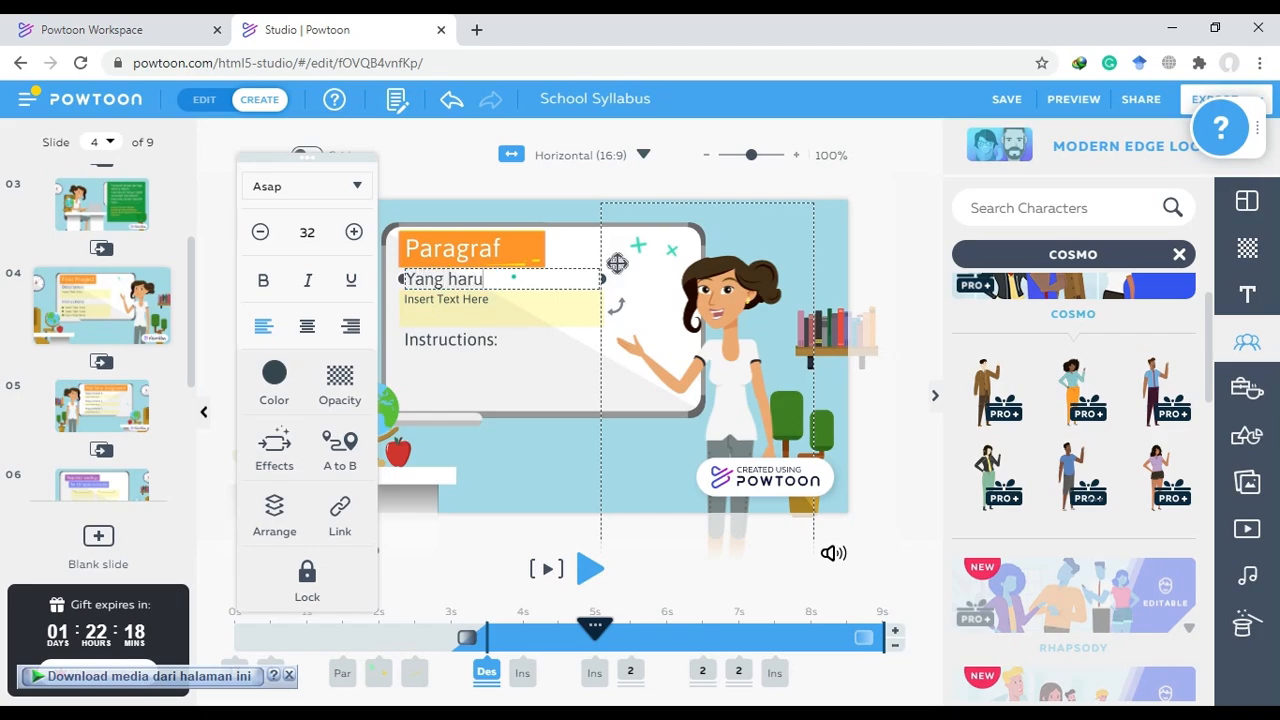
pyautogui.write('ahui')
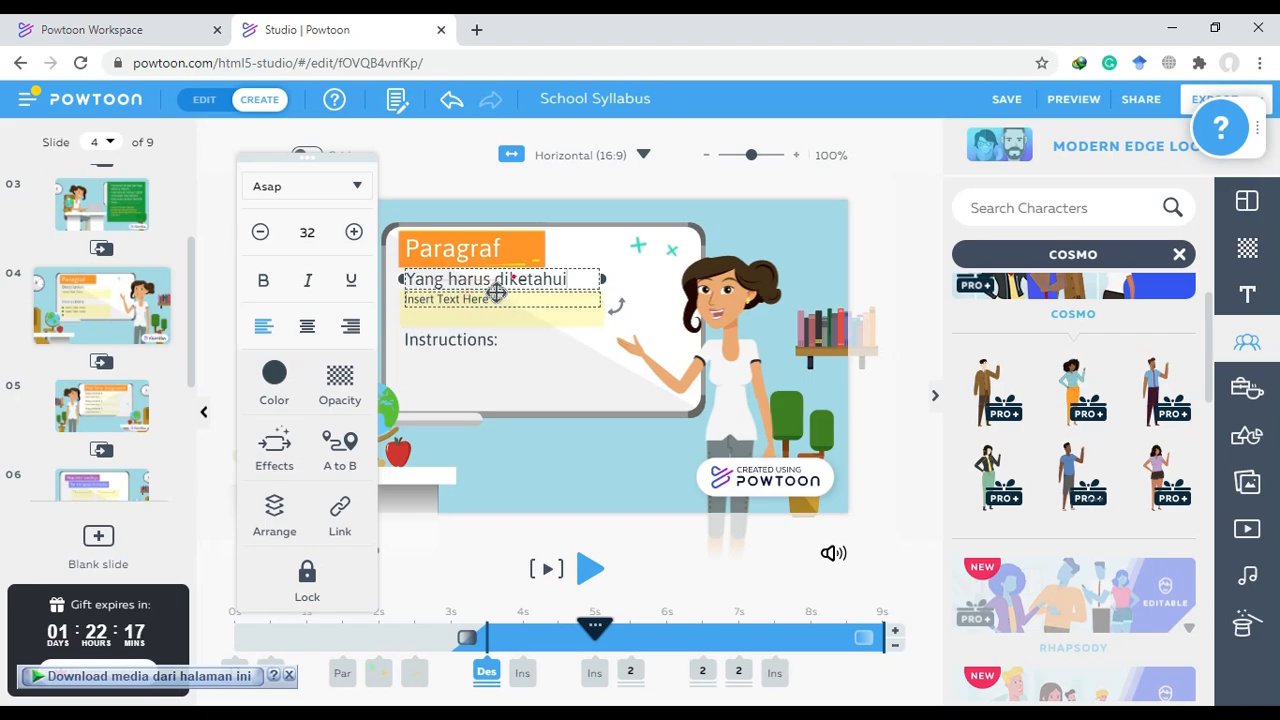
# Delete the "Insert Text Here" placeholder under the "Yang harus diketahui" heading
pyautogui.click(472, 312)
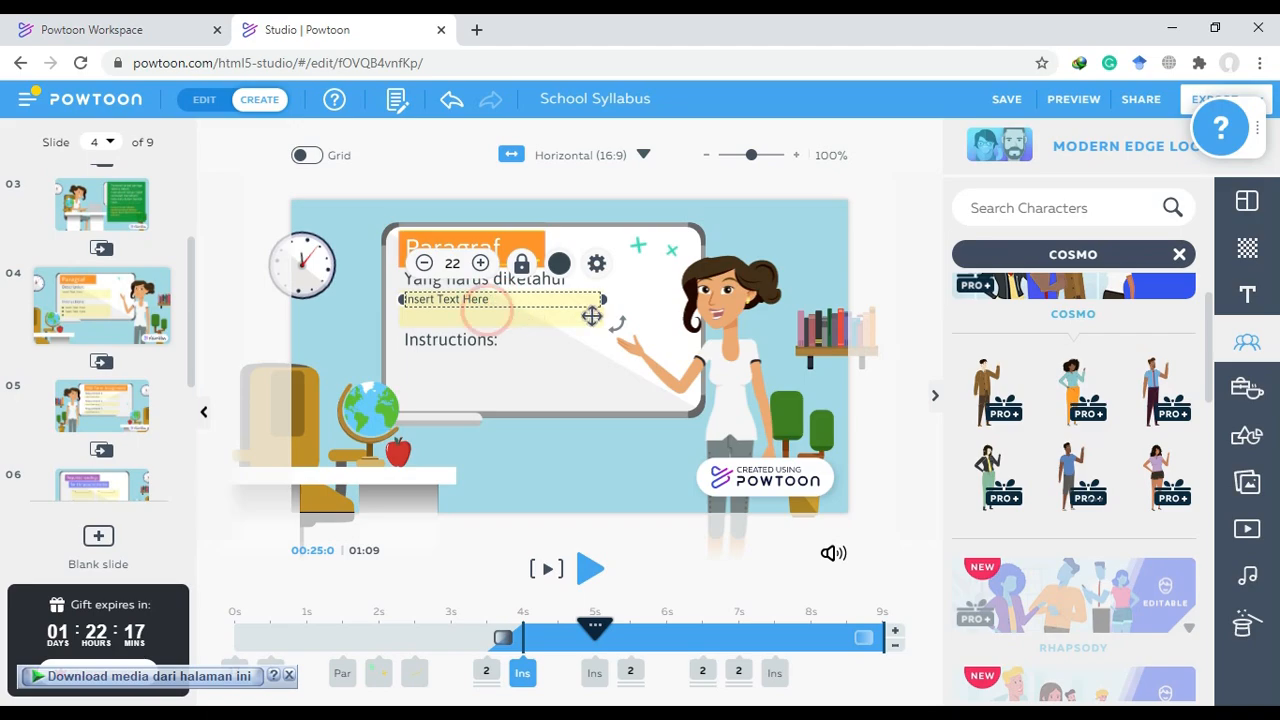
pyautogui.doubleClick(538, 302)
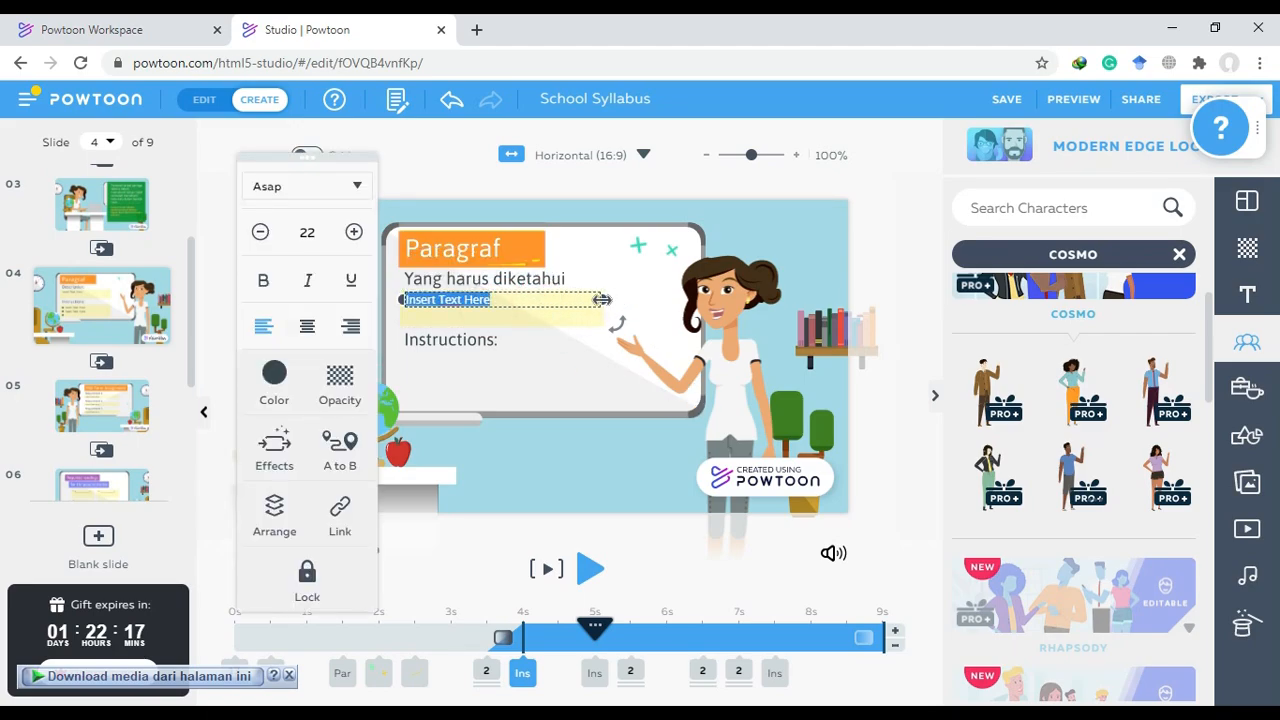
pyautogui.click(586, 311)
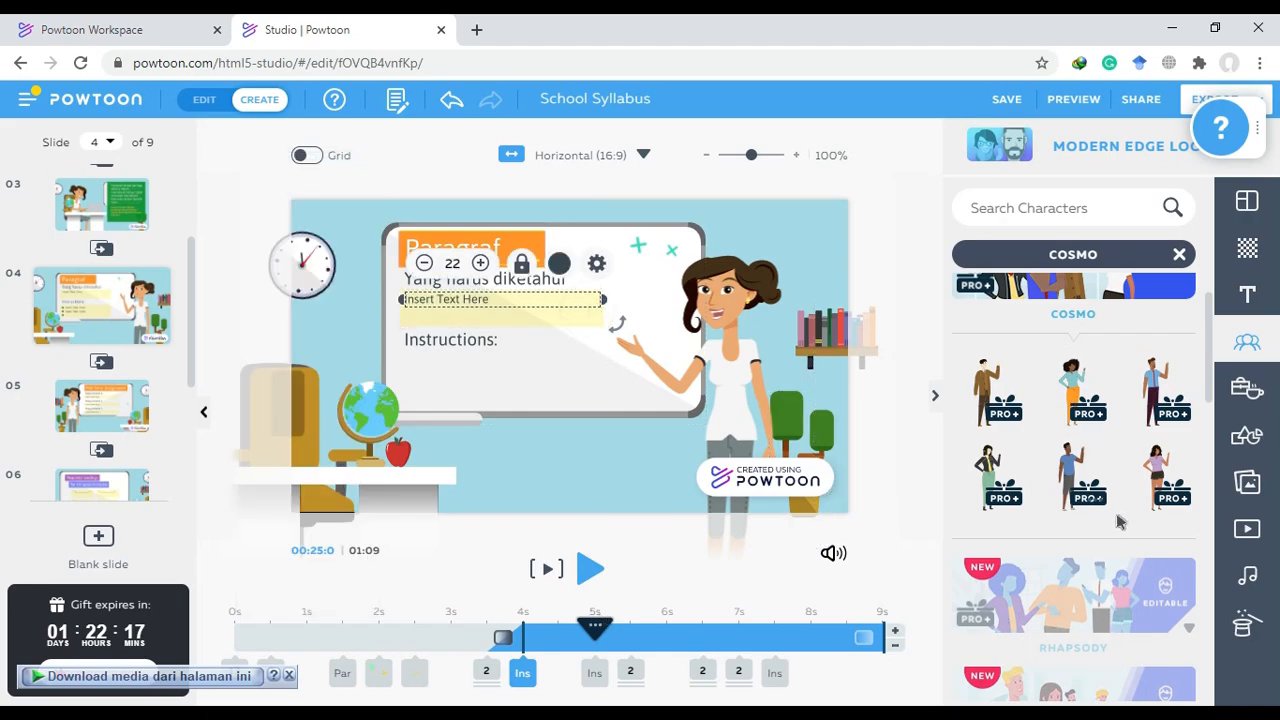
pyautogui.moveTo(1119, 521)
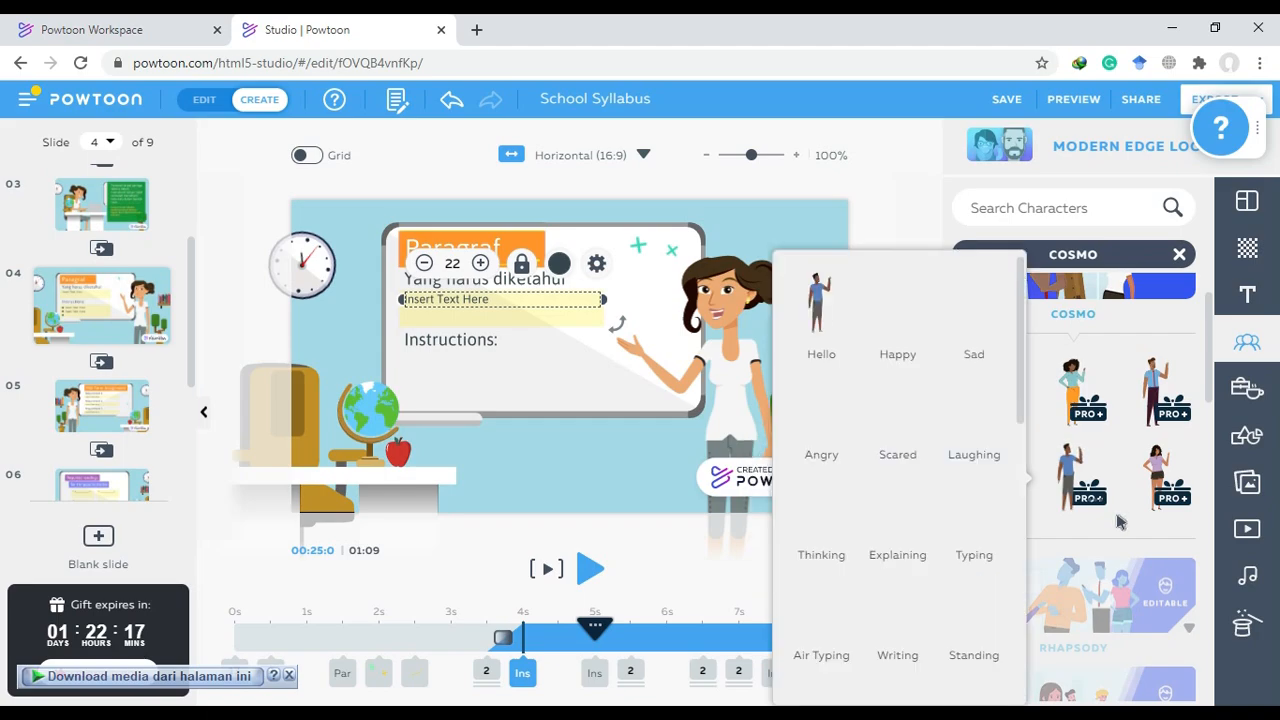
pyautogui.press('Delete')
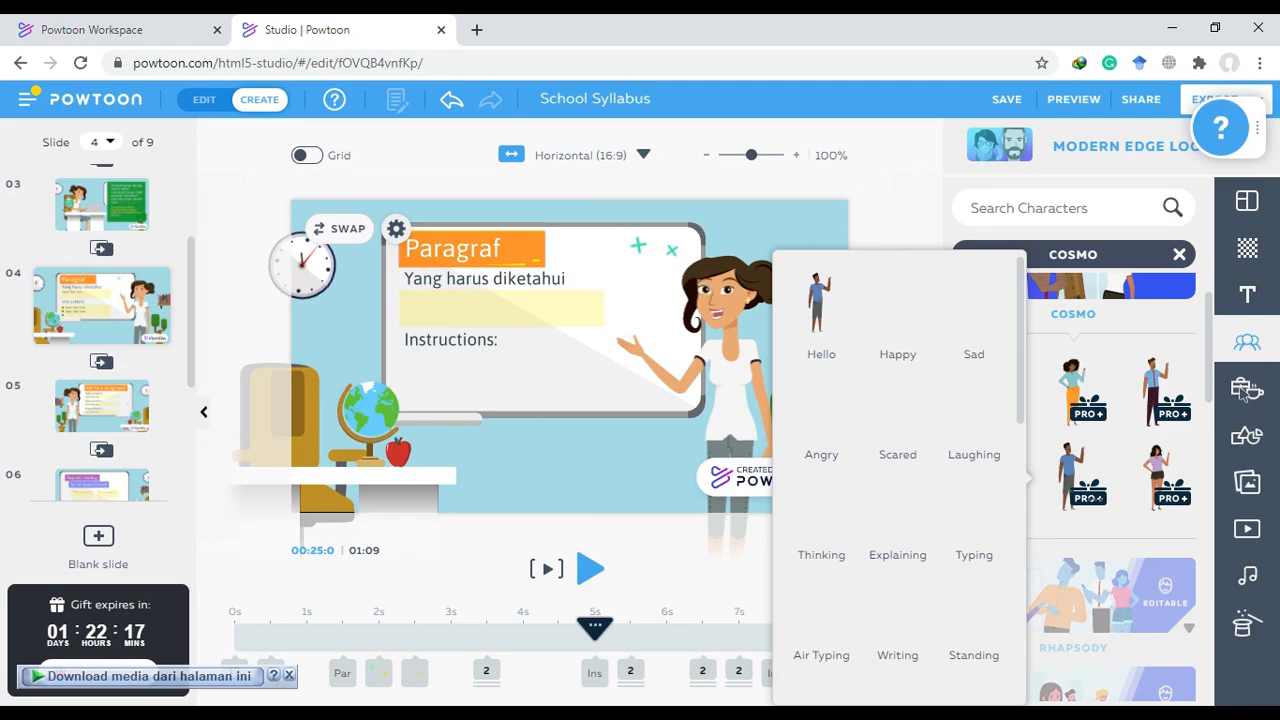
# Add a subtitle and a body text box from the text library to slide 4
pyautogui.click(1247, 297)
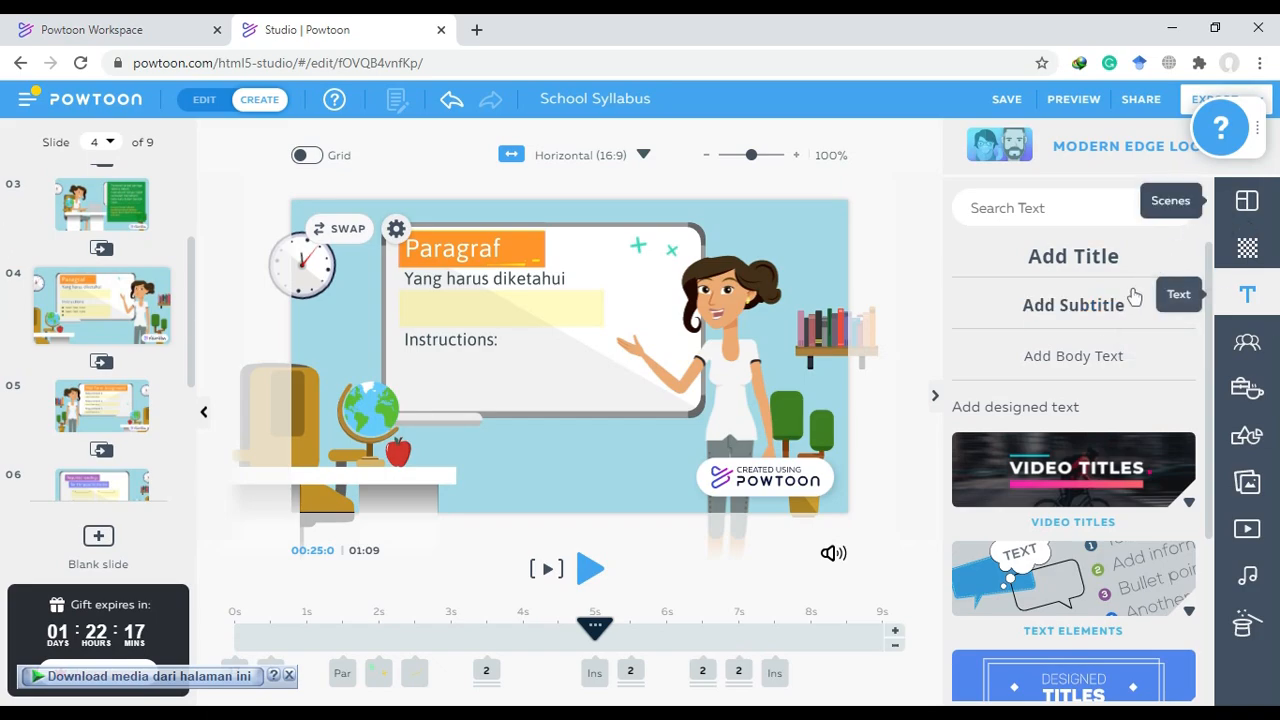
pyautogui.click(1043, 310)
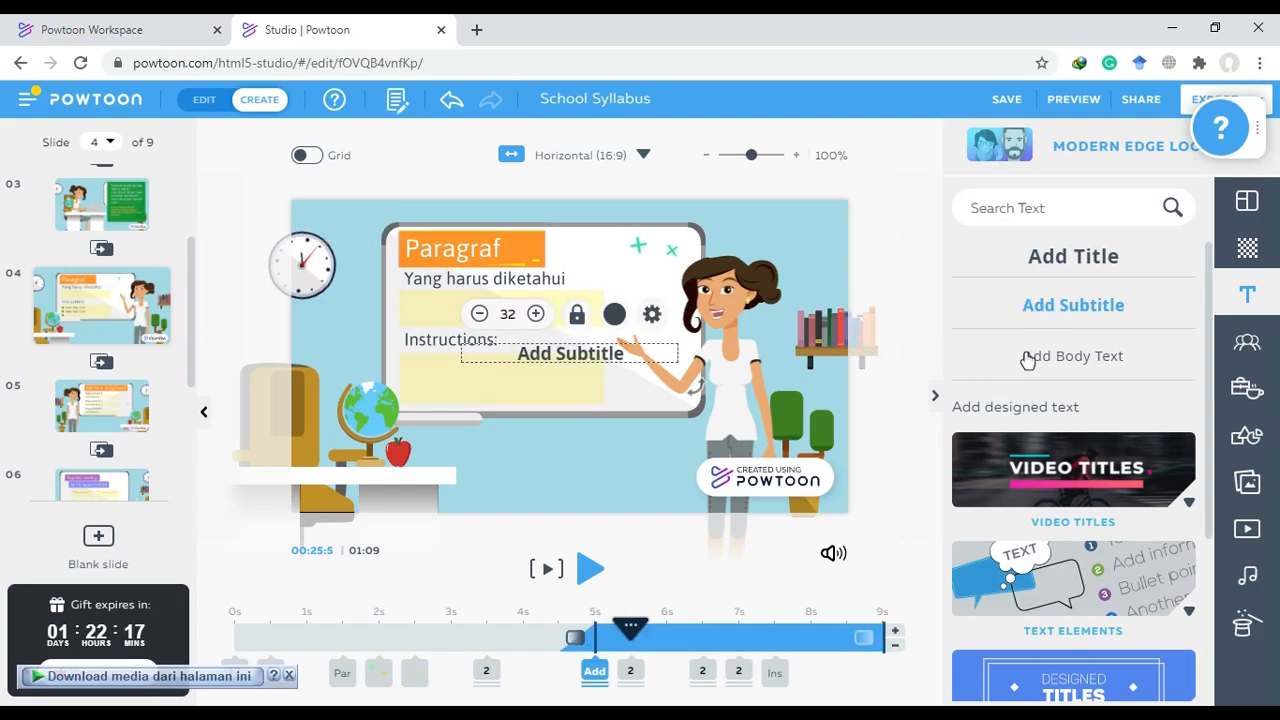
pyautogui.click(592, 358)
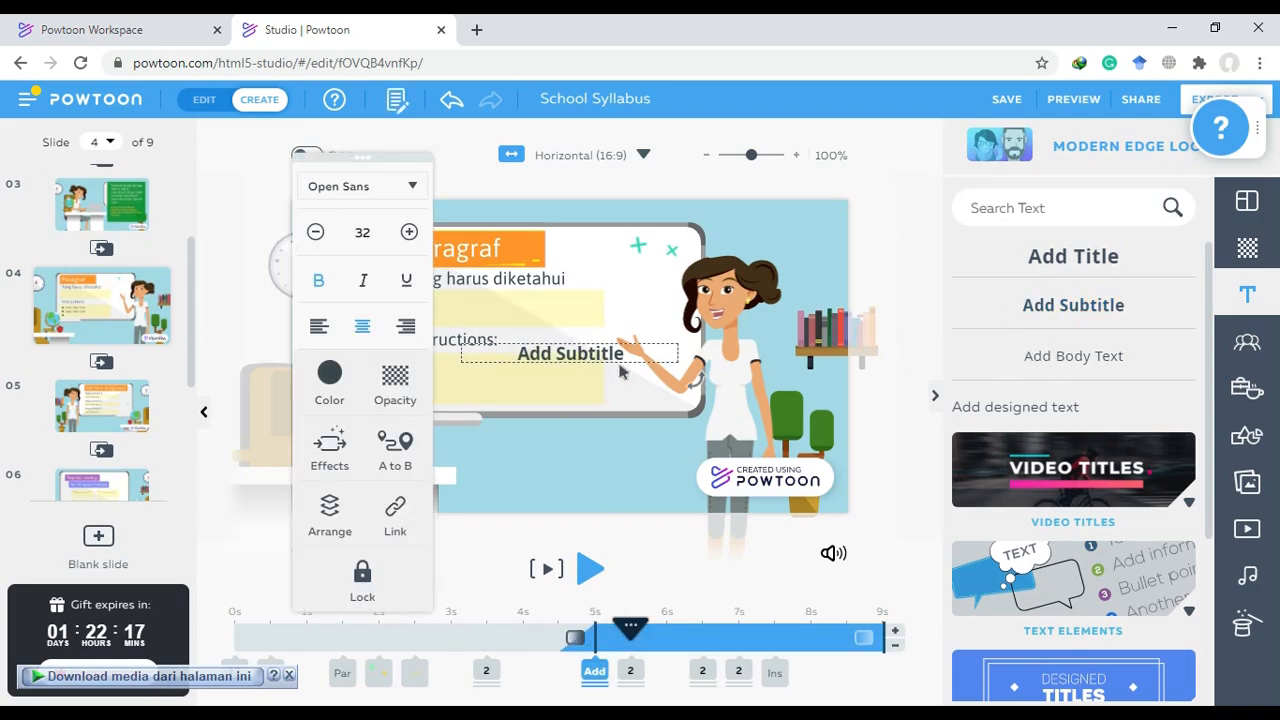
pyautogui.click(619, 359)
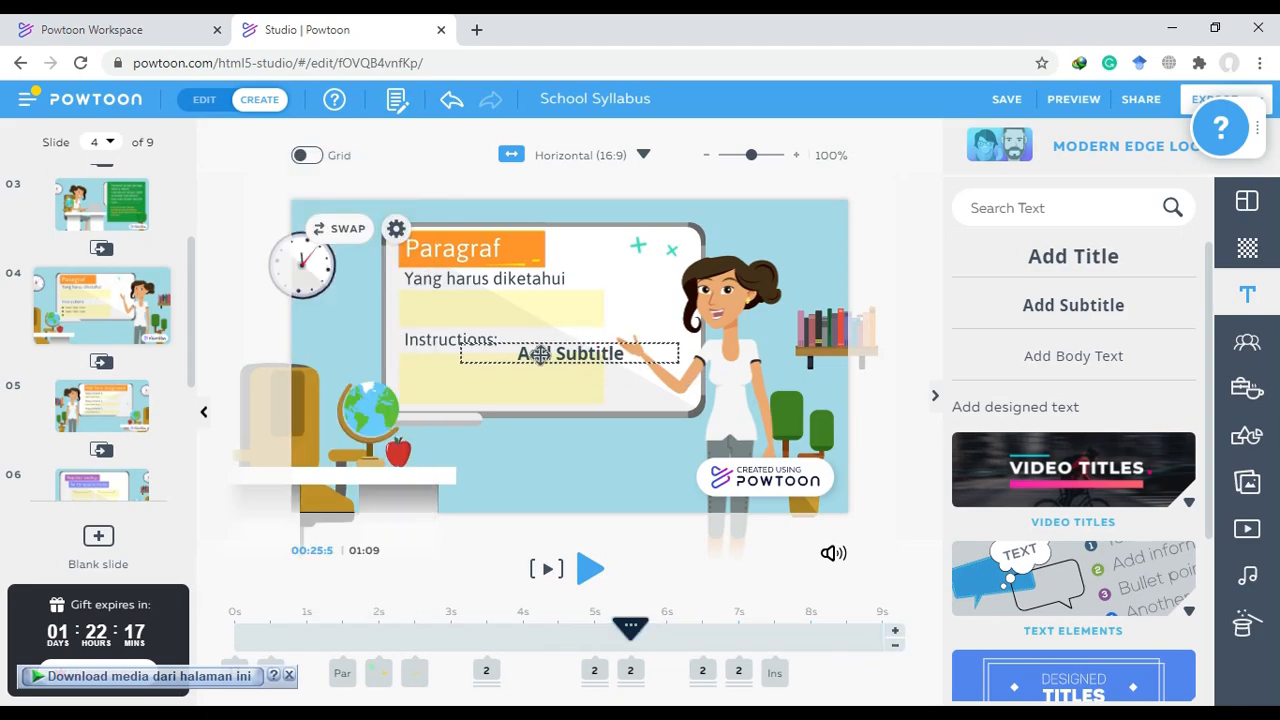
pyautogui.click(1044, 362)
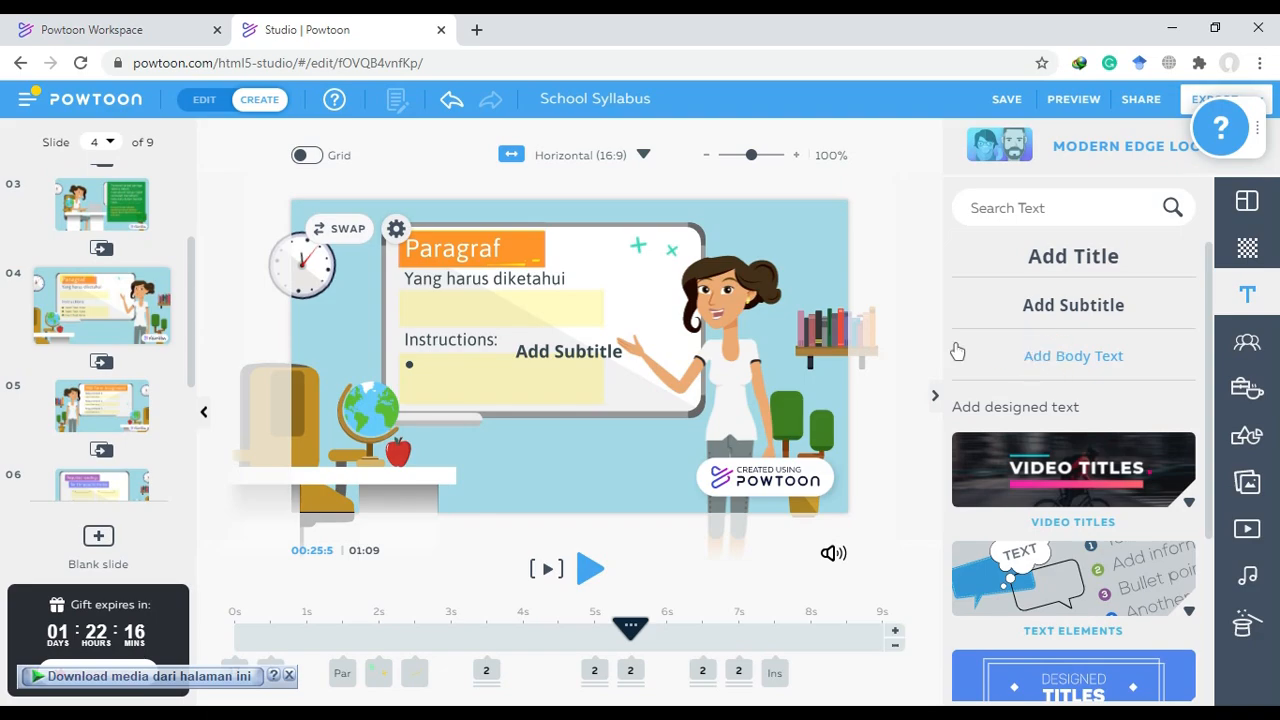
# Delete the added subtitle after moving it onto the upper yellow box, and undo the removal of that yellow box
pyautogui.click(632, 353)
pyautogui.moveTo(632, 355); pyautogui.dragTo(580, 301)
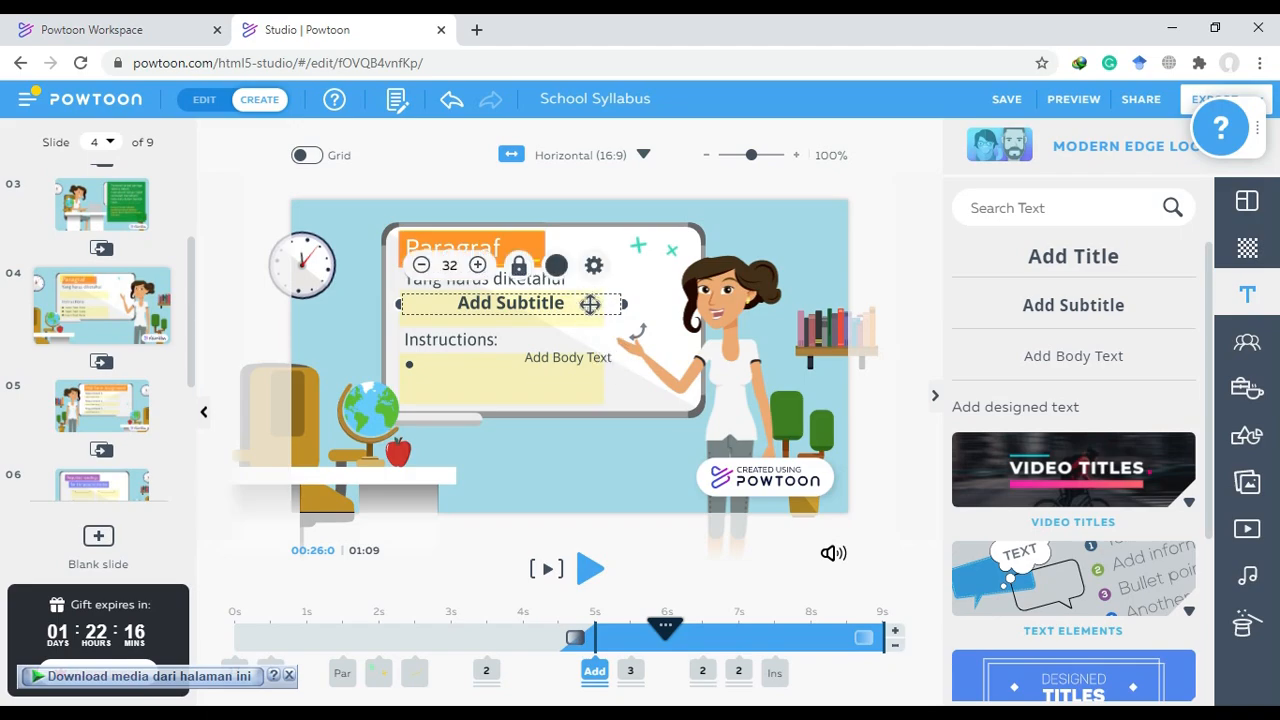
pyautogui.click(587, 313)
pyautogui.press('Delete')
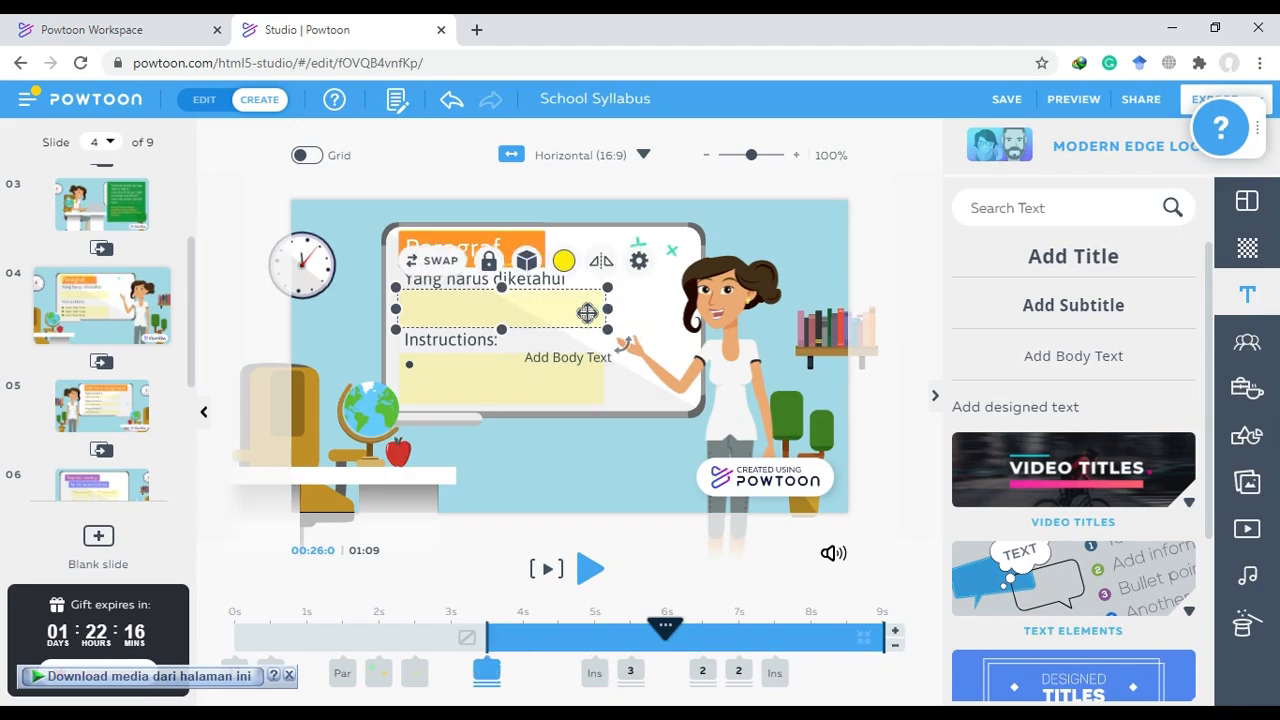
pyautogui.press('Delete')
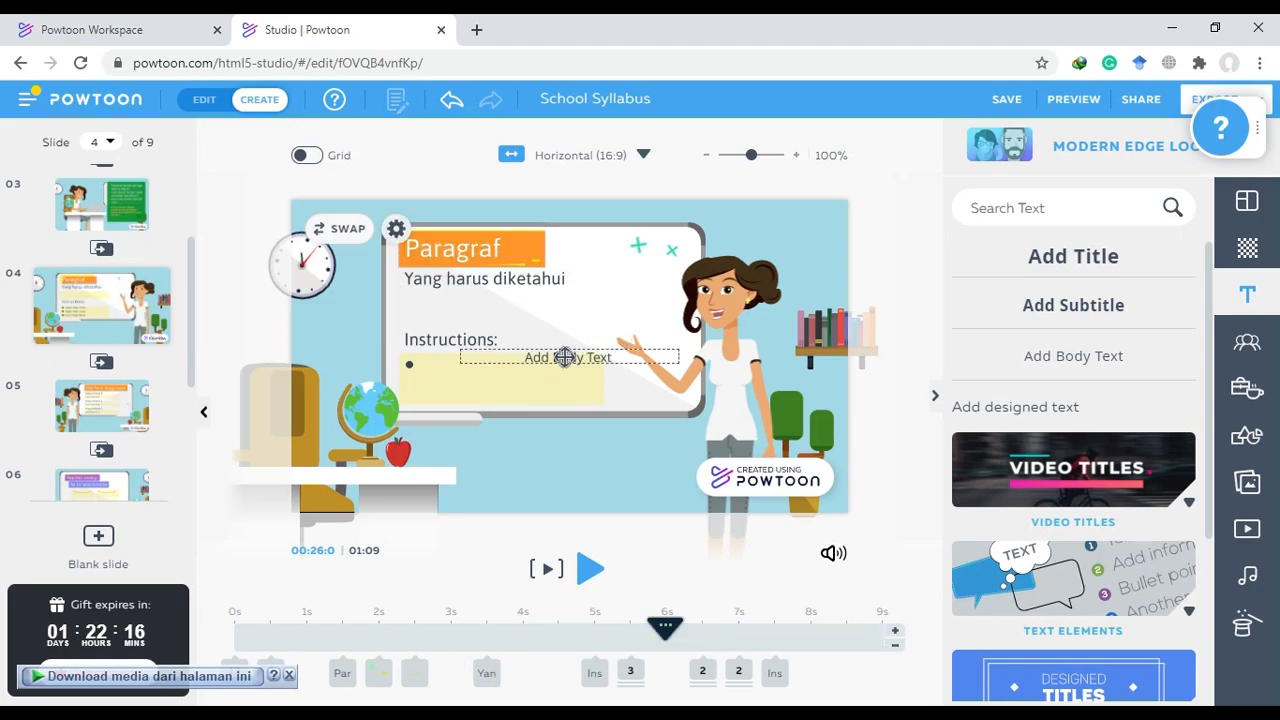
pyautogui.click(452, 104)
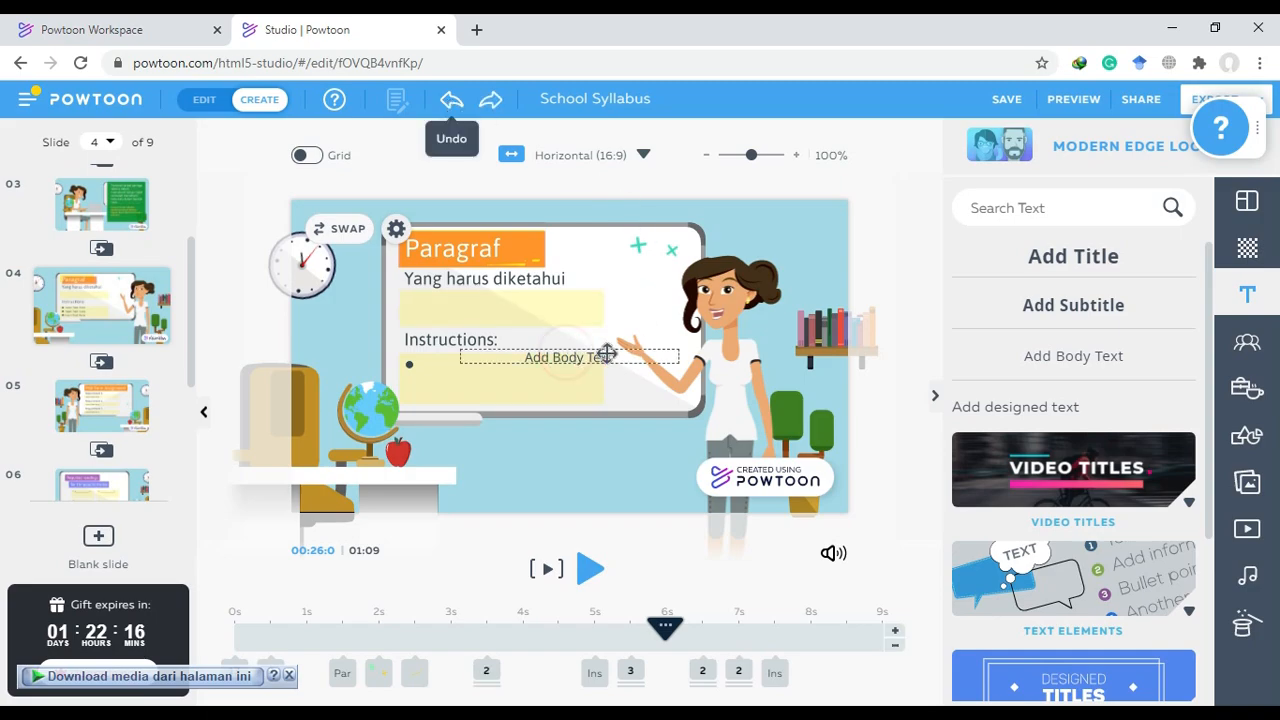
# Move the added body text onto the upper yellow box and clear its placeholder wording
pyautogui.moveTo(607, 353); pyautogui.dragTo(552, 298)
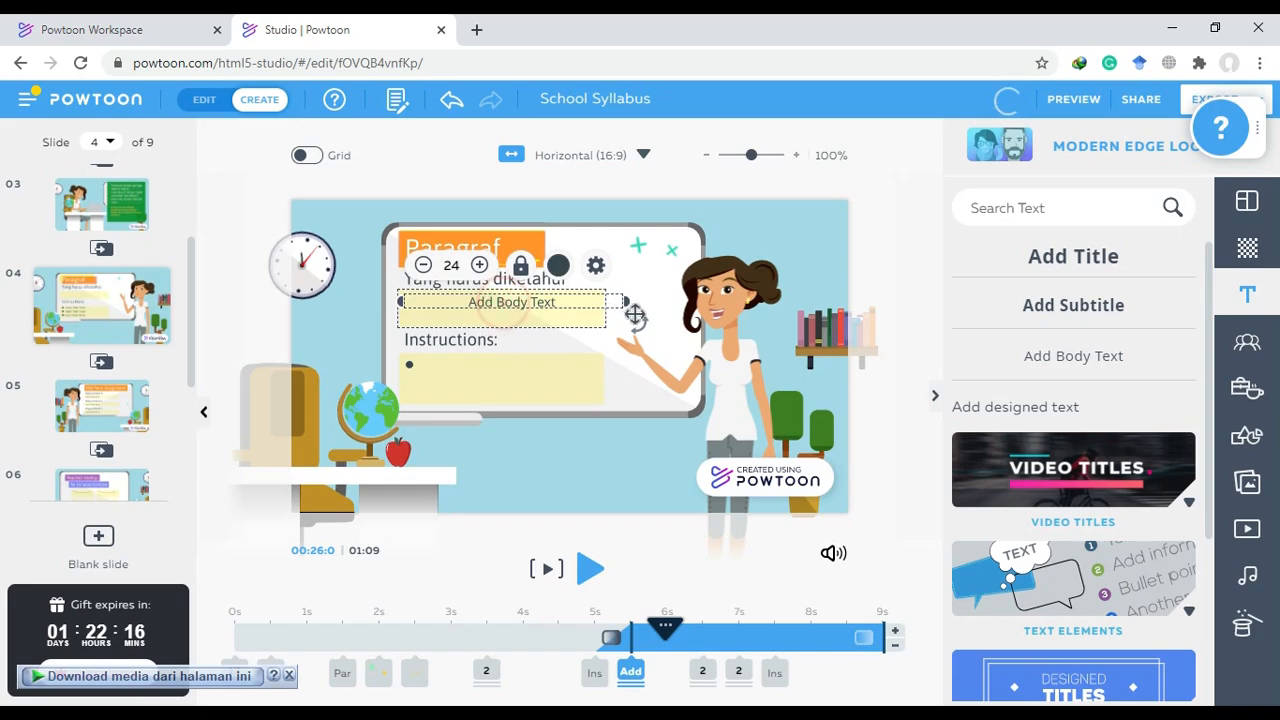
pyautogui.doubleClick(521, 303)
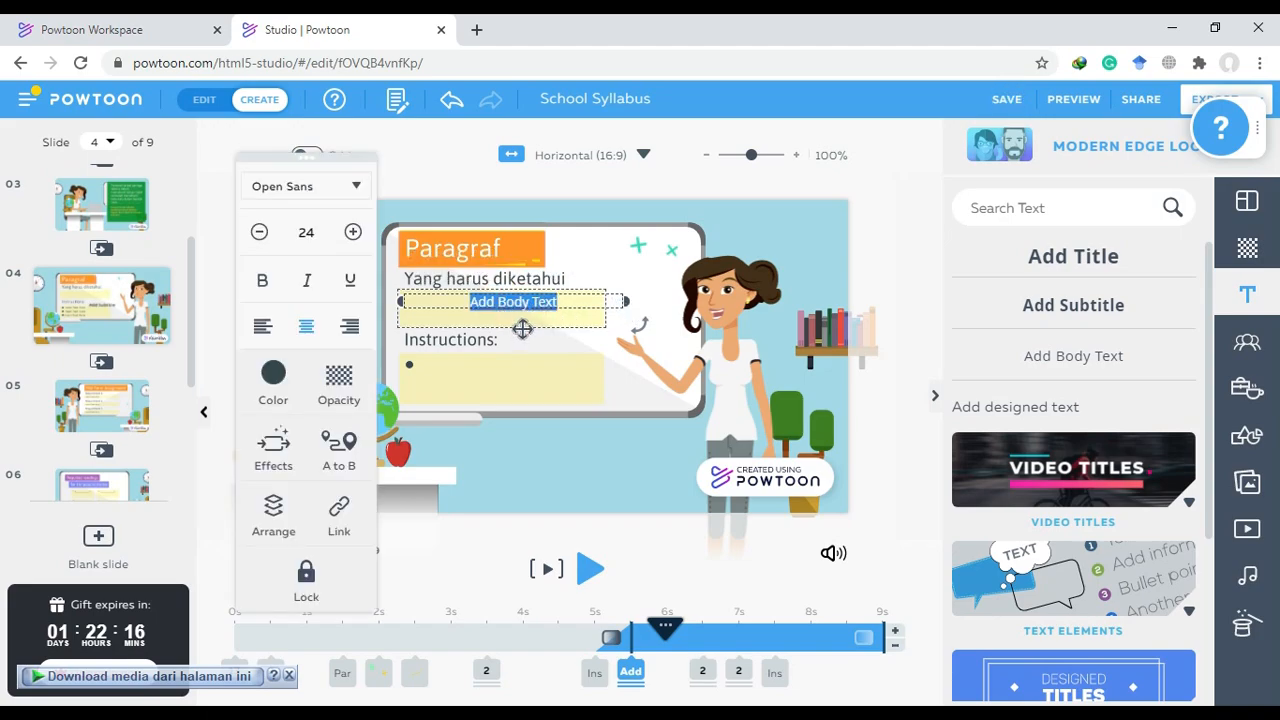
pyautogui.doubleClick(479, 300)
pyautogui.click(578, 299)
pyautogui.press('BackSpace')
pyautogui.press('BackSpace')
pyautogui.press('BackSpace')
pyautogui.press('BackSpace')
pyautogui.press('BackSpace')
pyautogui.press('BackSpace')
pyautogui.press('BackSpace')
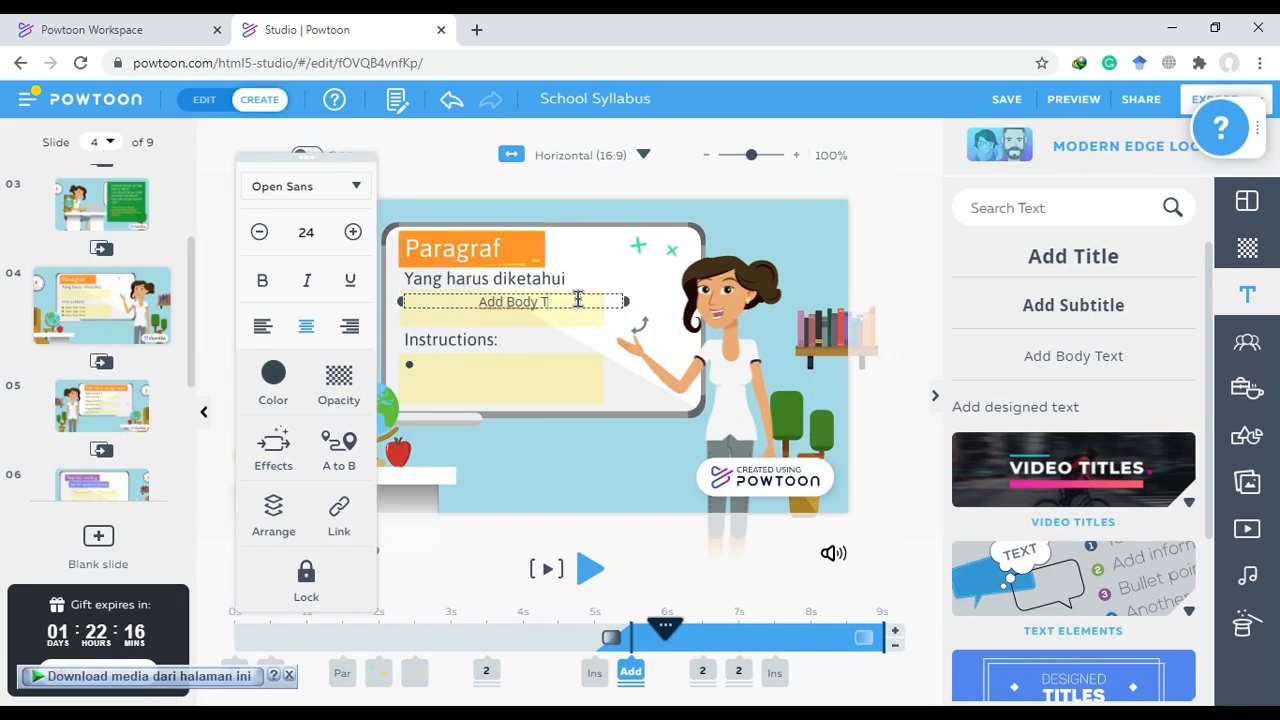
pyautogui.press('BackSpace')
pyautogui.press('BackSpace')
pyautogui.press('BackSpace')
pyautogui.press('BackSpace')
# Left-align the body text and enter "Paragraf merupakan kumpulan dari beberapa kalimat yang saling mendukung satu sama lain."
pyautogui.click(263, 328)
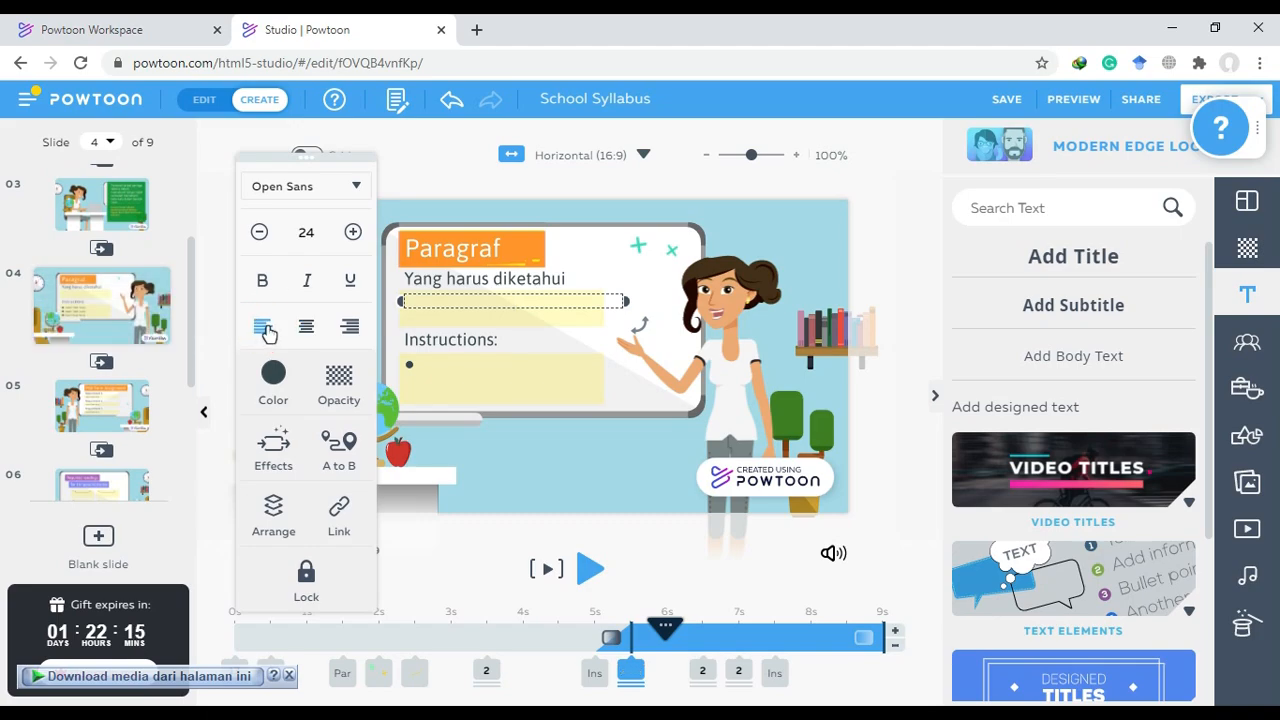
pyautogui.click(443, 308)
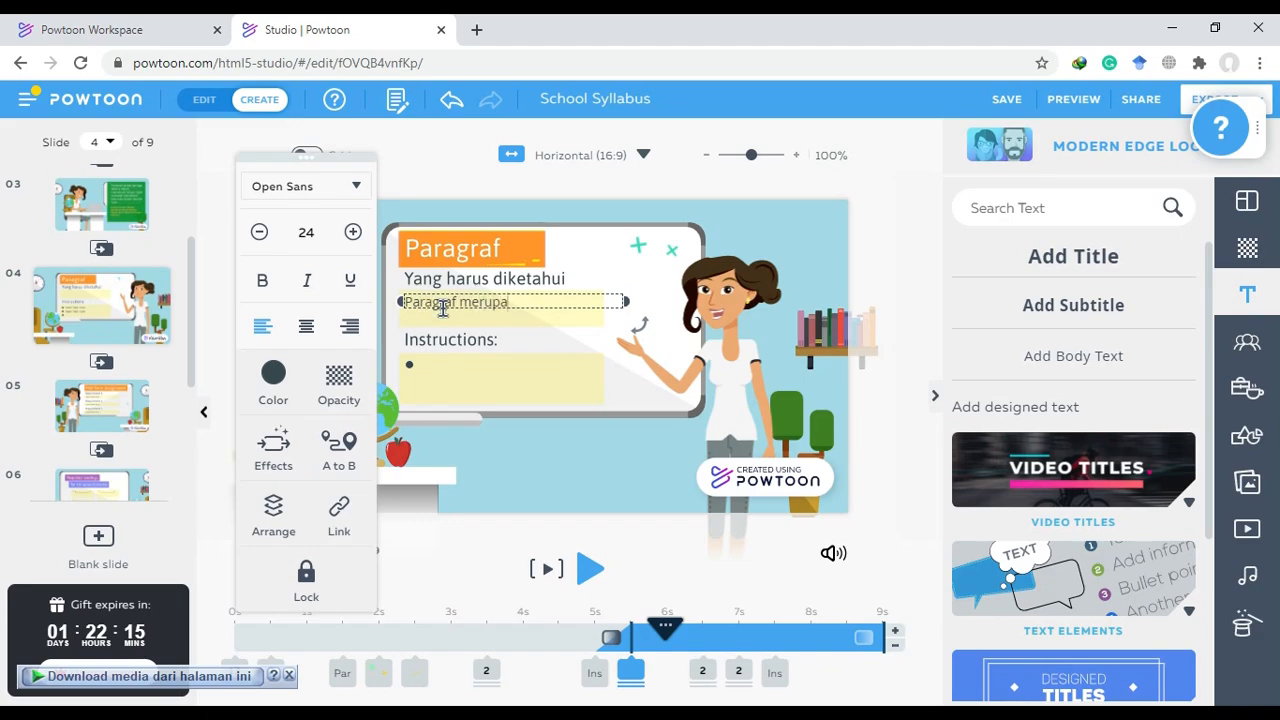
pyautogui.write('Paragraf merupakan kumpulan dari beberapa kalima')
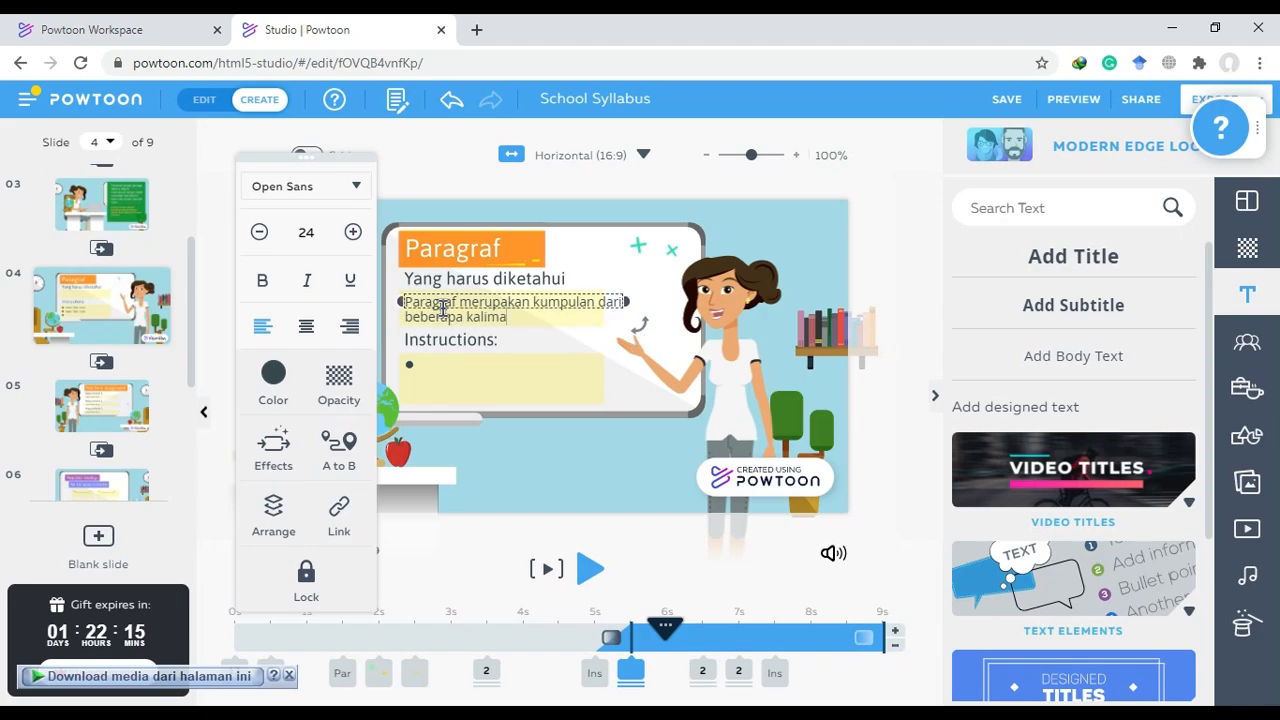
pyautogui.write('t yang salaing m')
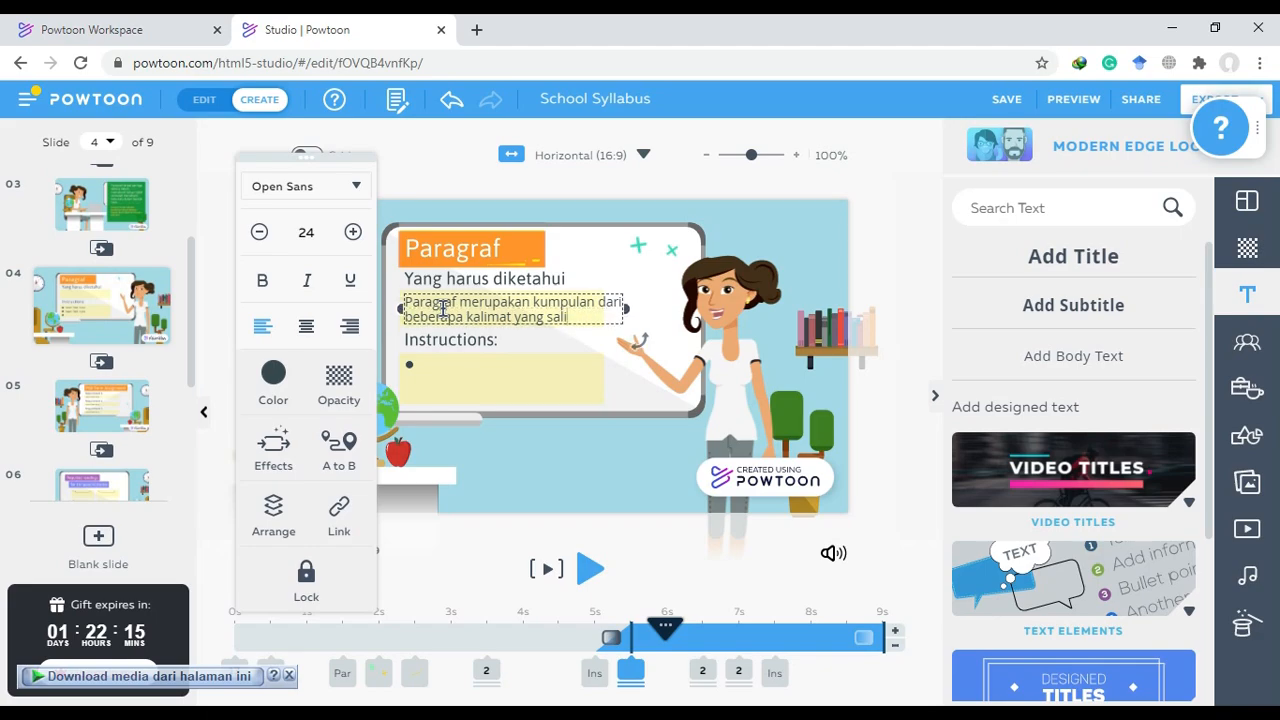
pyautogui.write('ng mendukun')
pyautogui.write('g satu')
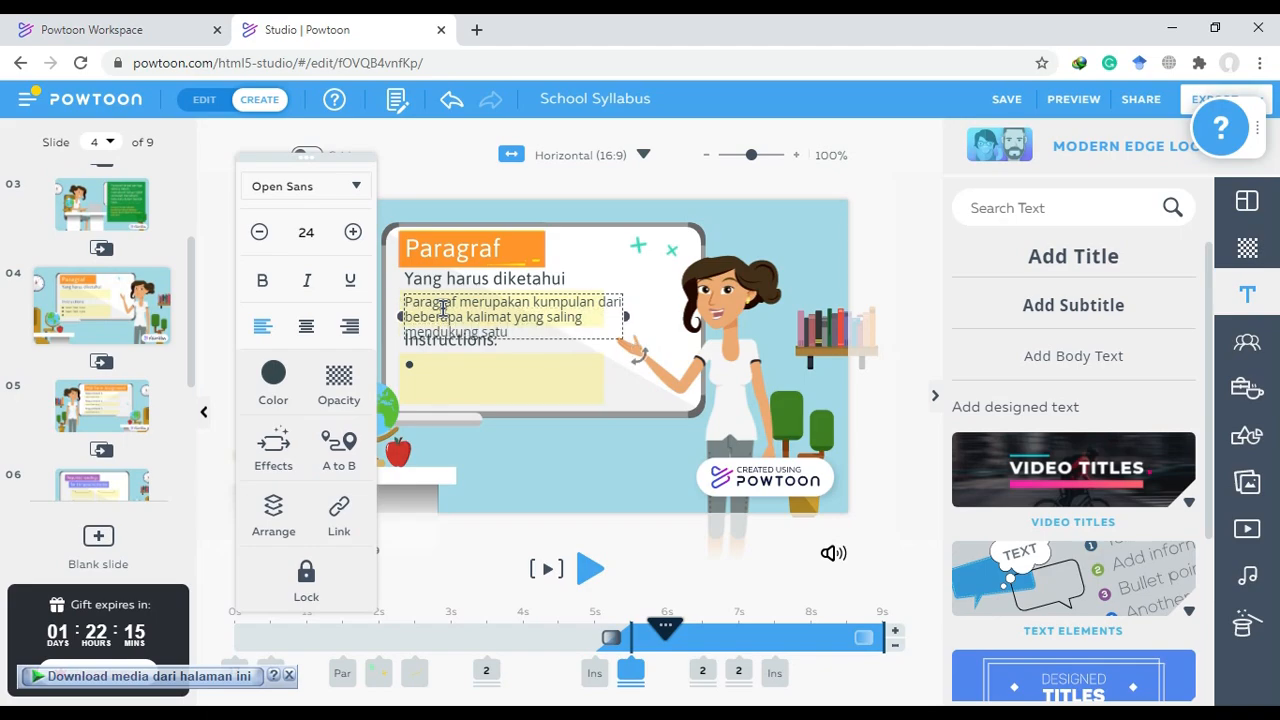
pyautogui.write(' sama lain.')
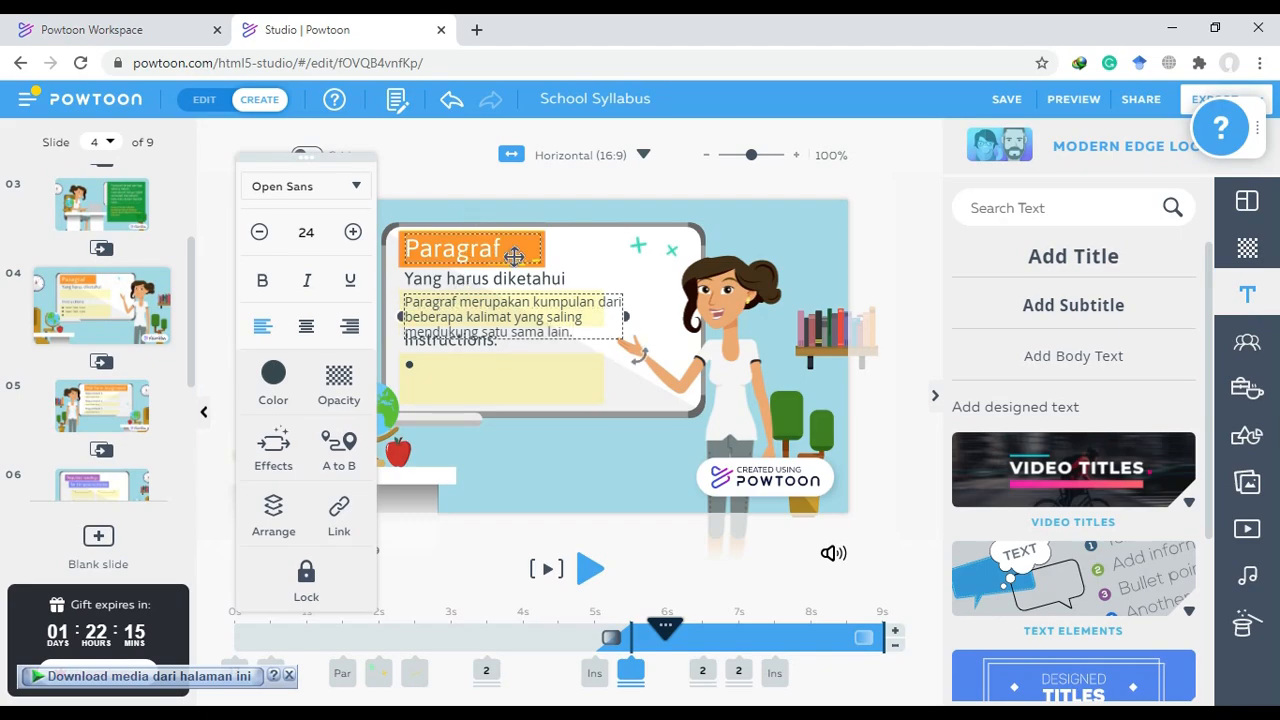
# Set the paragraph definition's font size to 18 and narrow its text box to the width of the yellow box
pyautogui.click(306, 231)
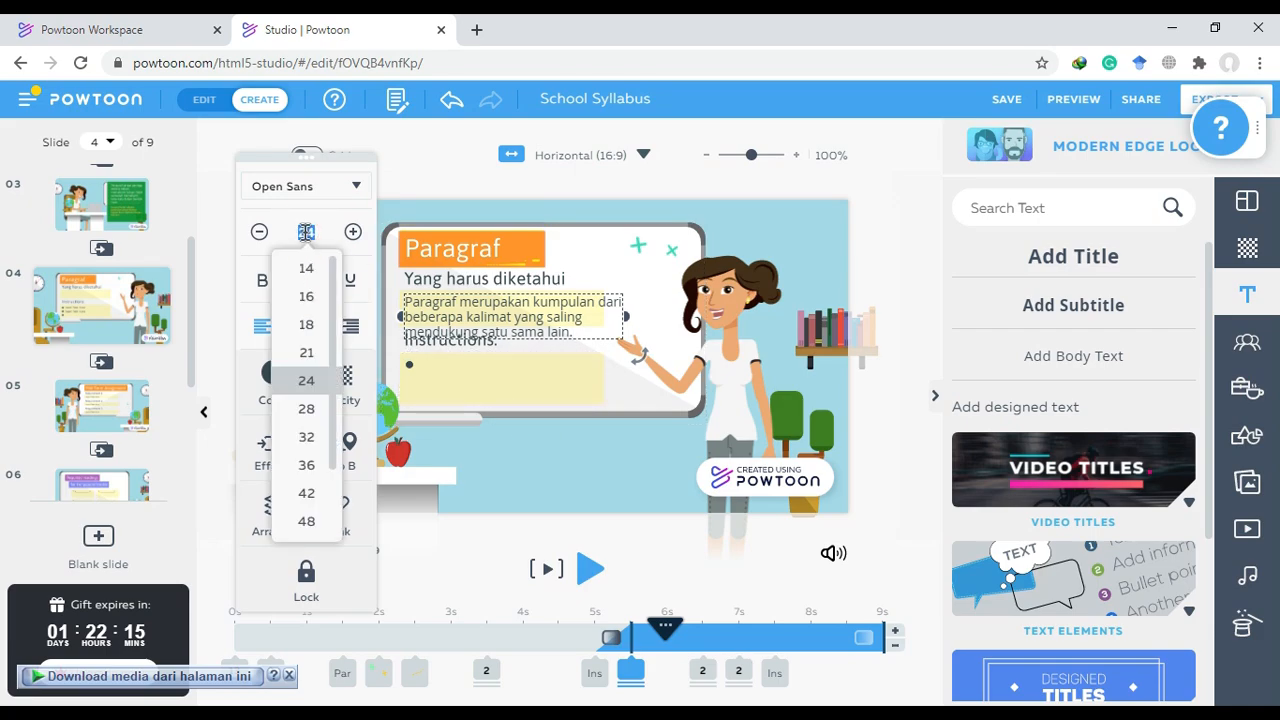
pyautogui.click(306, 325)
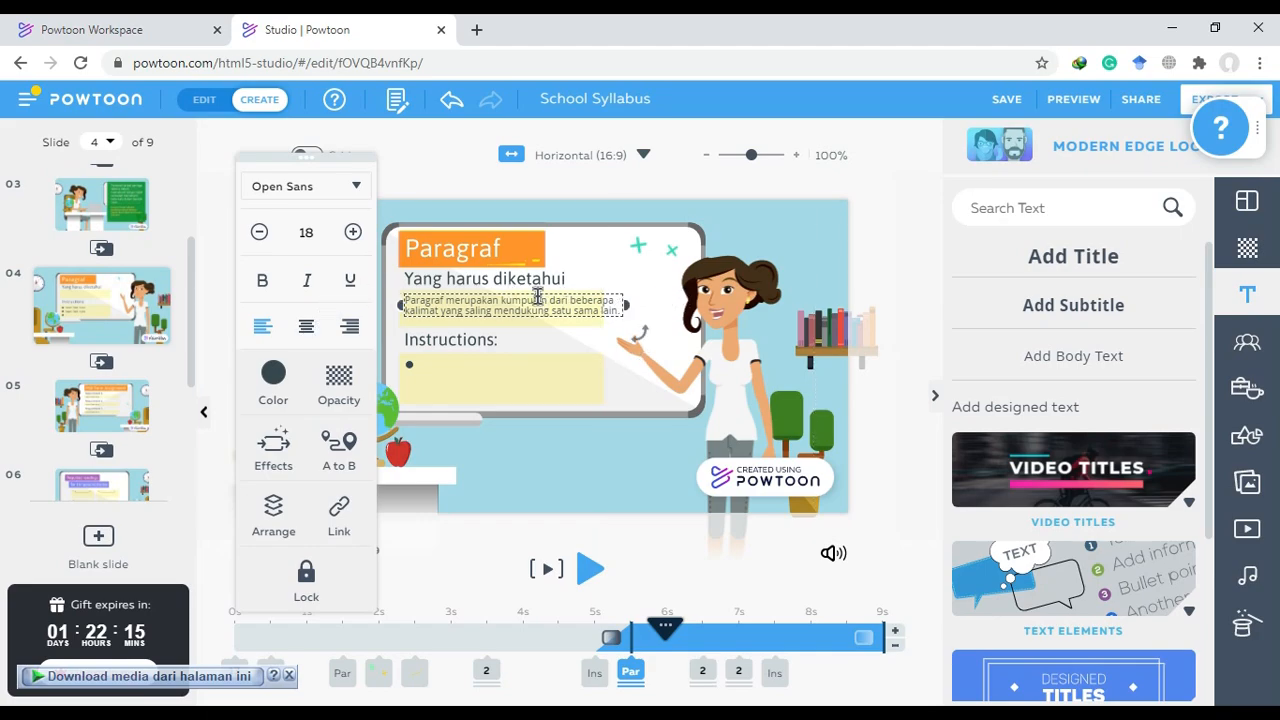
pyautogui.click(627, 305)
pyautogui.moveTo(627, 305)
pyautogui.mouseDown()
pyautogui.moveTo(592, 303)
pyautogui.moveTo(606, 303)
pyautogui.mouseUp()
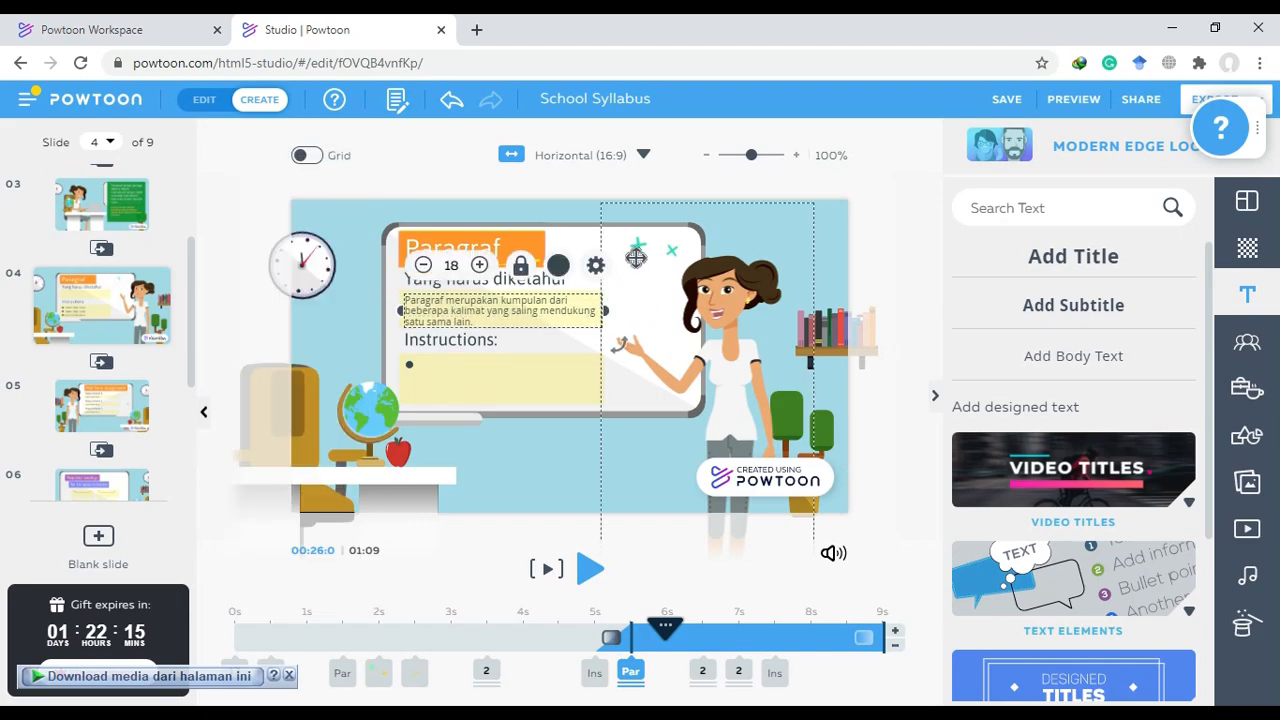
pyautogui.click(491, 356)
pyautogui.click(492, 354)
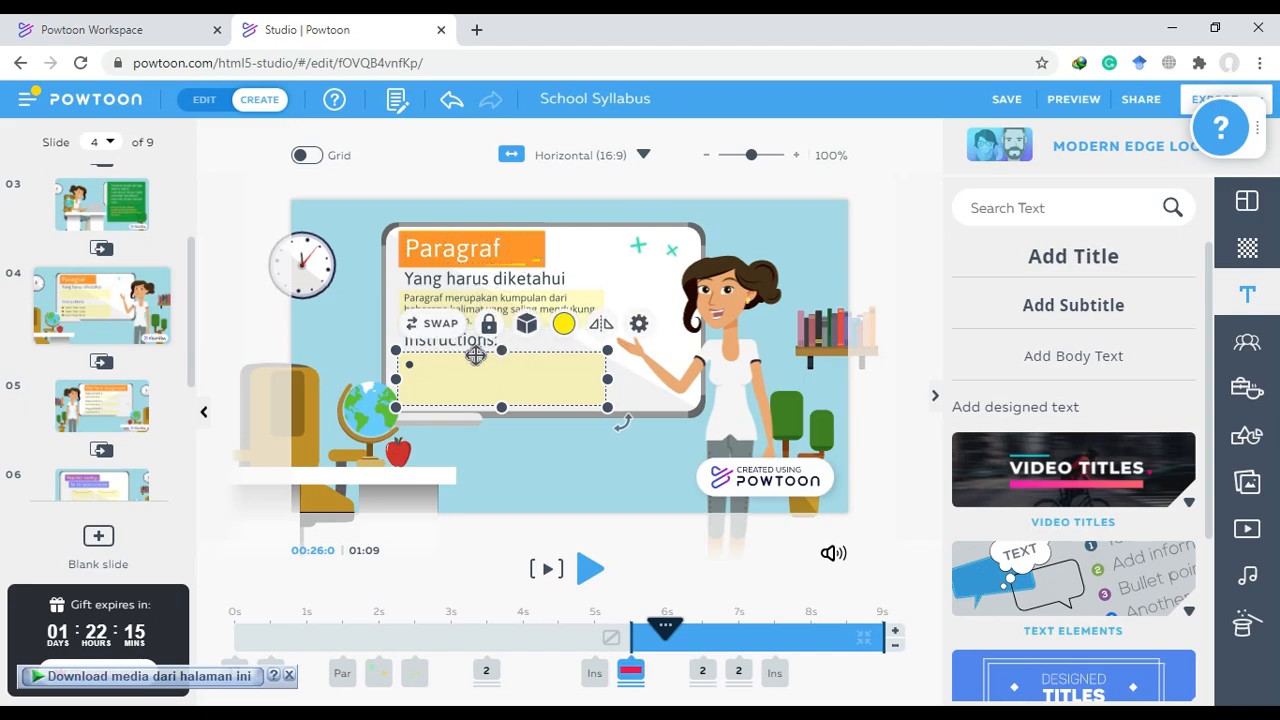
pyautogui.click(480, 338)
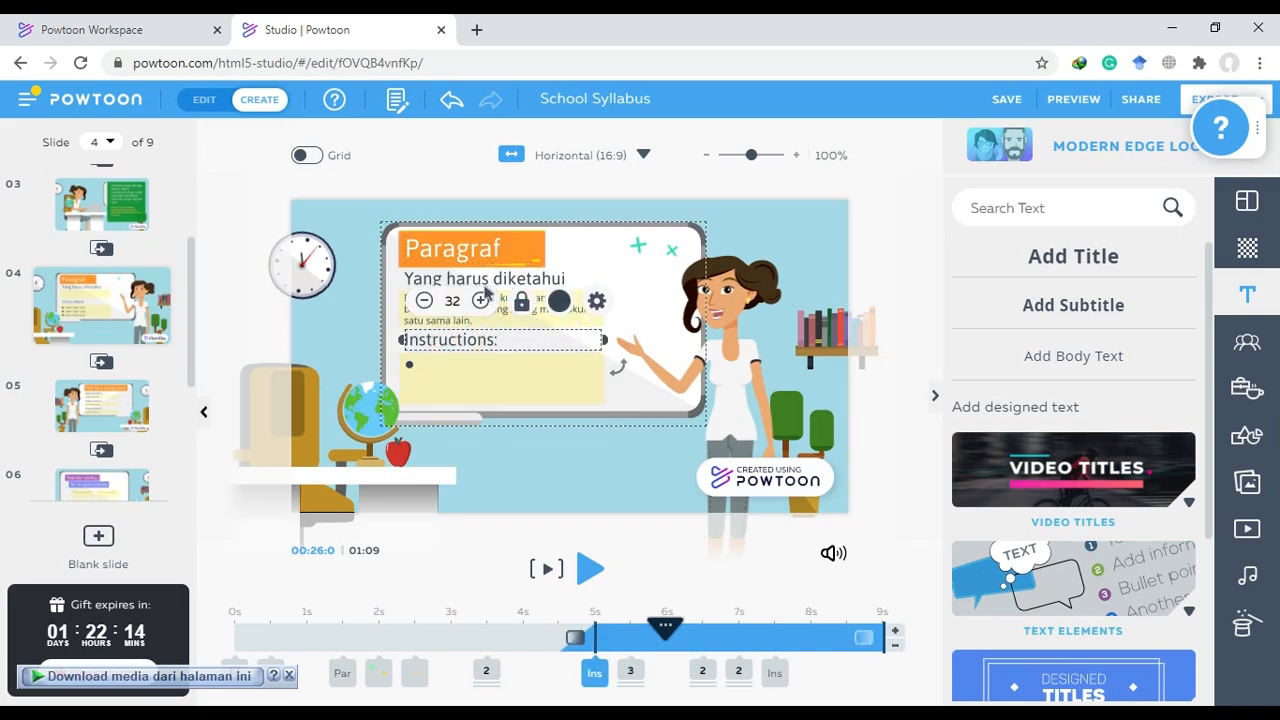
pyautogui.click(512, 318)
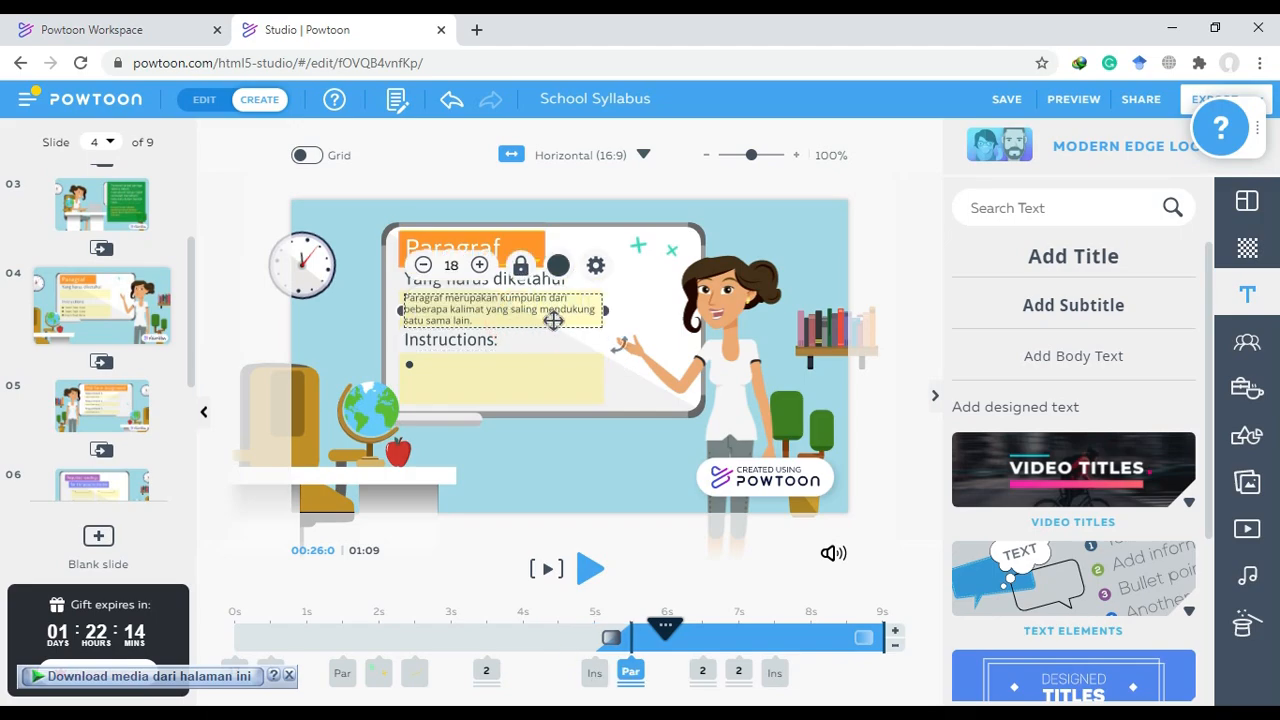
pyautogui.click(511, 369)
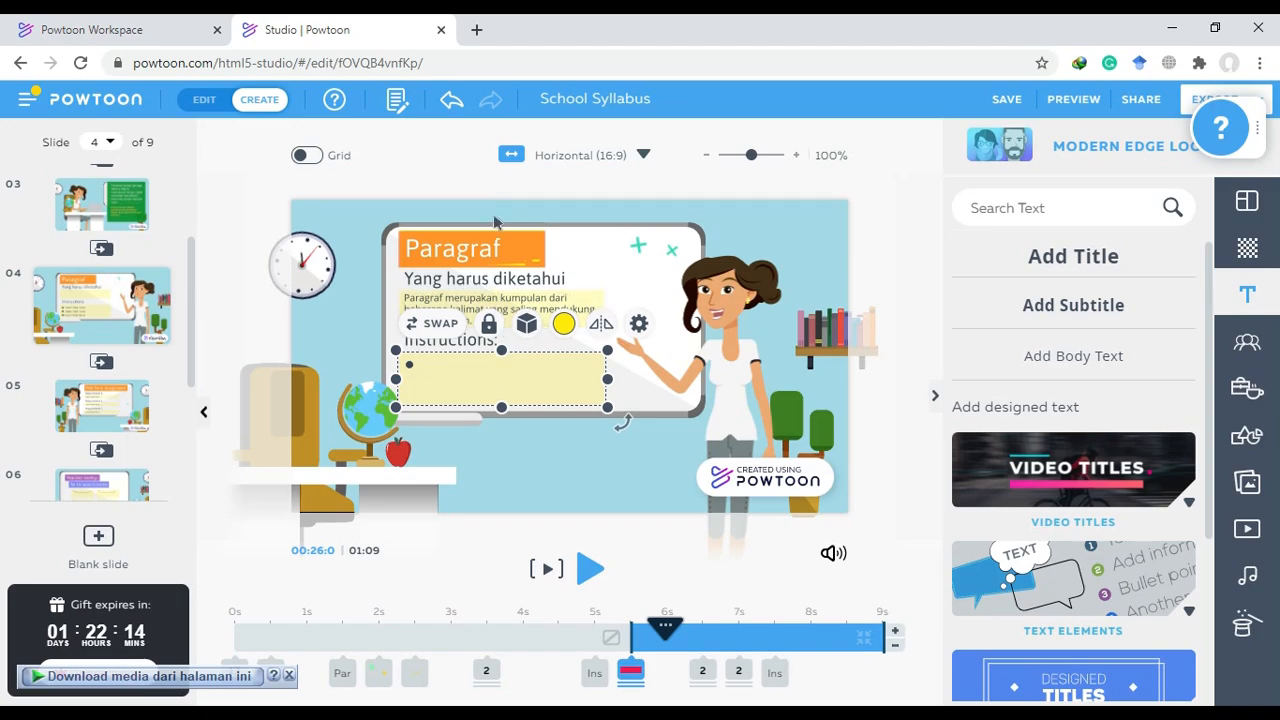
pyautogui.click(574, 264)
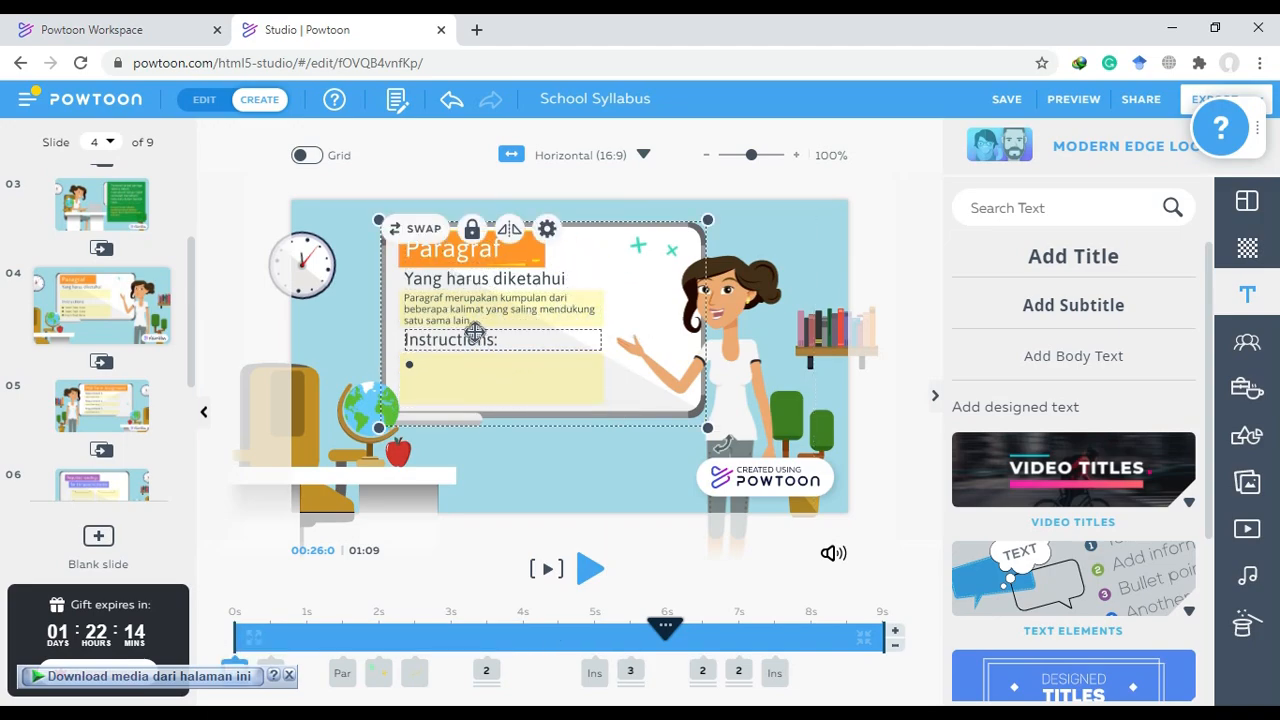
# Replace the "Instructions:" heading above the lower yellow box with "dengan aturan"
pyautogui.click(474, 340)
pyautogui.doubleClick(600, 344)
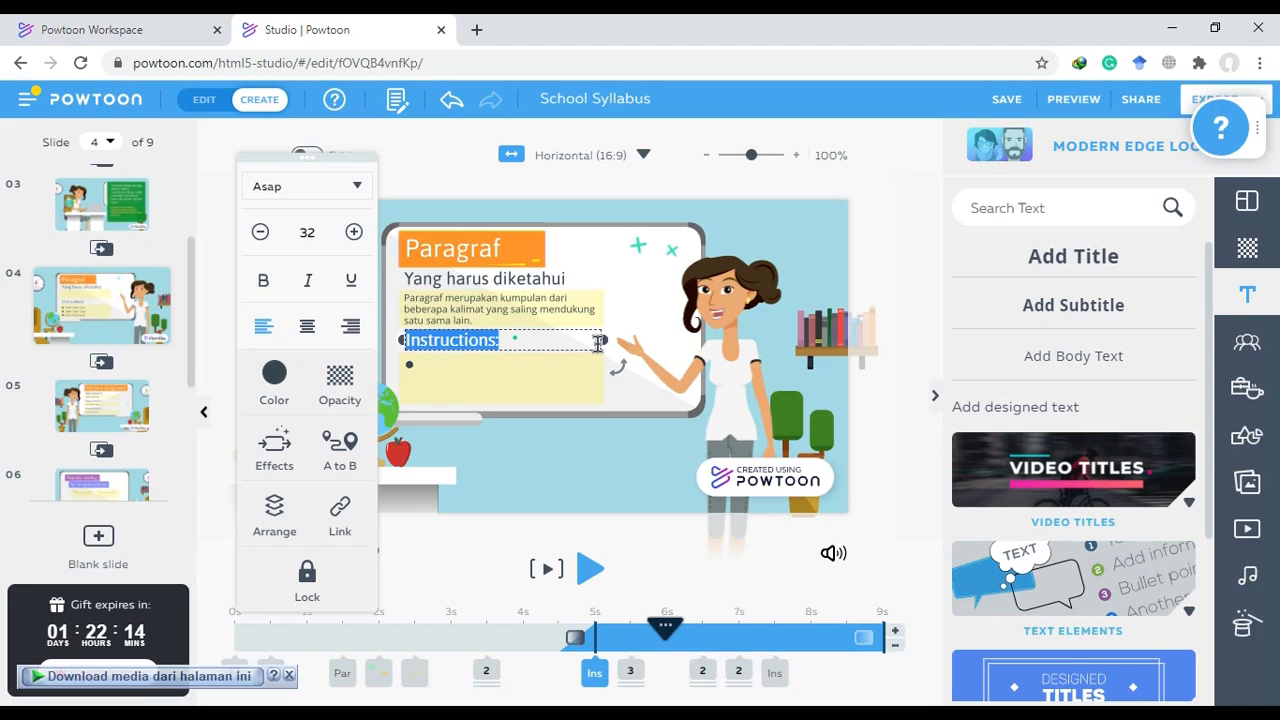
pyautogui.write('dengan aturan')
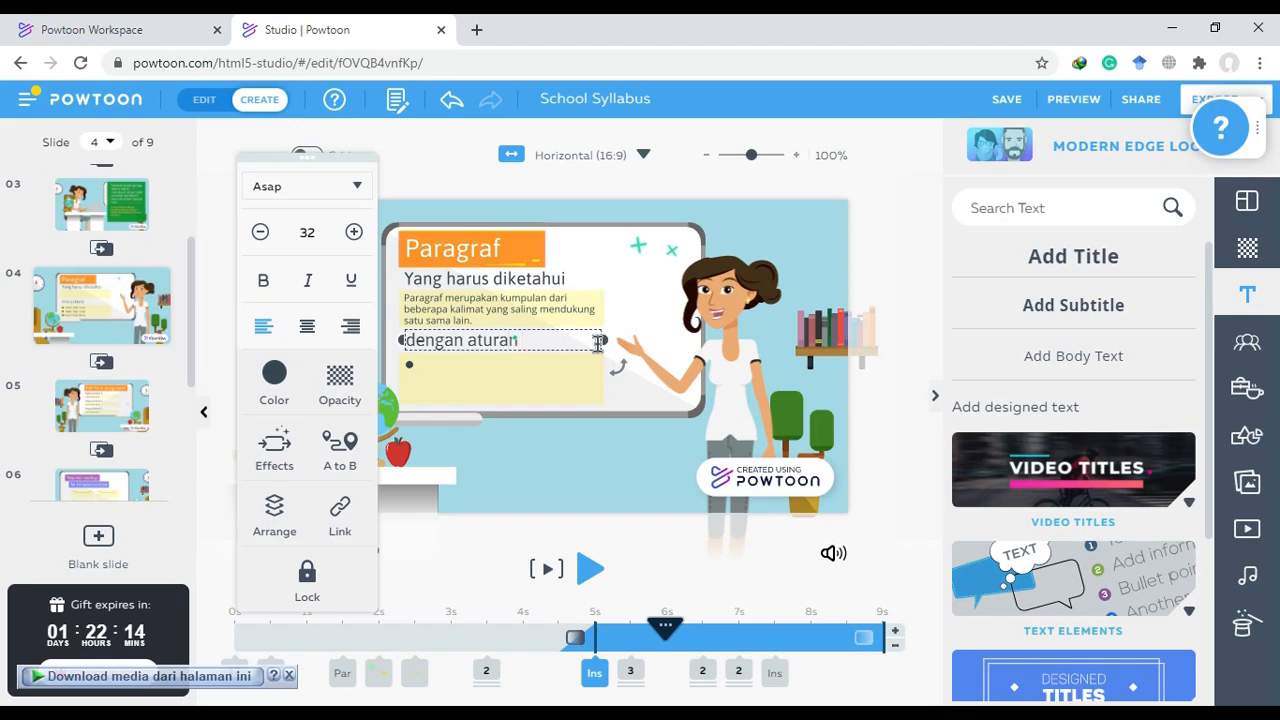
# Delete the lower yellow box on the whiteboard and undo its removal
pyautogui.click(477, 362)
pyautogui.click(445, 365)
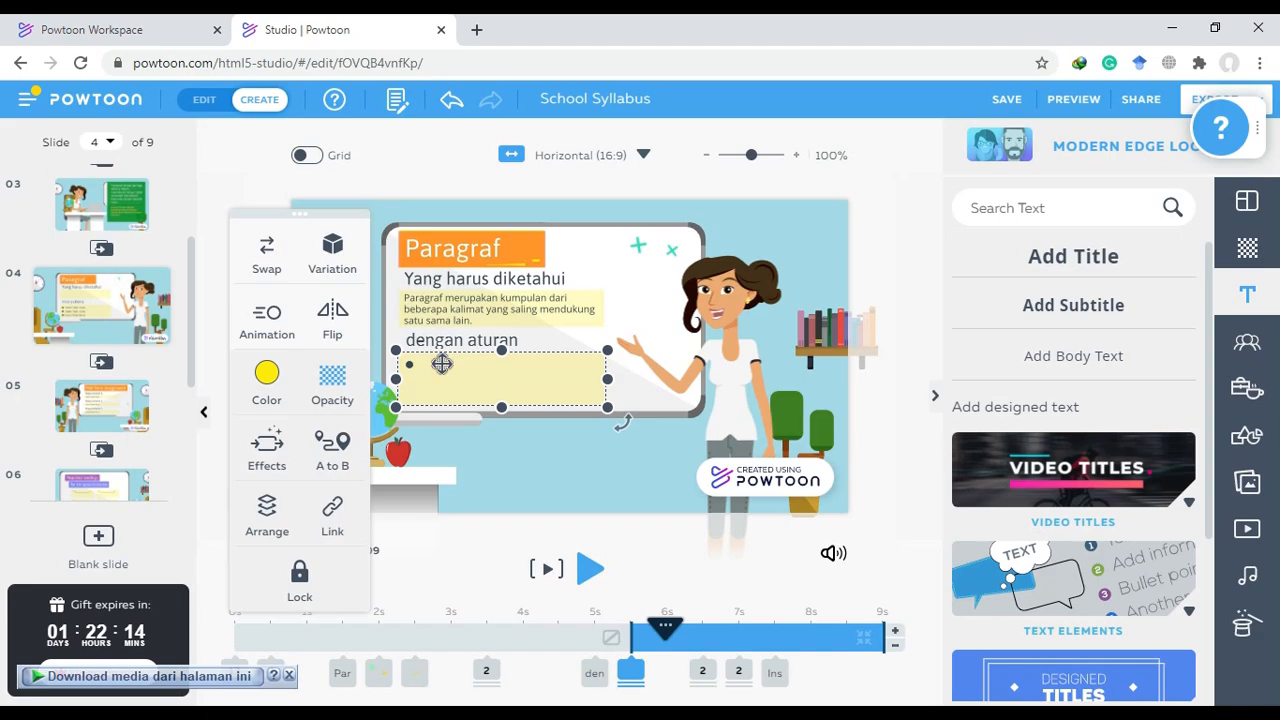
pyautogui.doubleClick(442, 364)
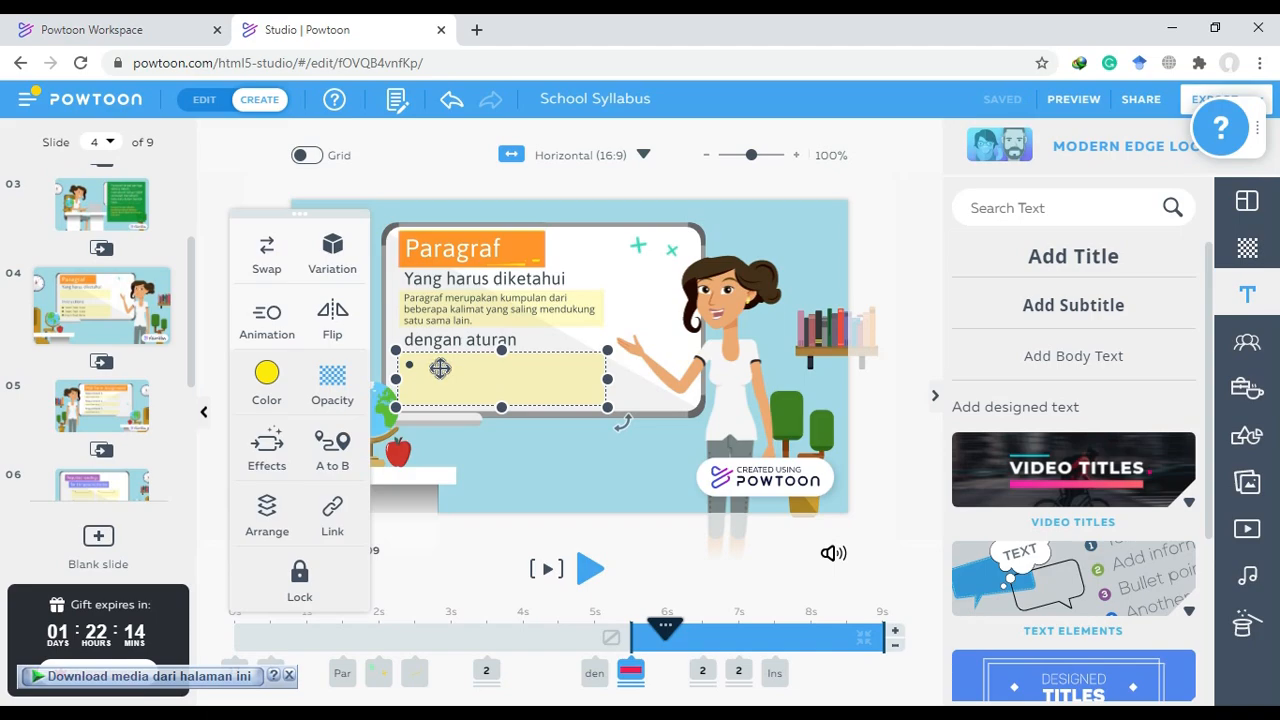
pyautogui.doubleClick(420, 364)
pyautogui.doubleClick(425, 365)
pyautogui.click(415, 365)
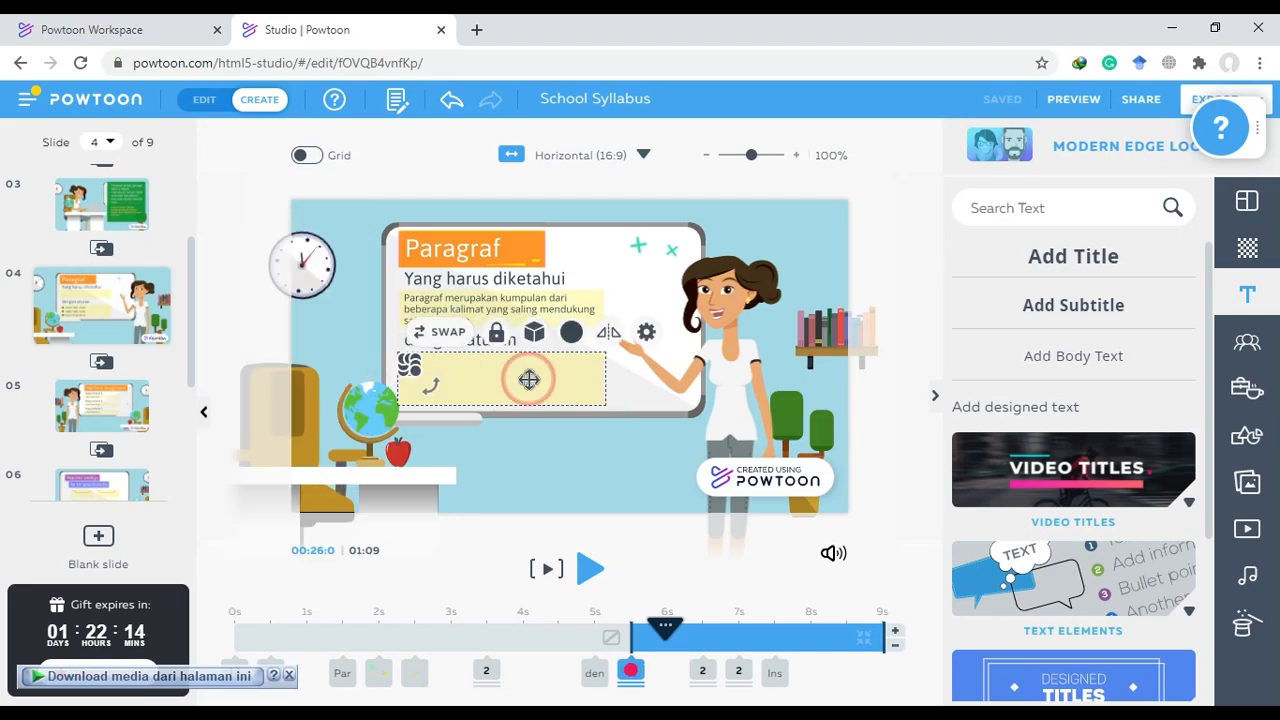
pyautogui.click(523, 376)
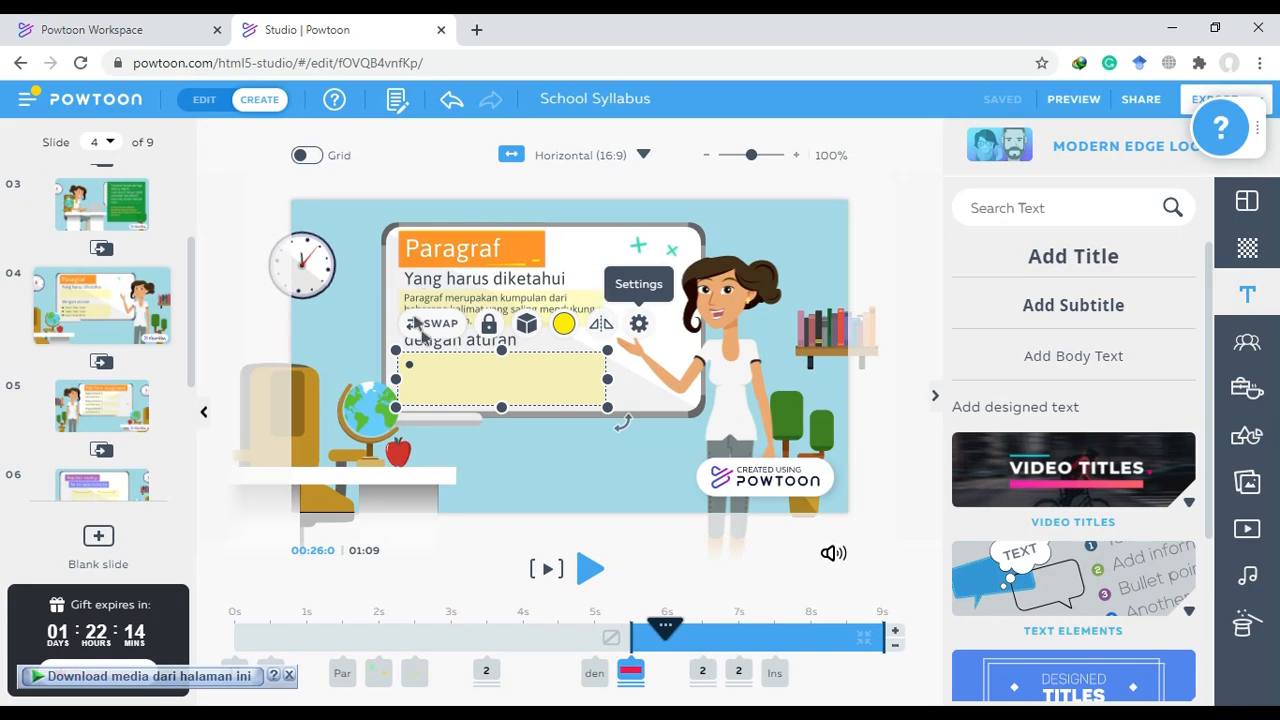
pyautogui.press('Delete')
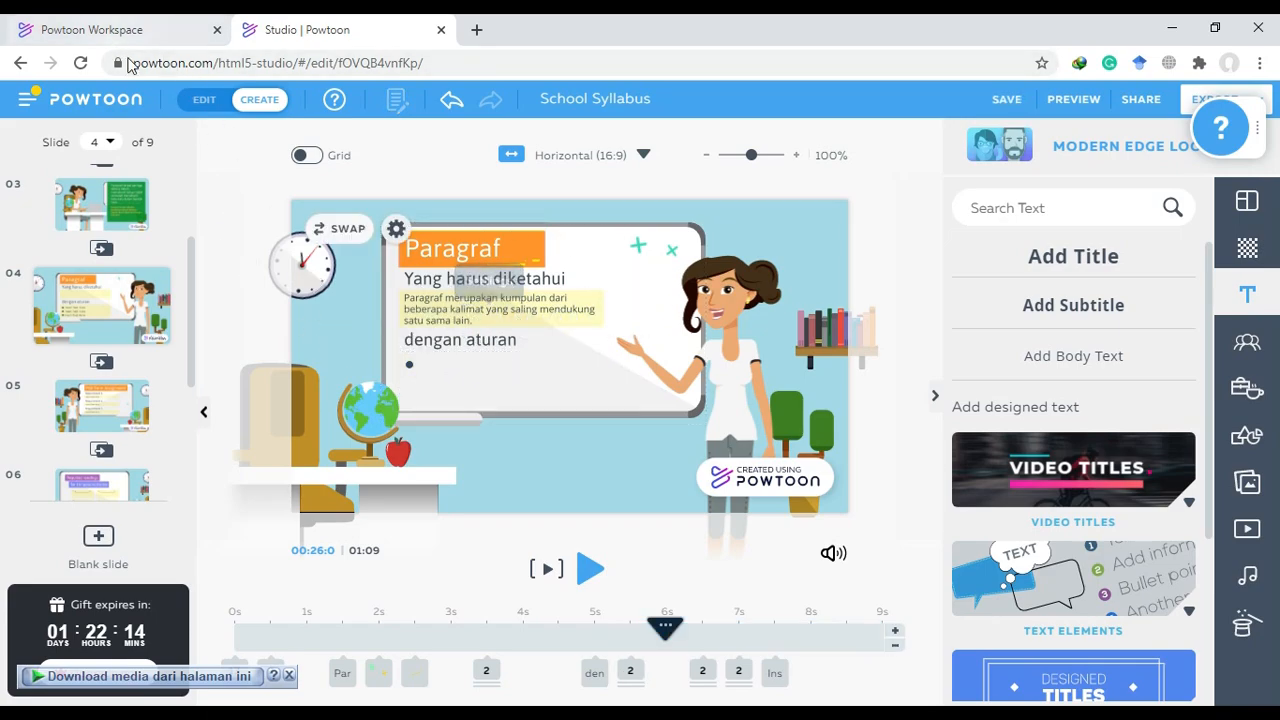
pyautogui.click(450, 101)
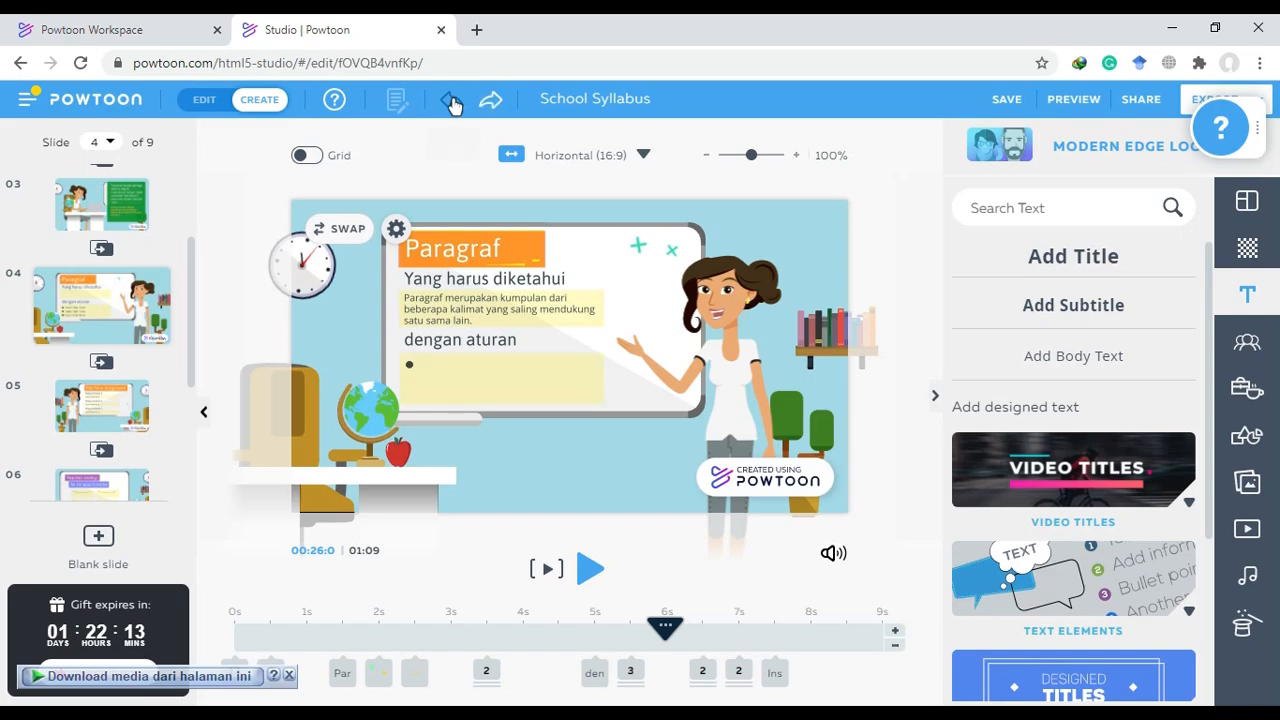
# Add a body text to the slide and delete it again
pyautogui.click(1068, 360)
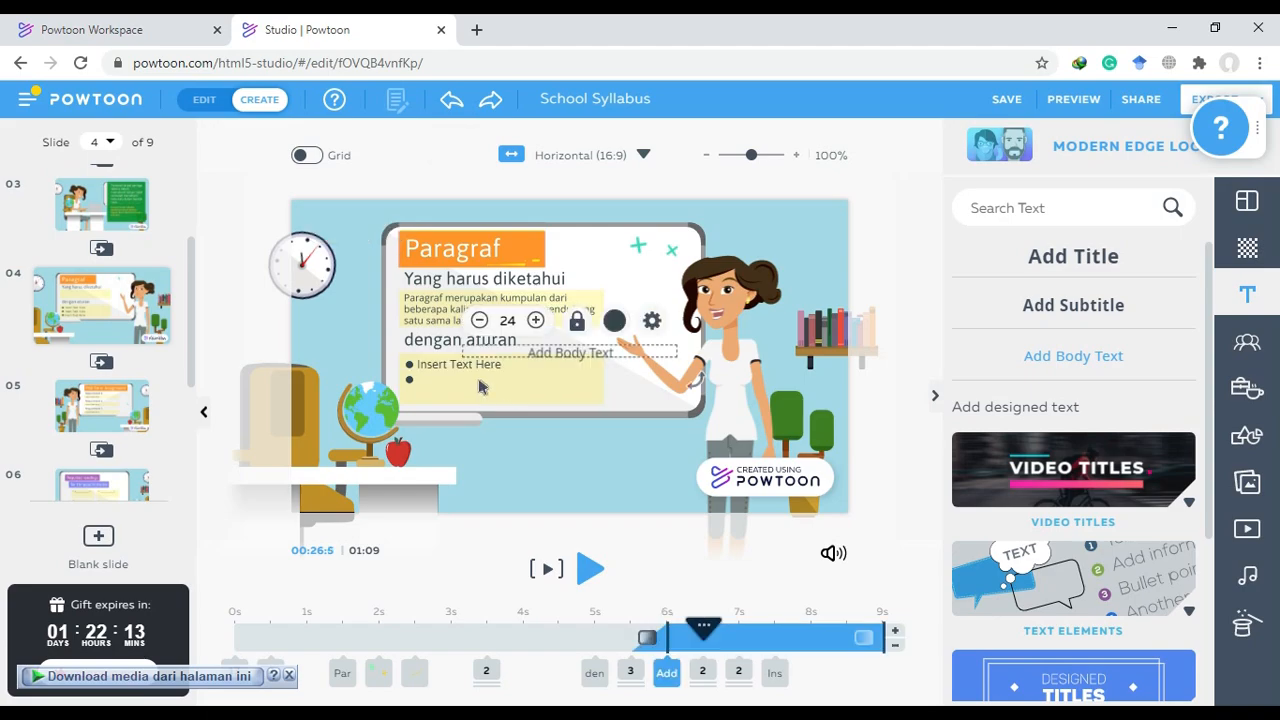
pyautogui.click(614, 358)
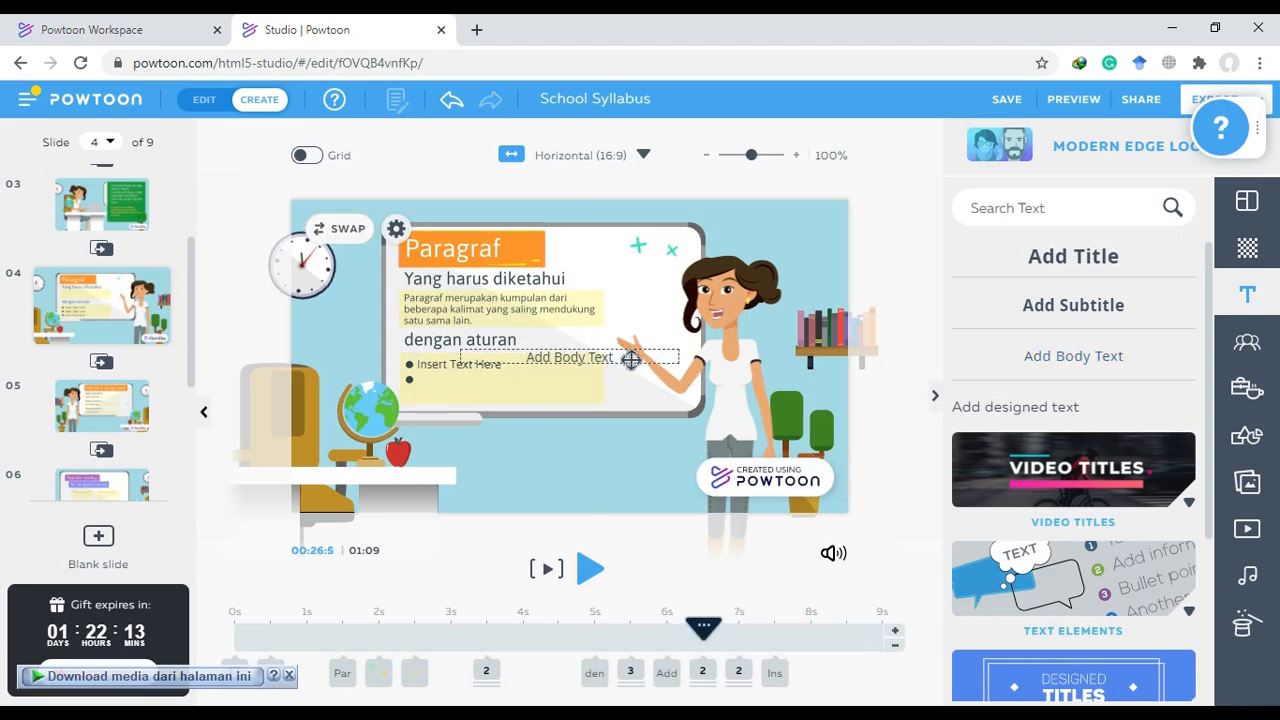
pyautogui.click(631, 358)
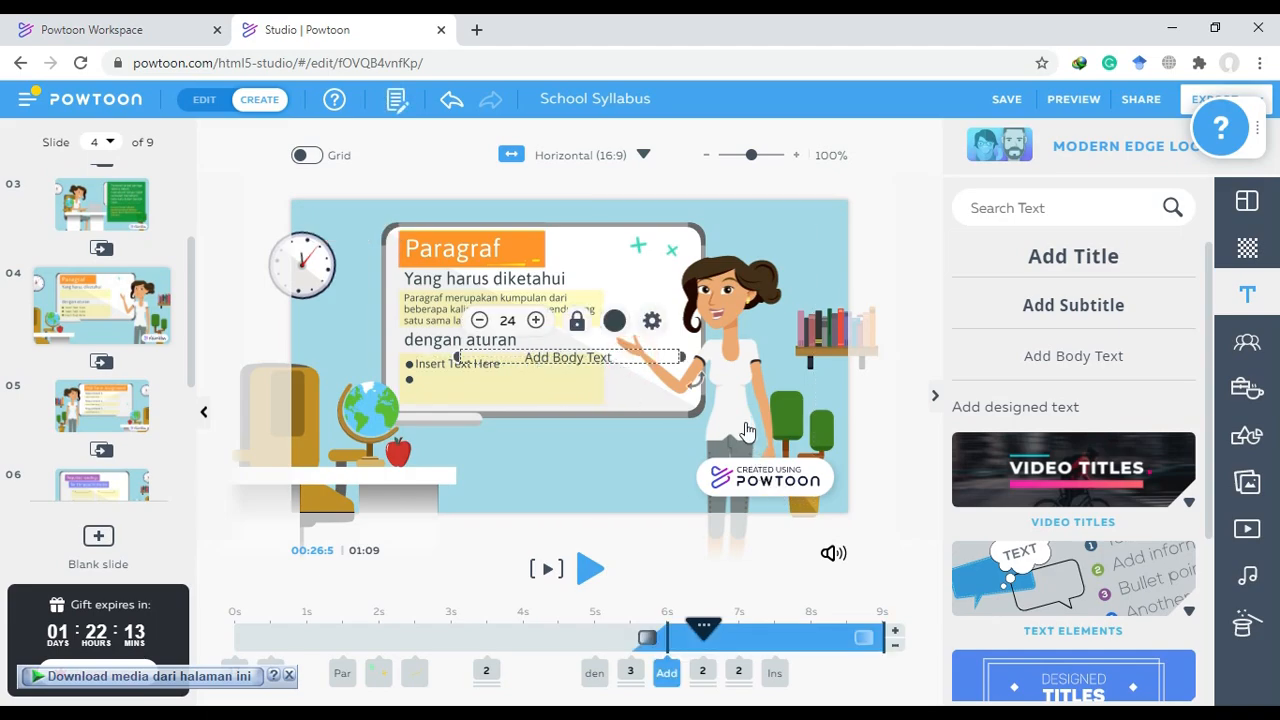
pyautogui.press('Delete')
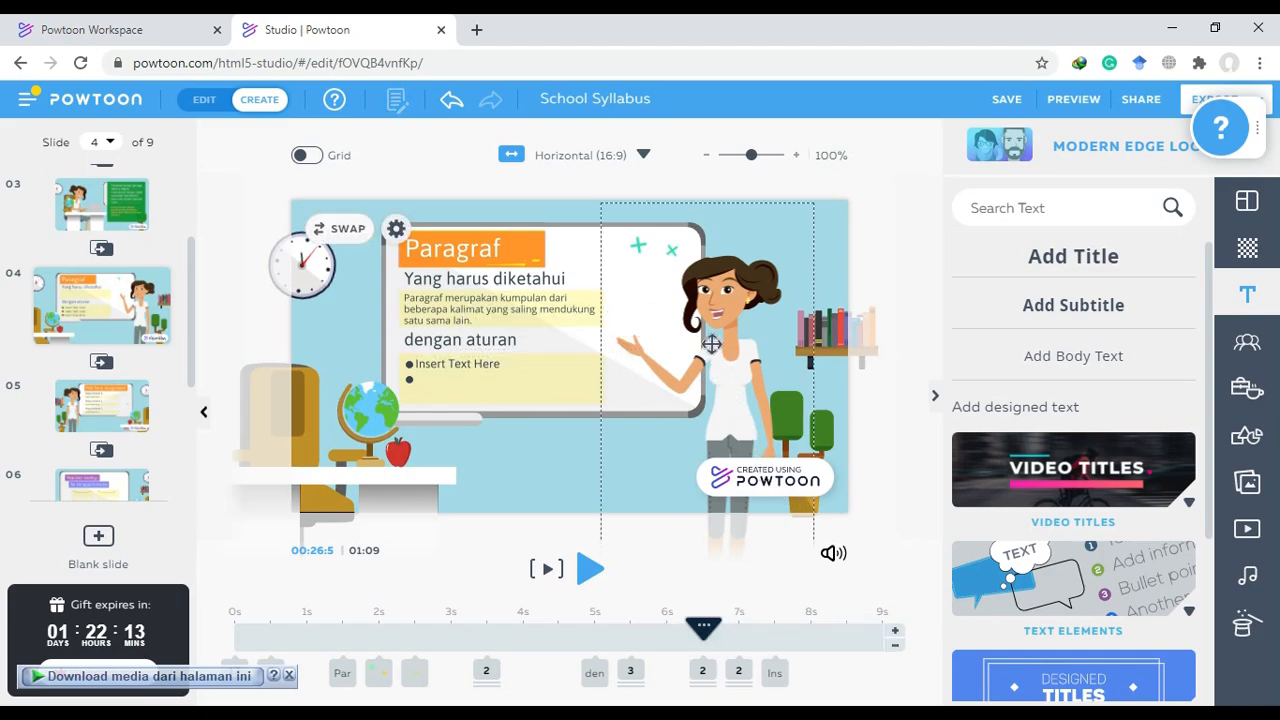
# Replace the first bullet's placeholder in the lower yellow box with "hanya satu kalimat utama"
pyautogui.click(470, 366)
pyautogui.doubleClick(507, 362)
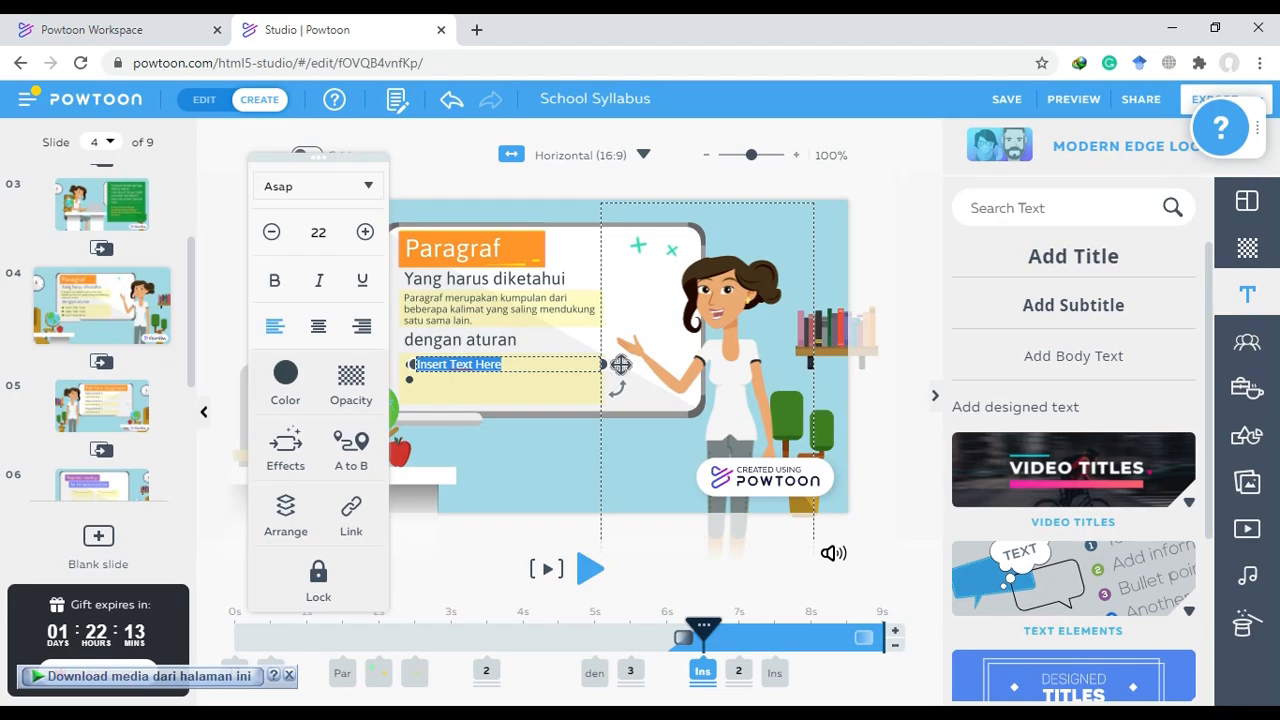
pyautogui.write('hanya satu kalimat utama')
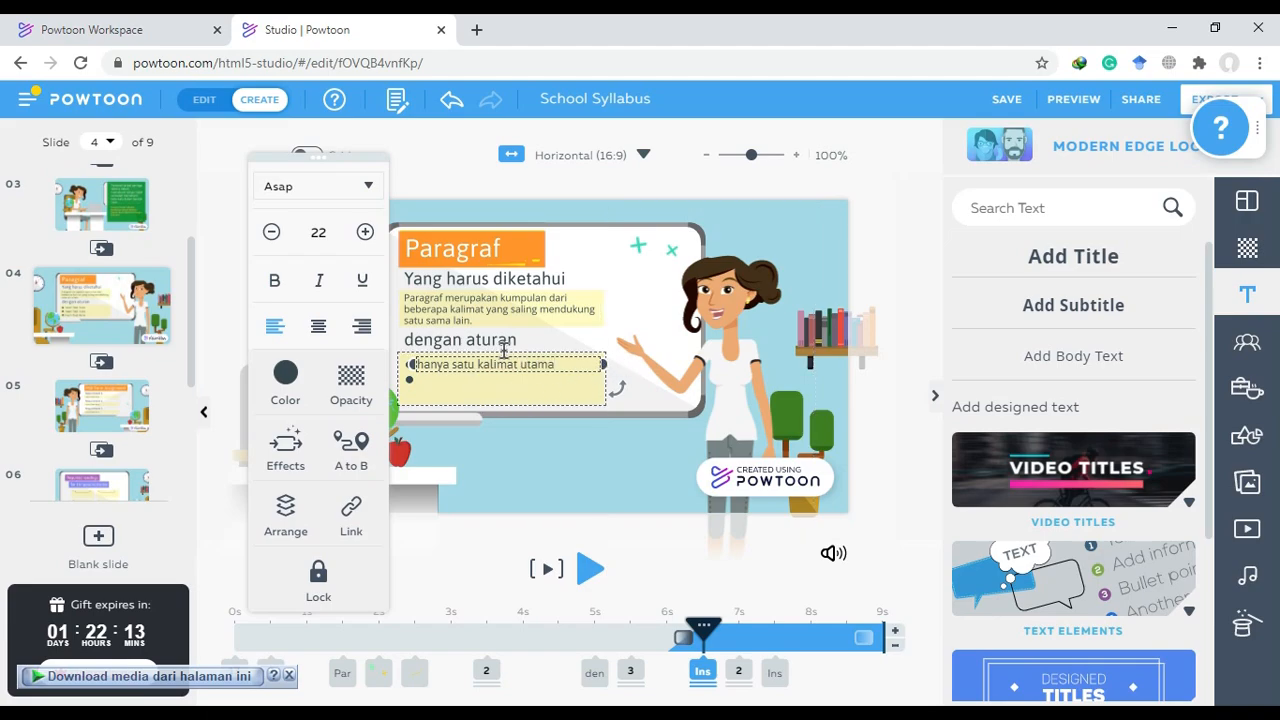
pyautogui.click(427, 377)
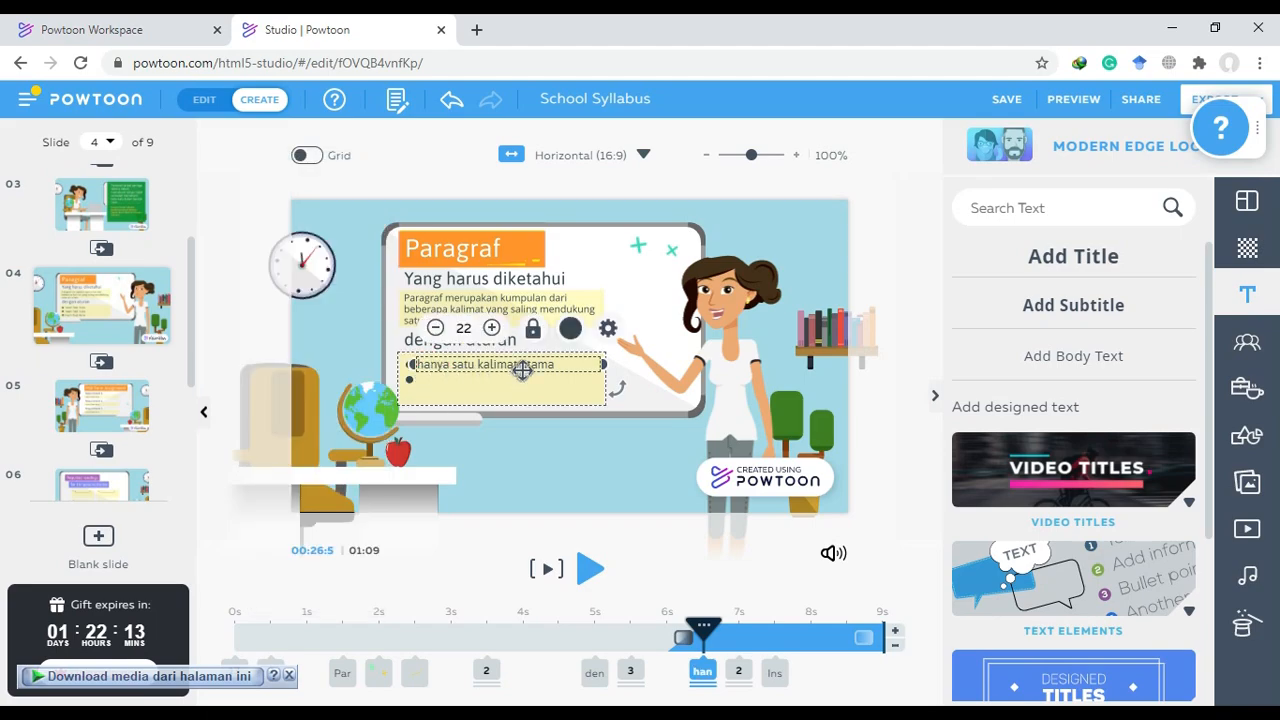
pyautogui.click(487, 535)
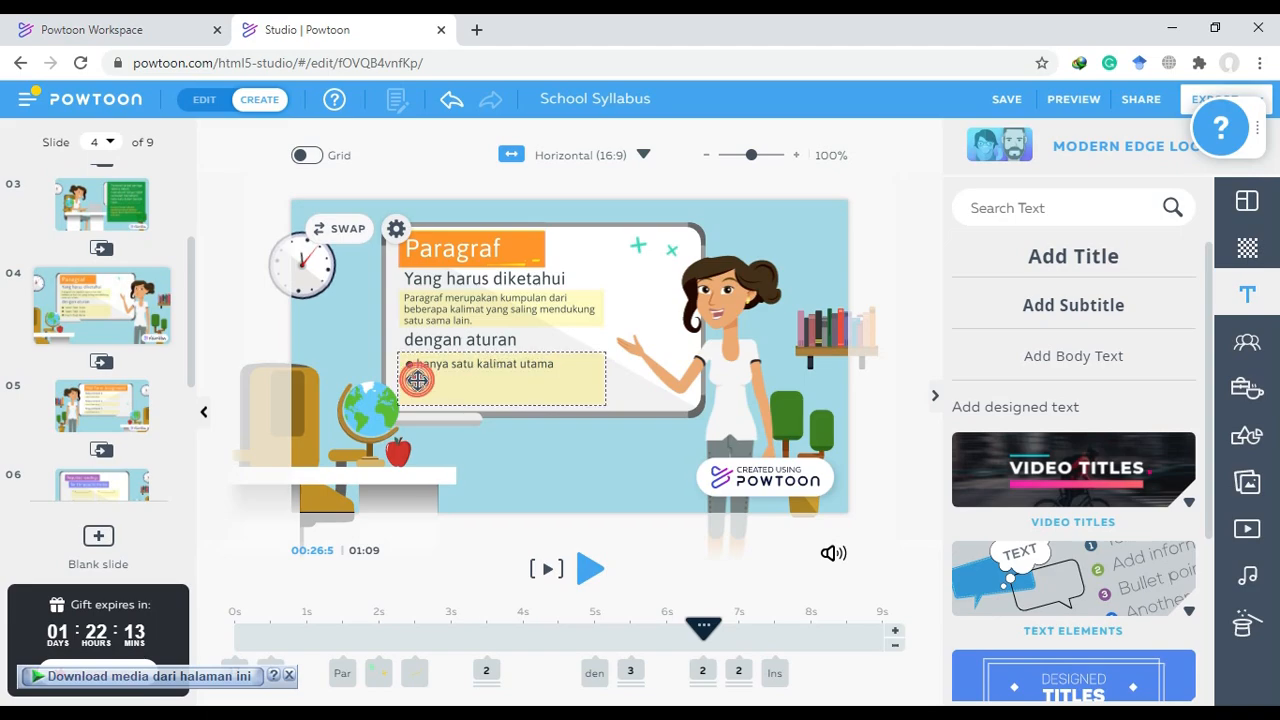
# Add a new body text and move it beside the third bullet in the lower yellow box
pyautogui.click(423, 369)
pyautogui.click(1058, 354)
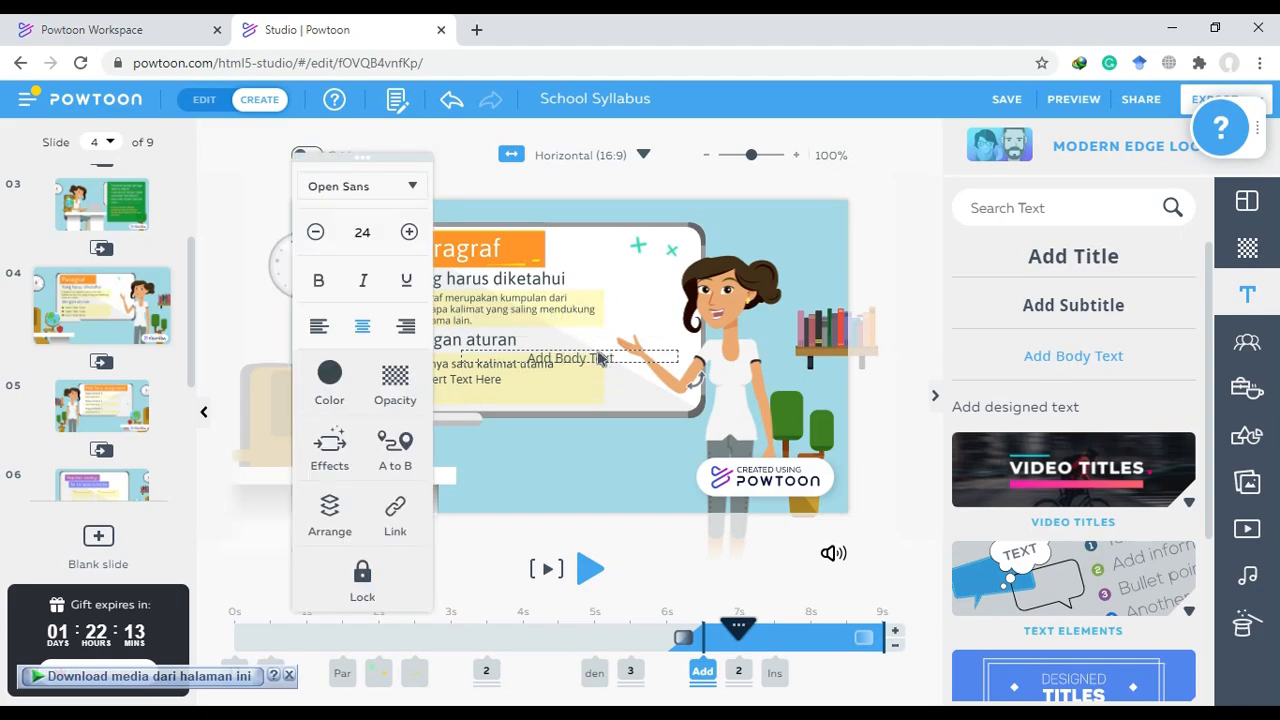
pyautogui.click(598, 348)
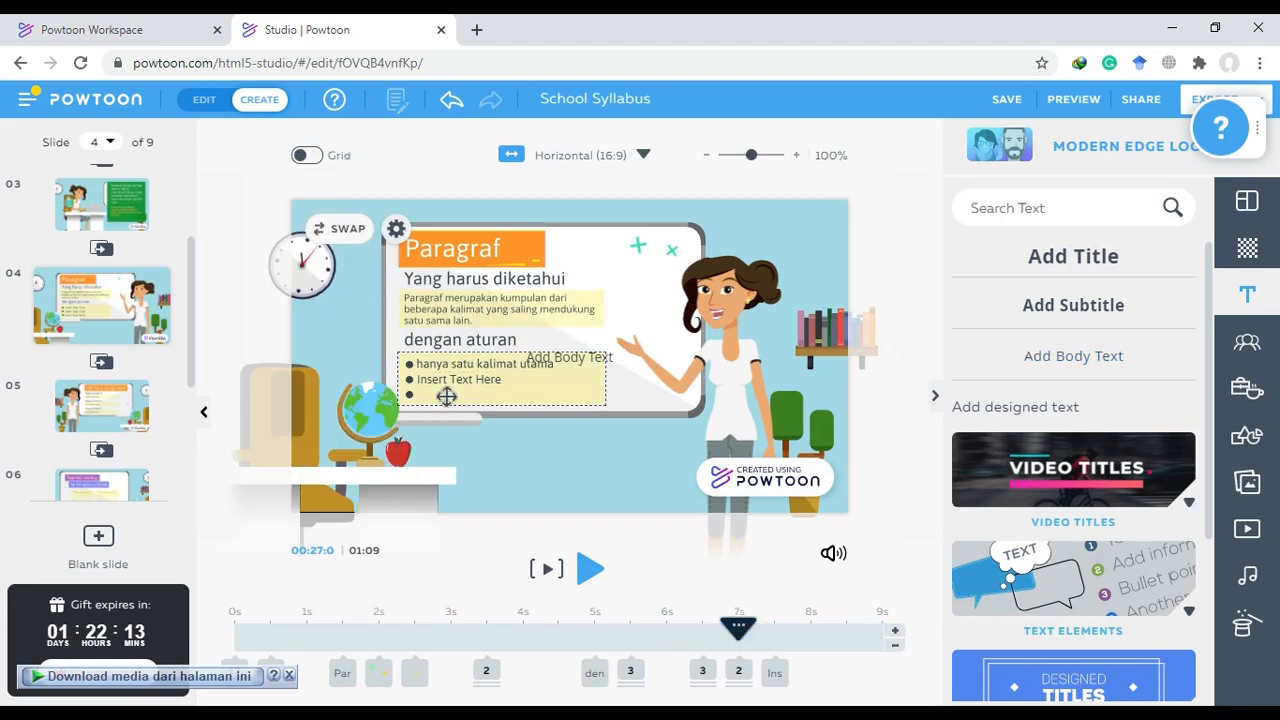
pyautogui.click(572, 362)
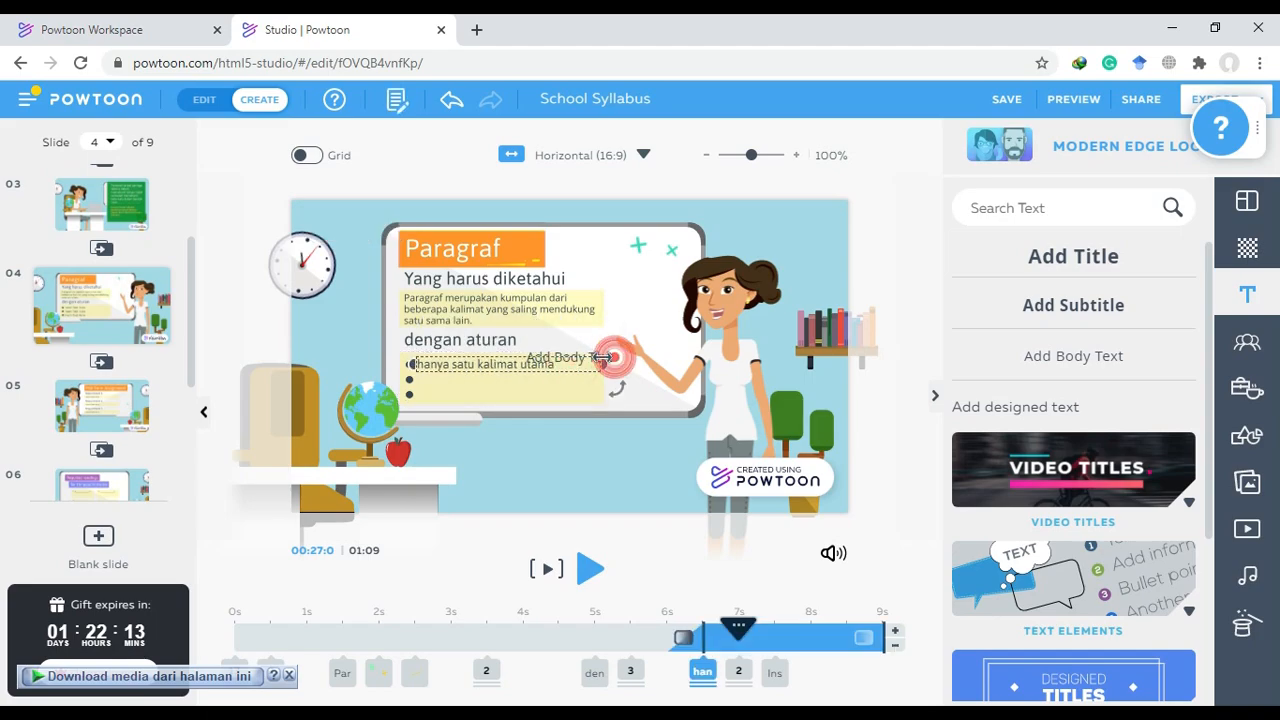
pyautogui.doubleClick(550, 362)
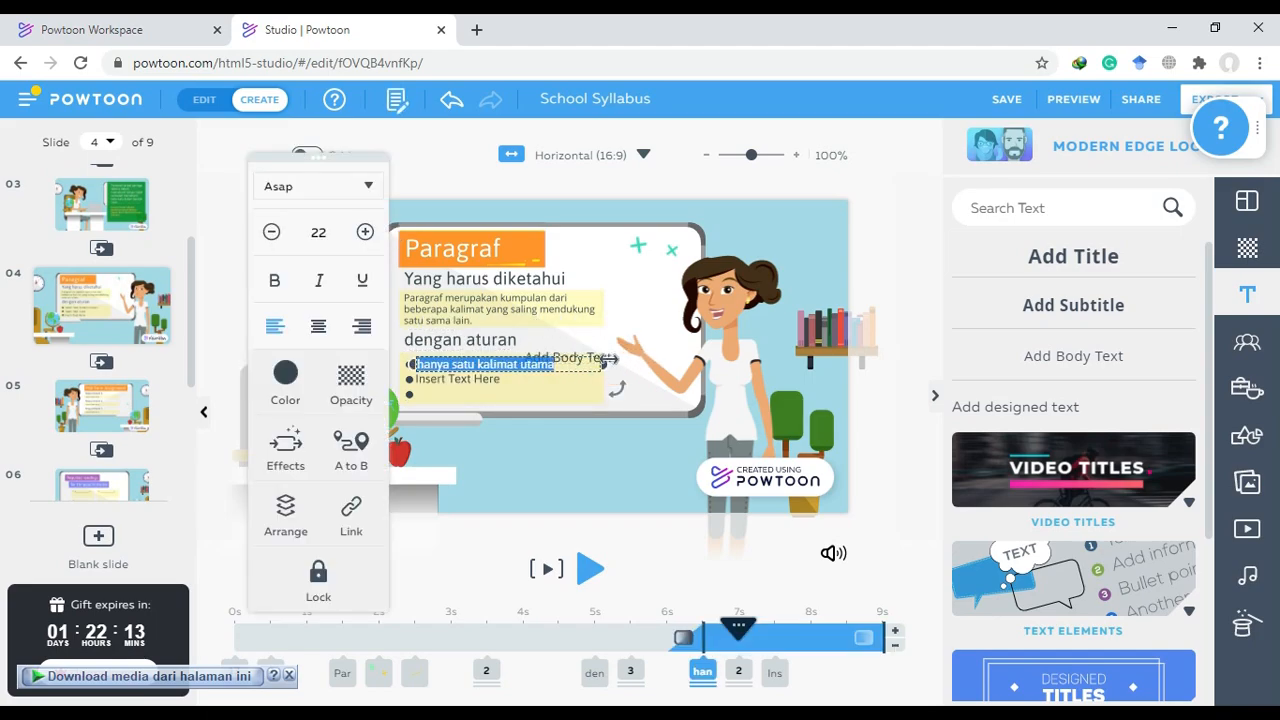
pyautogui.click(603, 360)
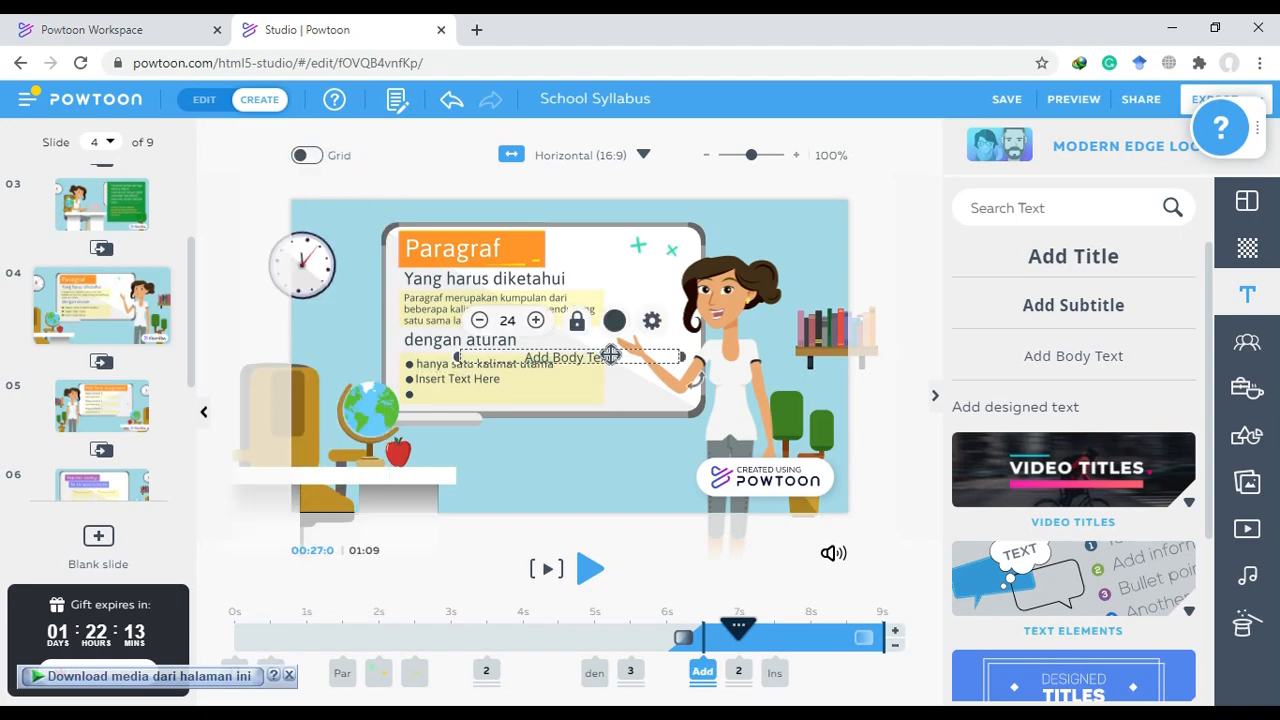
pyautogui.moveTo(601, 363); pyautogui.dragTo(564, 395)
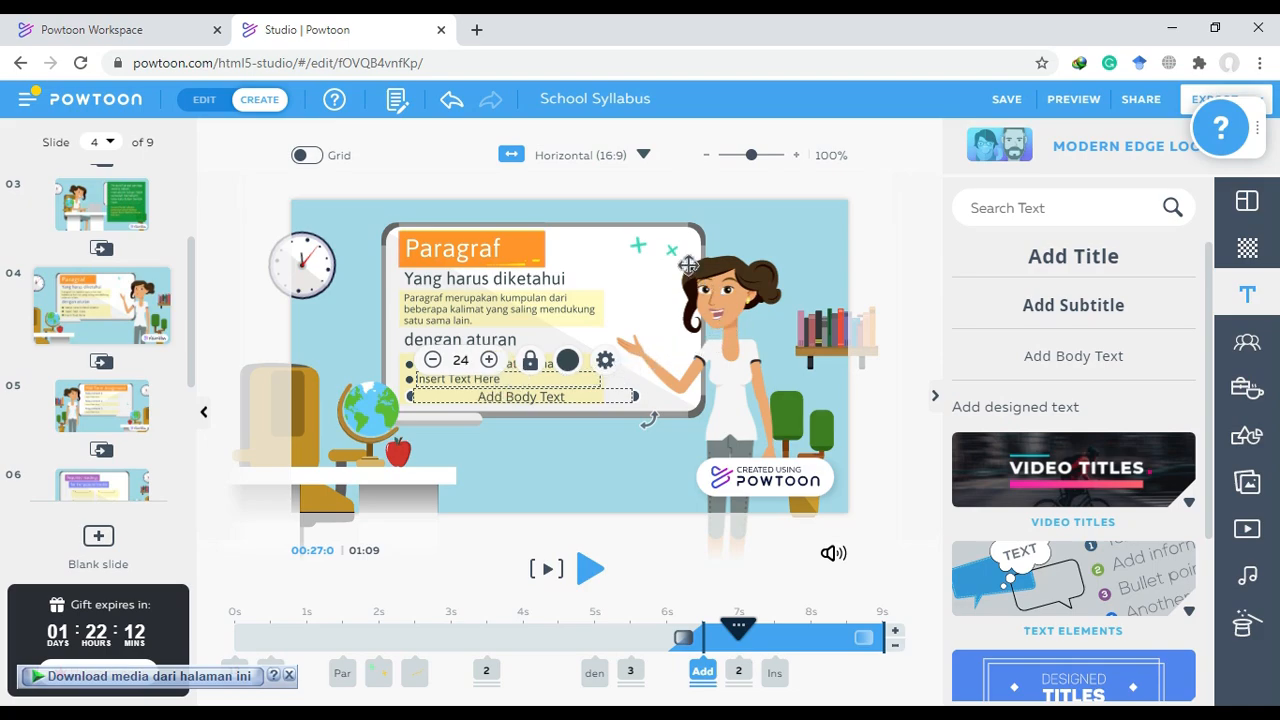
# Replace the second bullet's placeholder with "beberapa kalimat penjelas", then move that text below the whiteboard and lock it
pyautogui.doubleClick(570, 373)
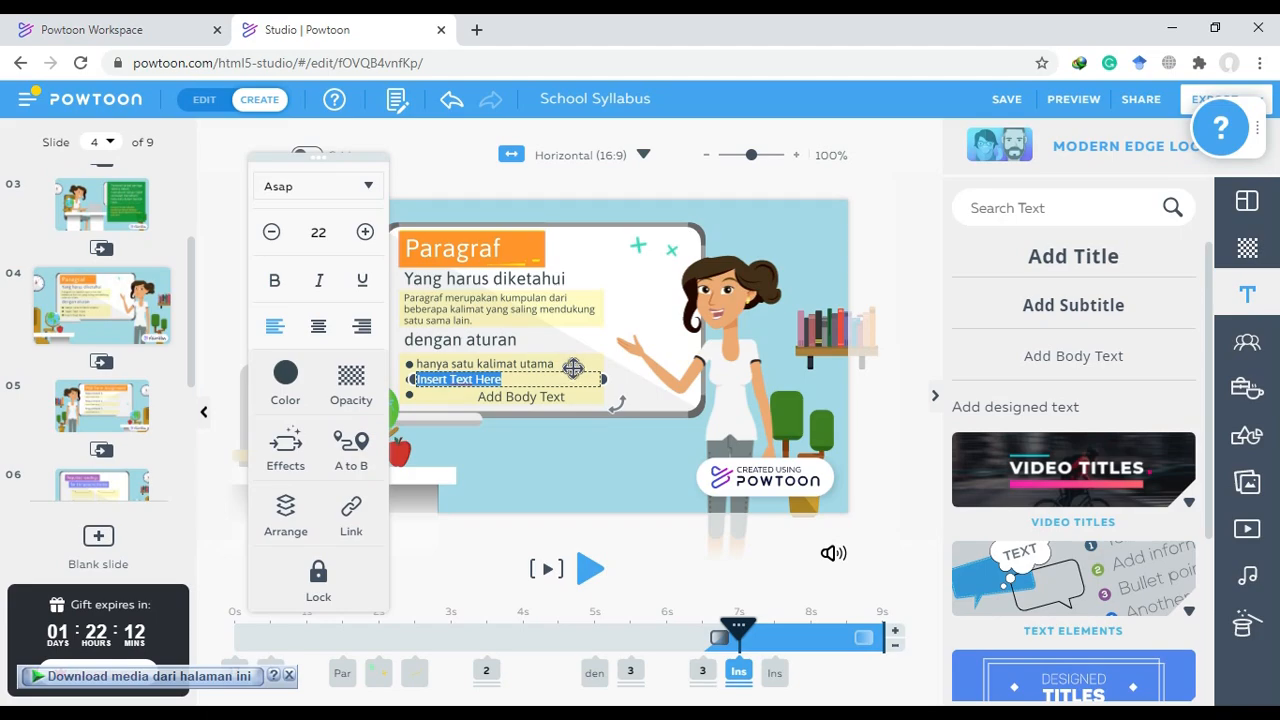
pyautogui.write('beberapa kalimat penjelas')
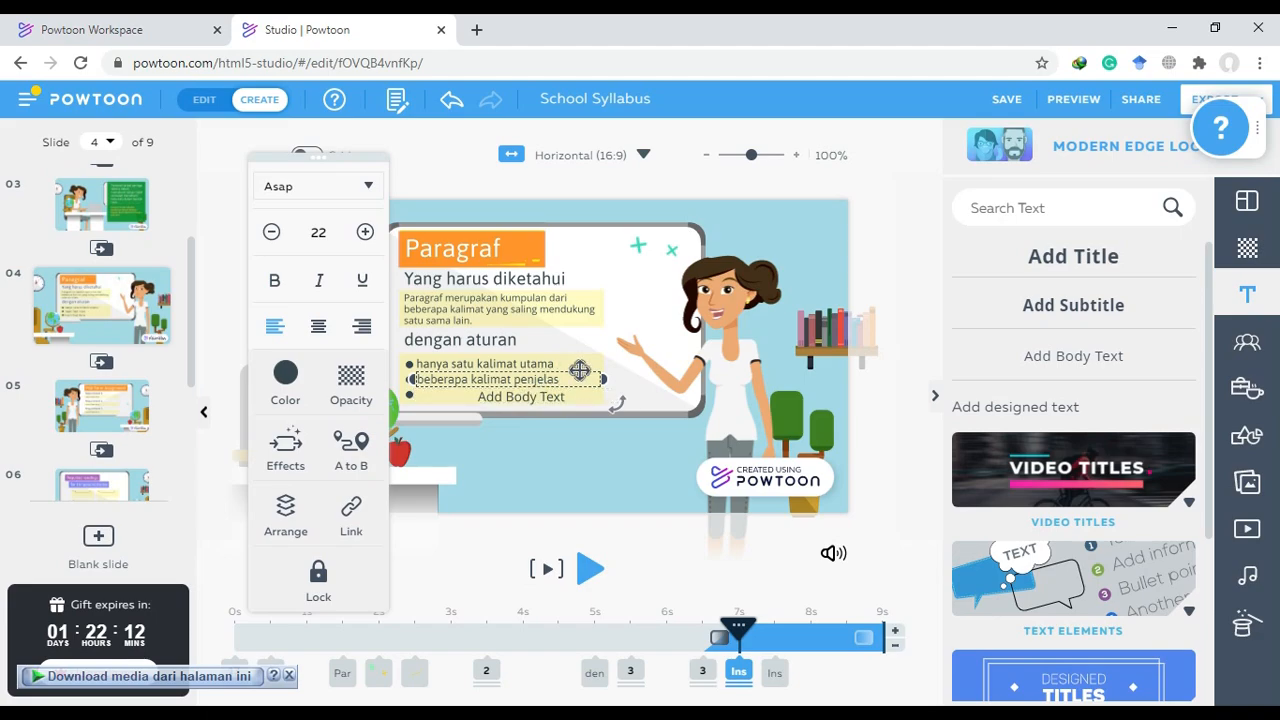
pyautogui.click(580, 371)
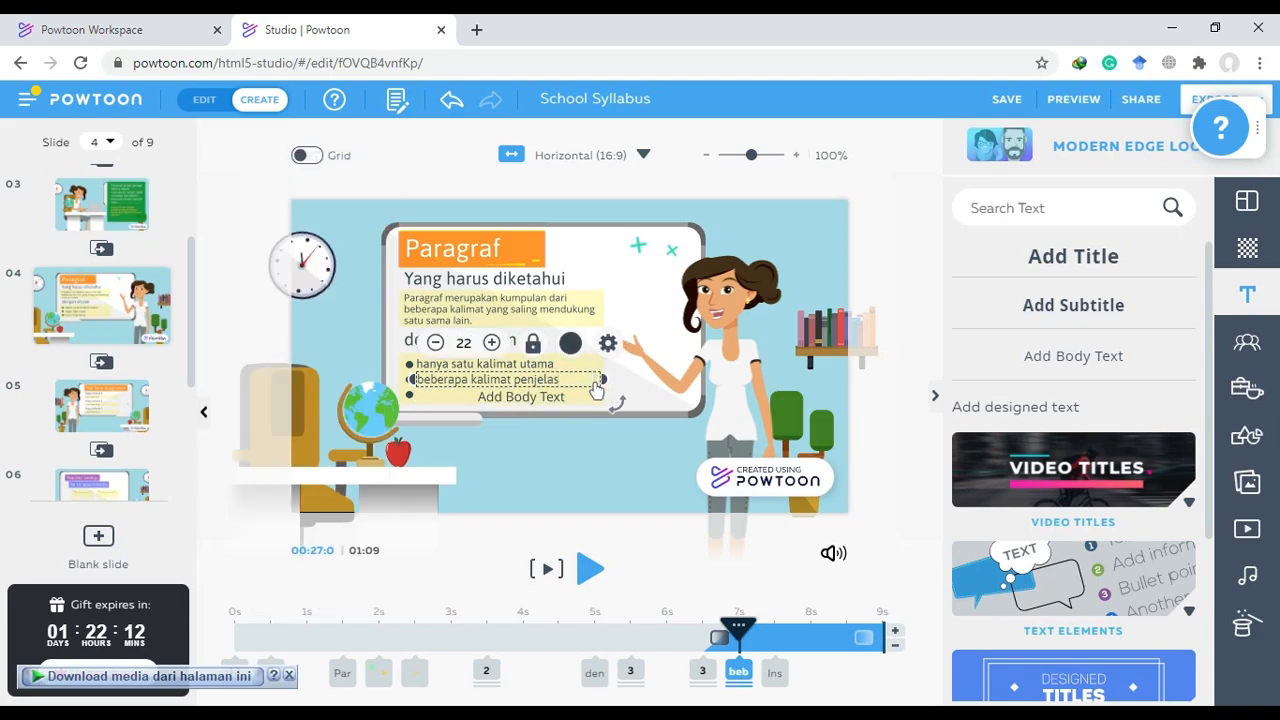
pyautogui.moveTo(579, 370); pyautogui.dragTo(572, 426)
pyautogui.click(523, 392)
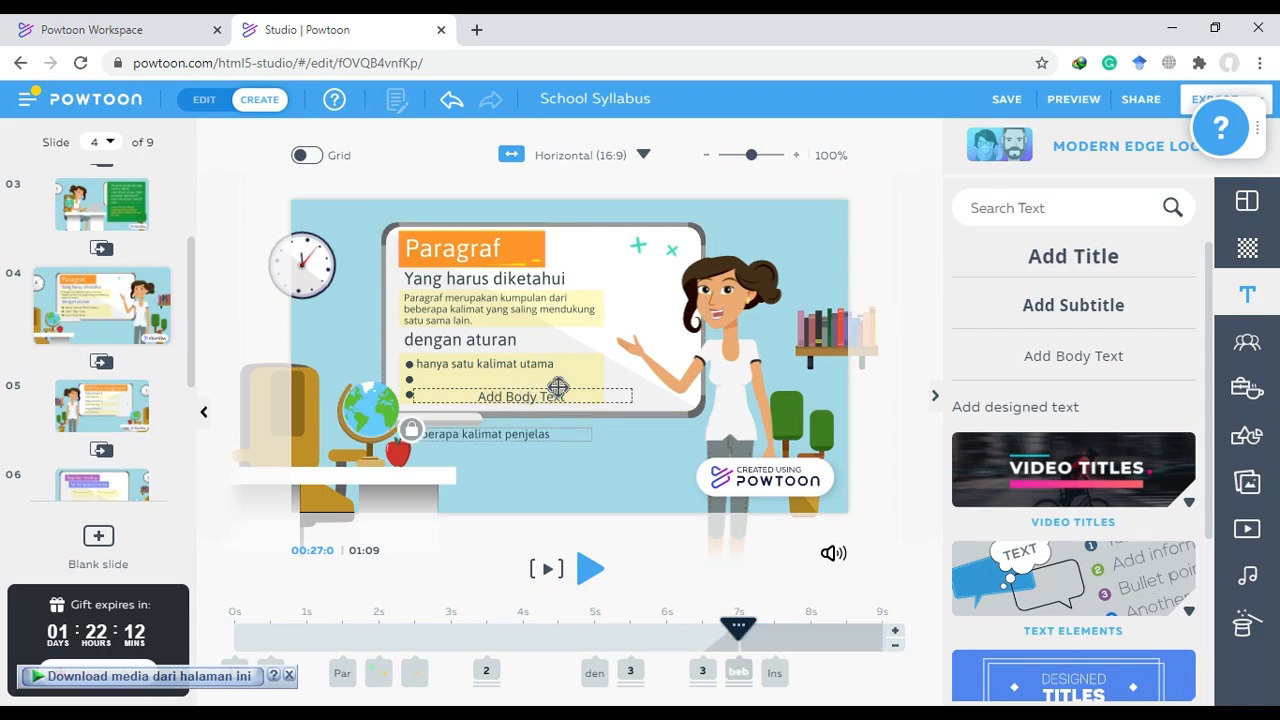
# Remove the yellow box behind the bullets and undo that deletion
pyautogui.click(558, 386)
pyautogui.click(415, 378)
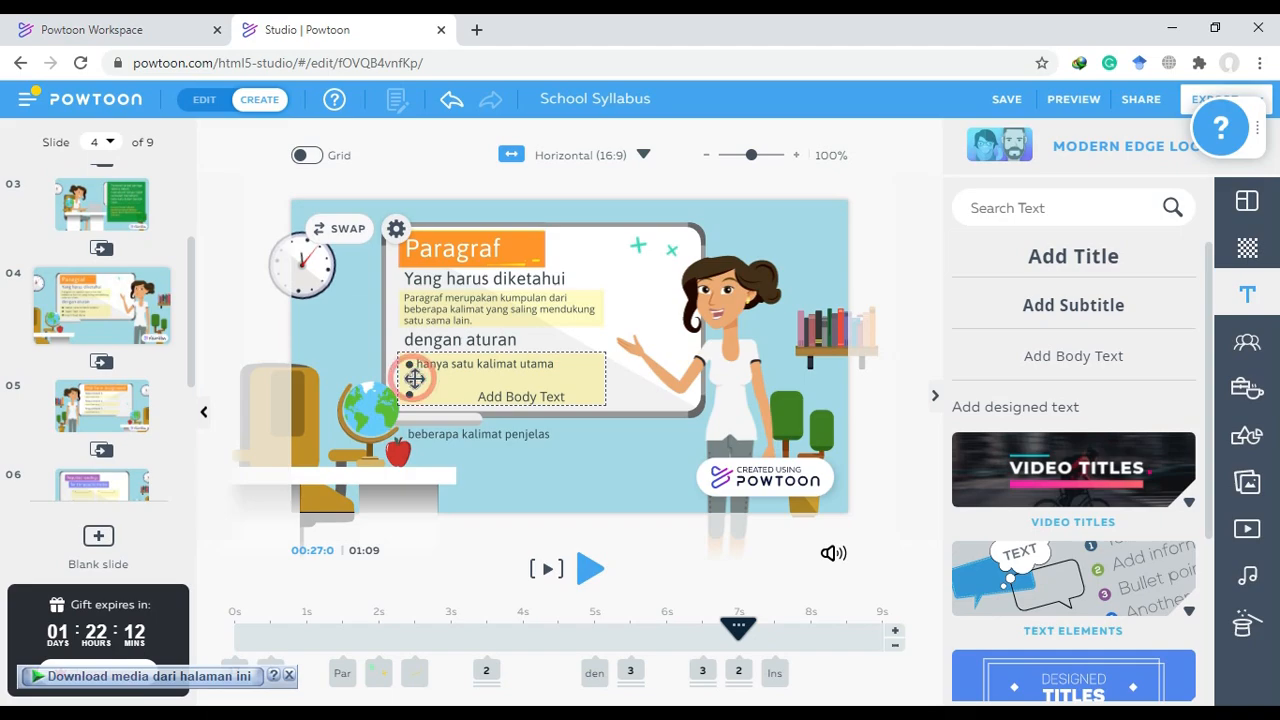
pyautogui.click(549, 352)
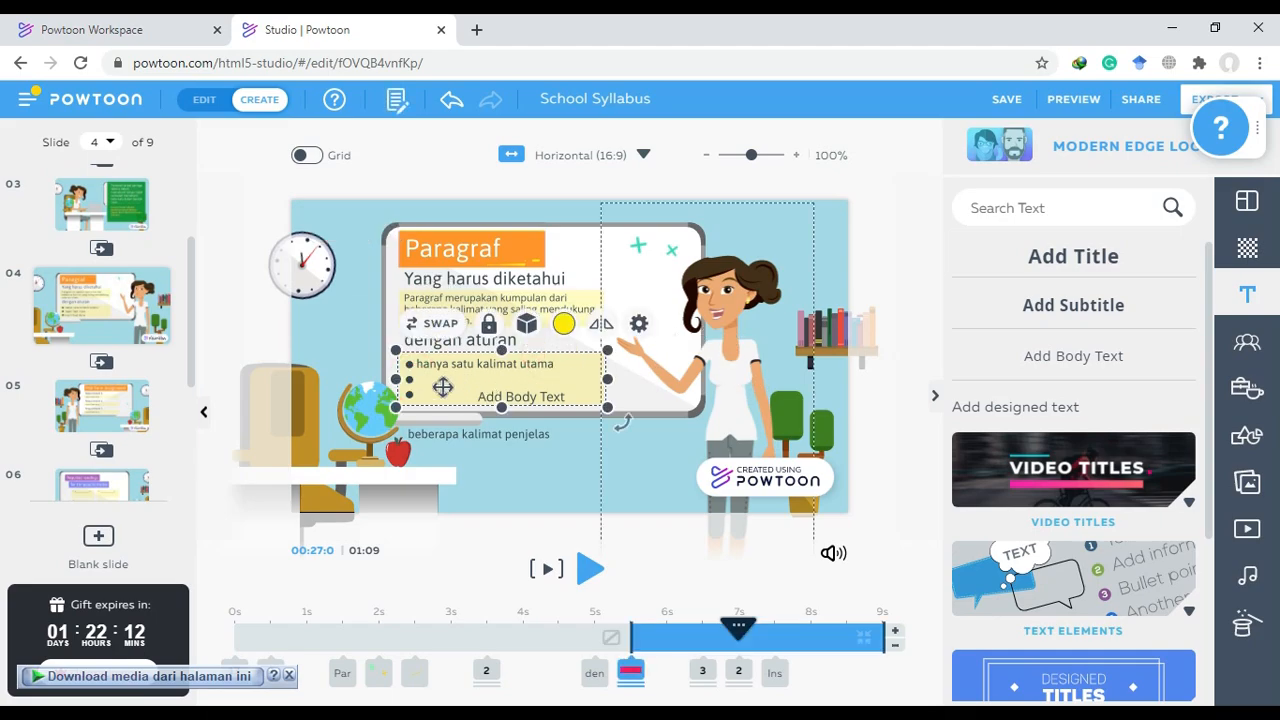
pyautogui.click(566, 372)
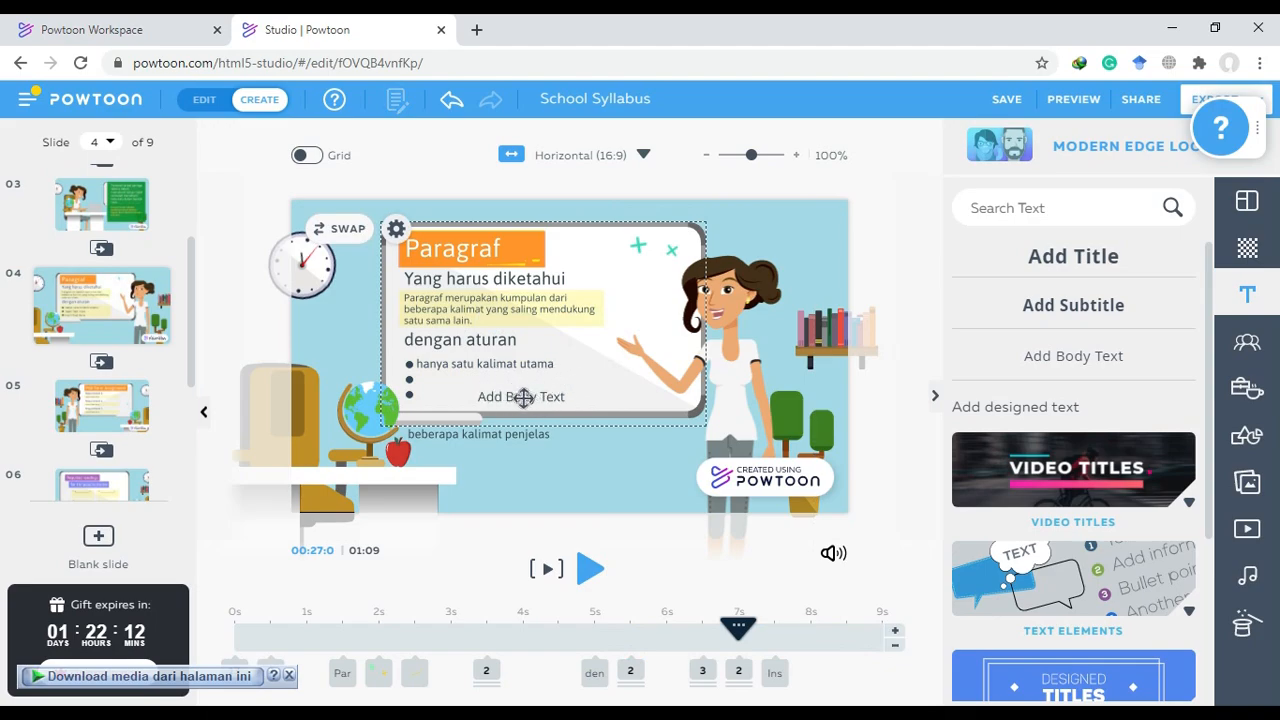
pyautogui.click(447, 110)
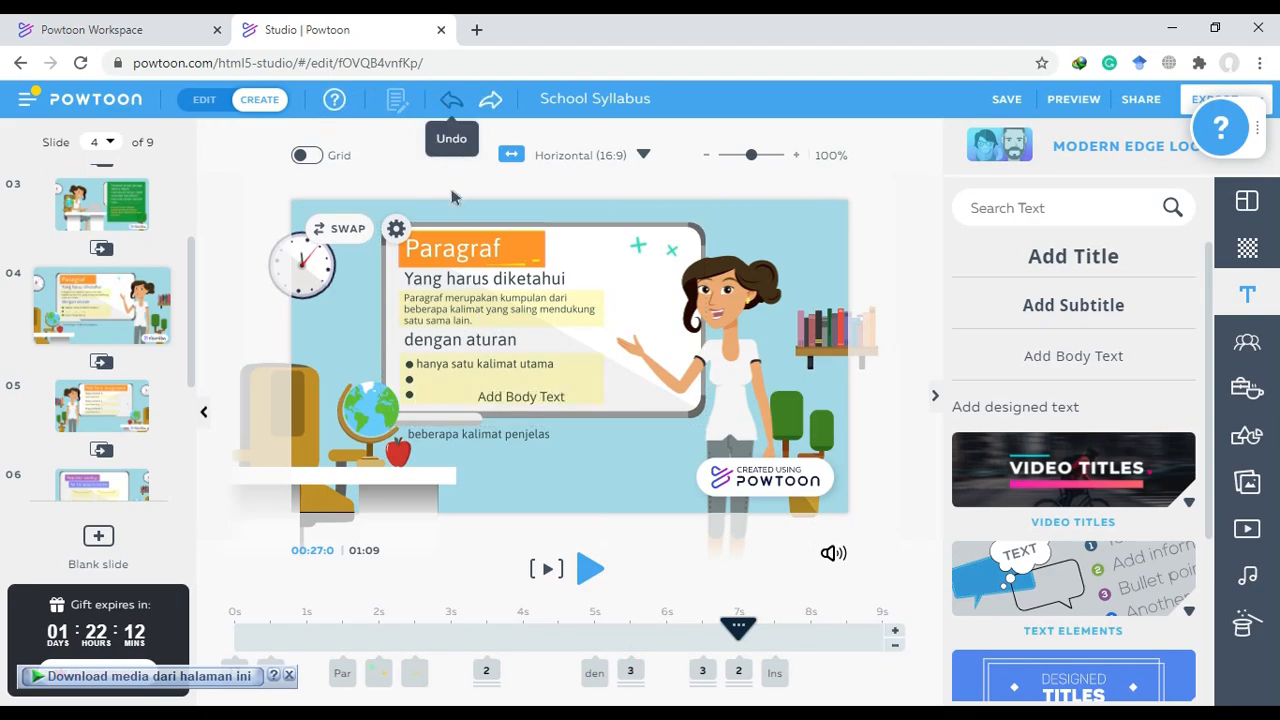
# Delete the second and third bullet dots and the added body text from the lower yellow box
pyautogui.click(429, 407)
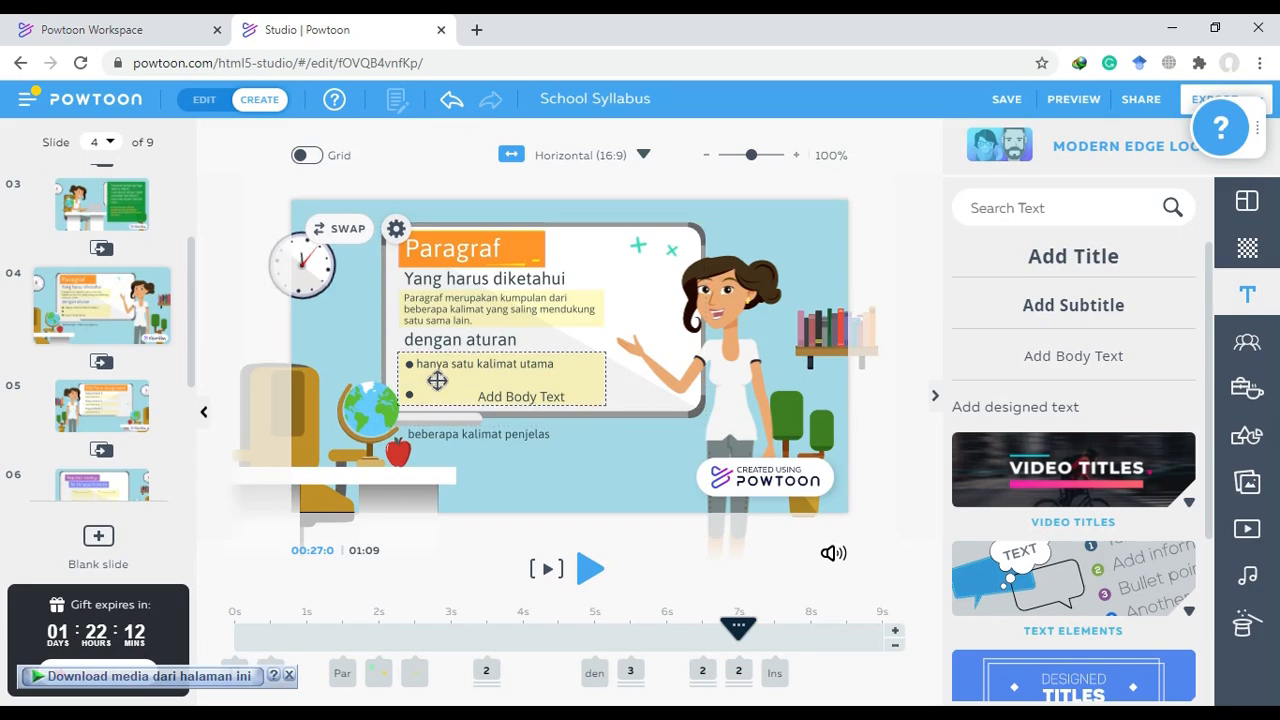
pyautogui.click(400, 368)
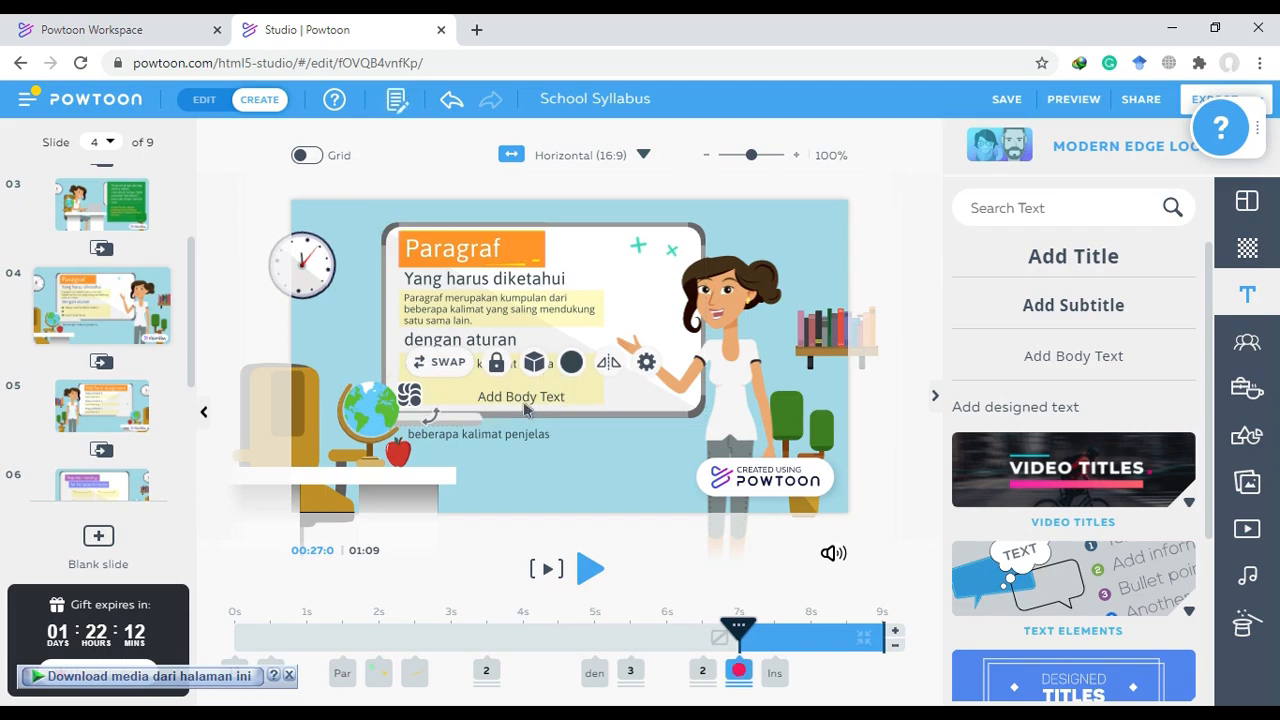
pyautogui.click(522, 401)
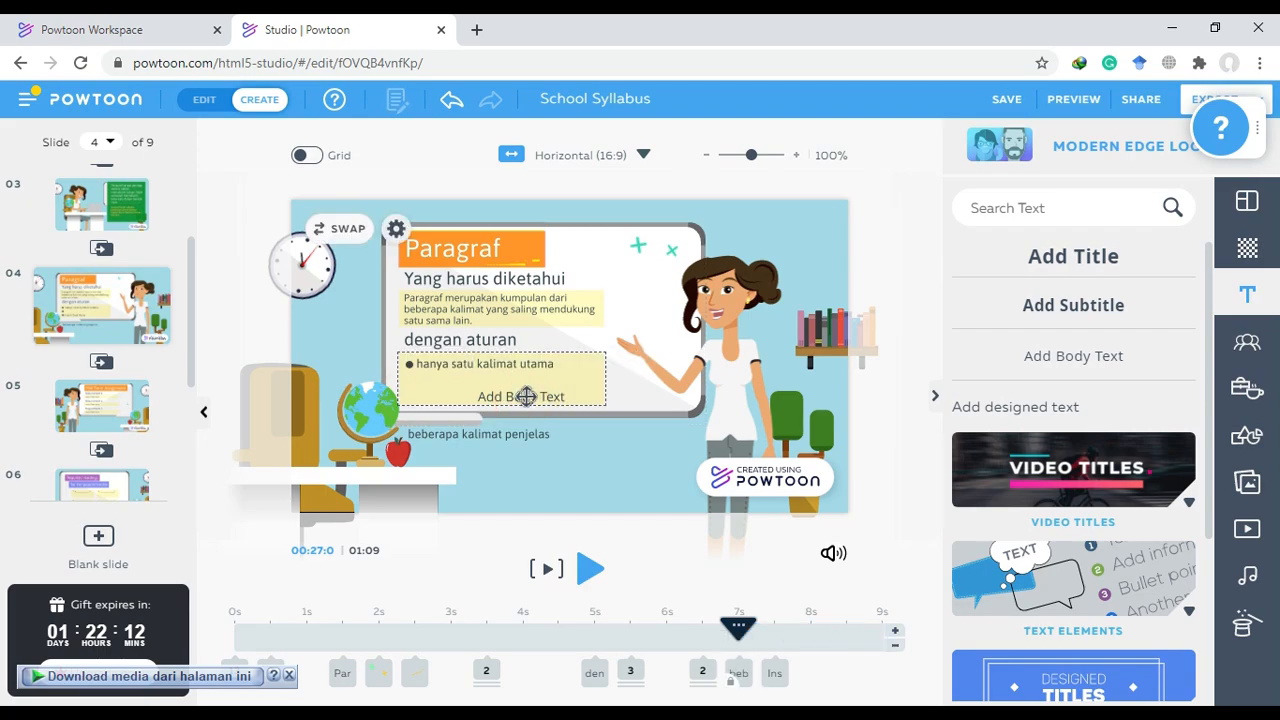
pyautogui.click(524, 397)
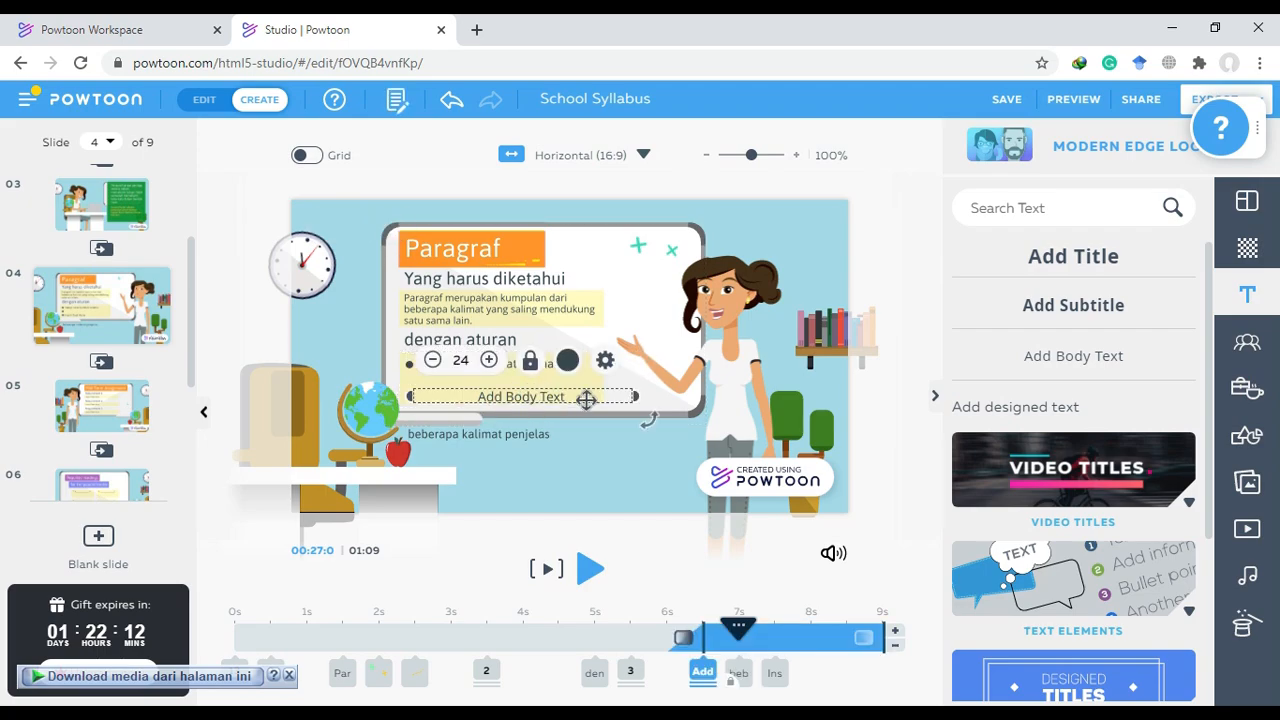
pyautogui.click(522, 440)
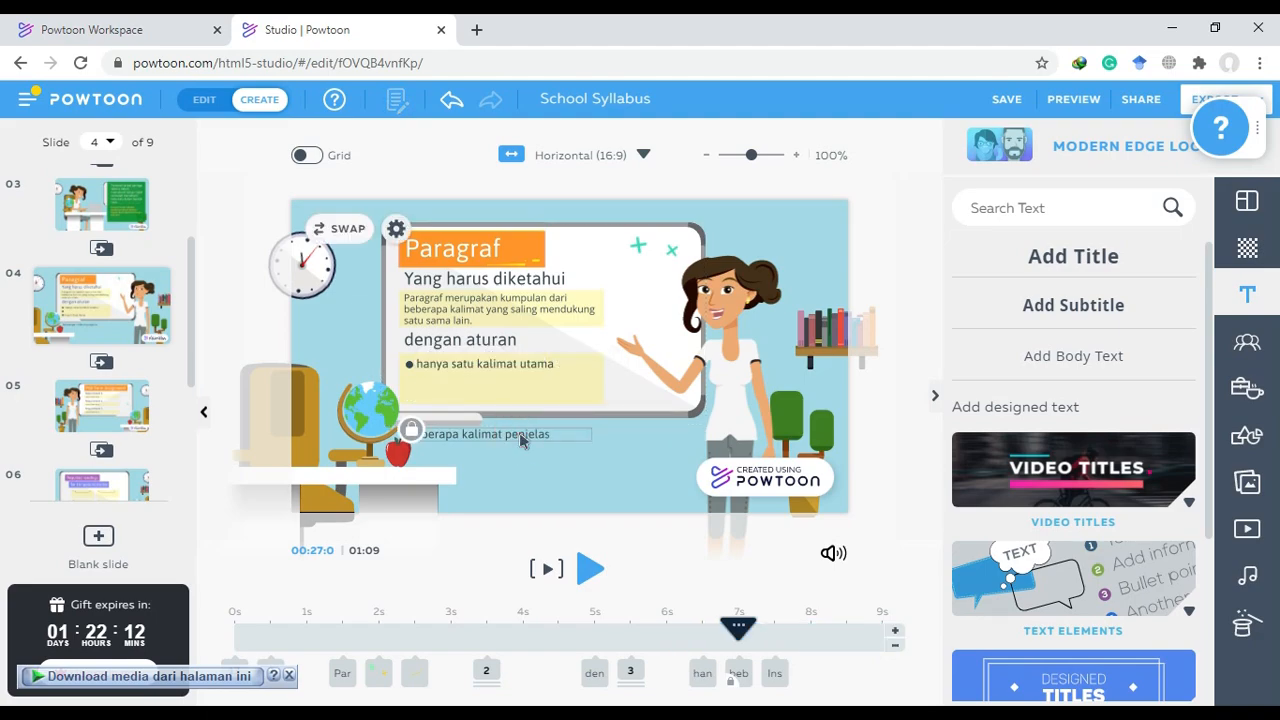
# Delete the "beberapa kalimat penjelas" text below the whiteboard, the "hanya satu kalimat utama" text and the remaining bullet dot
pyautogui.click(518, 446)
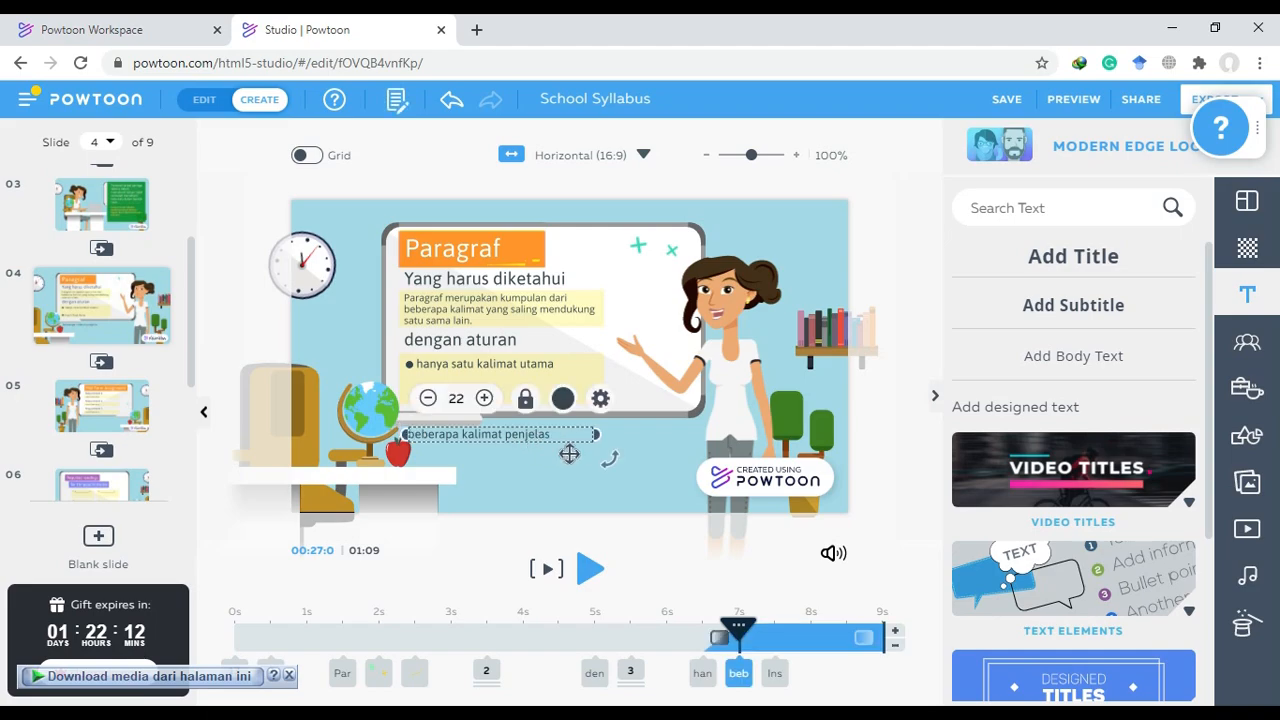
pyautogui.press('Delete')
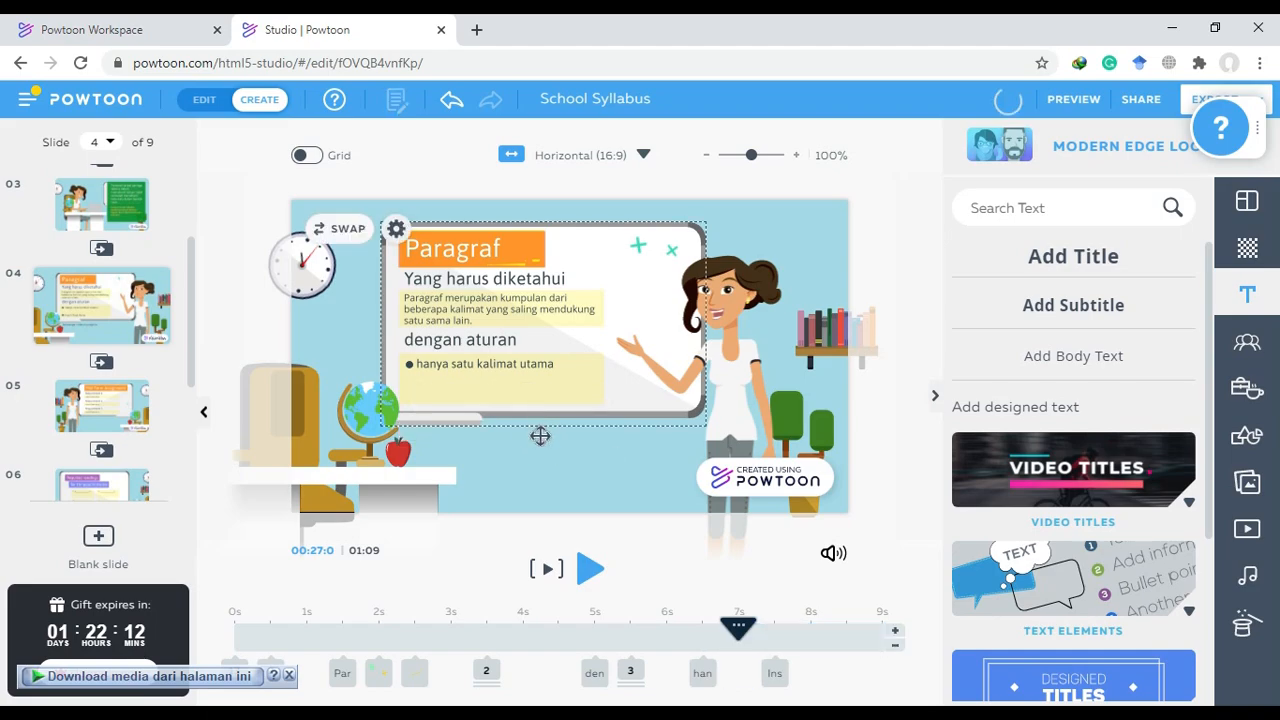
pyautogui.click(508, 364)
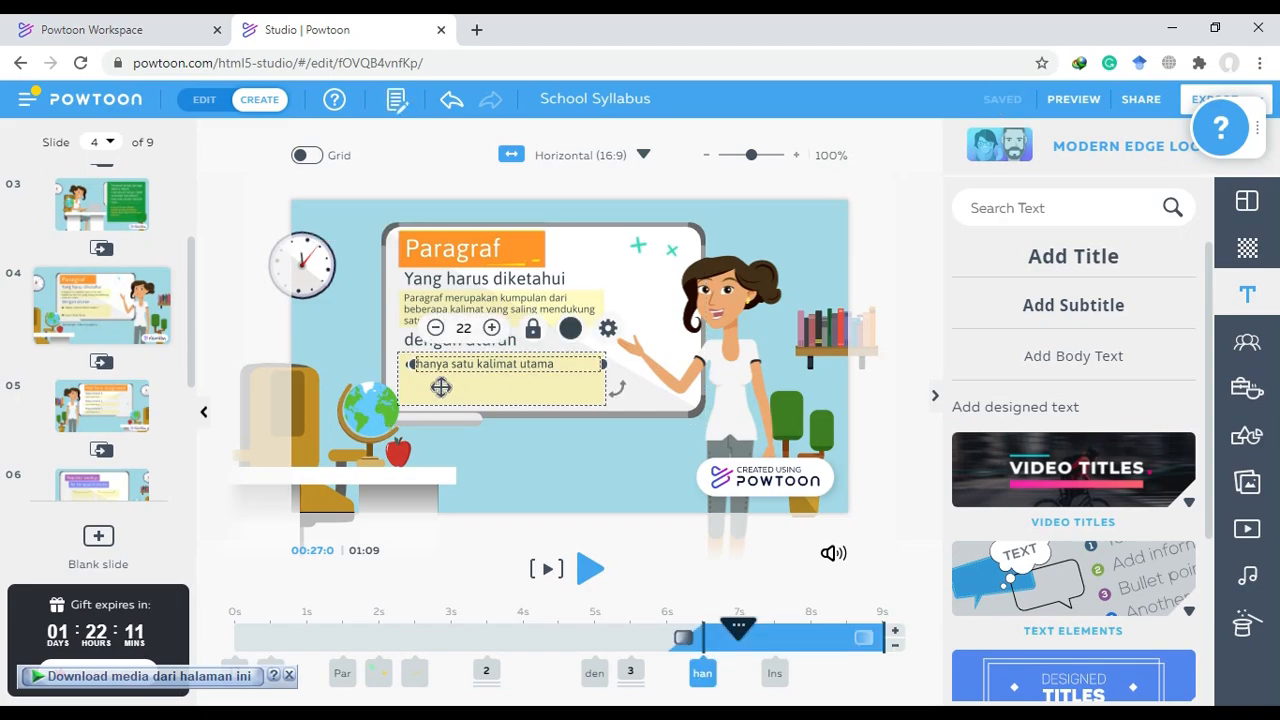
pyautogui.press('Delete')
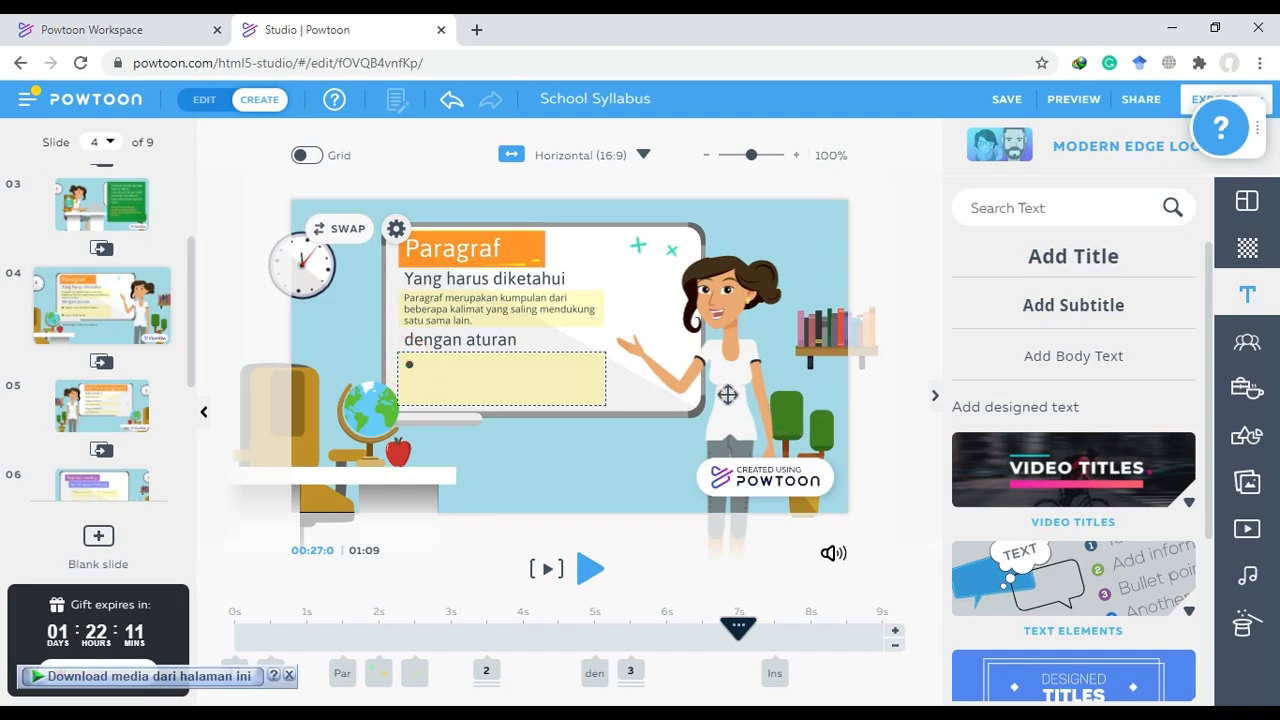
pyautogui.click(567, 301)
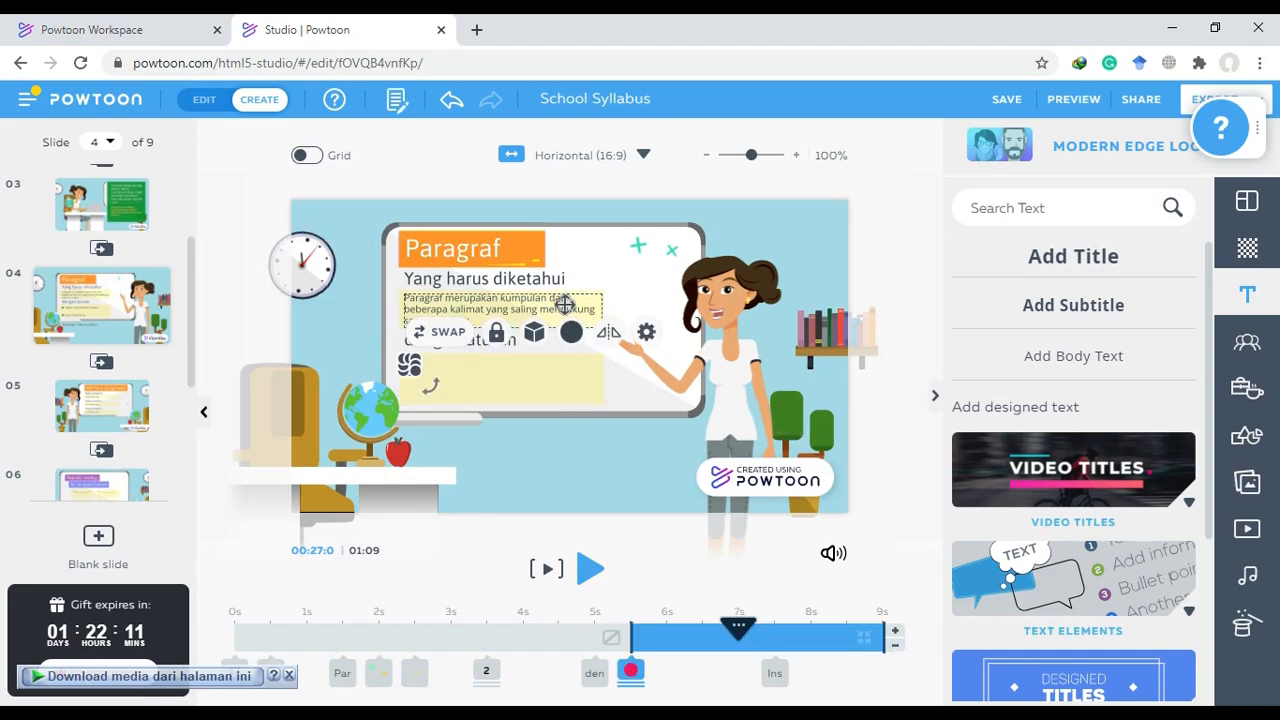
pyautogui.click(548, 358)
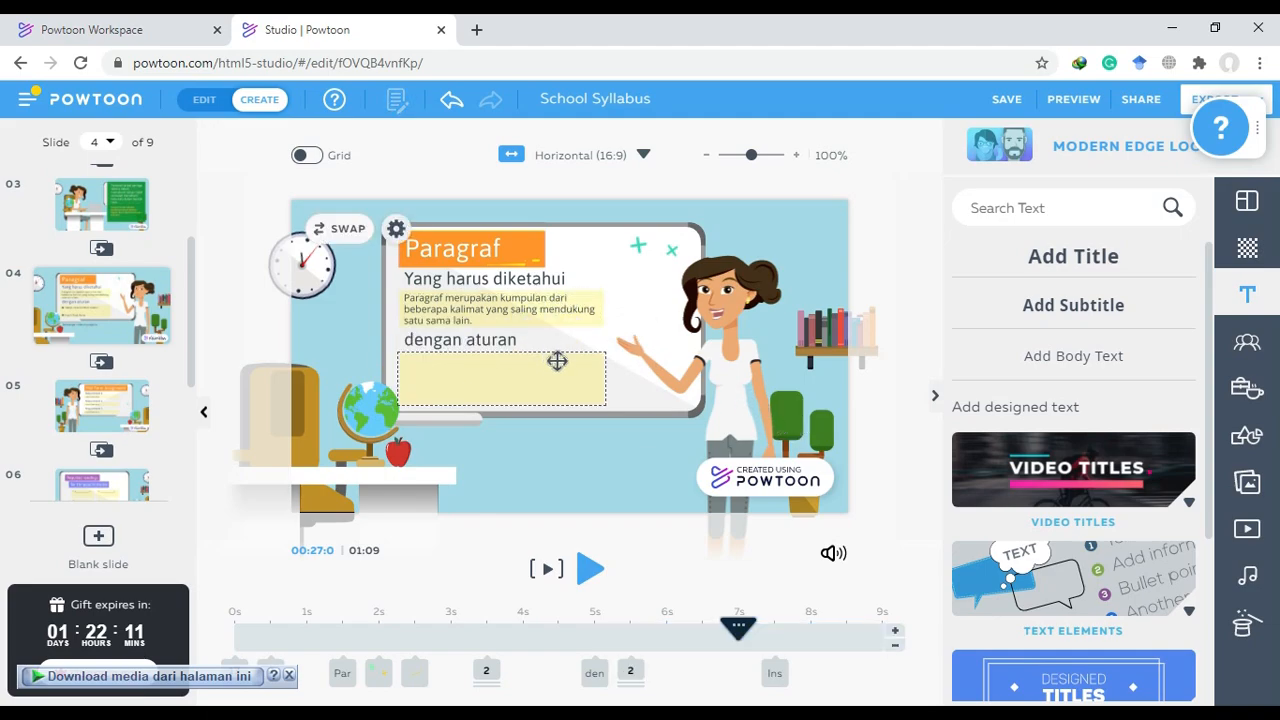
# Add a new body text, move it to the upper part of the lower yellow box and left-align it
pyautogui.click(1055, 357)
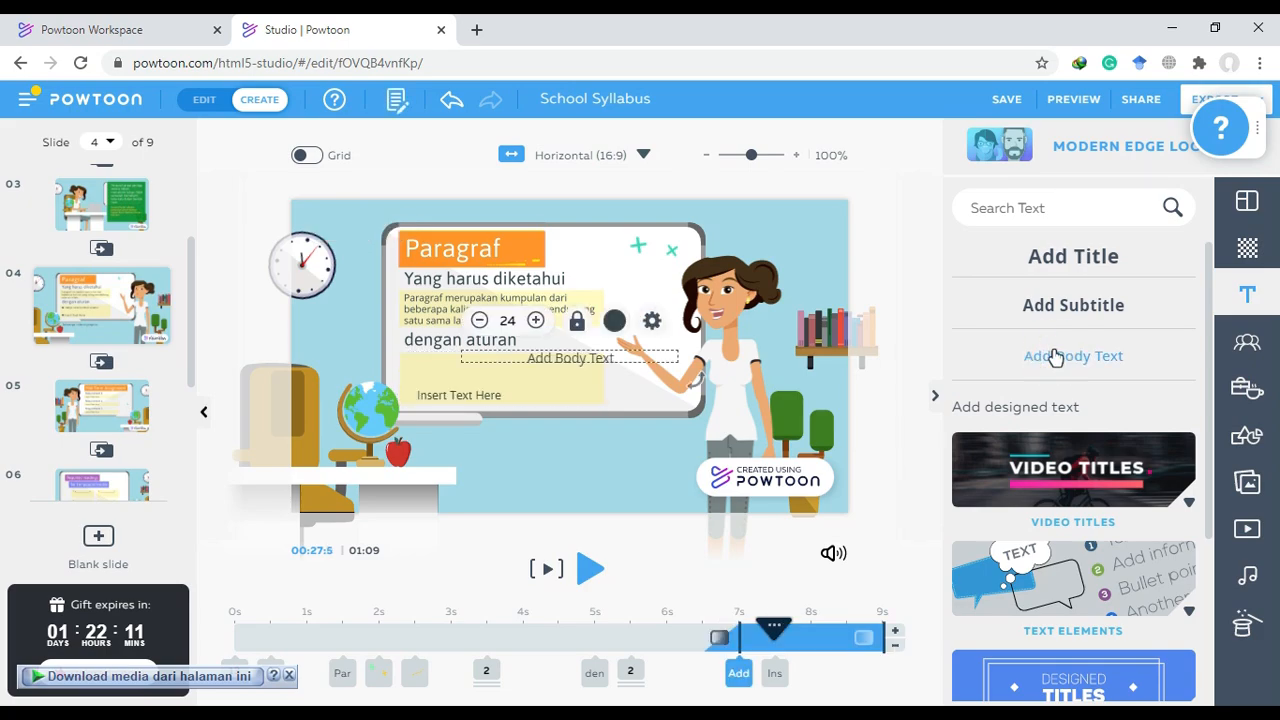
pyautogui.click(20, 64)
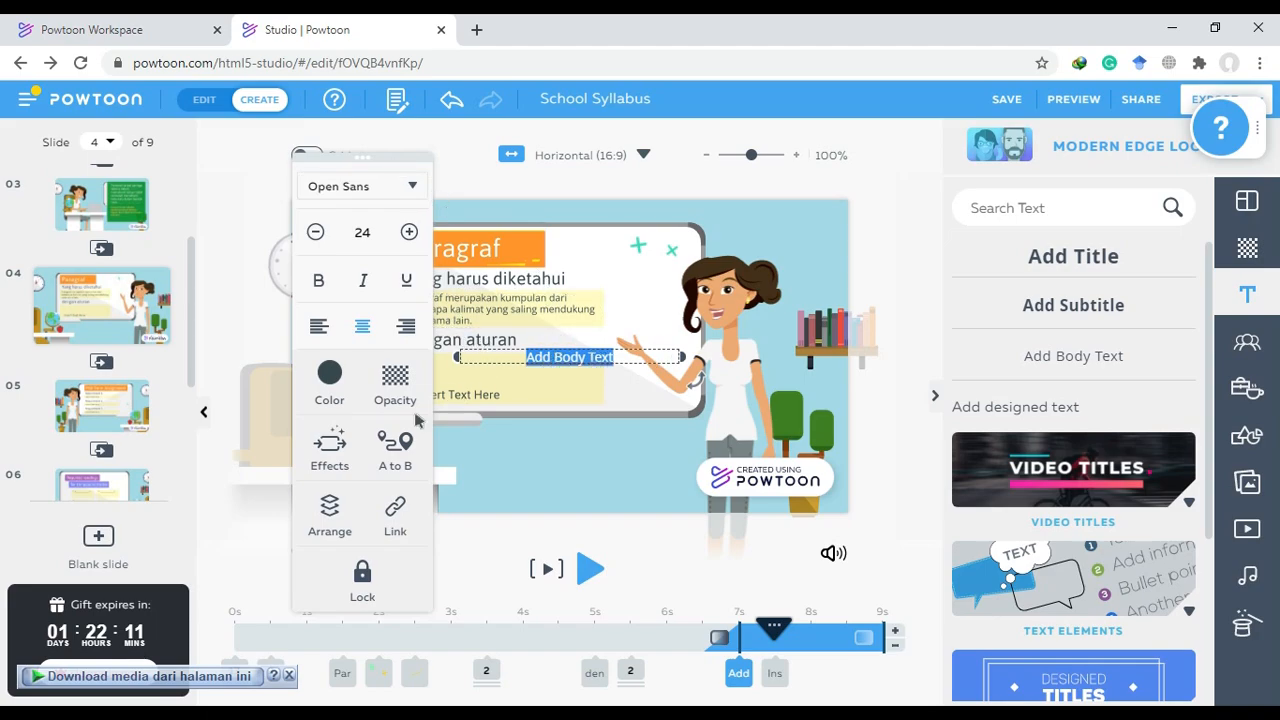
pyautogui.click(489, 187)
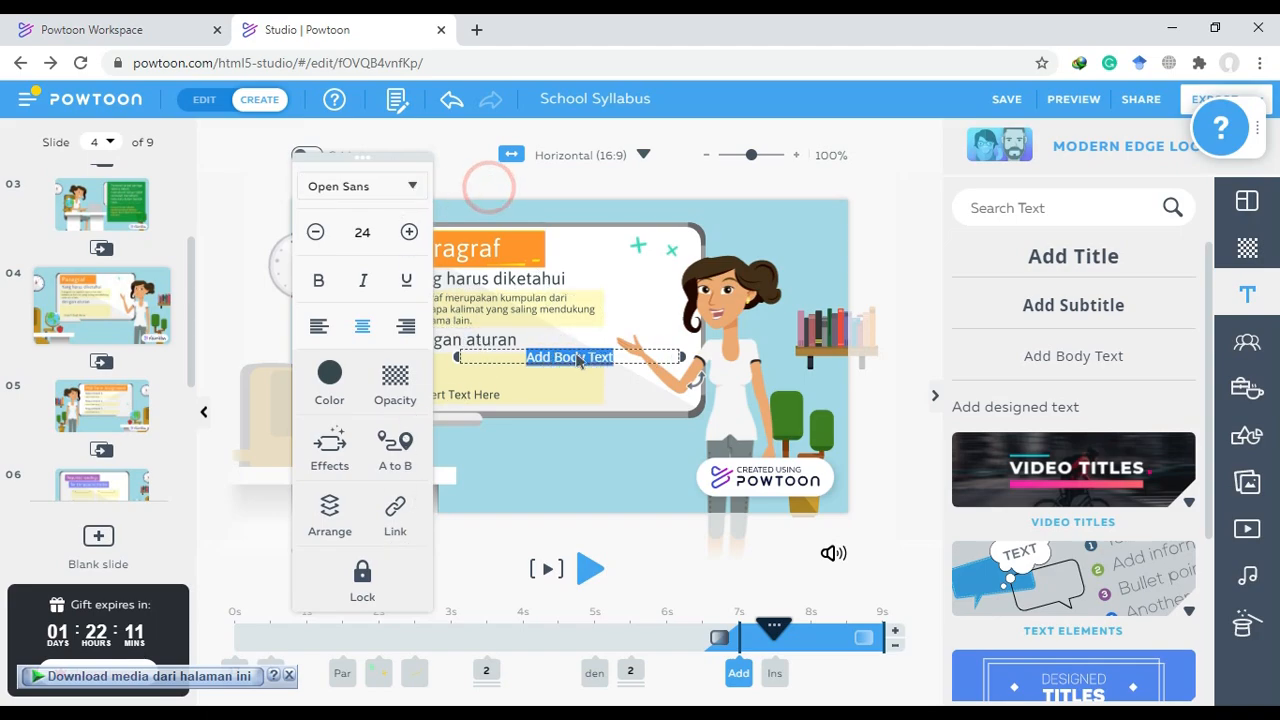
pyautogui.moveTo(596, 350); pyautogui.dragTo(571, 365)
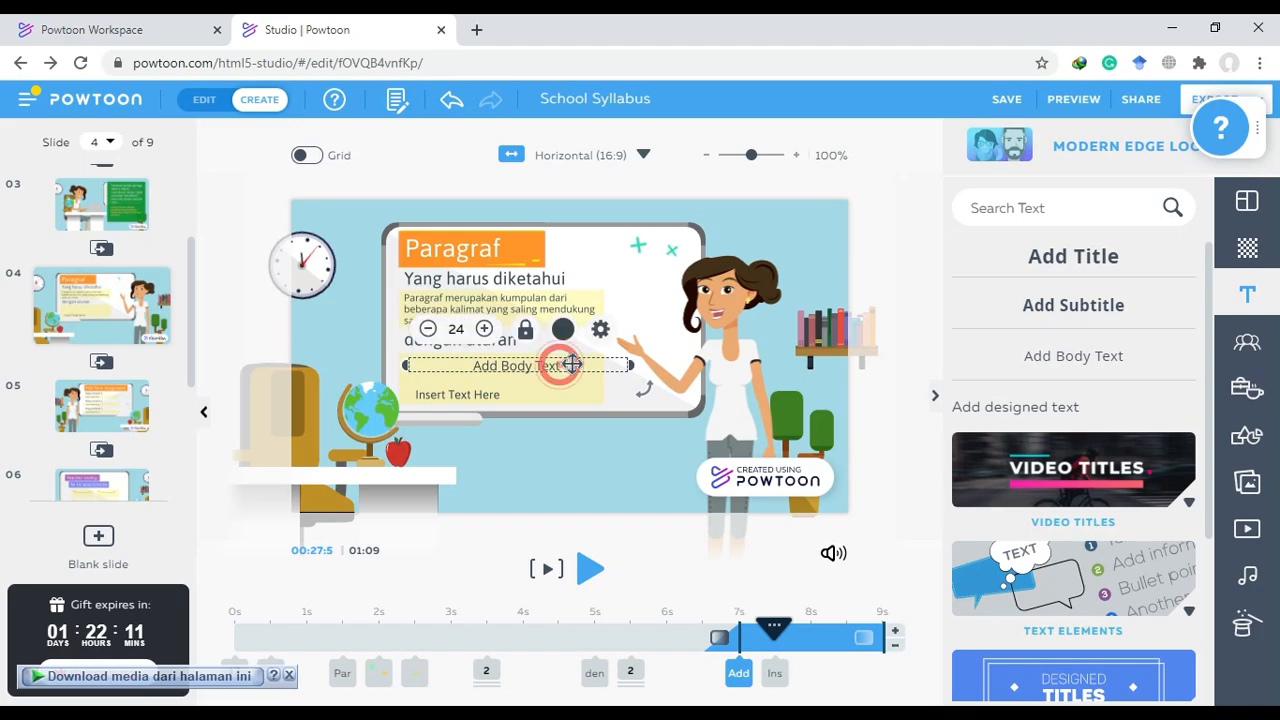
pyautogui.doubleClick(571, 365)
pyautogui.hotkey('ctrl', 'a')
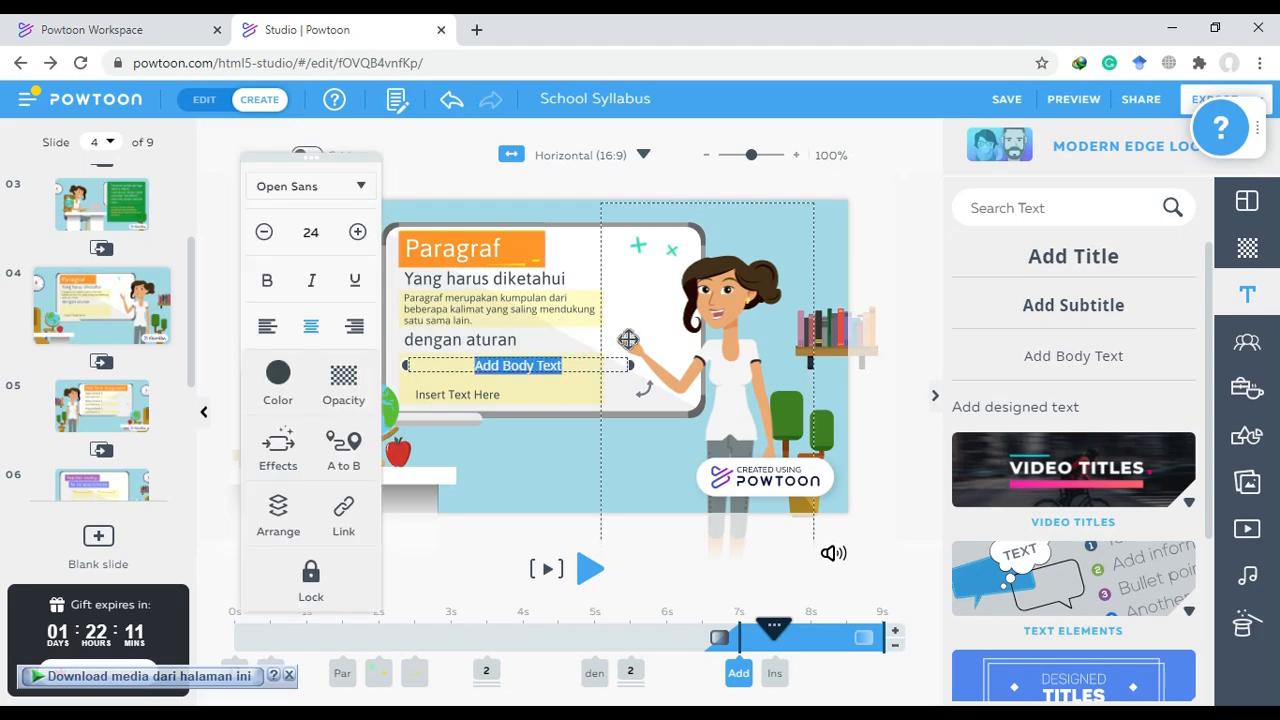
pyautogui.click(270, 328)
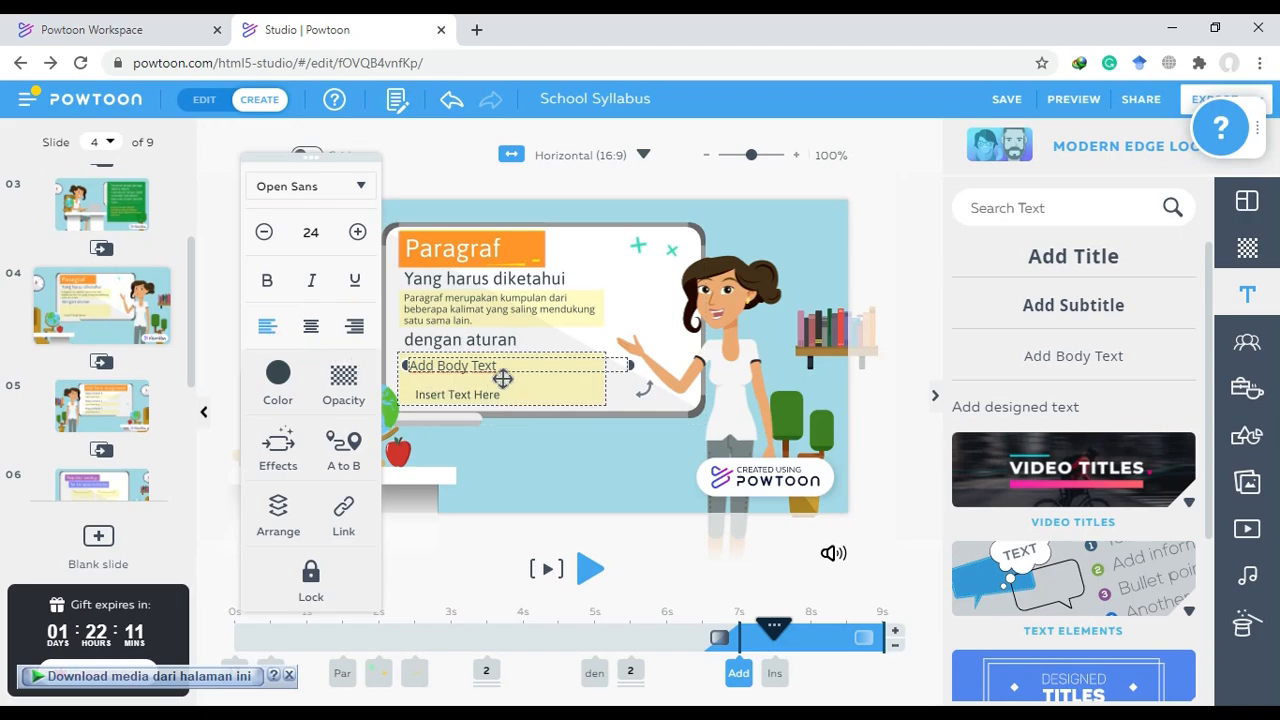
# Replace the new body text with "hanya satu kalimat utama" and set its font size to 23
pyautogui.press('BackSpace')
pyautogui.press('BackSpace')
pyautogui.press('BackSpace')
pyautogui.press('BackSpace')
pyautogui.press('BackSpace')
pyautogui.press('BackSpace')
pyautogui.press('BackSpace')
pyautogui.press('BackSpace')
pyautogui.press('BackSpace')
pyautogui.press('BackSpace')
pyautogui.press('BackSpace')
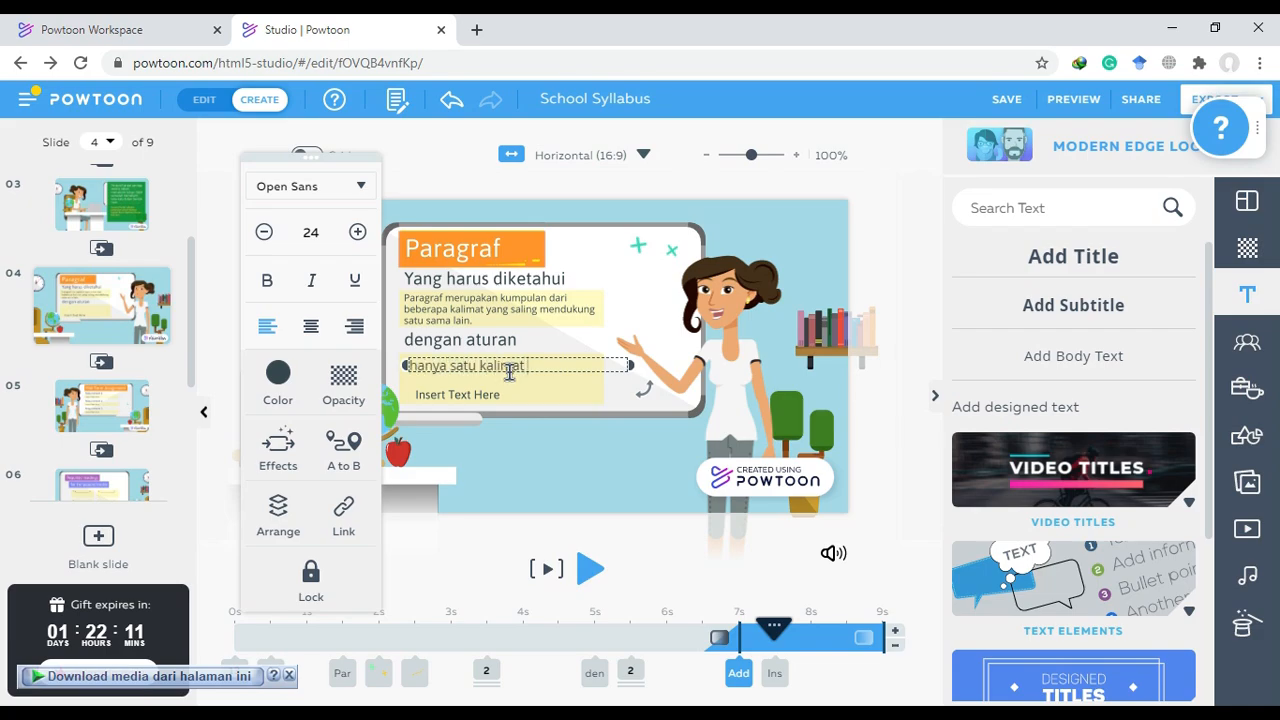
pyautogui.write('ma')
pyautogui.click(264, 232)
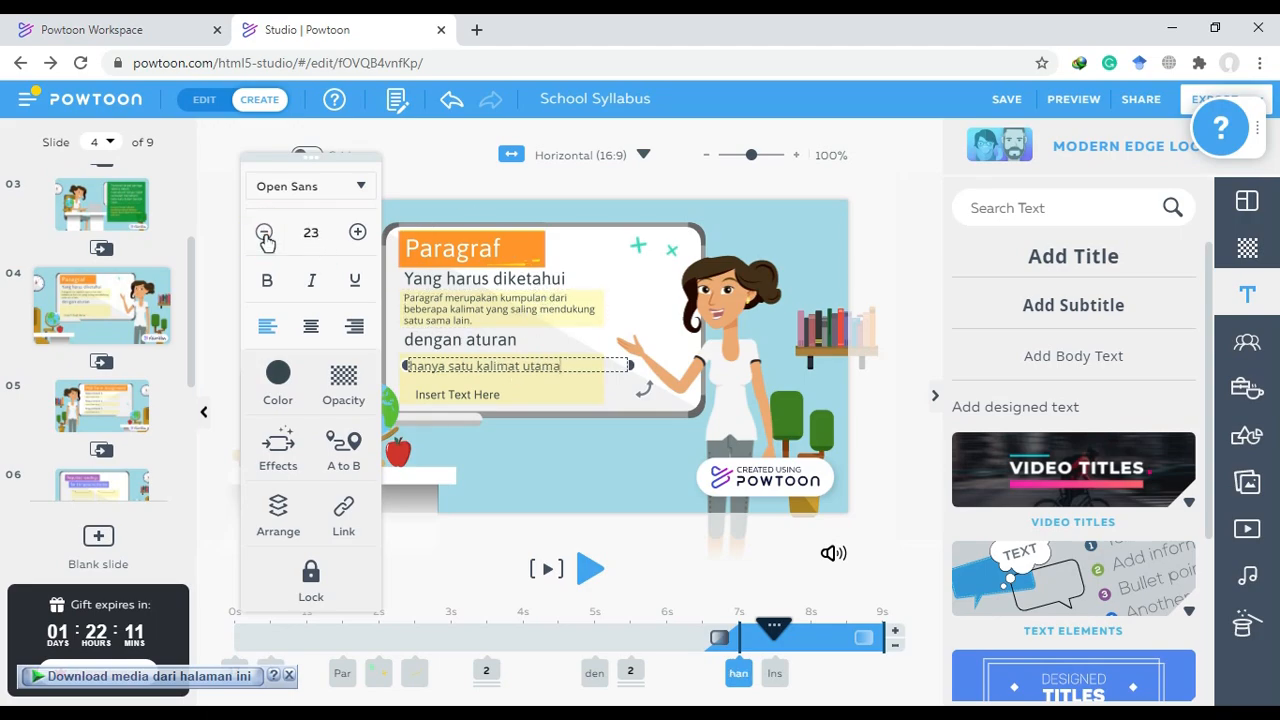
# Delete the "Insert Text Here" placeholder and place a copy of "hanya satu kalimat utama" directly beneath the original, aligned with it
pyautogui.click(470, 395)
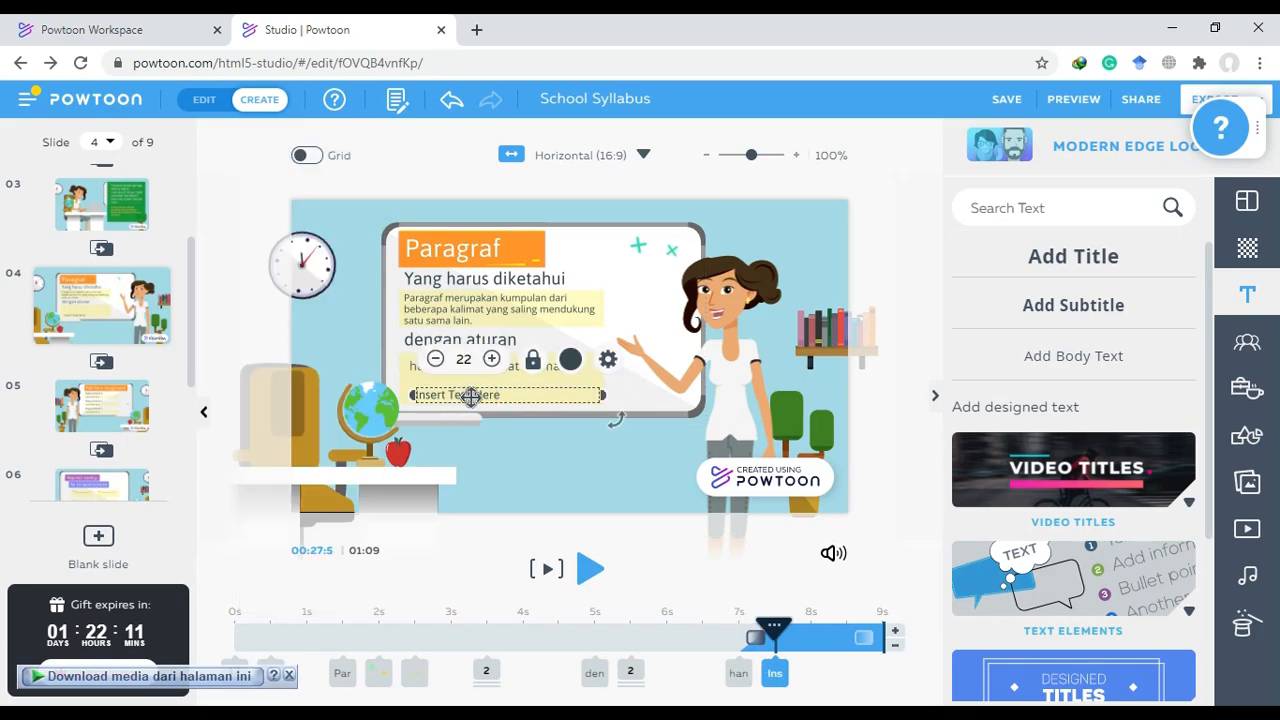
pyautogui.click(541, 328)
pyautogui.click(507, 367)
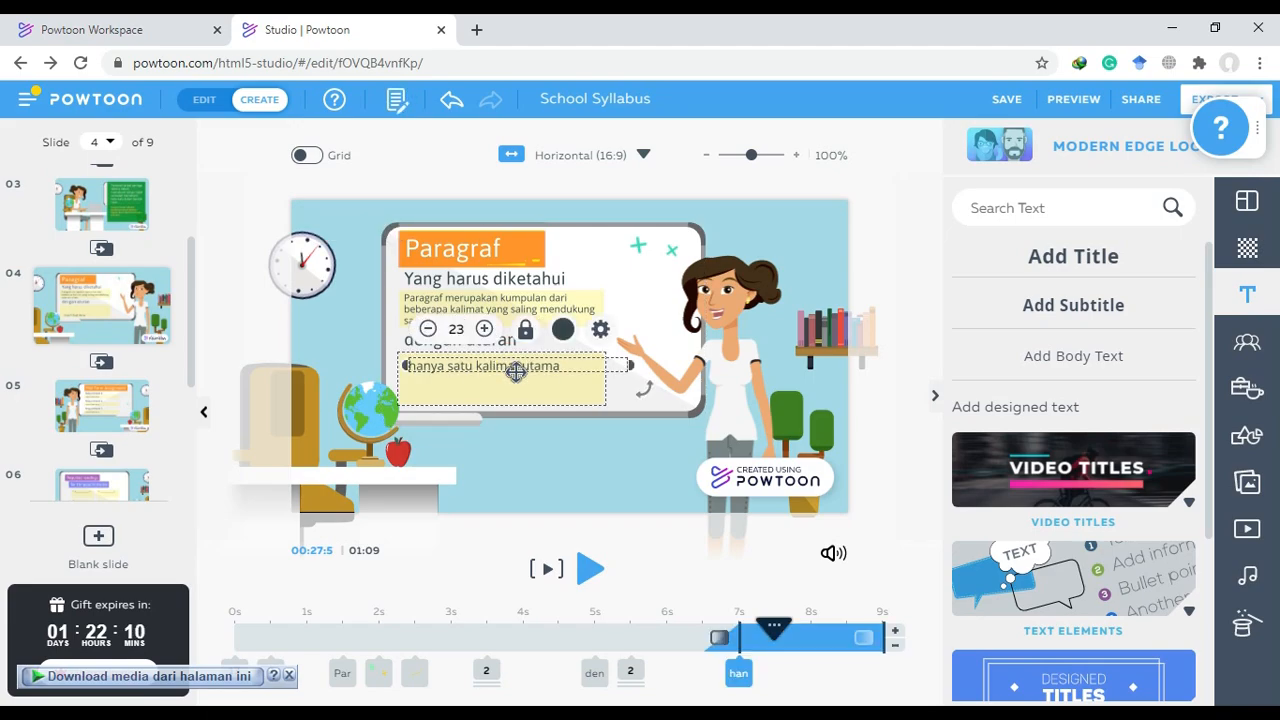
pyautogui.hotkey('ctrl', 'v')
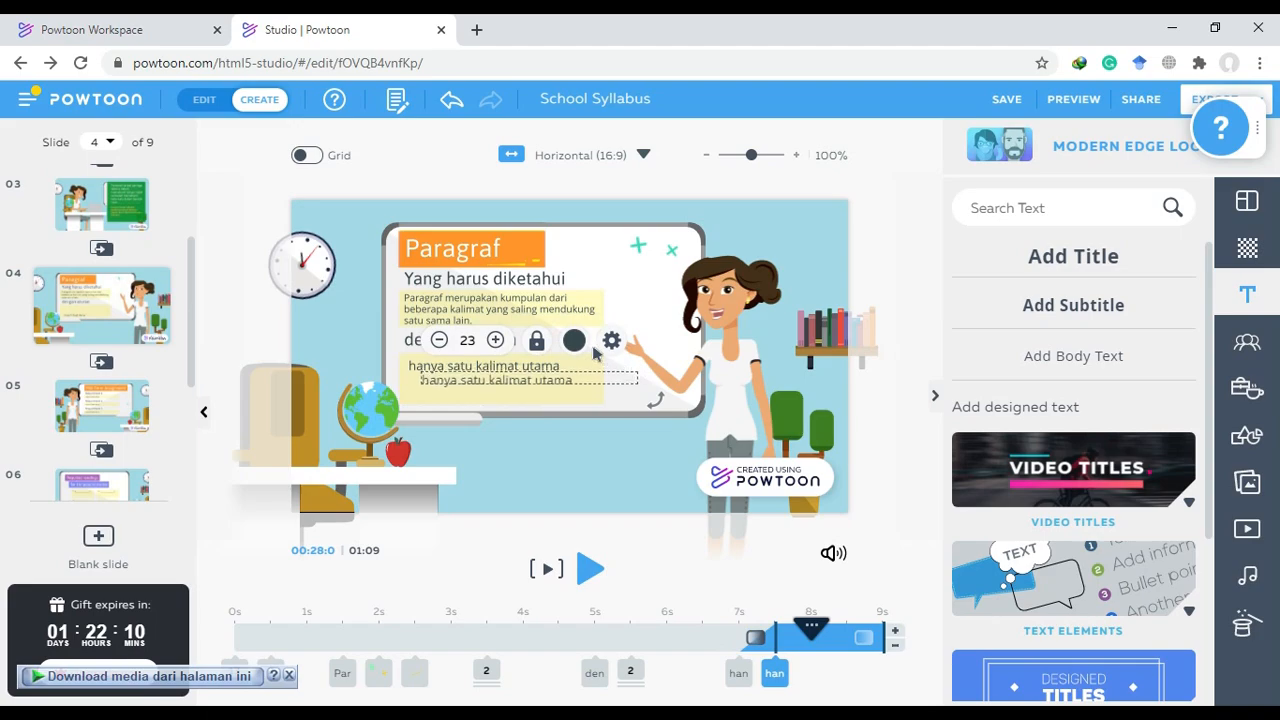
pyautogui.click(589, 372)
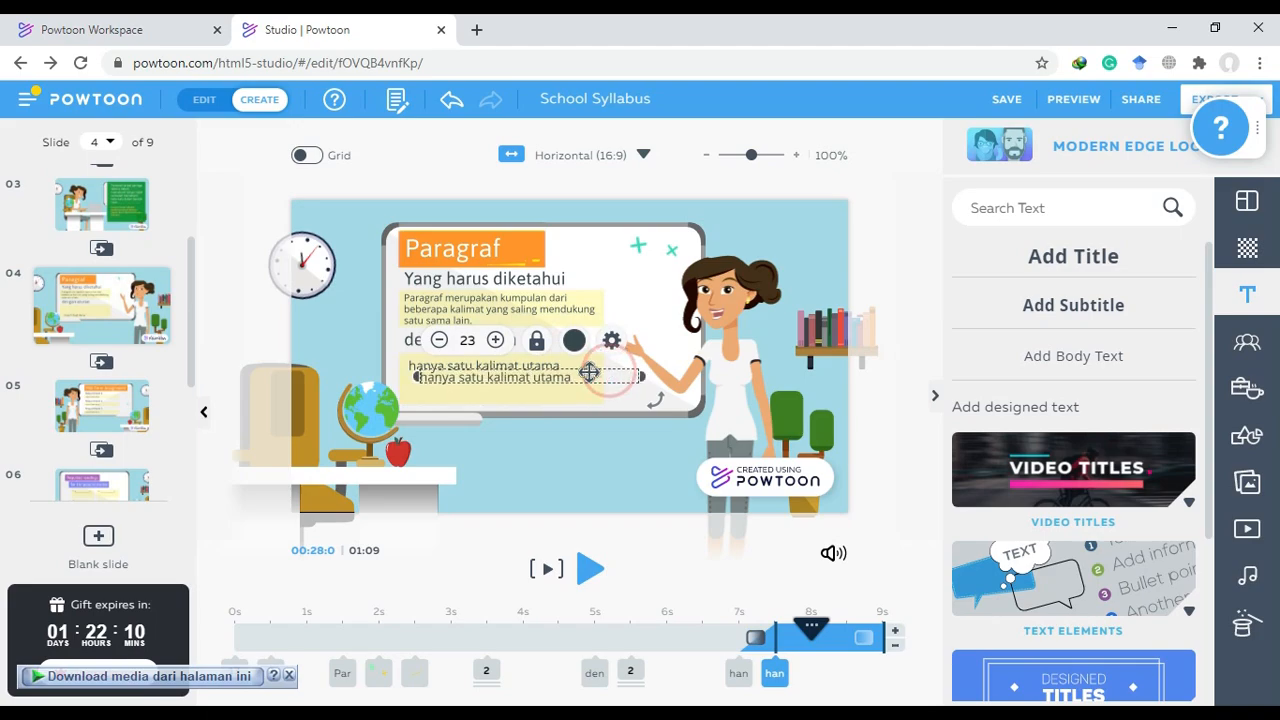
pyautogui.moveTo(589, 372); pyautogui.dragTo(579, 379)
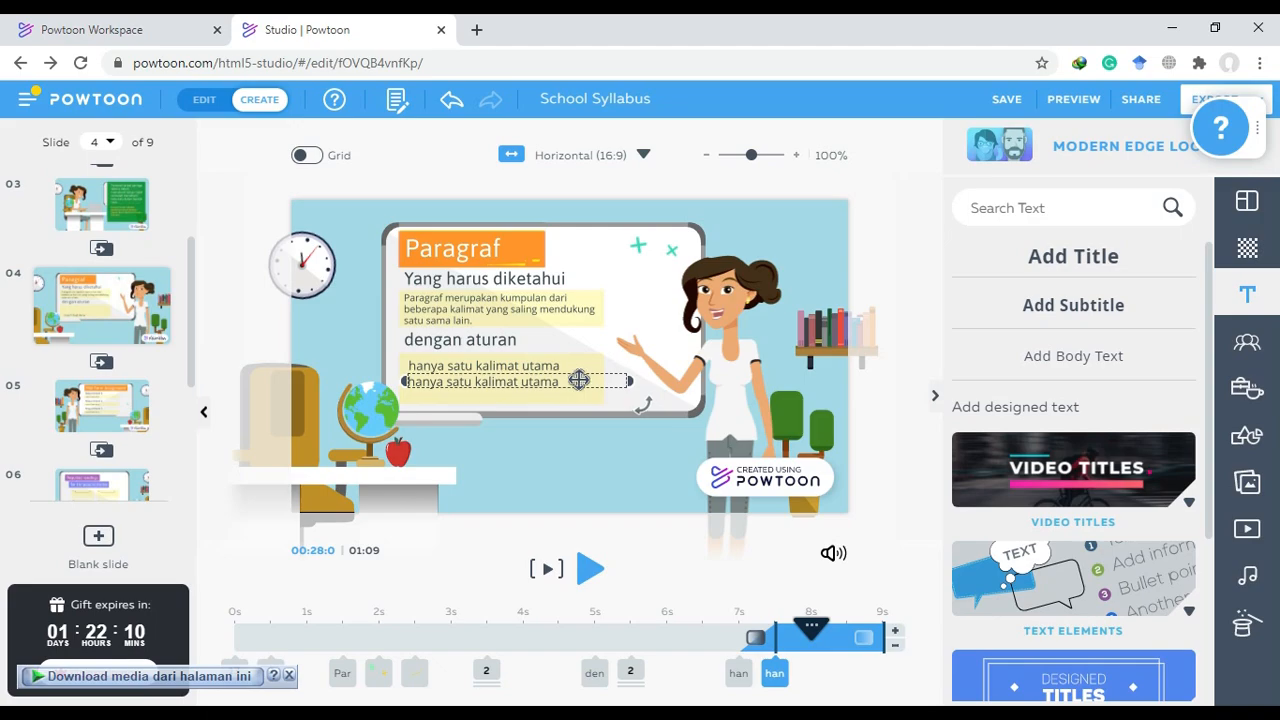
pyautogui.press('Right')
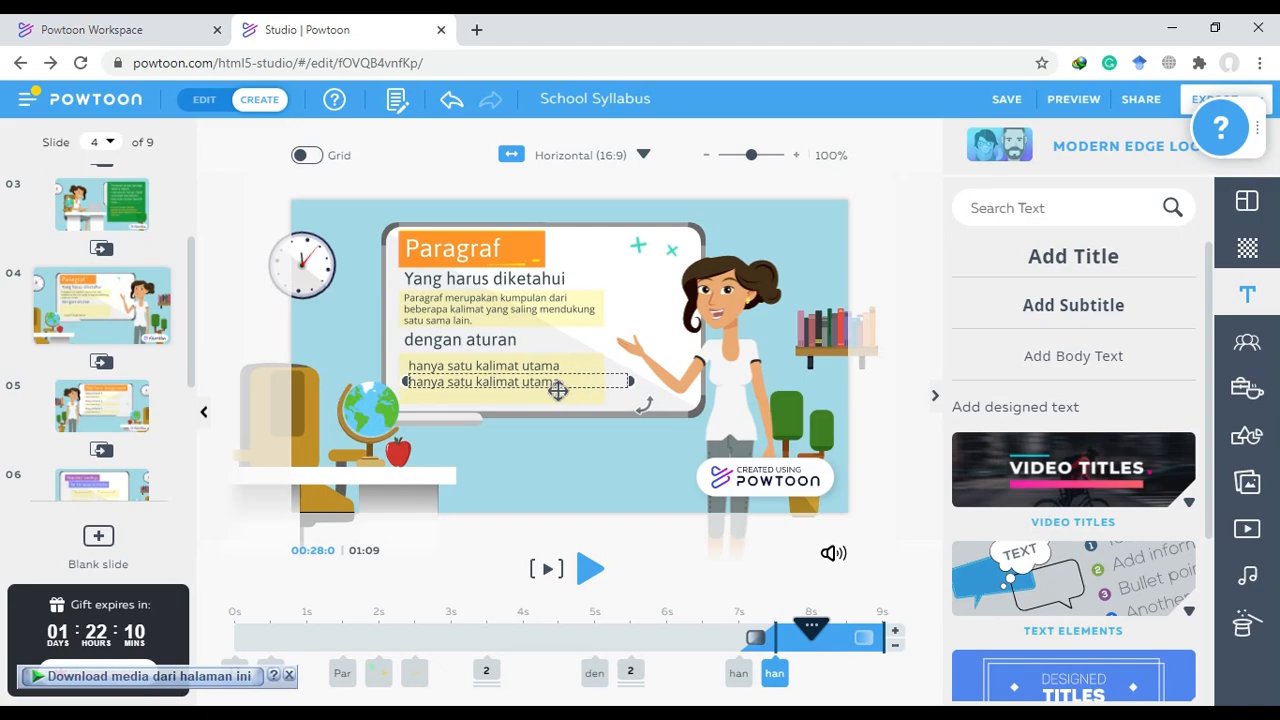
pyautogui.click(554, 386)
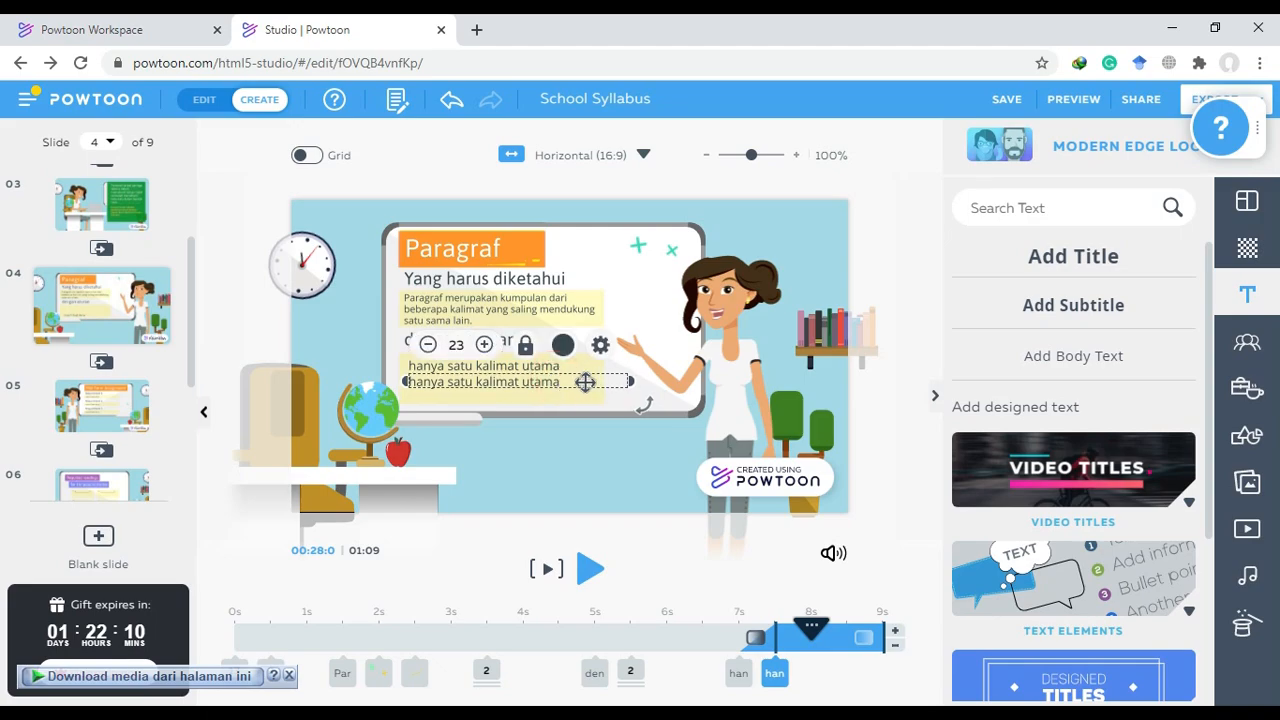
# Replace the copied second line's text with "beberapa kalimat penjelas"
pyautogui.doubleClick(567, 363)
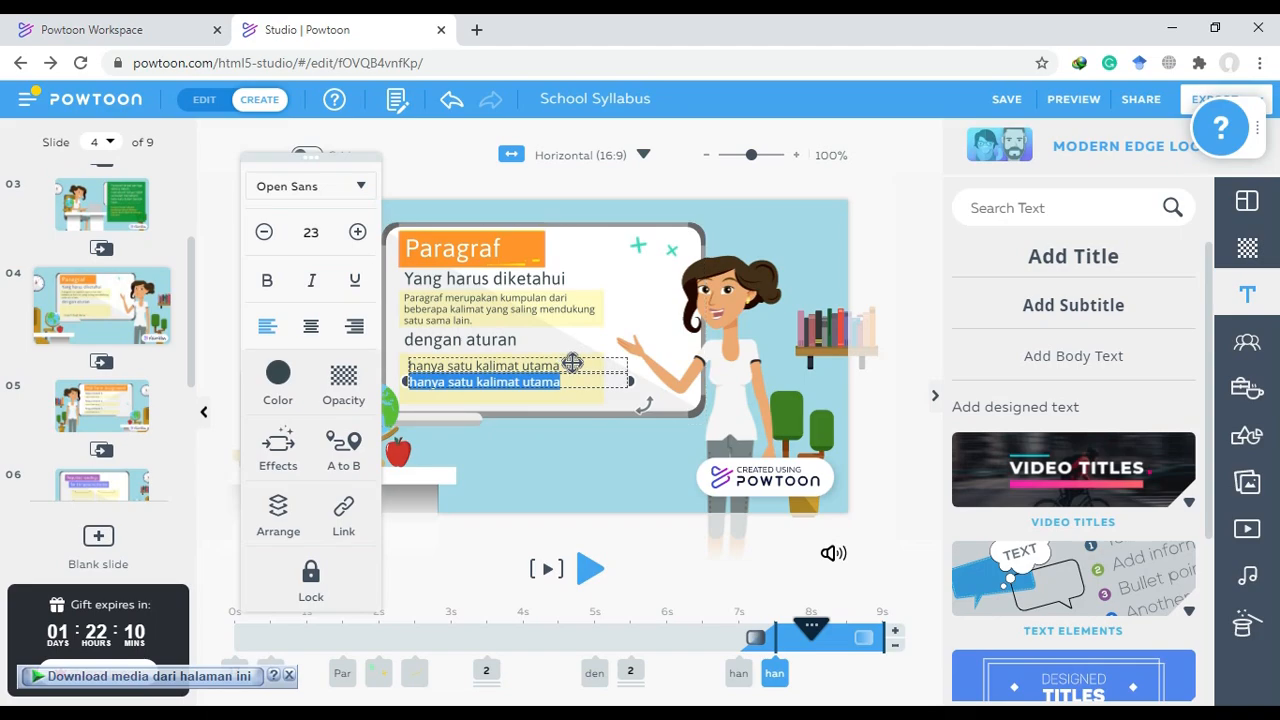
pyautogui.write('beberapa kalimat')
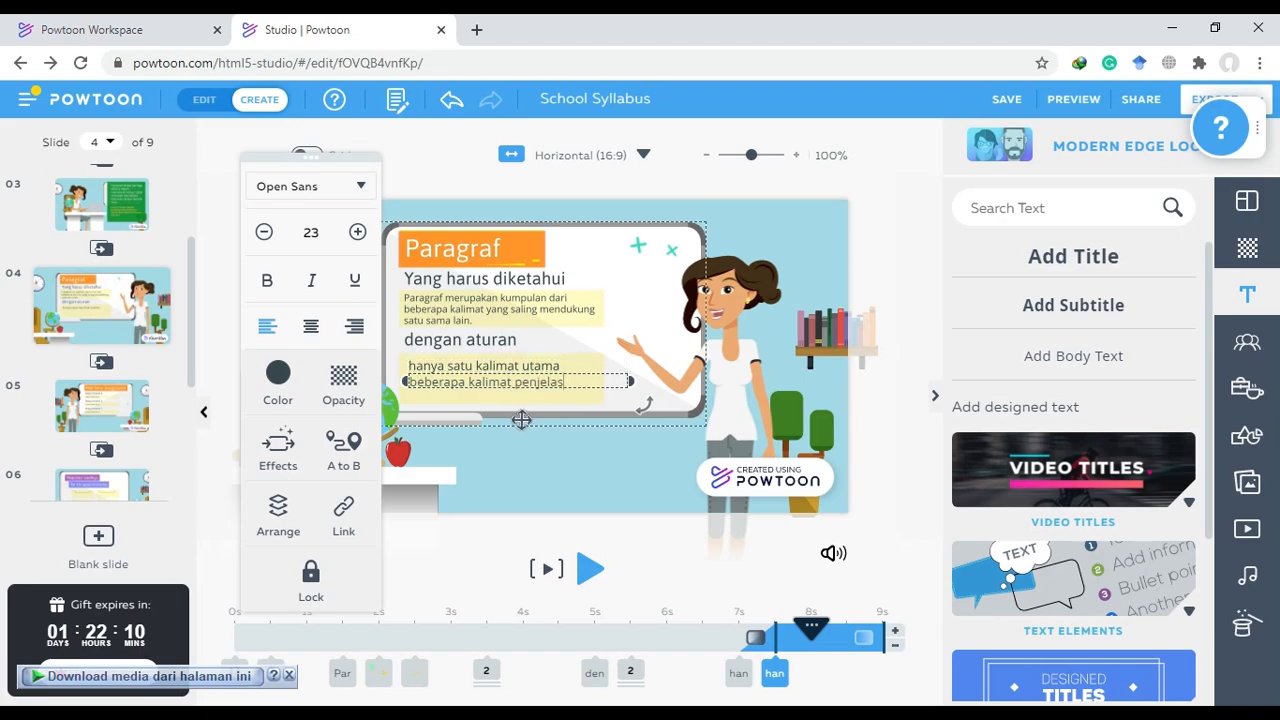
pyautogui.click(576, 391)
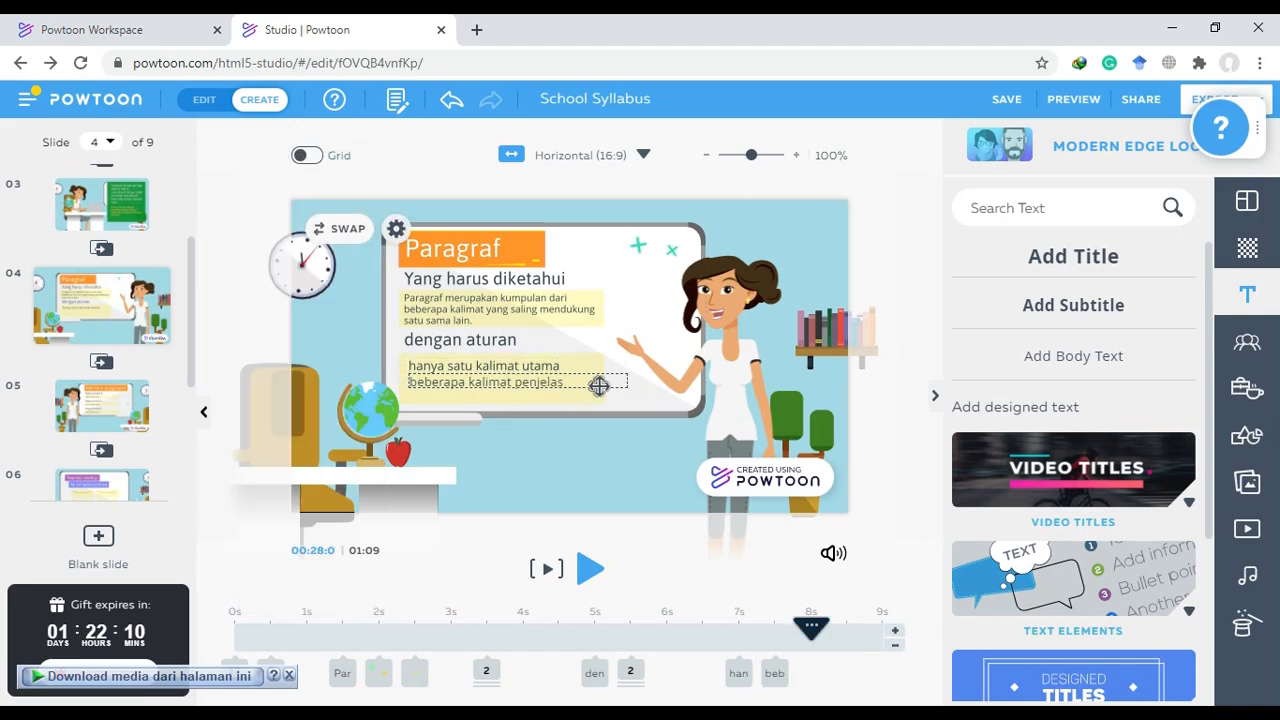
pyautogui.click(562, 372)
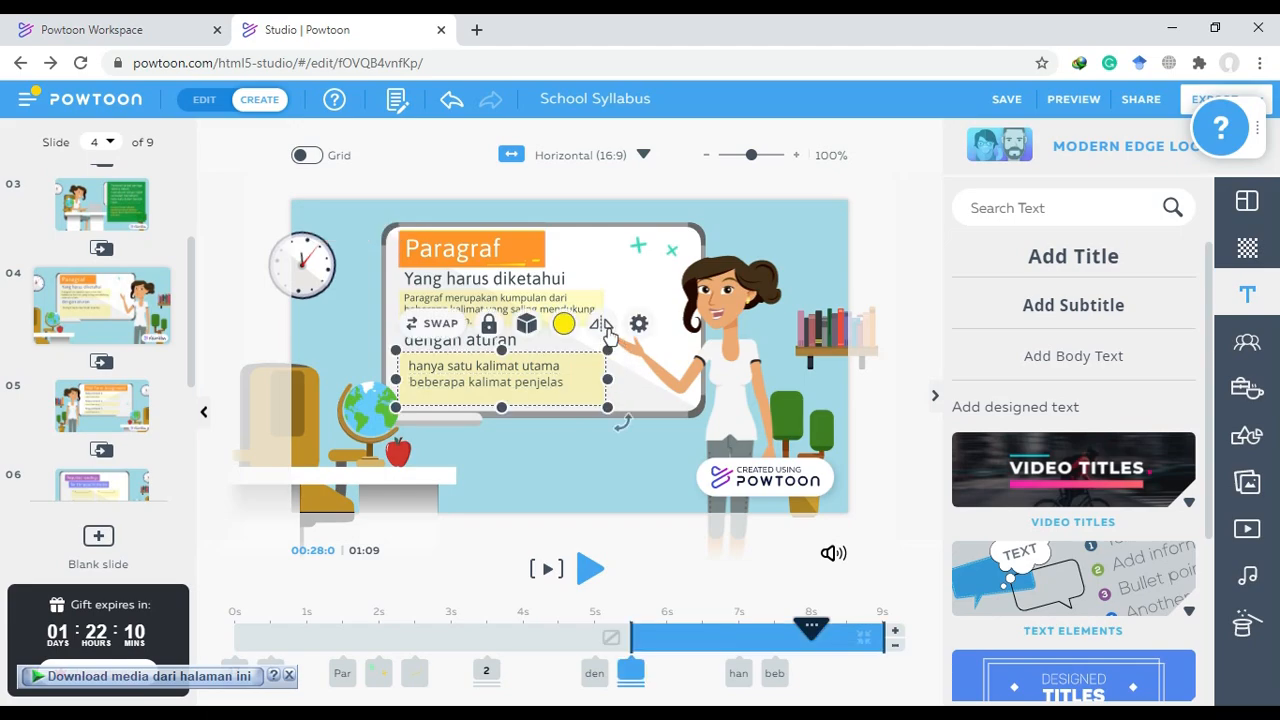
pyautogui.click(516, 466)
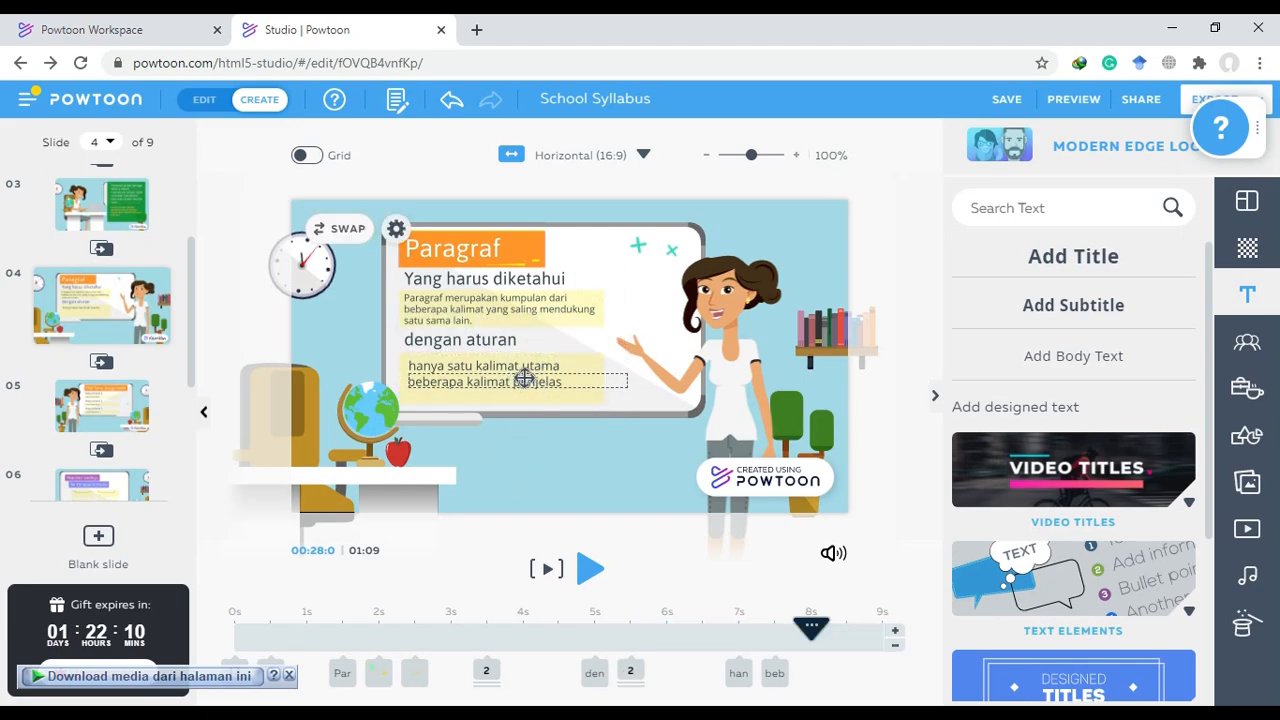
# Duplicate the "beberapa kalimat penjelas" text and place the copy beneath it as a third line in the yellow box
pyautogui.click(528, 381)
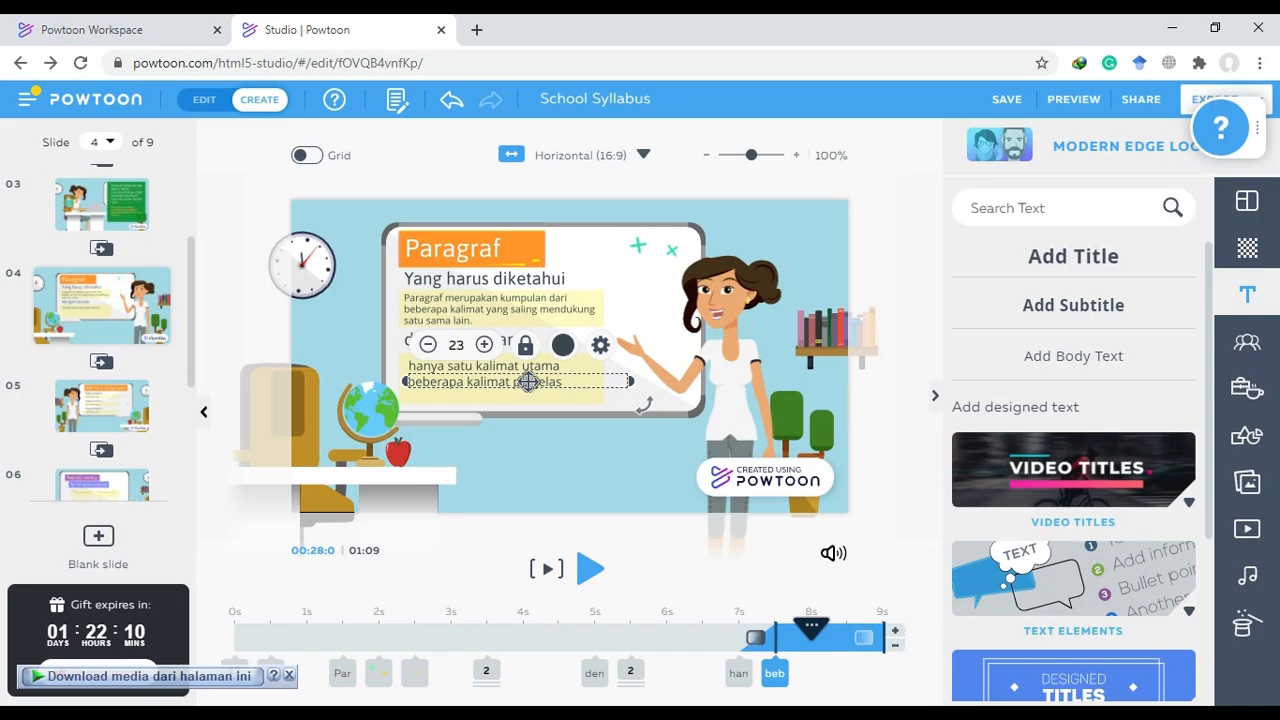
pyautogui.hotkey('ctrl', 'v')
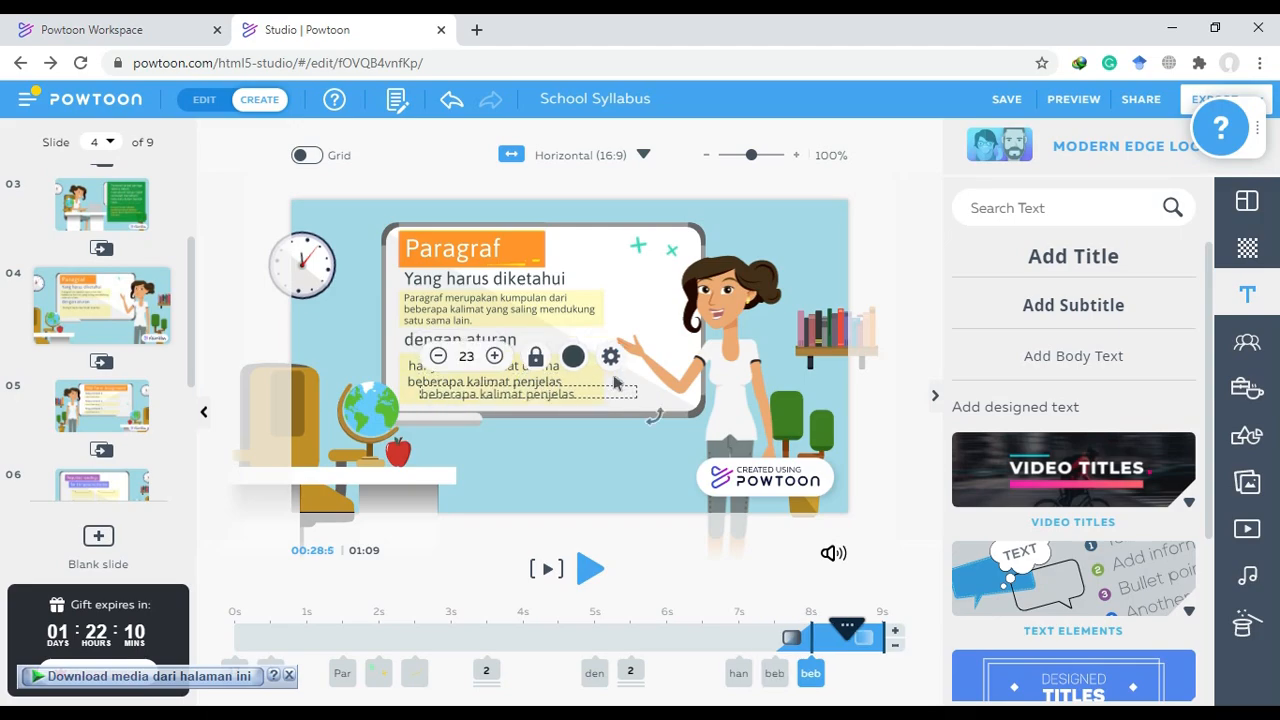
pyautogui.moveTo(631, 388); pyautogui.dragTo(628, 384)
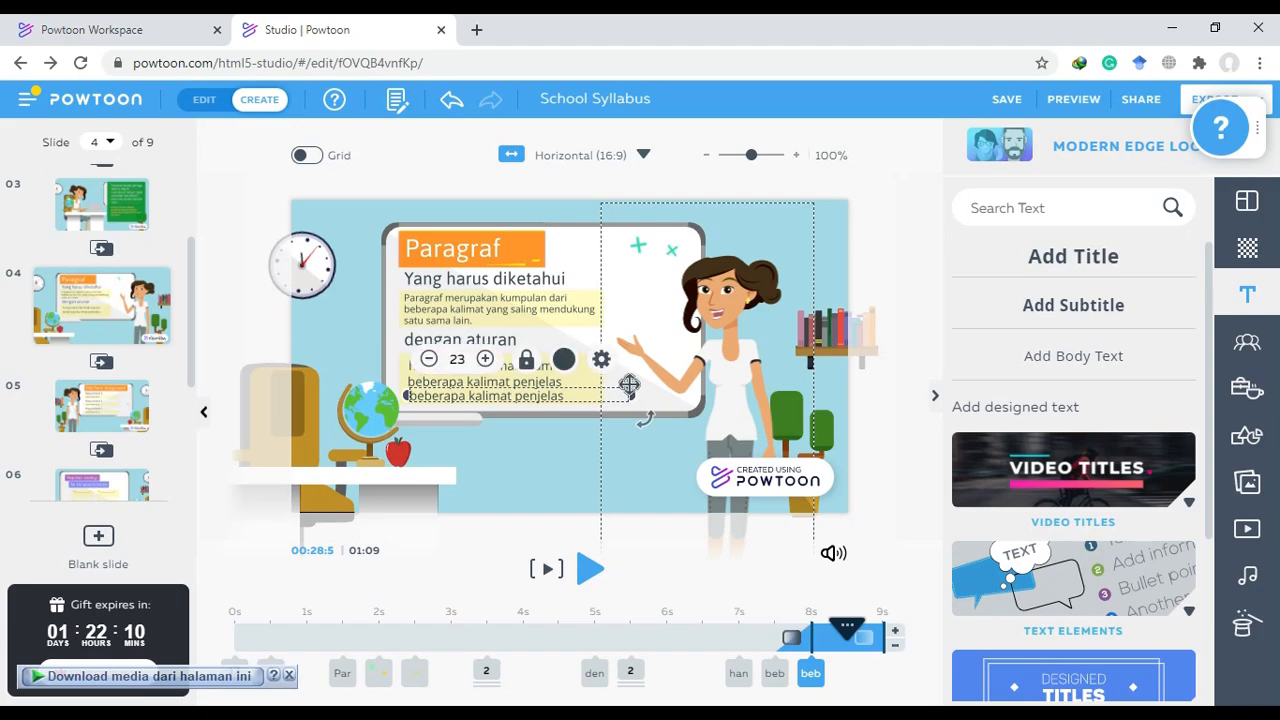
# Replace the third line's text with "saling mendukung" and deselect it
pyautogui.doubleClick(571, 399)
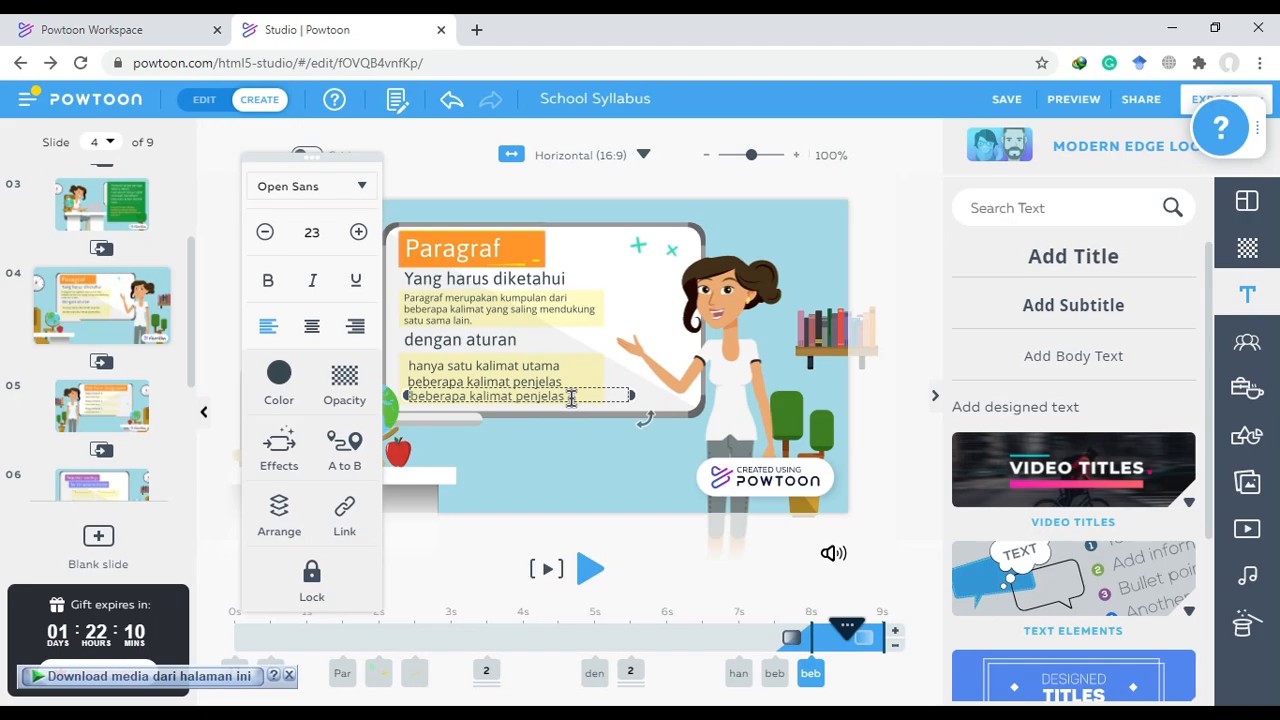
pyautogui.hotkey('ctrl', 'a')
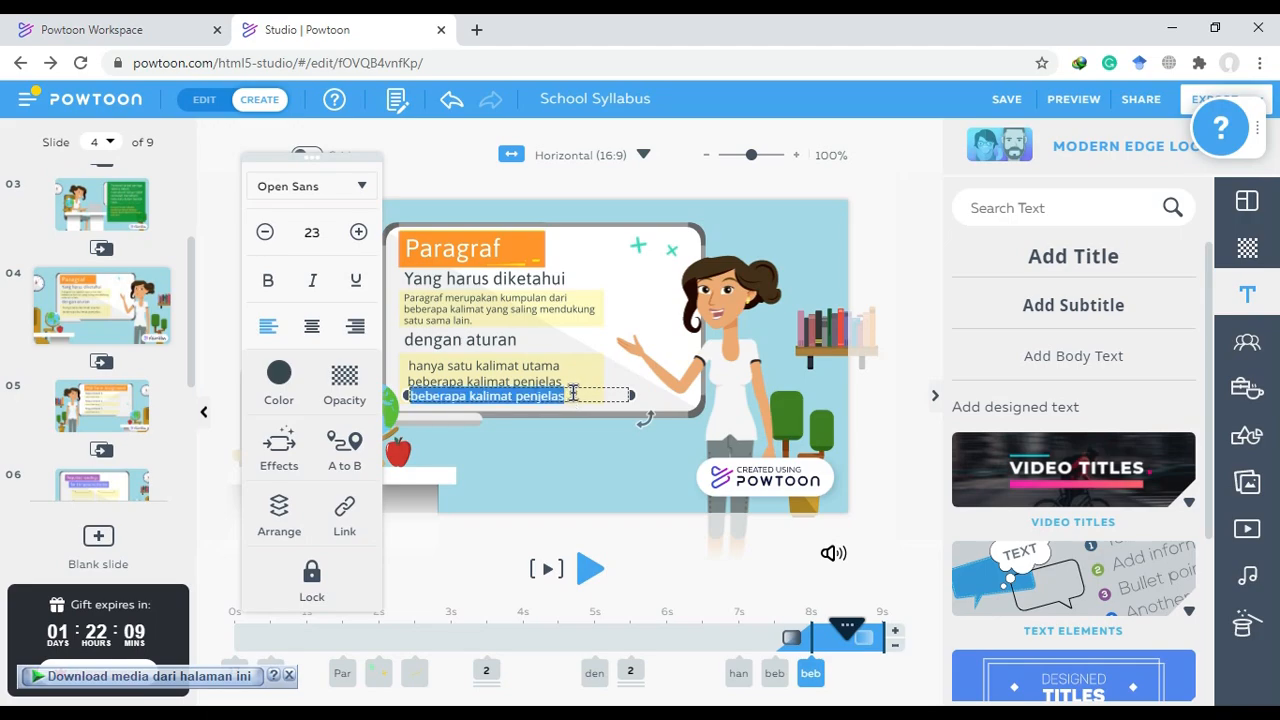
pyautogui.press('BackSpace')
pyautogui.write('saling me')
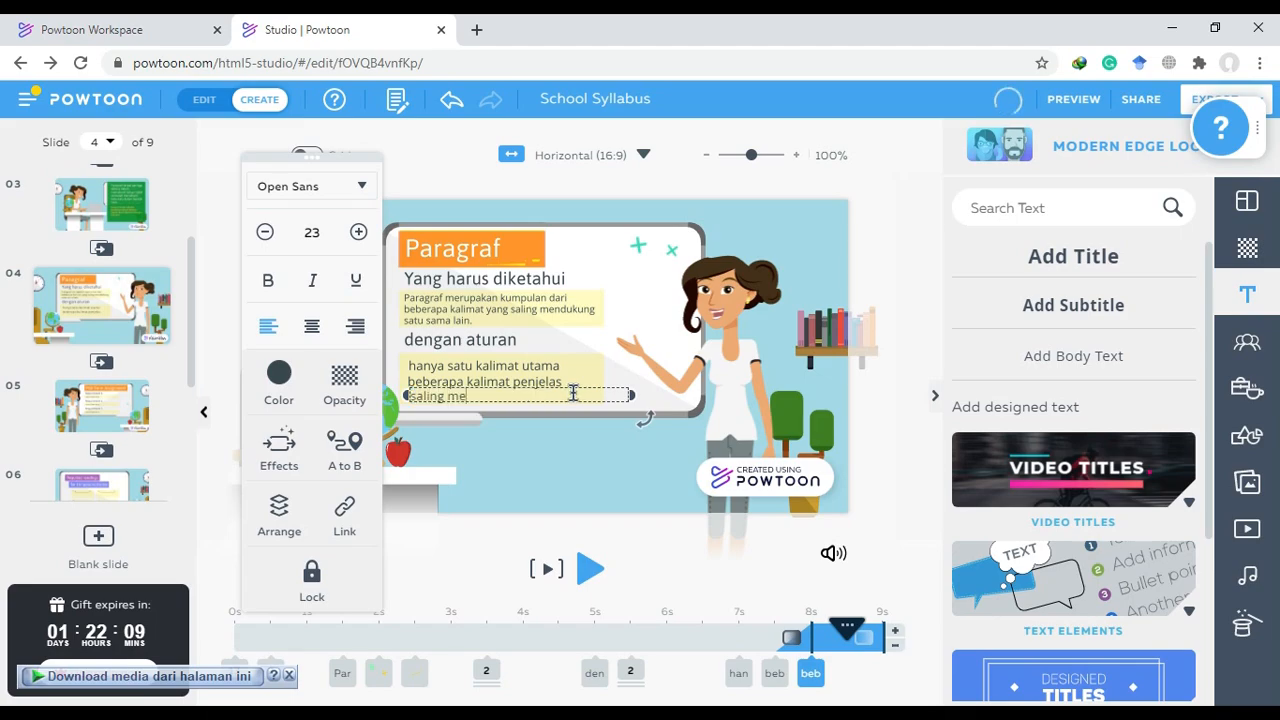
pyautogui.write('ndukung')
pyautogui.click(492, 540)
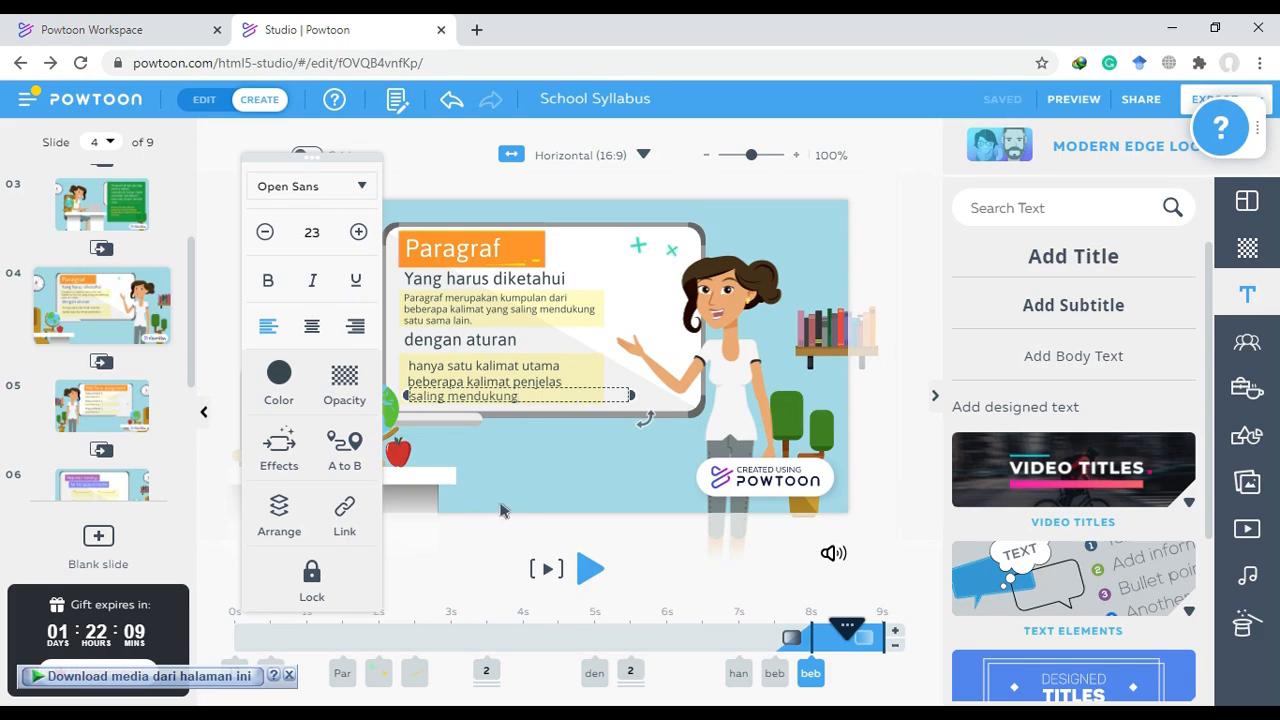
pyautogui.click(522, 468)
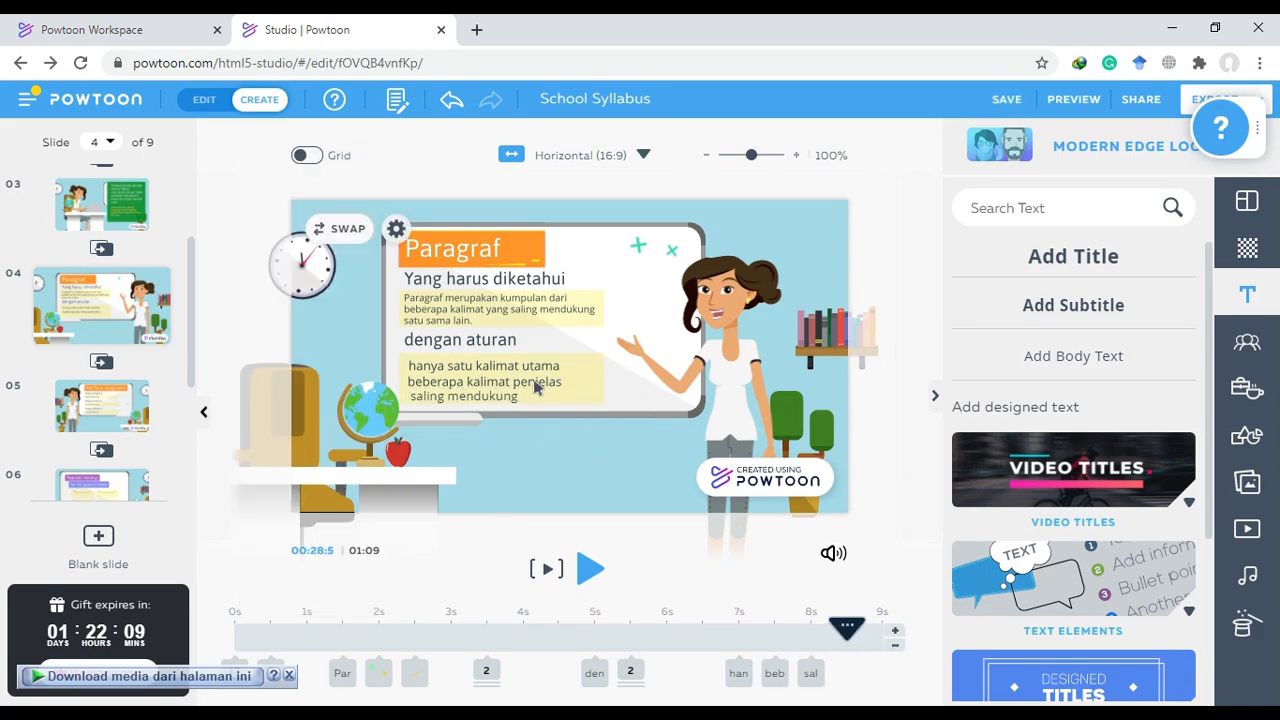
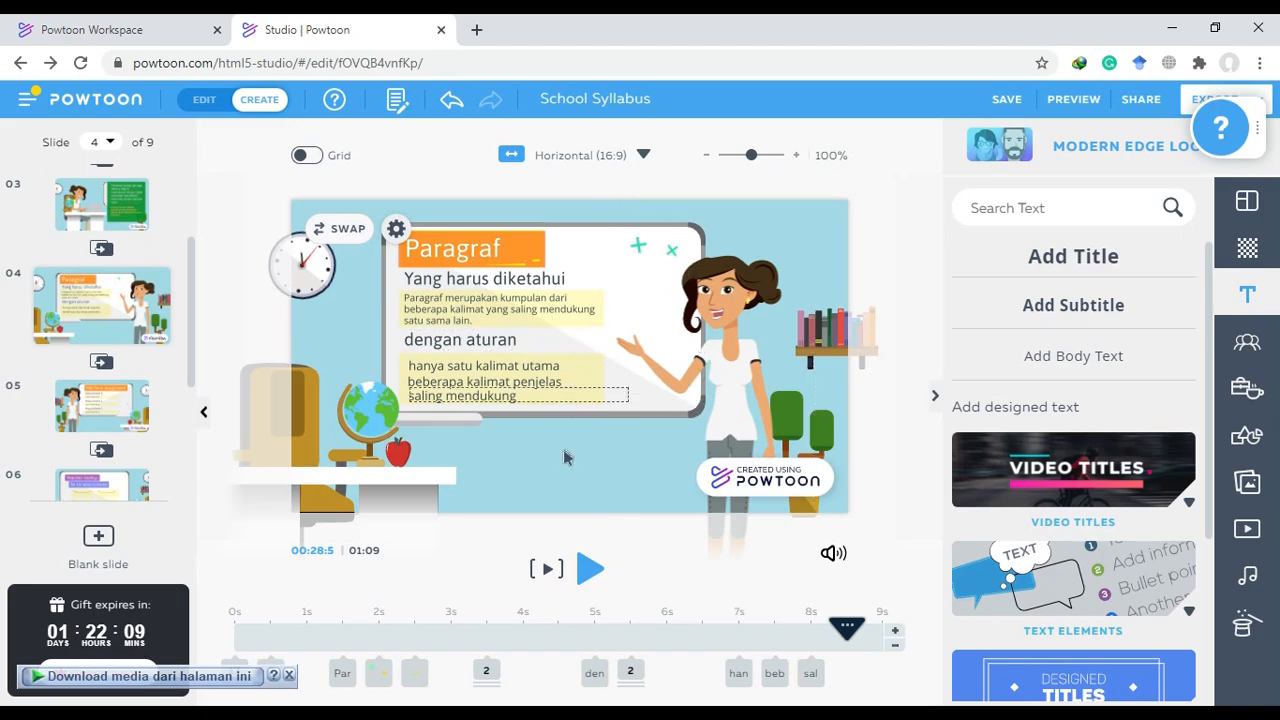
# Extend the duration of slide 4 to 11 seconds and move the playhead to the 10-second mark
pyautogui.click(547, 570)
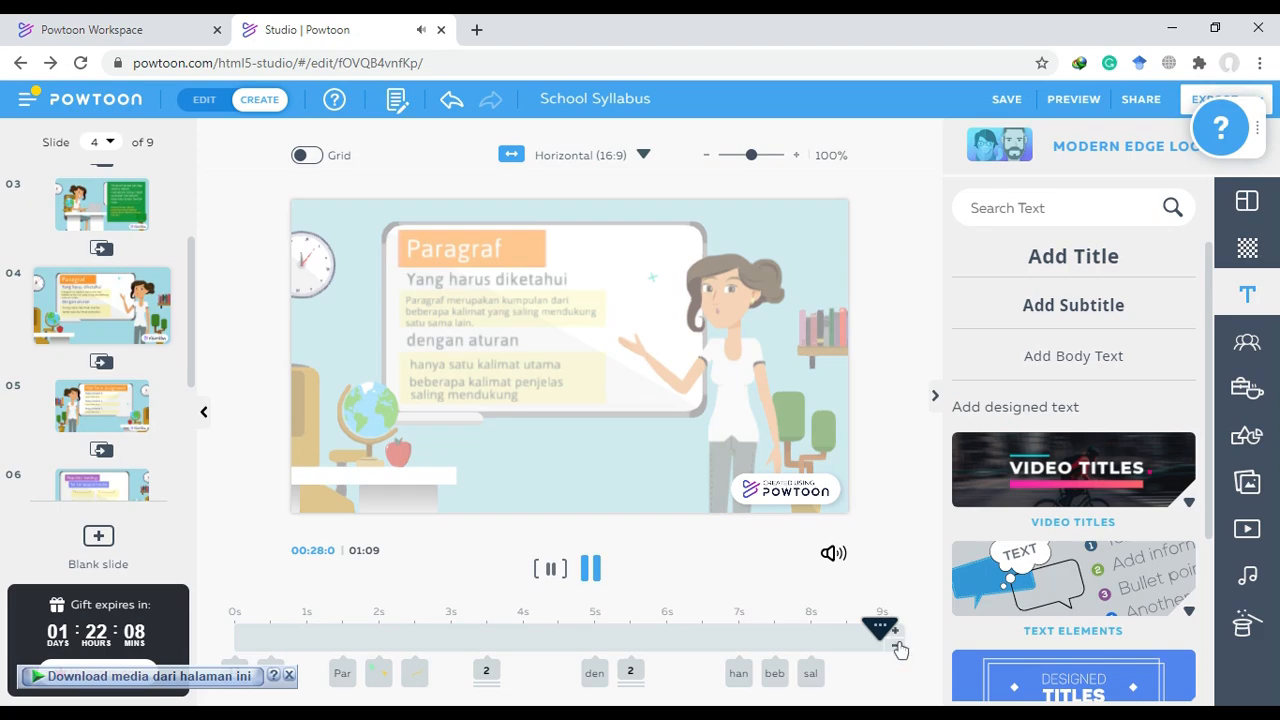
pyautogui.moveTo(898, 636); pyautogui.dragTo(900, 636)
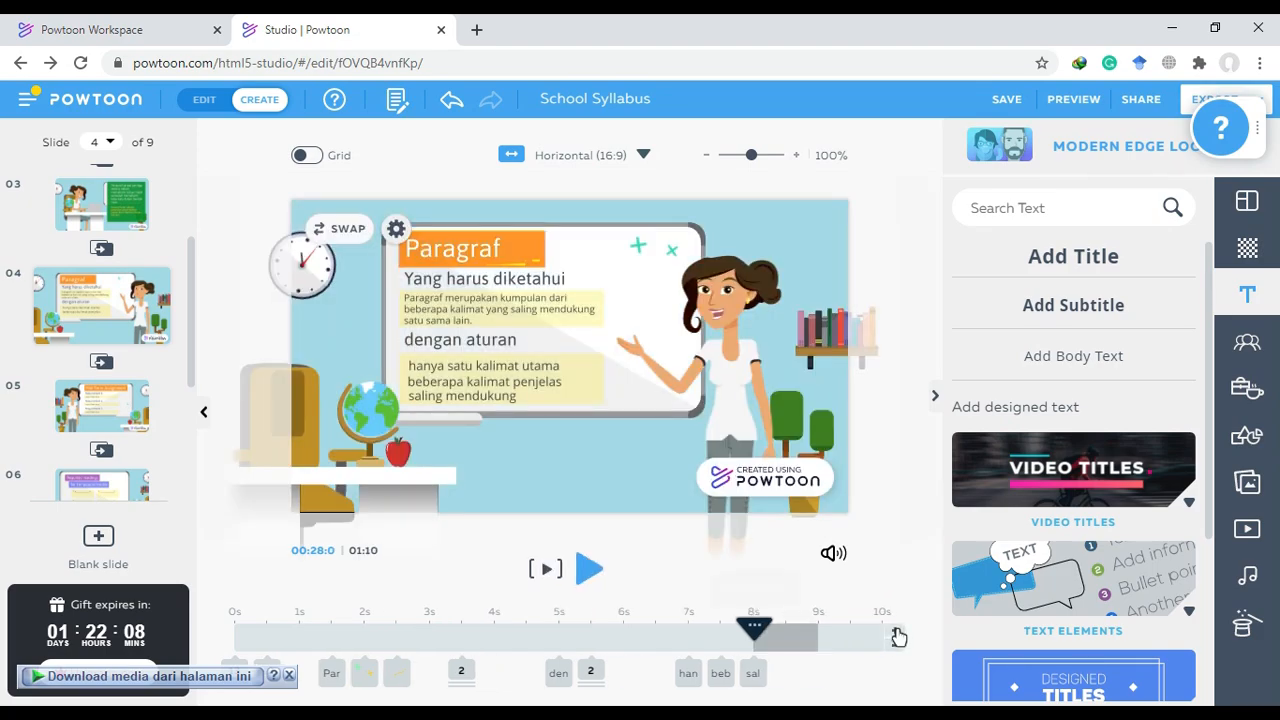
pyautogui.click(898, 636)
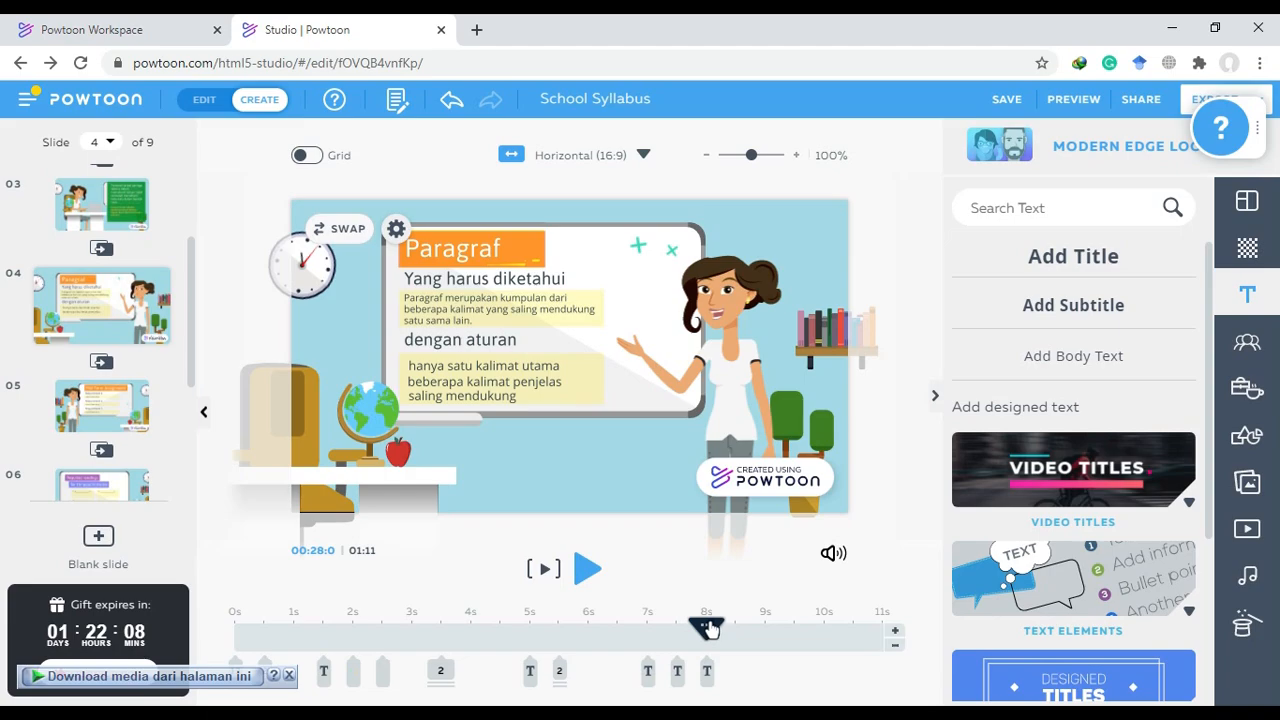
pyautogui.moveTo(709, 622); pyautogui.dragTo(826, 622)
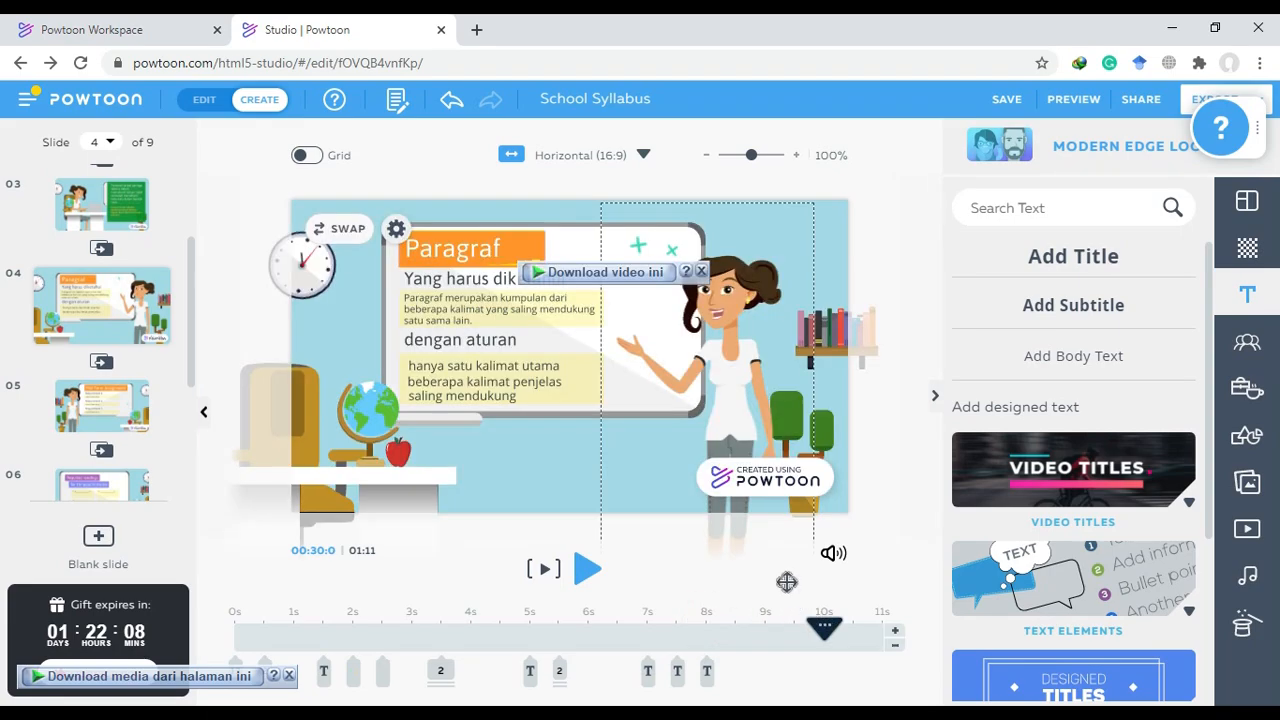
# Preview the playback of slide 4 and open slide 5 for editing
pyautogui.click(546, 570)
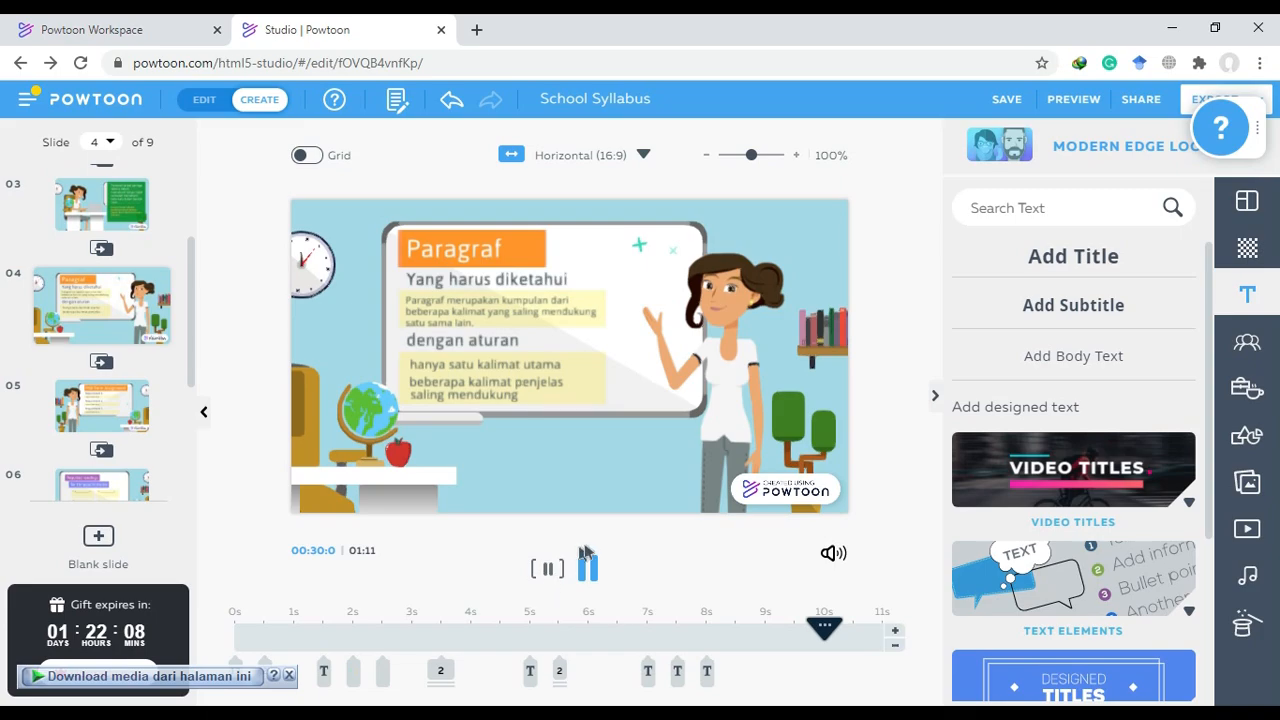
pyautogui.click(547, 572)
pyautogui.click(547, 572)
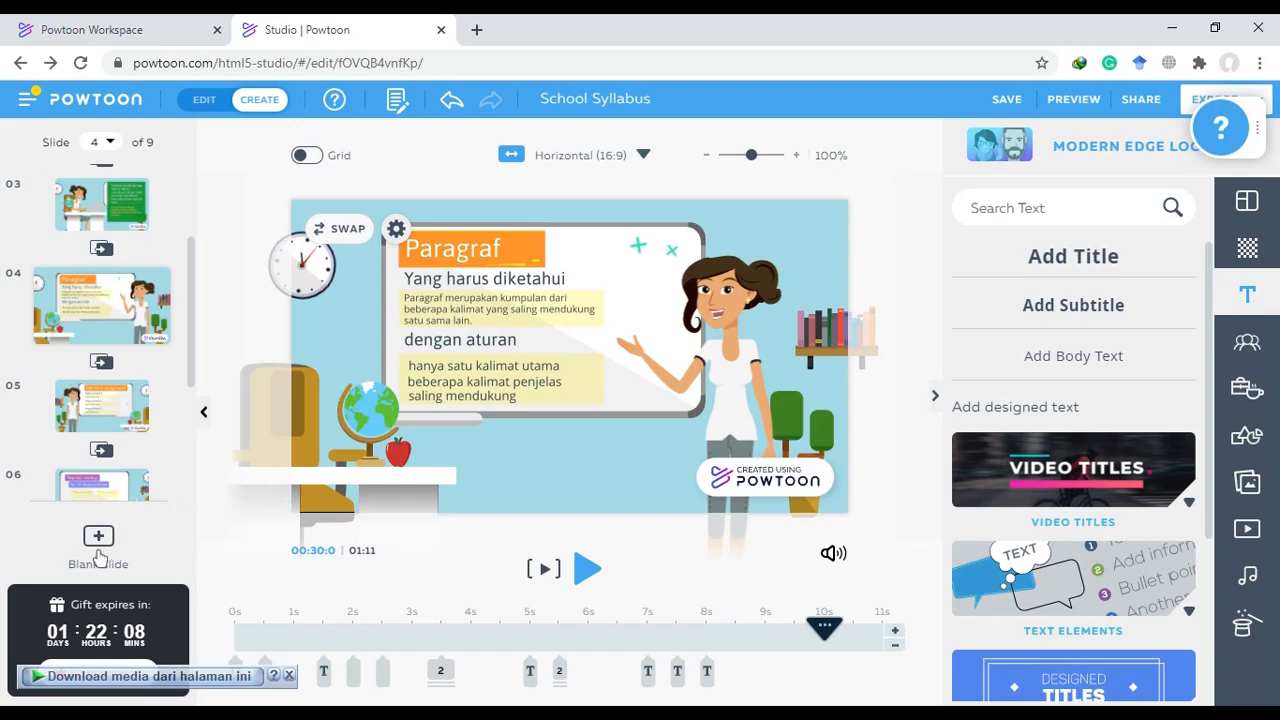
pyautogui.click(70, 405)
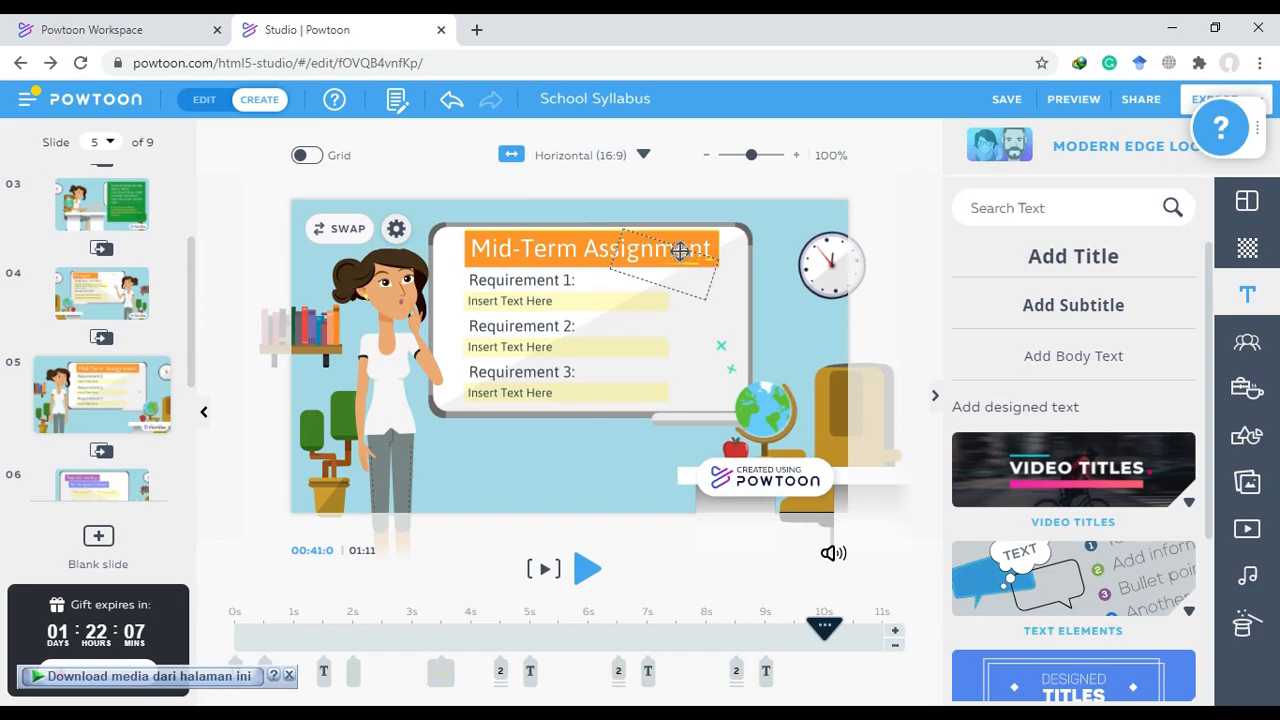
pyautogui.doubleClick(551, 249)
pyautogui.click(672, 447)
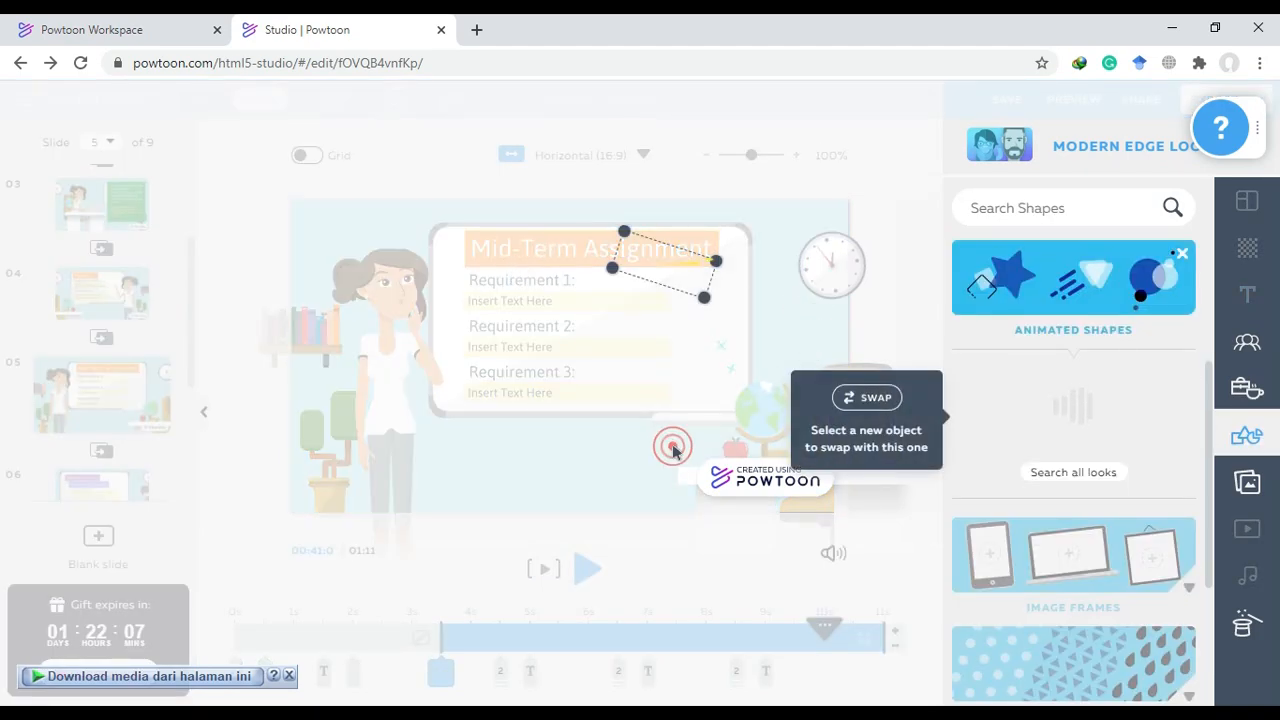
pyautogui.click(634, 390)
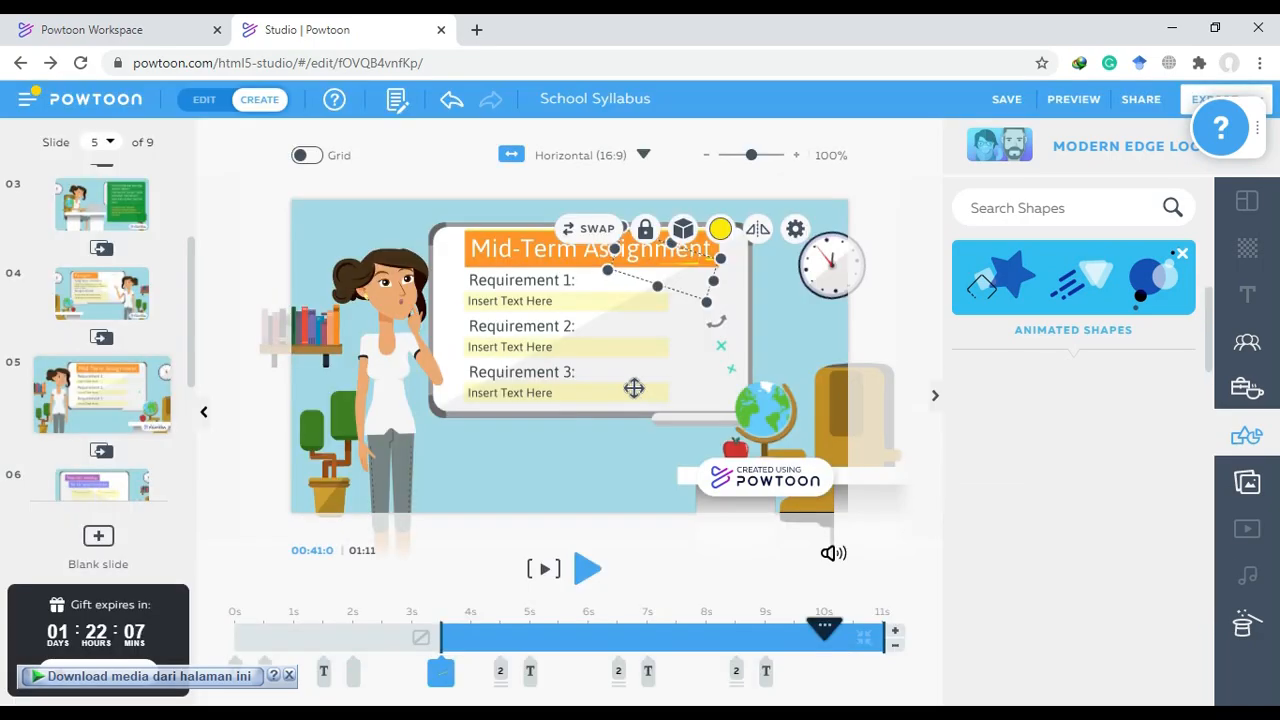
# Replace the "Mid-Term Assignment" title on slide 5 with "Masih ada lagi aturannya"
pyautogui.doubleClick(502, 246)
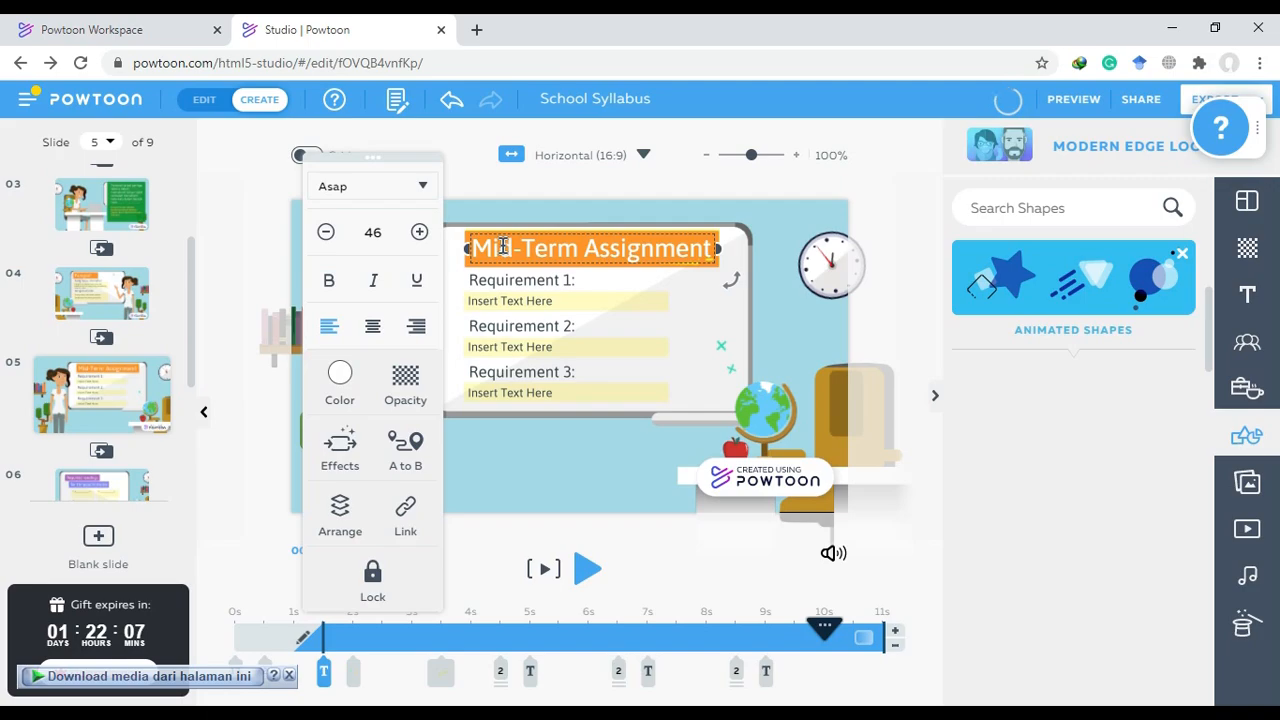
pyautogui.hotkey('ctrl', 'a')
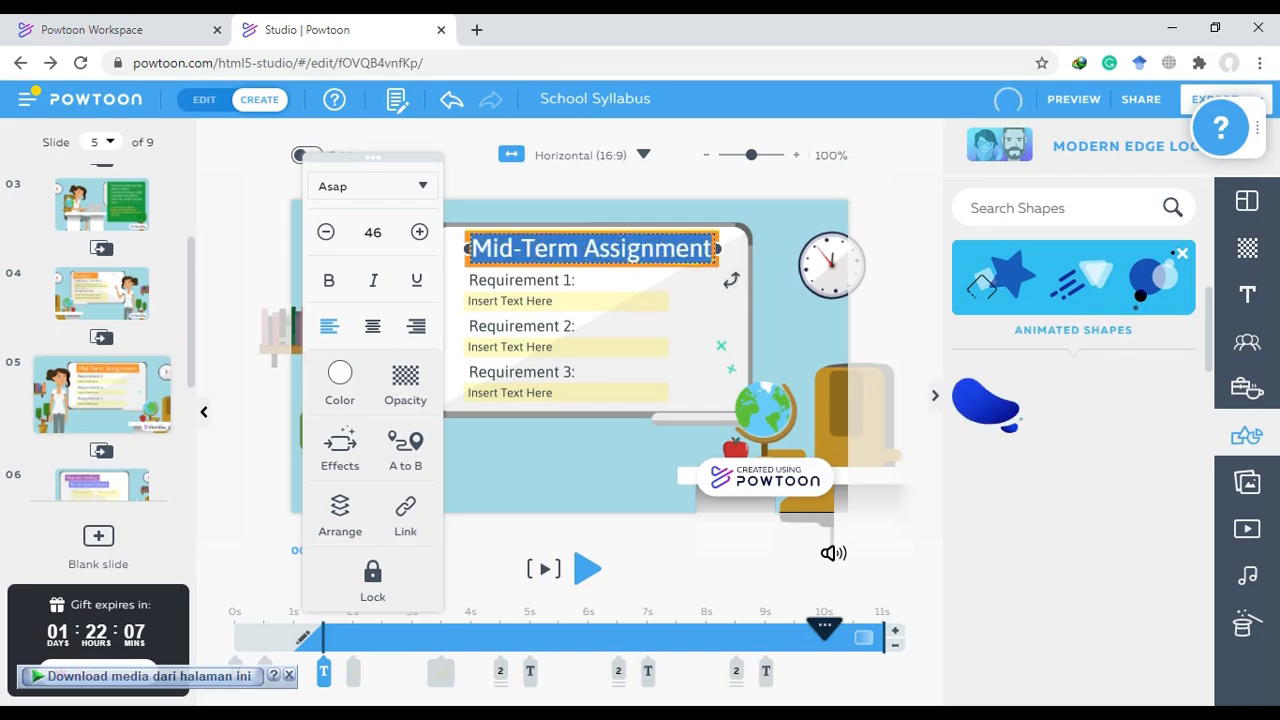
pyautogui.write('Masih ada lagi atur')
pyautogui.press('BackSpace')
pyautogui.press('BackSpace')
pyautogui.press('BackSpace')
pyautogui.press('BackSpace')
pyautogui.write('lain')
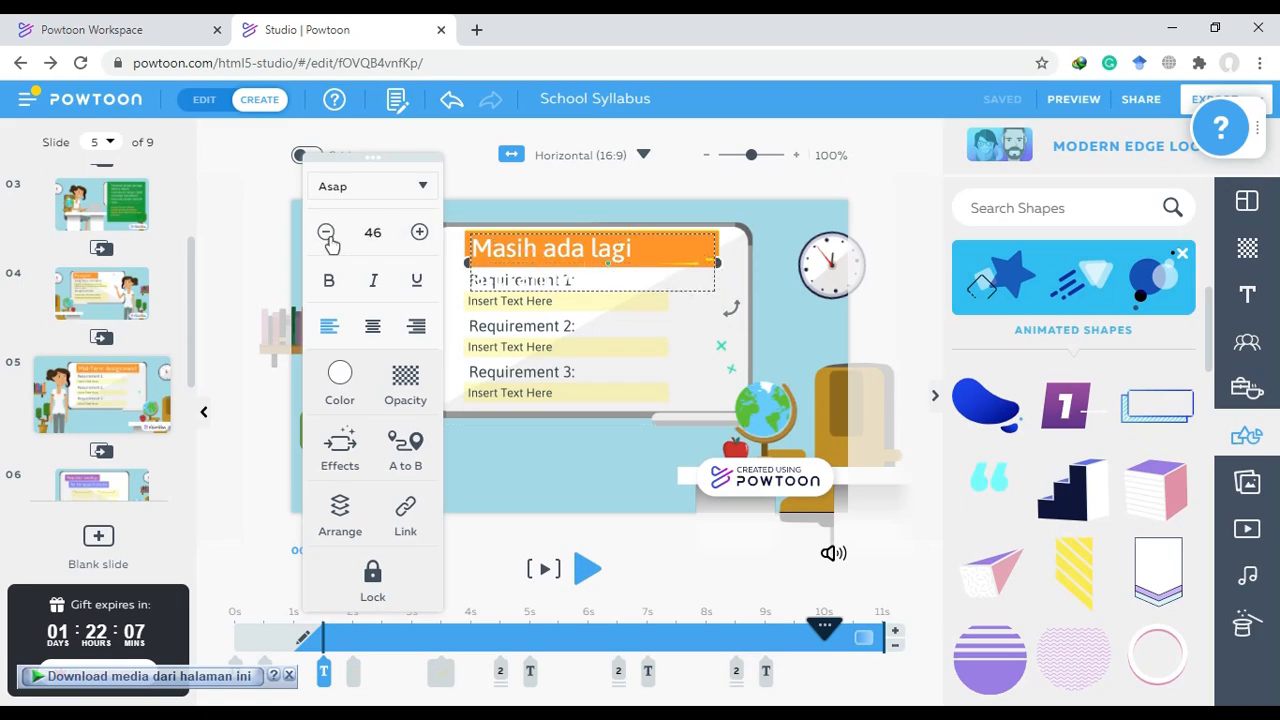
# Set the title's font size to 36, complete its text as "Masih ada lagi aturannya?" and deselect it
pyautogui.click(374, 229)
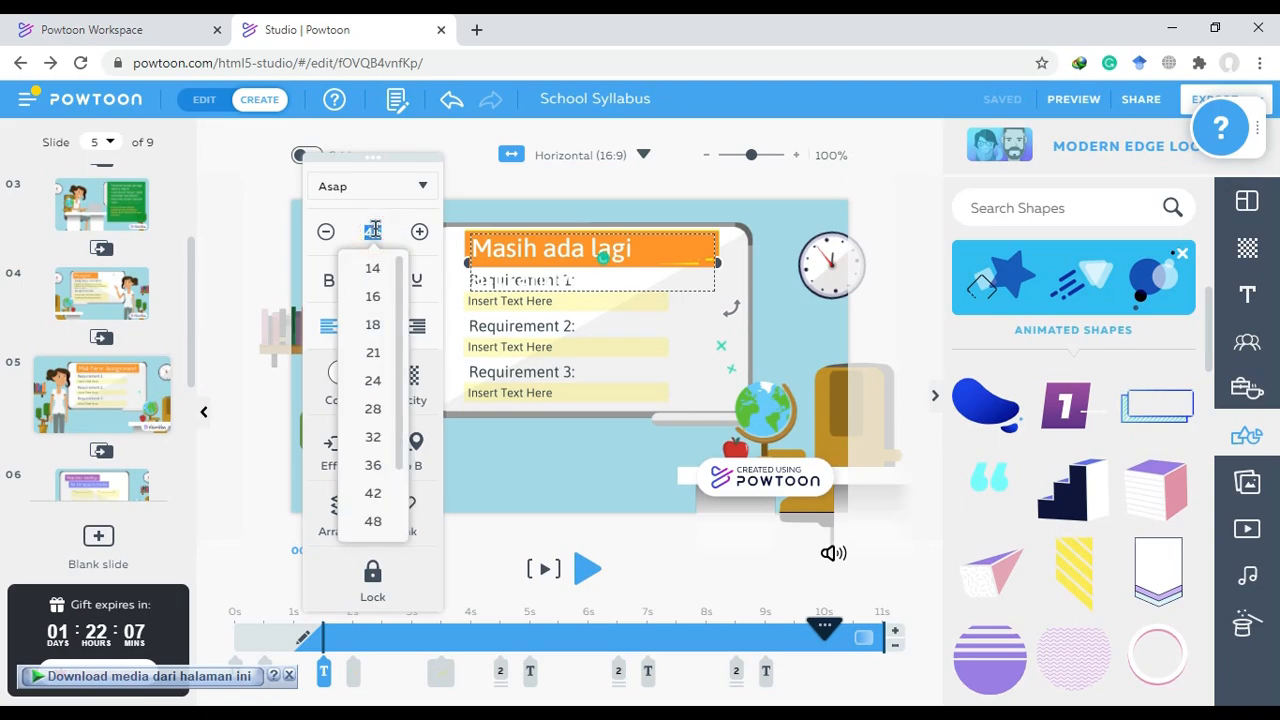
pyautogui.click(370, 420)
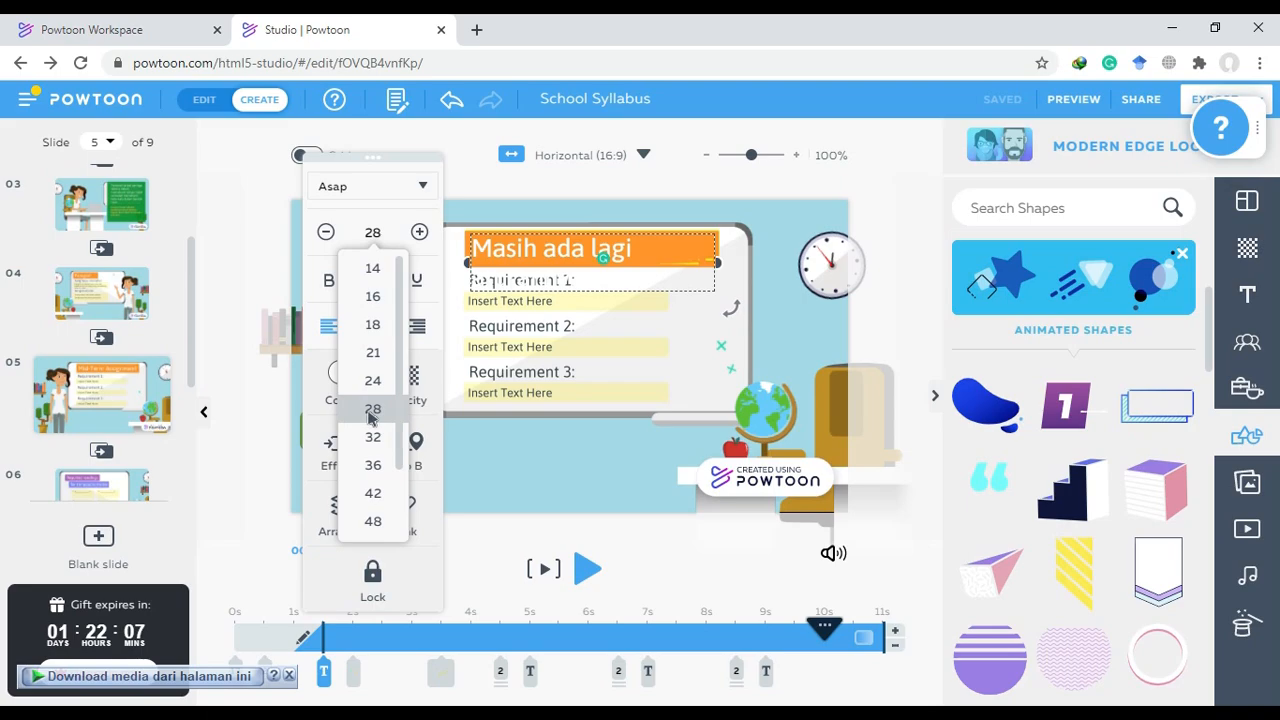
pyautogui.click(373, 232)
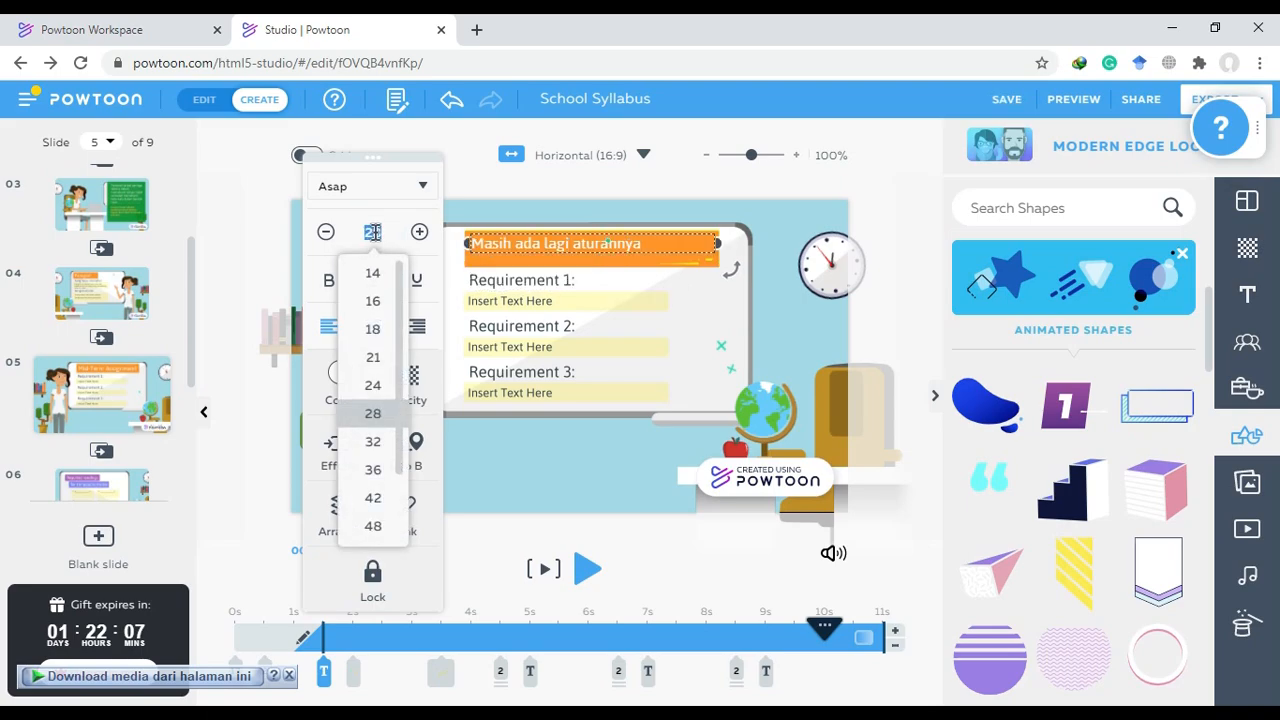
pyautogui.click(374, 475)
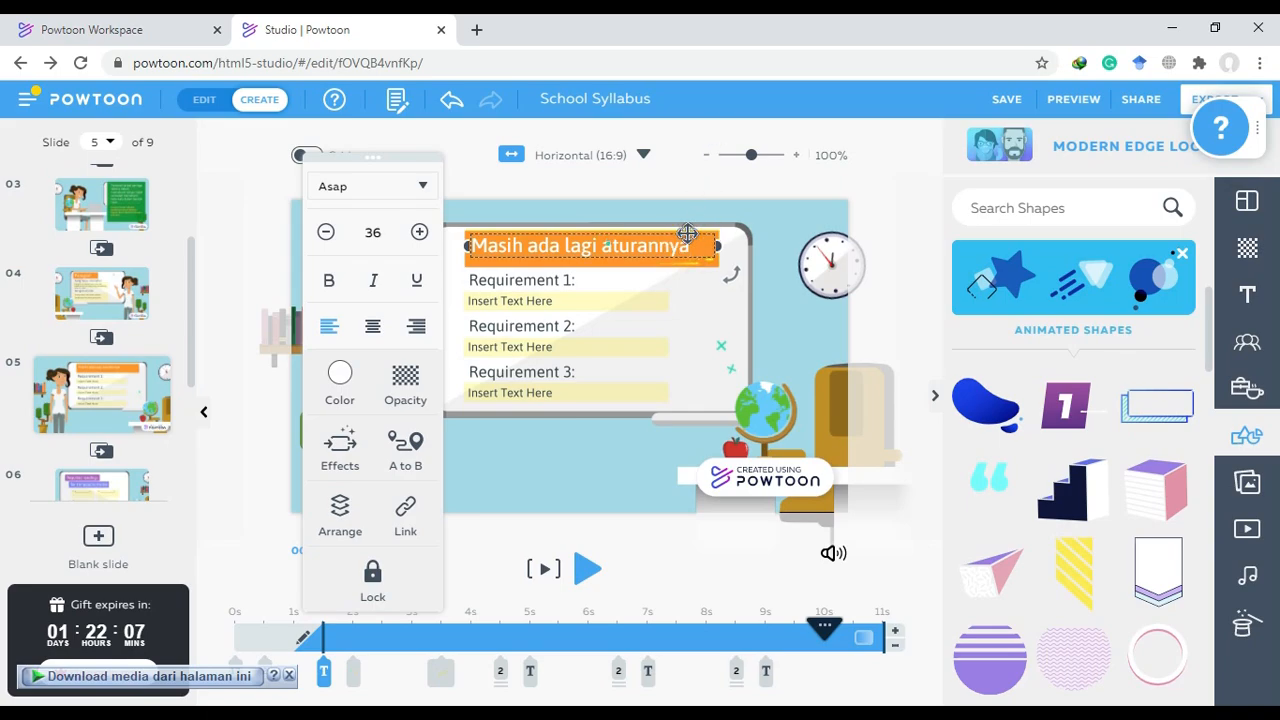
pyautogui.click(573, 181)
pyautogui.click(578, 193)
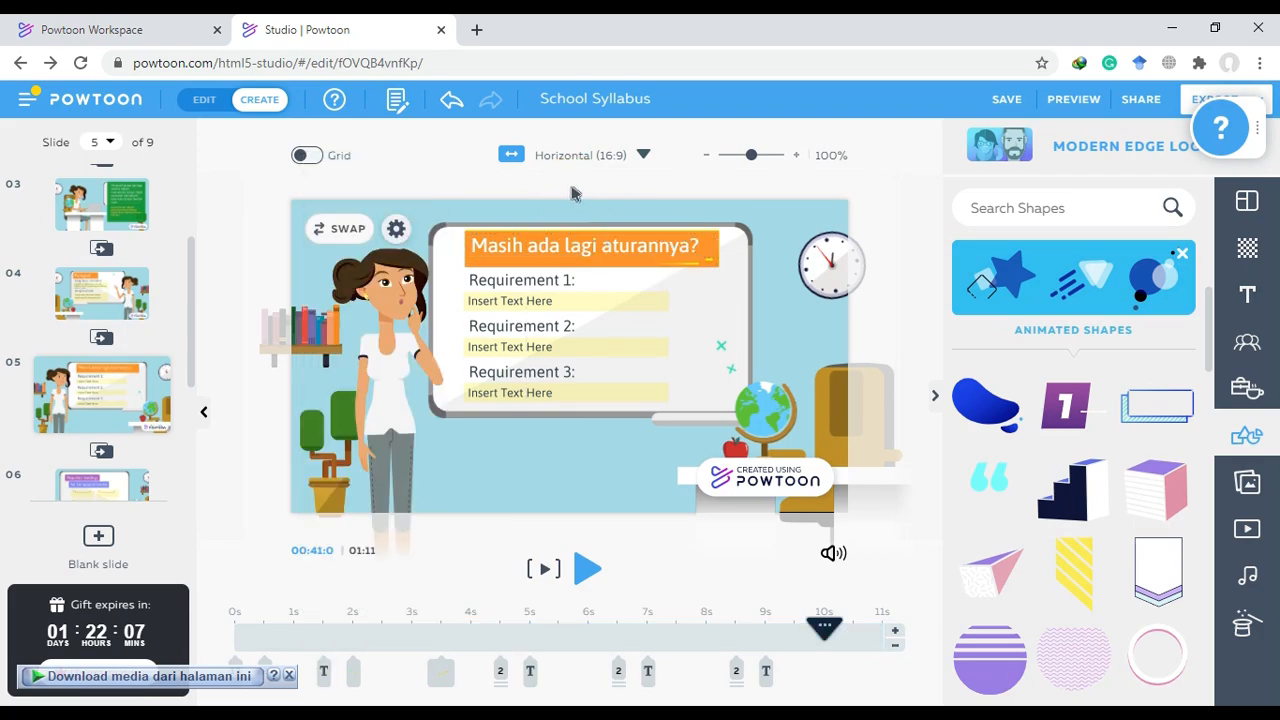
# Replace the "Requirement 1:" heading with "kohesi" and select the "Requirement 2:" heading
pyautogui.doubleClick(588, 285)
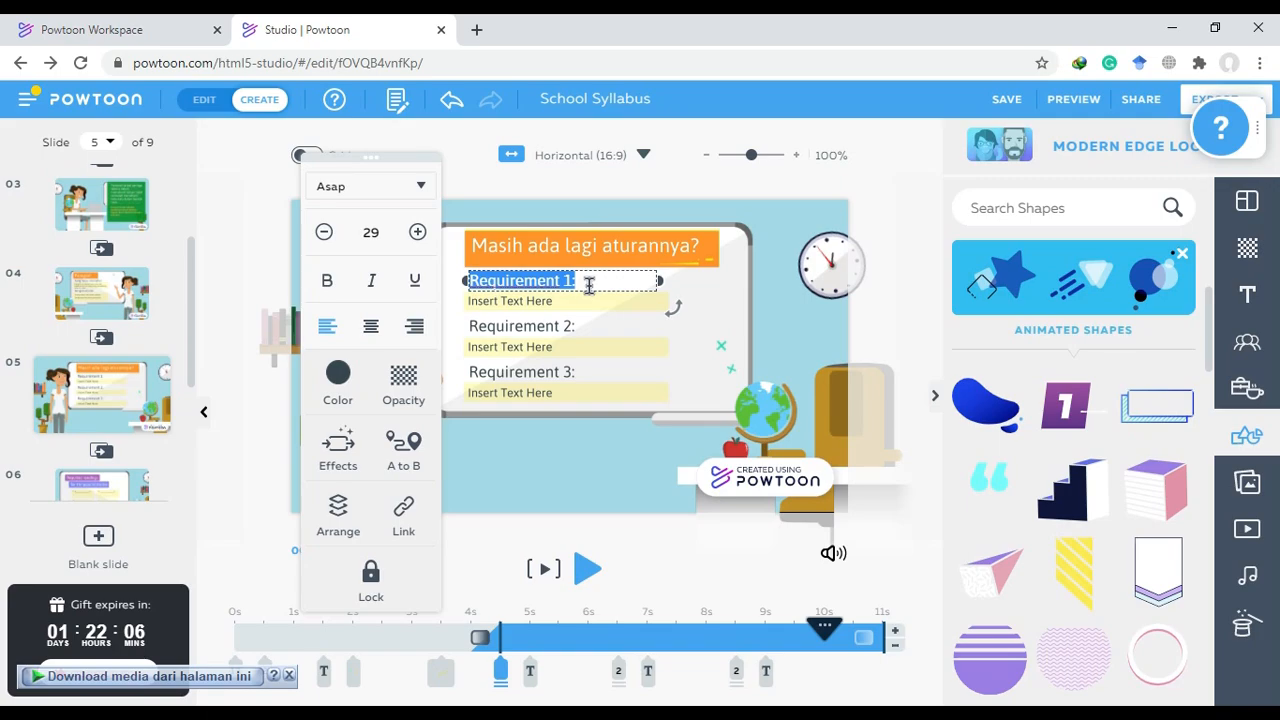
pyautogui.write('kohesi')
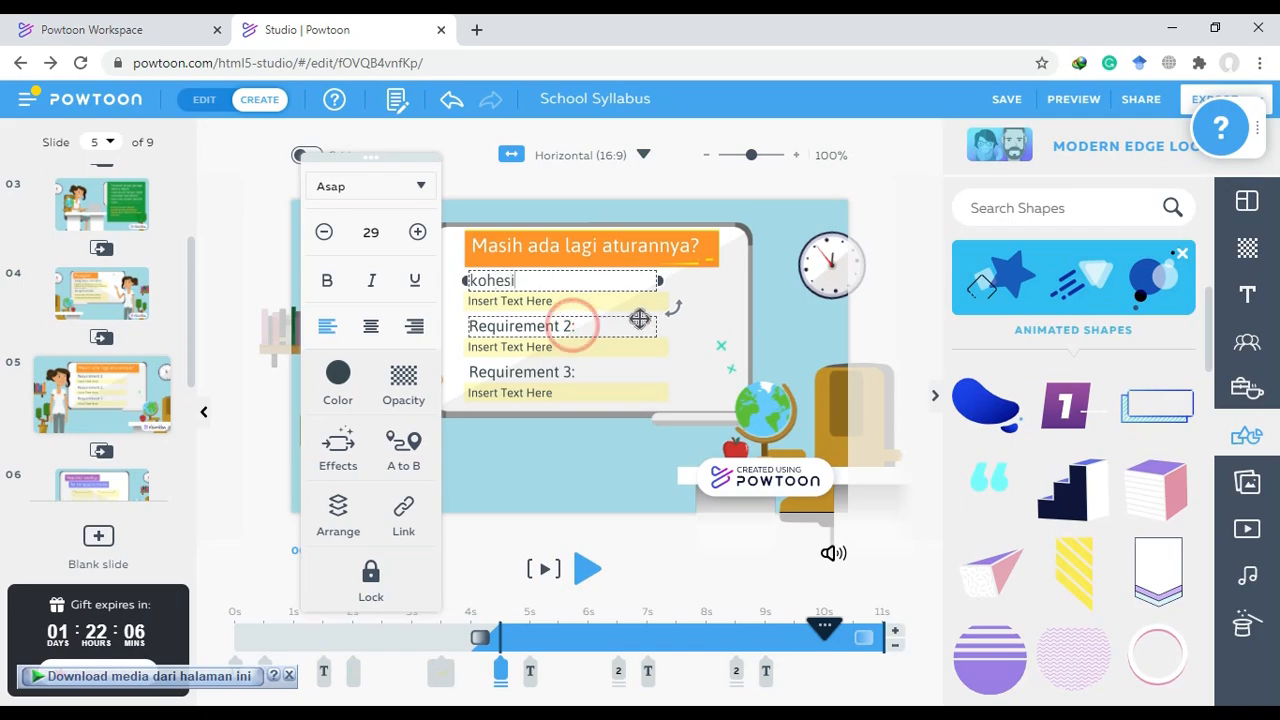
pyautogui.click(602, 322)
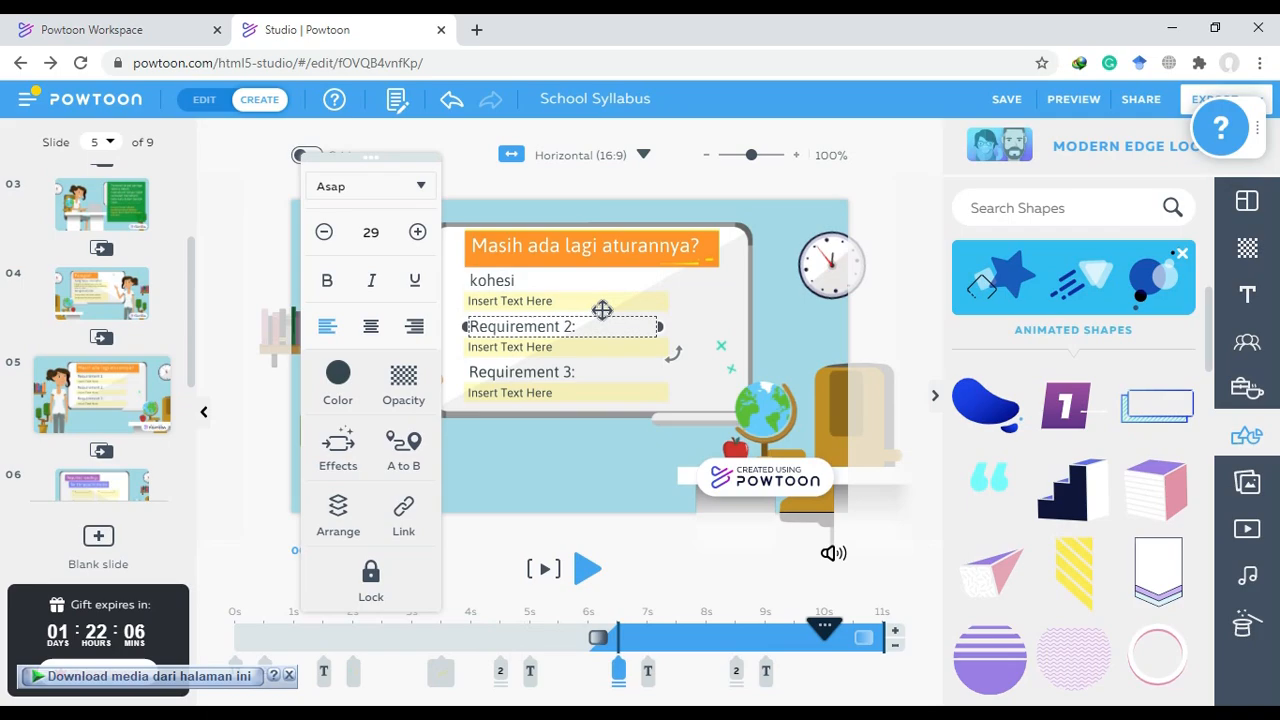
# Replace the "Requirement 2:" heading with "koherensi" and the "Requirement 3:" heading with "keruntutan" on slide 5
pyautogui.doubleClick(586, 326)
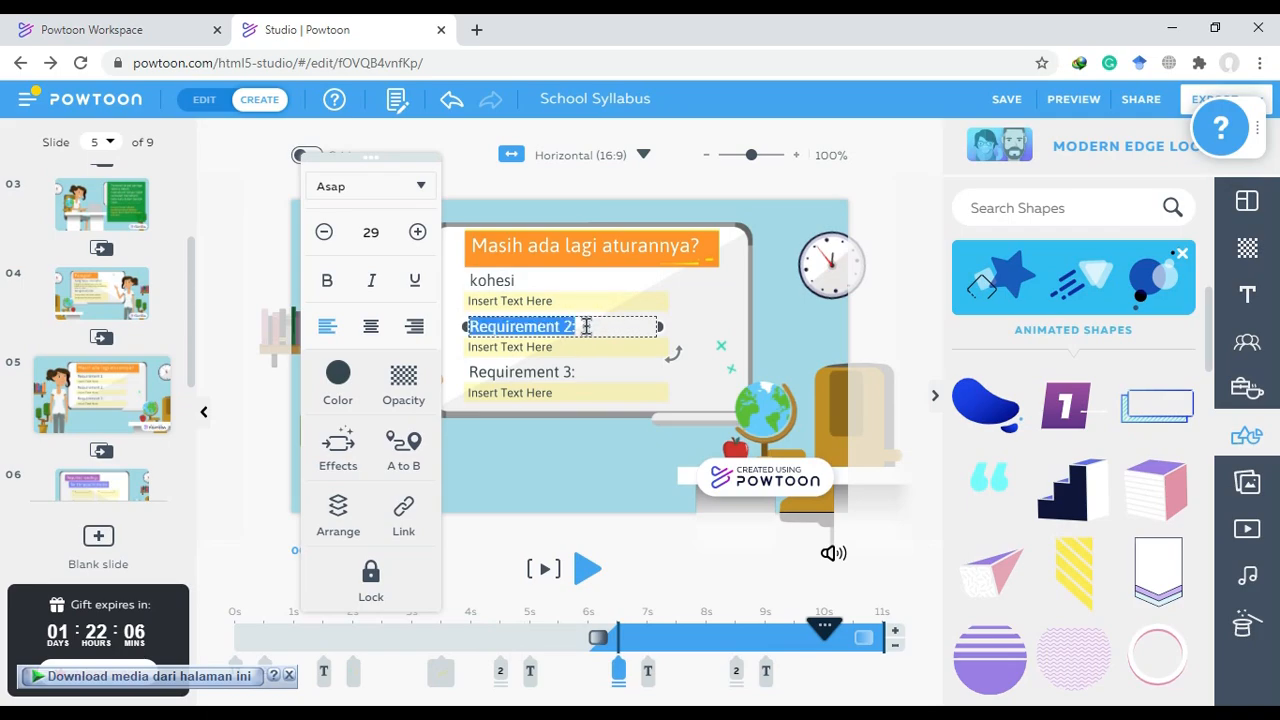
pyautogui.write('koherensi')
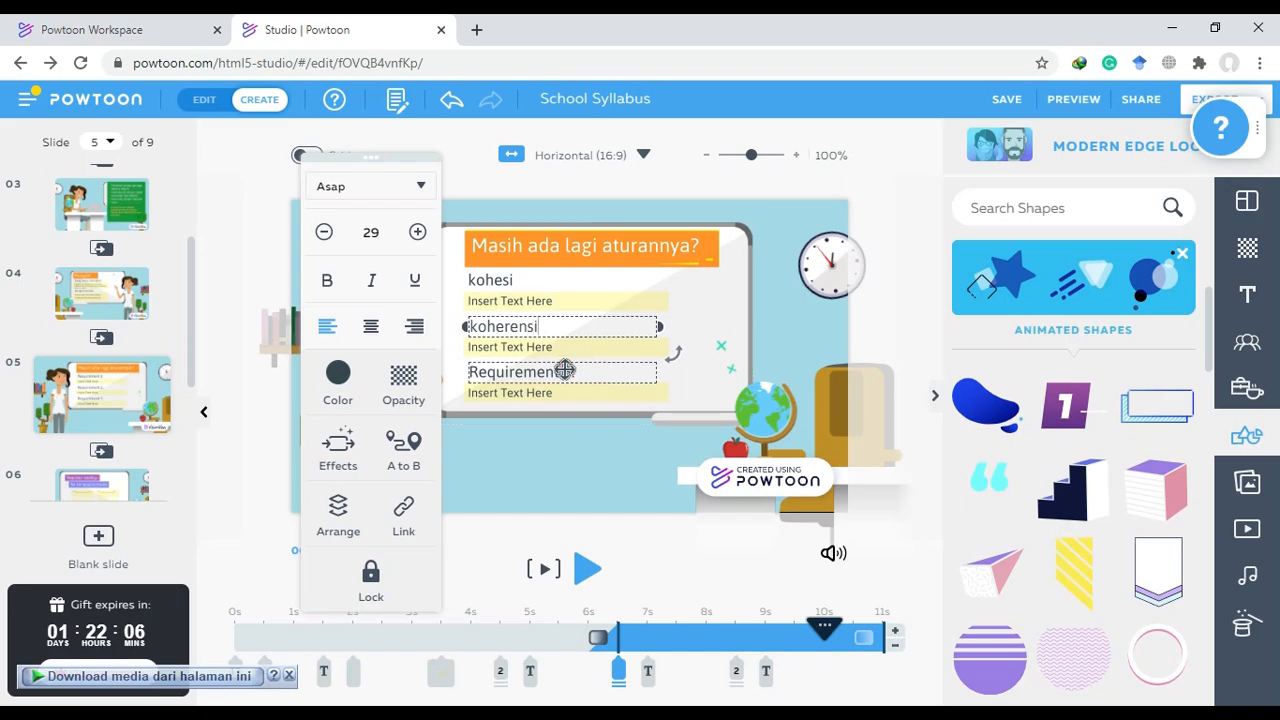
pyautogui.click(644, 353)
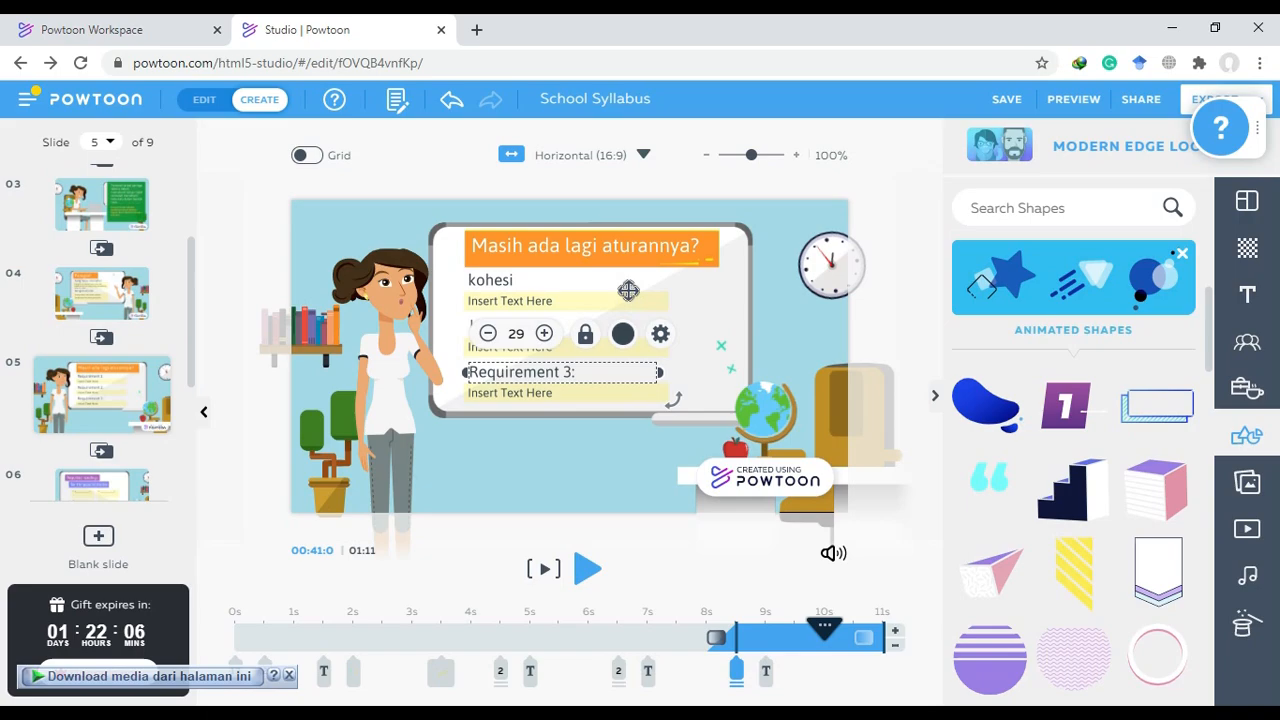
pyautogui.doubleClick(578, 370)
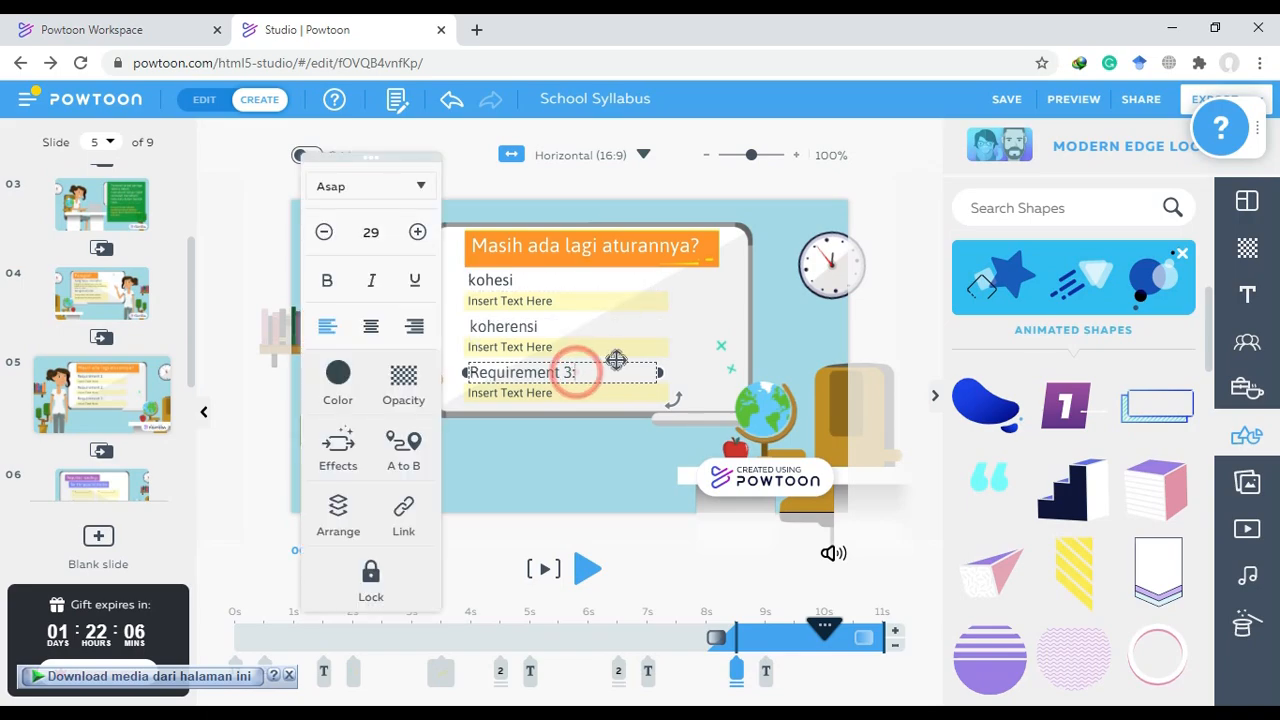
pyautogui.press('BackSpace')
pyautogui.write('k')
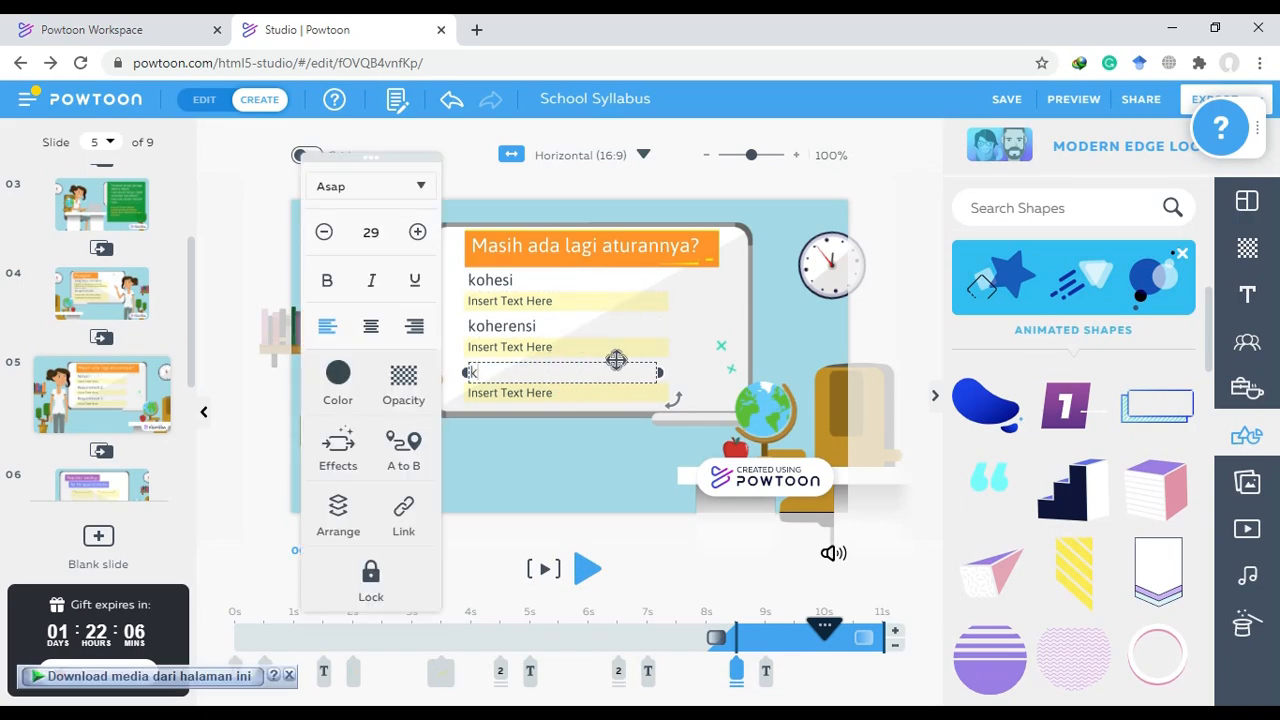
pyautogui.write('eruntutan')
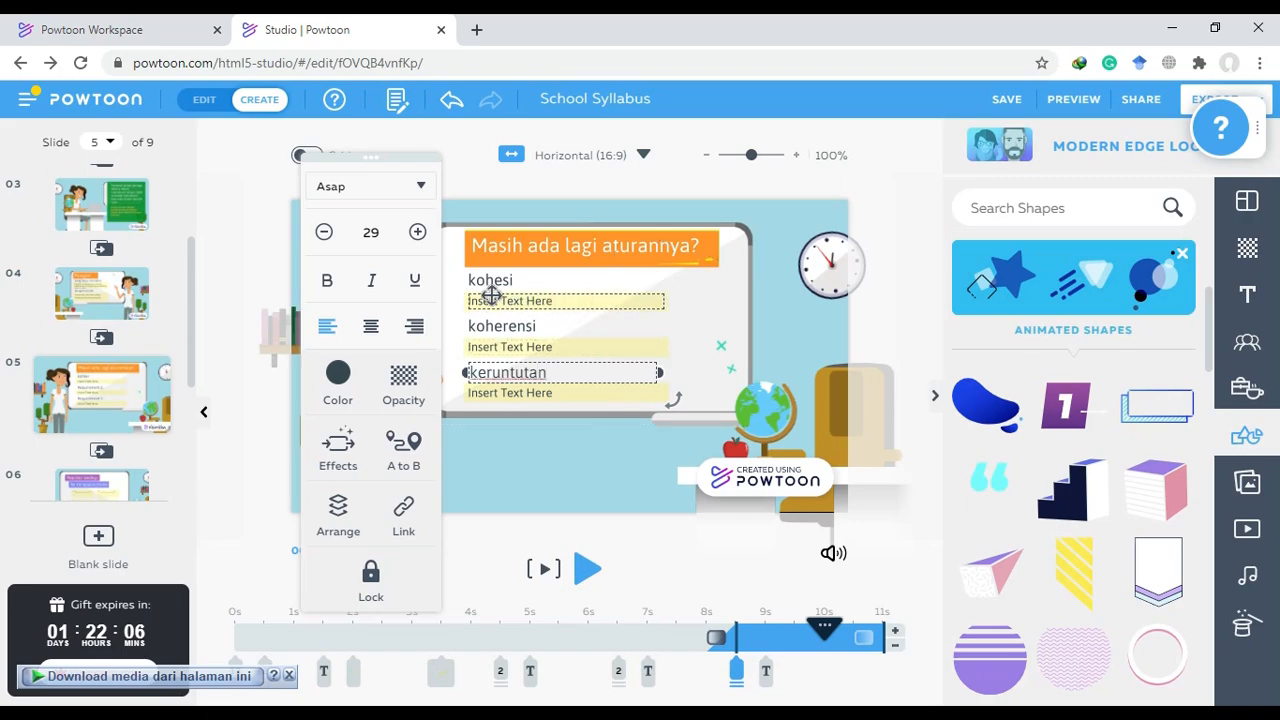
# Replace the placeholder text under the "kohesi" heading with "kesatuan"
pyautogui.click(679, 307)
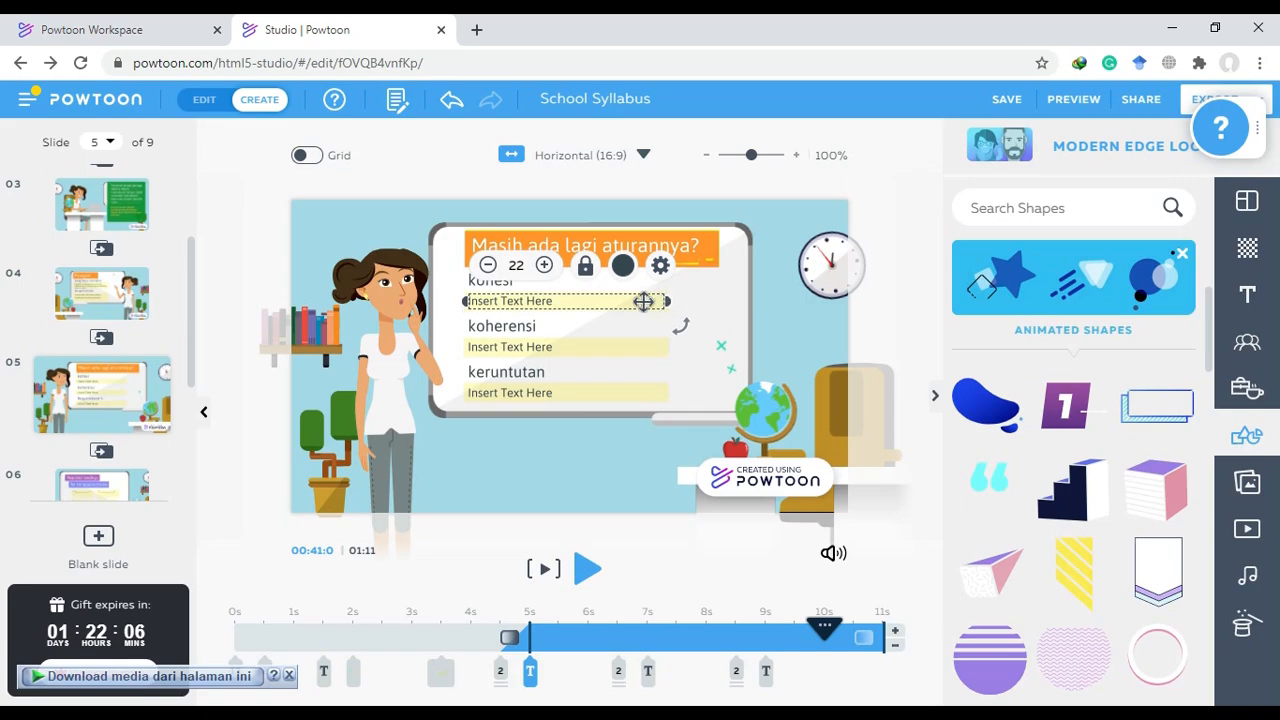
pyautogui.doubleClick(591, 305)
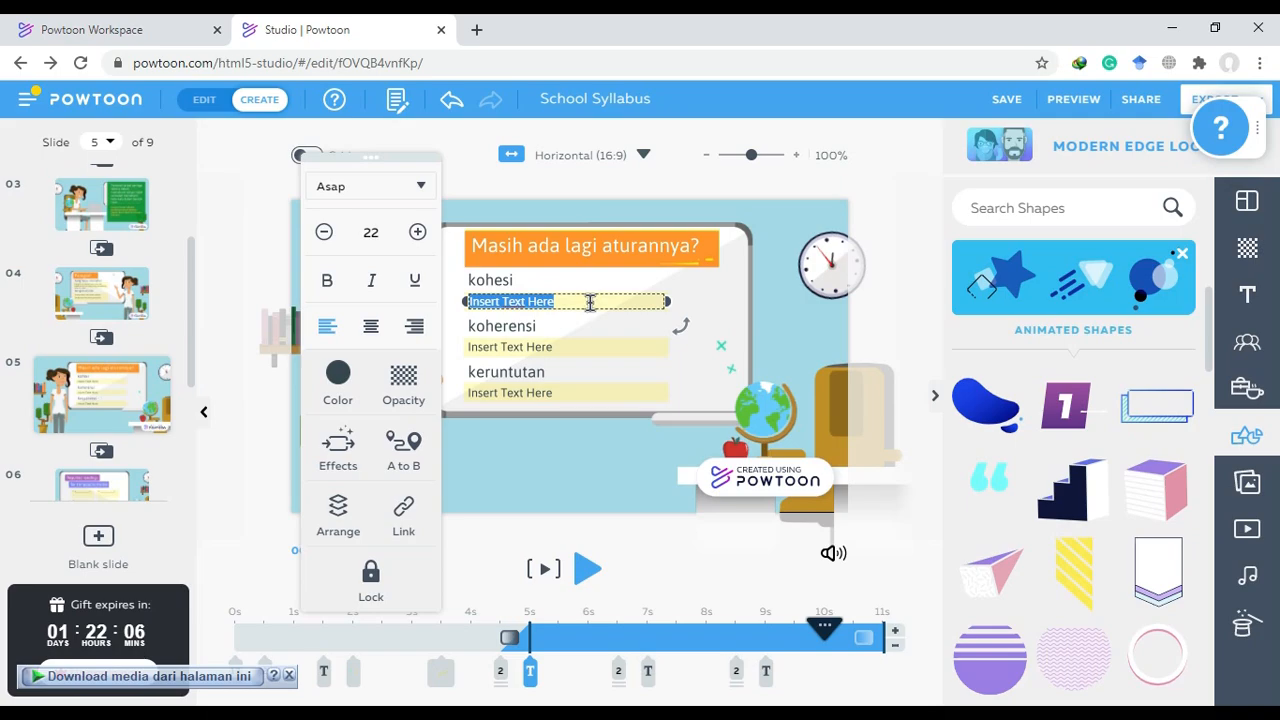
pyautogui.press('BackSpace')
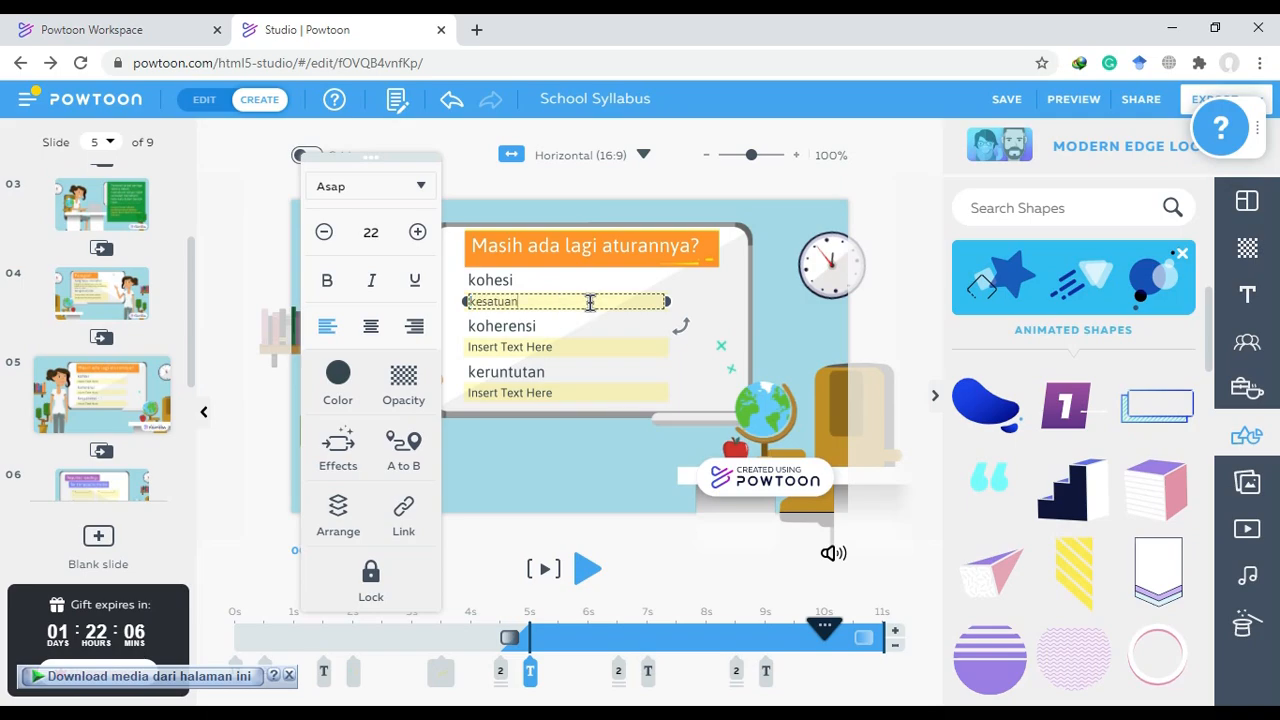
pyautogui.click(590, 302)
# Narrow the "kesatuan" text box and the yellow highlight bar behind it to fit close to the word
pyautogui.moveTo(665, 299); pyautogui.dragTo(545, 299)
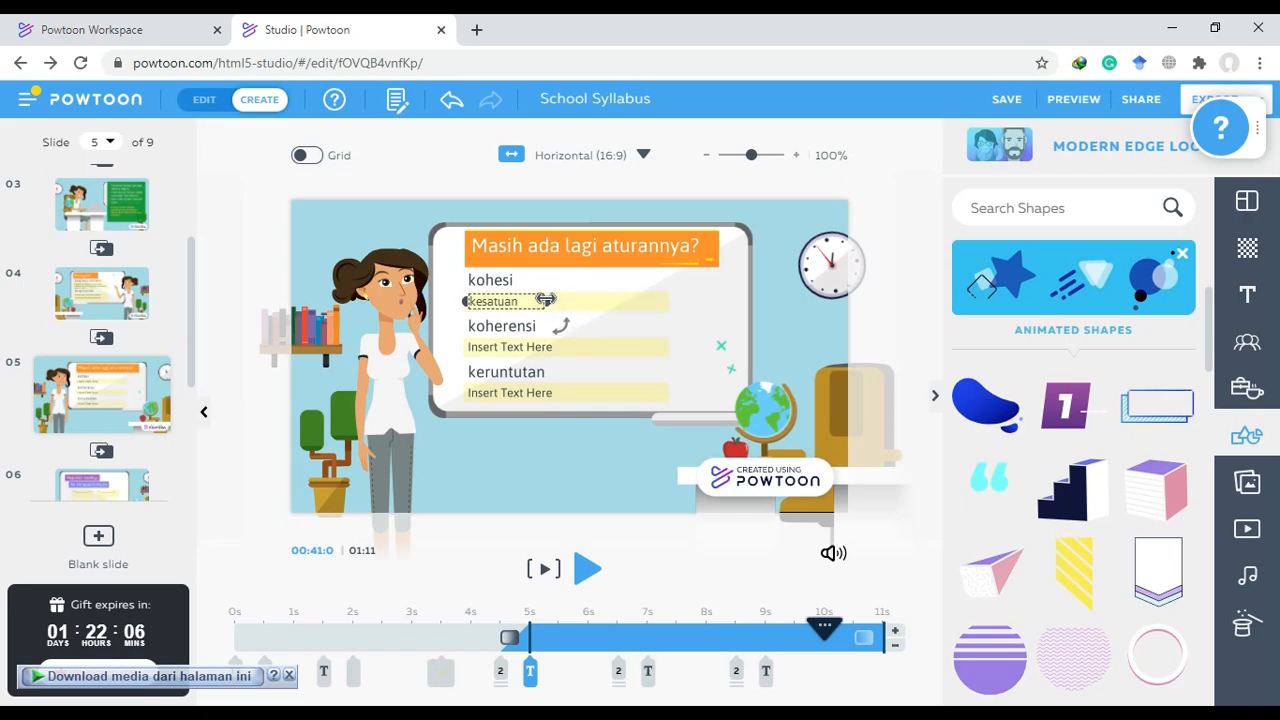
pyautogui.click(620, 300)
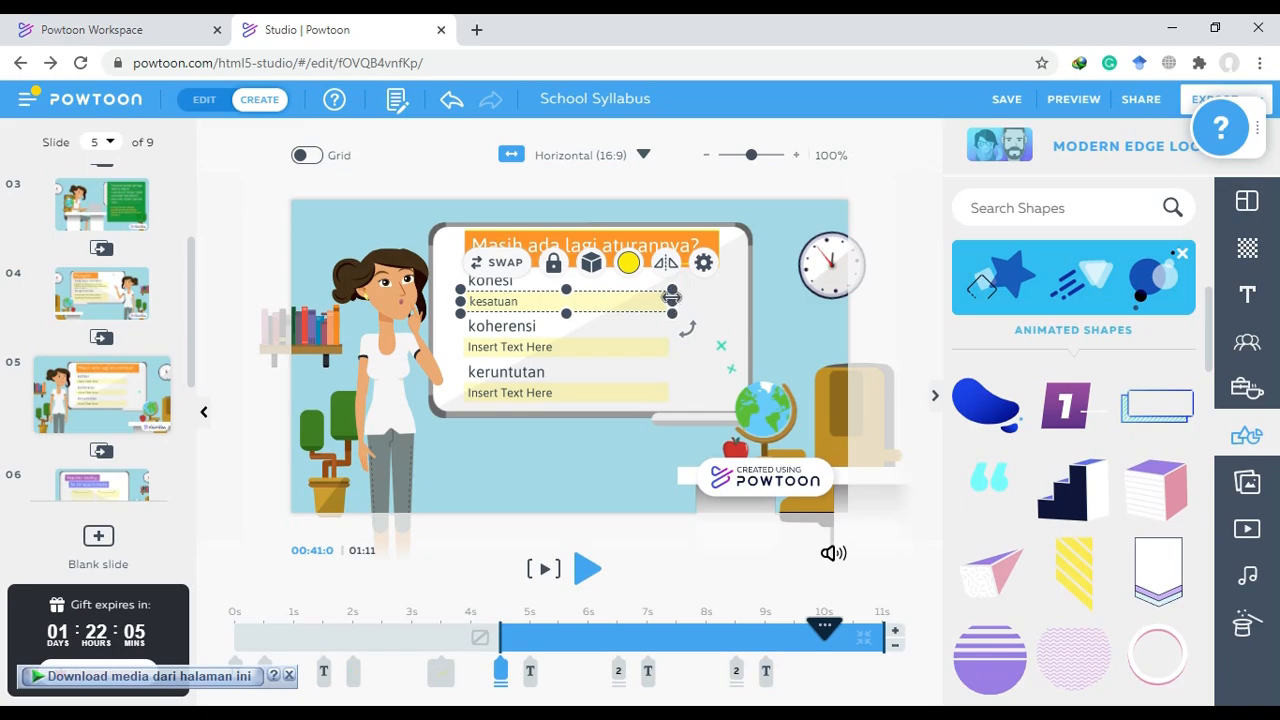
pyautogui.moveTo(671, 297); pyautogui.dragTo(562, 301)
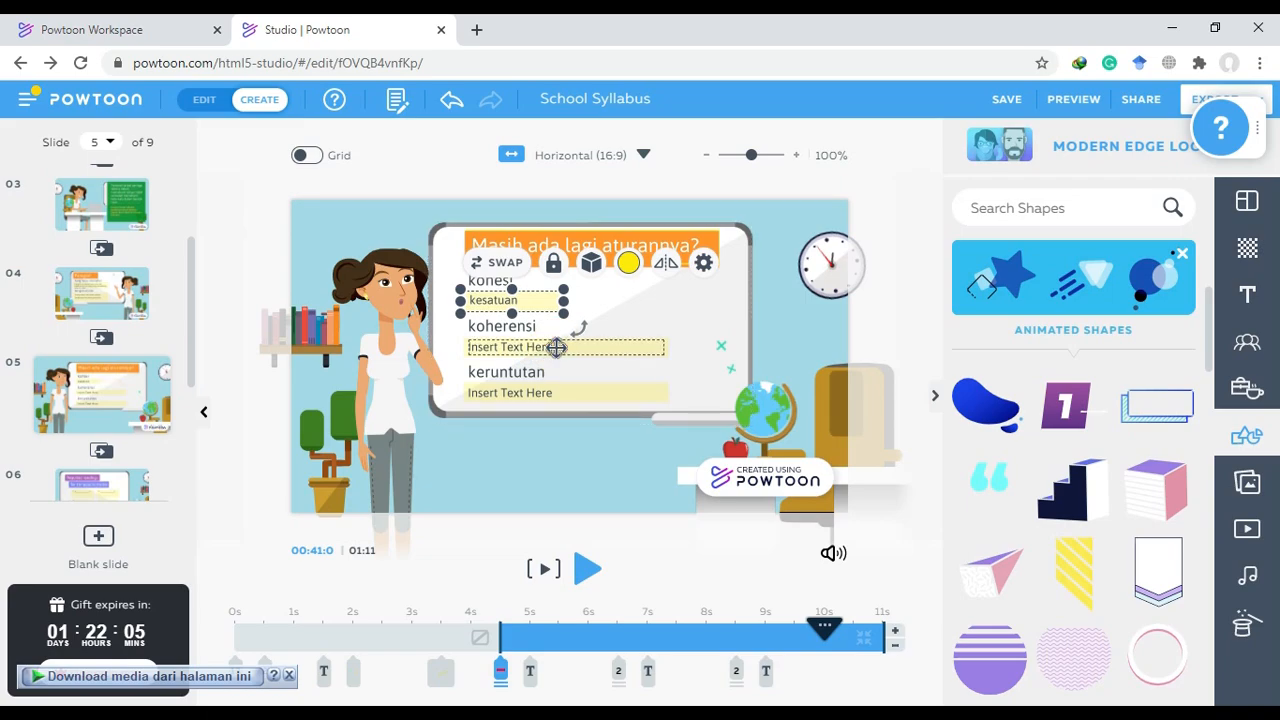
# Replace the placeholder text under the "koherensi" heading with "kepaduan"
pyautogui.doubleClick(556, 347)
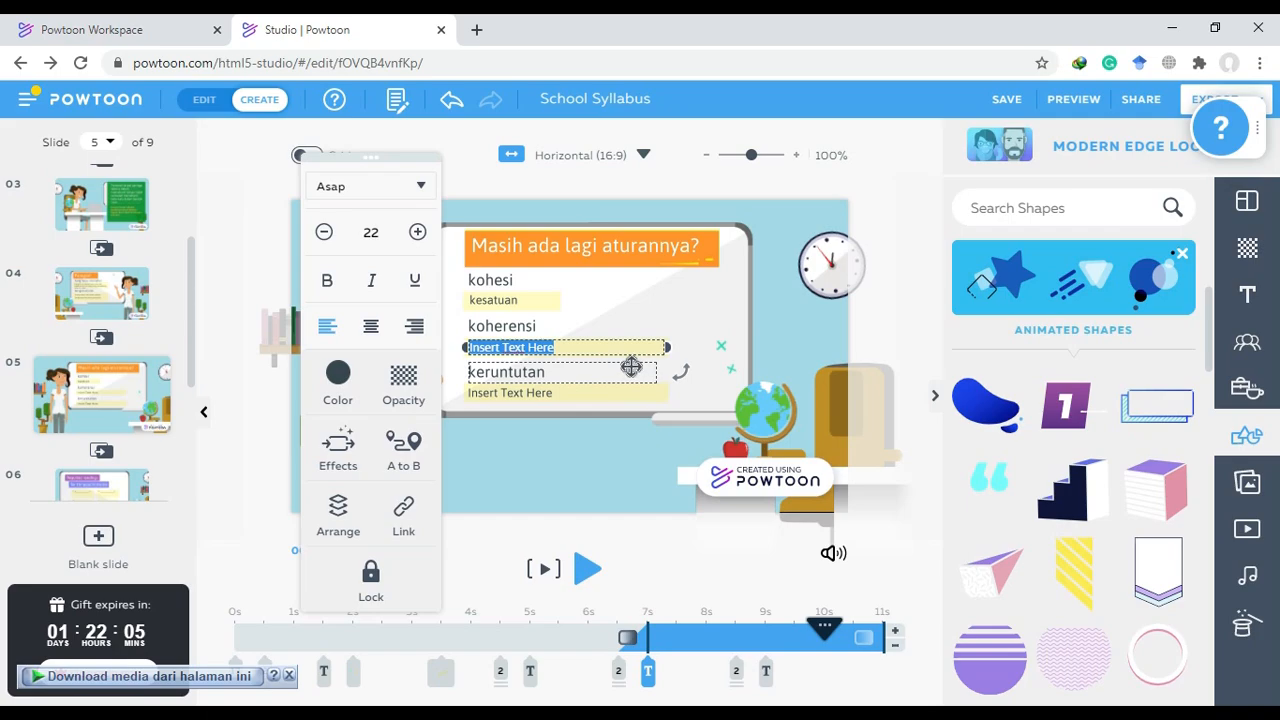
pyautogui.press('BackSpace')
pyautogui.write('kepaduan')
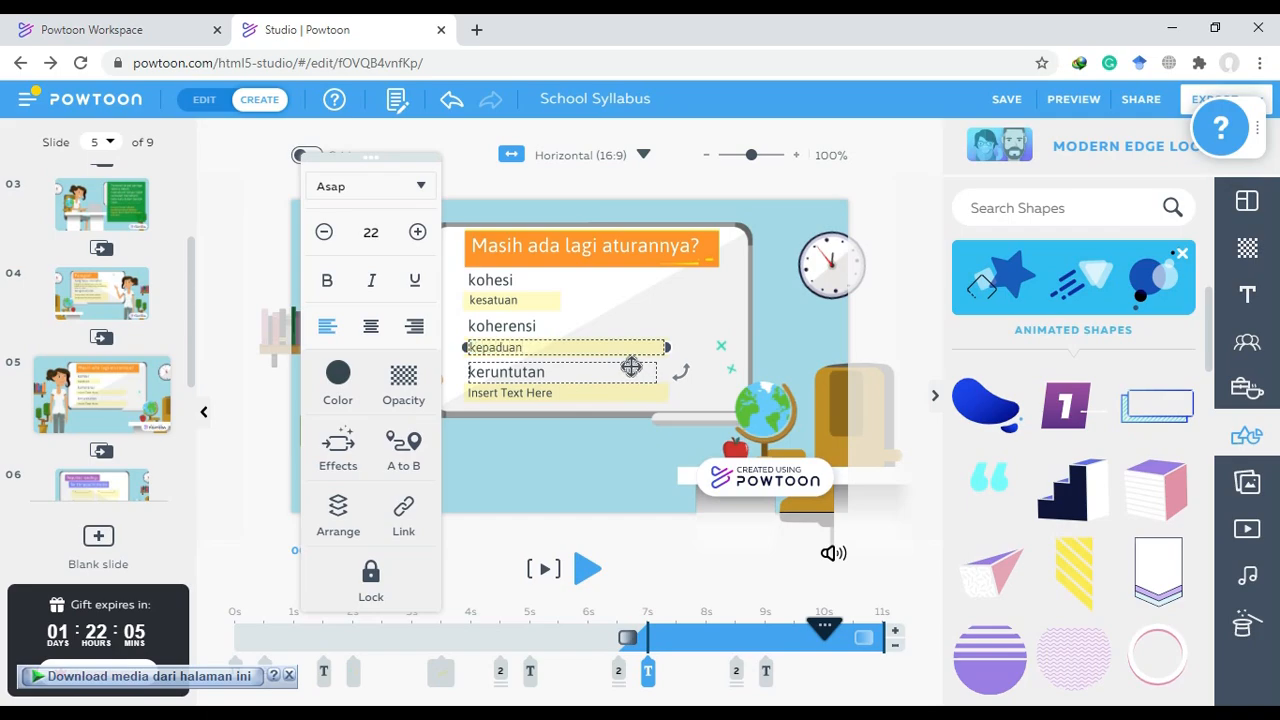
# Narrow the "kepaduan" text box and its yellow highlight bar to about the width of the bar behind "kesatuan"
pyautogui.click(579, 387)
pyautogui.click(582, 322)
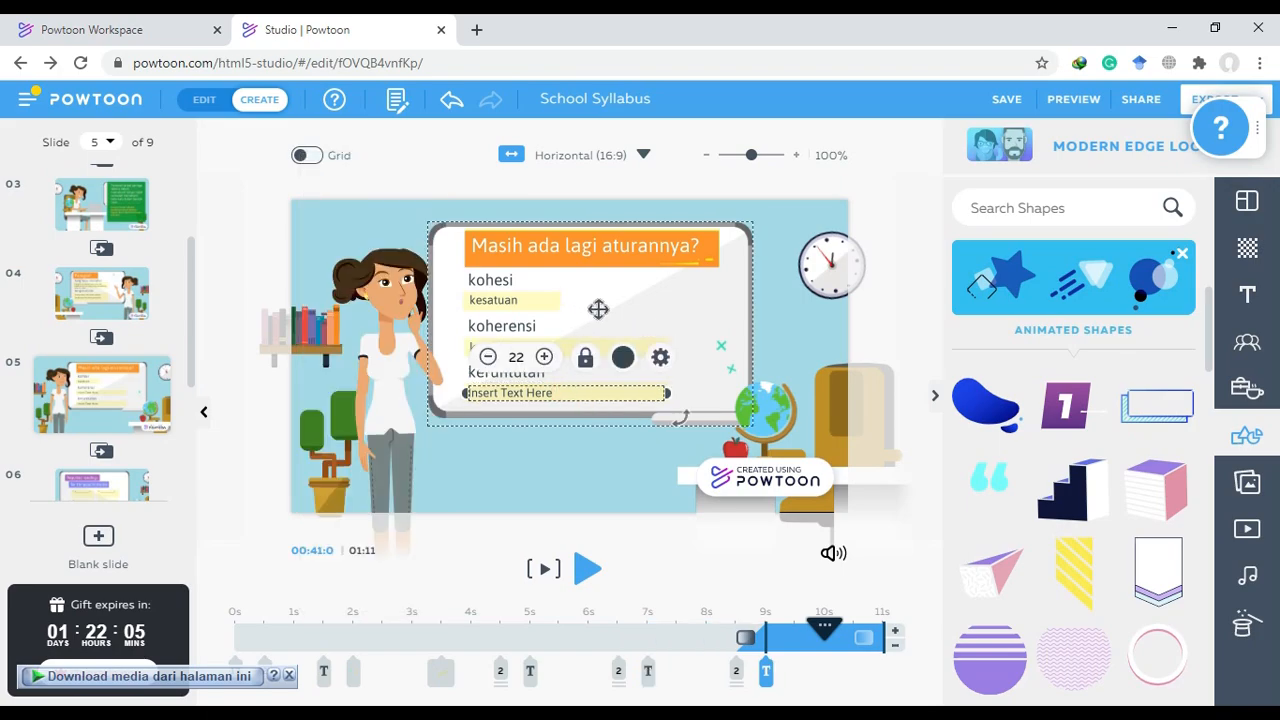
pyautogui.click(644, 336)
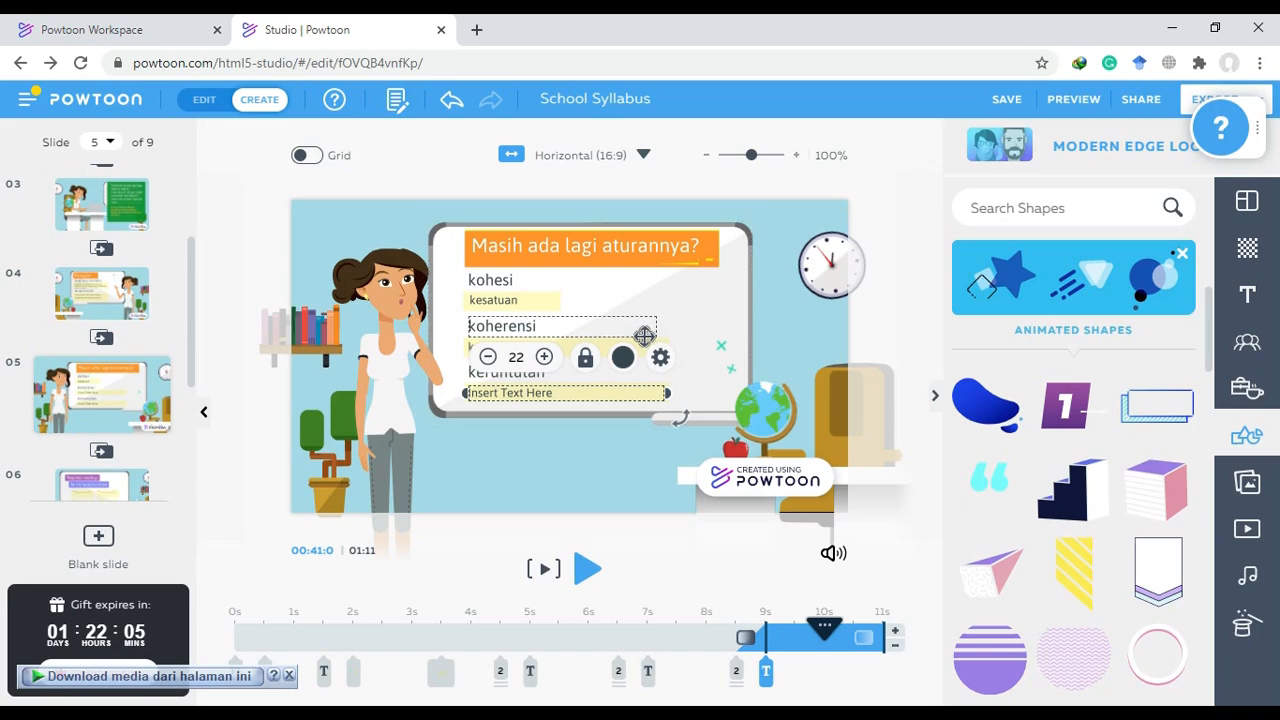
pyautogui.click(508, 300)
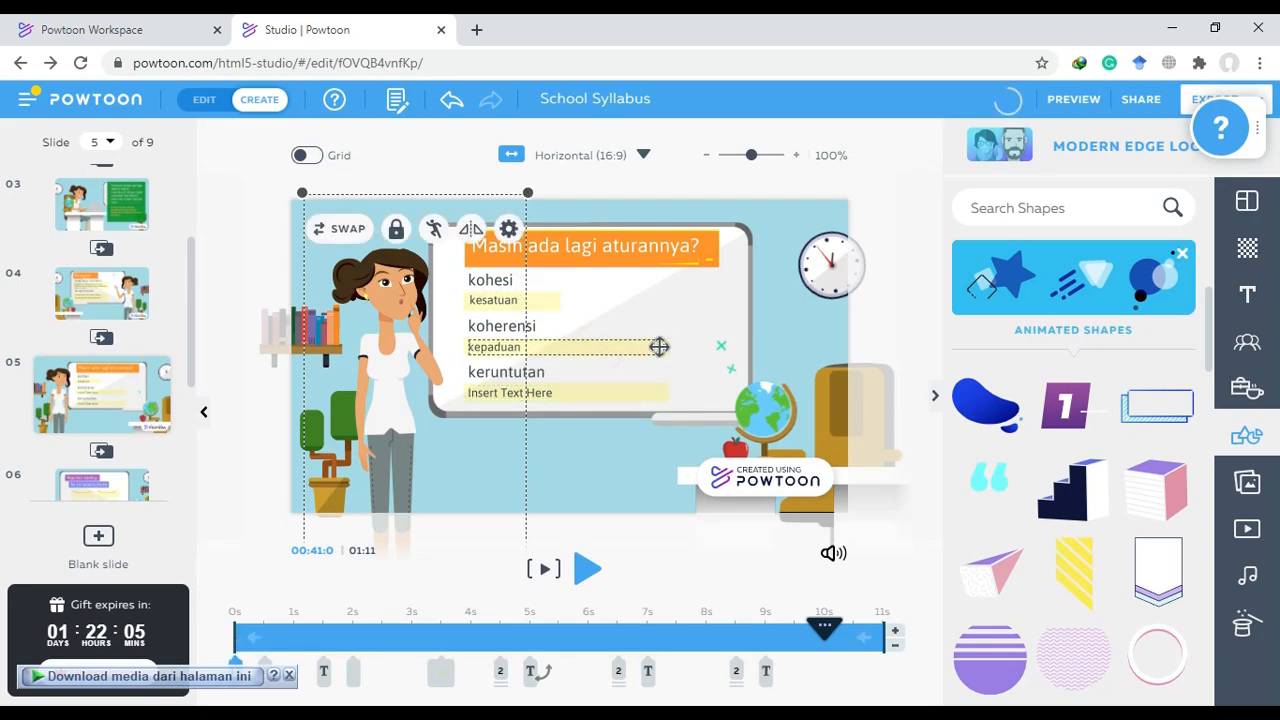
pyautogui.click(662, 345)
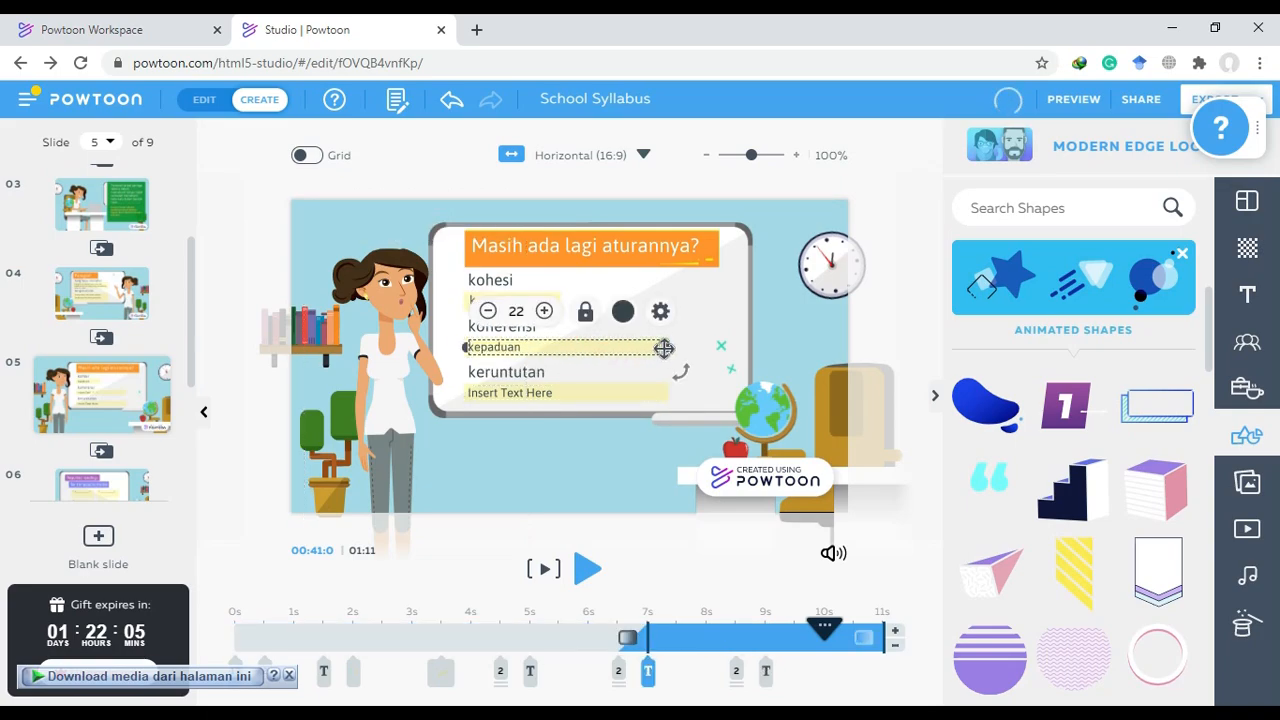
pyautogui.moveTo(666, 346); pyautogui.dragTo(559, 345)
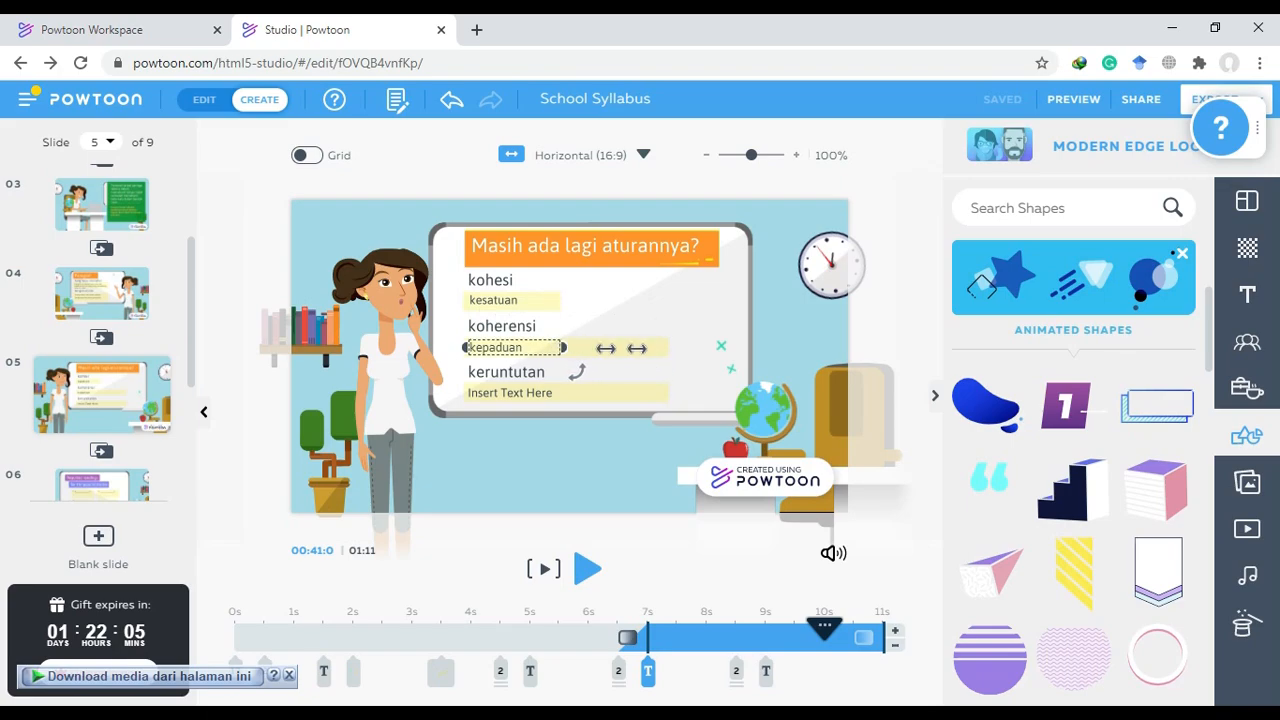
pyautogui.click(641, 348)
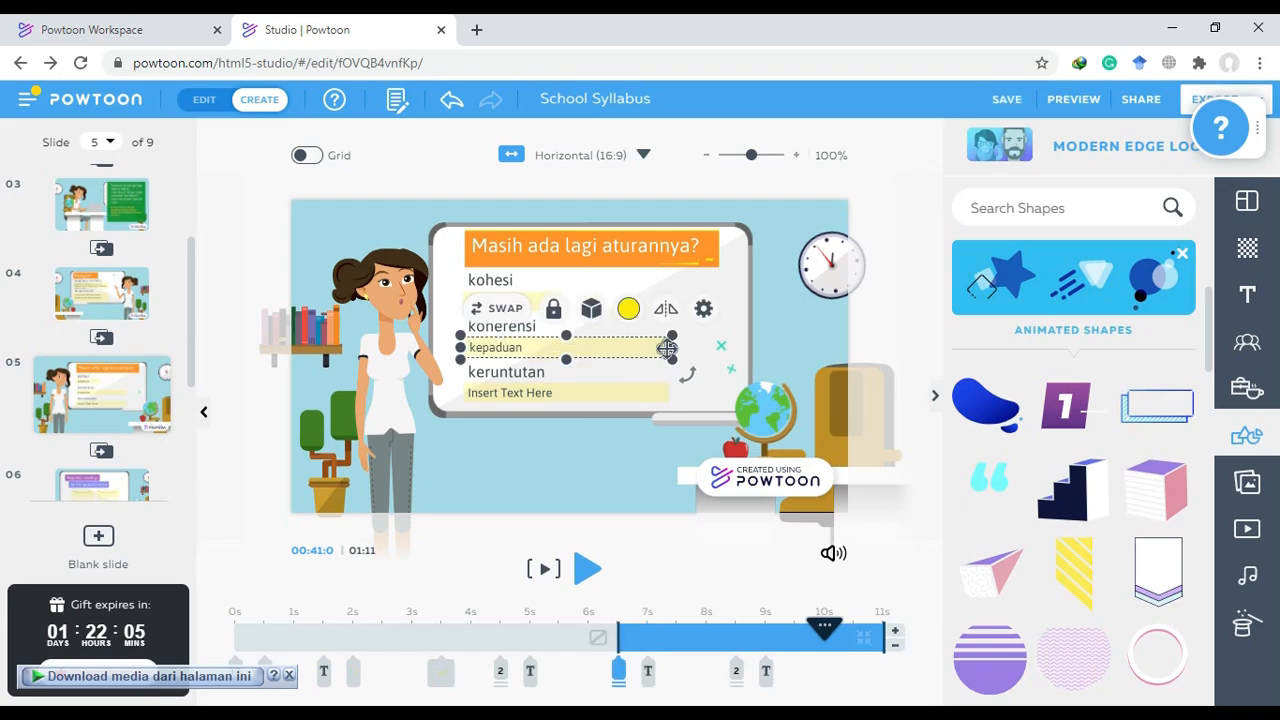
pyautogui.moveTo(672, 345); pyautogui.dragTo(563, 343)
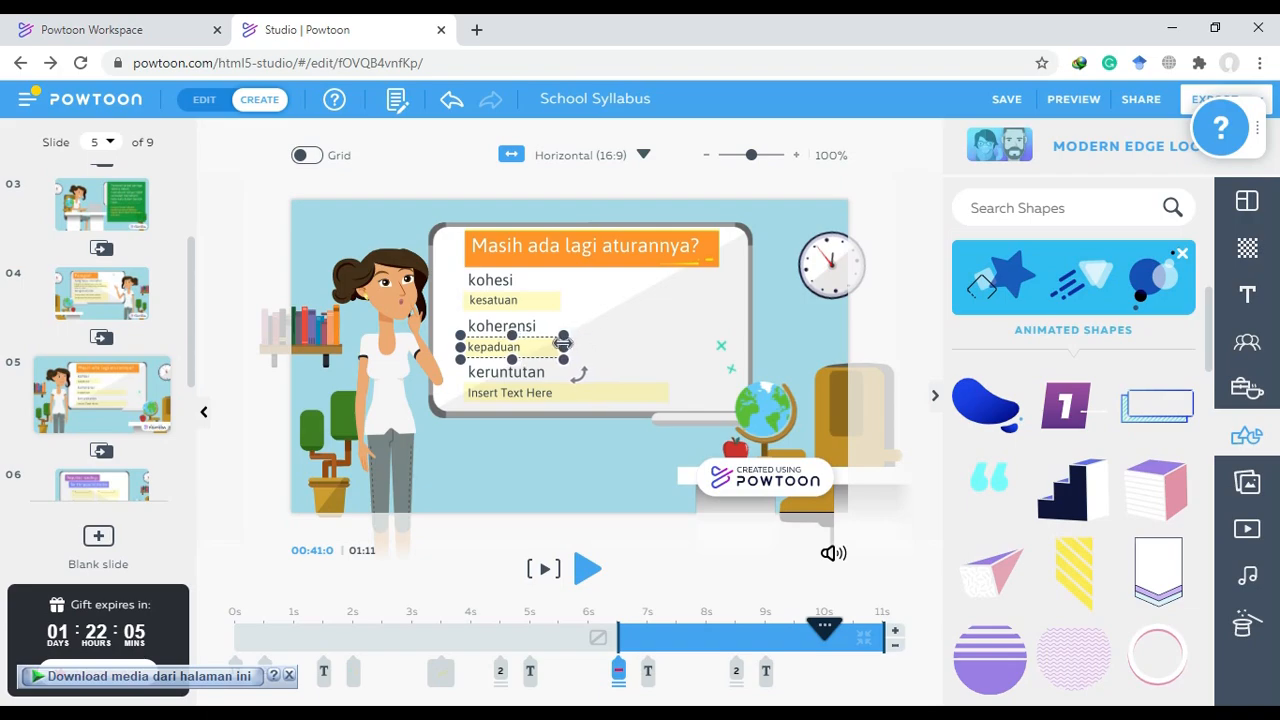
# Replace the placeholder text under the "keruntutan" heading with "disusun sesuai urutan"
pyautogui.click(531, 393)
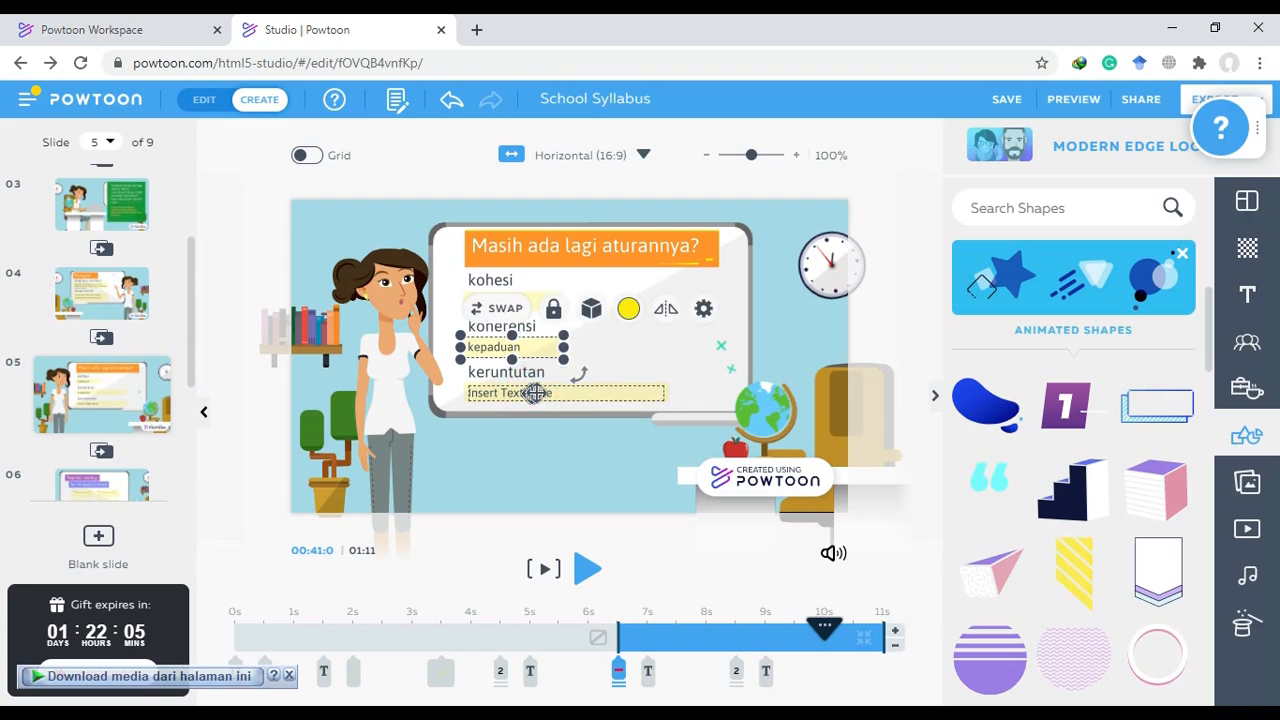
pyautogui.click(586, 392)
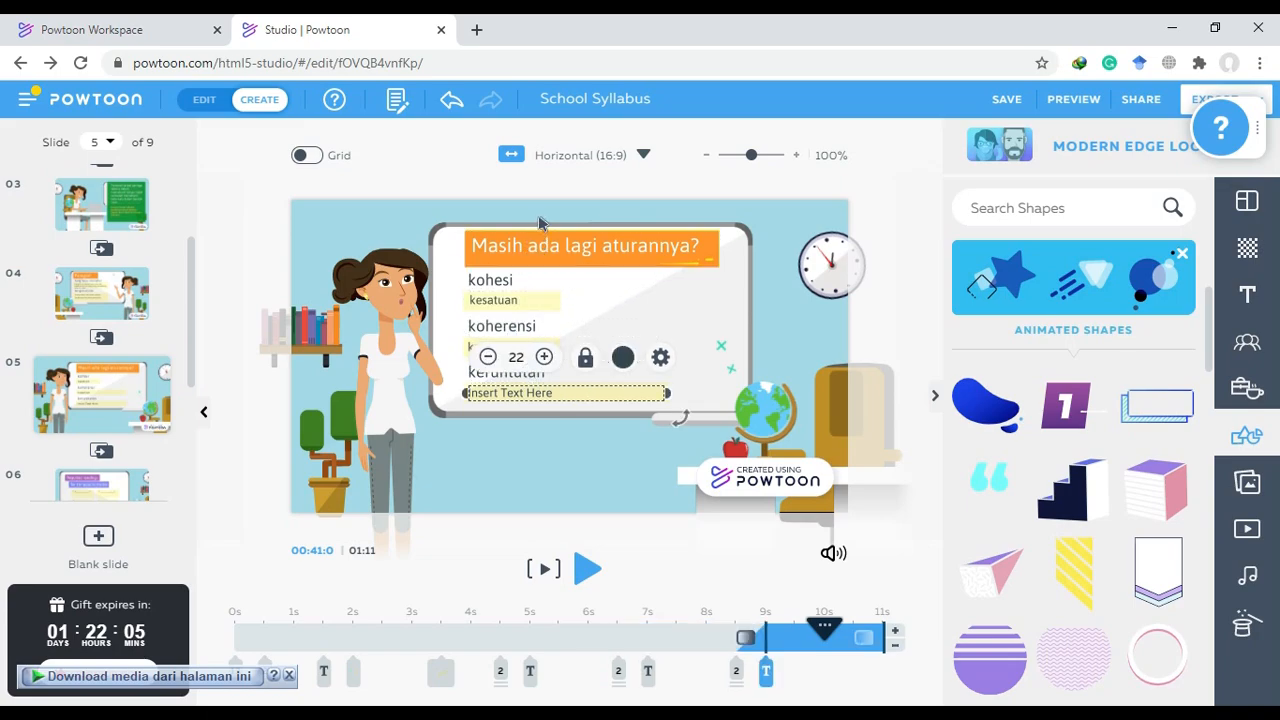
pyautogui.doubleClick(563, 389)
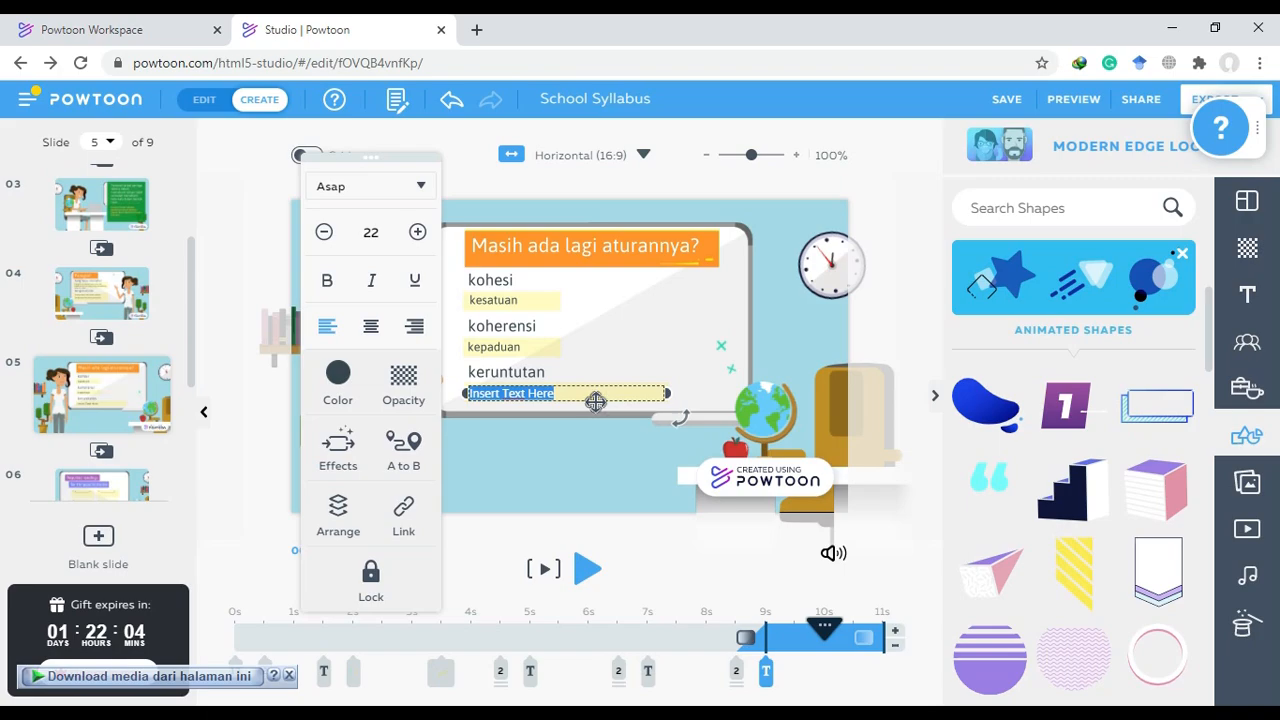
pyautogui.write('disusun sesuai urutan')
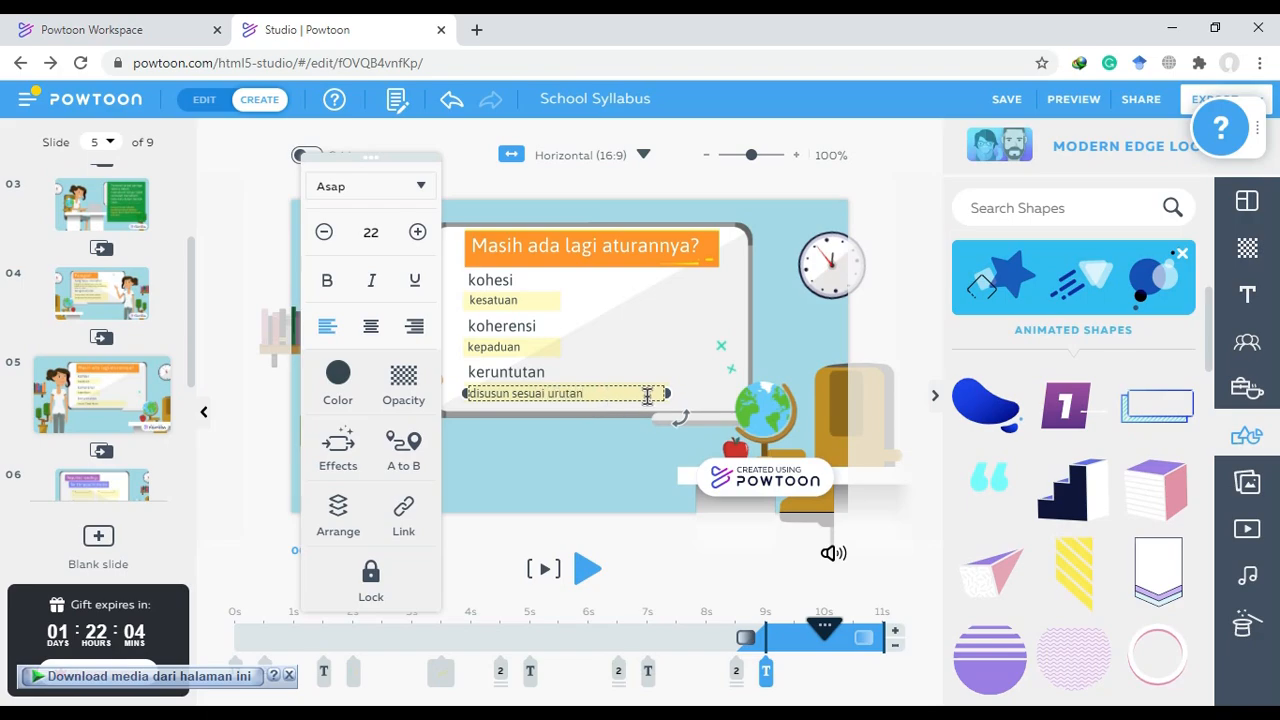
# Narrow the "disusun sesuai urutan" text box and the yellow highlight bar behind it to fit the phrase
pyautogui.moveTo(667, 393); pyautogui.dragTo(598, 392)
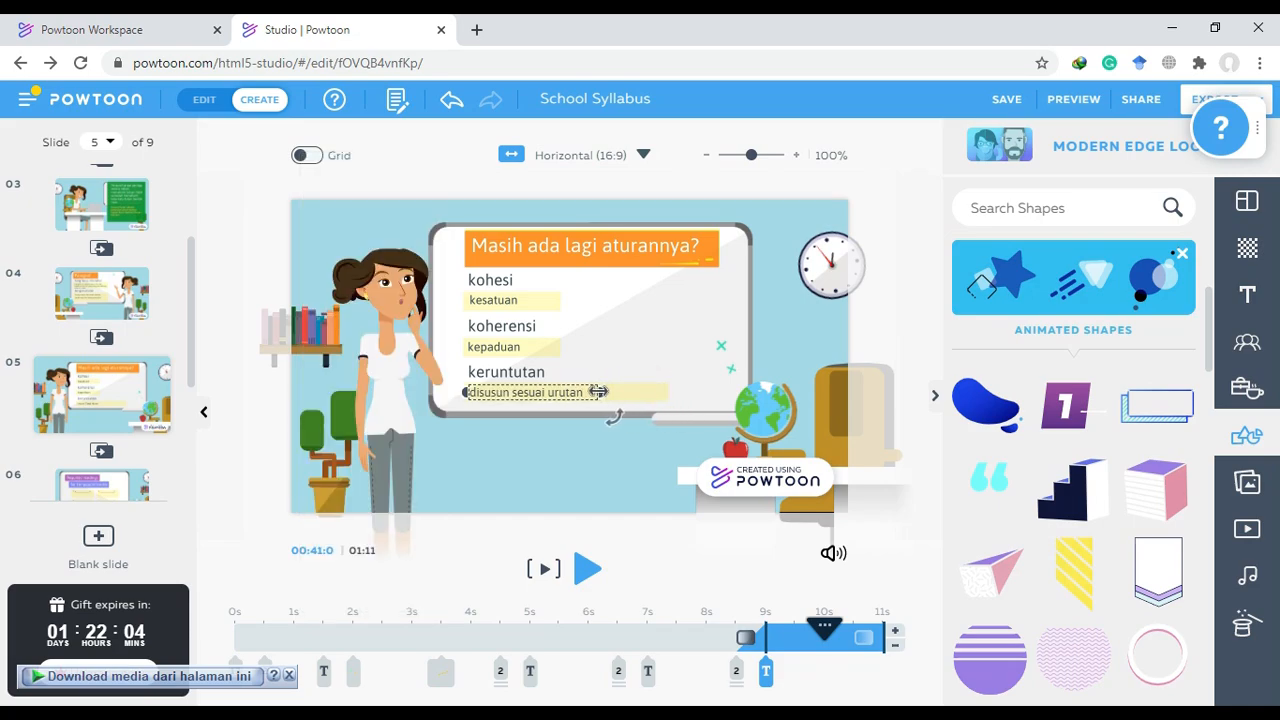
pyautogui.click(635, 393)
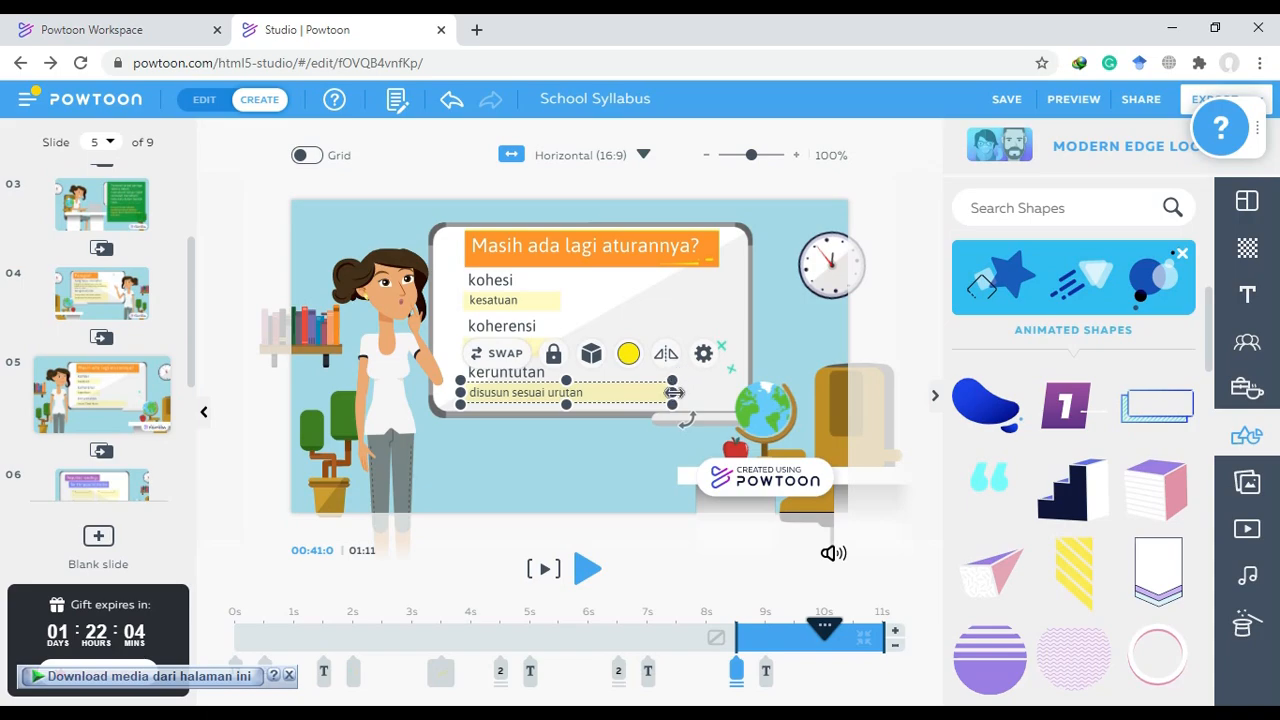
pyautogui.moveTo(673, 393); pyautogui.dragTo(595, 393)
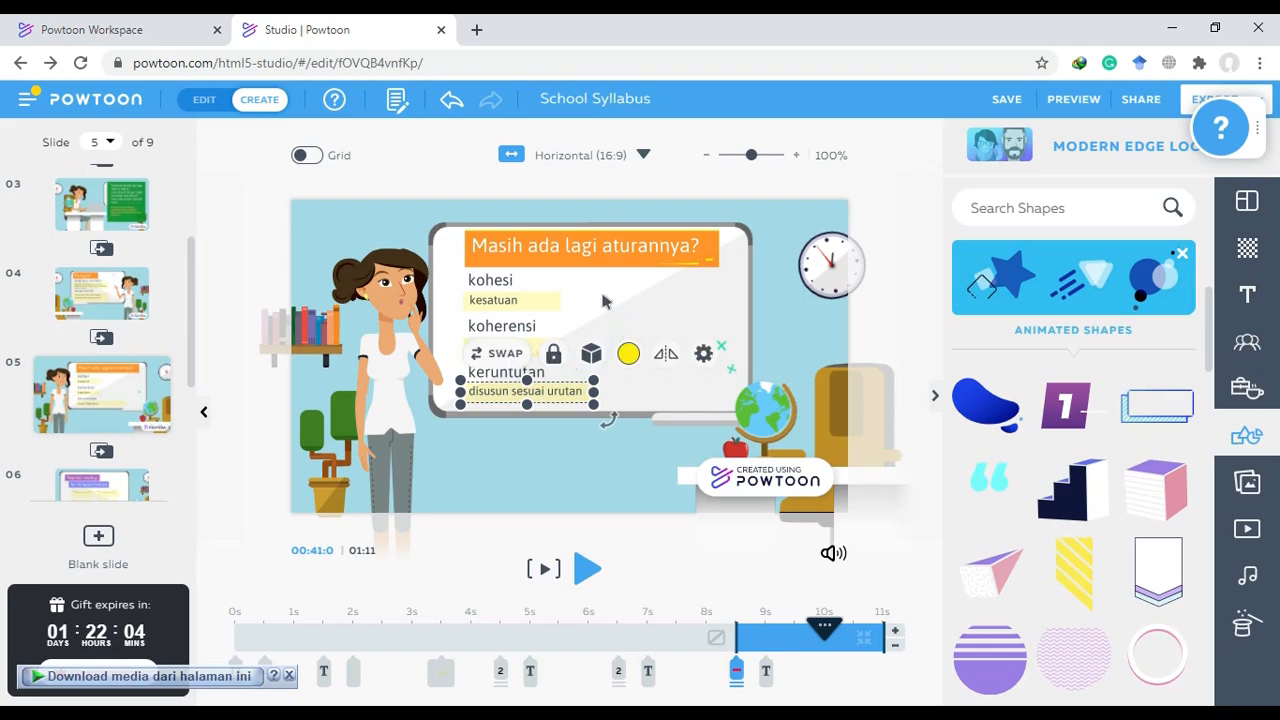
# Widen the yellow highlight bar behind "kesatuan" to about the width of the bar behind "disusun sesuai urutan"
pyautogui.click(530, 300)
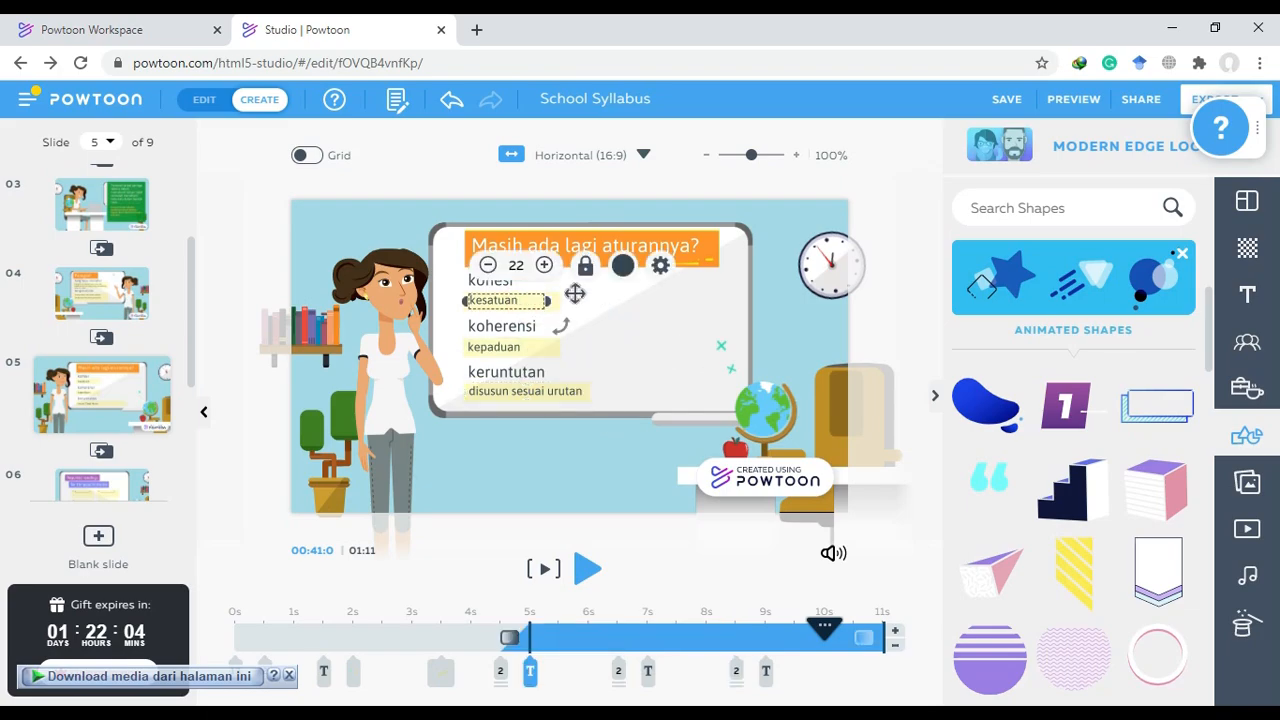
pyautogui.click(561, 296)
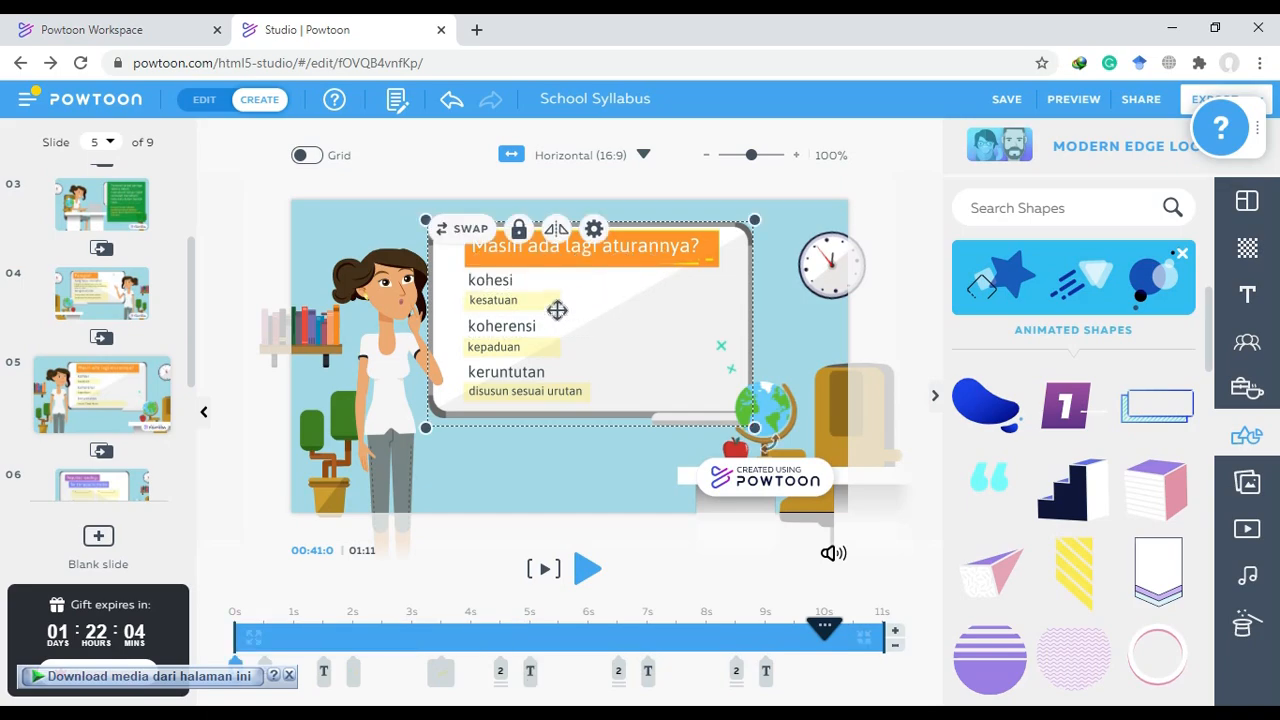
pyautogui.click(559, 304)
pyautogui.moveTo(565, 304); pyautogui.dragTo(590, 303)
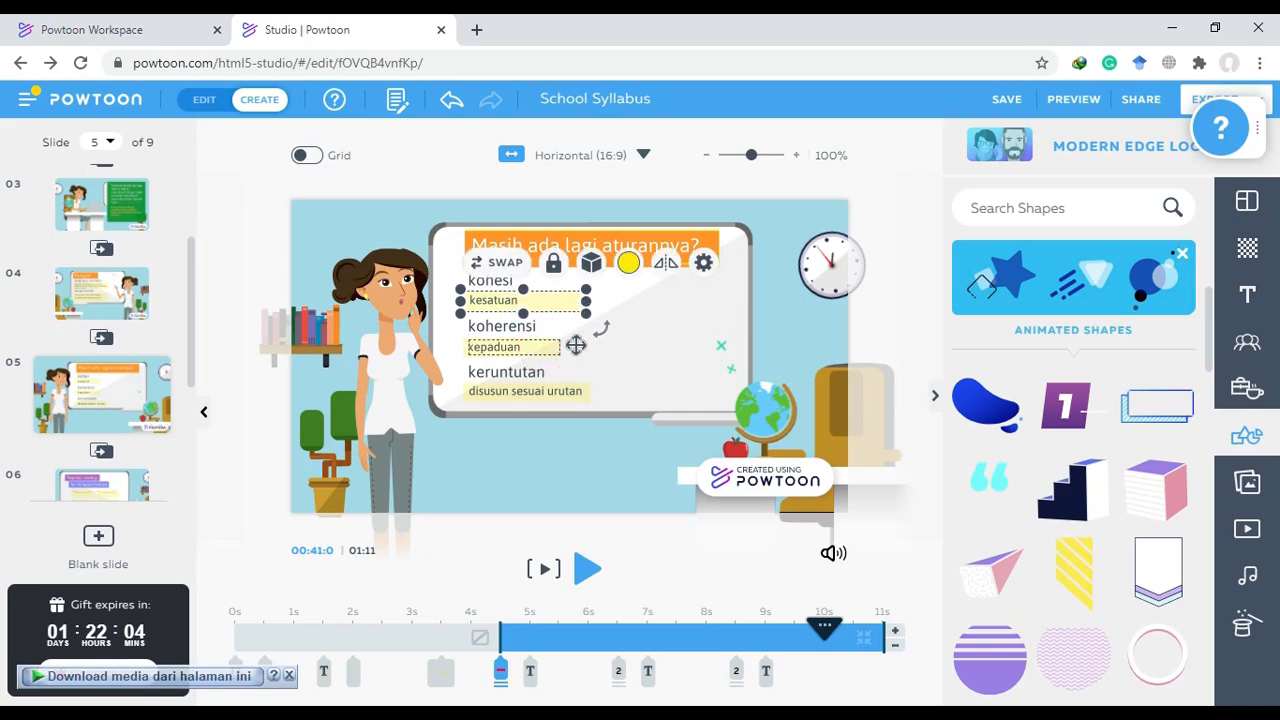
# Narrow the "kepaduan" text box slightly and widen its yellow highlight bar to about the width of the other two bars
pyautogui.click(576, 344)
pyautogui.moveTo(563, 347)
pyautogui.mouseDown()
pyautogui.moveTo(578, 347)
pyautogui.moveTo(556, 347)
pyautogui.mouseUp()
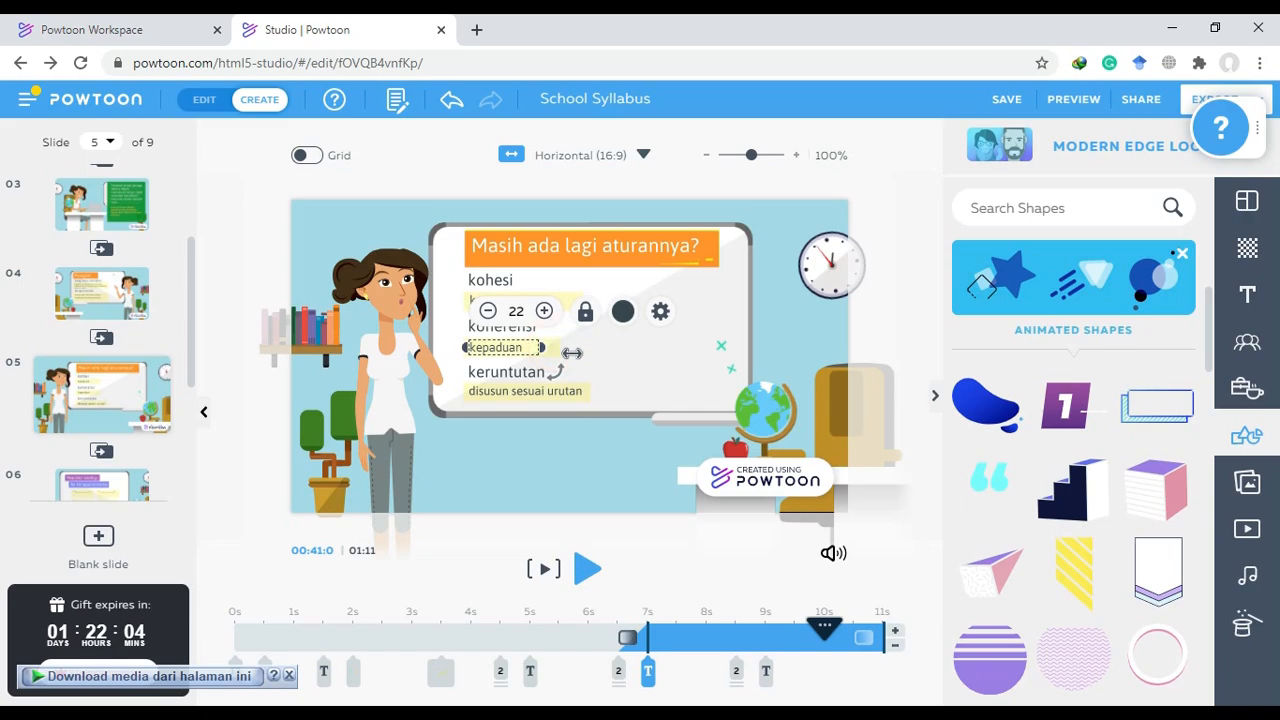
pyautogui.doubleClick(548, 346)
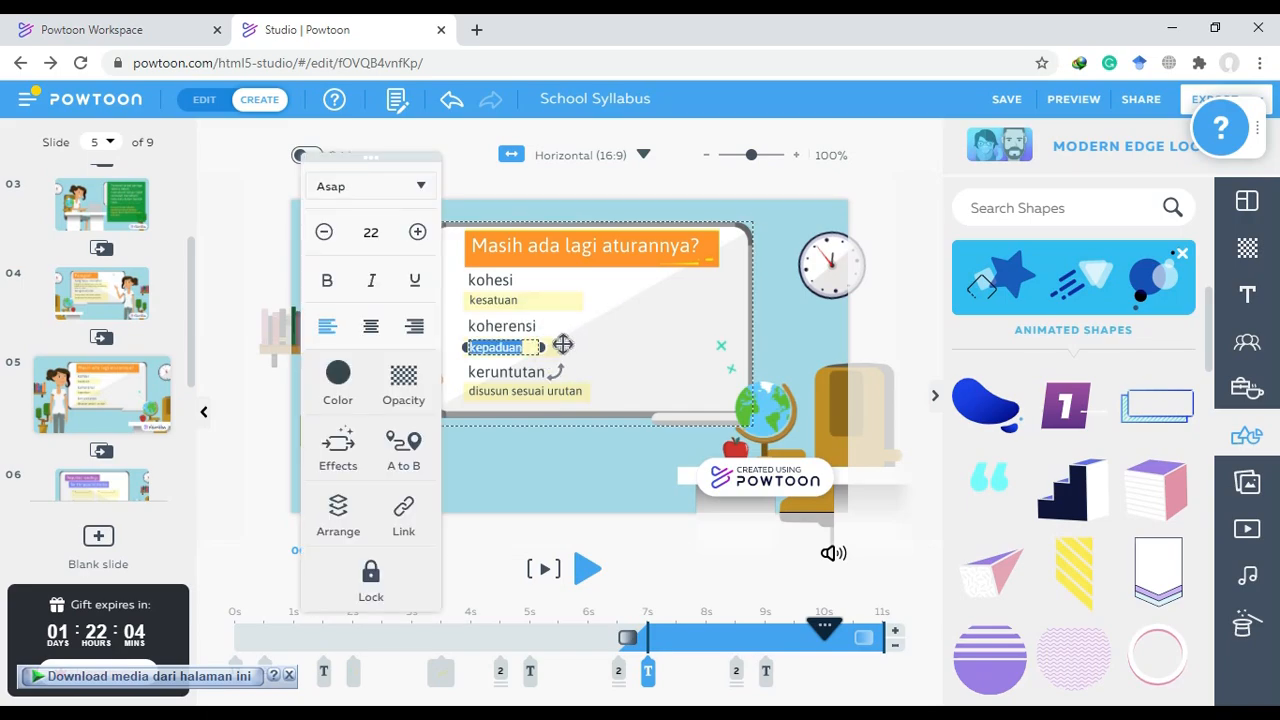
pyautogui.click(557, 346)
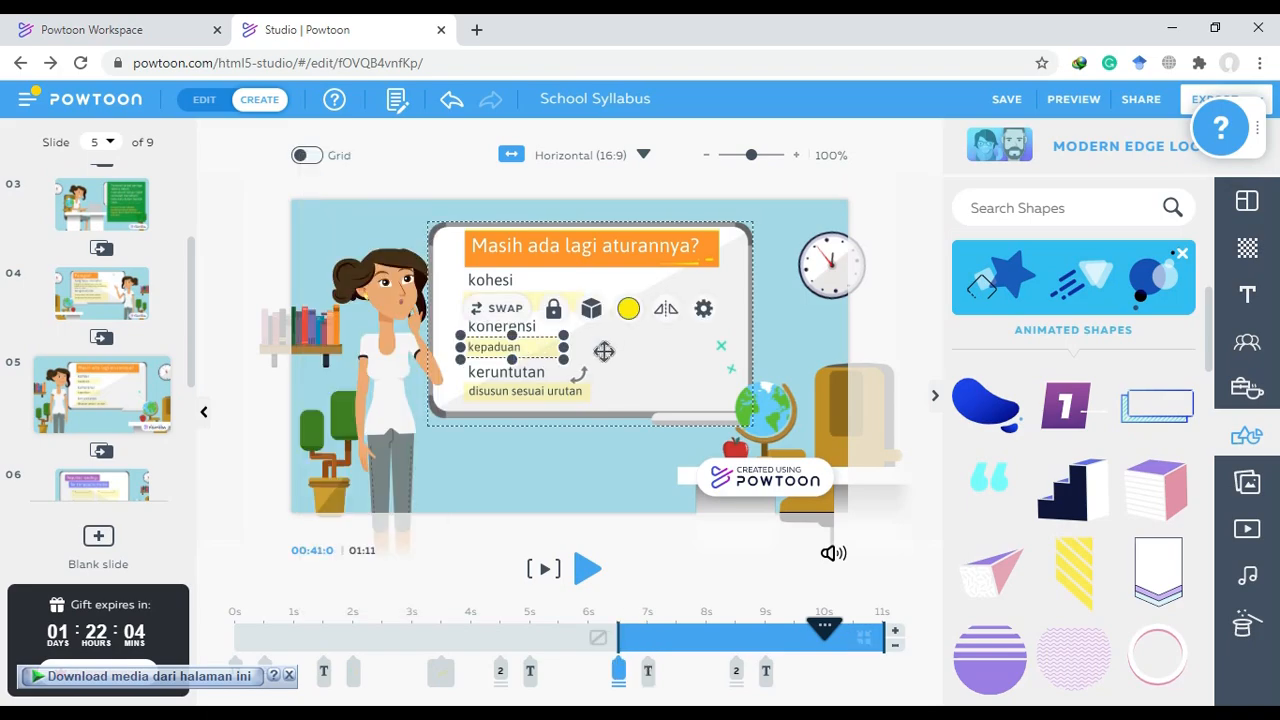
pyautogui.moveTo(566, 346); pyautogui.dragTo(587, 344)
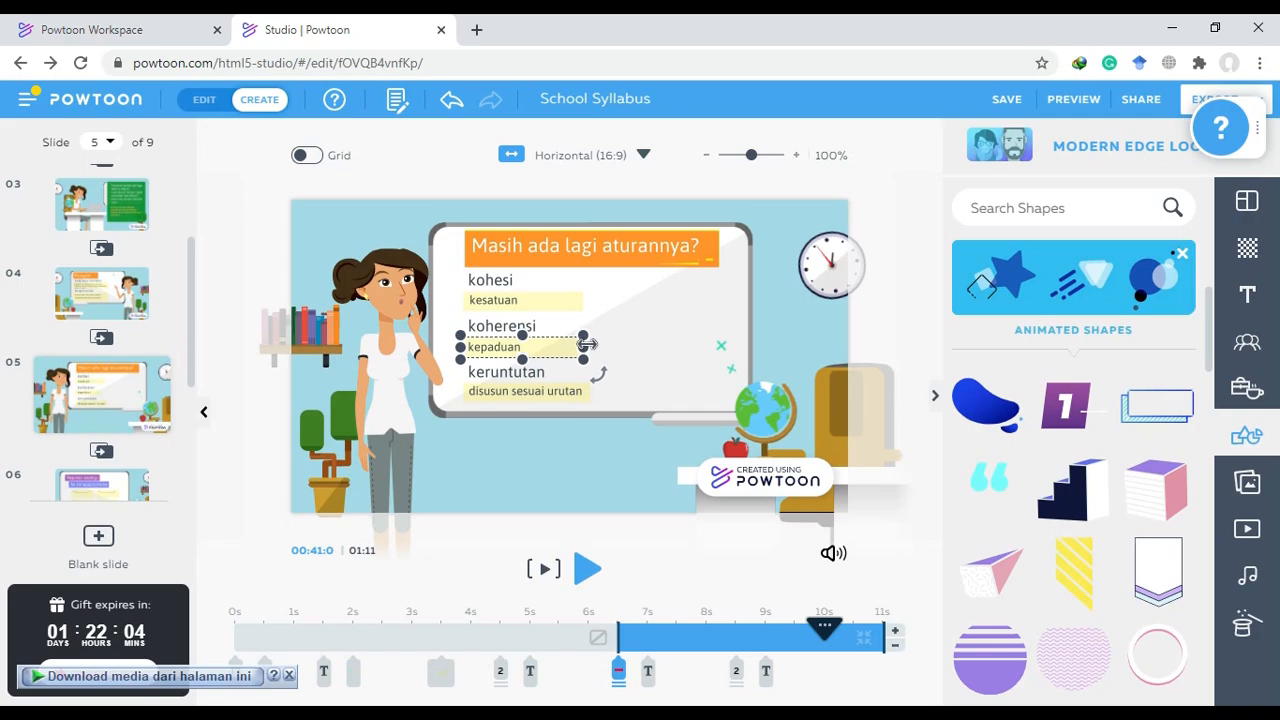
# Narrow the "kohesi" heading's text box to about the width of the yellow highlight bar below it
pyautogui.click(424, 164)
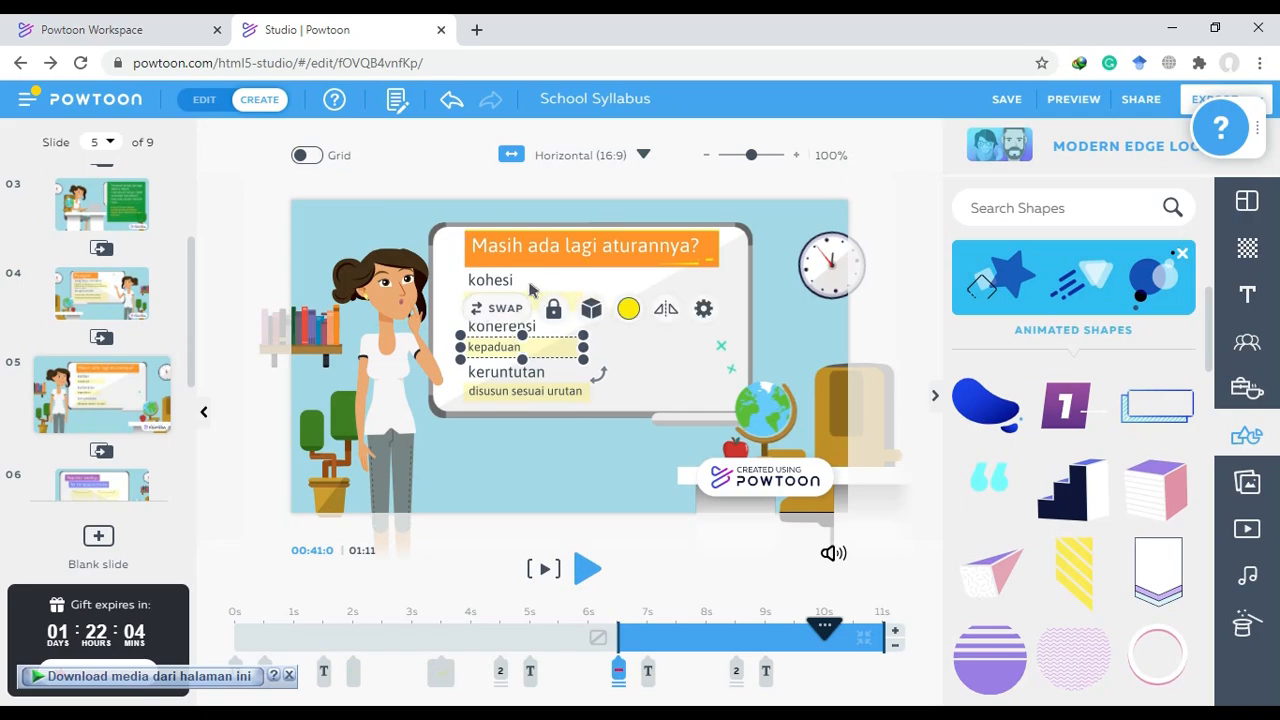
pyautogui.click(498, 280)
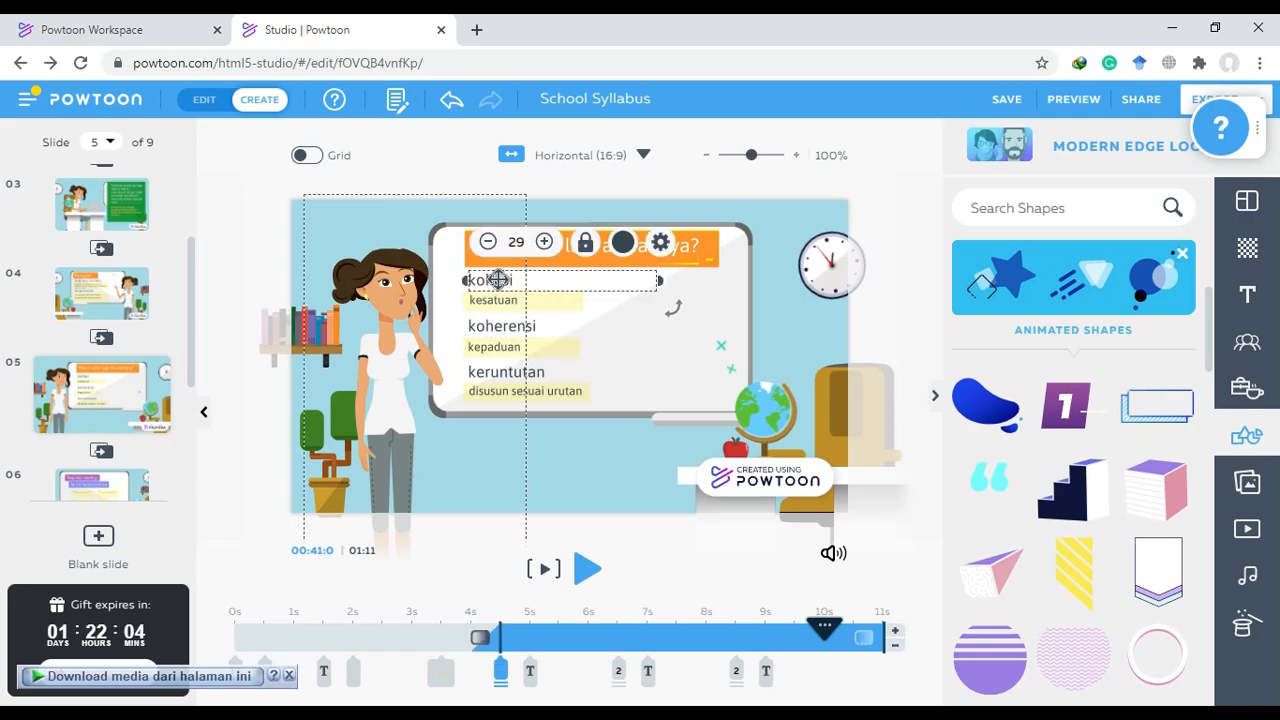
pyautogui.click(930, 292)
pyautogui.click(502, 285)
pyautogui.click(557, 278)
pyautogui.moveTo(664, 279); pyautogui.dragTo(585, 280)
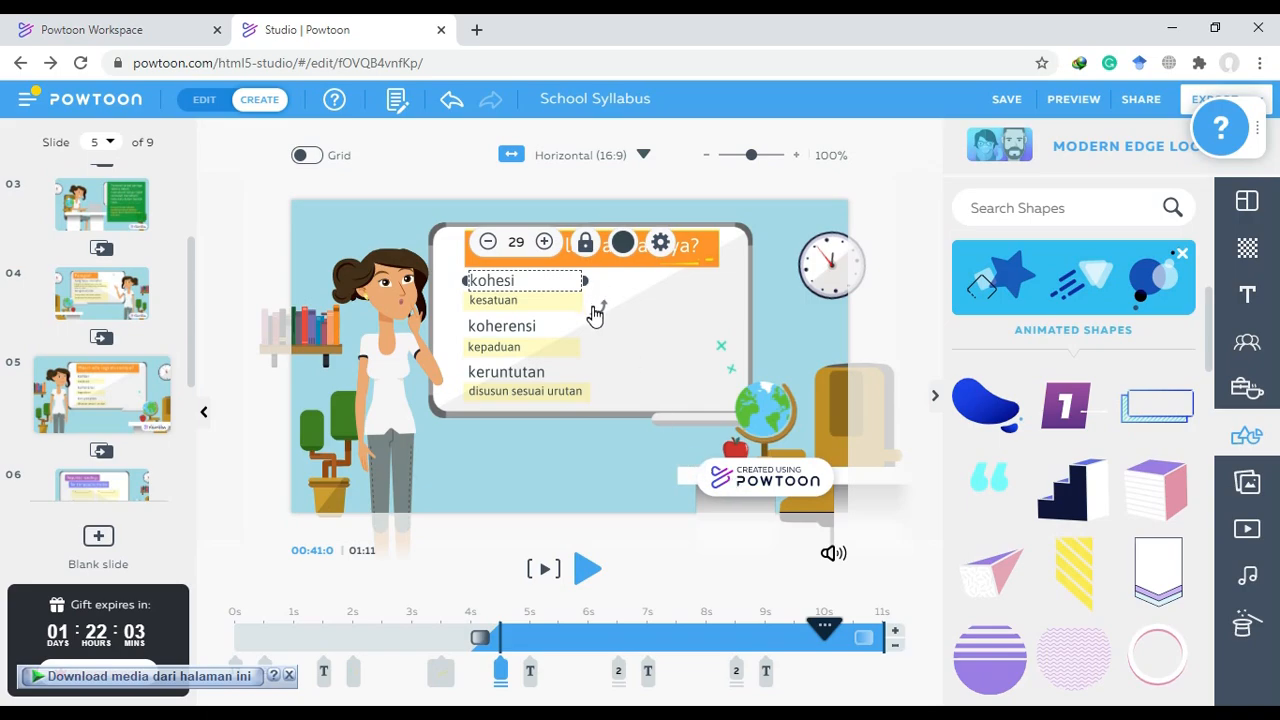
pyautogui.hotkey('ctrl', 'v')
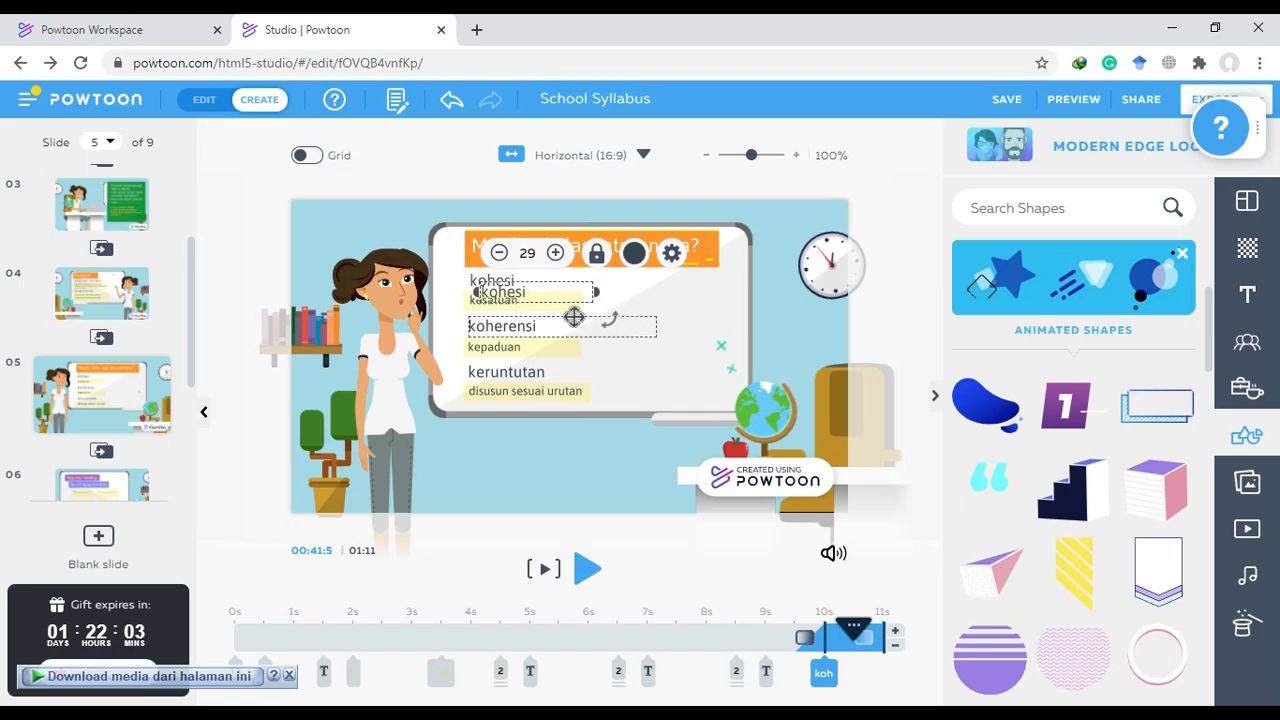
pyautogui.moveTo(576, 286); pyautogui.dragTo(703, 274)
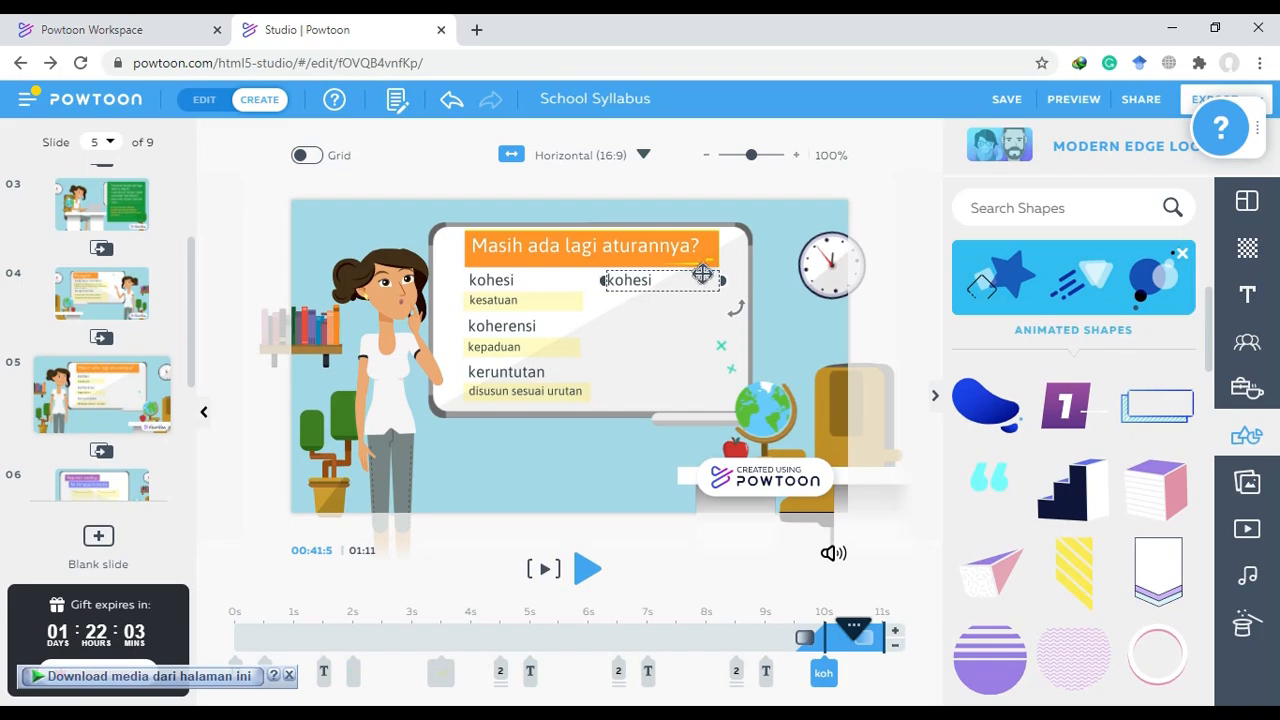
pyautogui.click(667, 282)
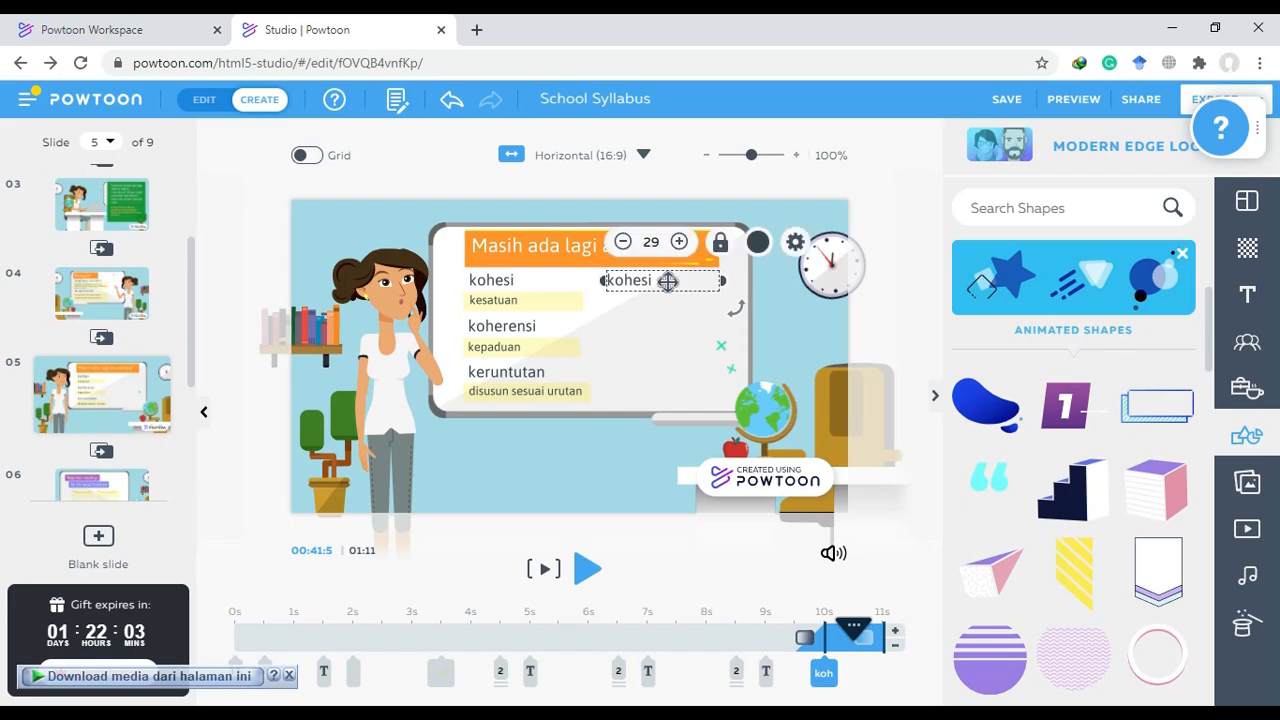
pyautogui.click(667, 282)
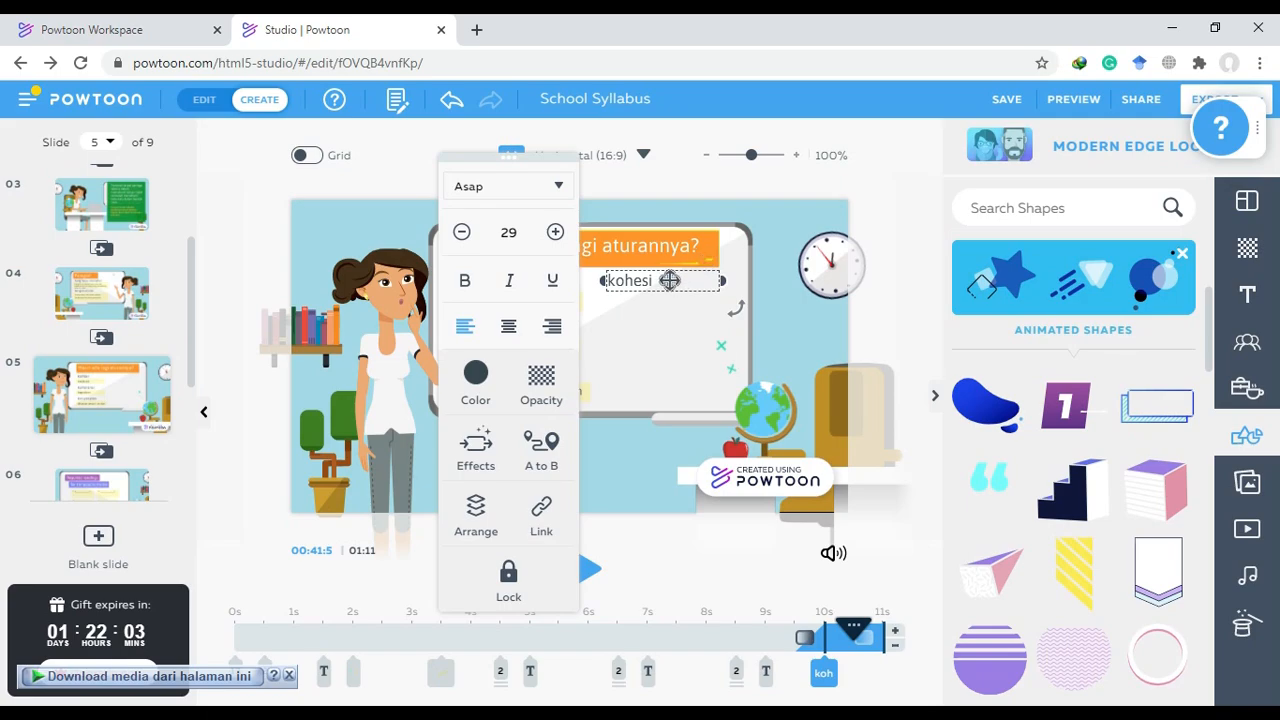
pyautogui.click(669, 280)
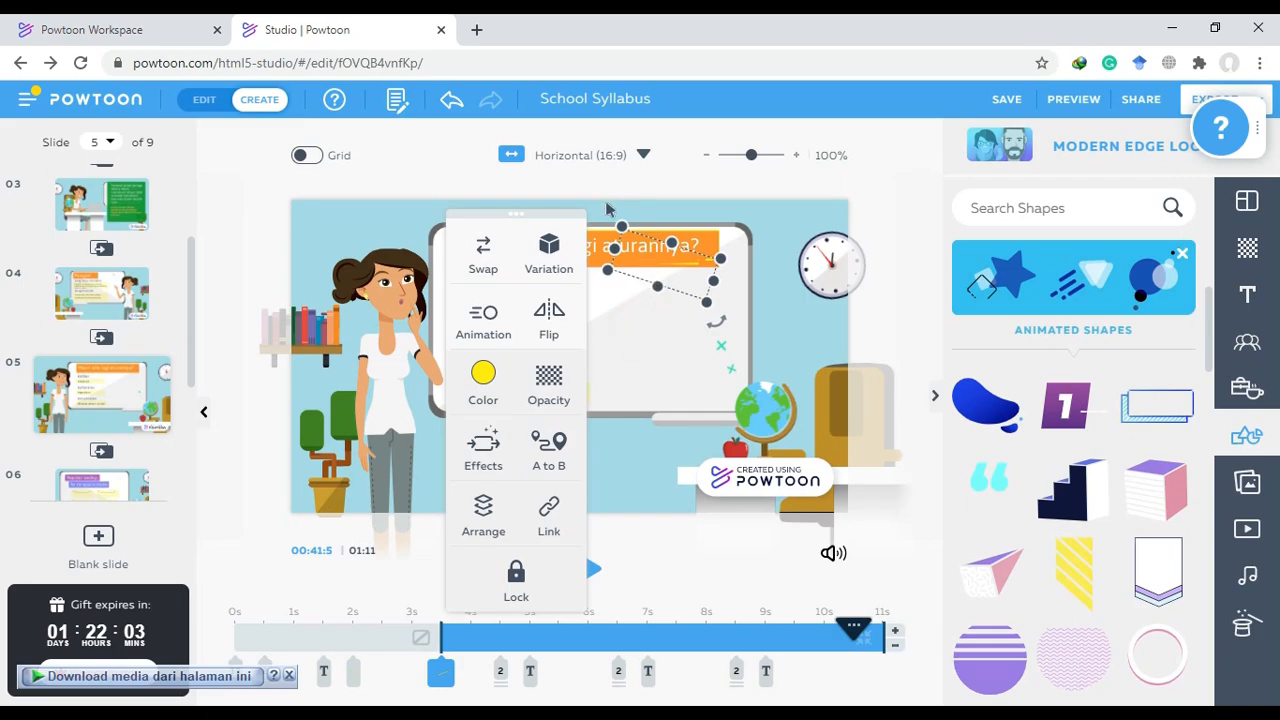
pyautogui.click(598, 328)
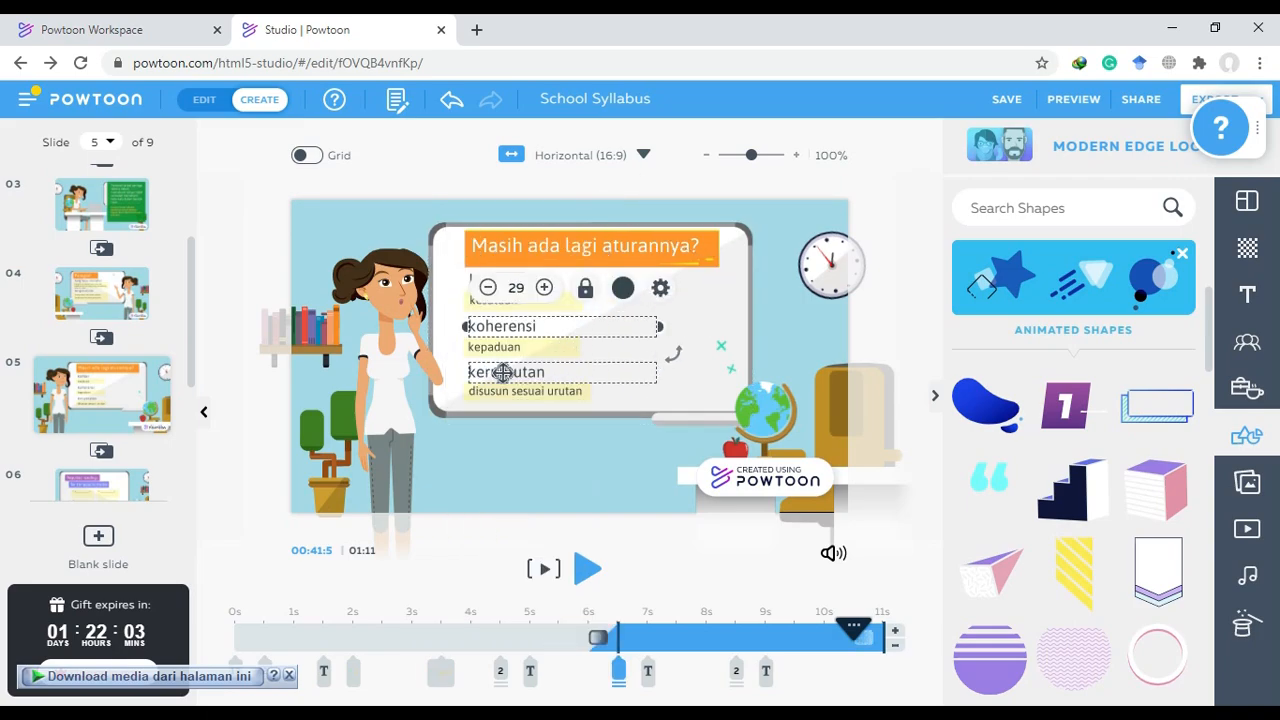
pyautogui.click(530, 362)
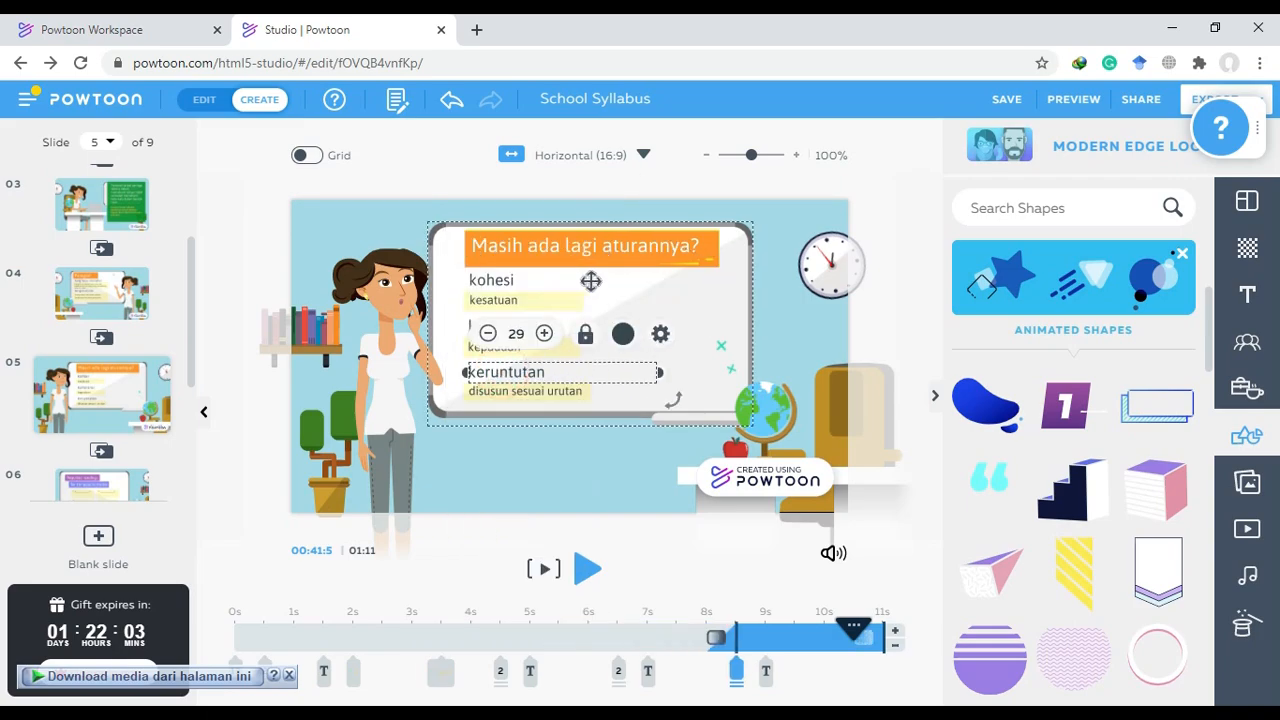
# Duplicate the "kohesi" heading and place the copy on the same line in the whiteboard's empty right half
pyautogui.click(503, 280)
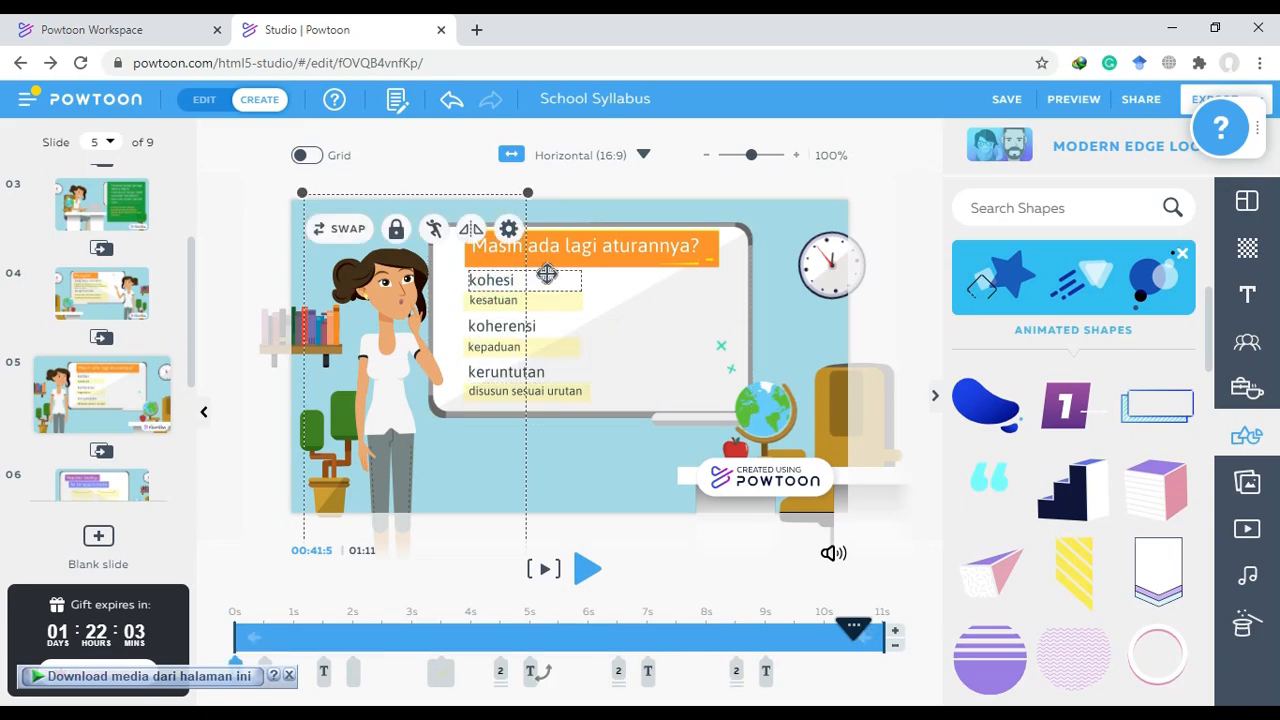
pyautogui.click(547, 274)
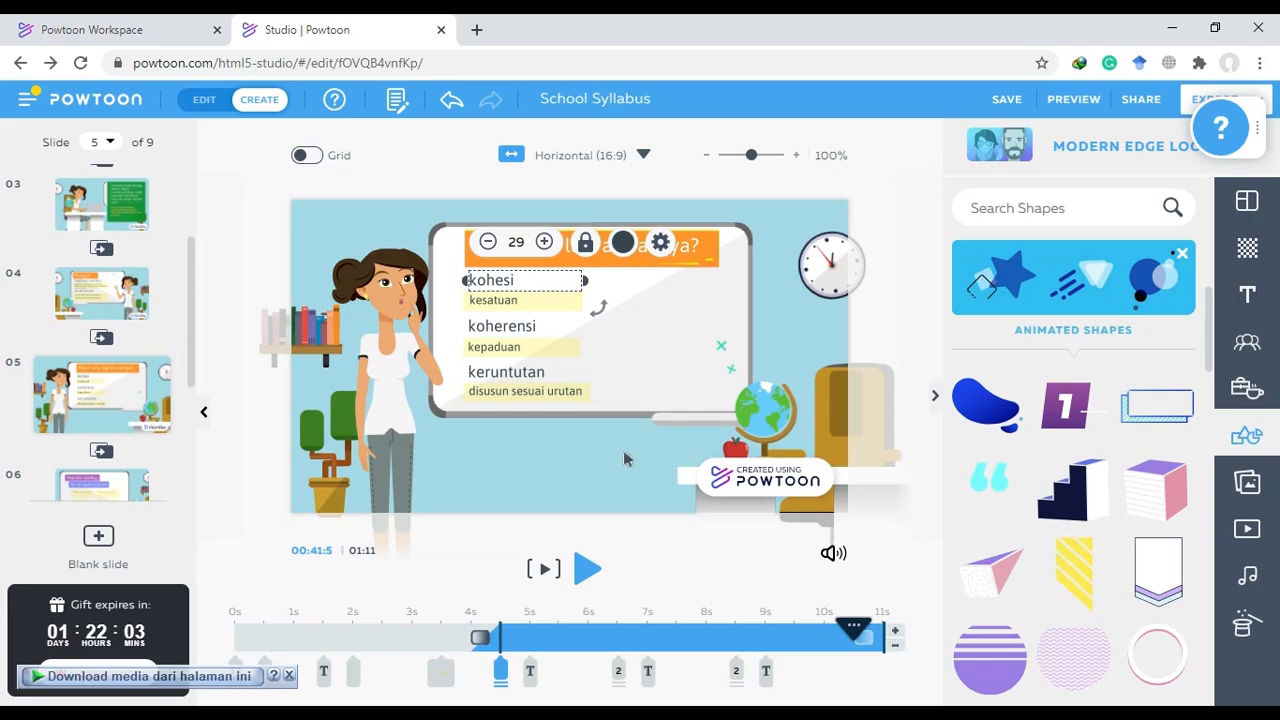
pyautogui.hotkey('ctrl', 'v')
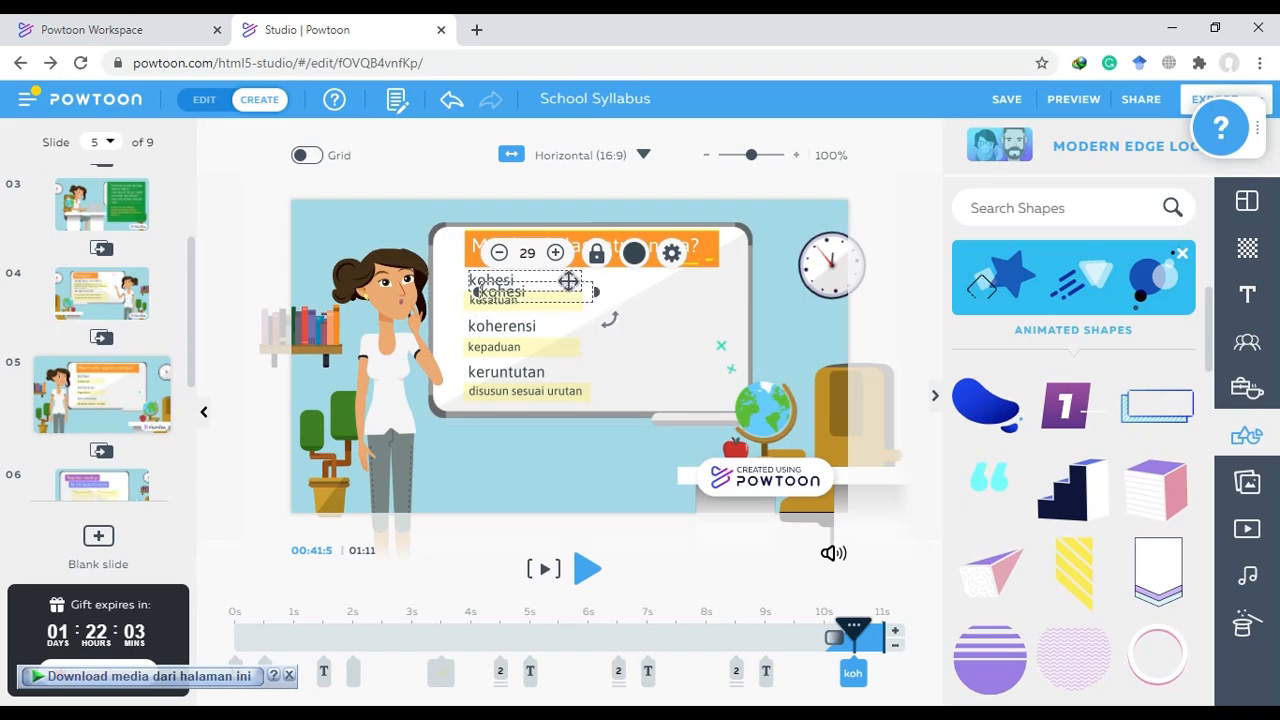
pyautogui.moveTo(571, 283); pyautogui.dragTo(714, 271)
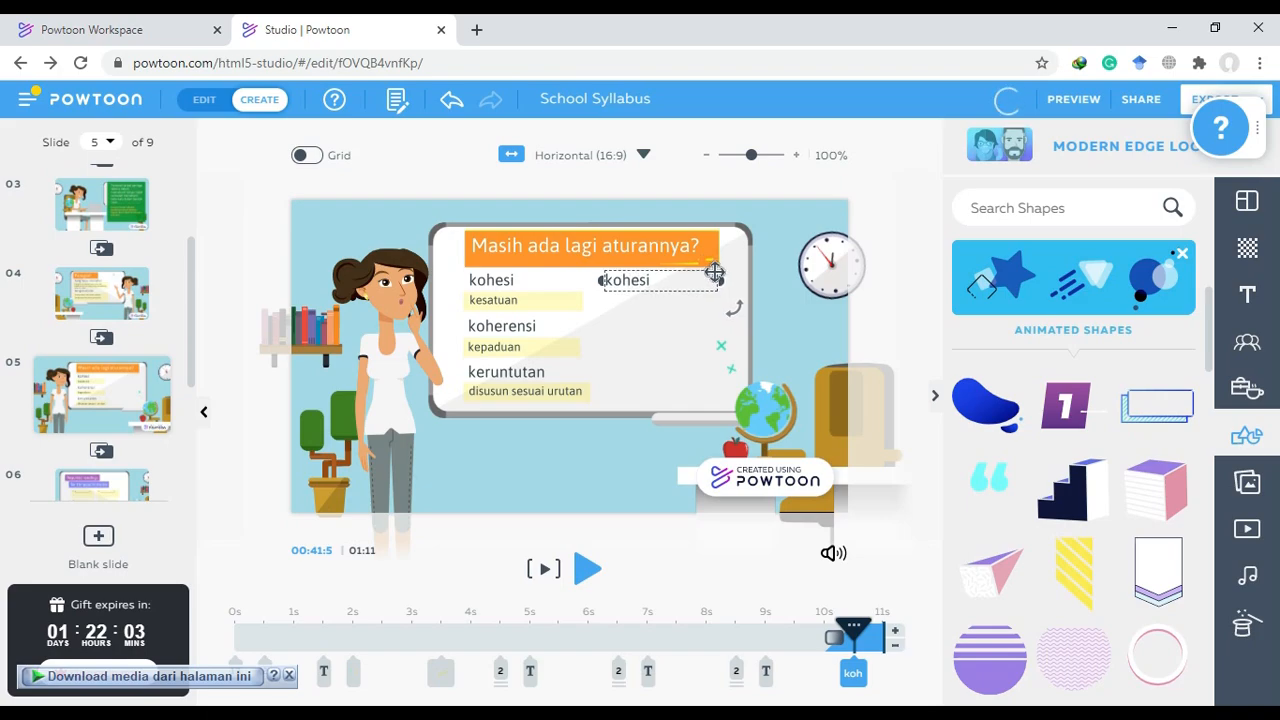
# Replace the text of the copied "kohesi" heading with "kelengkapan"
pyautogui.click(657, 282)
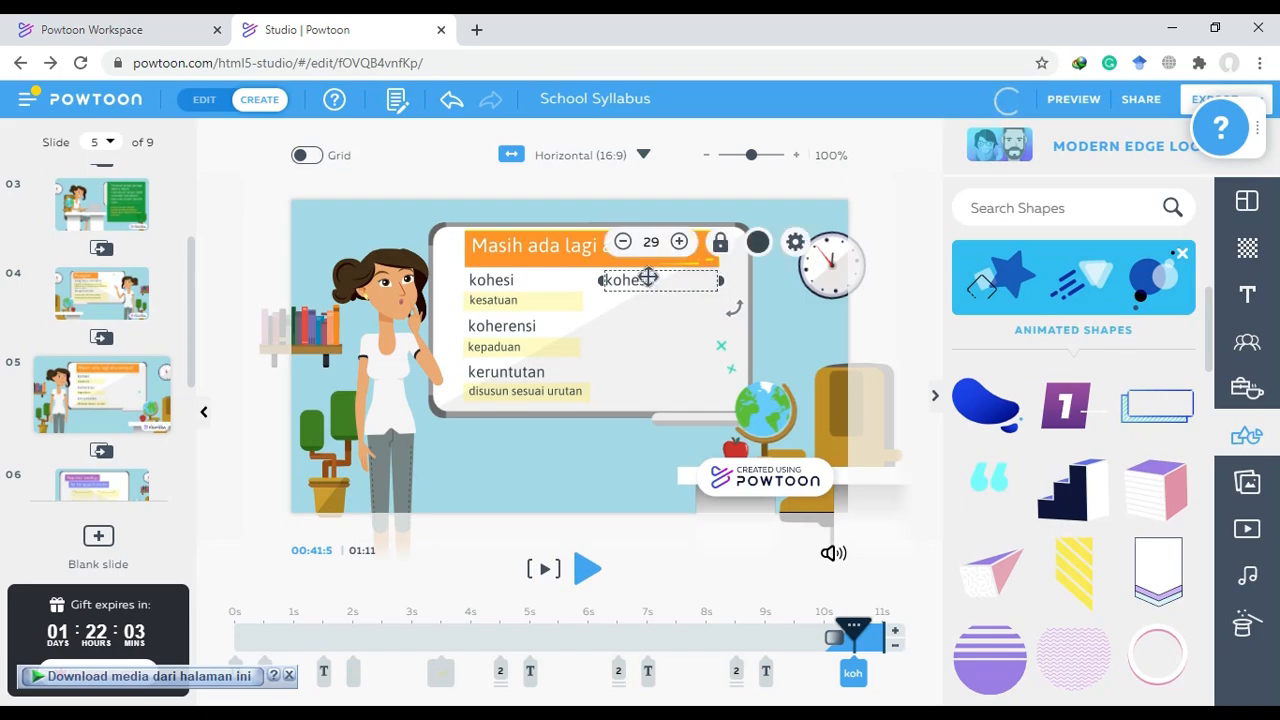
pyautogui.doubleClick(648, 280)
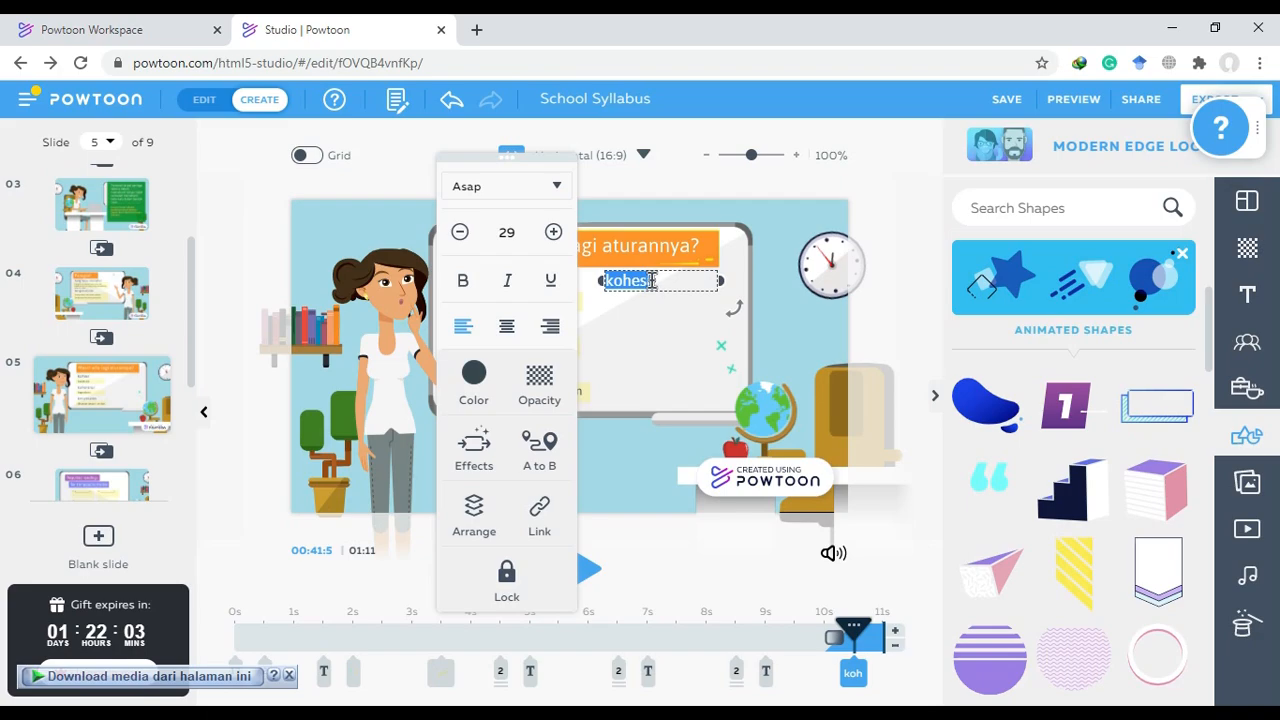
pyautogui.press('BackSpace')
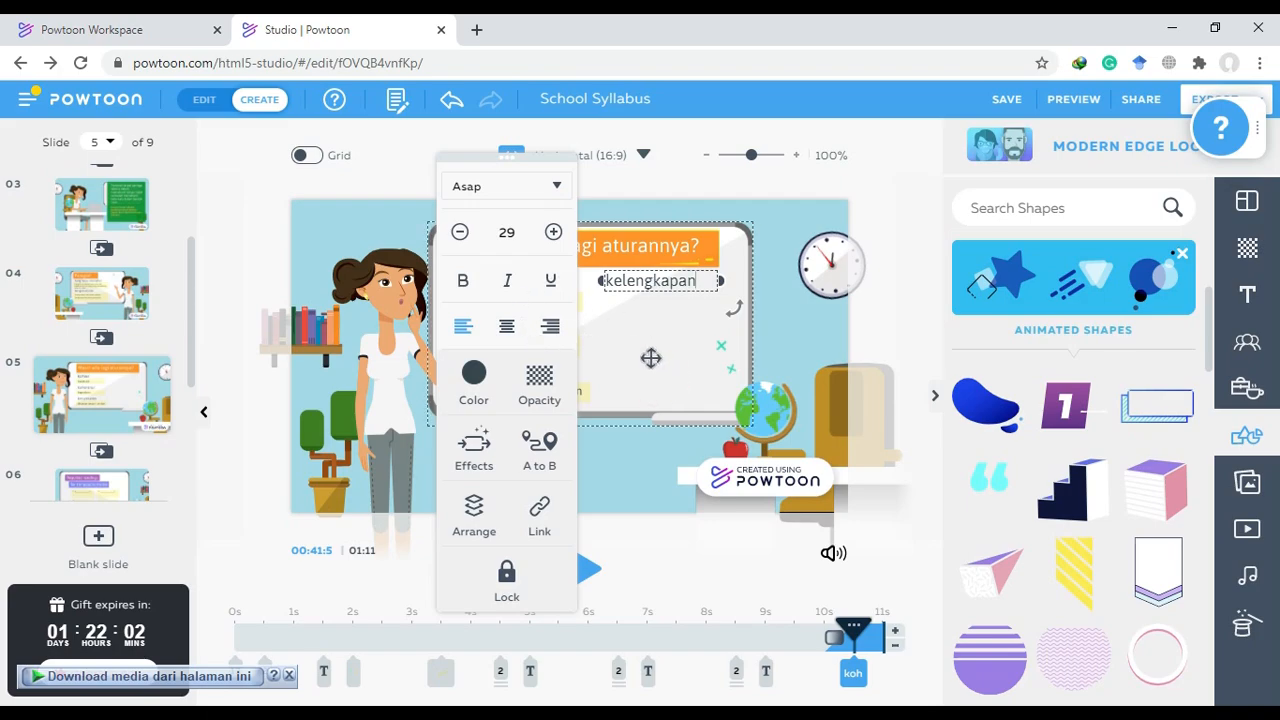
pyautogui.click(626, 307)
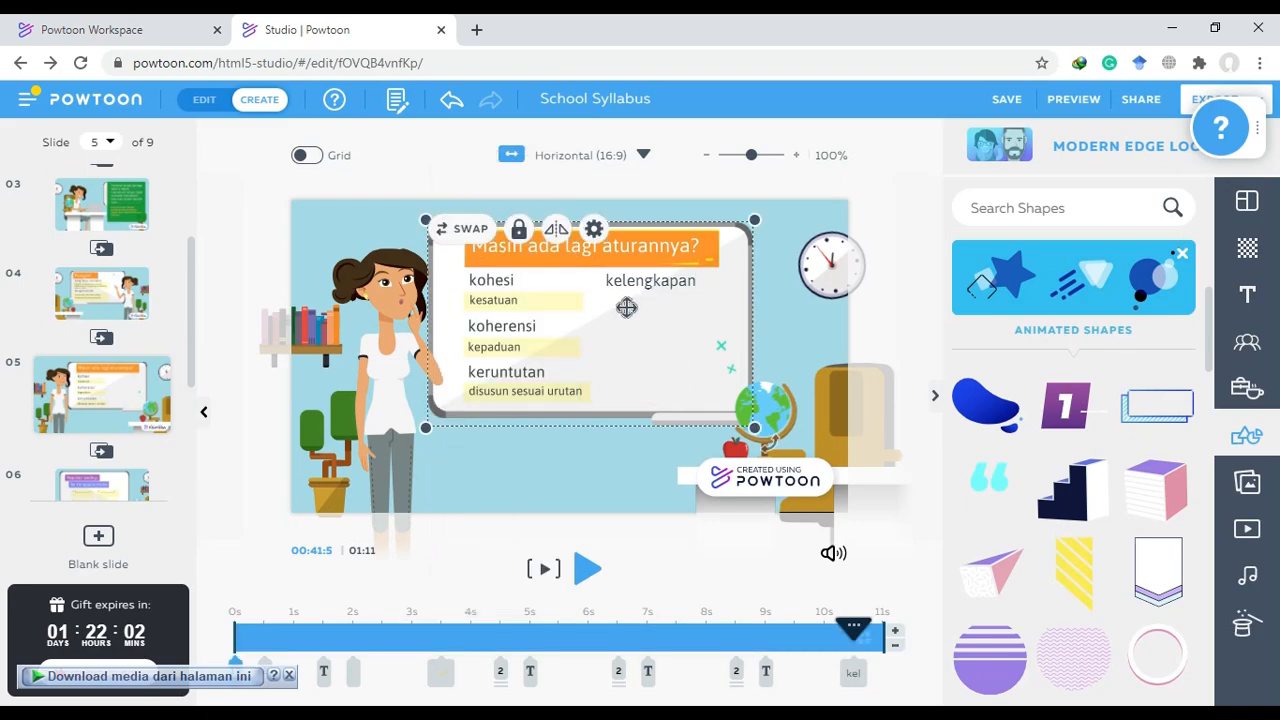
# Duplicate the yellow highlight bar behind "kesatuan" and place the copy directly under the "kelengkapan" heading
pyautogui.click(570, 302)
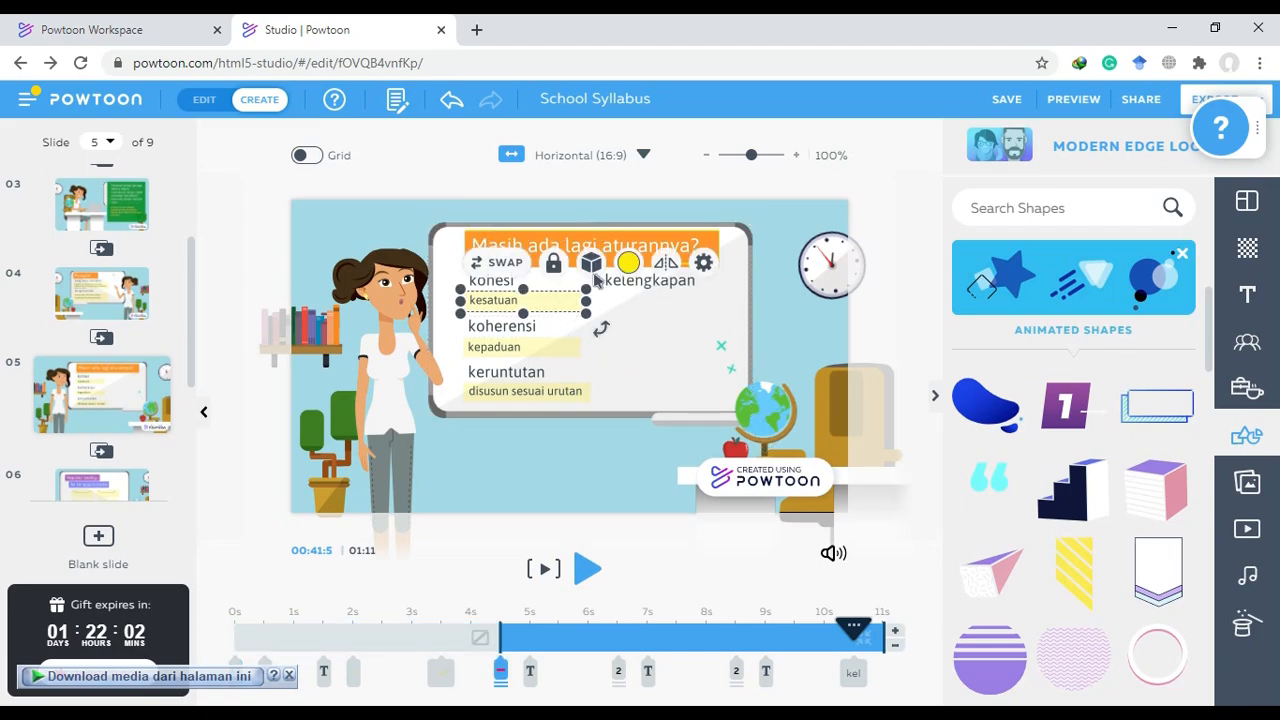
pyautogui.hotkey('ctrl', 'v')
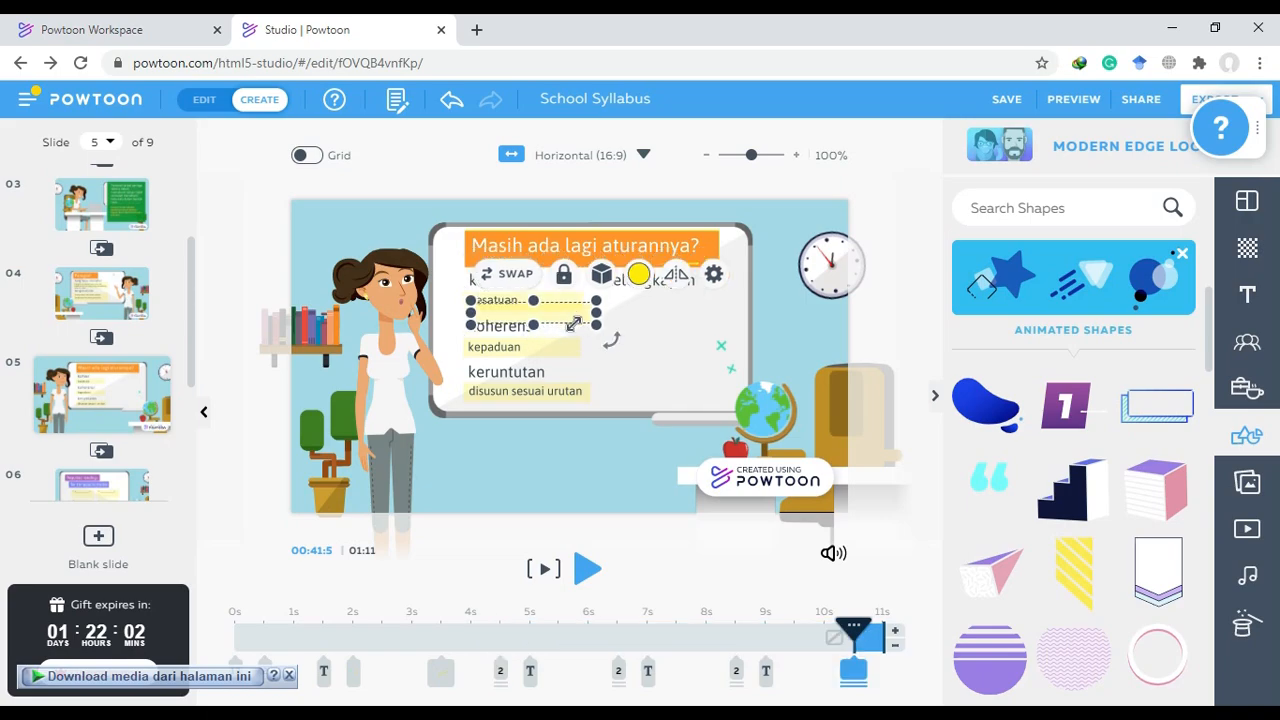
pyautogui.moveTo(576, 312); pyautogui.dragTo(708, 290)
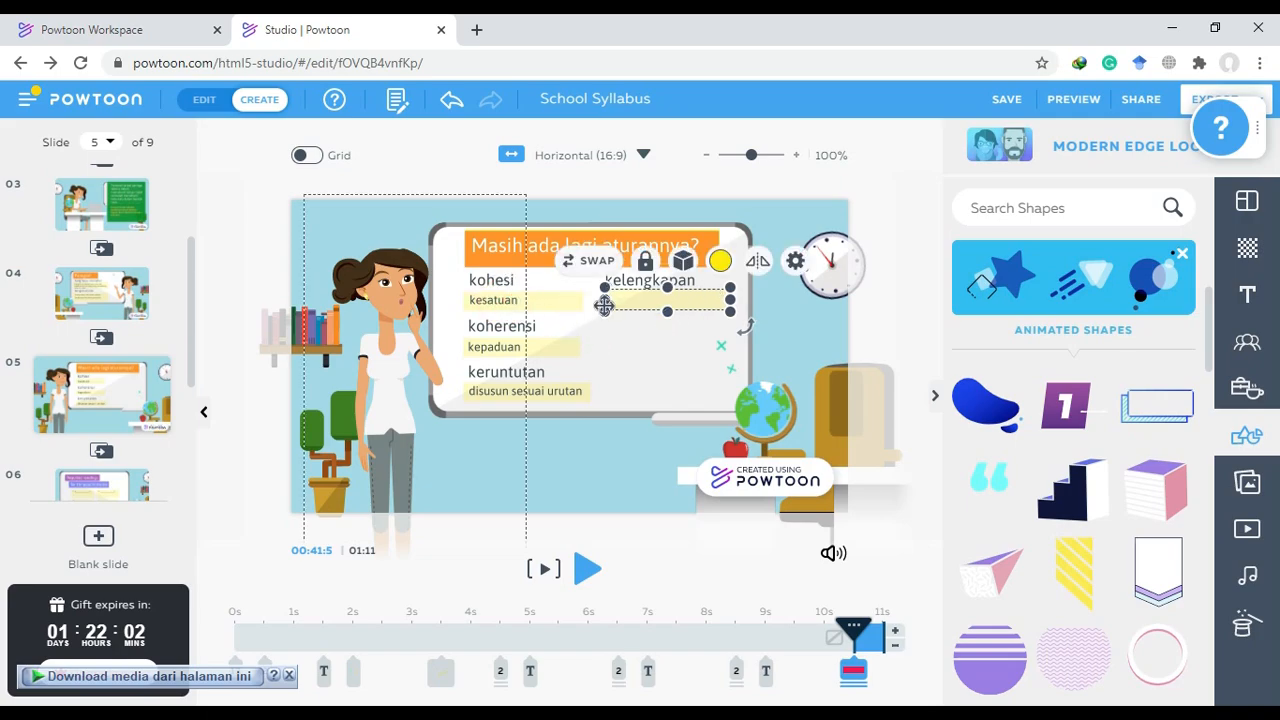
# Duplicate the "kesatuan" text and place the copy over the yellow bar under "kelengkapan"
pyautogui.click(533, 298)
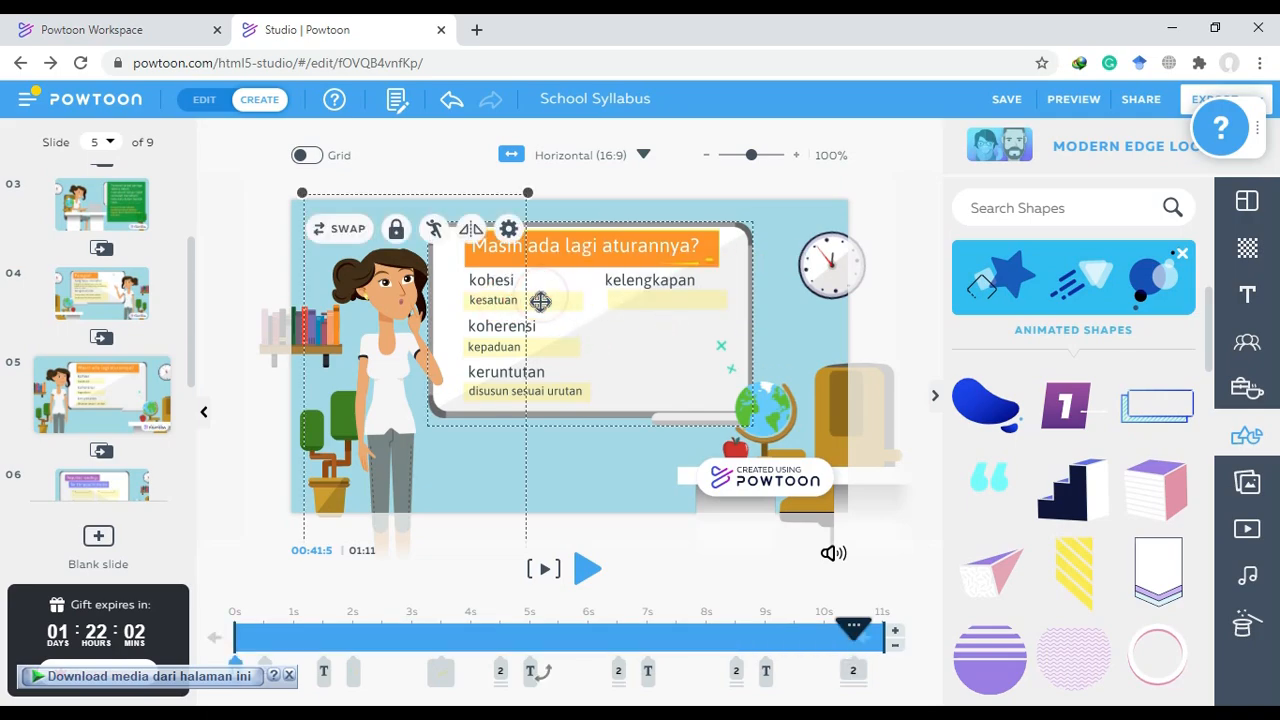
pyautogui.click(540, 301)
pyautogui.click(540, 301)
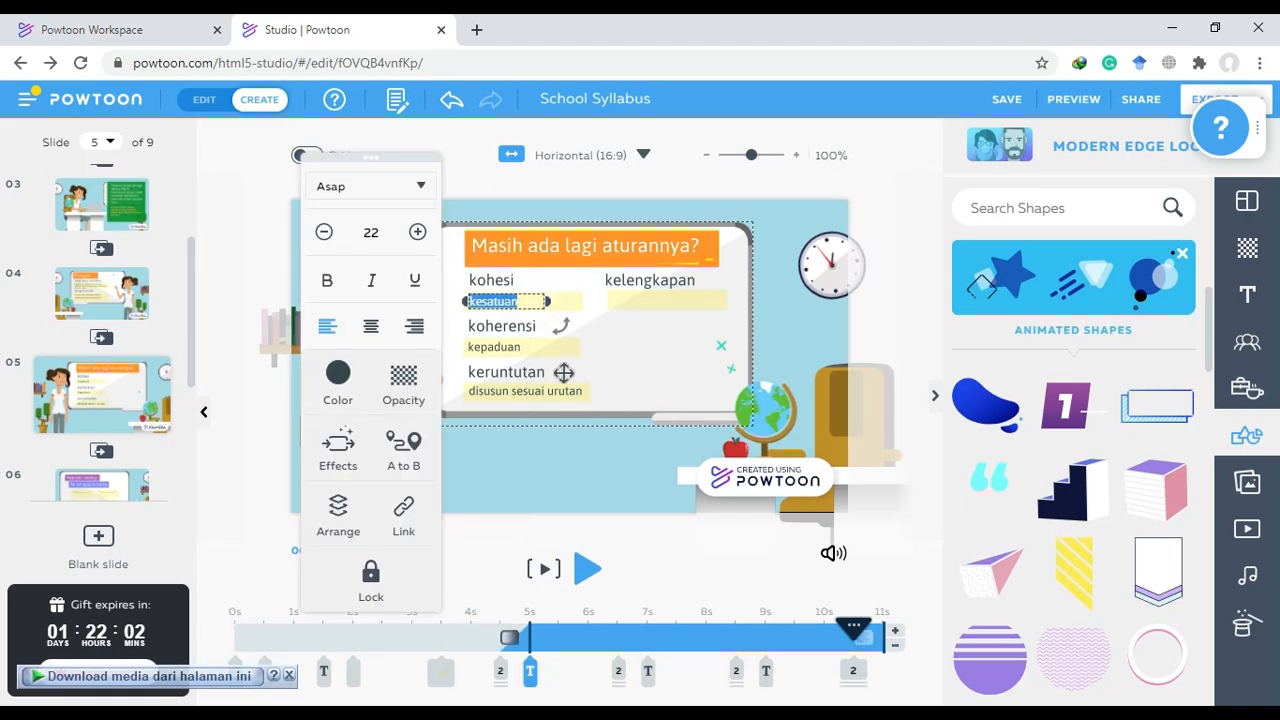
pyautogui.click(540, 290)
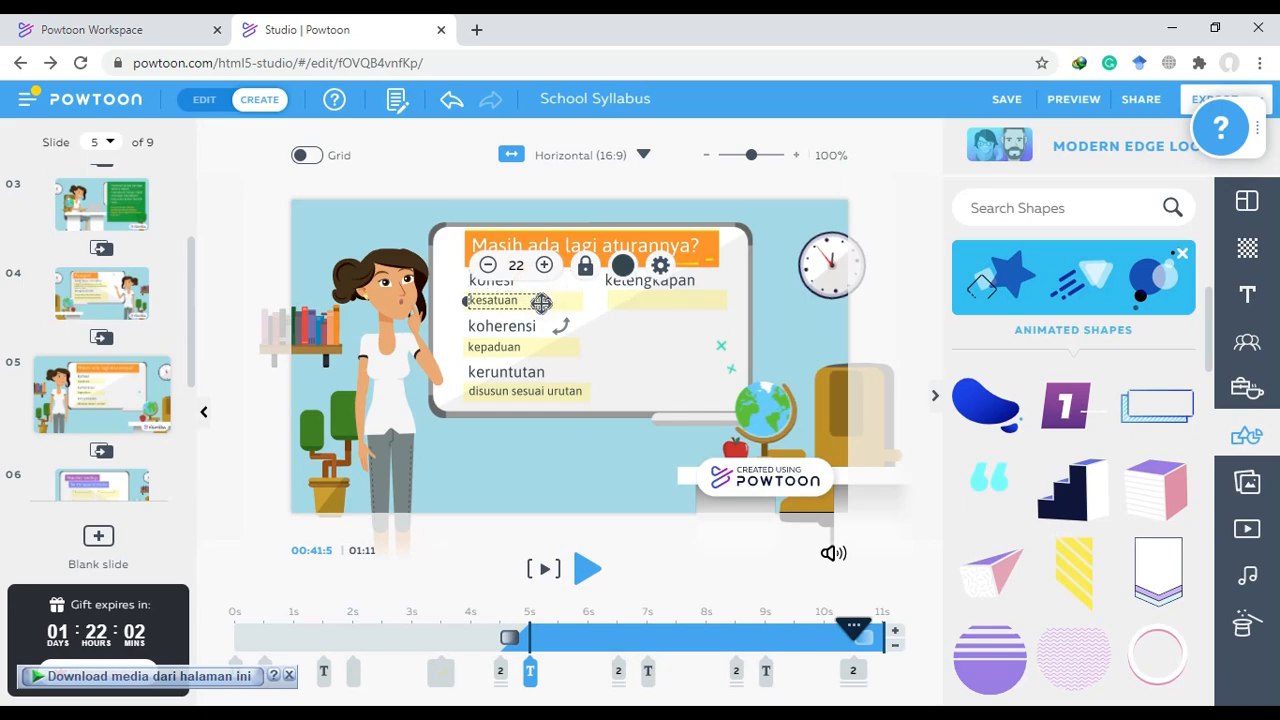
pyautogui.click(540, 302)
pyautogui.click(540, 302)
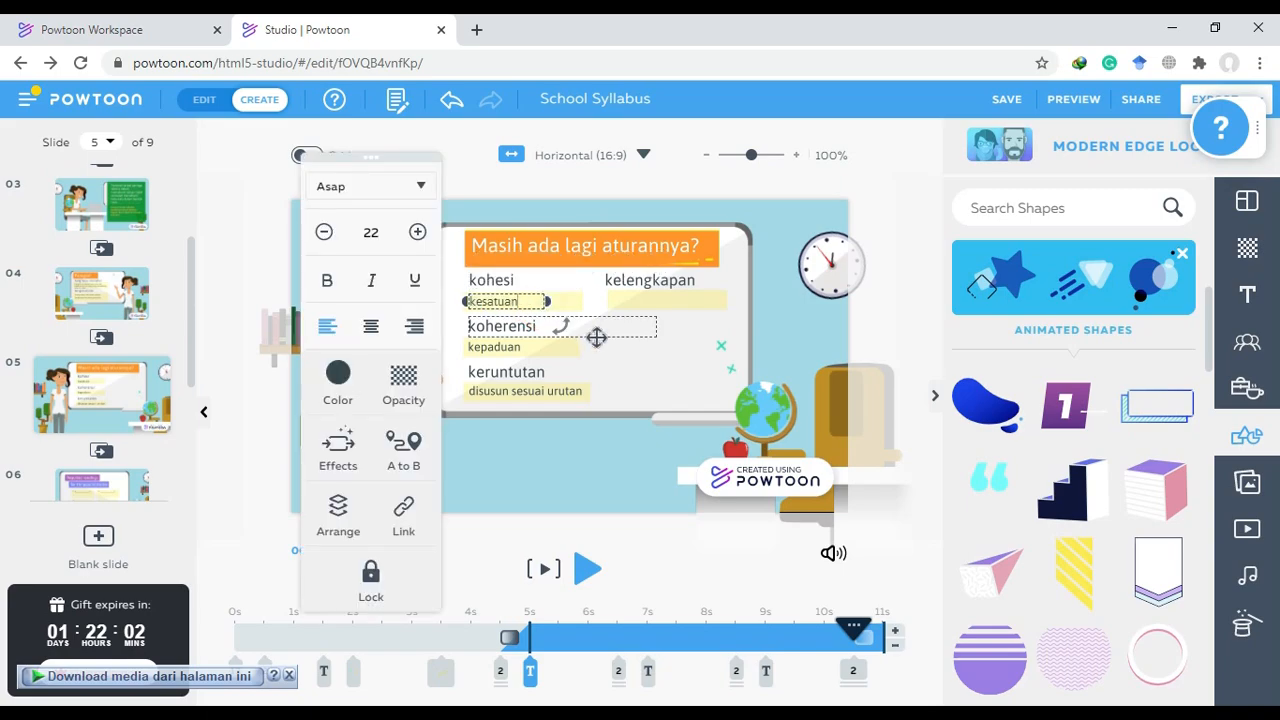
pyautogui.click(544, 296)
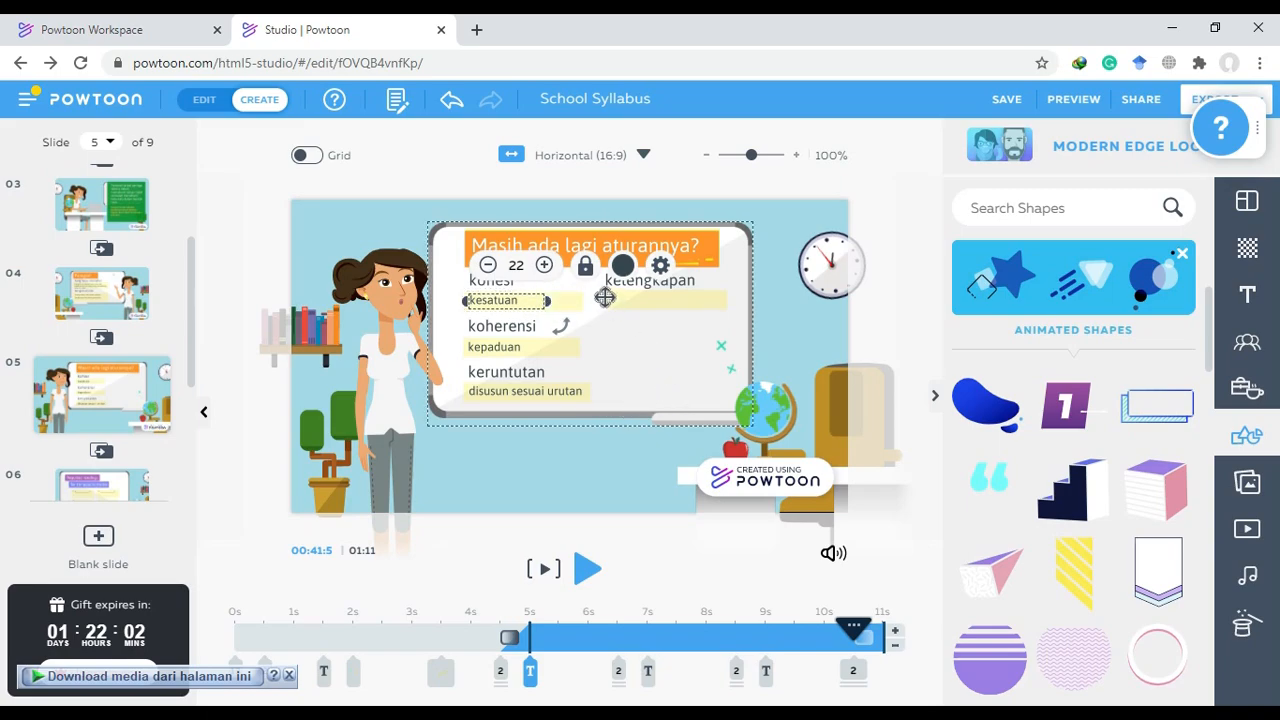
pyautogui.hotkey('ctrl', 'v')
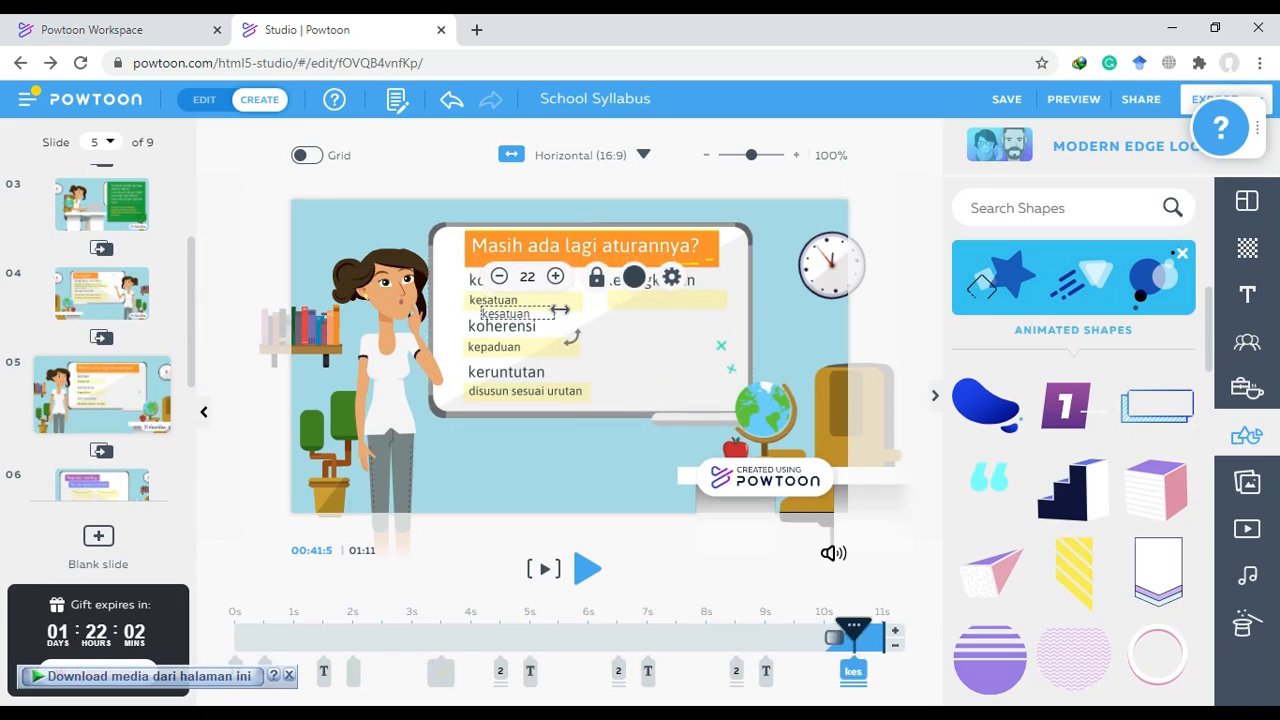
pyautogui.moveTo(548, 308); pyautogui.dragTo(680, 296)
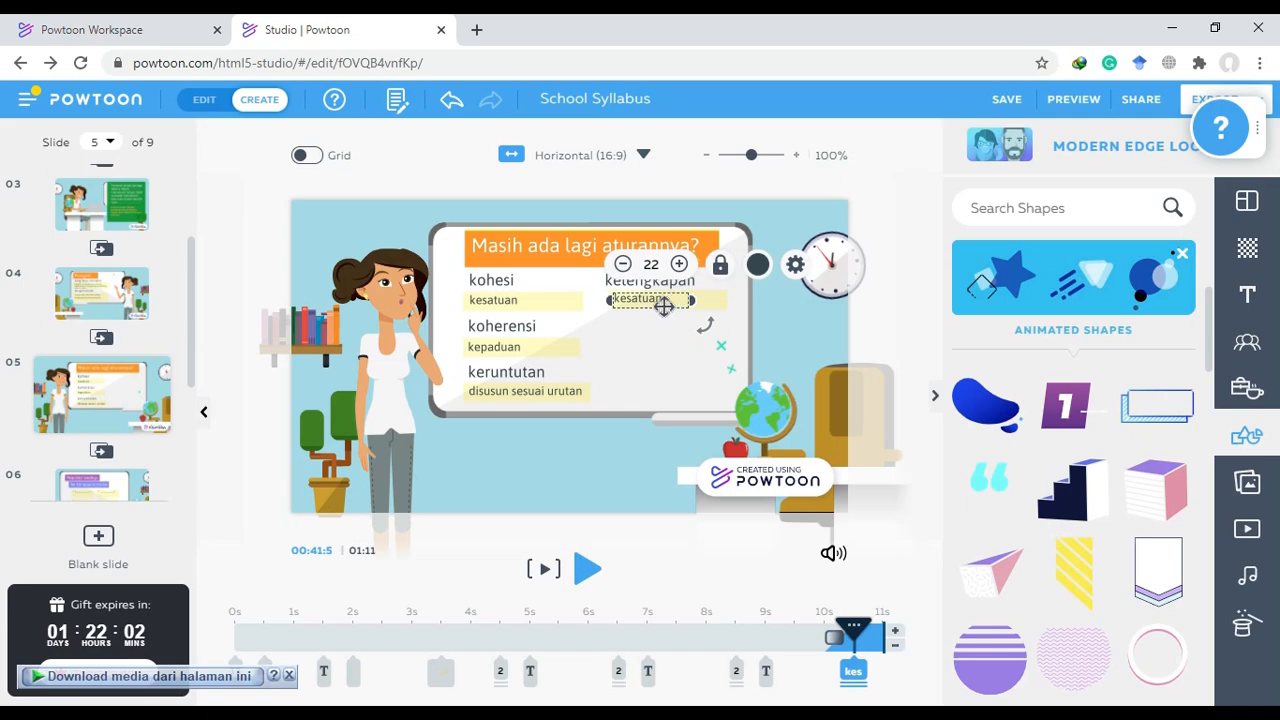
# Replace the copied "kesatuan" text under "kelengkapan" with "ide pokok dan penjelas"
pyautogui.doubleClick(662, 299)
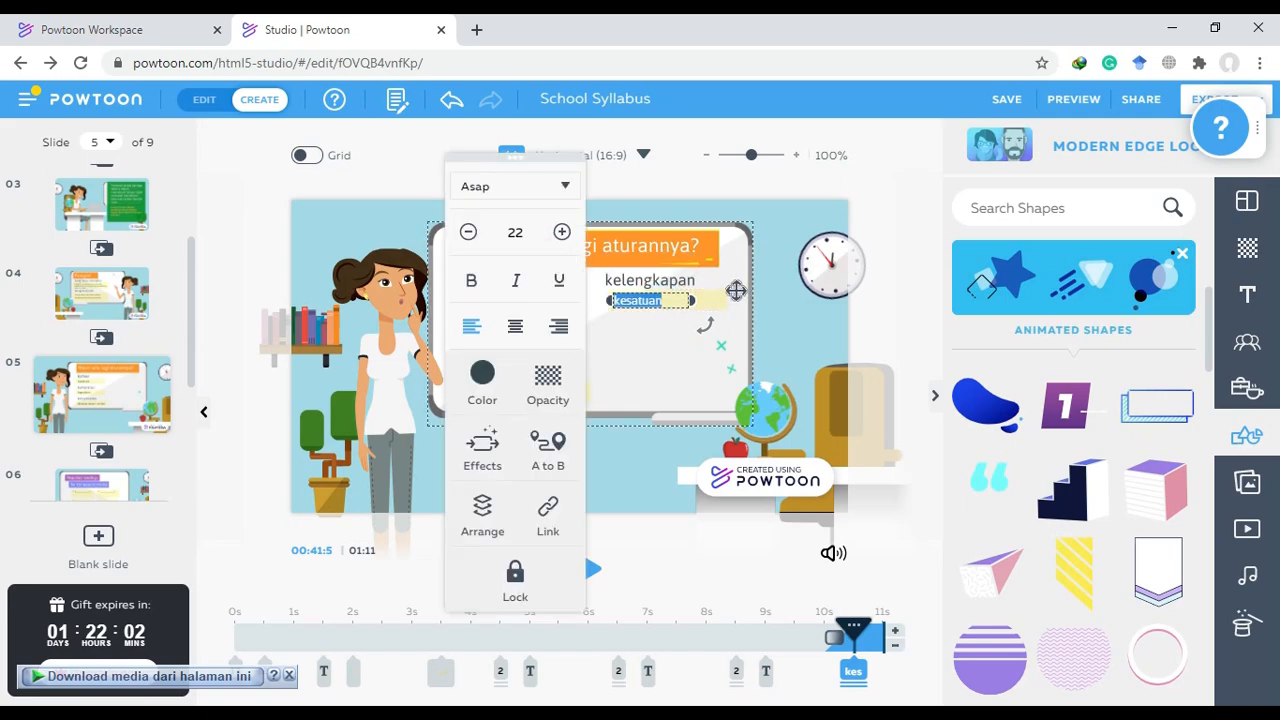
pyautogui.write('a')
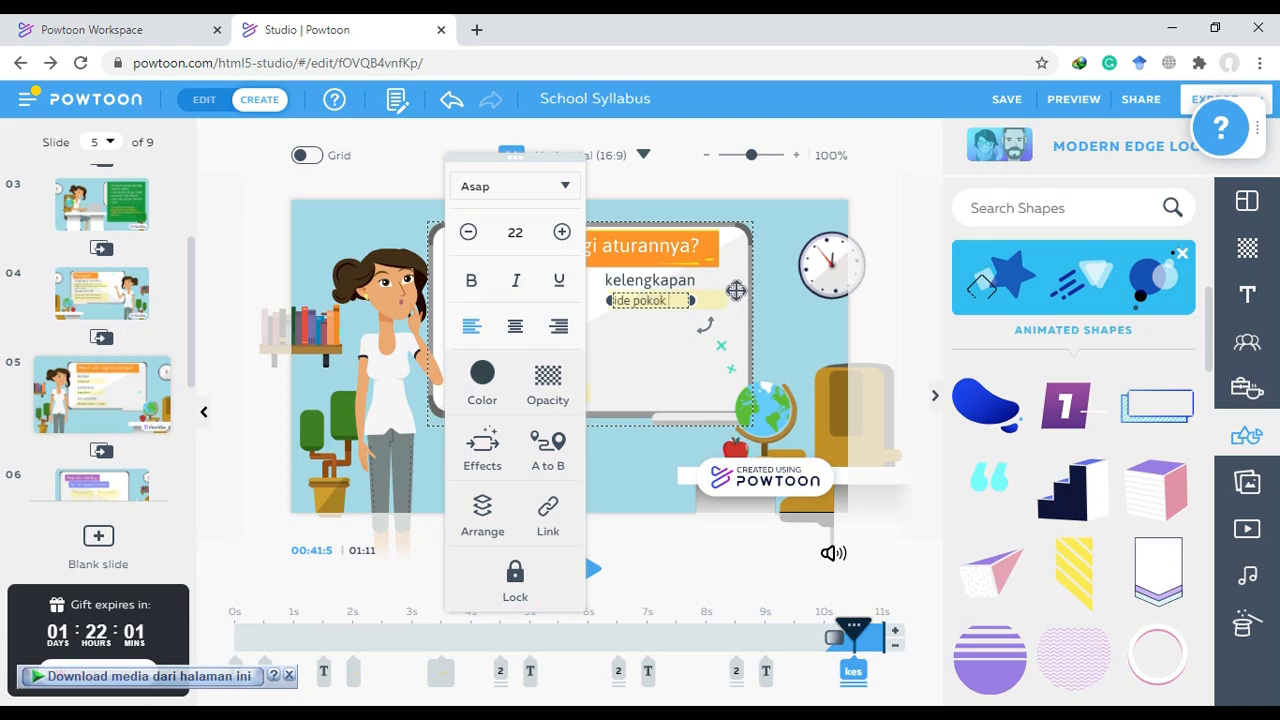
pyautogui.write('n penjelas')
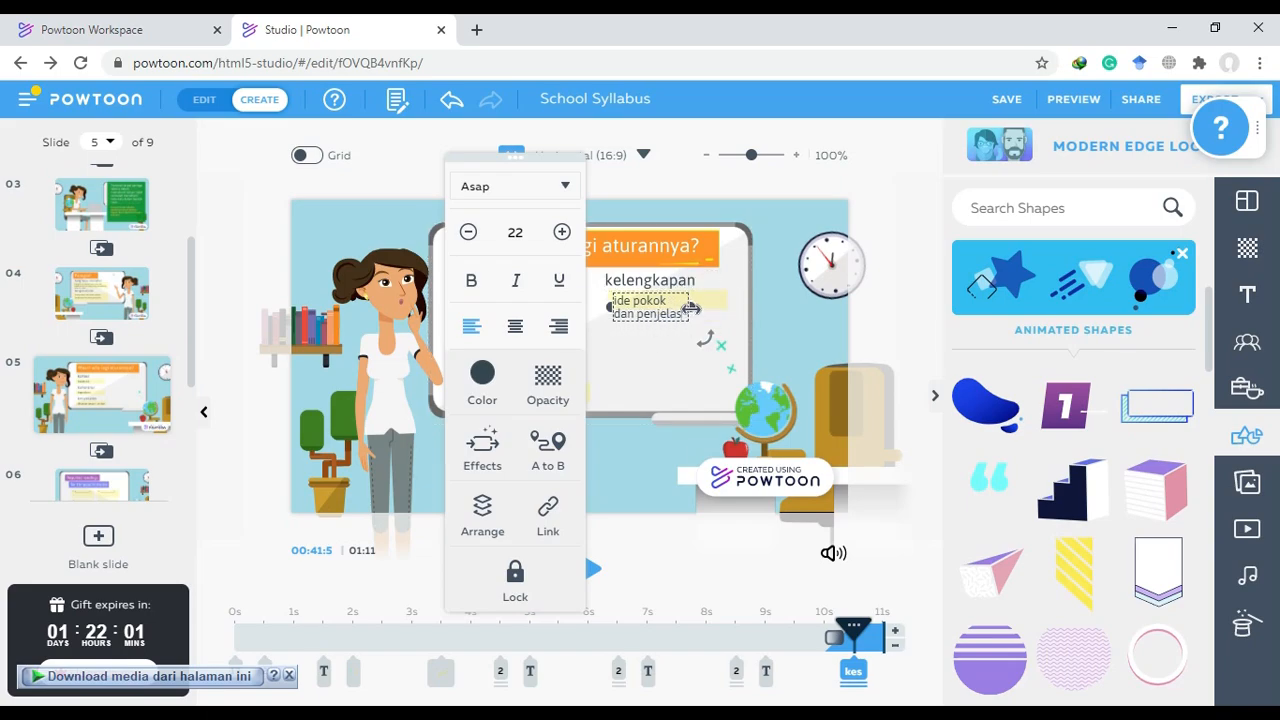
# Widen the "ide pokok dan penjelas" text box on both sides so the phrase fits on one line
pyautogui.moveTo(690, 307); pyautogui.dragTo(722, 305)
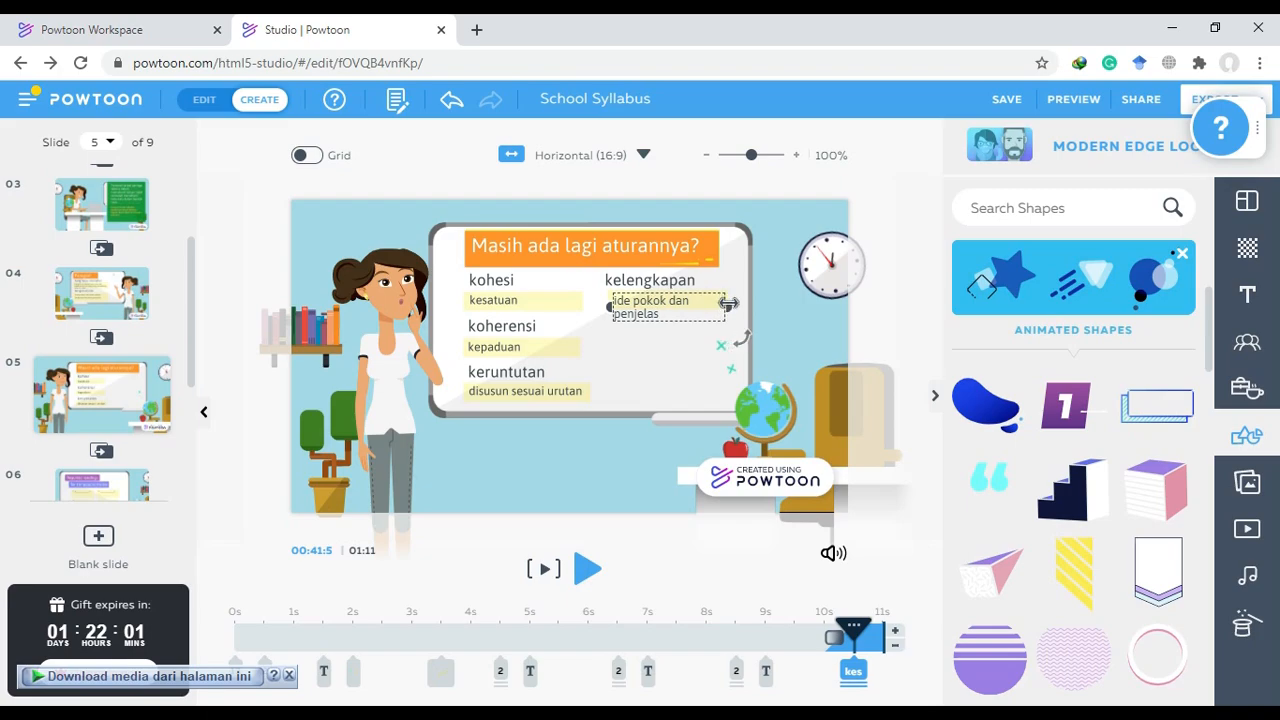
pyautogui.click(600, 308)
pyautogui.click(600, 306)
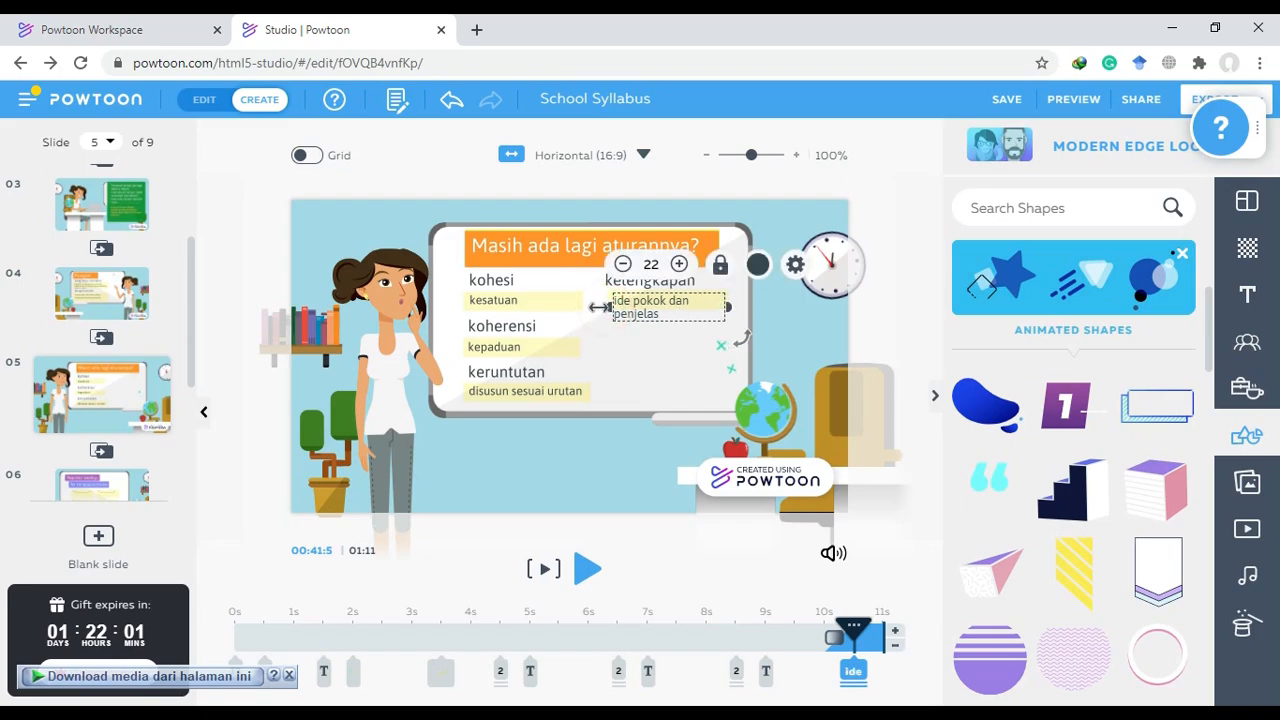
pyautogui.moveTo(595, 306); pyautogui.dragTo(586, 306)
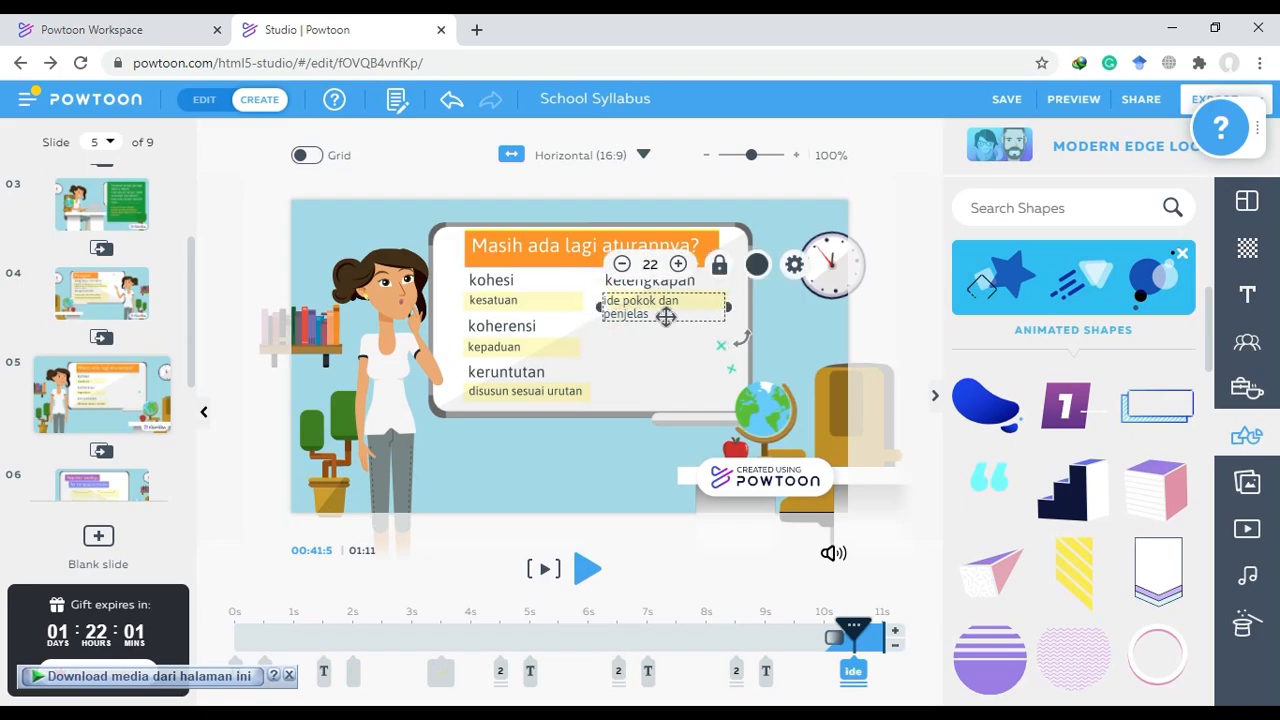
pyautogui.moveTo(732, 307); pyautogui.dragTo(742, 306)
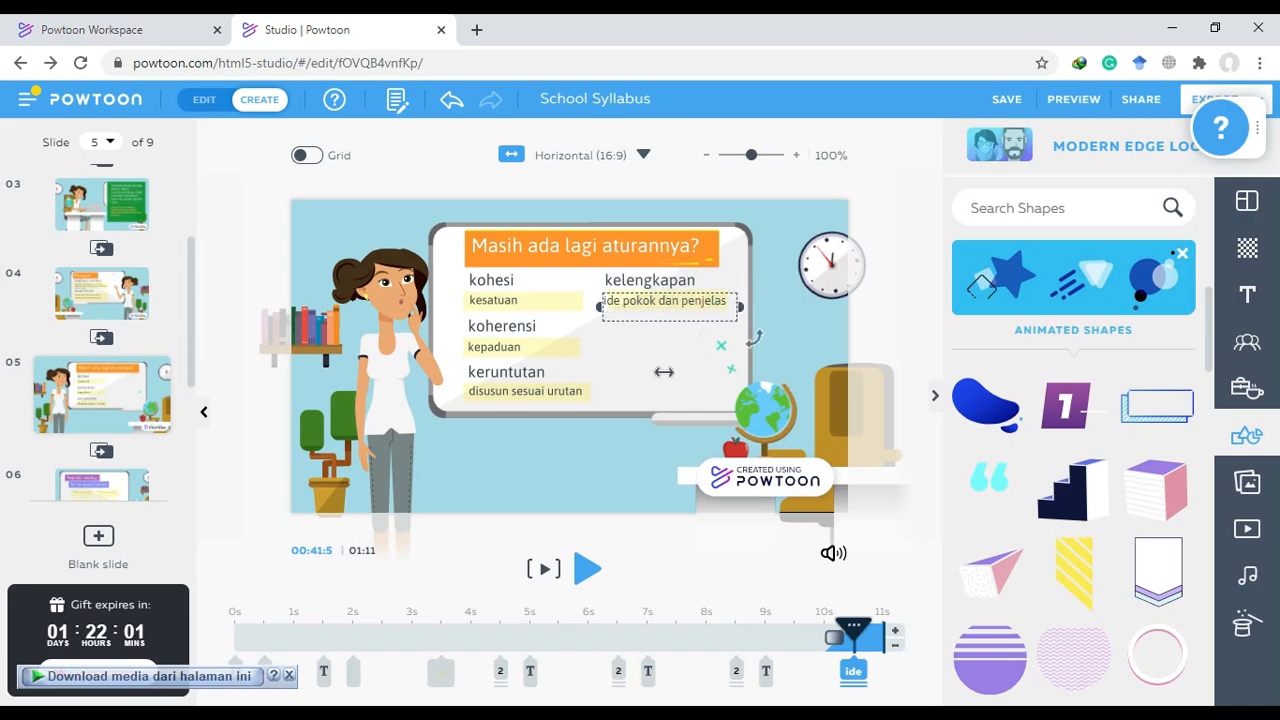
# Deselect the "ide pokok dan penjelas" text and play back slide 5 to check its animation
pyautogui.click(612, 420)
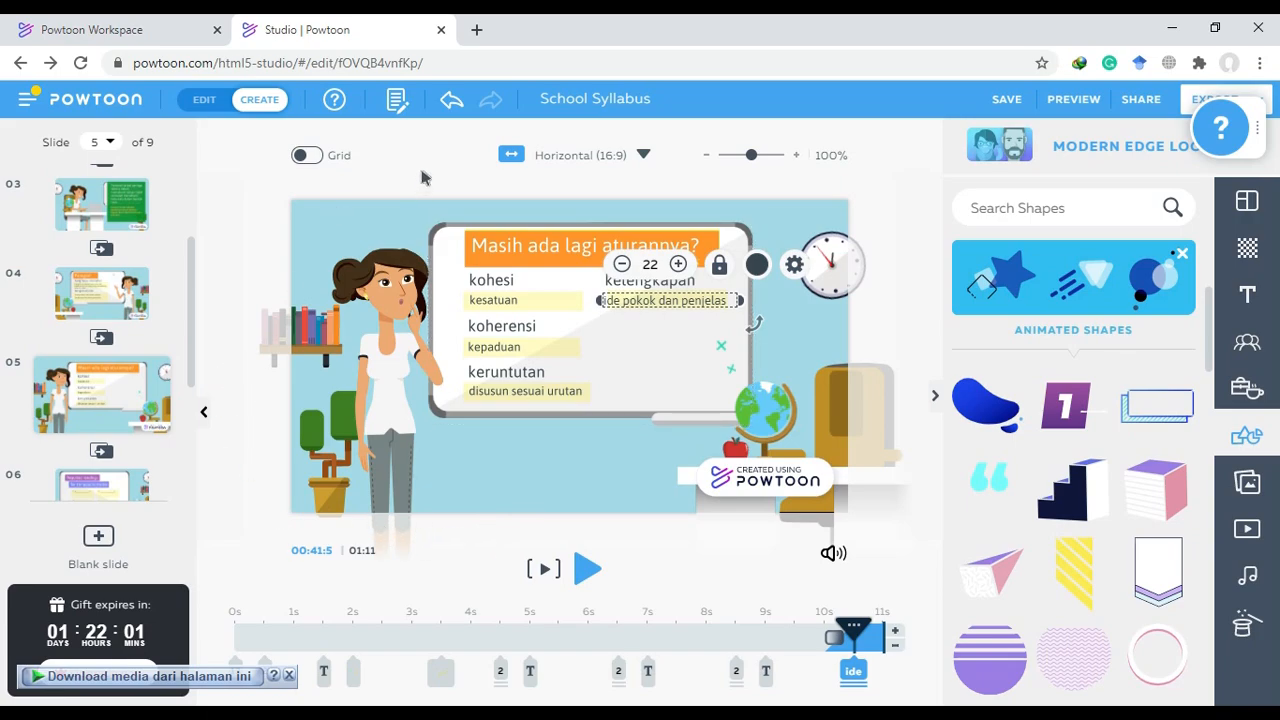
pyautogui.click(797, 379)
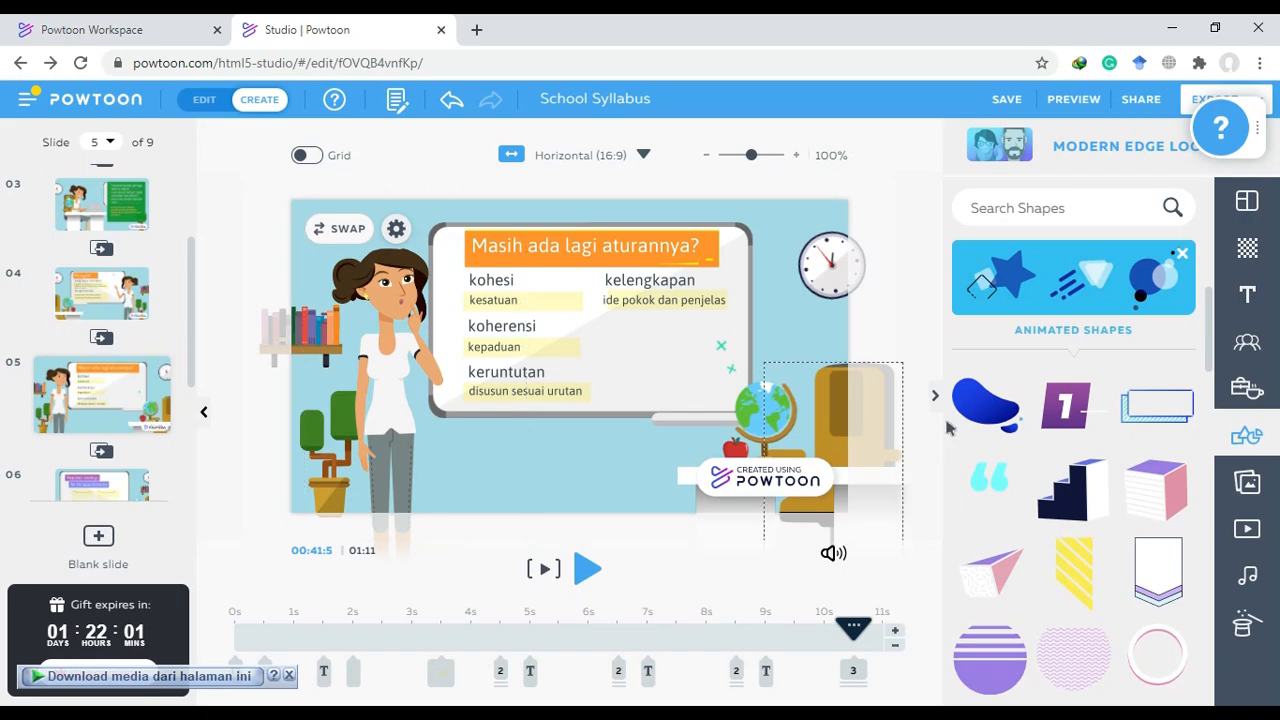
pyautogui.click(548, 570)
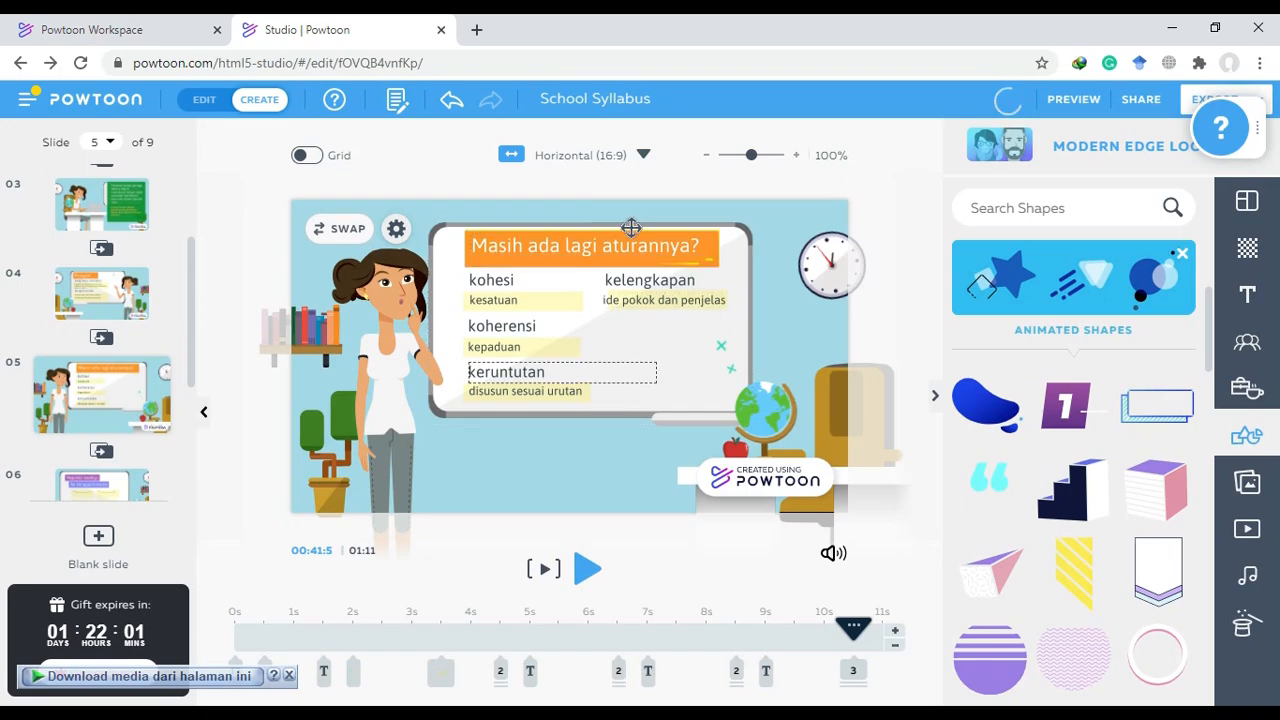
# Extend slide 5's duration to 13 seconds and move the playhead to the end of its timeline
pyautogui.click(896, 636)
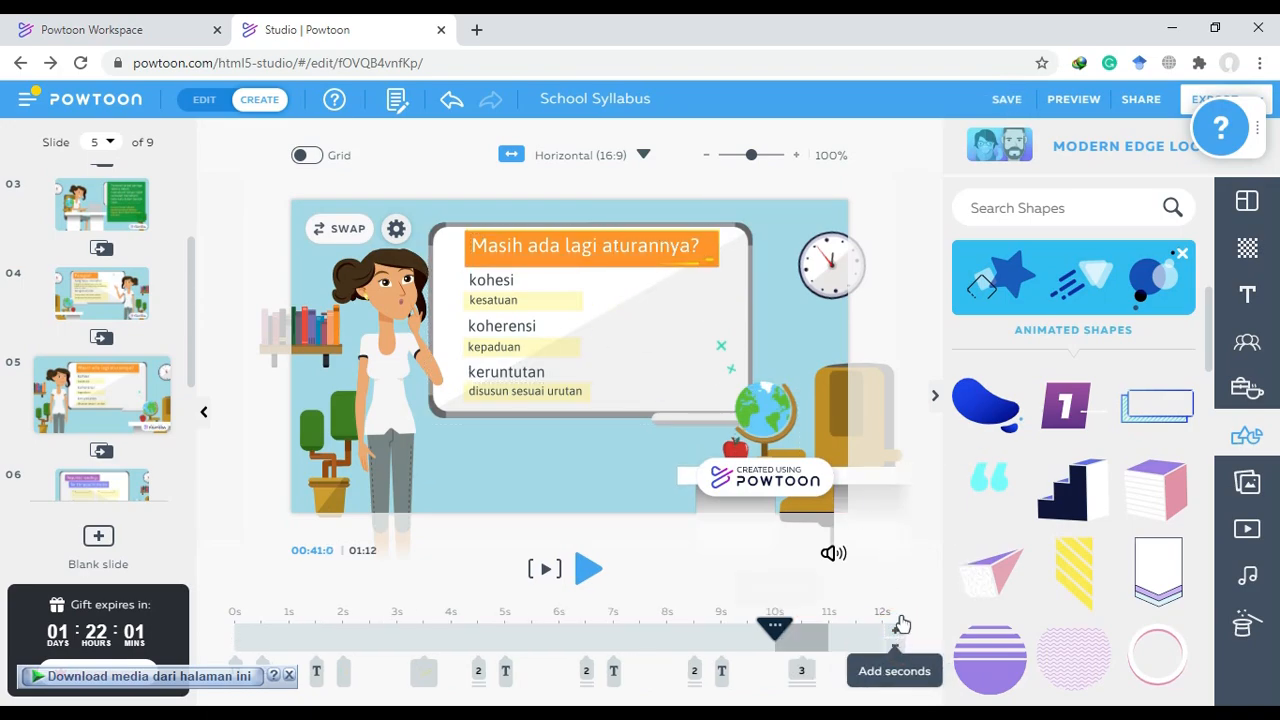
pyautogui.click(793, 627)
pyautogui.moveTo(848, 627); pyautogui.dragTo(895, 637)
pyautogui.click(894, 634)
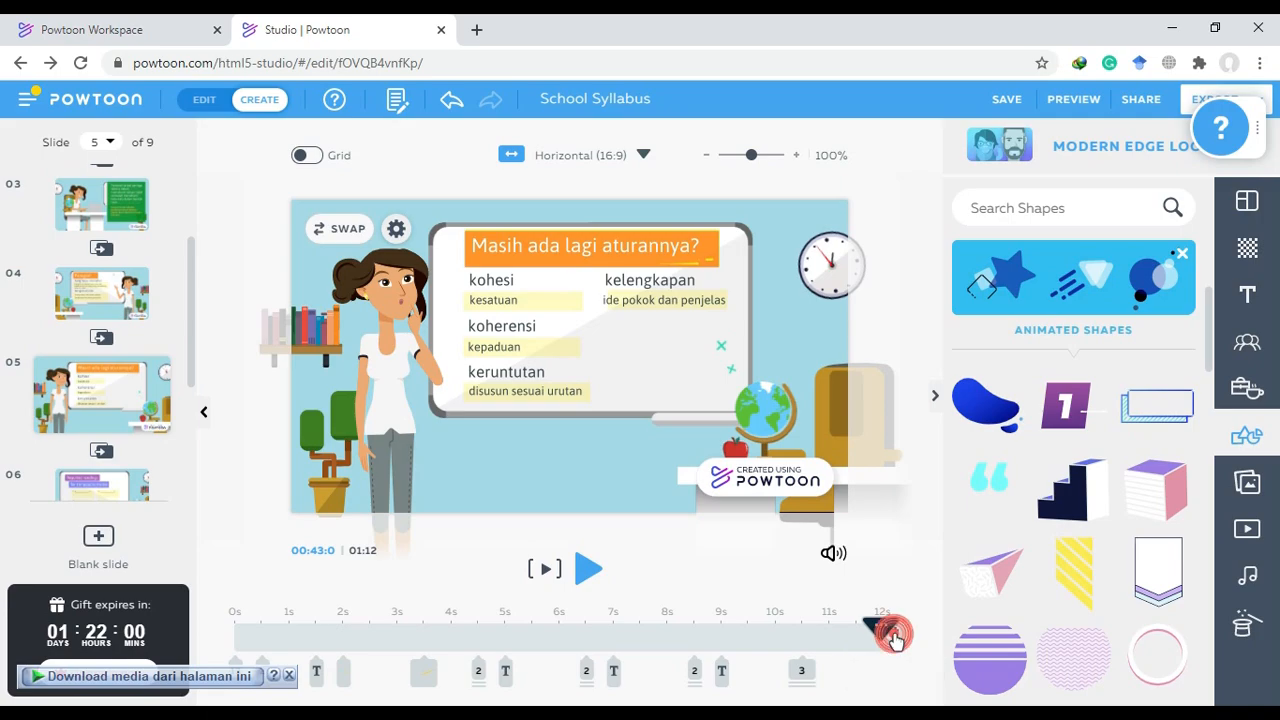
pyautogui.moveTo(780, 624); pyautogui.dragTo(878, 625)
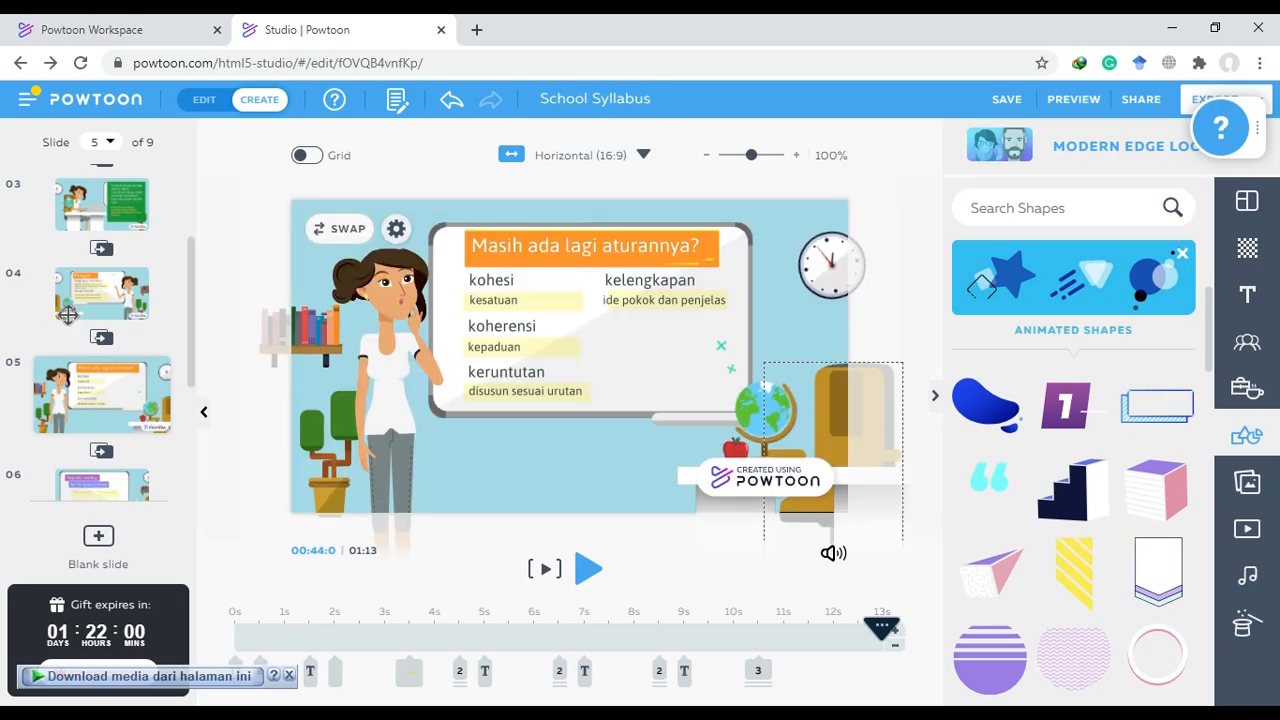
# Play back the lengthened slide 5 to check the timing of its two columns of rules
pyautogui.click(544, 572)
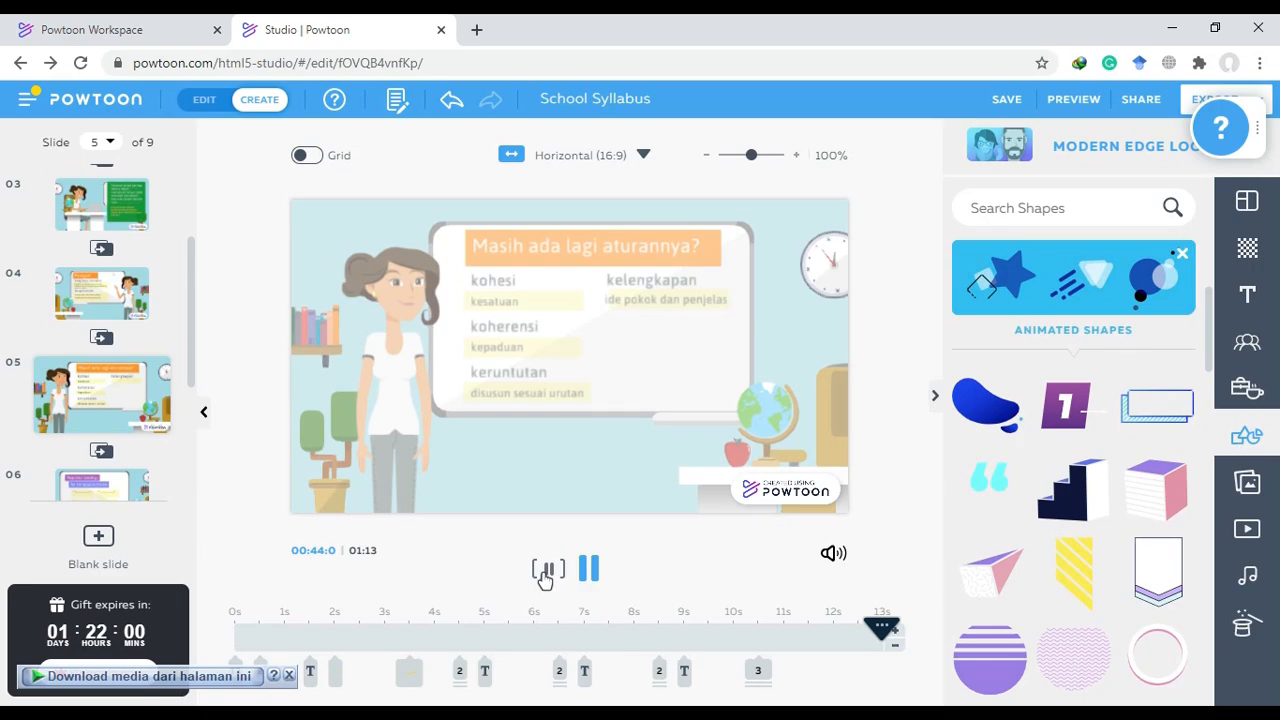
pyautogui.click(544, 579)
pyautogui.click(548, 571)
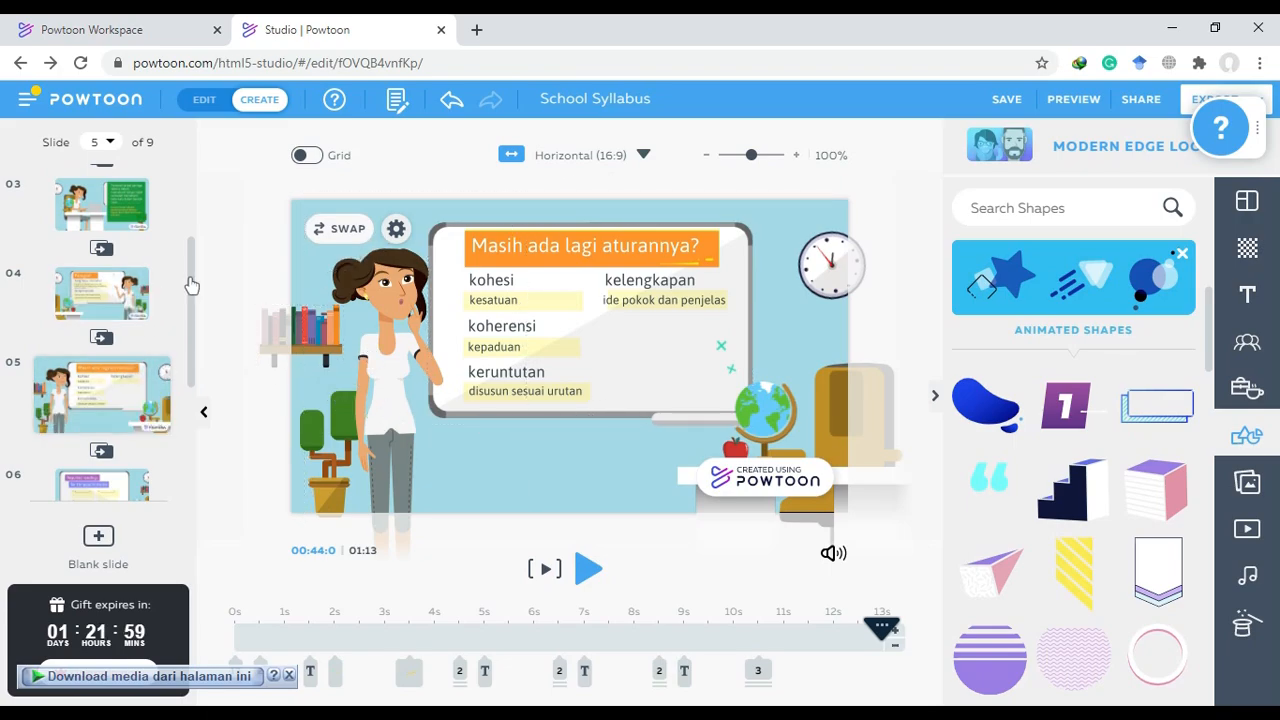
# Open slide 6 and replace its "Required readings" title with "Jenis paragraf"
pyautogui.moveTo(196, 266); pyautogui.dragTo(196, 364)
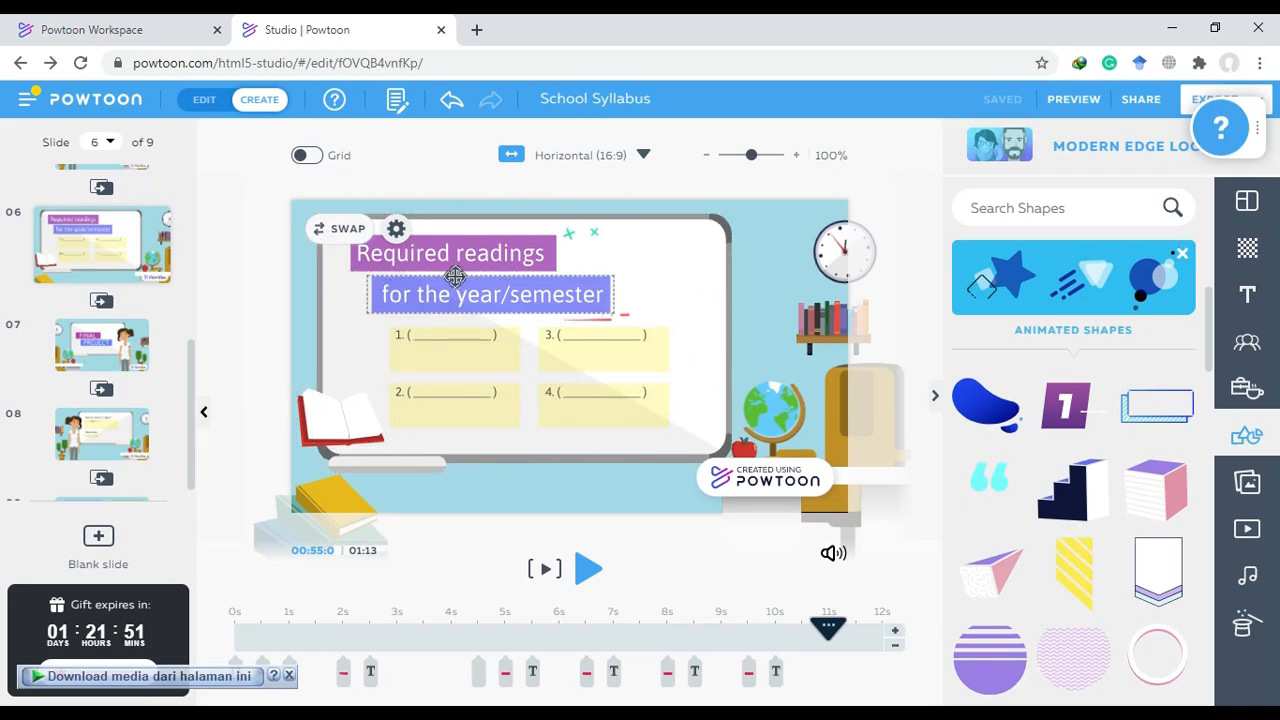
pyautogui.doubleClick(530, 254)
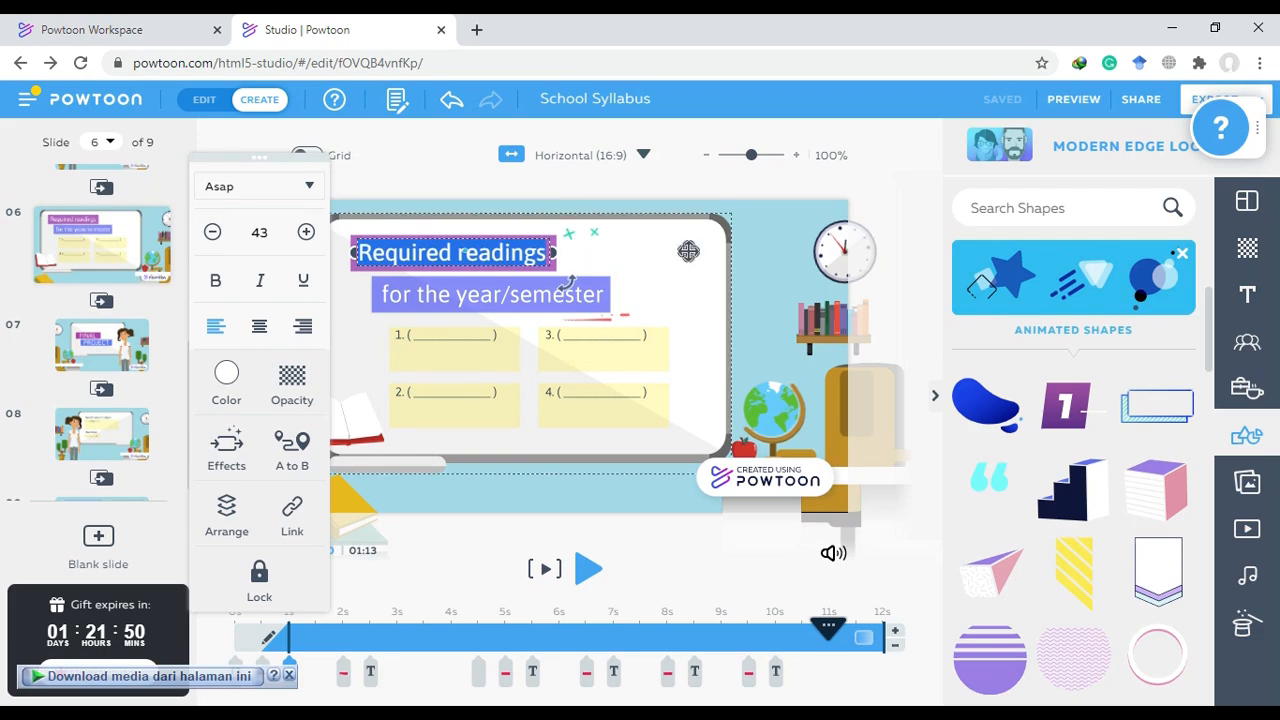
pyautogui.write('Jenis')
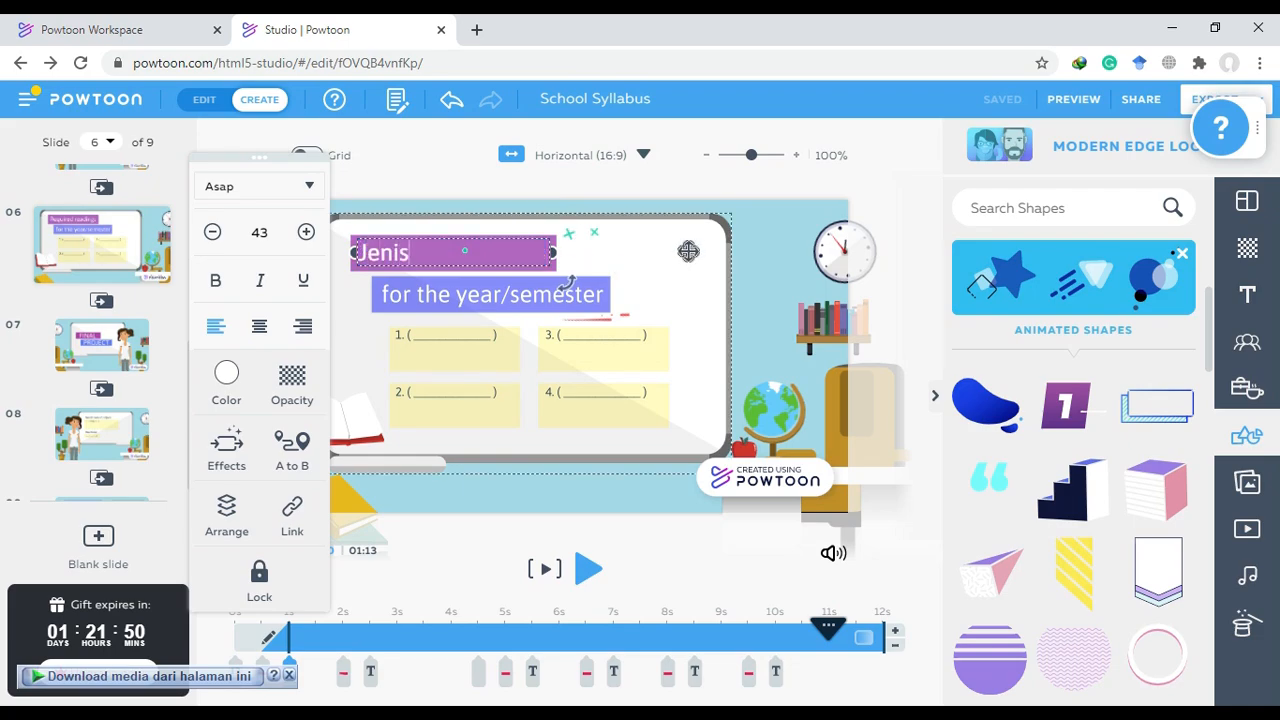
pyautogui.write(' paragraf')
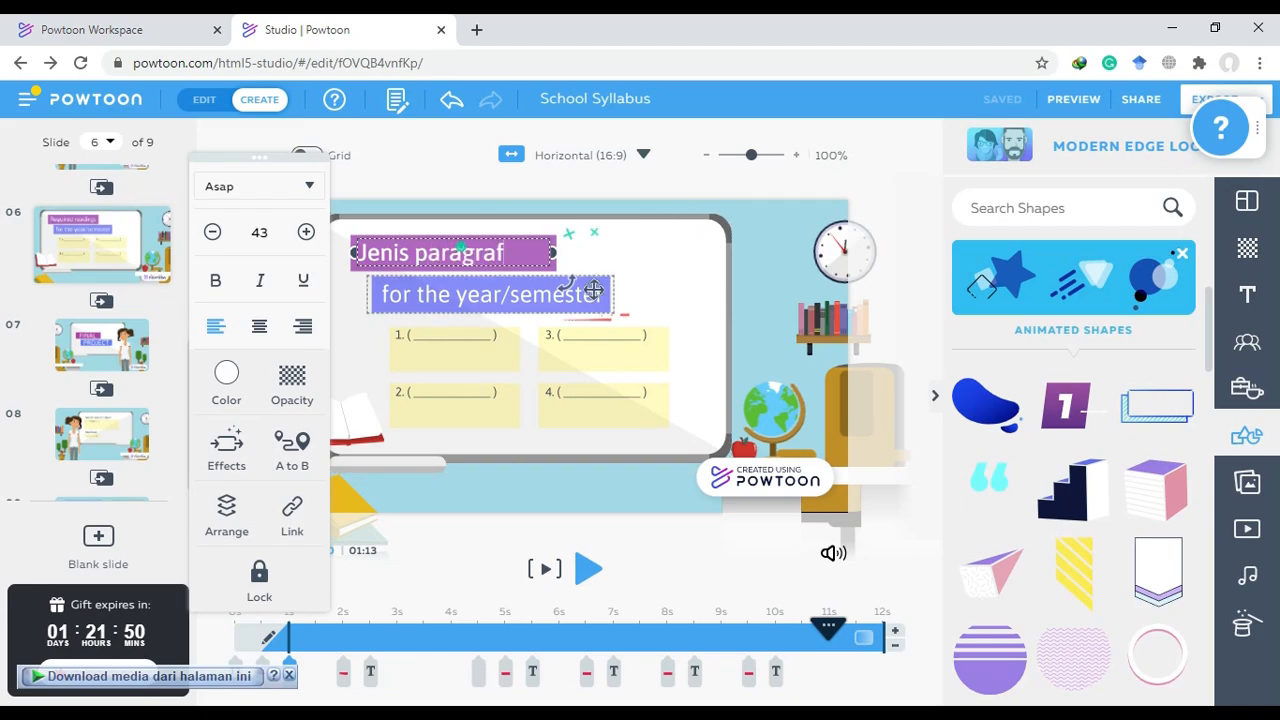
# Replace the "for the year/semester" subtitle on slide 6 with "berdasarkan kalimat utamanya"
pyautogui.click(461, 295)
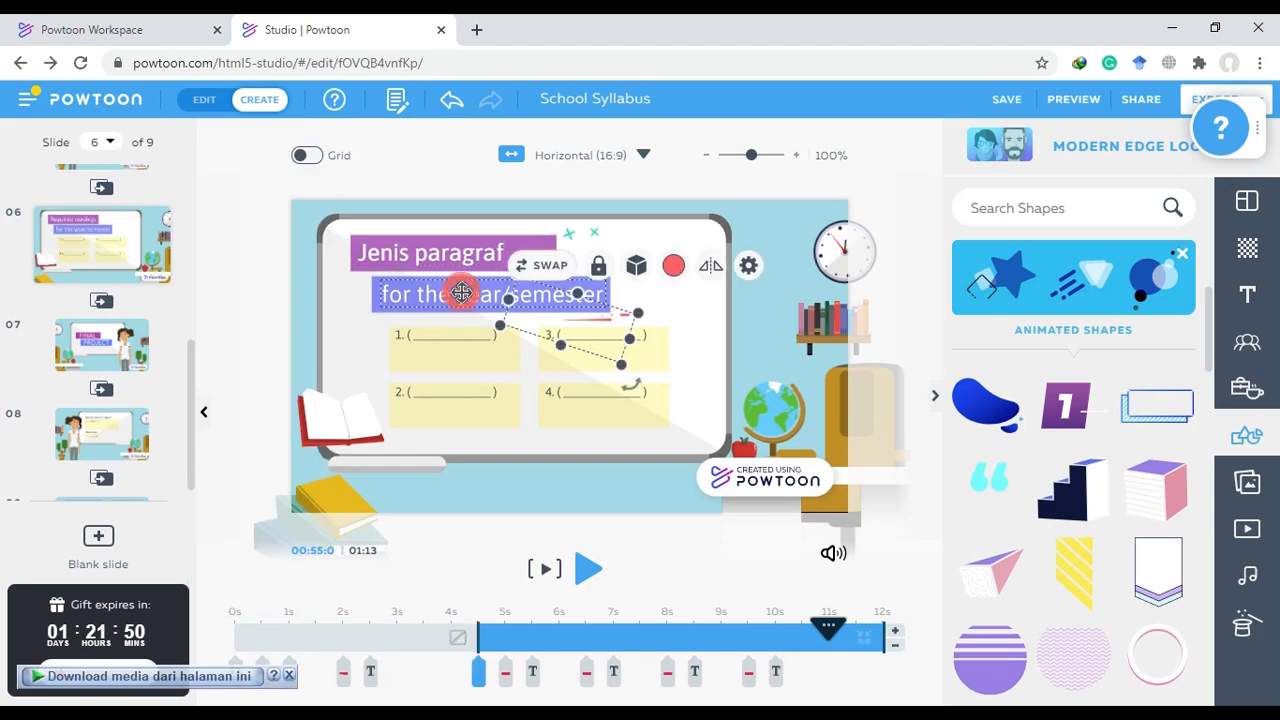
pyautogui.doubleClick(443, 293)
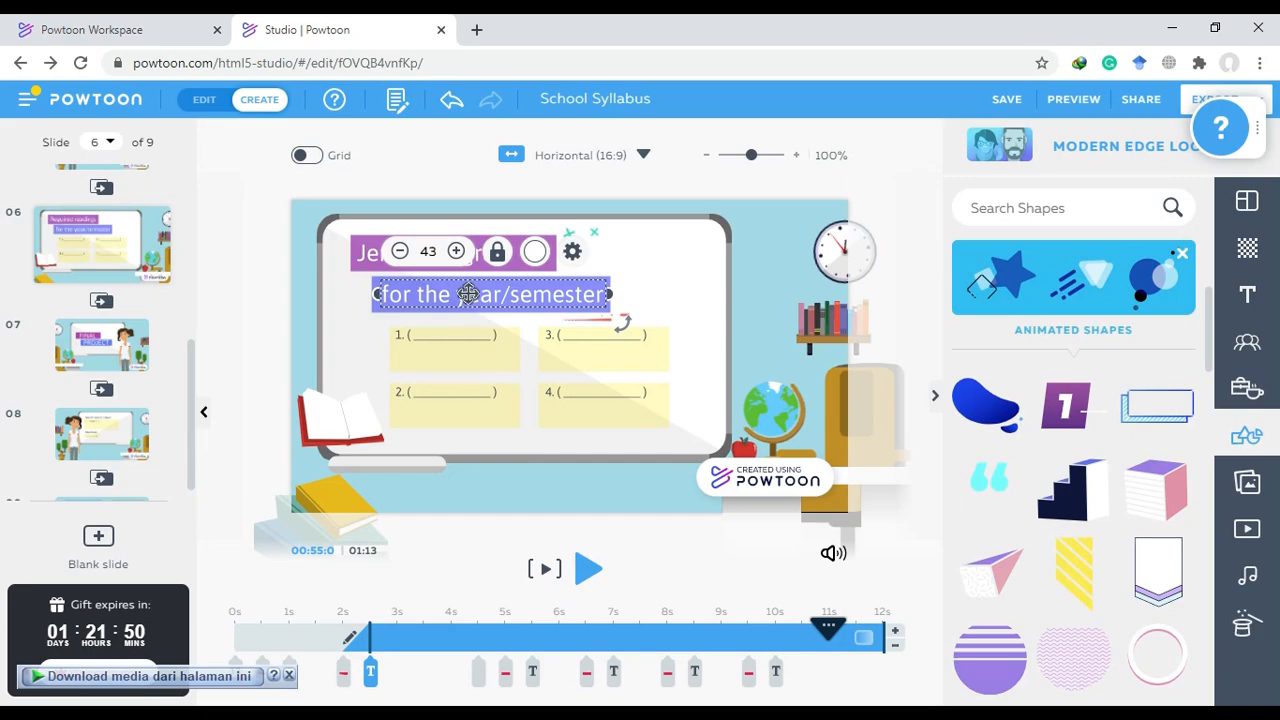
pyautogui.doubleClick(468, 294)
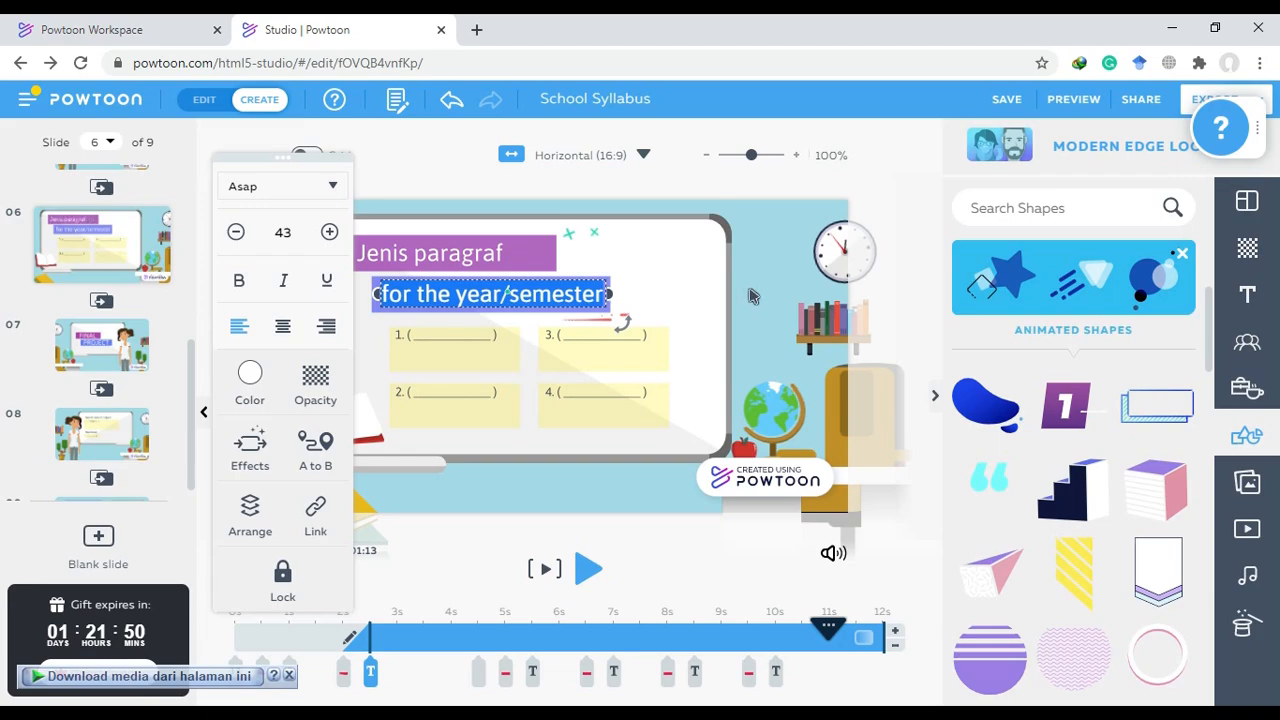
pyautogui.write('berdasar')
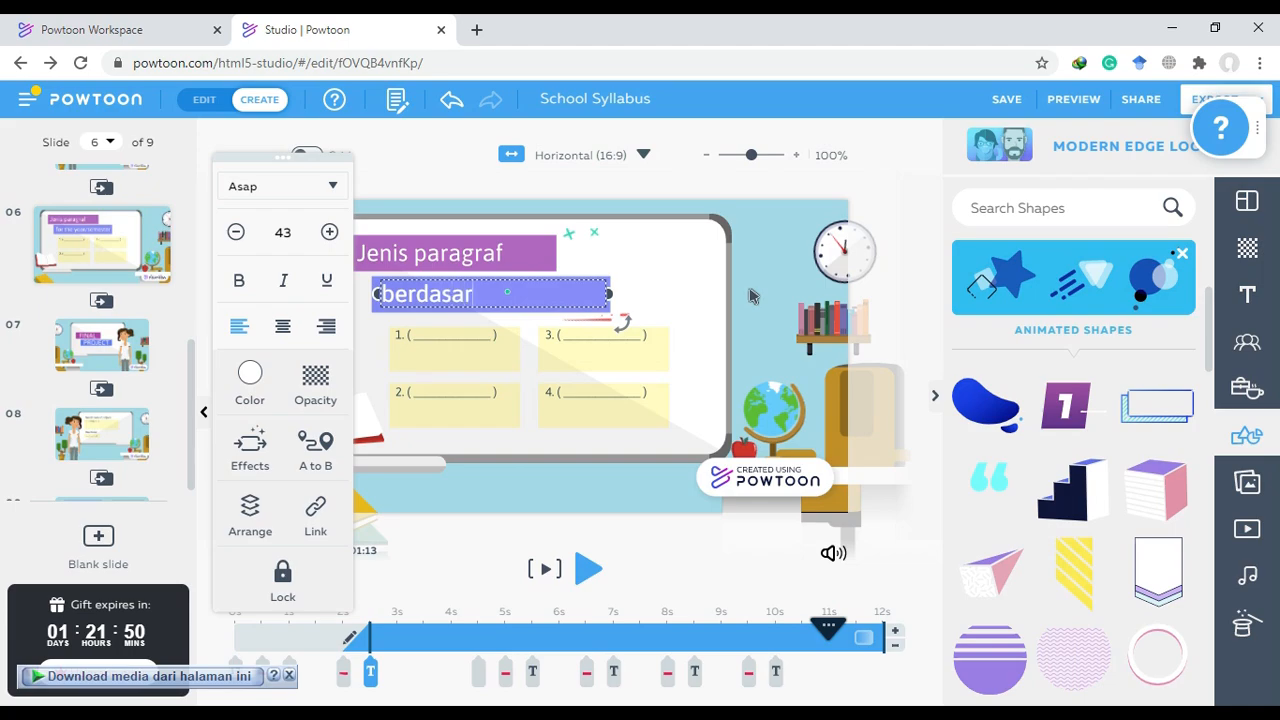
pyautogui.write('kan kalimat utama')
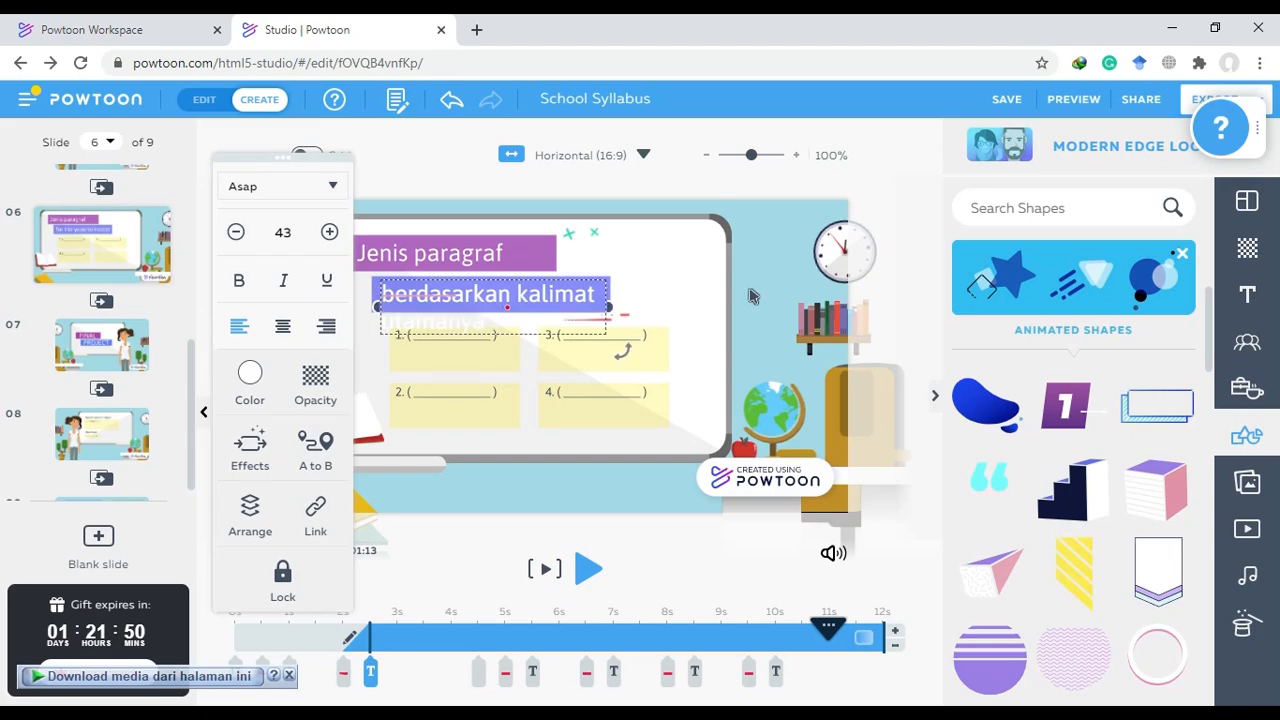
pyautogui.write('nya')
# Set the font size of the "berdasarkan kalimat utamanya" subtitle to 28 so it fits on one line
pyautogui.hotkey('ctrl', 'a')
pyautogui.click(284, 234)
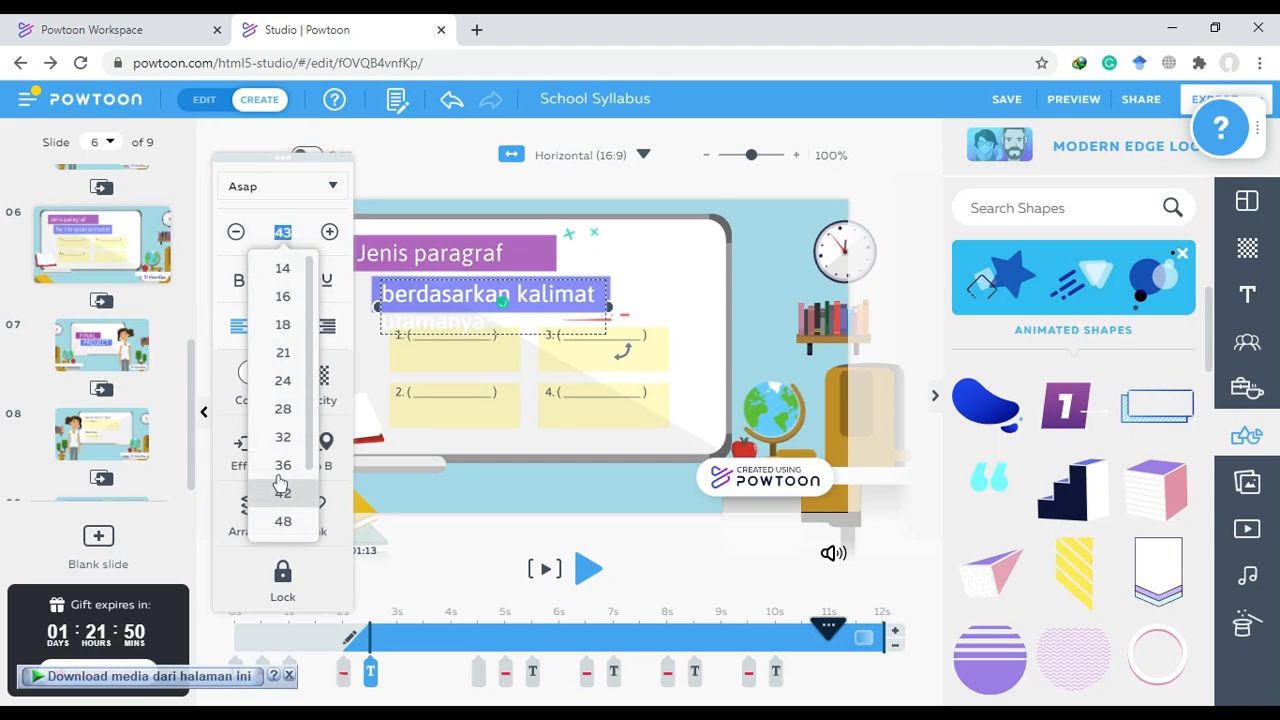
pyautogui.click(283, 438)
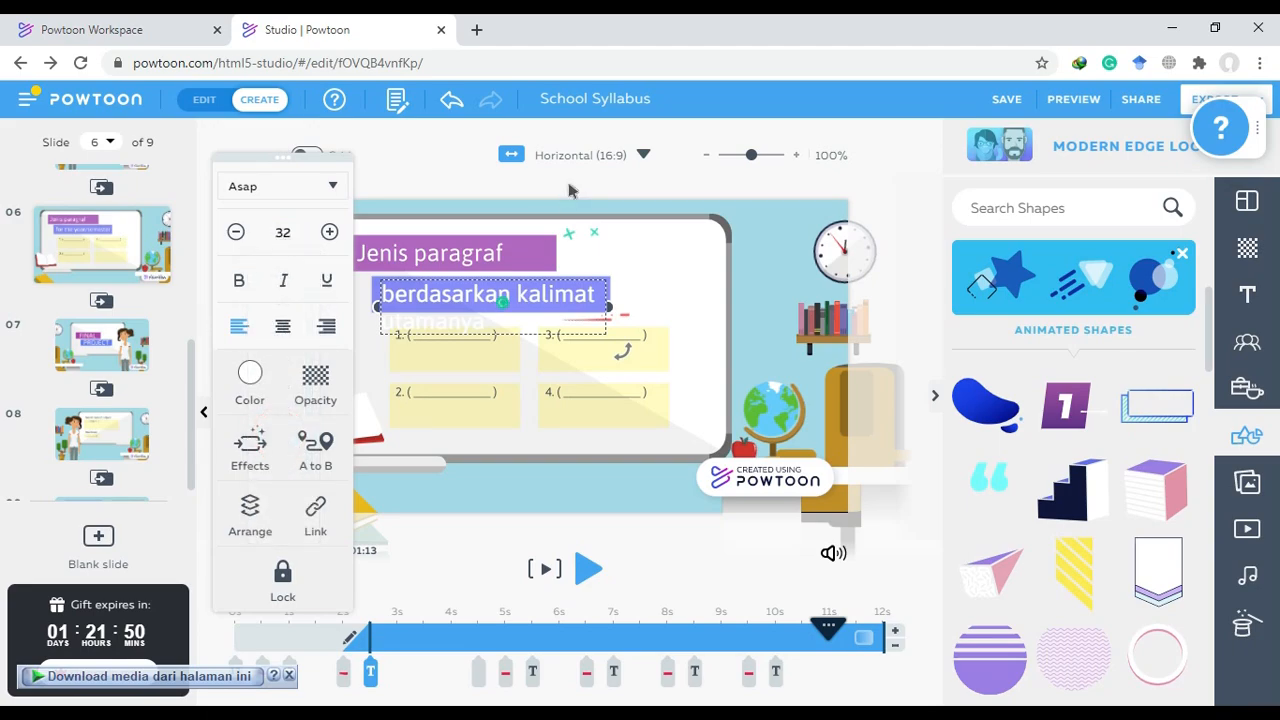
pyautogui.click(284, 233)
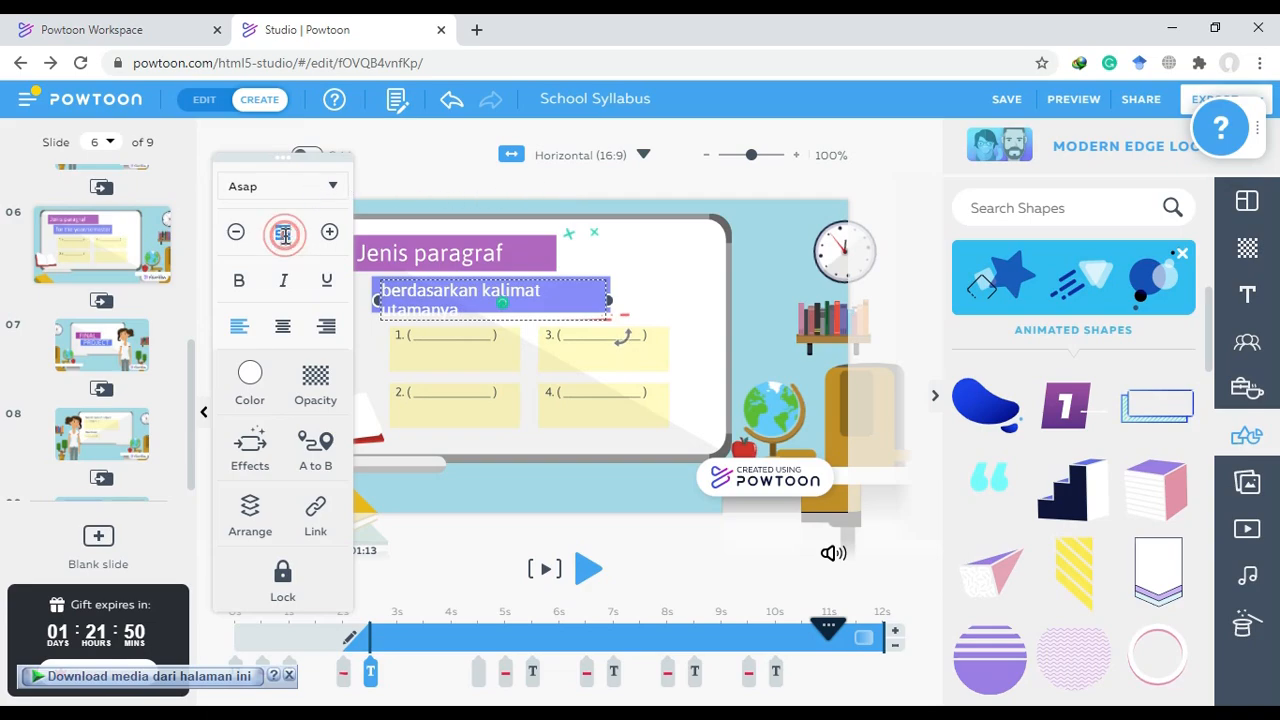
pyautogui.click(285, 230)
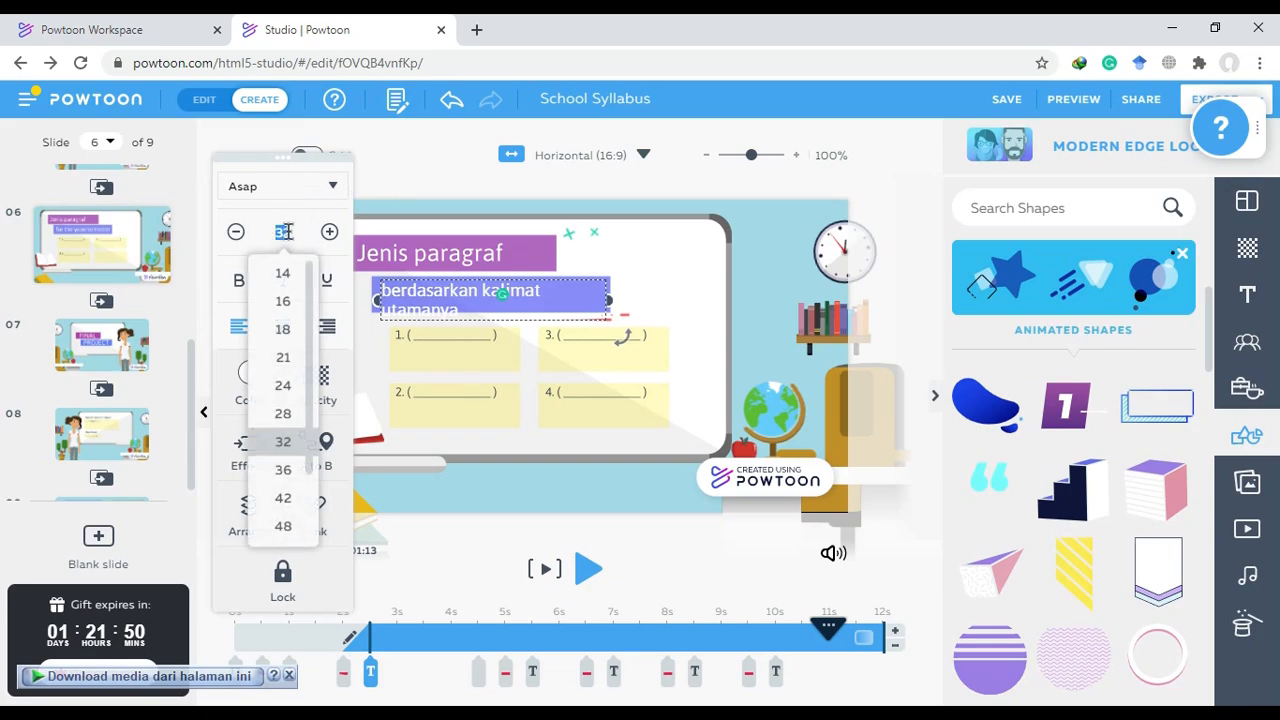
pyautogui.click(283, 413)
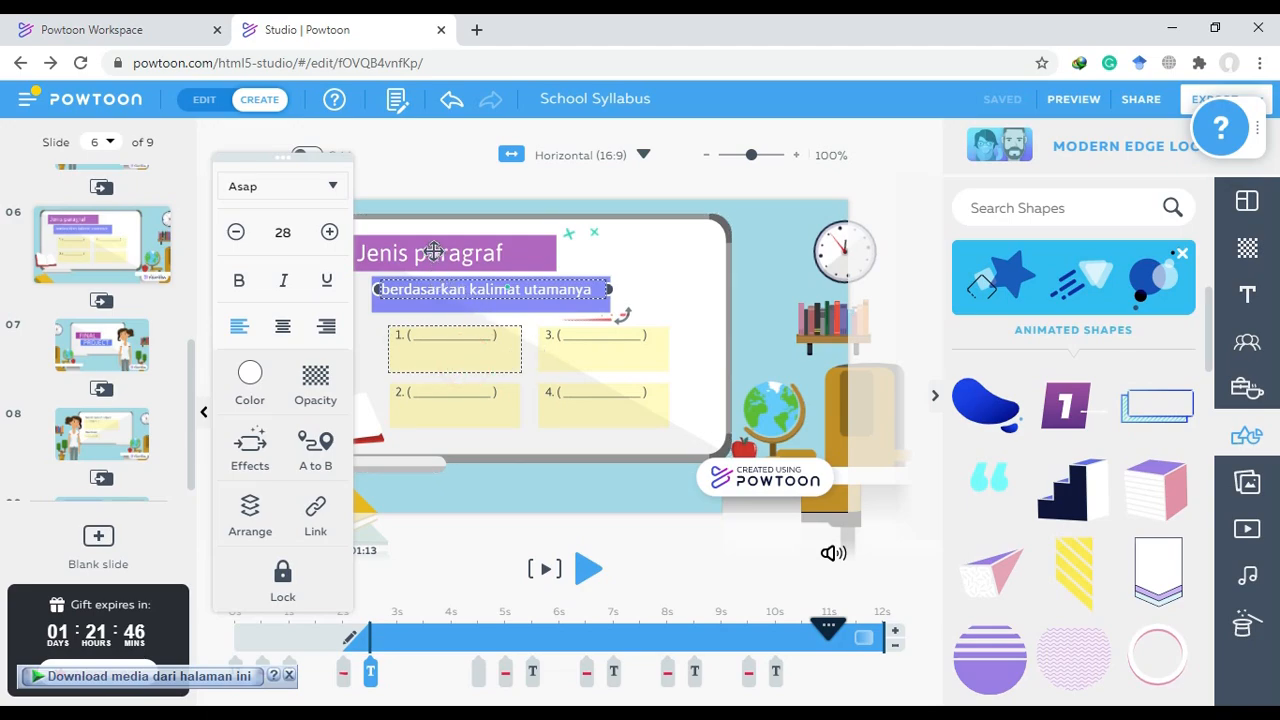
# Fill in the item 1 placeholder on slide 6 so it reads "1. (deduktif)"
pyautogui.click(480, 347)
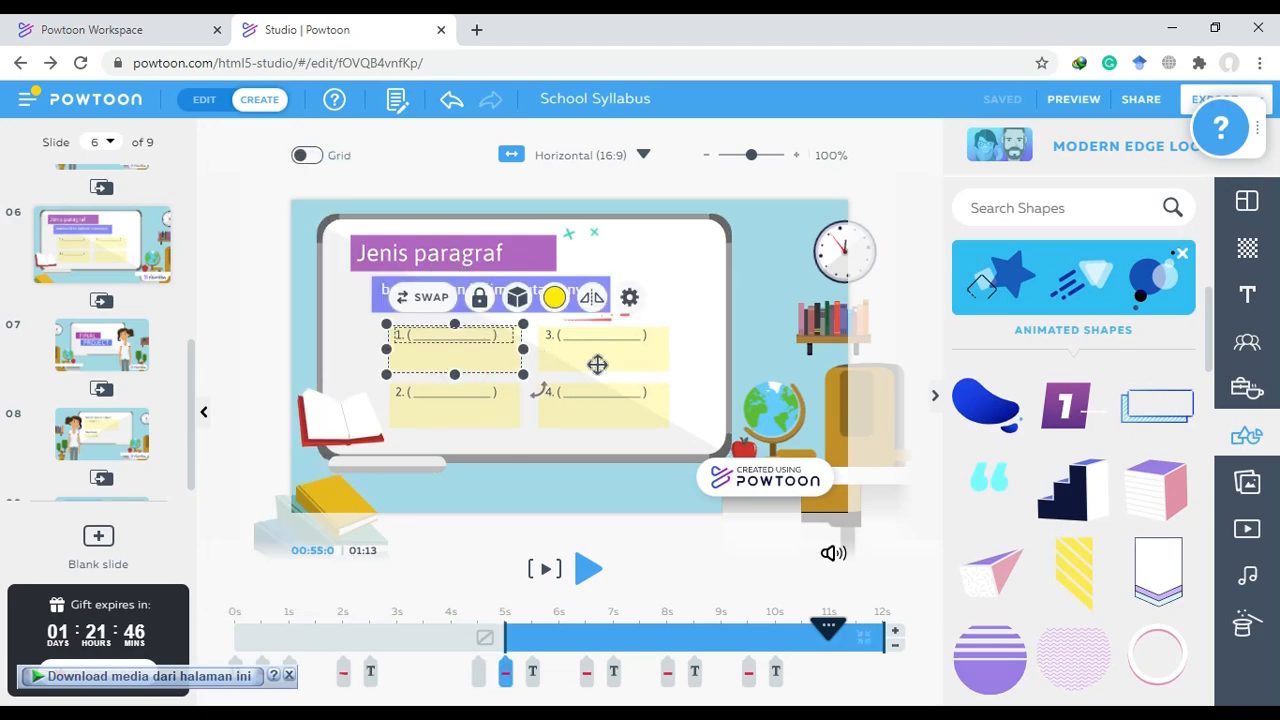
pyautogui.click(499, 334)
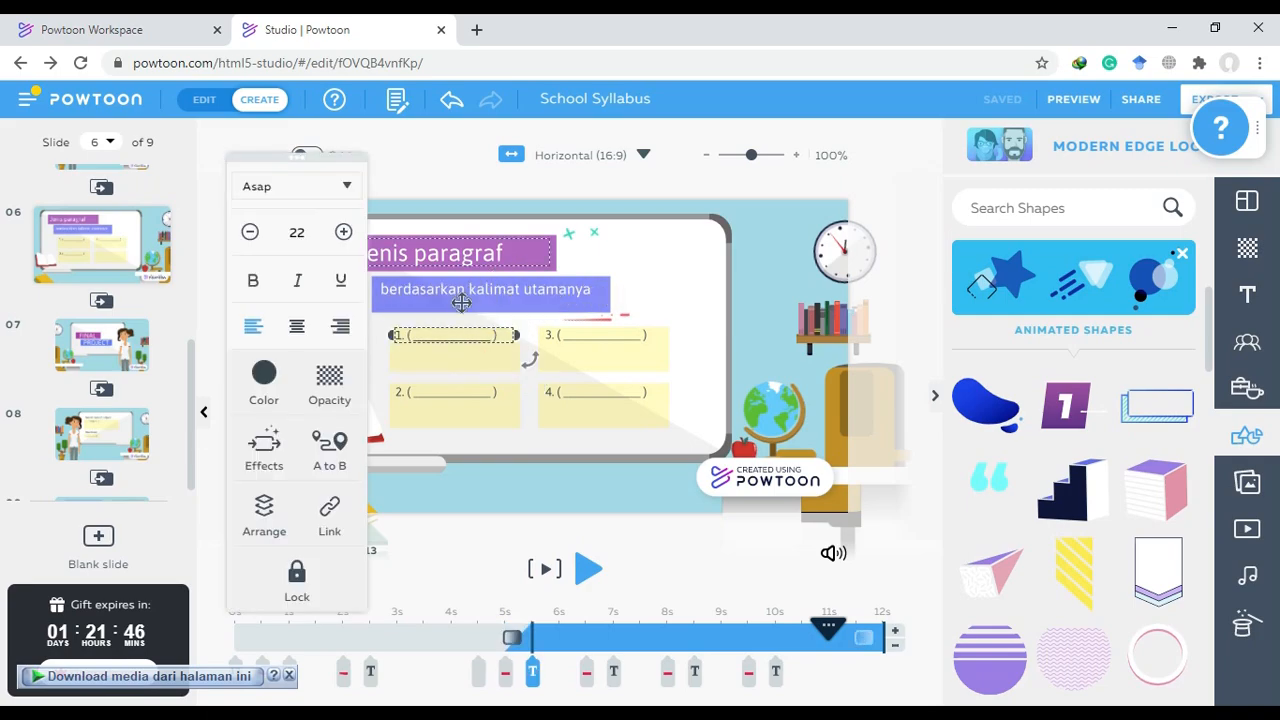
pyautogui.doubleClick(484, 340)
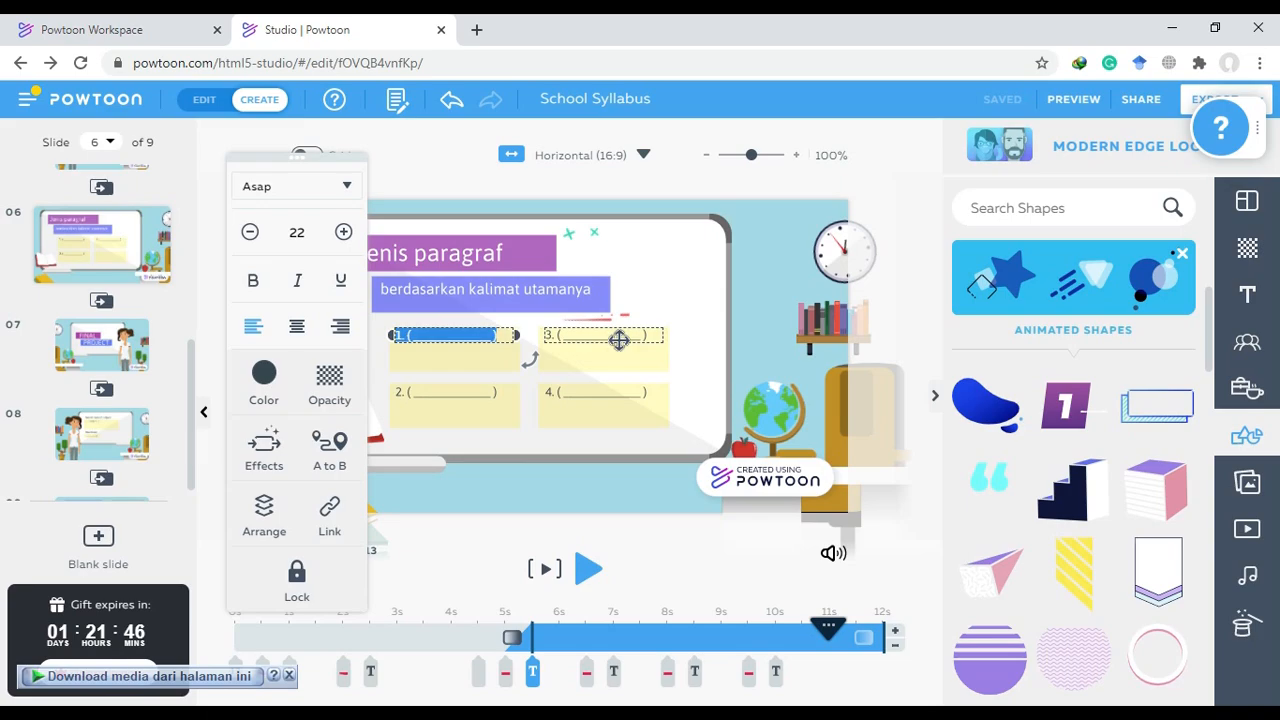
pyautogui.press('Right')
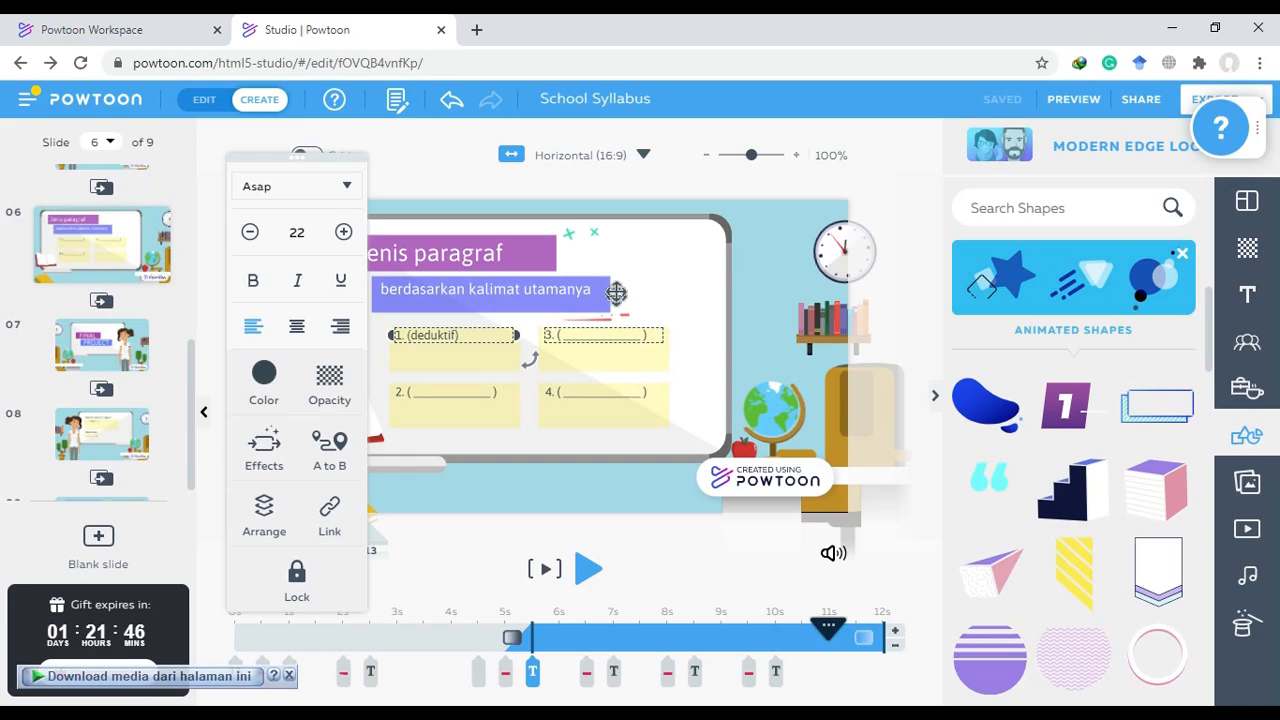
pyautogui.click(470, 355)
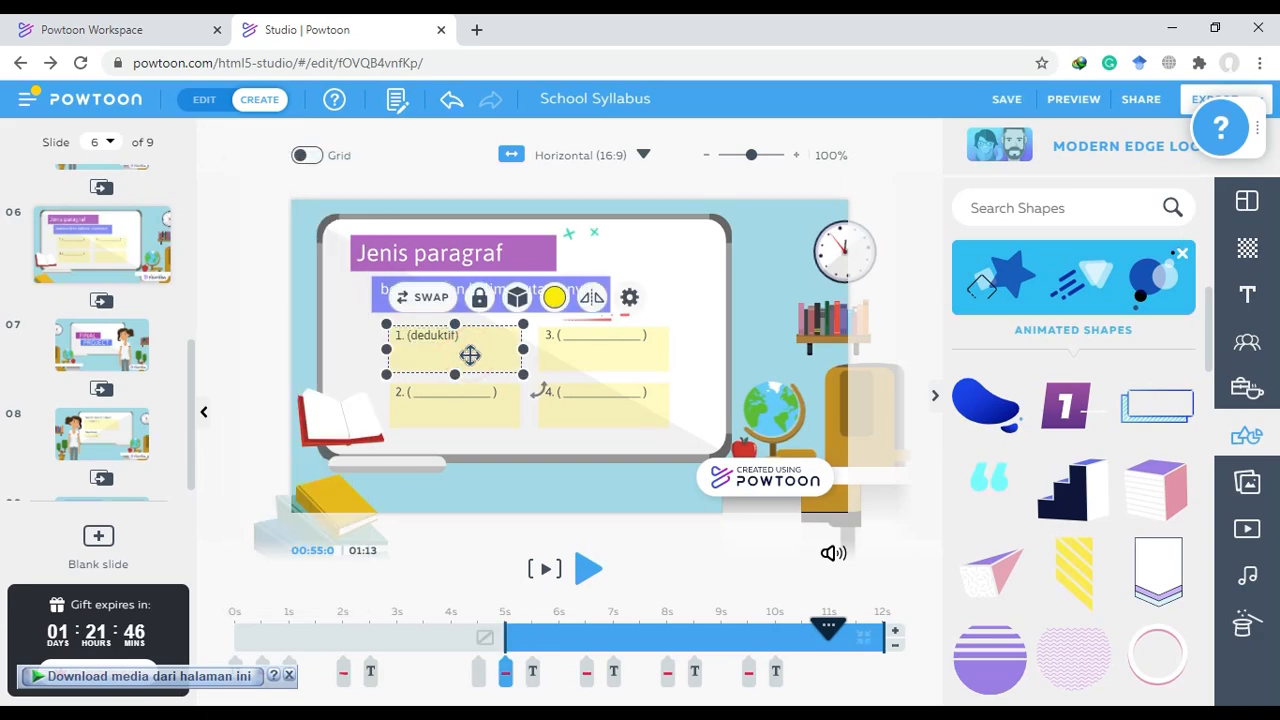
pyautogui.click(1245, 295)
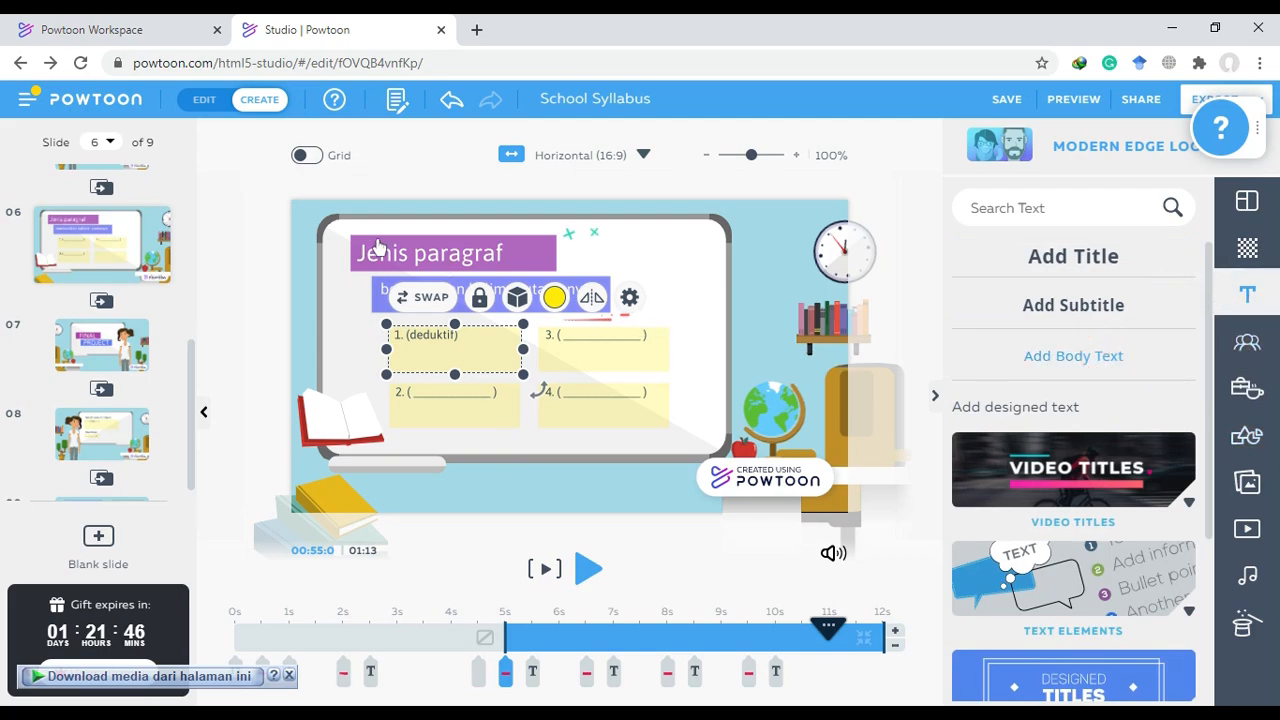
pyautogui.click(1036, 362)
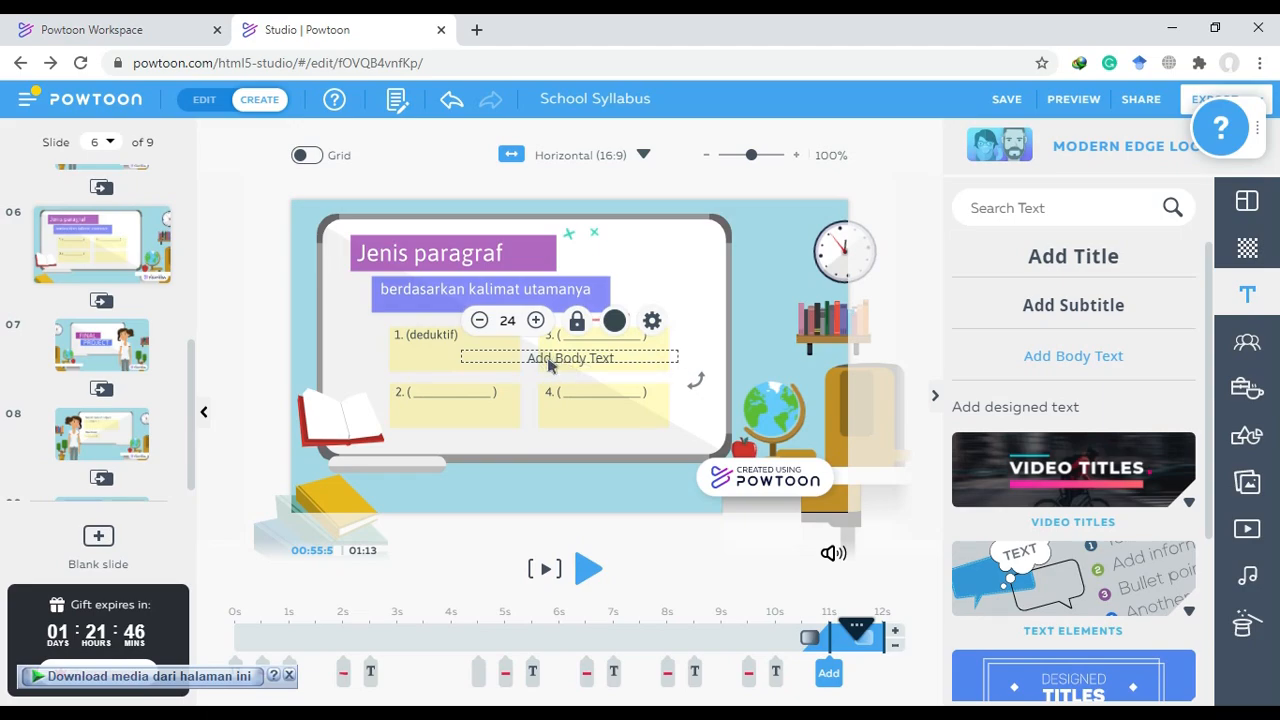
pyautogui.click(652, 321)
pyautogui.doubleClick(650, 356)
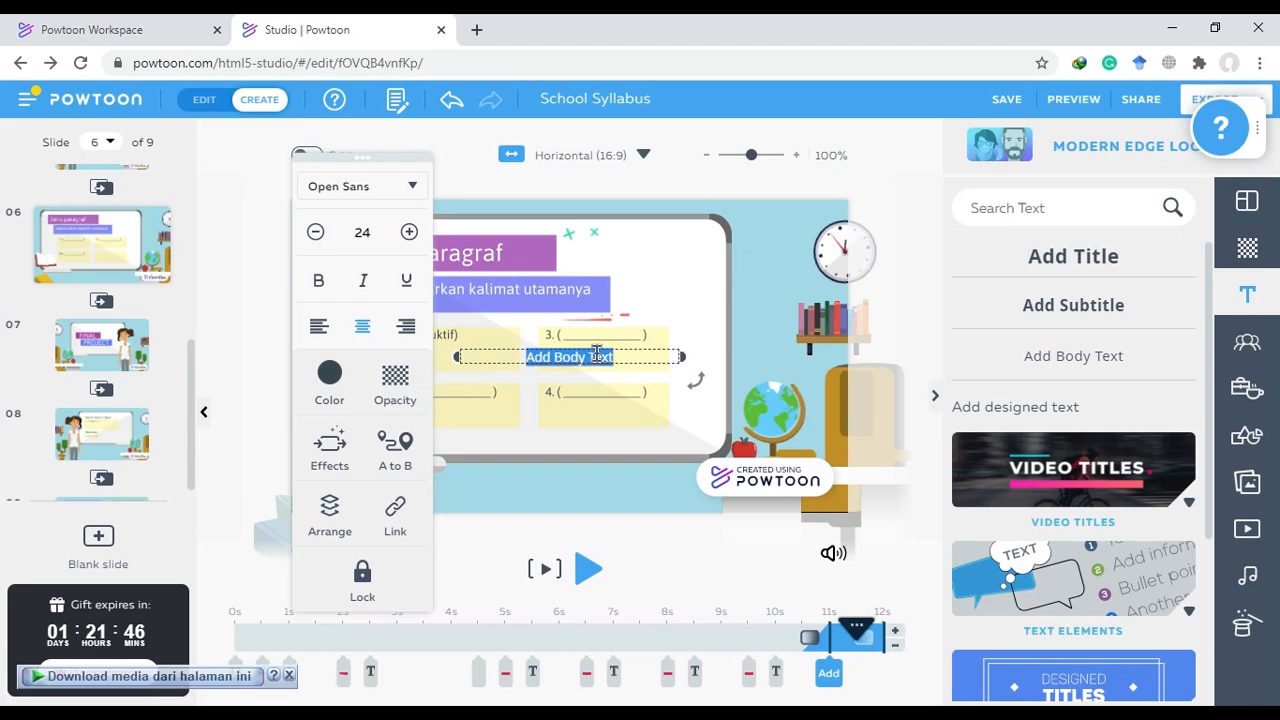
pyautogui.click(449, 106)
pyautogui.click(677, 366)
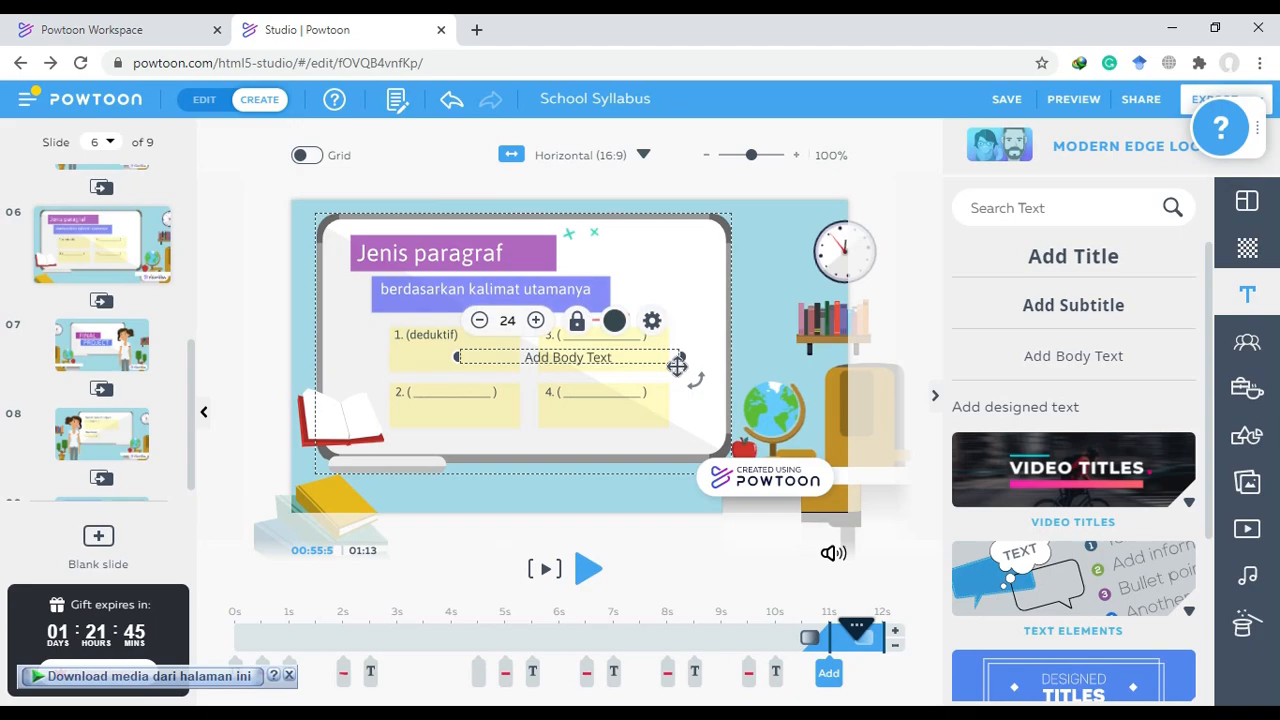
pyautogui.press('Delete')
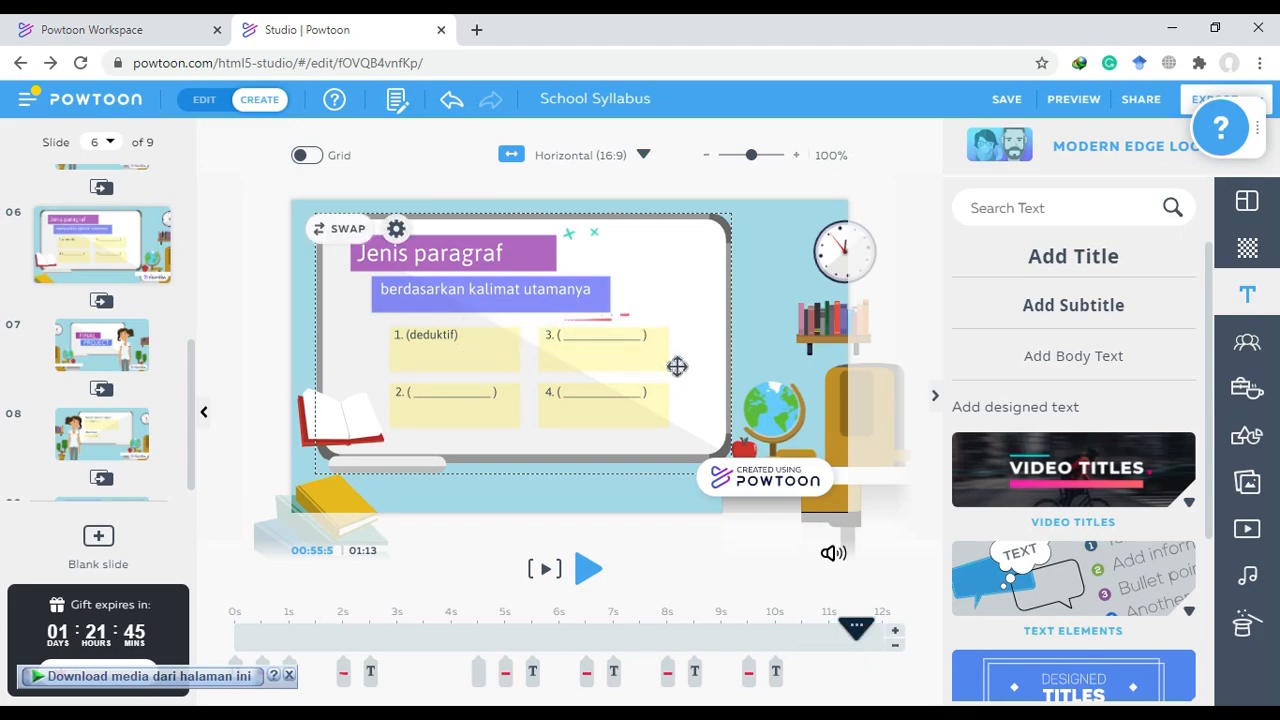
# Fill in the item 2 placeholder on slide 6 so it reads "2. (induktif)"
pyautogui.click(436, 392)
pyautogui.click(486, 393)
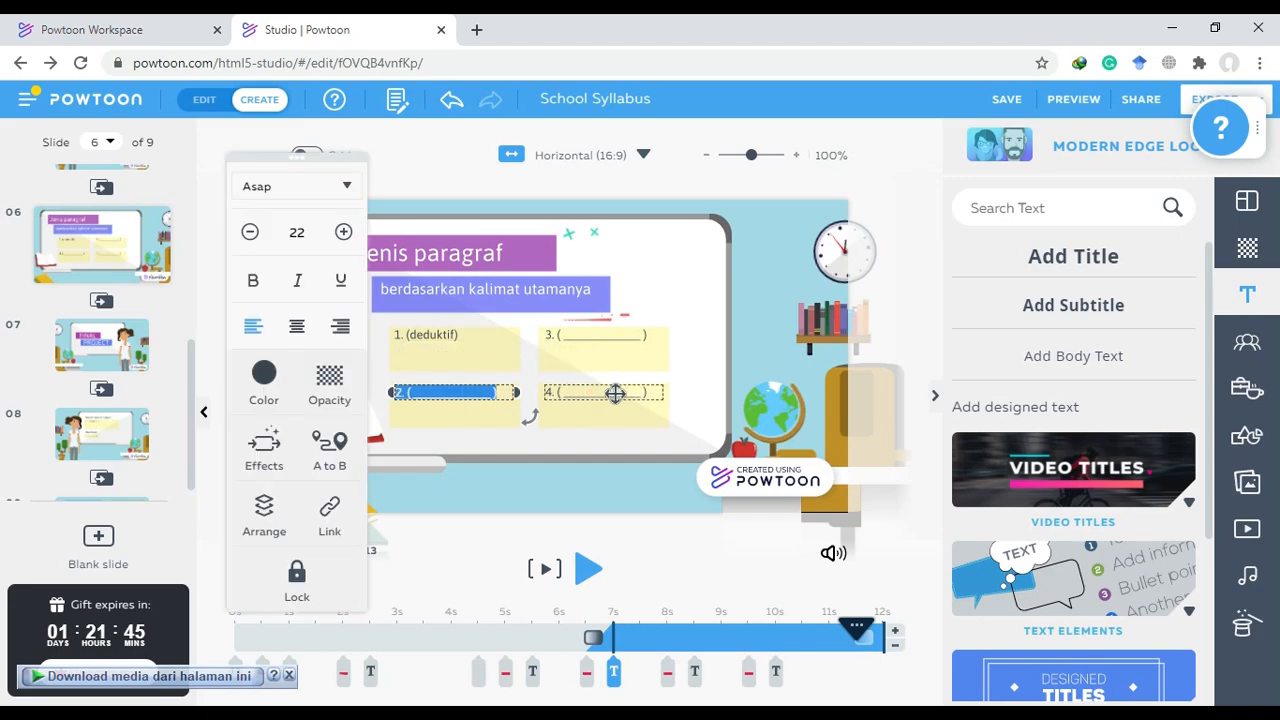
pyautogui.press('Right')
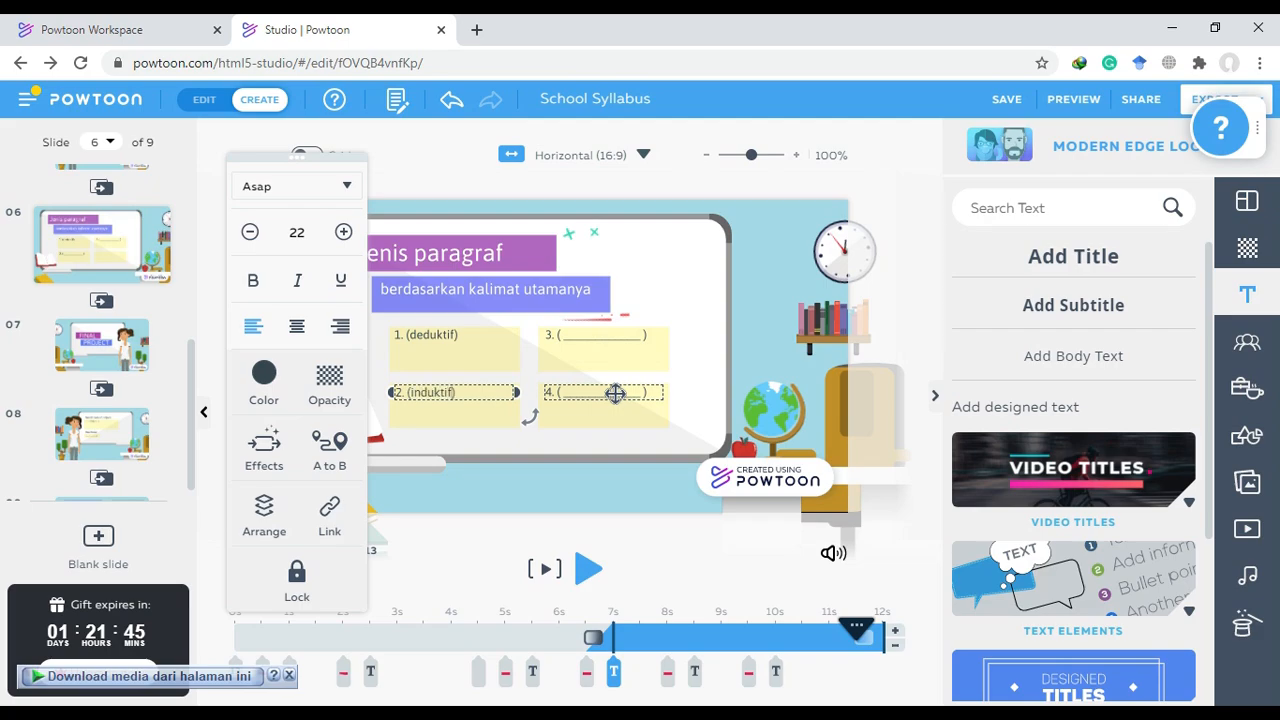
# Fill in the item 3 placeholder on slide 6 so it reads "3. (ineratif)"
pyautogui.click(635, 337)
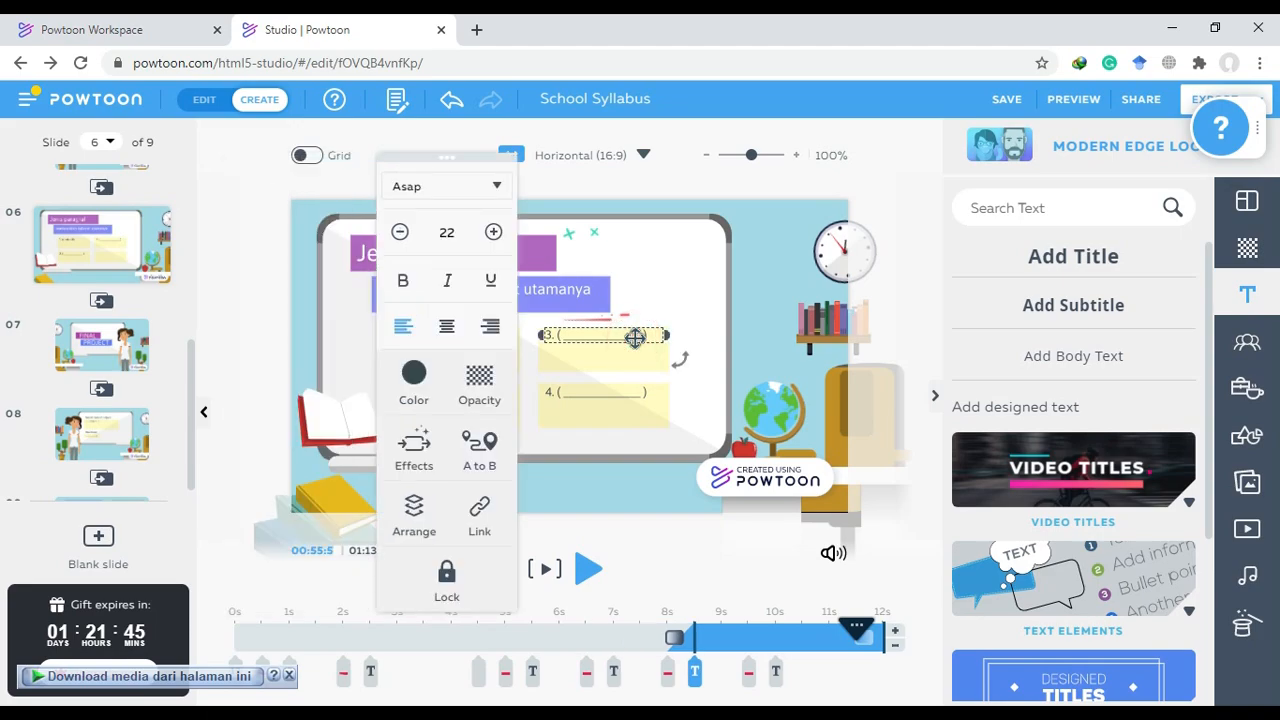
pyautogui.doubleClick(635, 336)
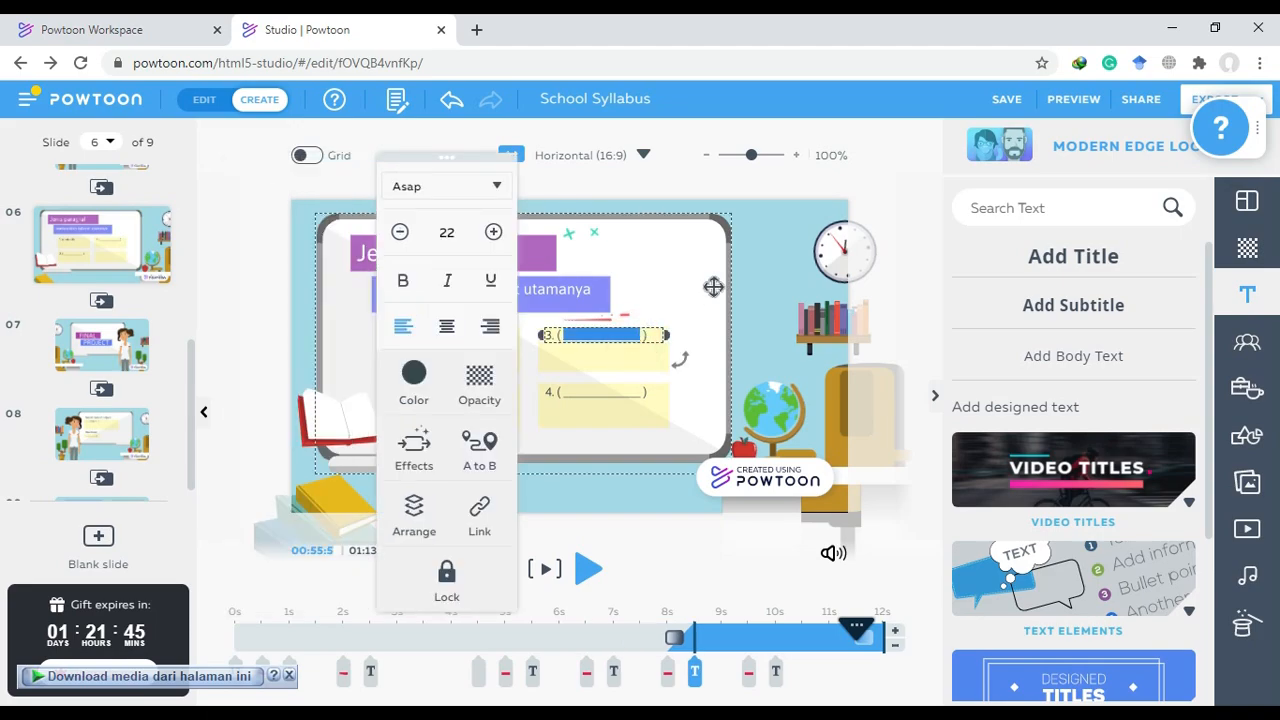
pyautogui.press('BackSpace')
pyautogui.hotkey('ctrl', 'a')
pyautogui.press('Right')
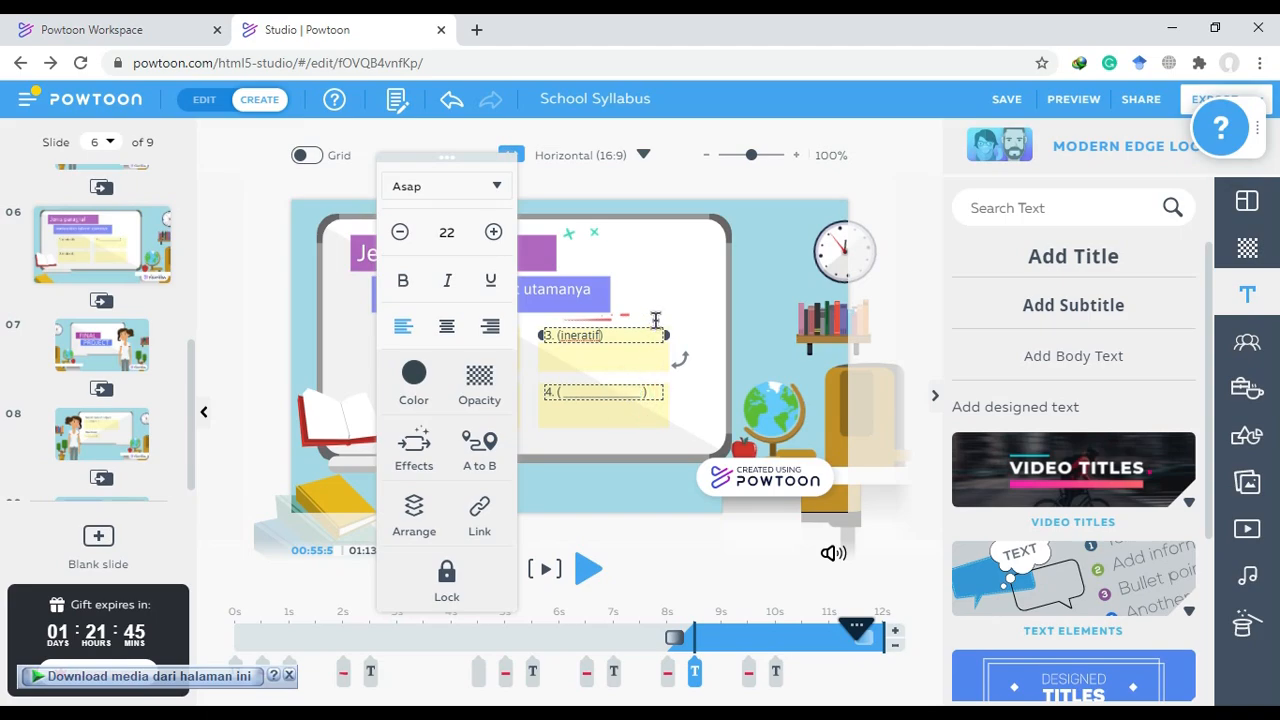
# Fill in the item 4 placeholder on slide 6 so it reads "4. (campuran)"
pyautogui.click(637, 392)
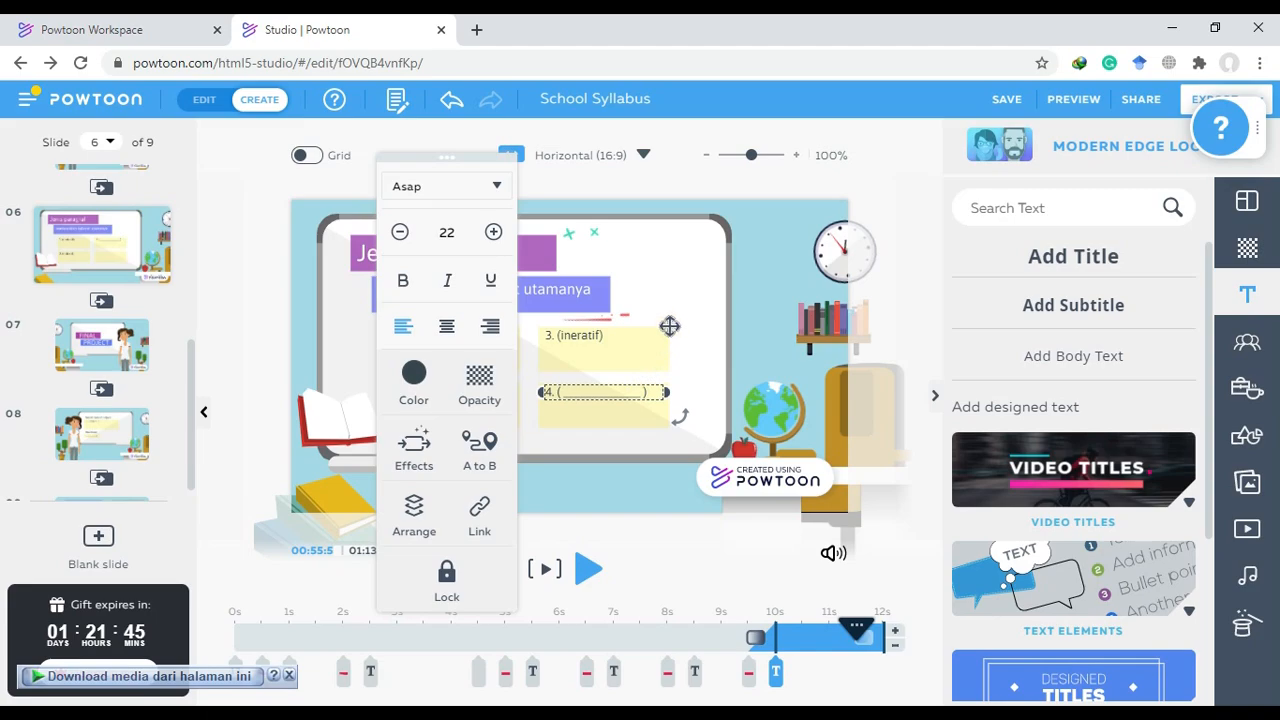
pyautogui.doubleClick(630, 392)
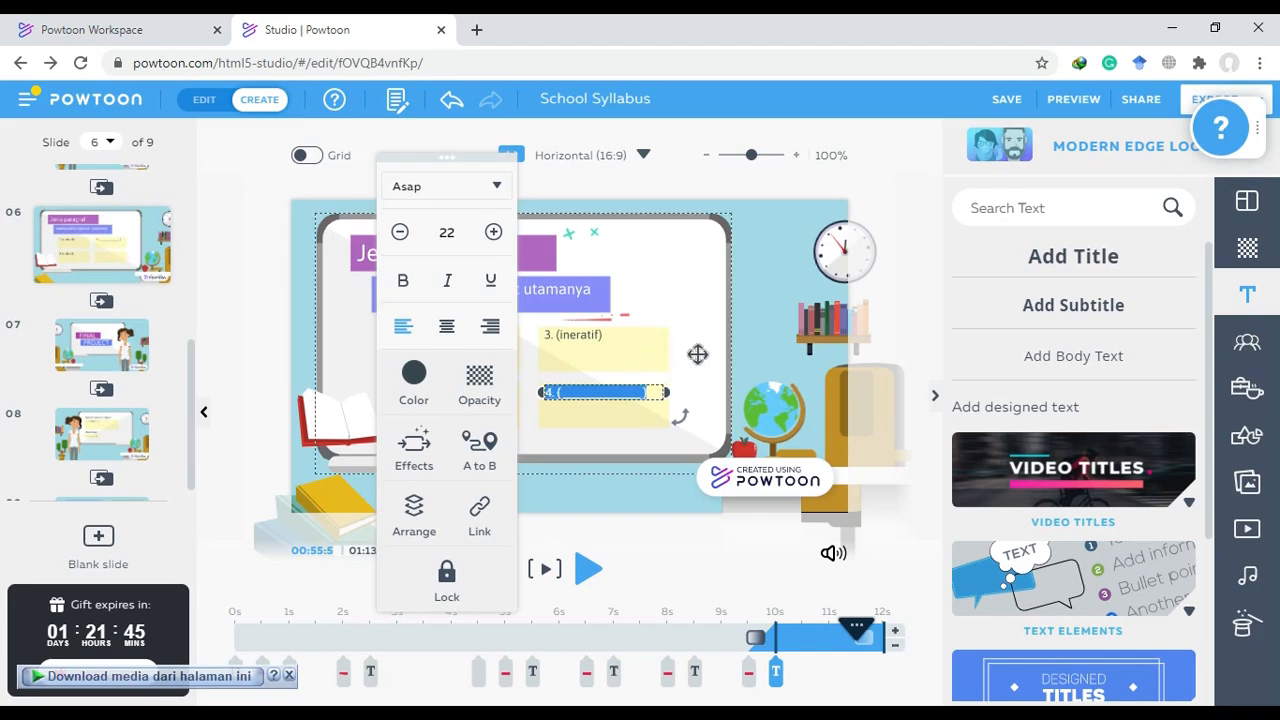
pyautogui.press('Right')
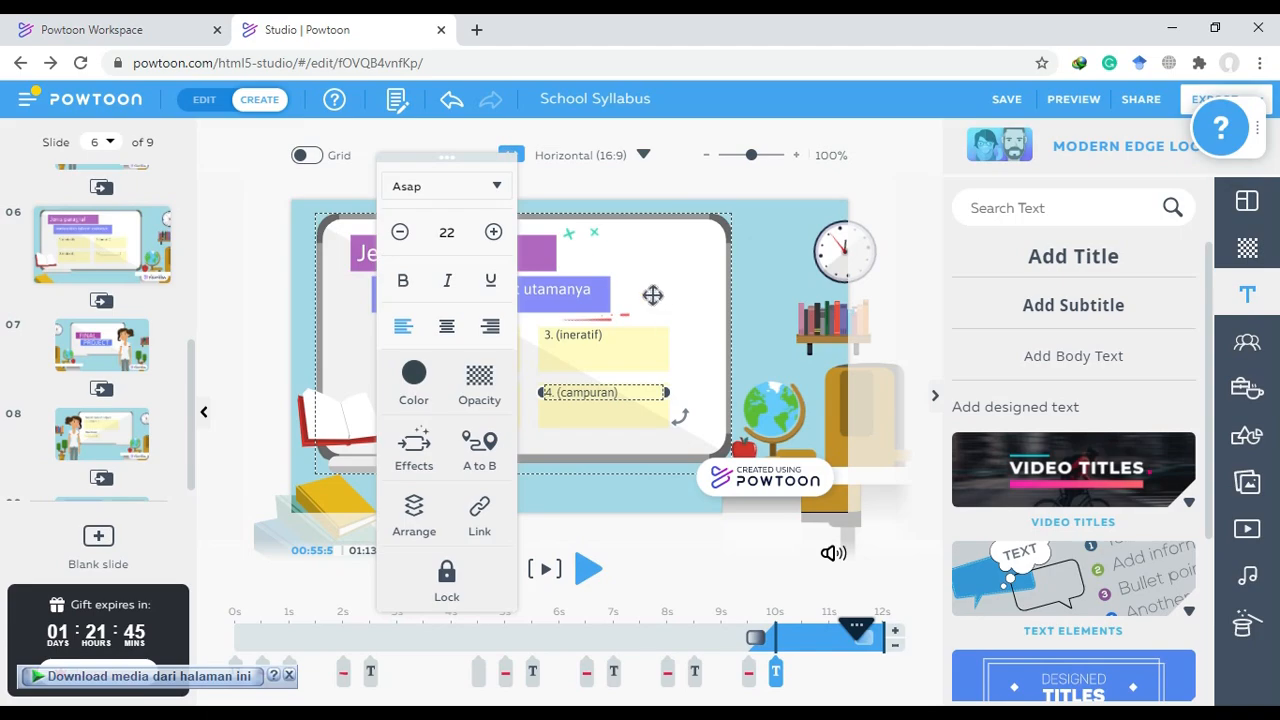
pyautogui.click(240, 228)
pyautogui.click(254, 245)
pyautogui.click(472, 350)
# Add a body text to slide 6 reading "kalimat utama di awal"
pyautogui.click(1066, 355)
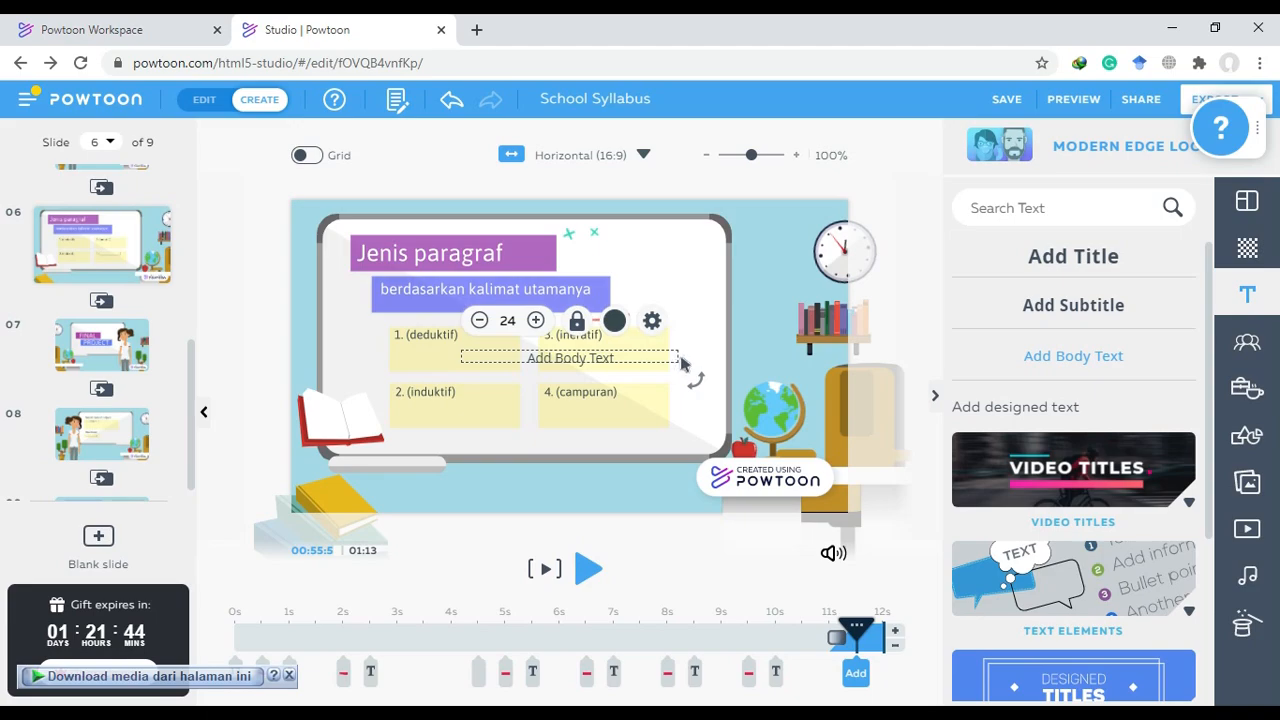
pyautogui.click(677, 368)
pyautogui.doubleClick(661, 356)
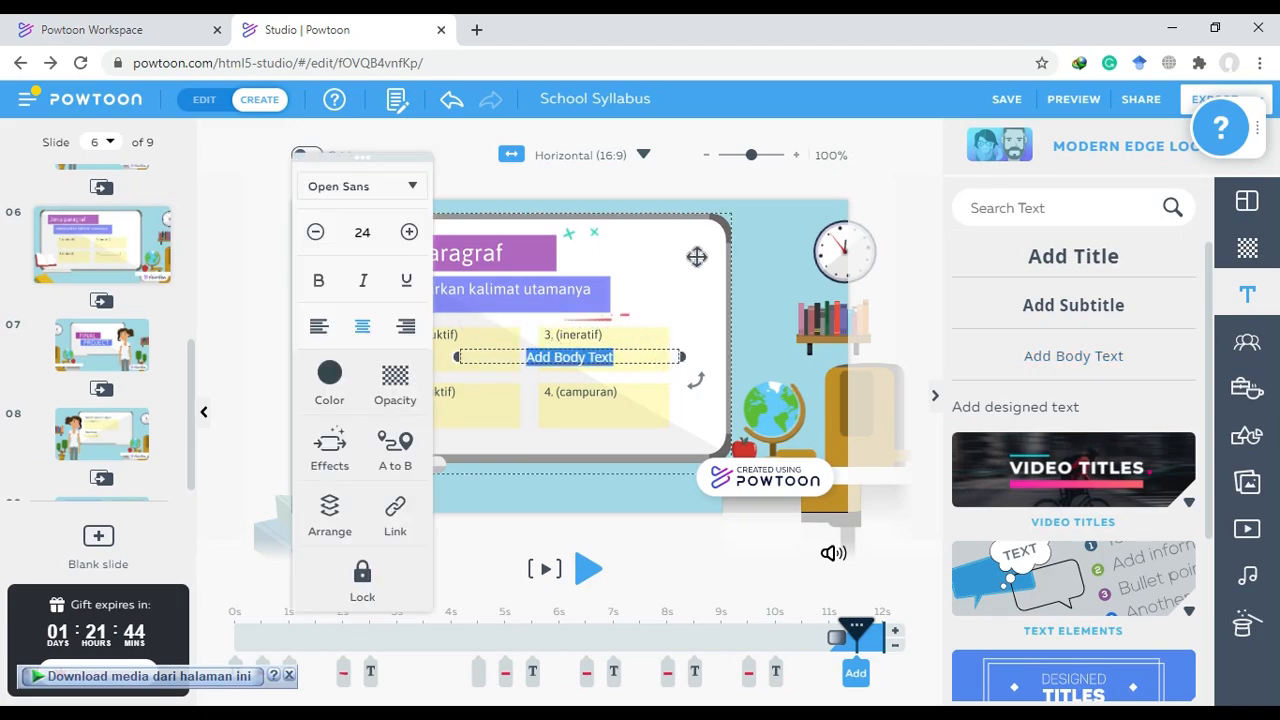
pyautogui.write('kal')
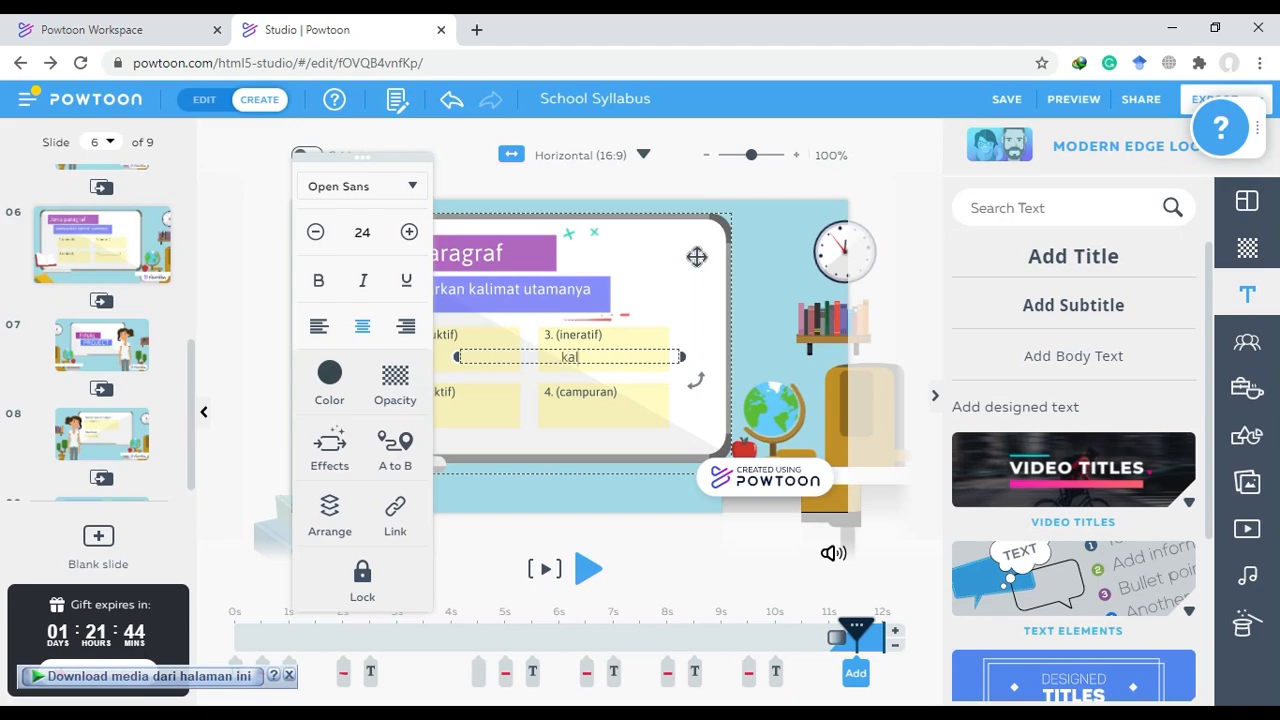
pyautogui.write('imat utama di awal')
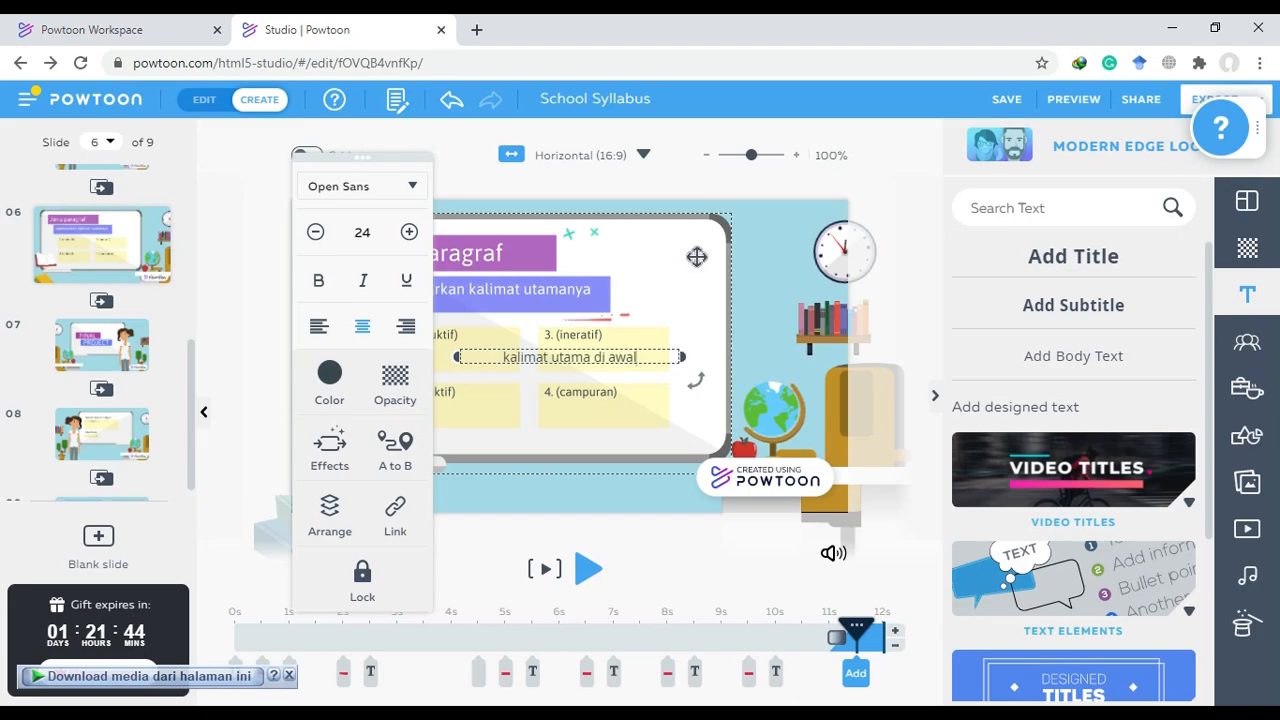
# Set the "kalimat utama di awal" text to size 18, narrow its box to fit and place it beneath "1. (deduktif)"
pyautogui.click(362, 232)
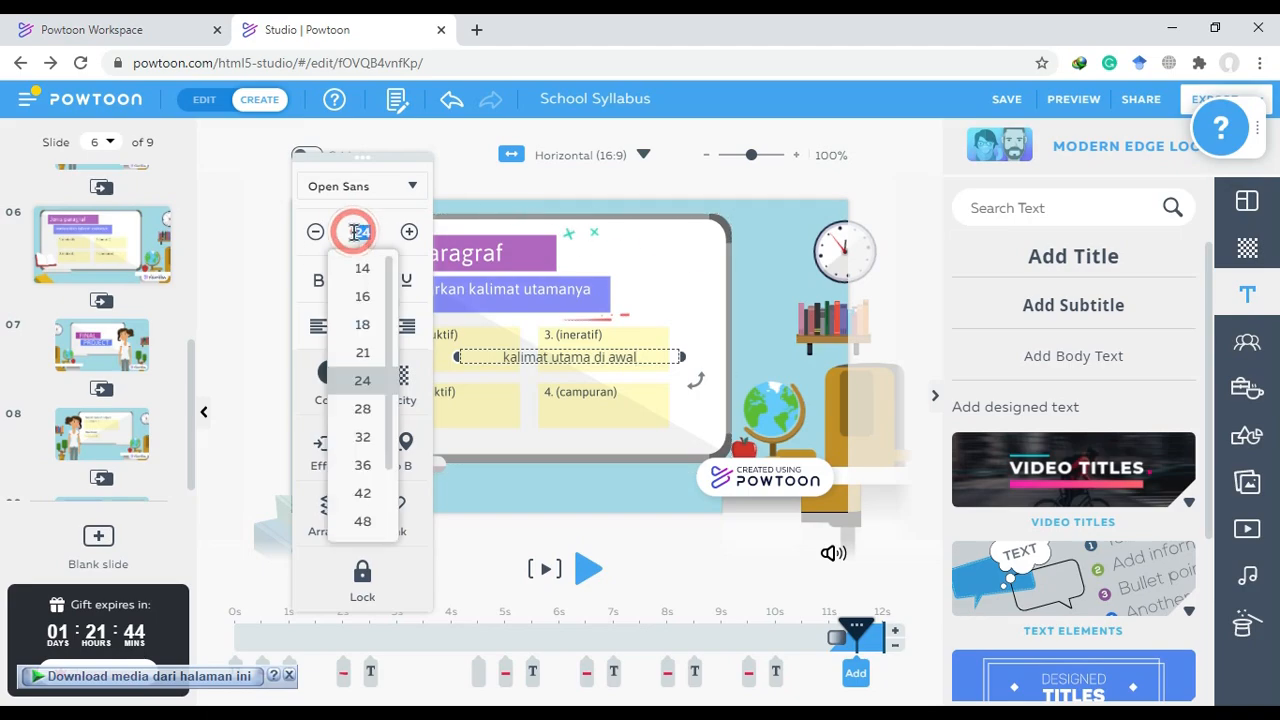
pyautogui.click(362, 325)
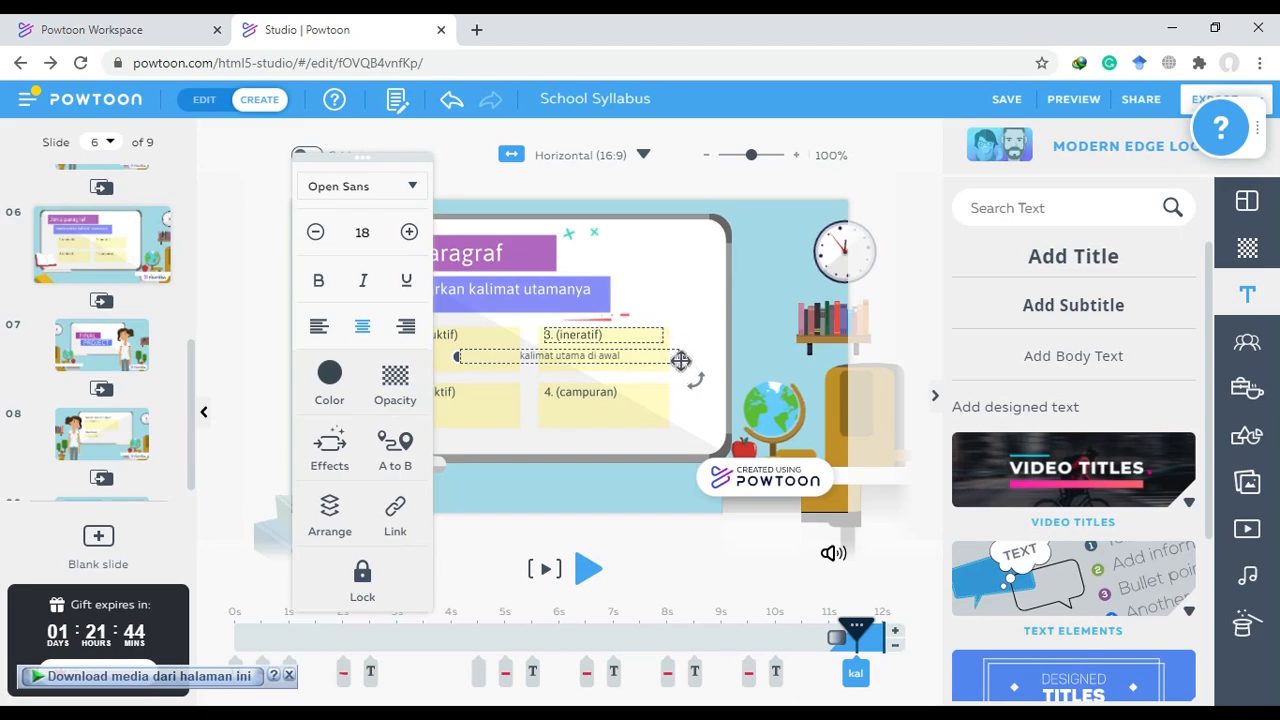
pyautogui.moveTo(680, 356); pyautogui.dragTo(575, 355)
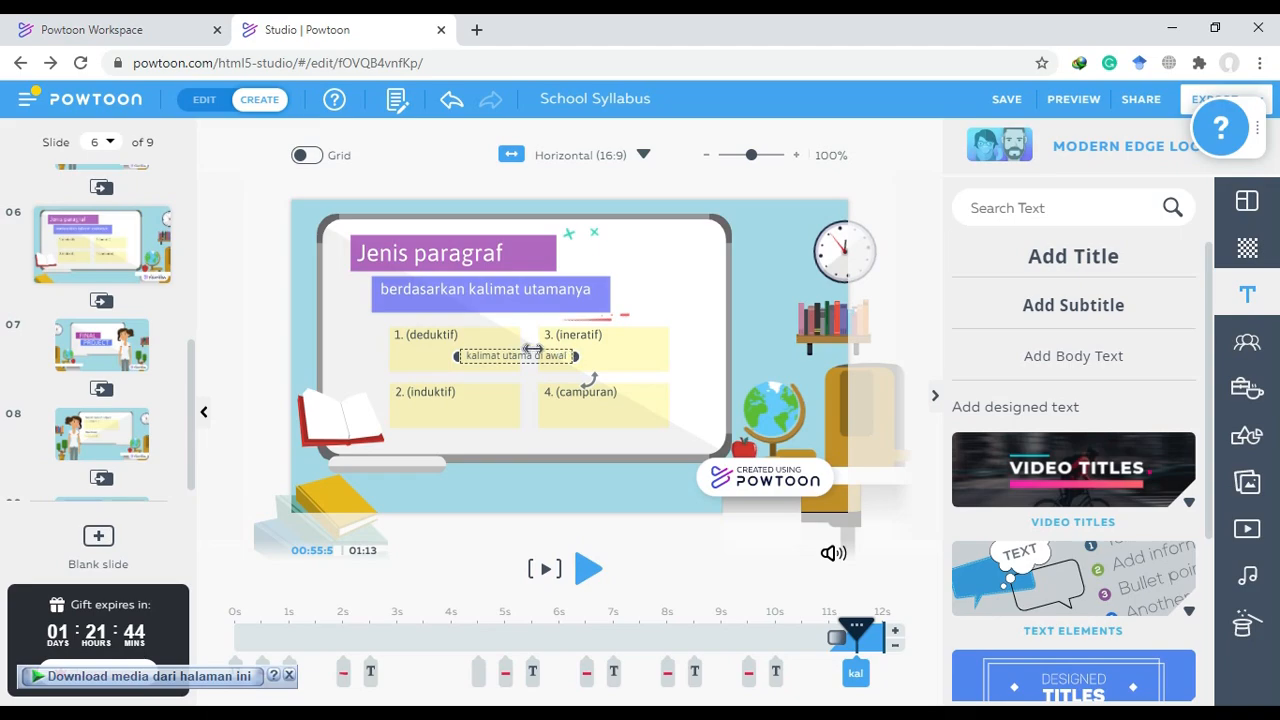
pyautogui.click(529, 358)
pyautogui.moveTo(529, 352); pyautogui.dragTo(474, 345)
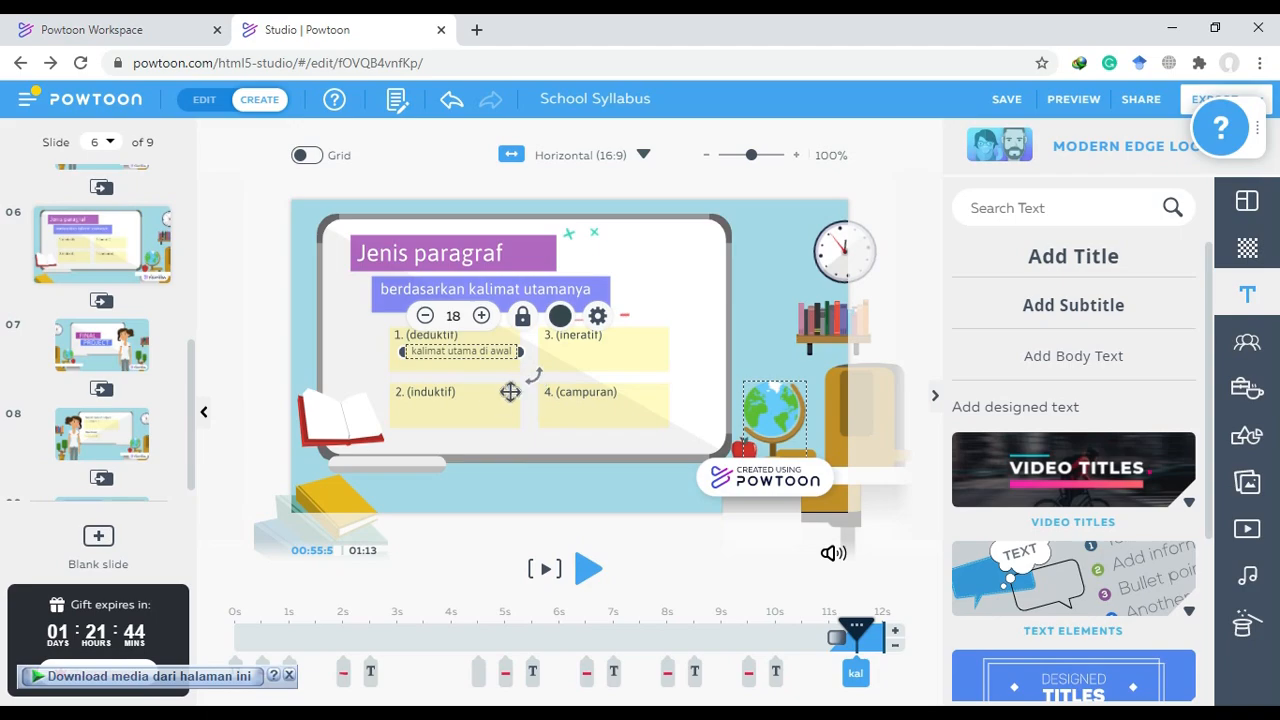
# Duplicate the "kalimat utama di awal" text and place the copy beneath "2. (induktif)"
pyautogui.hotkey('ctrl', 'c')
pyautogui.hotkey('ctrl', 'v')
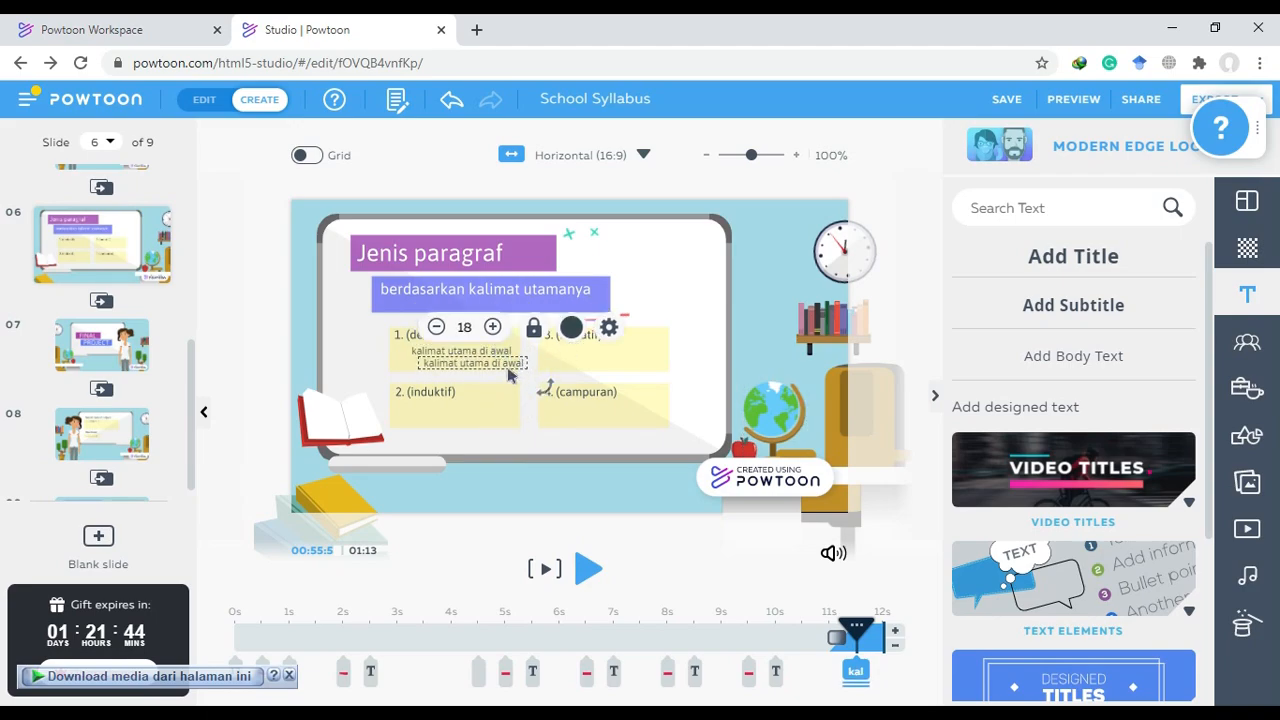
pyautogui.click(508, 368)
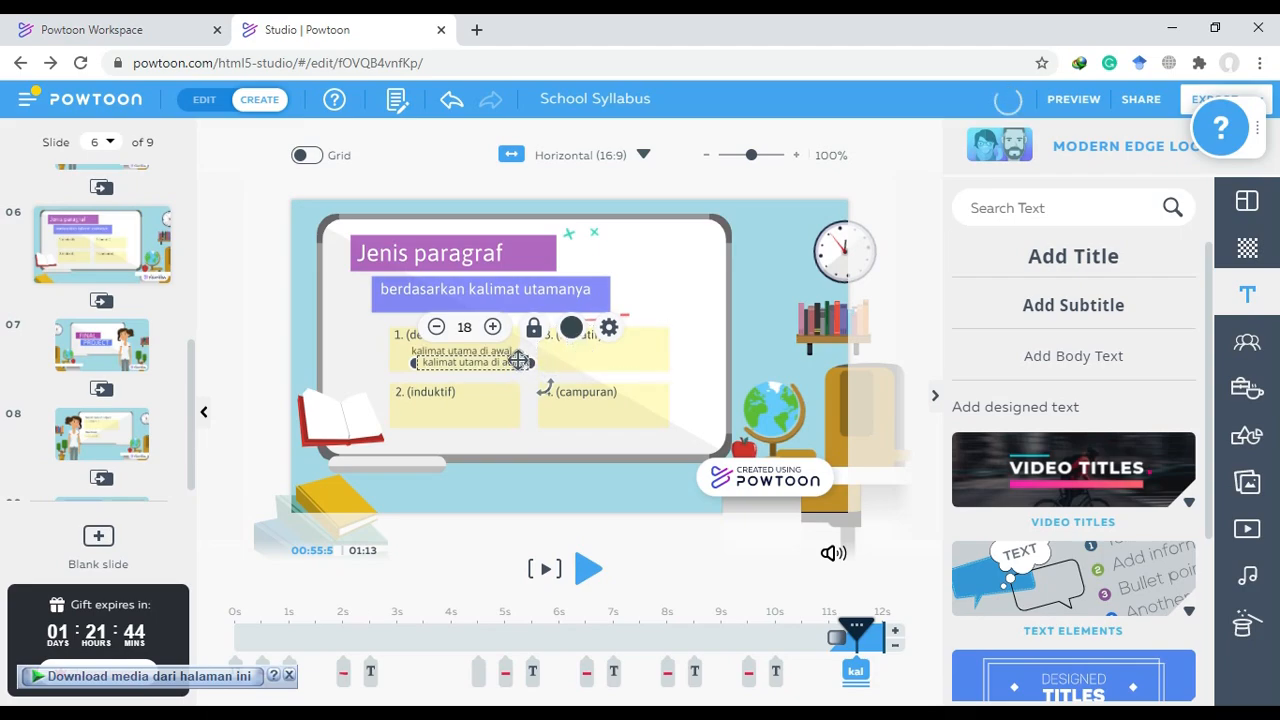
pyautogui.moveTo(508, 391); pyautogui.dragTo(502, 408)
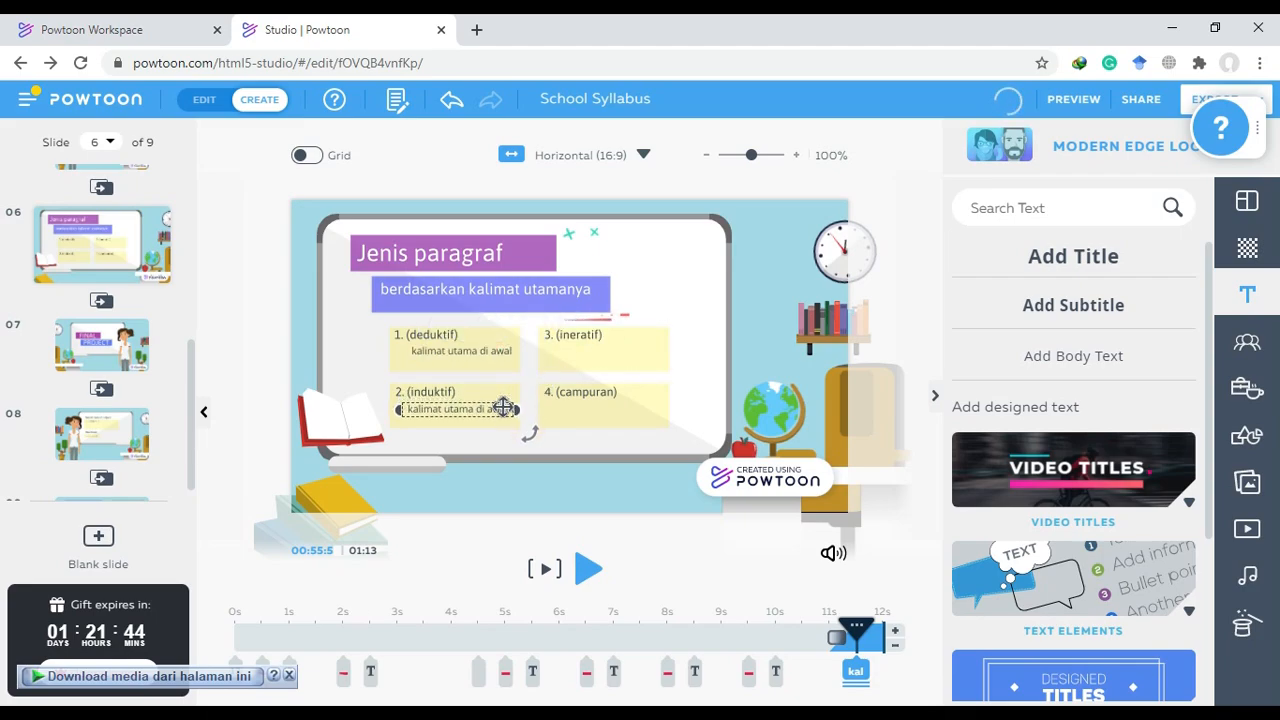
pyautogui.press('Down')
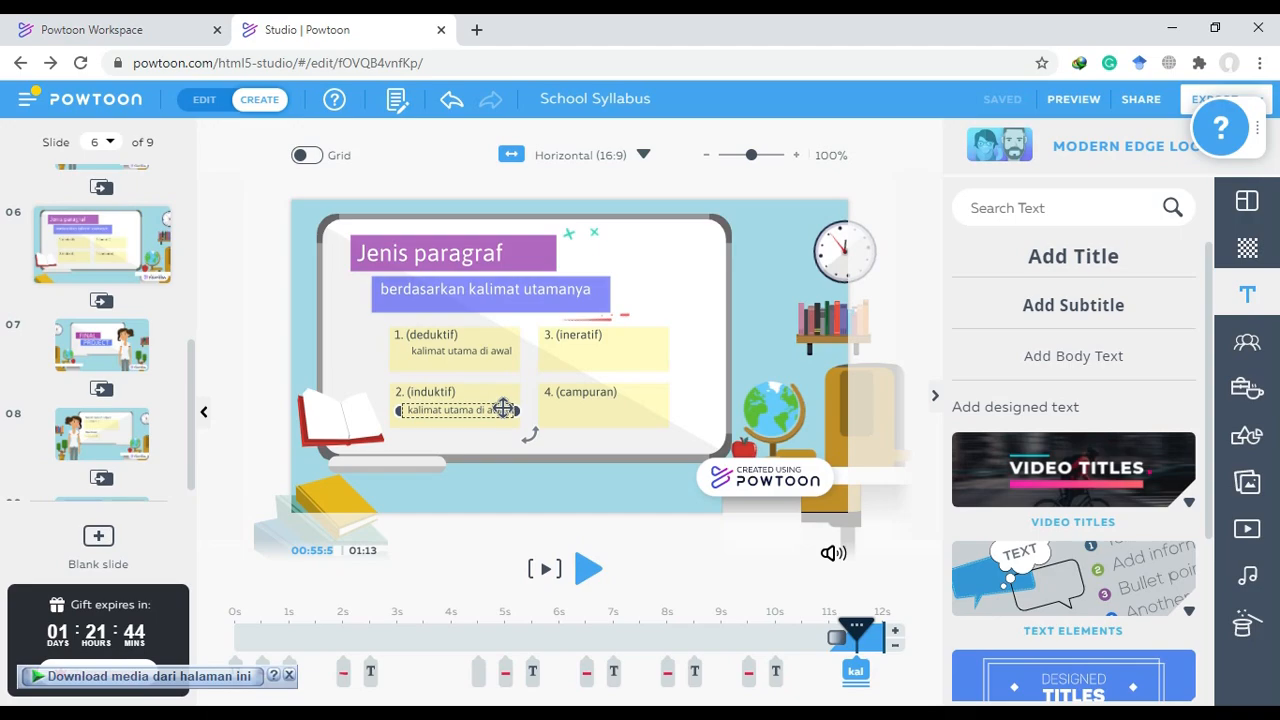
# Change the description beneath "2. (induktif)" to "kalimat utama di akhir"
pyautogui.click(497, 412)
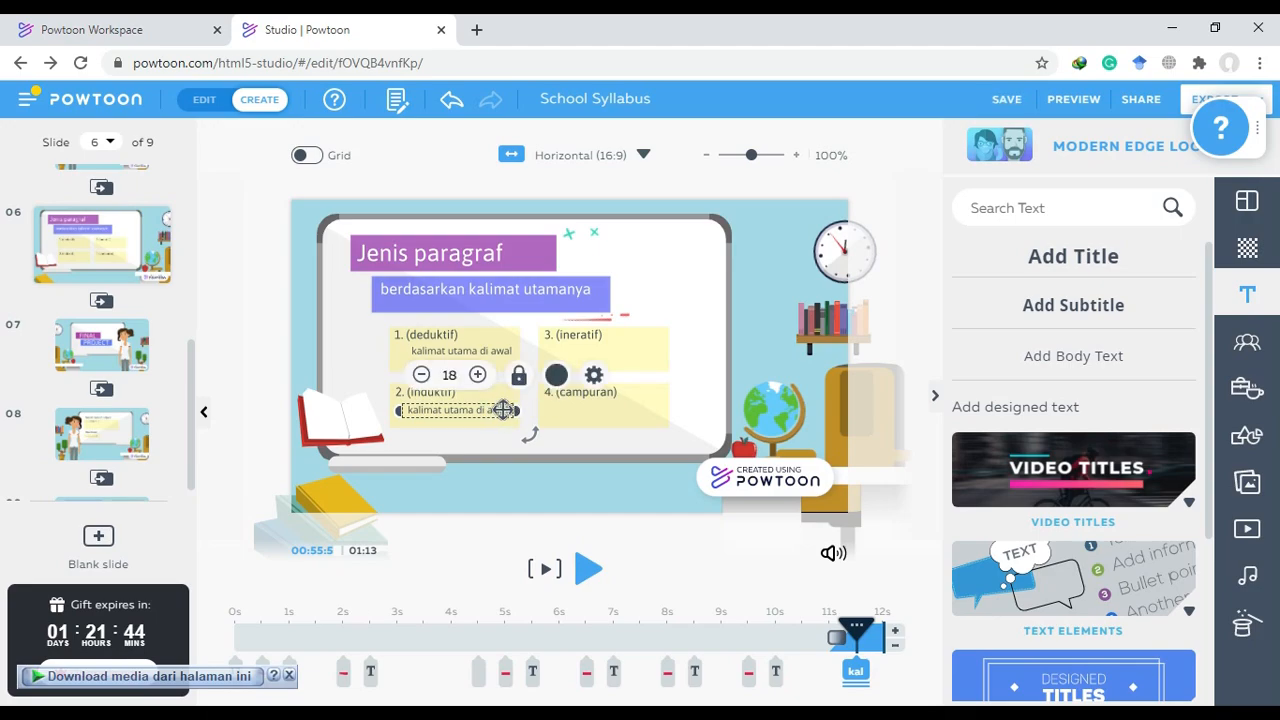
pyautogui.doubleClick(503, 410)
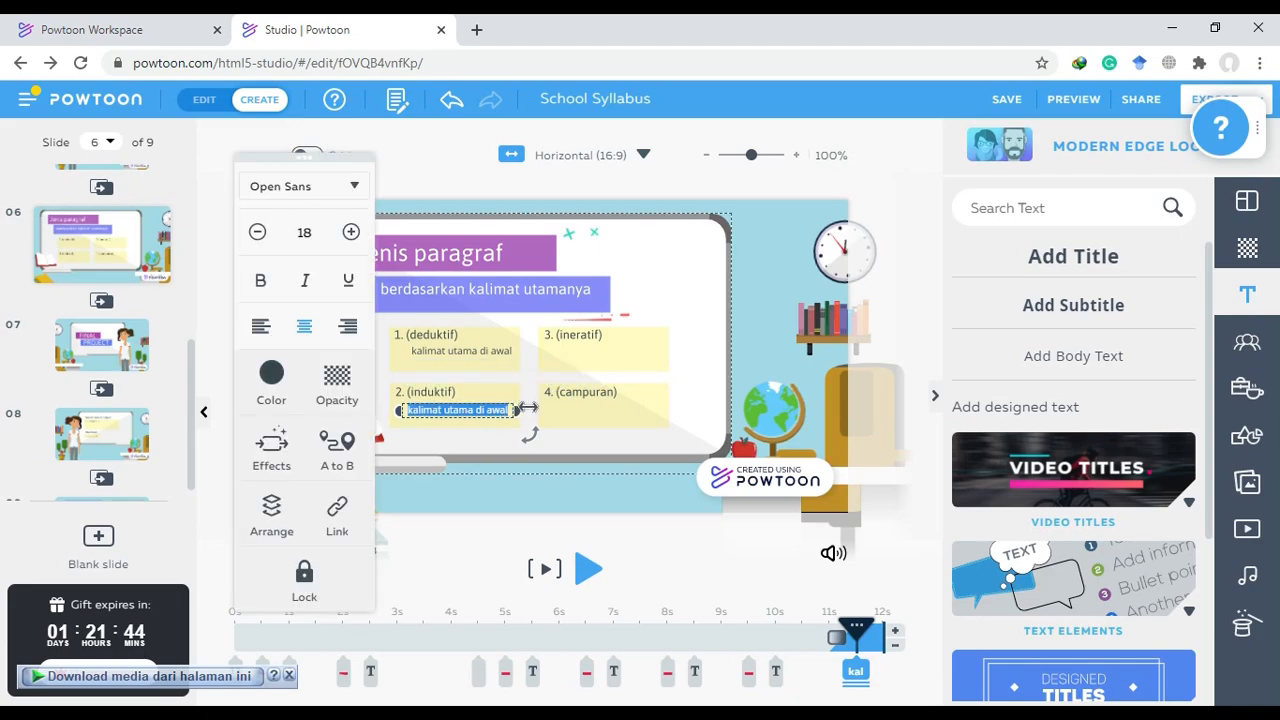
pyautogui.press('Right')
pyautogui.press('BackSpace')
pyautogui.press('BackSpace')
pyautogui.press('BackSpace')
pyautogui.press('BackSpace')
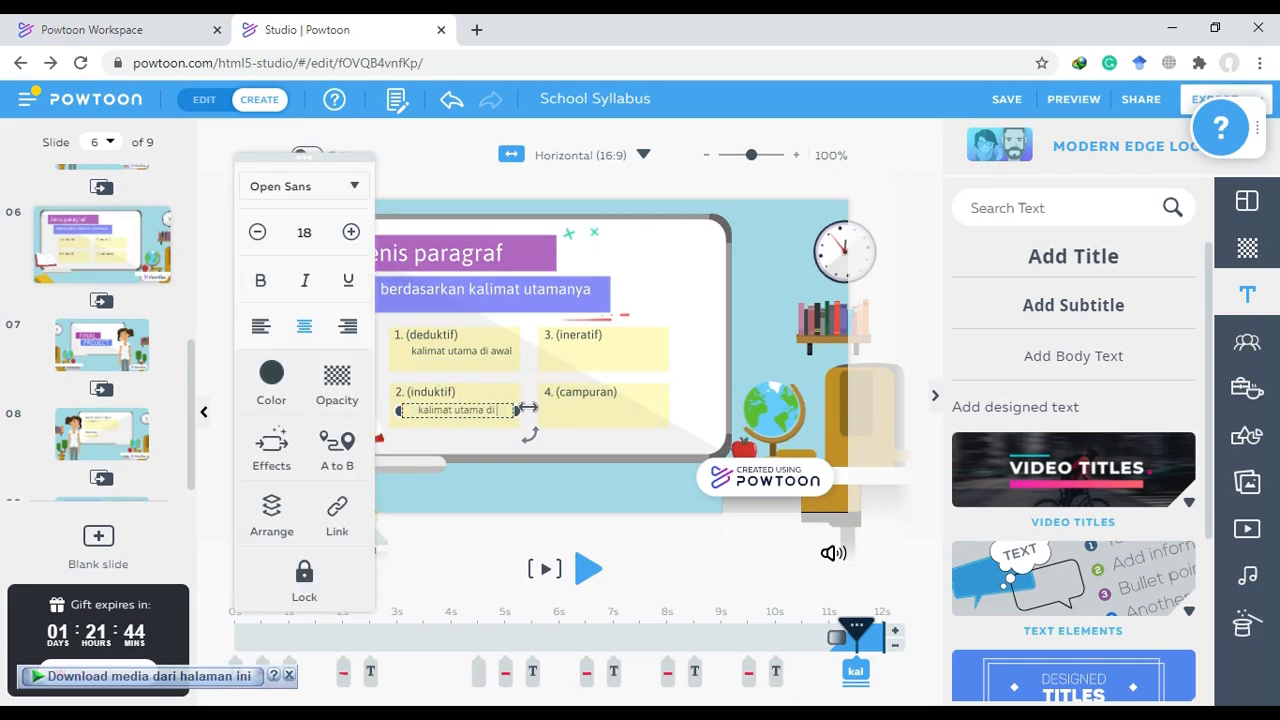
pyautogui.write('akhir')
pyautogui.click(477, 416)
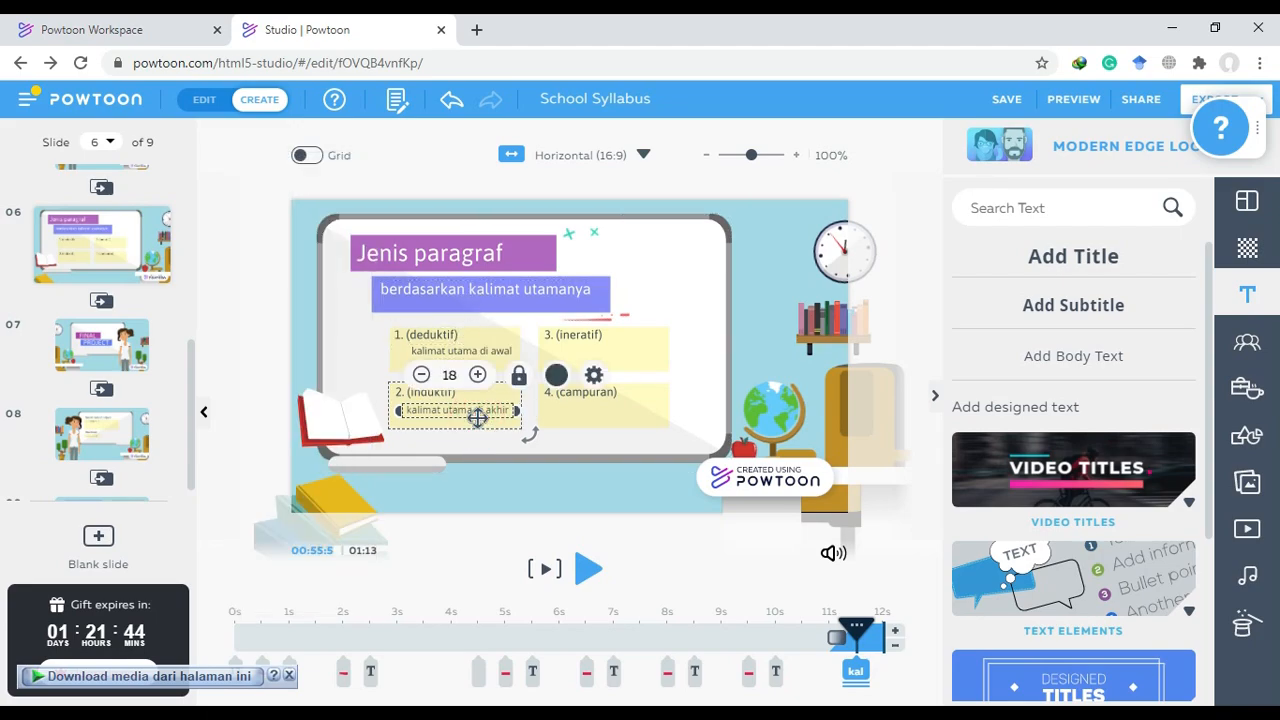
# Duplicate the "kalimat utama di akhir" text and place the copy beneath "3. (ineratif)", level with the description of item 1
pyautogui.click(486, 417)
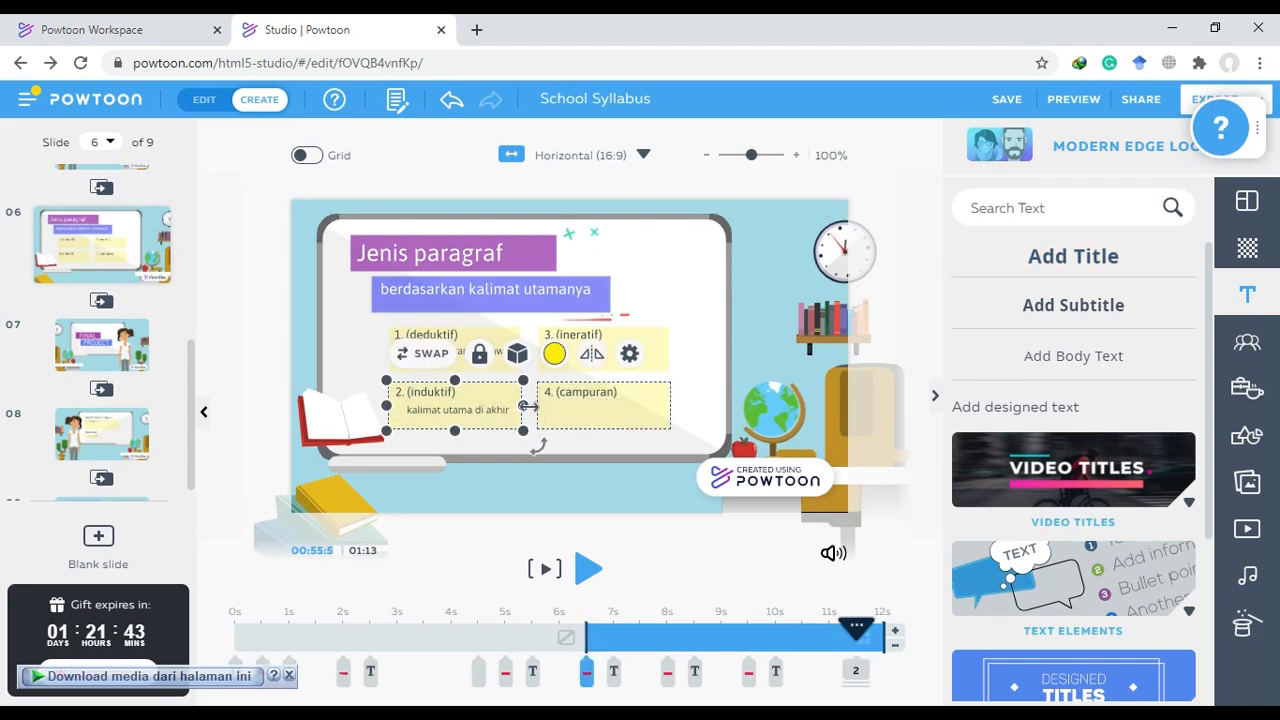
pyautogui.click(487, 411)
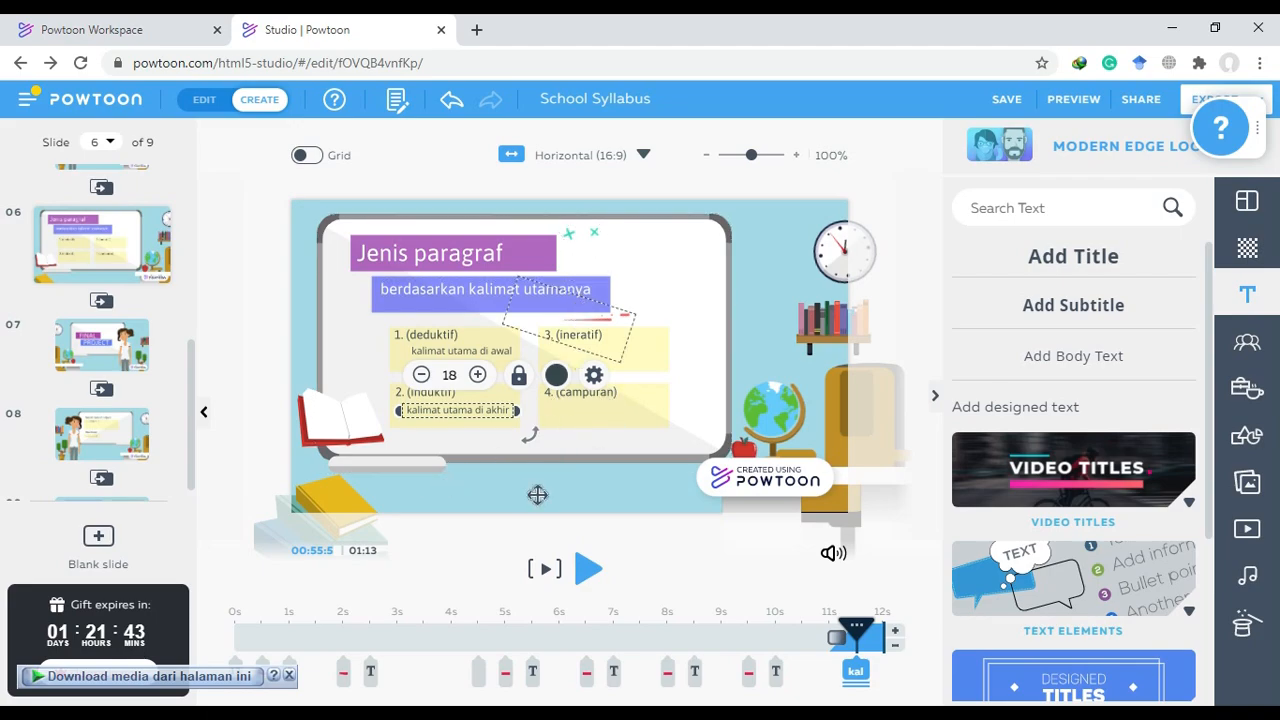
pyautogui.hotkey('ctrl', 'v')
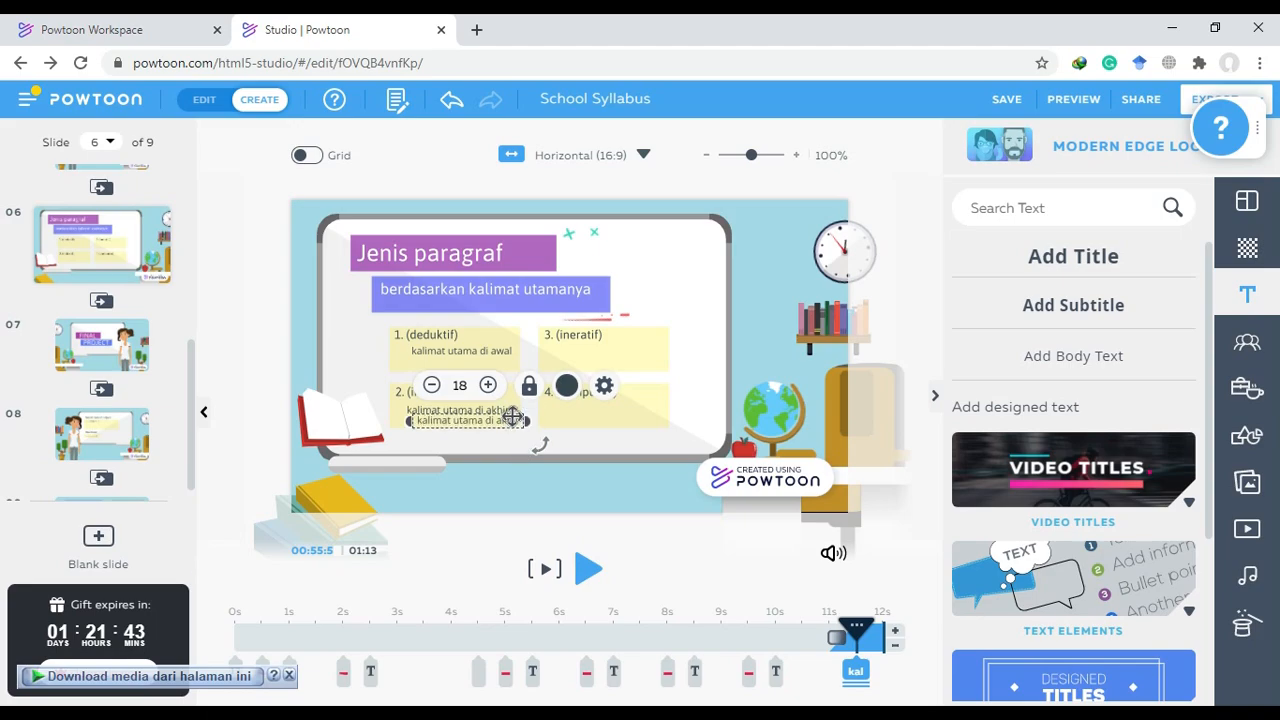
pyautogui.moveTo(525, 424); pyautogui.dragTo(638, 364)
pyautogui.moveTo(641, 347); pyautogui.dragTo(652, 351)
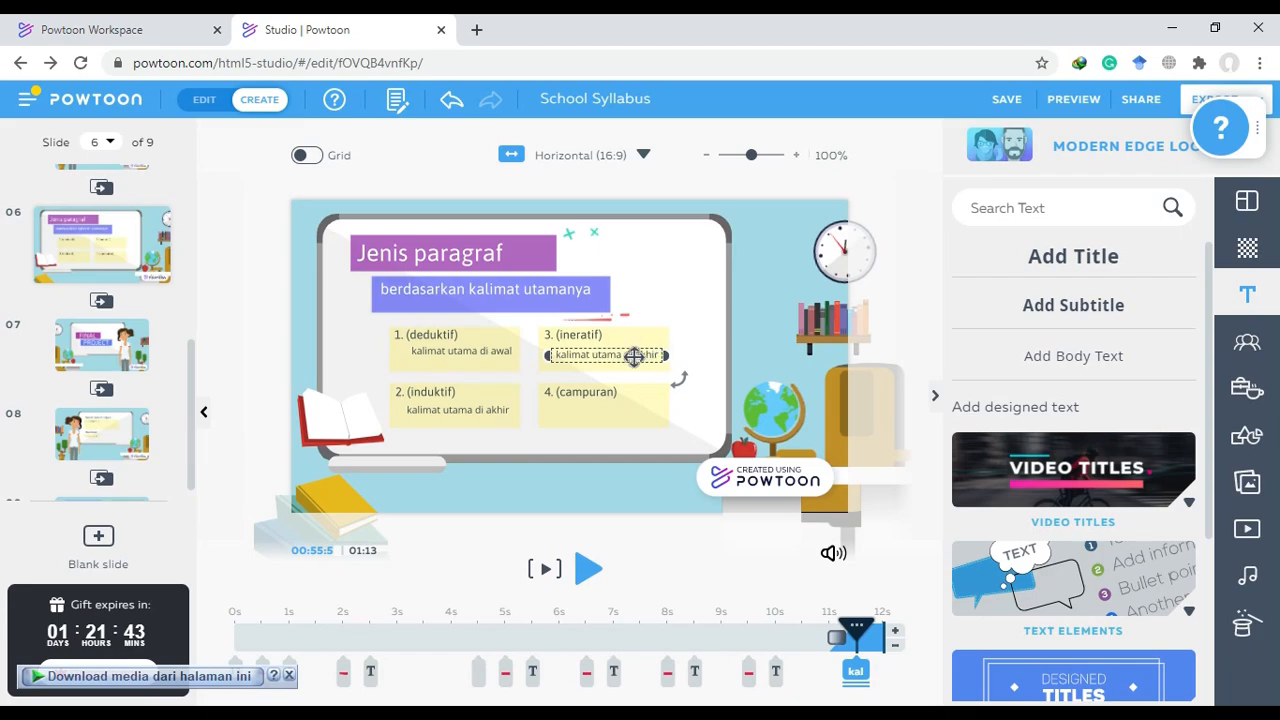
pyautogui.press('Up')
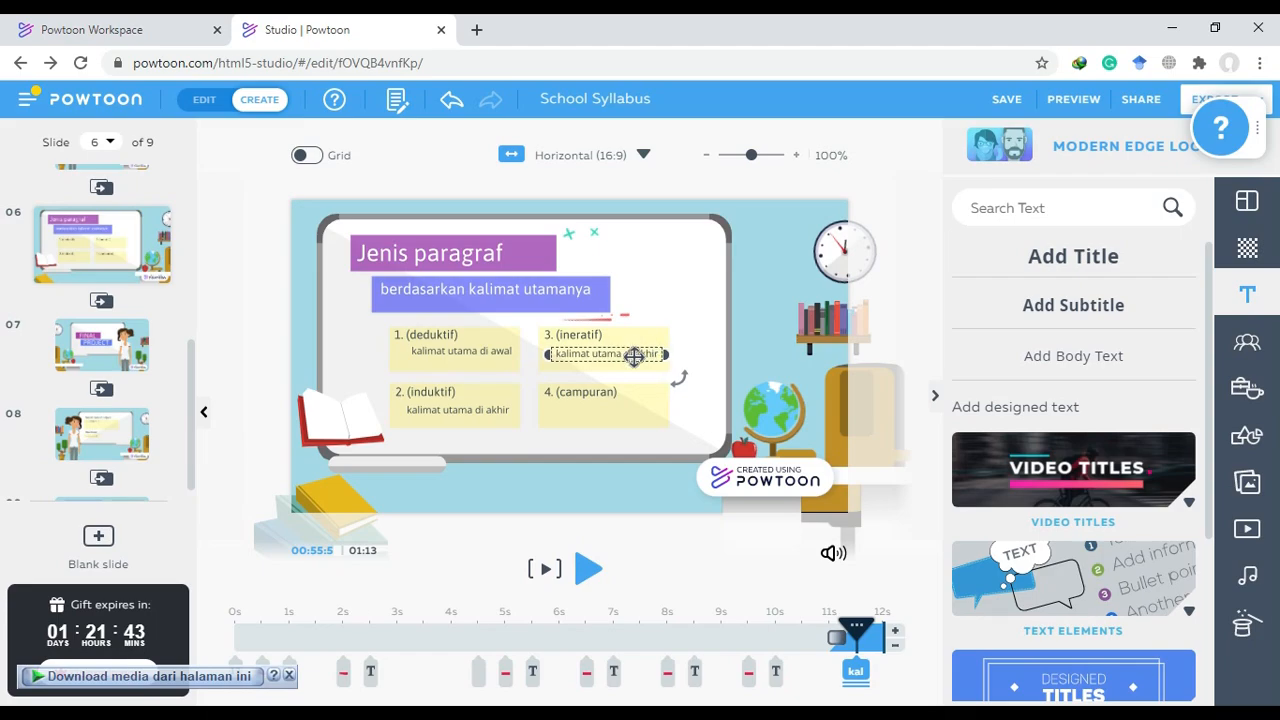
pyautogui.press('Up')
pyautogui.press('Up')
pyautogui.press('Up')
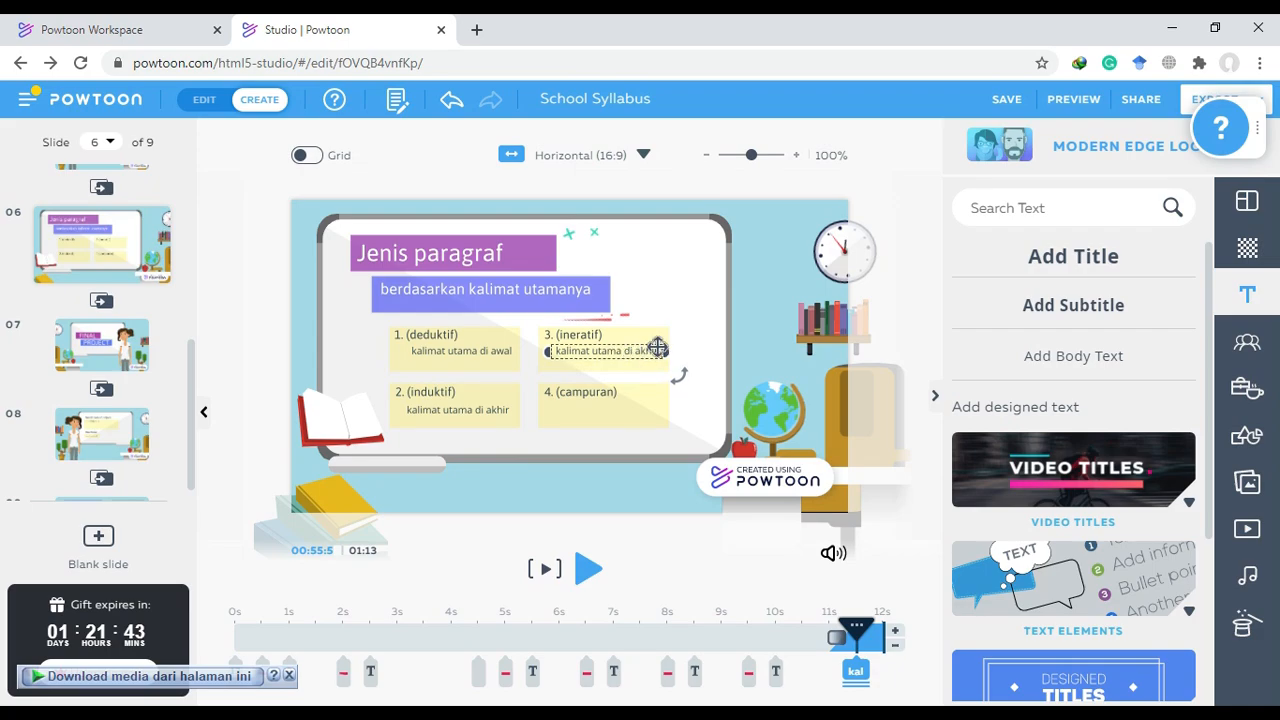
# Change the description beneath "3. (ineratif)" to "kalimat utama di tengah" and align it left
pyautogui.click(654, 350)
pyautogui.click(650, 352)
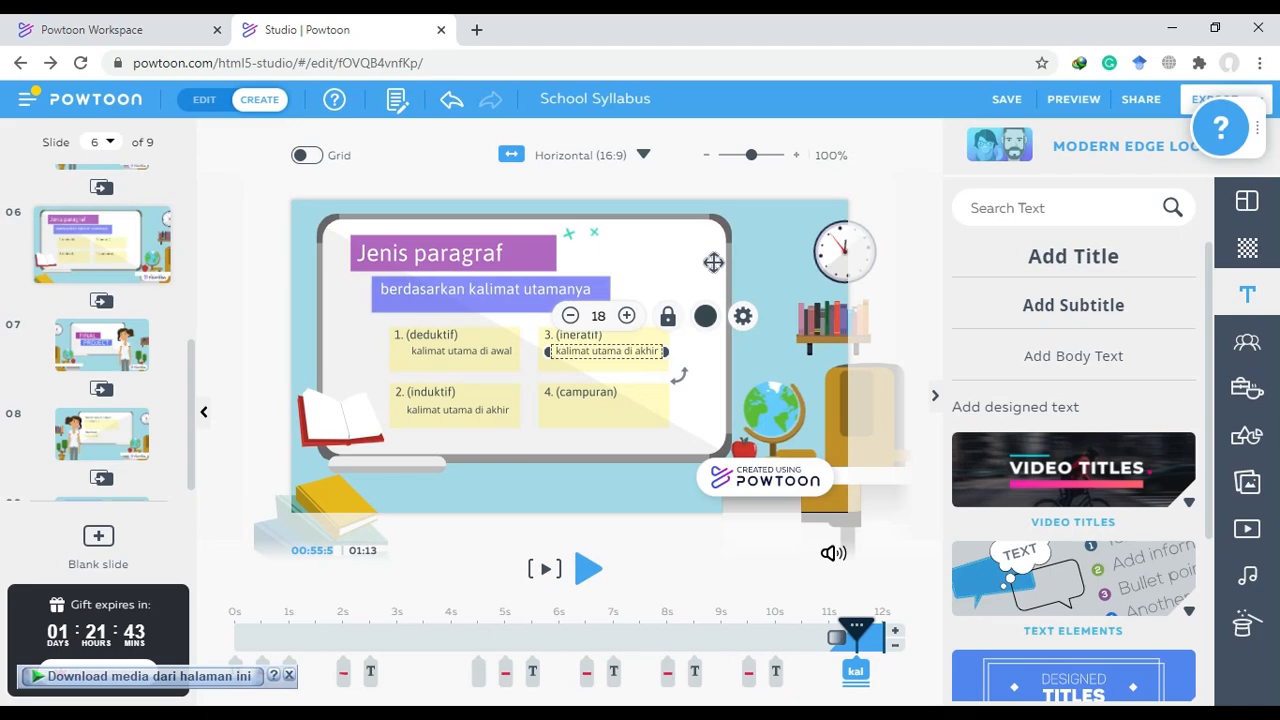
pyautogui.doubleClick(650, 352)
pyautogui.press('Right')
pyautogui.press('BackSpace')
pyautogui.press('BackSpace')
pyautogui.press('BackSpace')
pyautogui.press('BackSpace')
pyautogui.press('BackSpace')
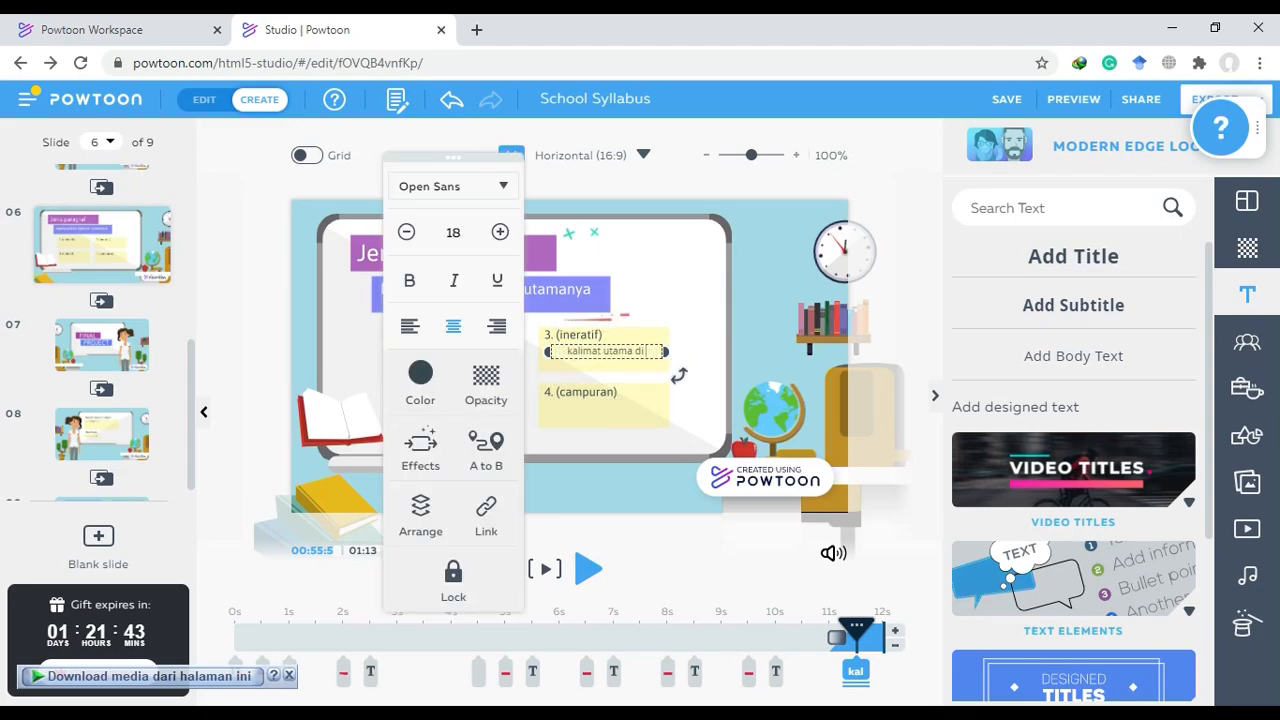
pyautogui.write('tengah')
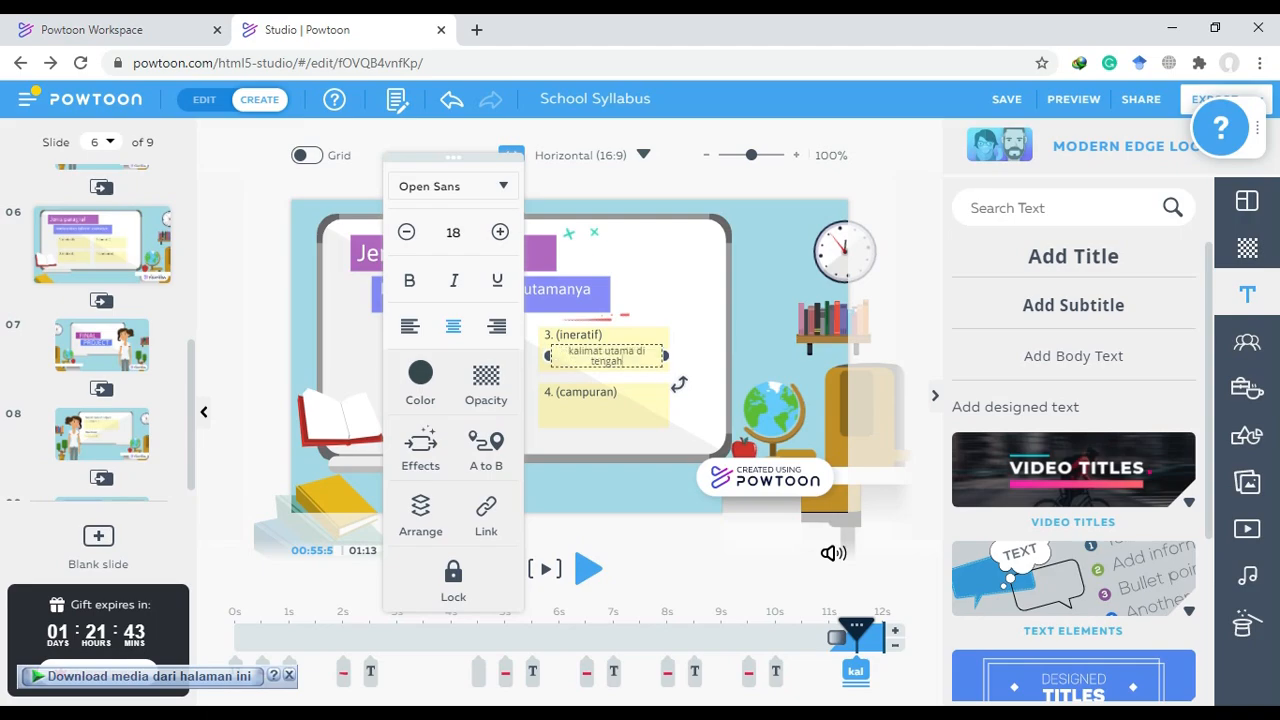
pyautogui.click(410, 330)
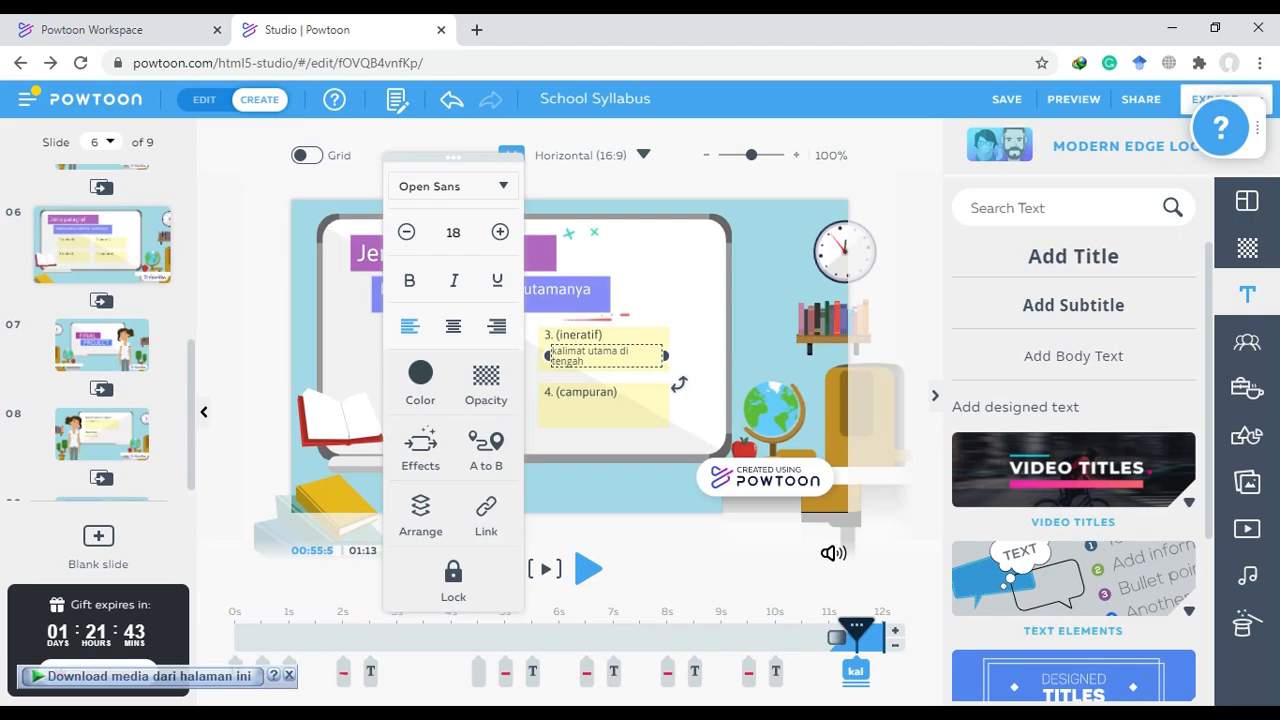
# Duplicate the "kalimat utama di tengah" text beneath "3. (ineratif)"
pyautogui.moveTo(636, 352); pyautogui.dragTo(669, 356)
pyautogui.click(669, 356)
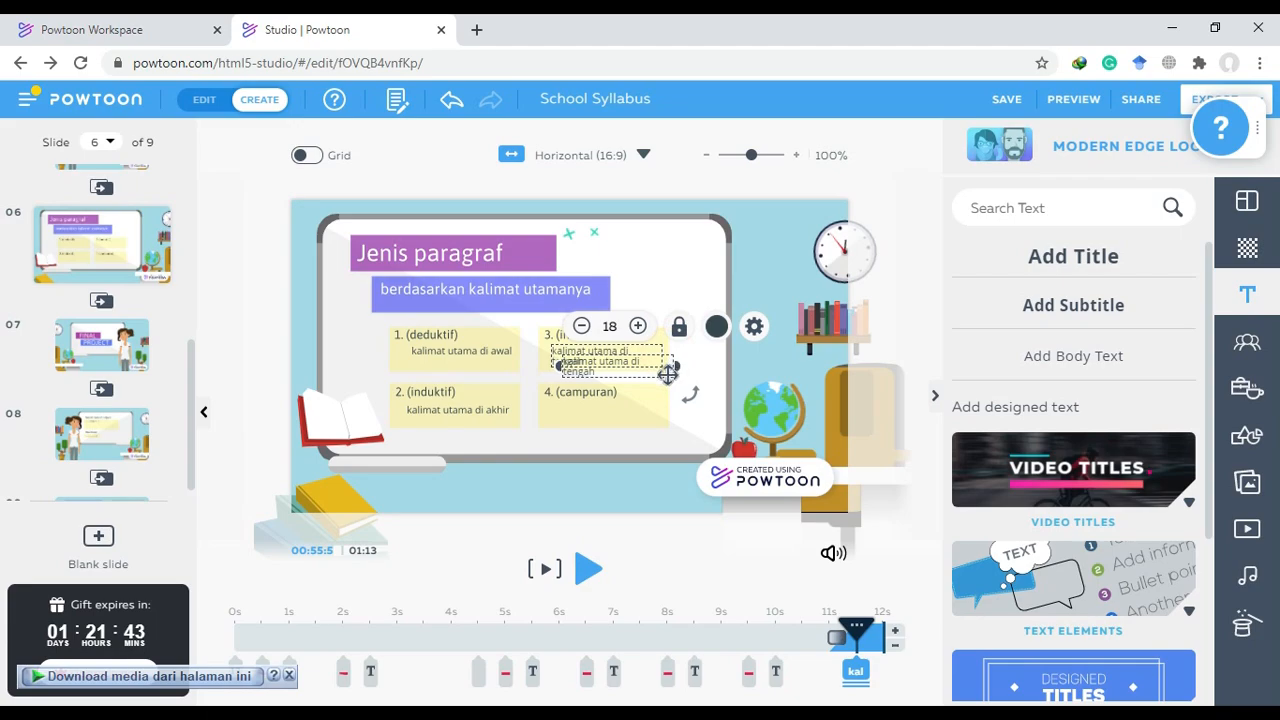
pyautogui.click(652, 405)
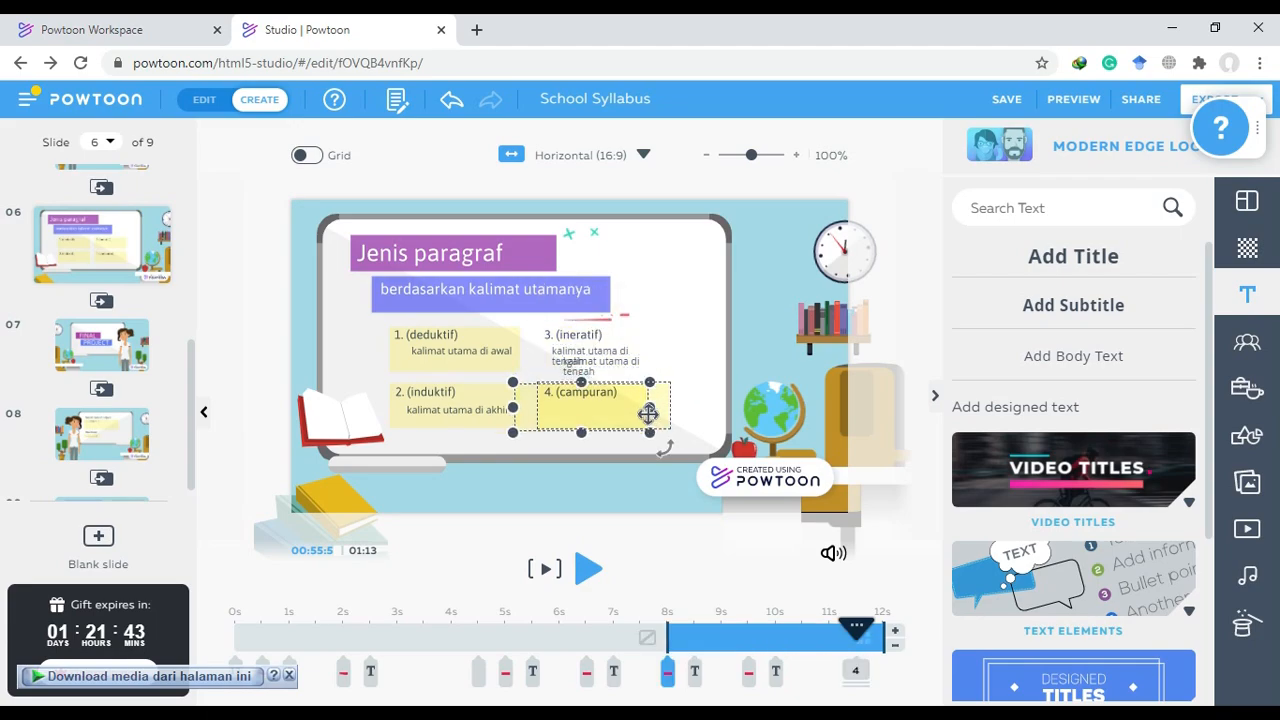
pyautogui.click(449, 102)
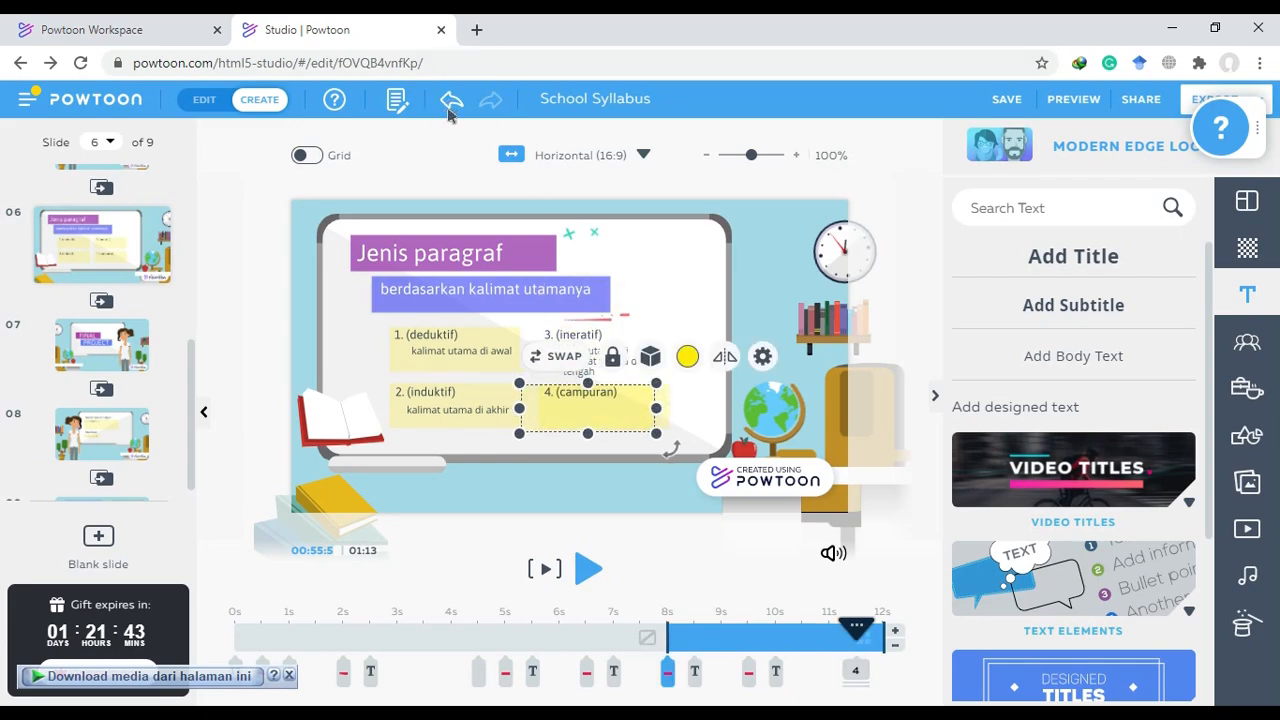
pyautogui.click(451, 106)
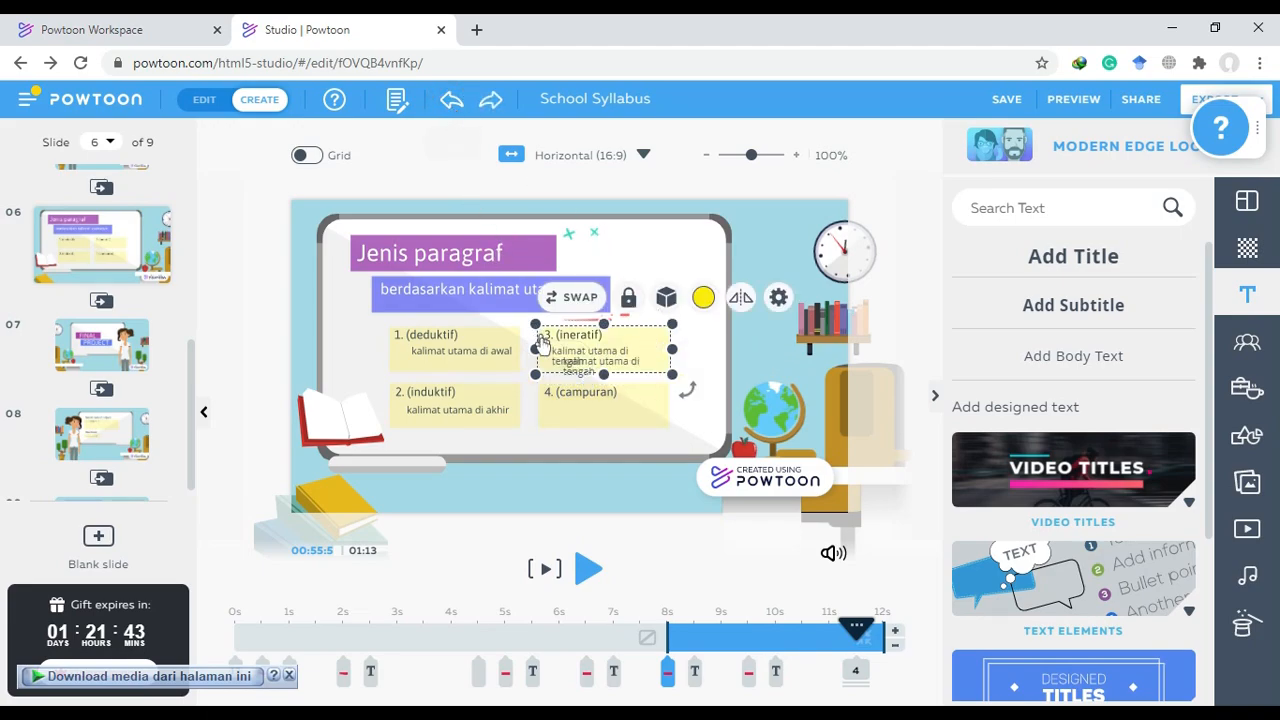
pyautogui.click(462, 106)
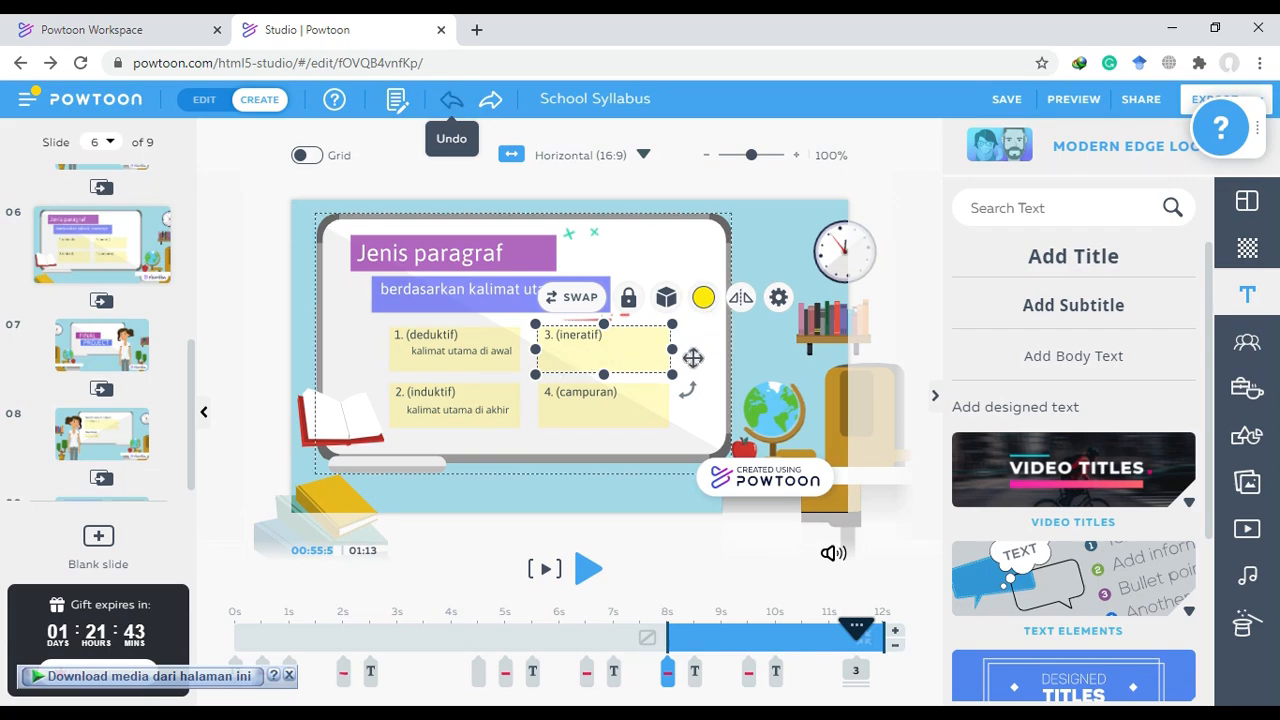
pyautogui.click(490, 100)
pyautogui.click(497, 104)
pyautogui.click(493, 102)
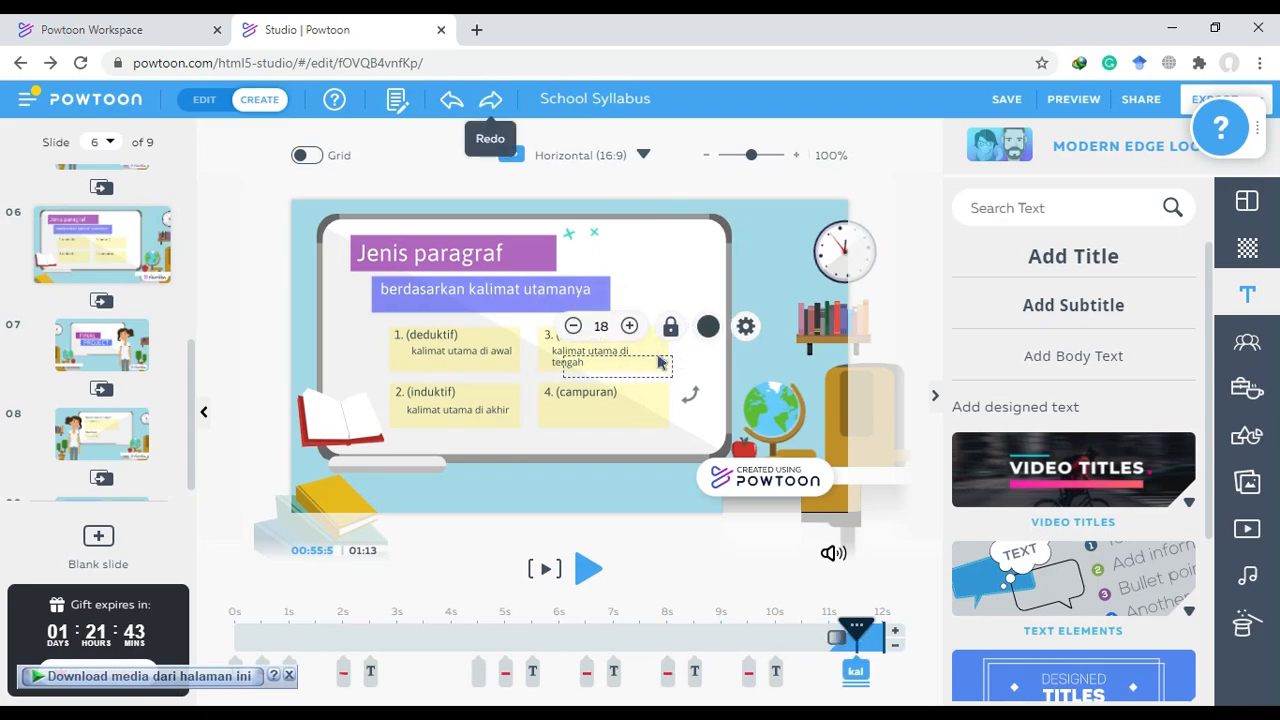
# Place the copied text beneath "4. (campuran)" and change it to "diawali kalimat utama dan diakhiri penegas"
pyautogui.moveTo(659, 358); pyautogui.dragTo(650, 406)
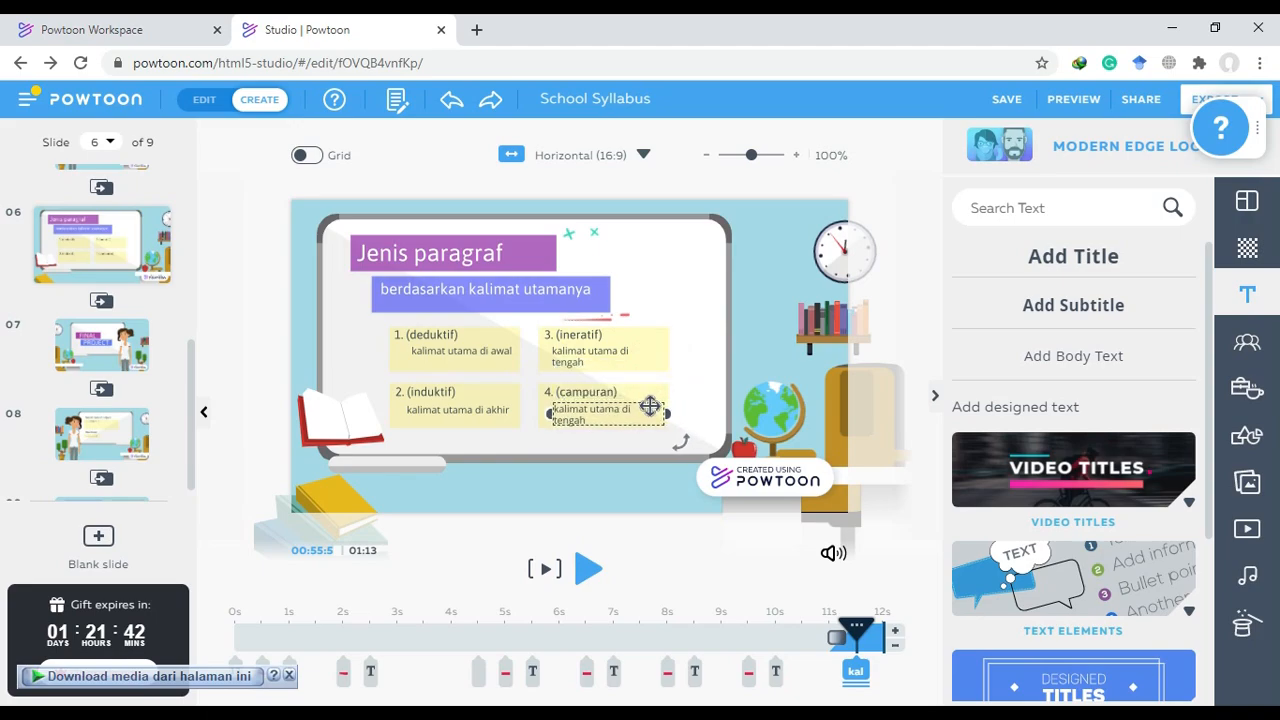
pyautogui.click(599, 420)
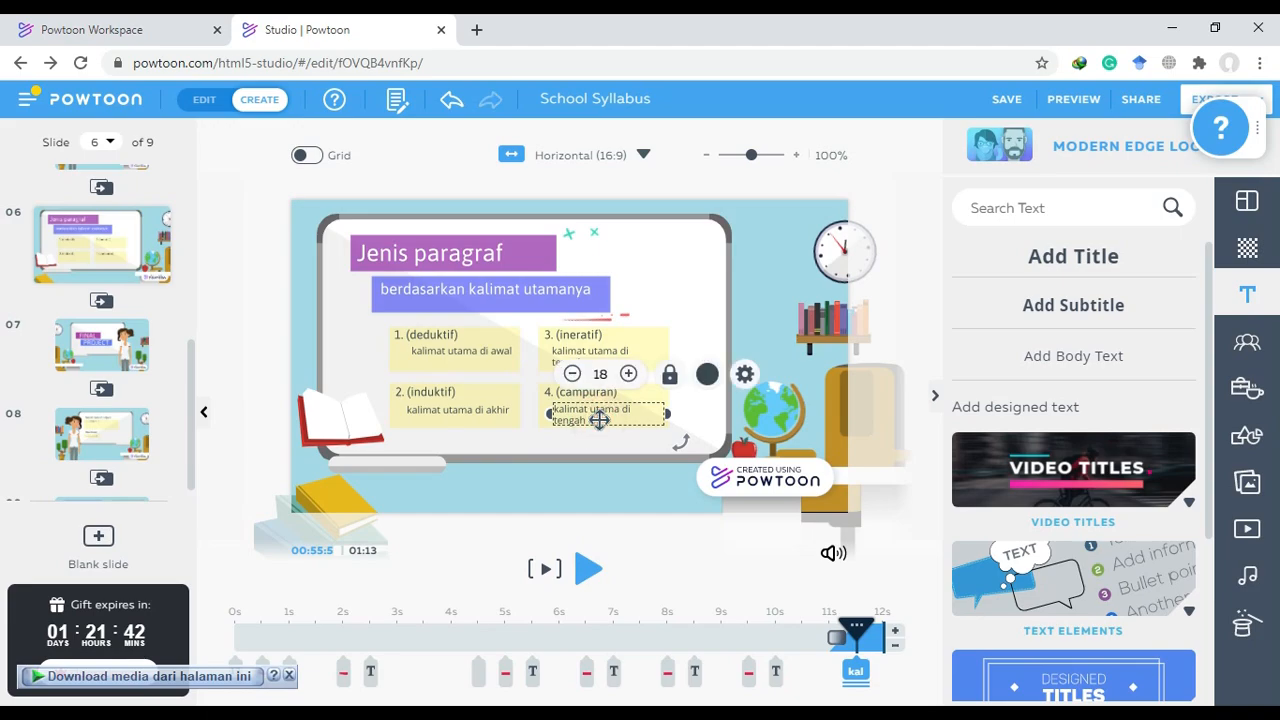
pyautogui.doubleClick(599, 420)
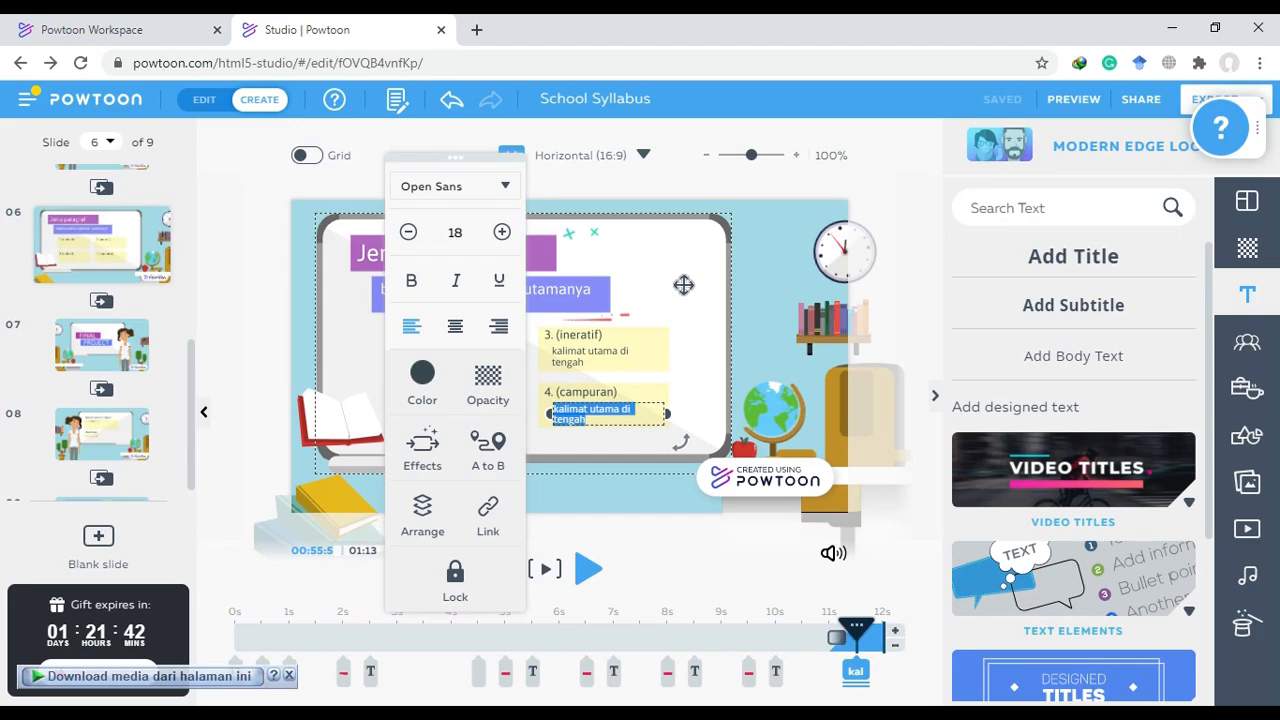
pyautogui.press('BackSpace')
pyautogui.write('dia')
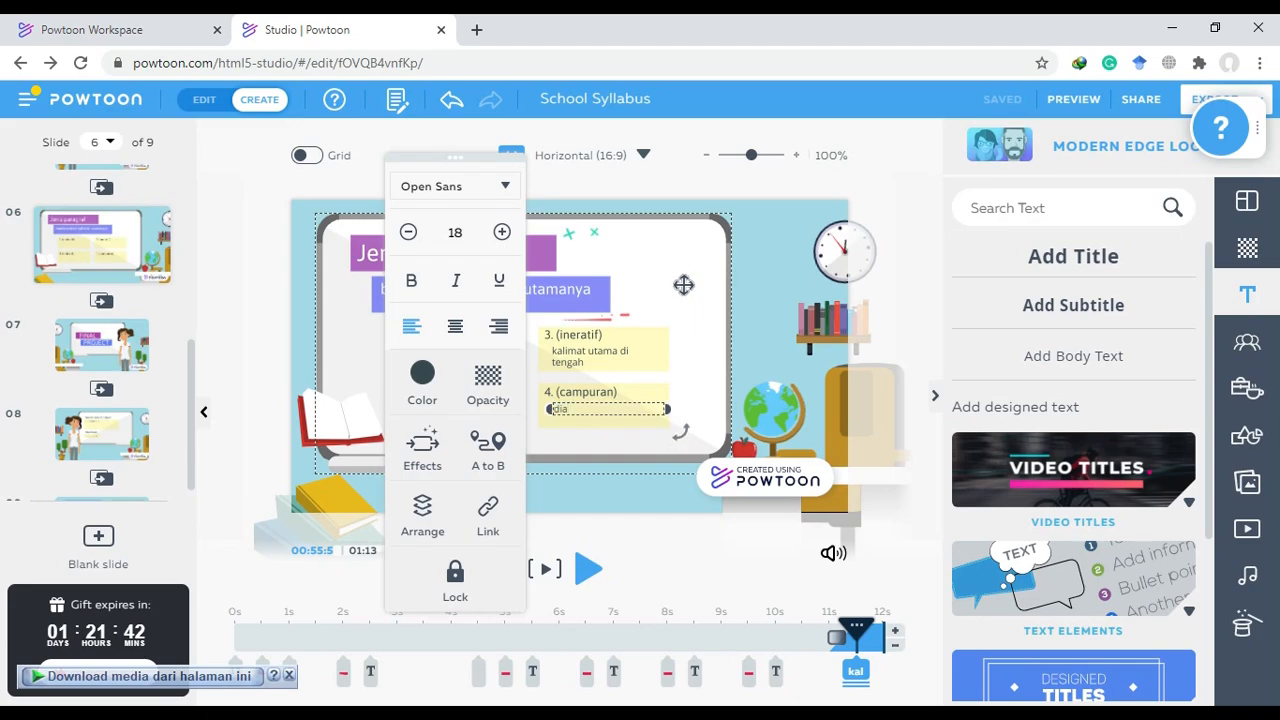
pyautogui.write('wali kali')
pyautogui.press('BackSpace')
pyautogui.press('BackSpace')
pyautogui.press('BackSpace')
pyautogui.press('BackSpace')
pyautogui.press('BackSpace')
pyautogui.press('BackSpace')
pyautogui.write('li kalimat utama dan diakhiri penegas')
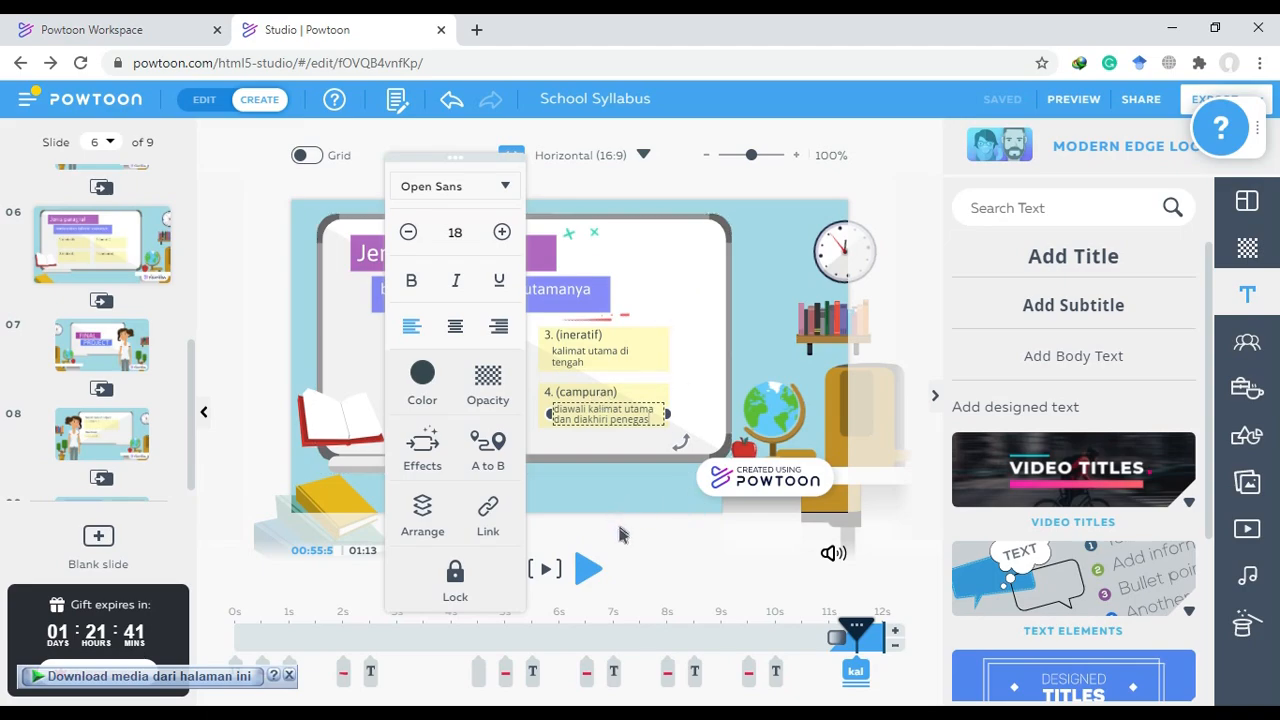
pyautogui.click(242, 274)
pyautogui.click(515, 540)
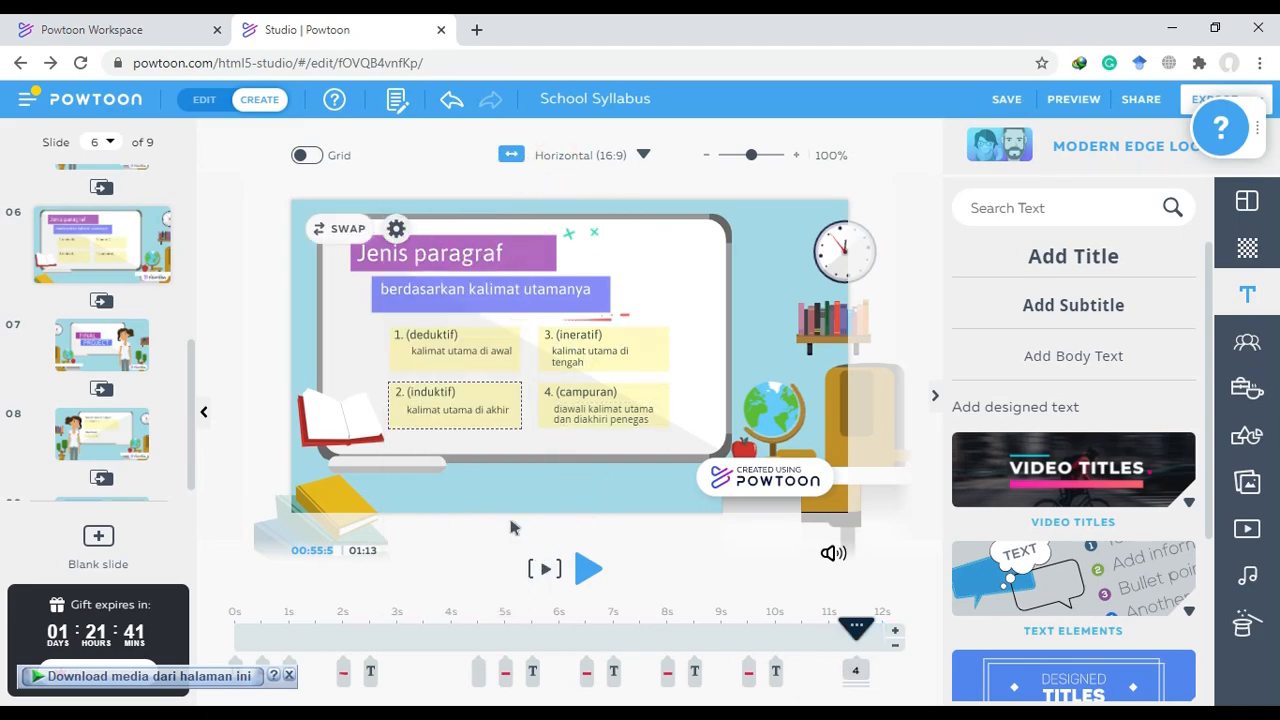
# Preview slide 6, lengthen it by 2 seconds and move the playhead to its new end
pyautogui.click(545, 569)
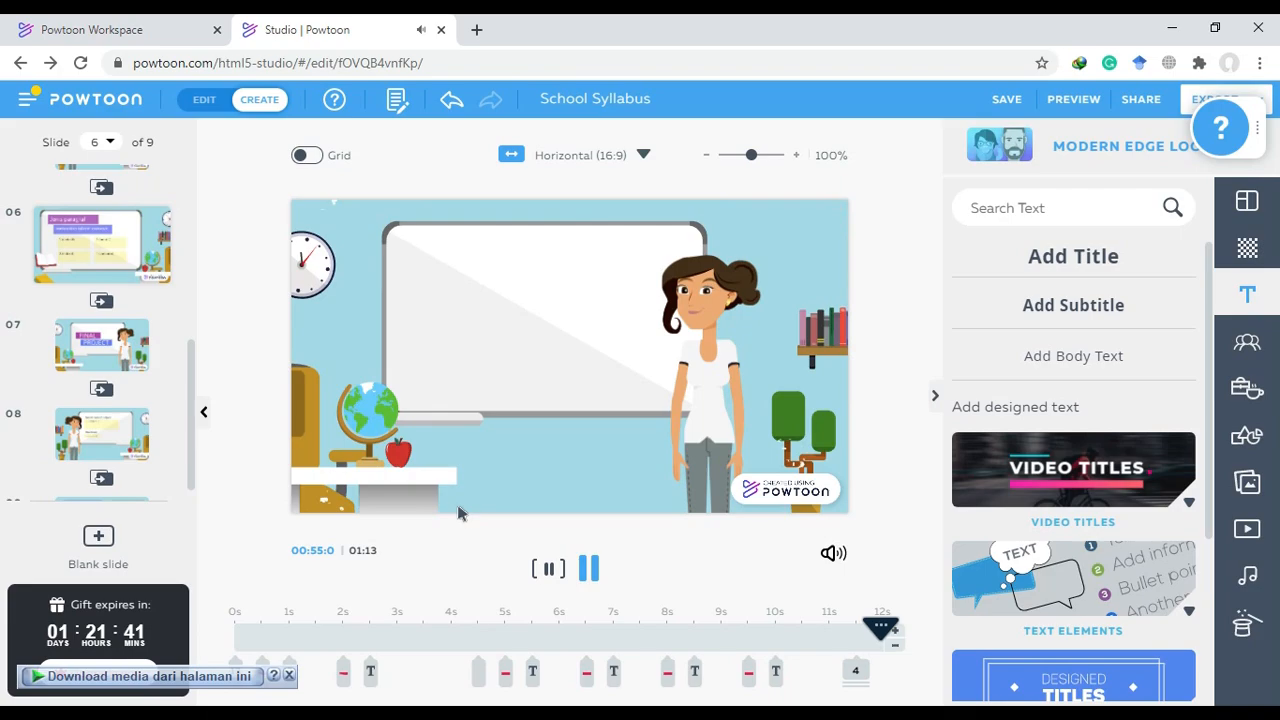
pyautogui.click(897, 638)
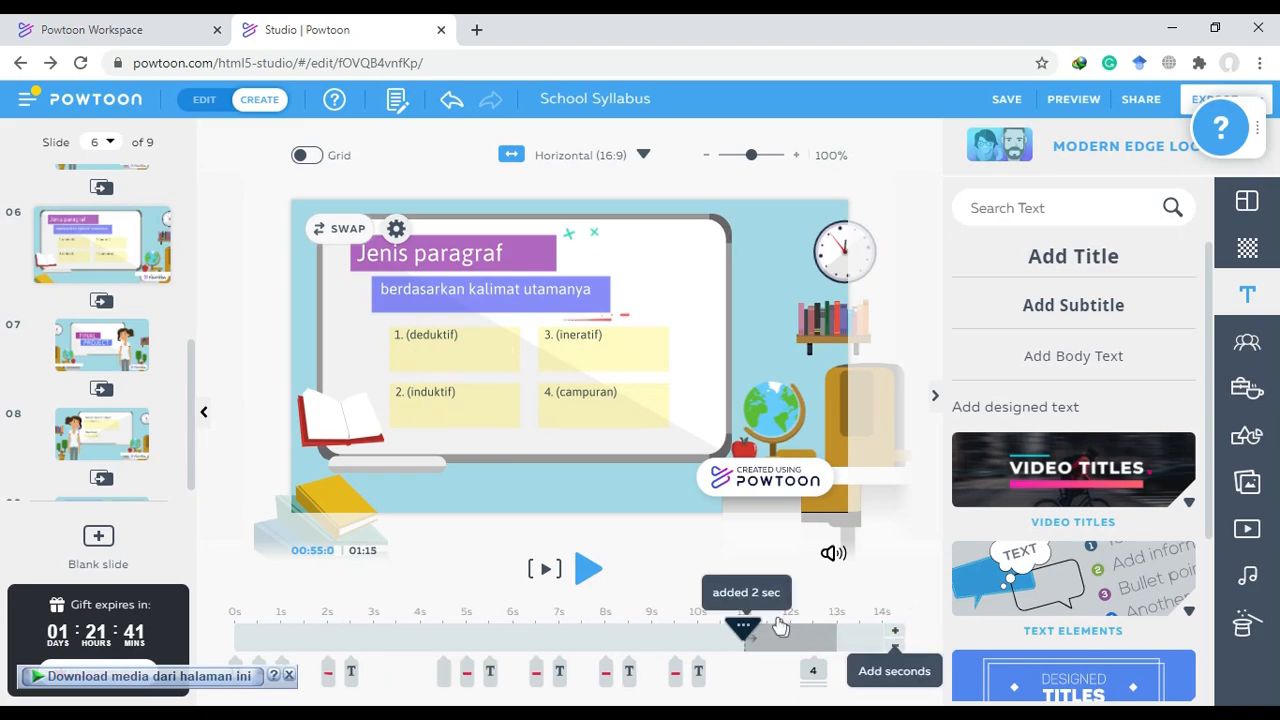
pyautogui.click(748, 629)
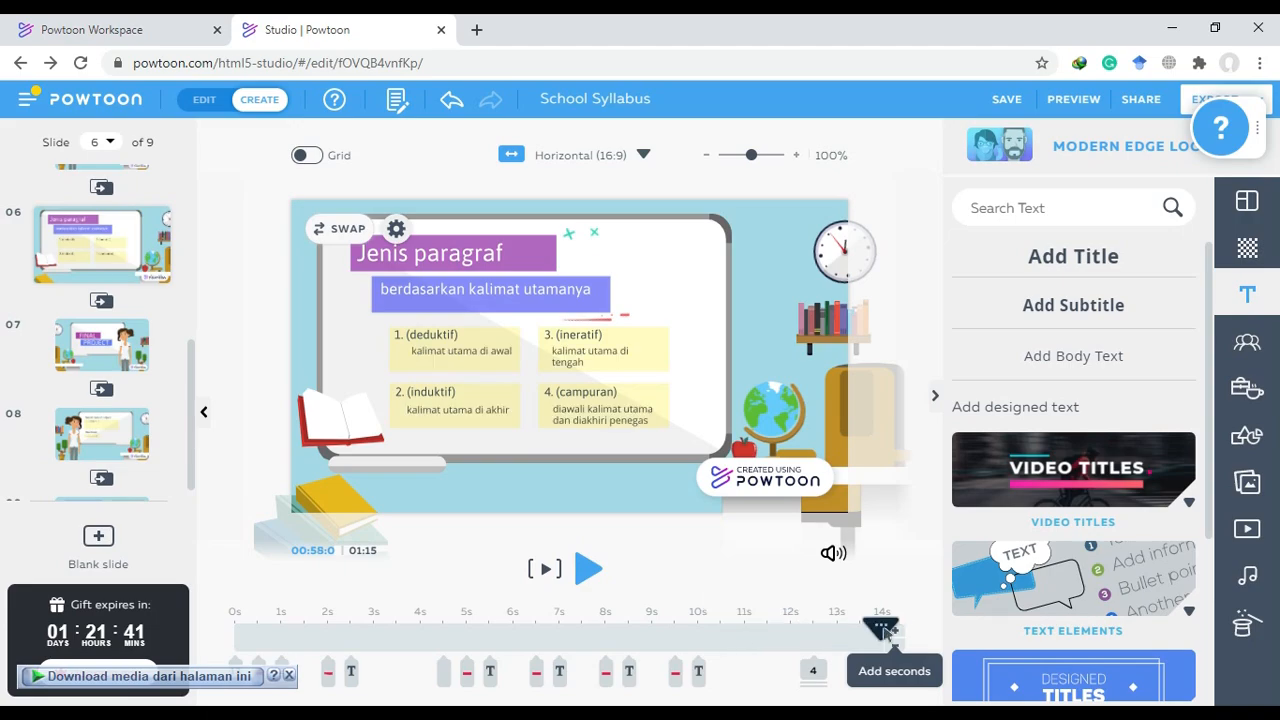
# Preview slide 6 again to examine when the four description texts appear, pausing near 12 seconds
pyautogui.click(553, 569)
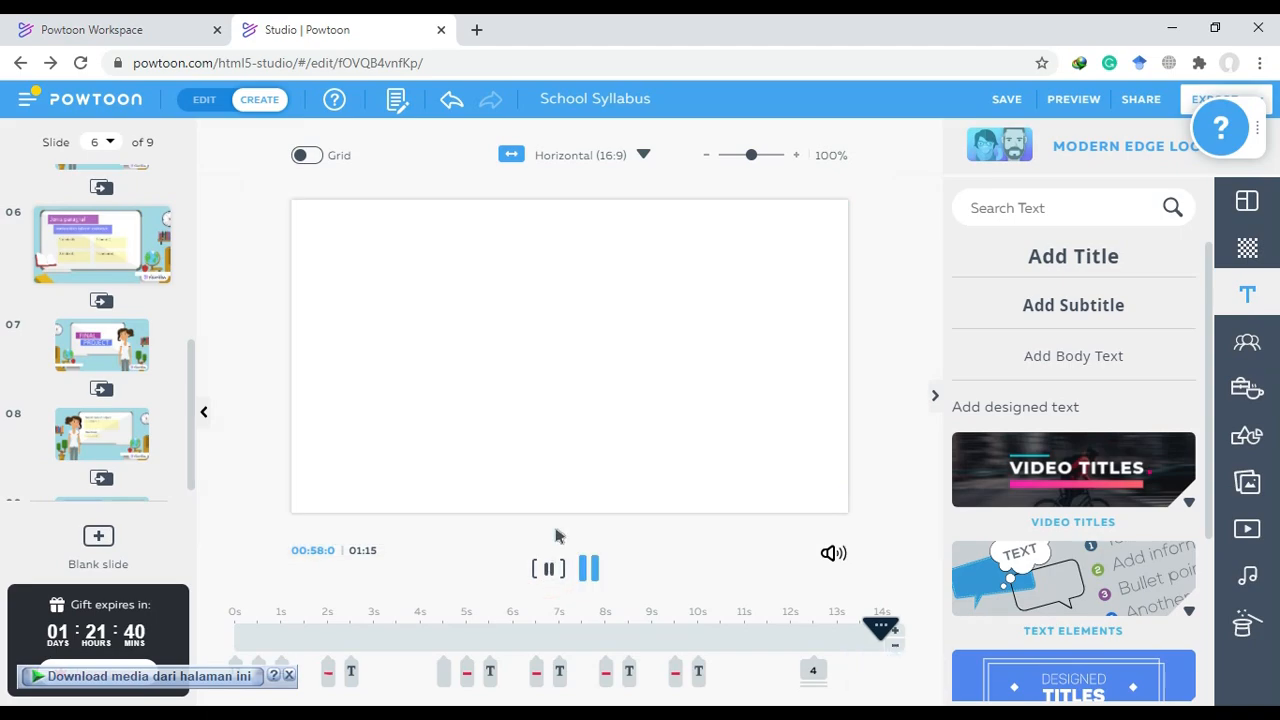
pyautogui.click(548, 569)
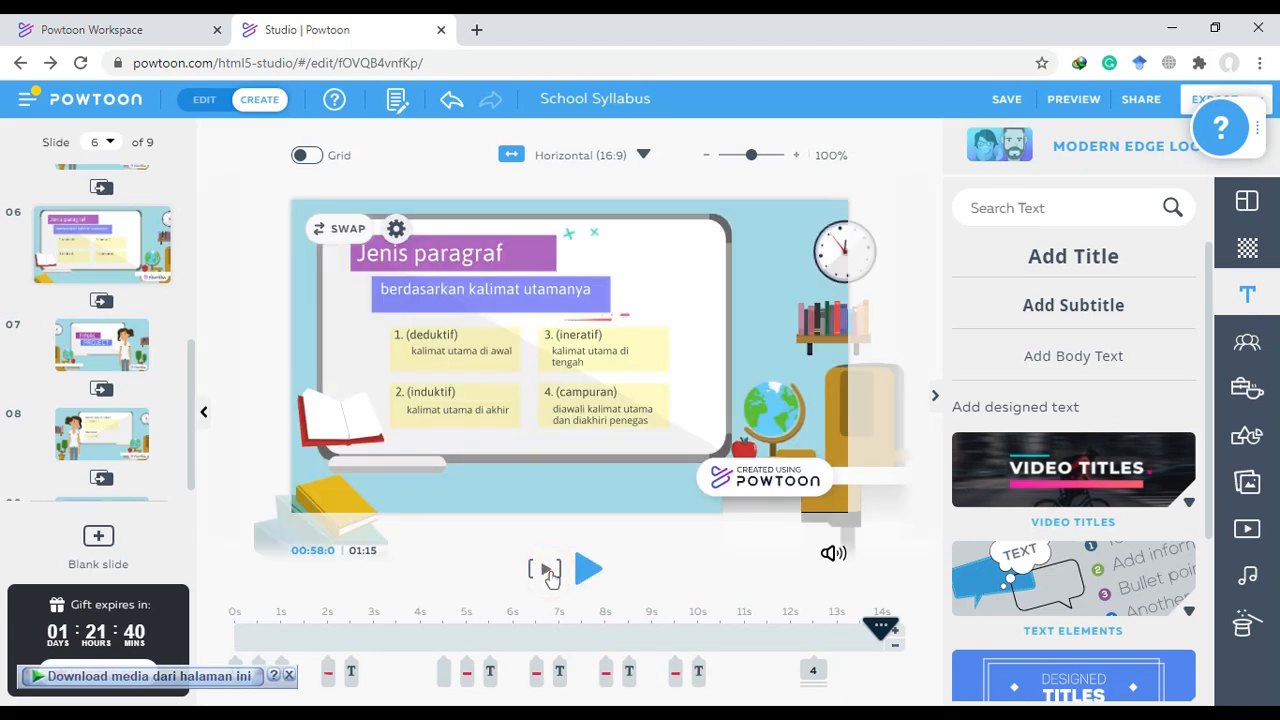
pyautogui.click(546, 570)
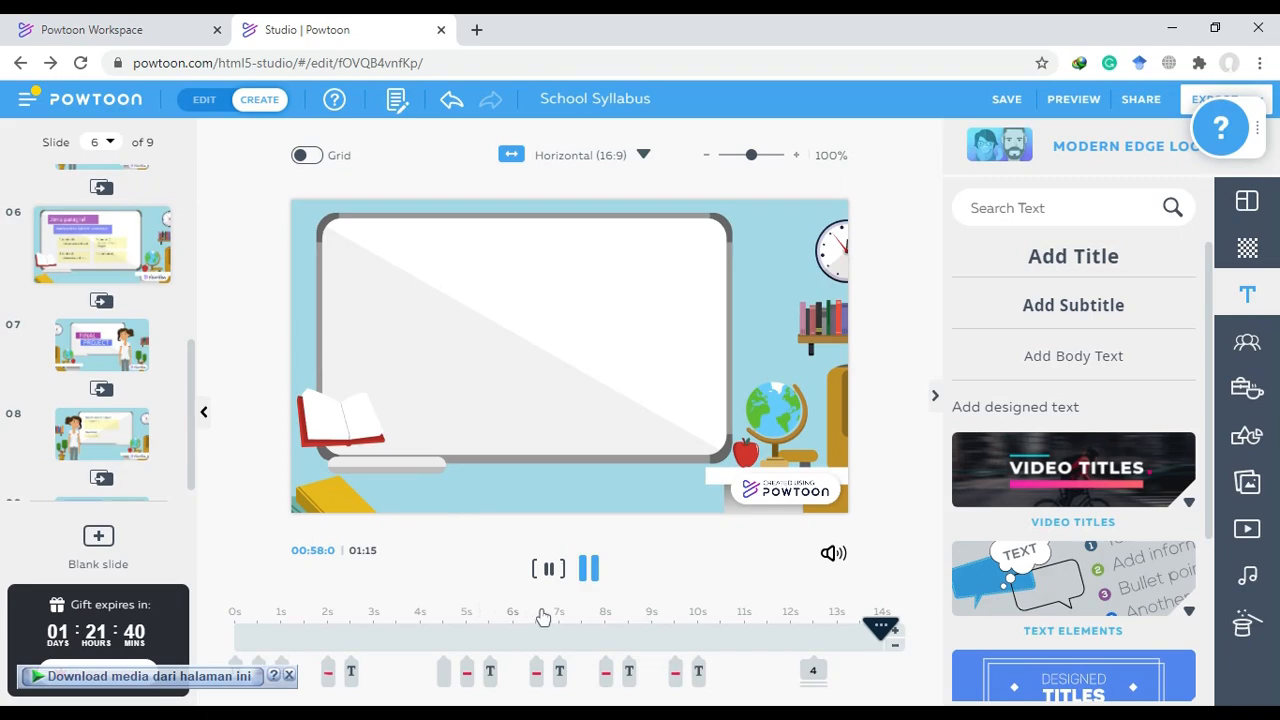
pyautogui.click(550, 570)
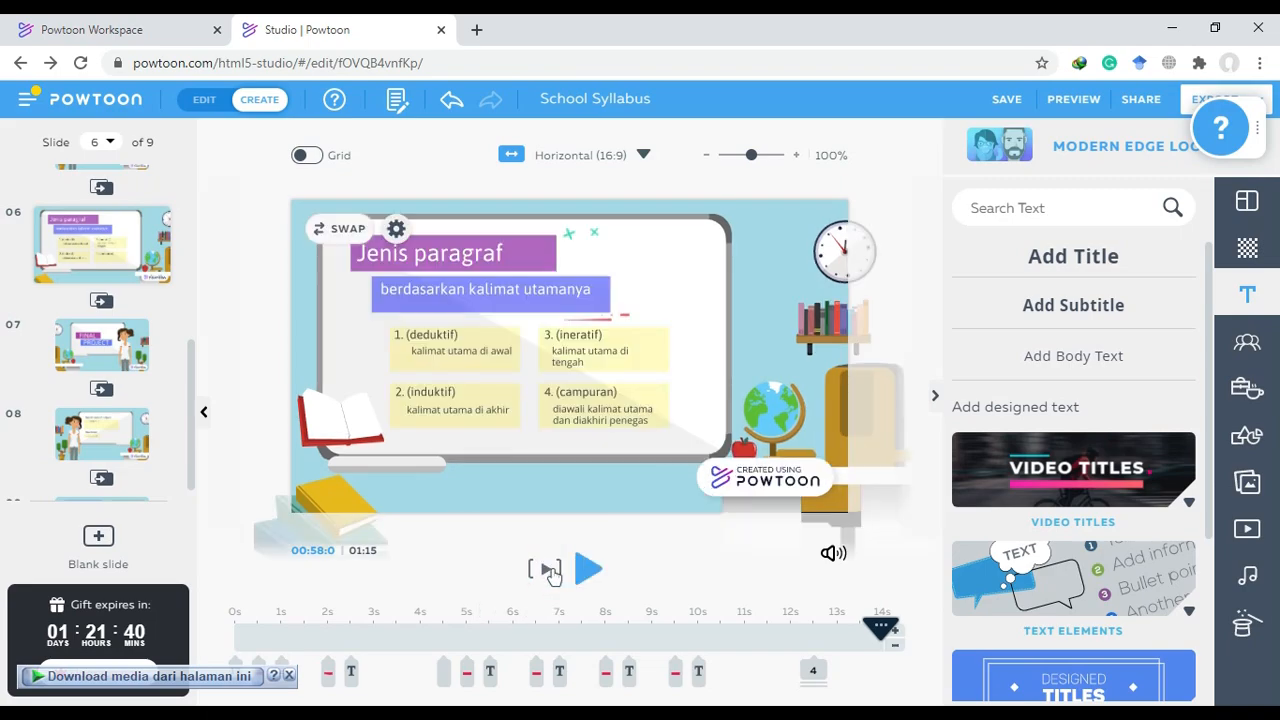
pyautogui.click(550, 570)
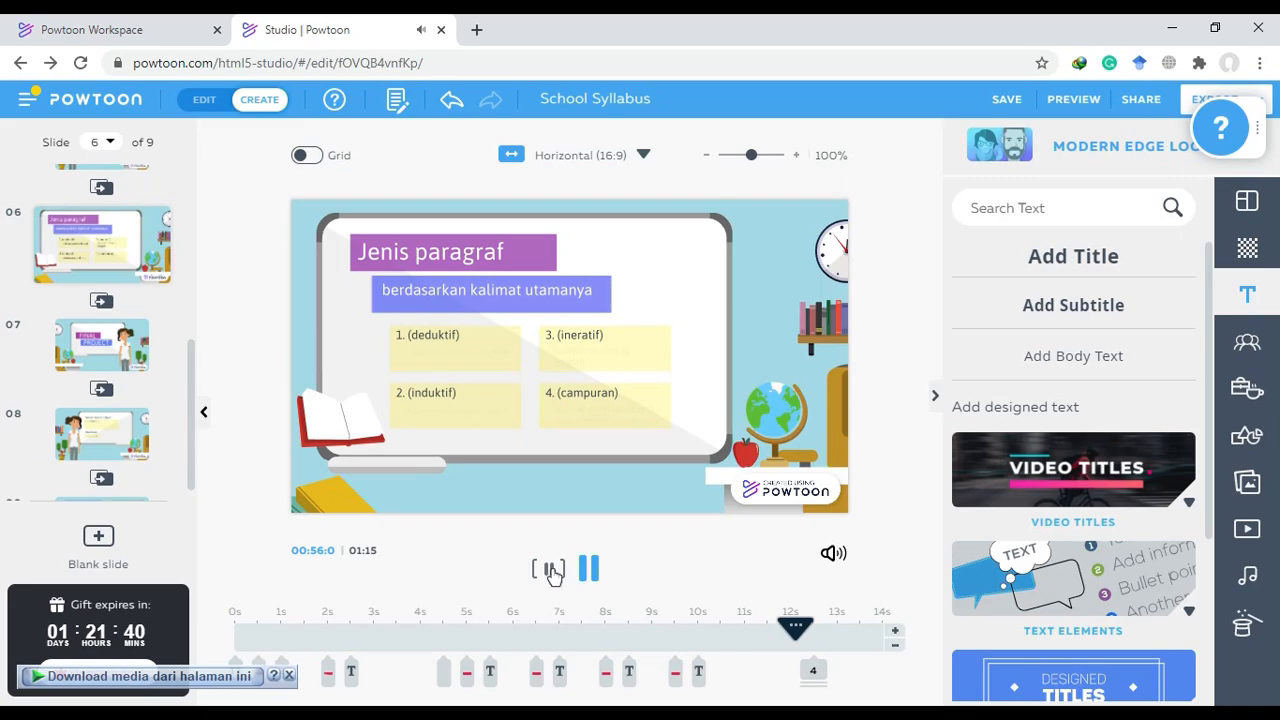
pyautogui.click(552, 572)
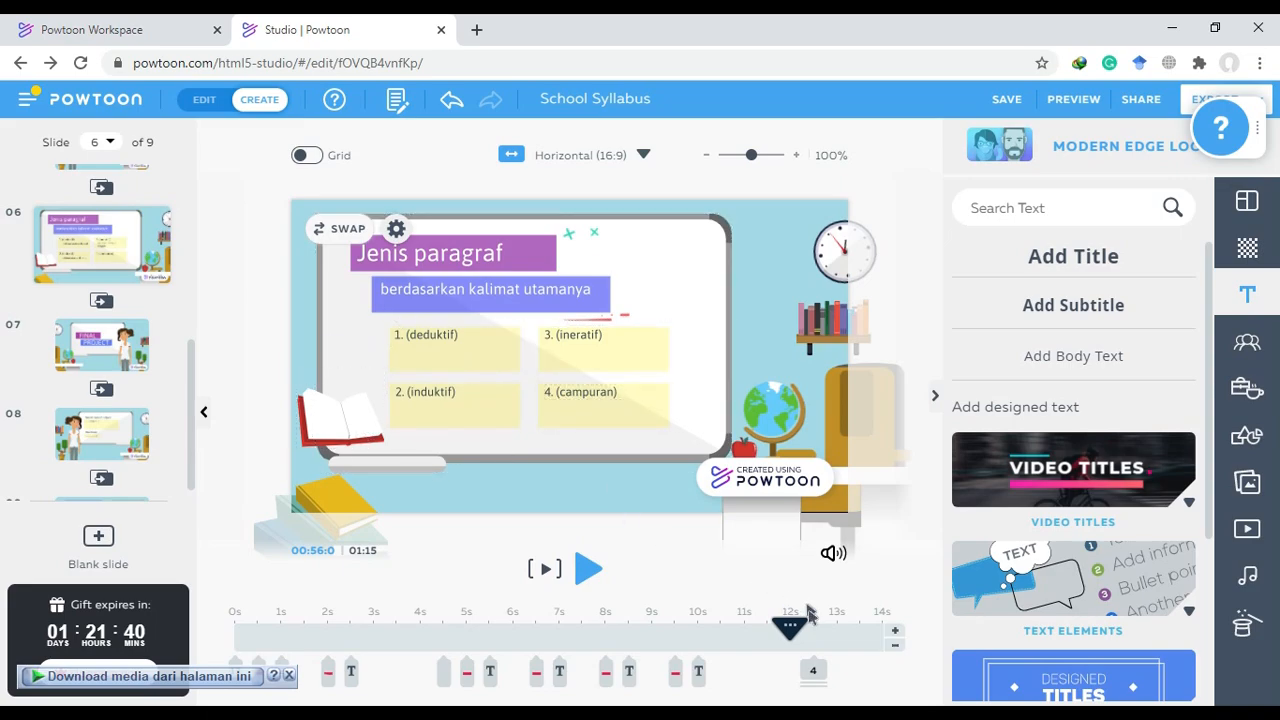
# Make the four description texts enter together at about 11.5 seconds on the timeline, and preview slide 6
pyautogui.moveTo(815, 672)
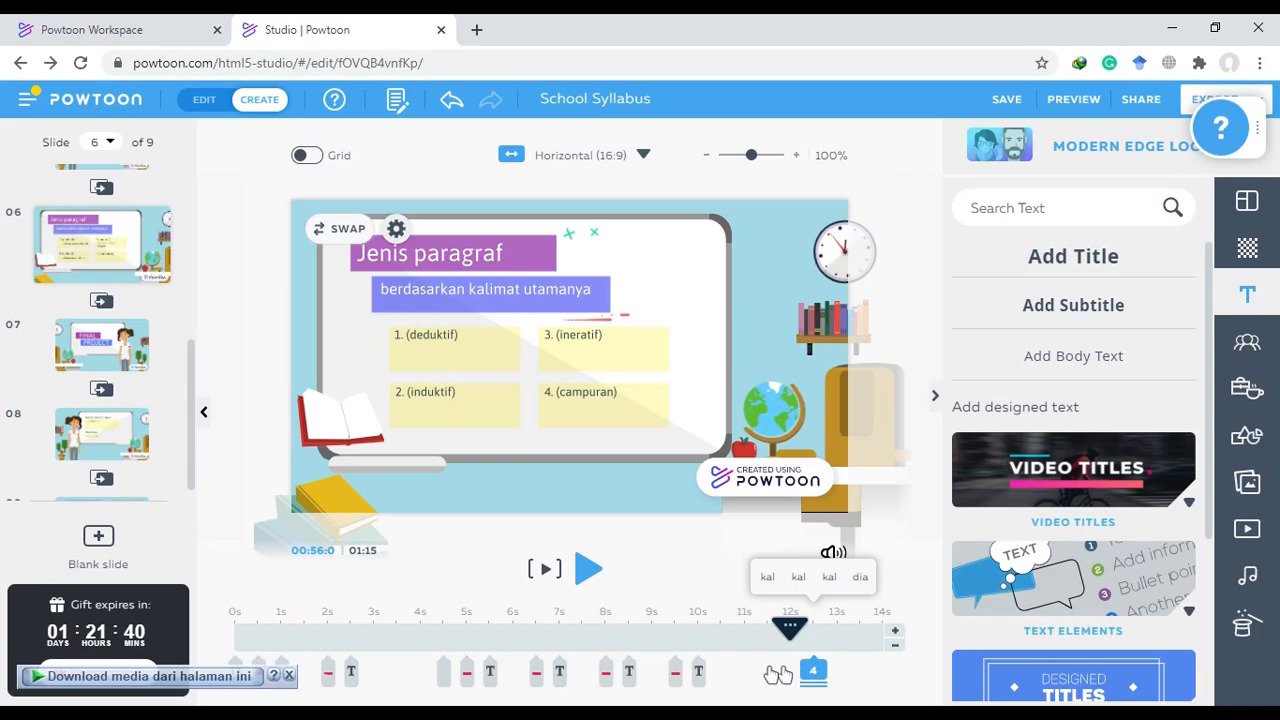
pyautogui.click(814, 670)
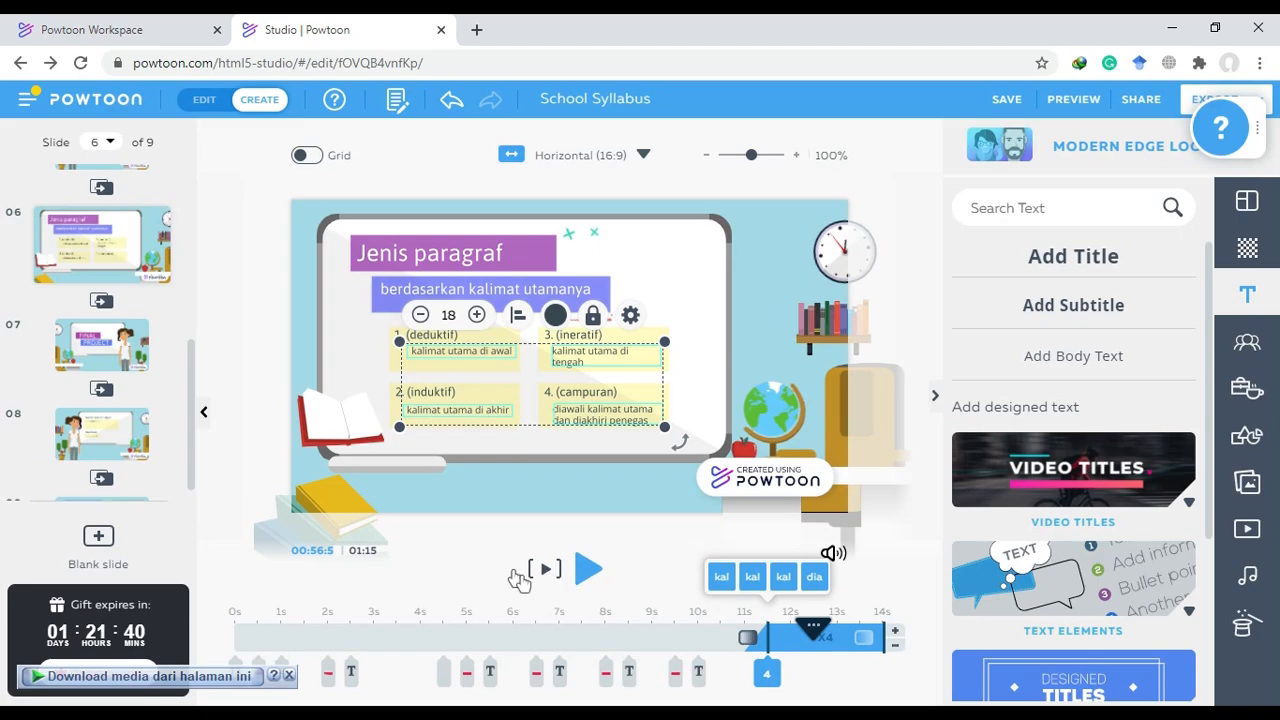
pyautogui.click(806, 626)
pyautogui.moveTo(731, 617); pyautogui.dragTo(858, 621)
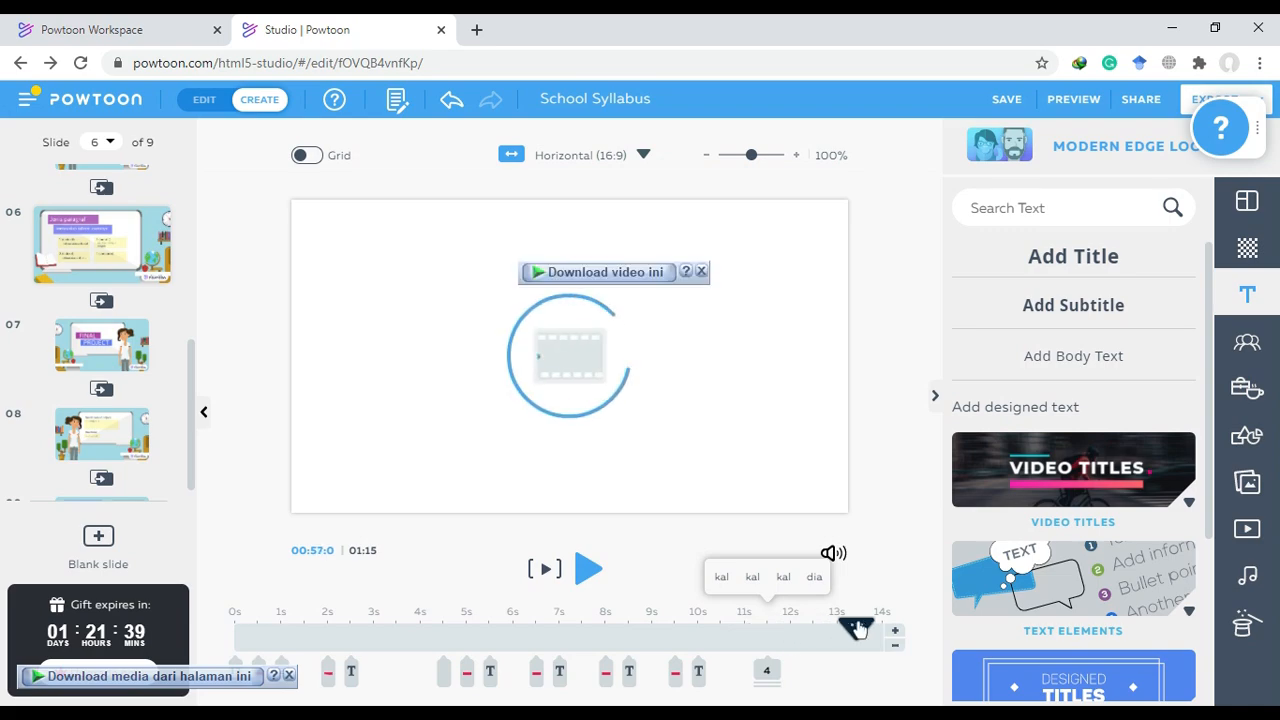
pyautogui.click(547, 570)
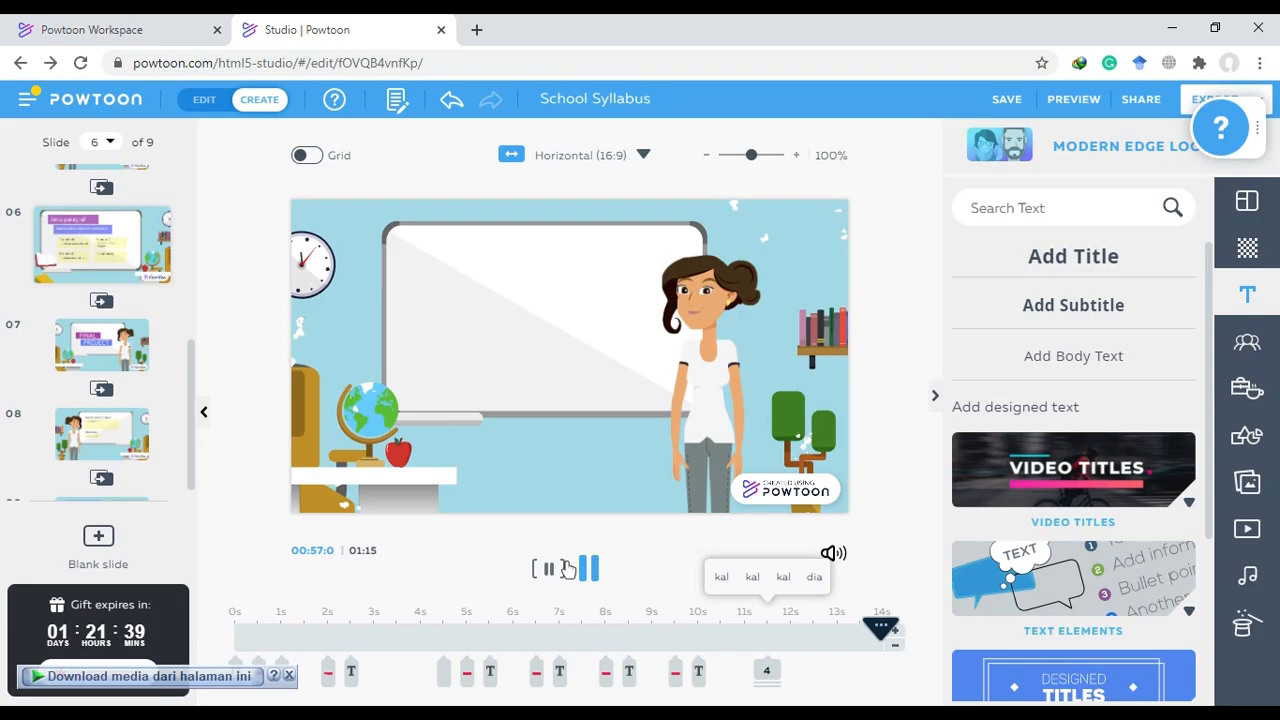
# Open slide 7 and replace the "FINAL" title text with "Yeeiii"
pyautogui.scroll(-1, 165, 375)
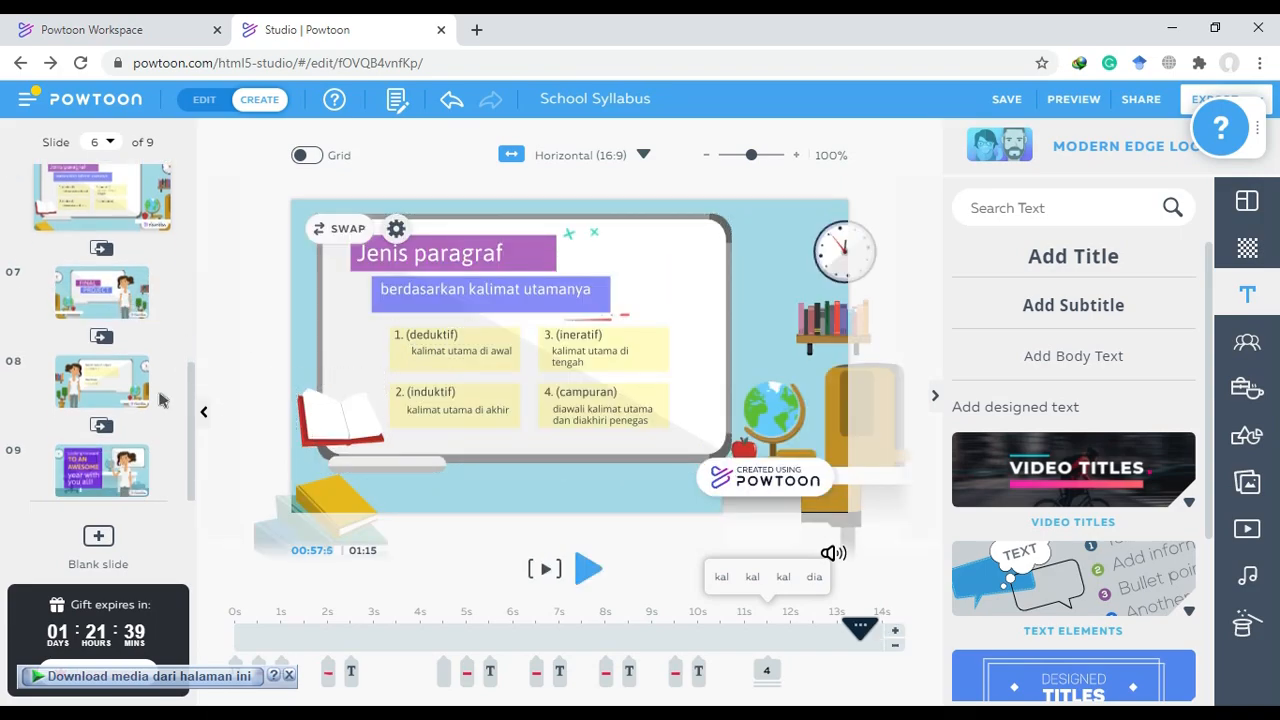
pyautogui.moveTo(67, 200)
pyautogui.moveTo(111, 300)
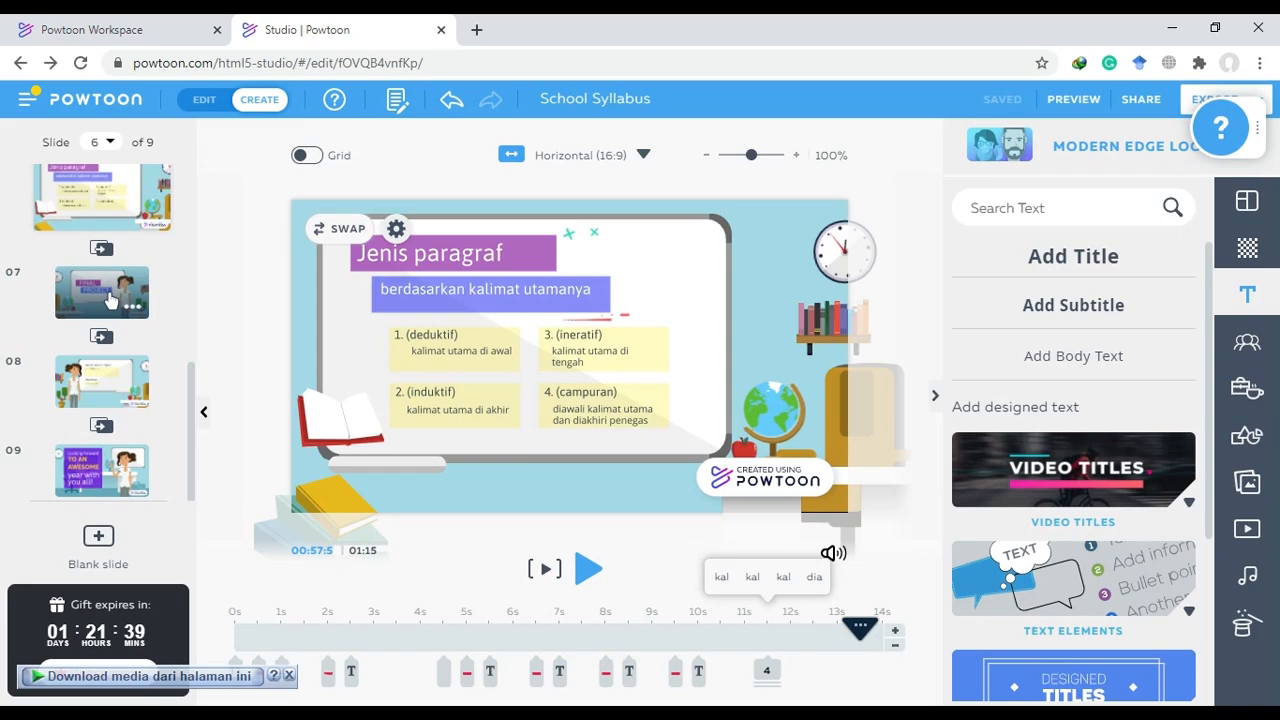
pyautogui.click(111, 300)
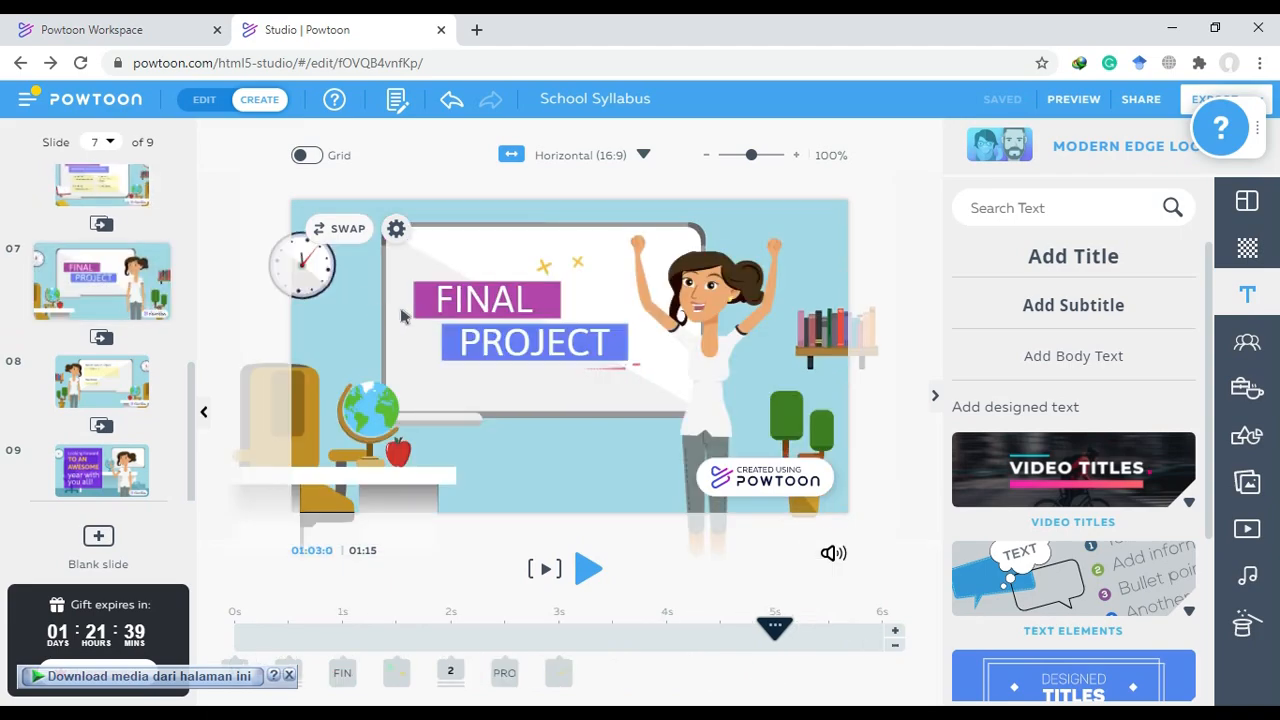
pyautogui.click(478, 294)
pyautogui.write('Yeeiii')
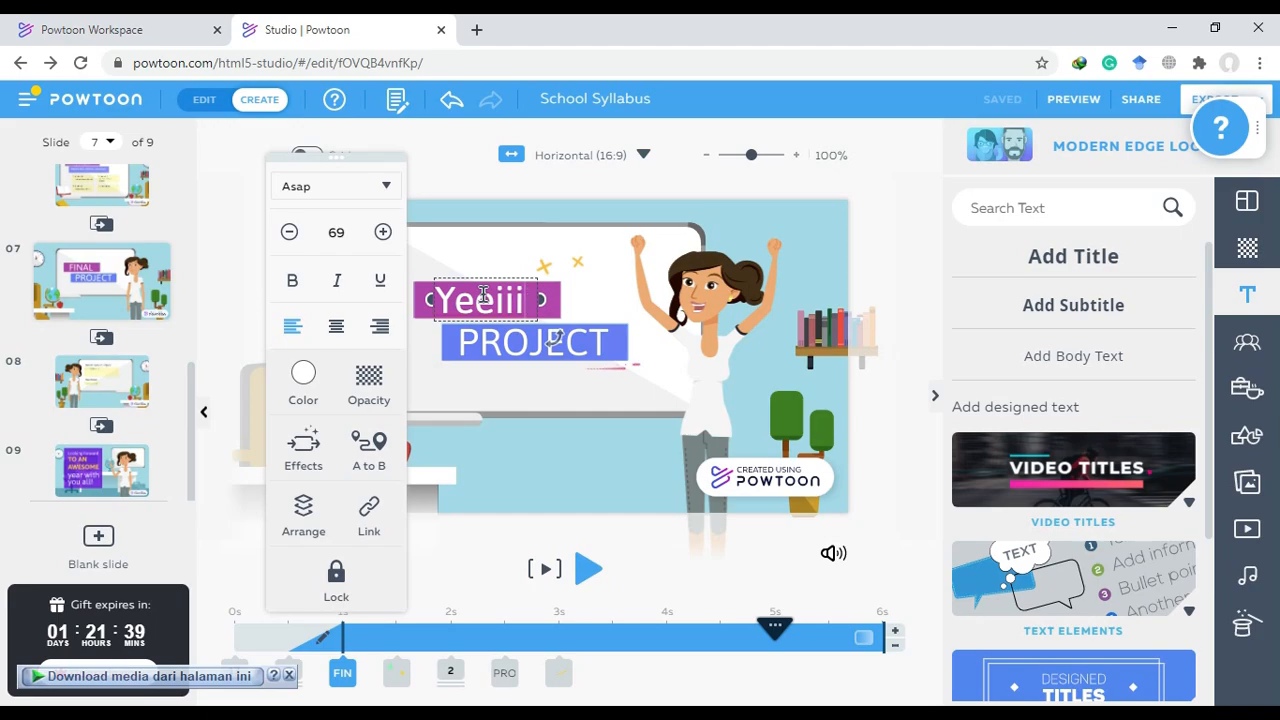
# Replace the "PROJECT" text on slide 7 with "Akhirnya" and "saya paham" on a new line
pyautogui.click(502, 347)
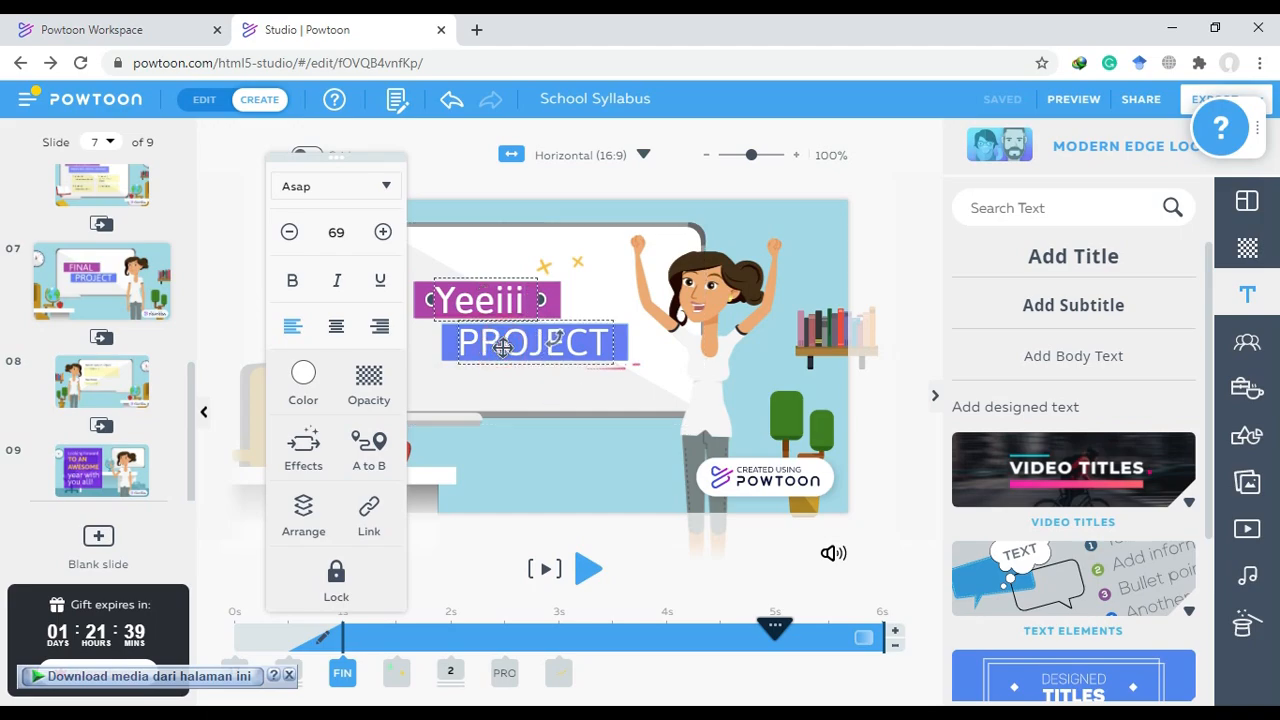
pyautogui.click(502, 347)
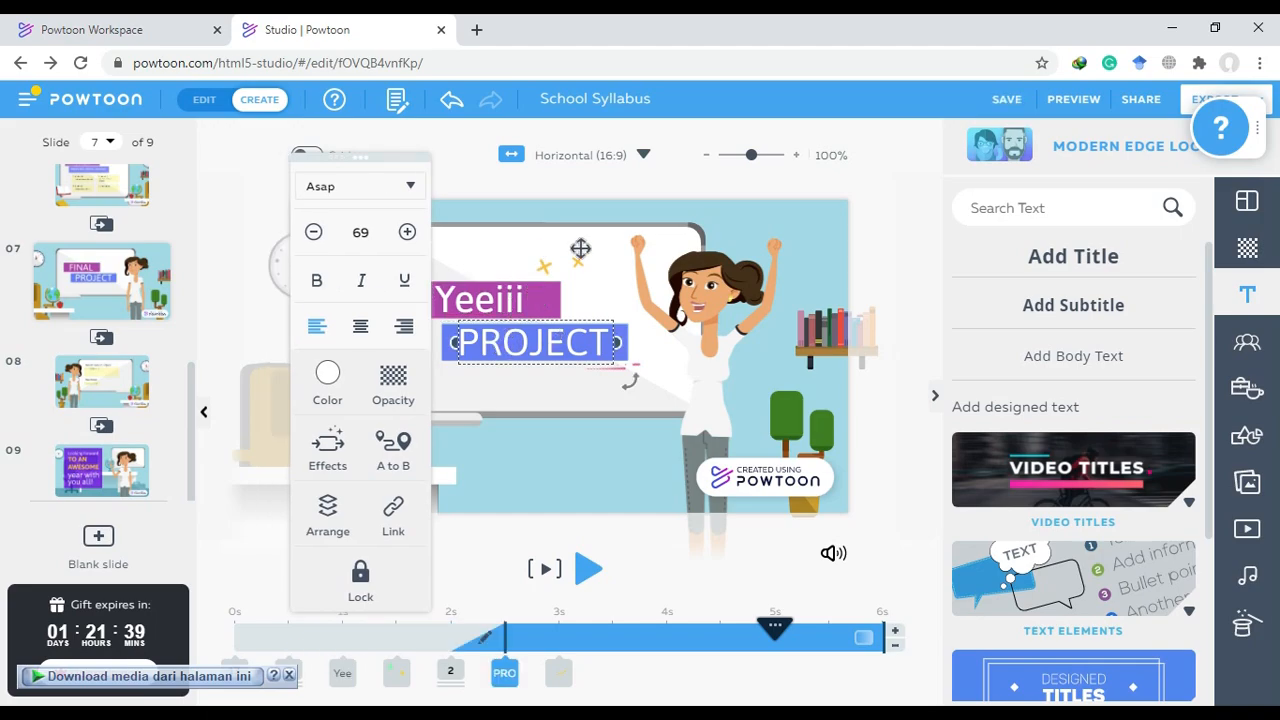
pyautogui.doubleClick(532, 345)
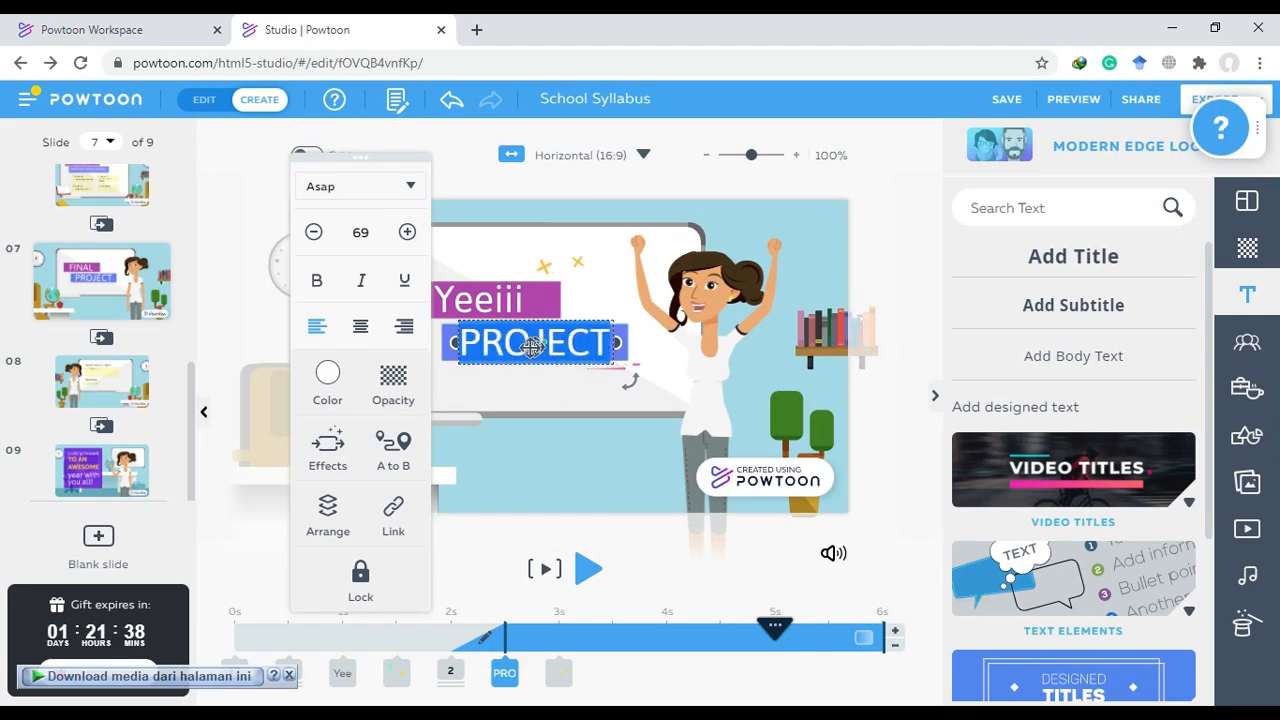
pyautogui.press('BackSpace')
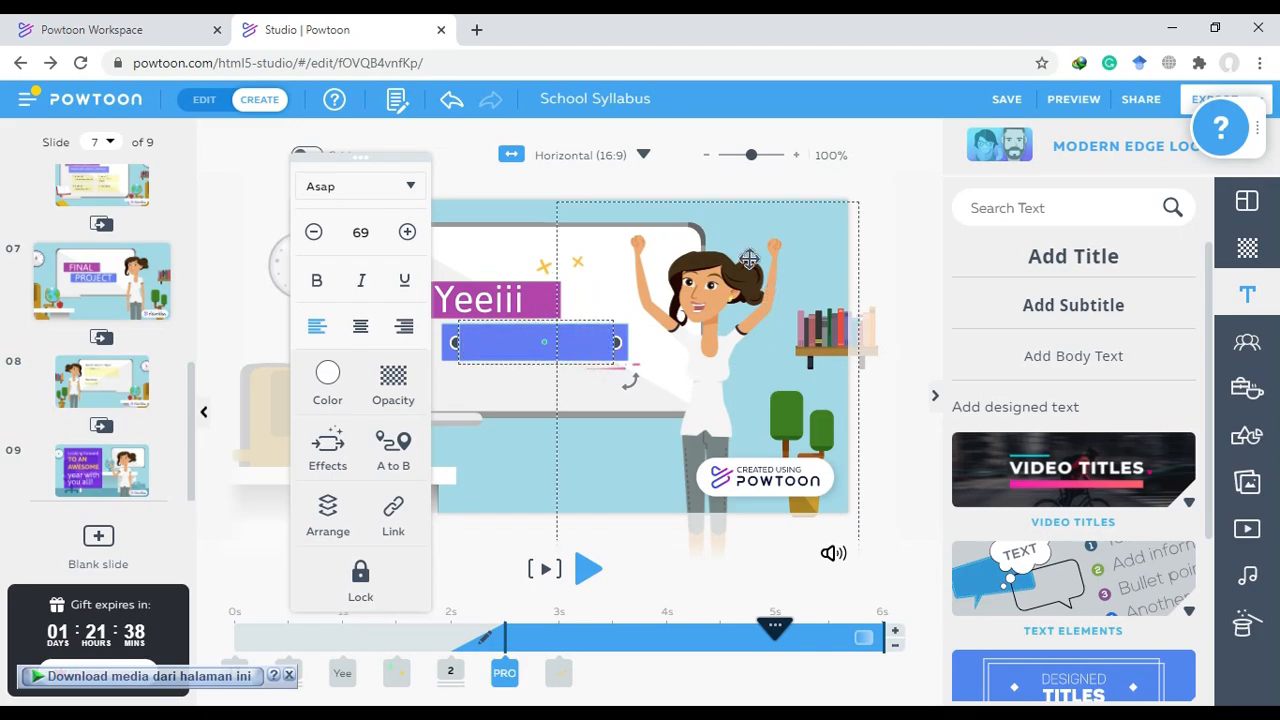
pyautogui.write('Akhirnya')
pyautogui.press('Return')
pyautogui.write('saya p')
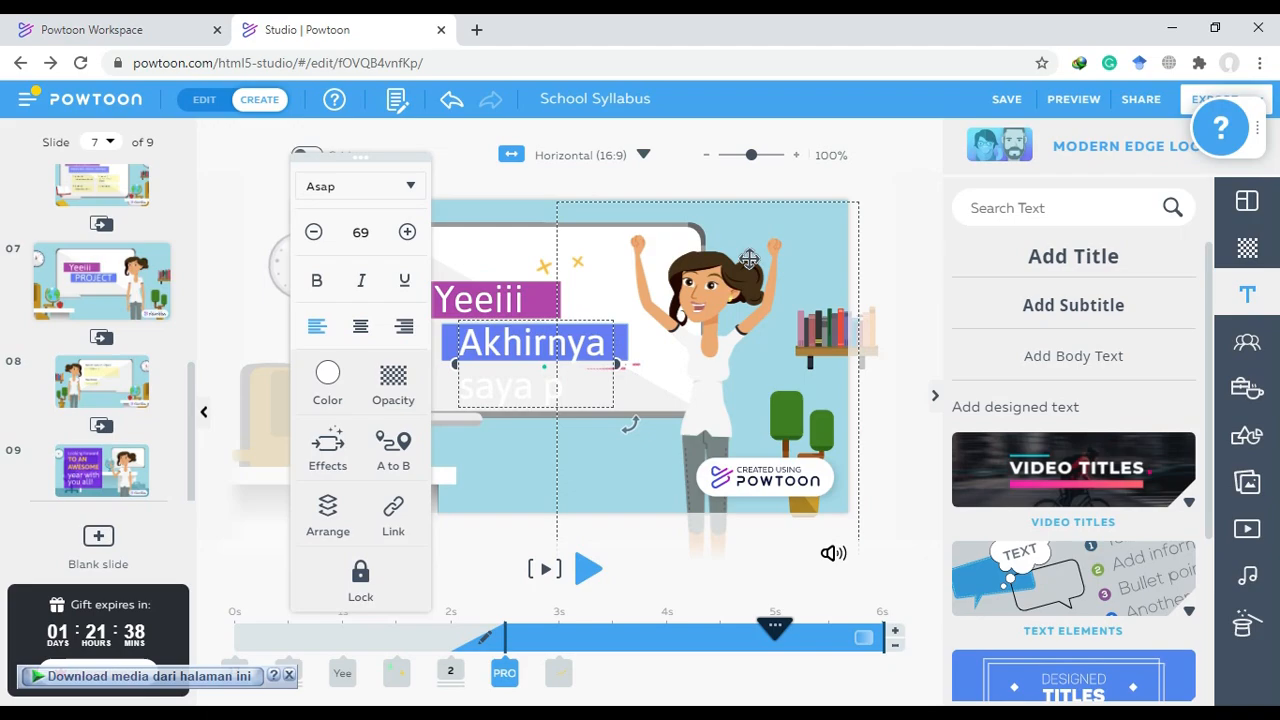
pyautogui.write('aham')
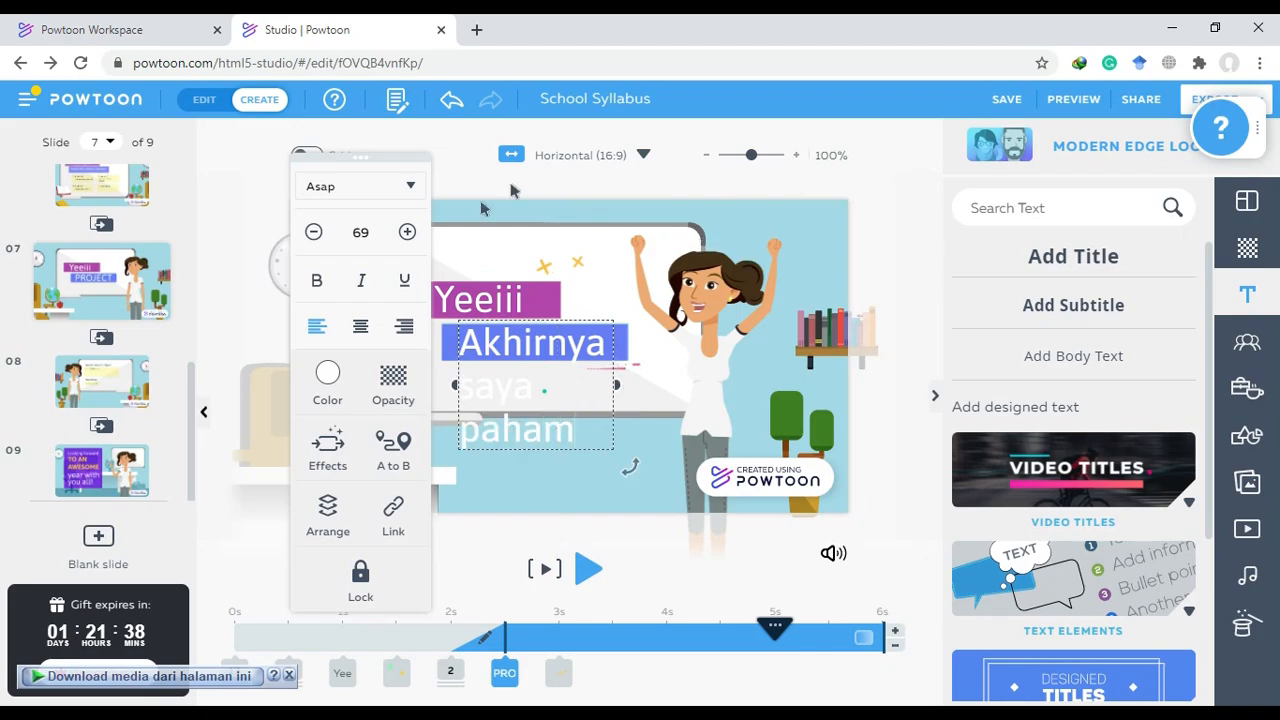
# Set the font size of the "Akhirnya saya paham" text on slide 7 to 28
pyautogui.click(355, 235)
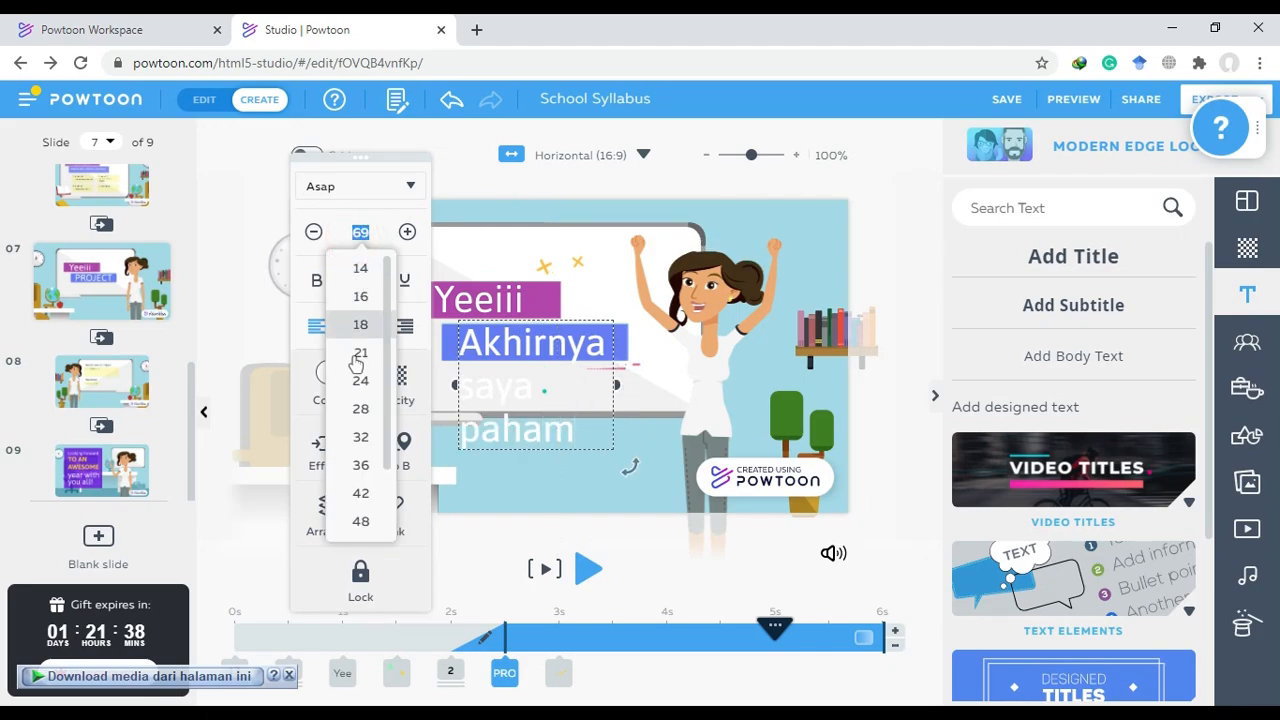
pyautogui.click(360, 493)
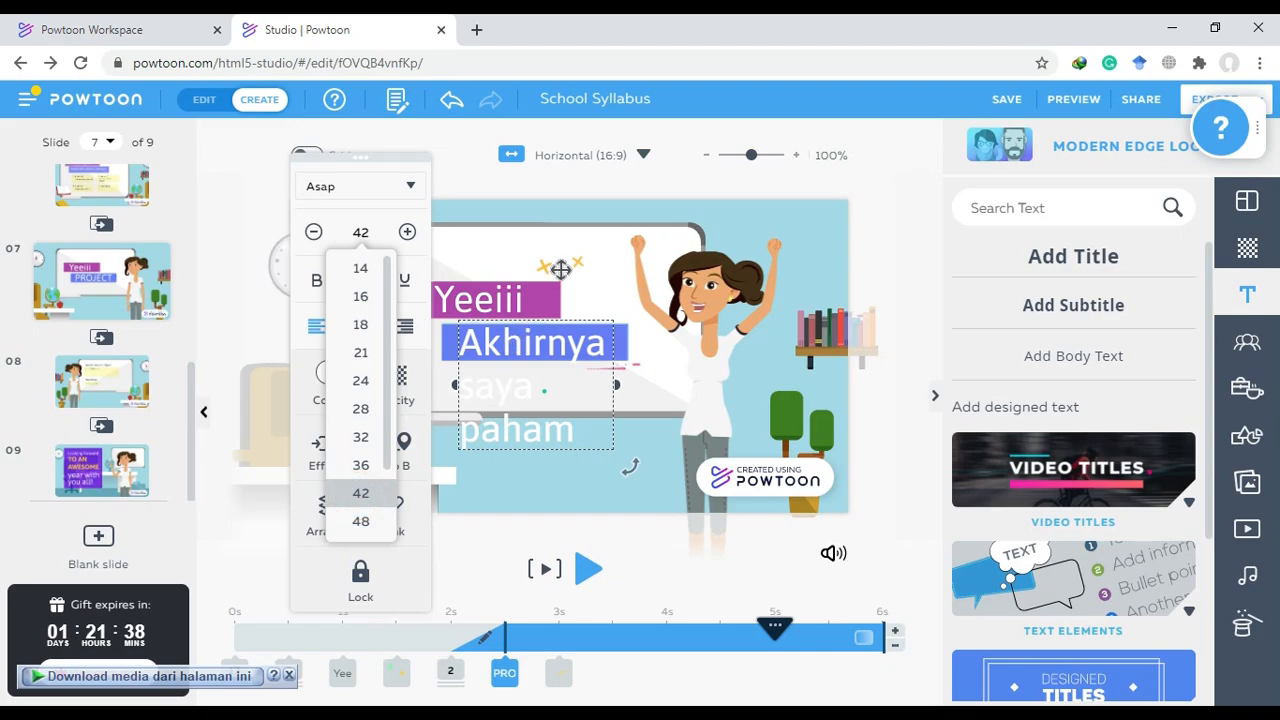
pyautogui.click(357, 234)
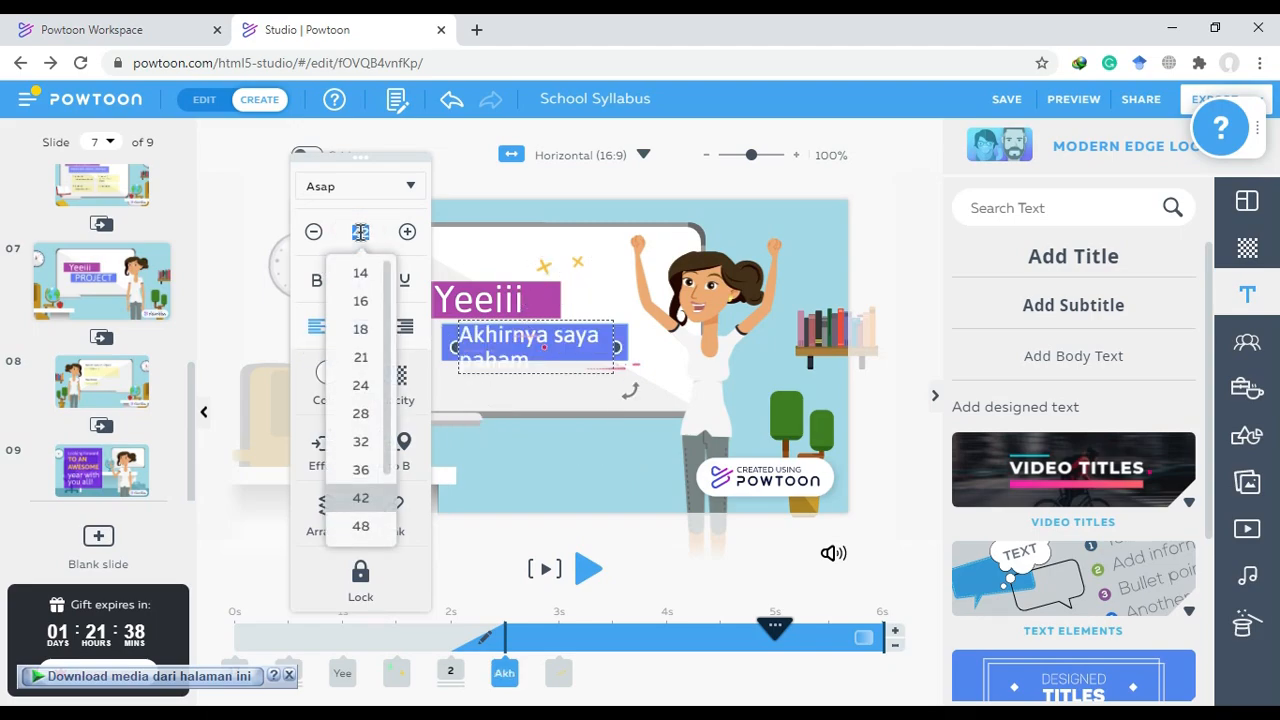
pyautogui.click(352, 443)
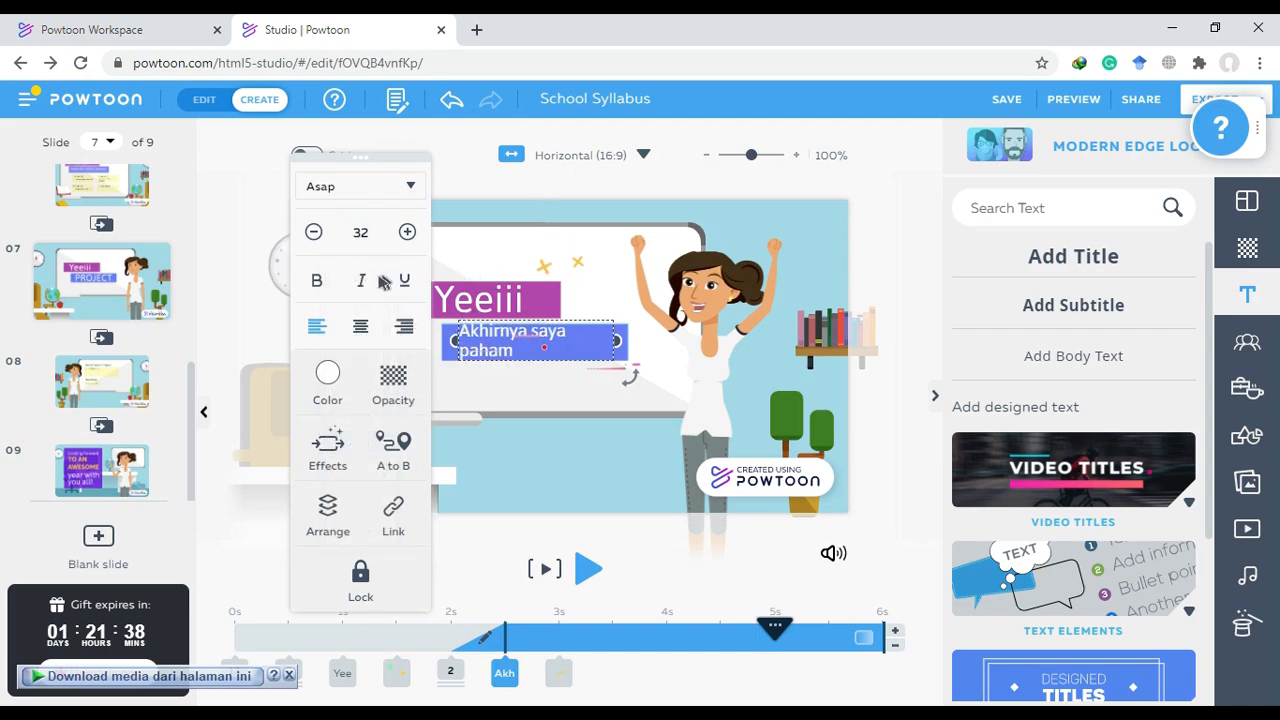
pyautogui.click(362, 232)
pyautogui.click(368, 234)
pyautogui.click(360, 413)
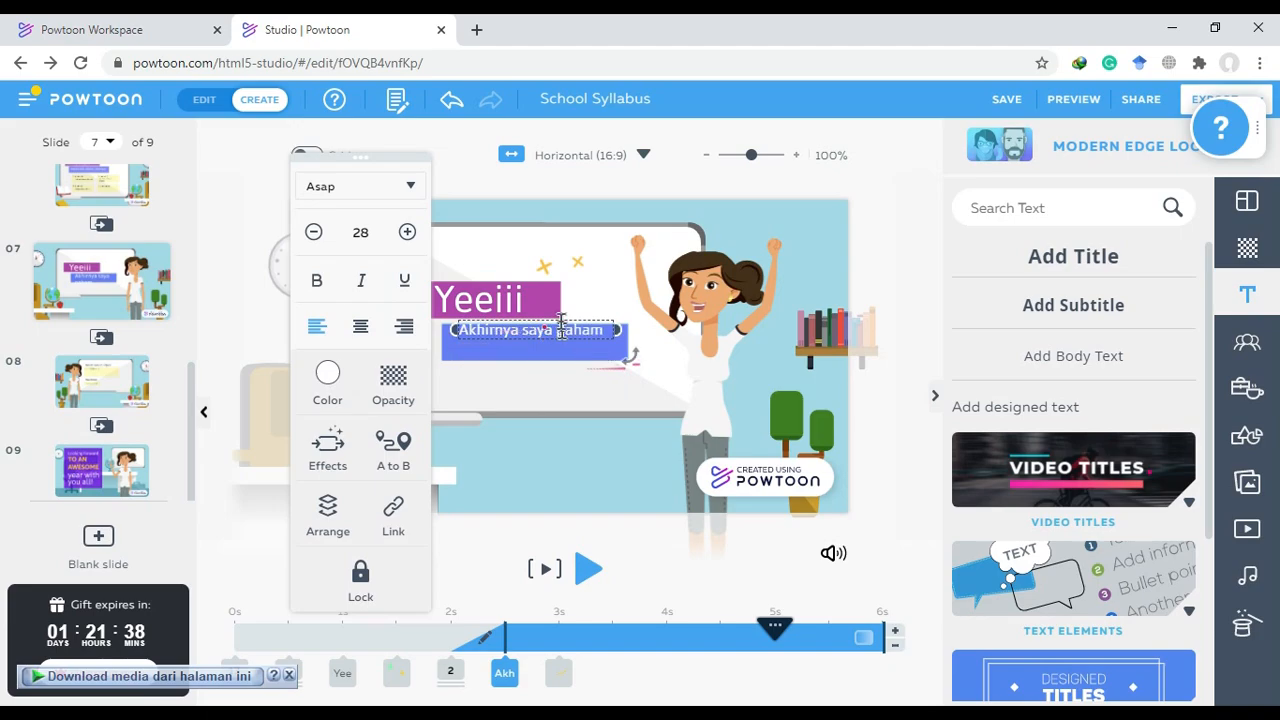
# Shift the "Akhirnya saya paham" text slightly down within its blue banner and preview slide 7
pyautogui.moveTo(556, 339)
pyautogui.mouseDown()
pyautogui.moveTo(543, 346)
pyautogui.moveTo(557, 349)
pyautogui.mouseUp()
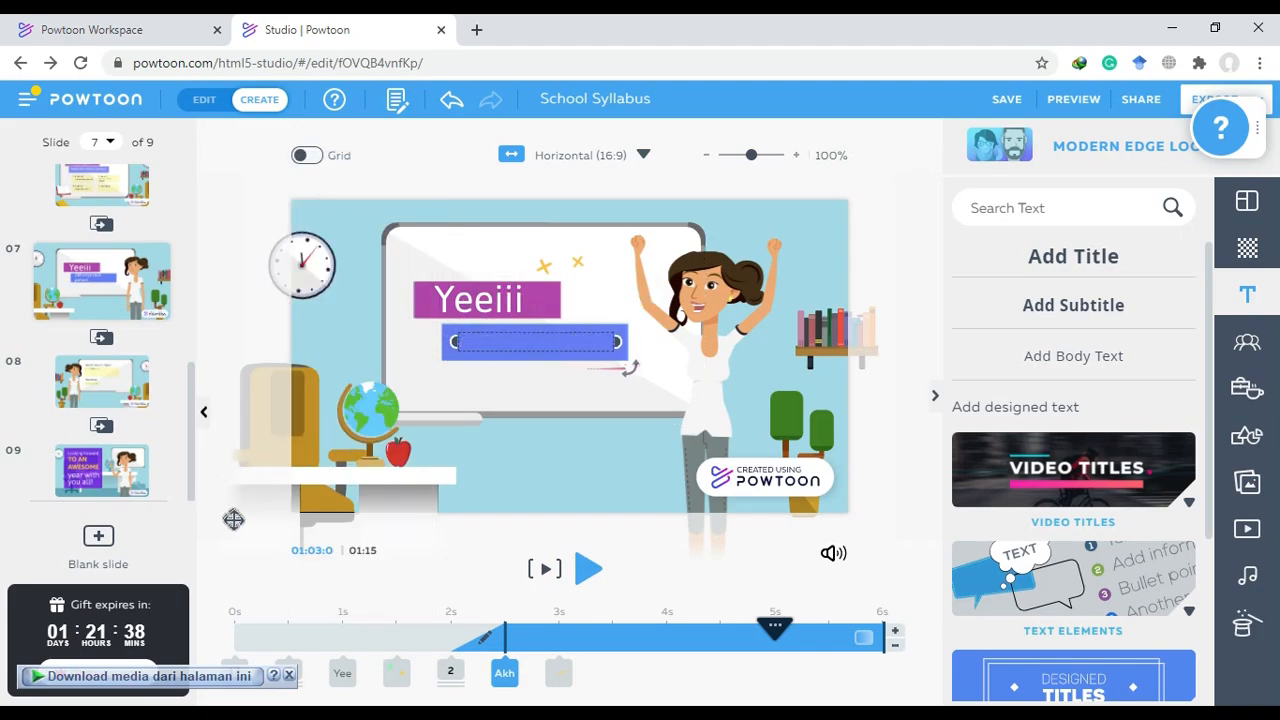
pyautogui.click(544, 573)
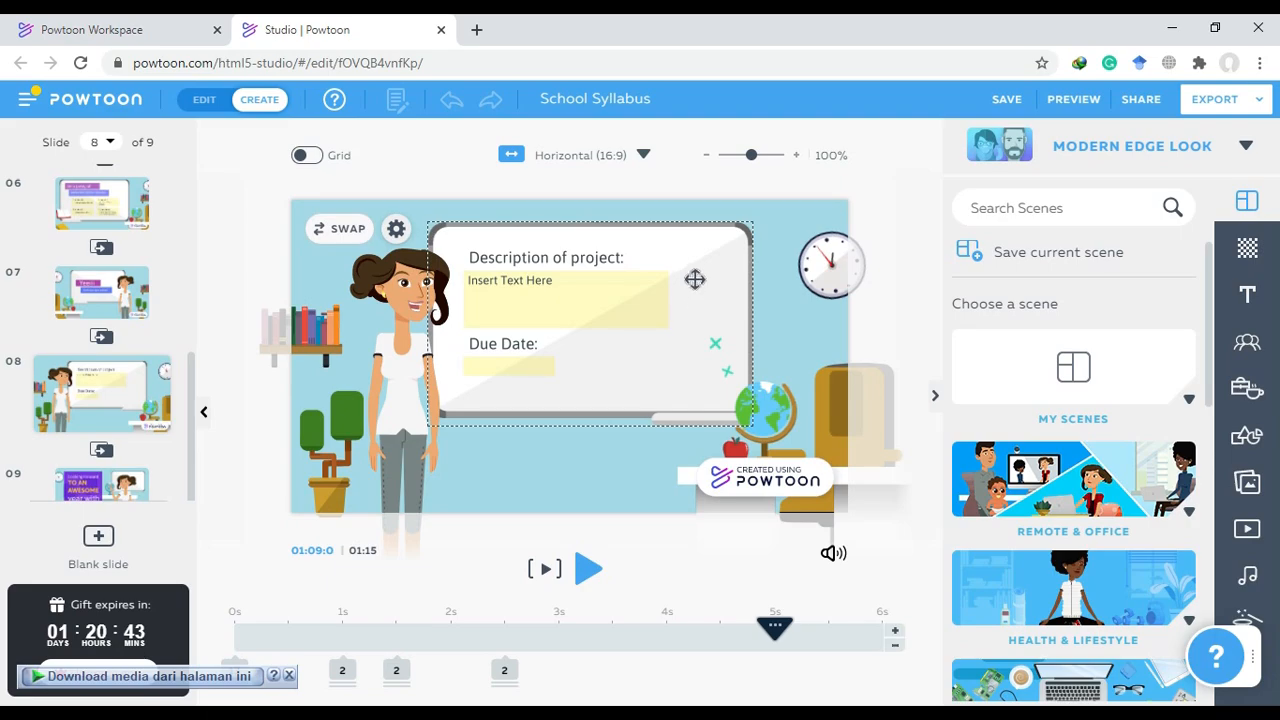
# Replace the "Description of project:" heading on slide 8 with "Selain itu?"
pyautogui.click(606, 257)
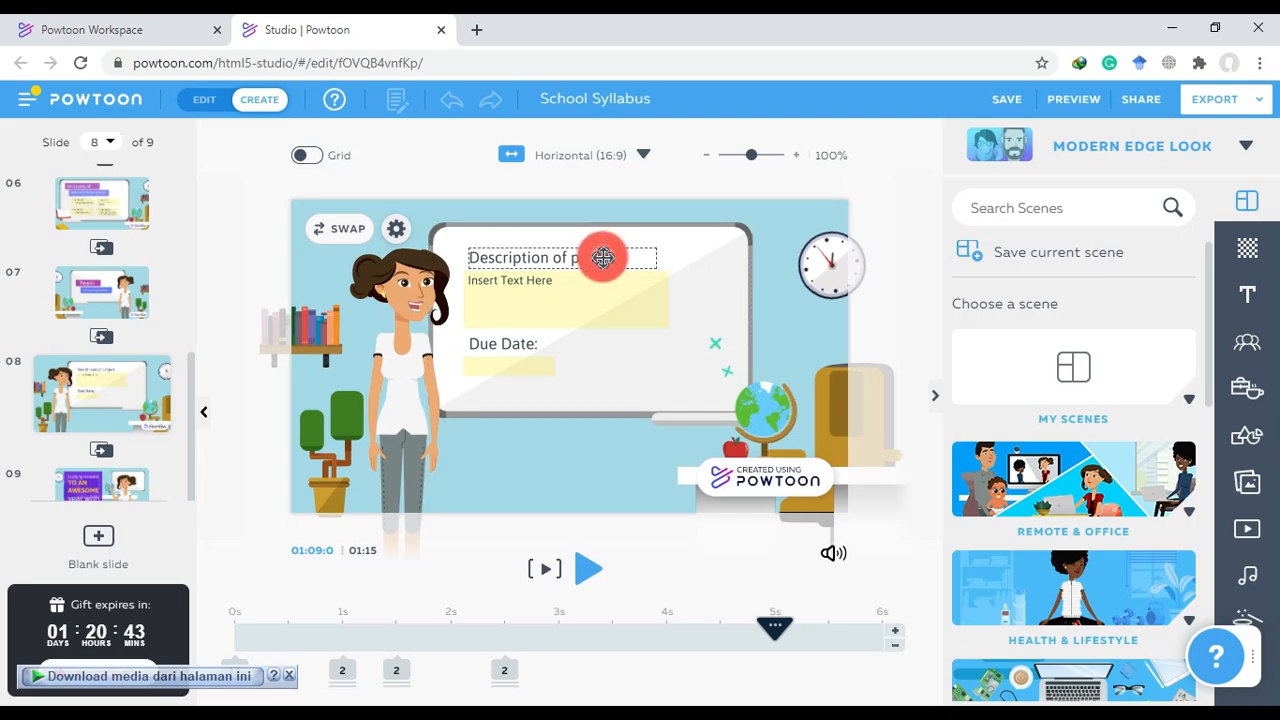
pyautogui.doubleClick(648, 257)
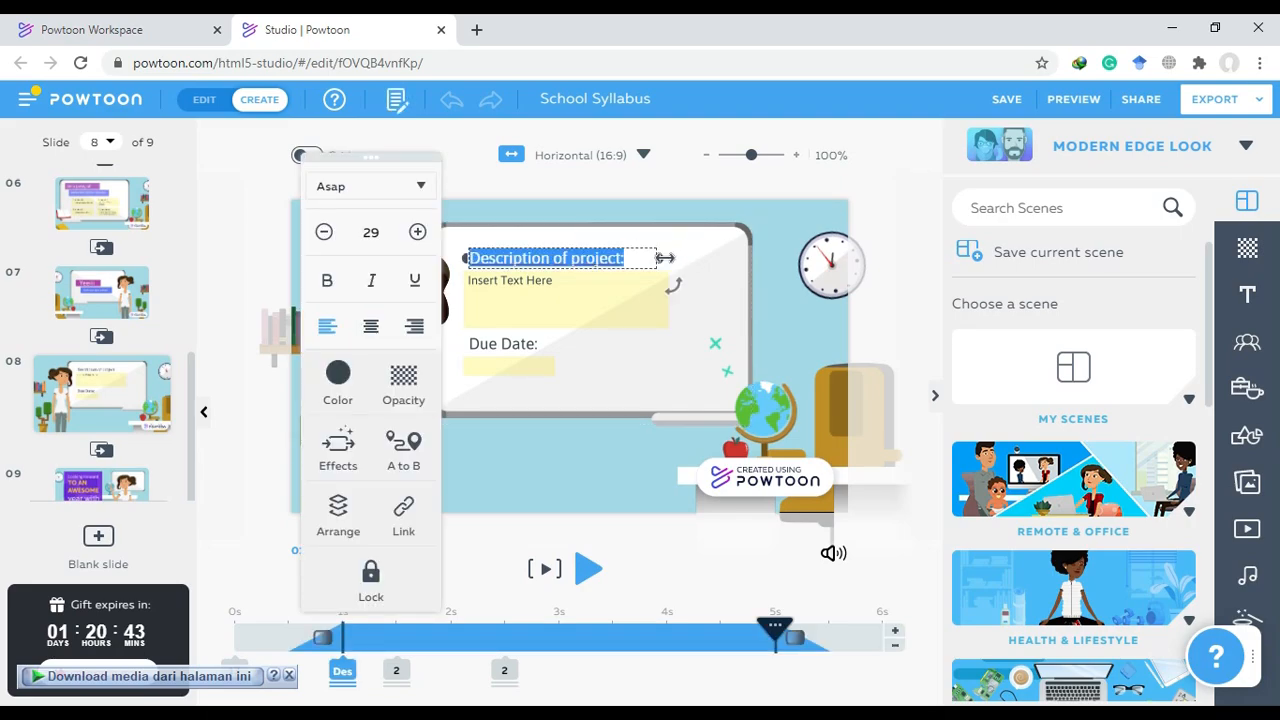
pyautogui.click(597, 297)
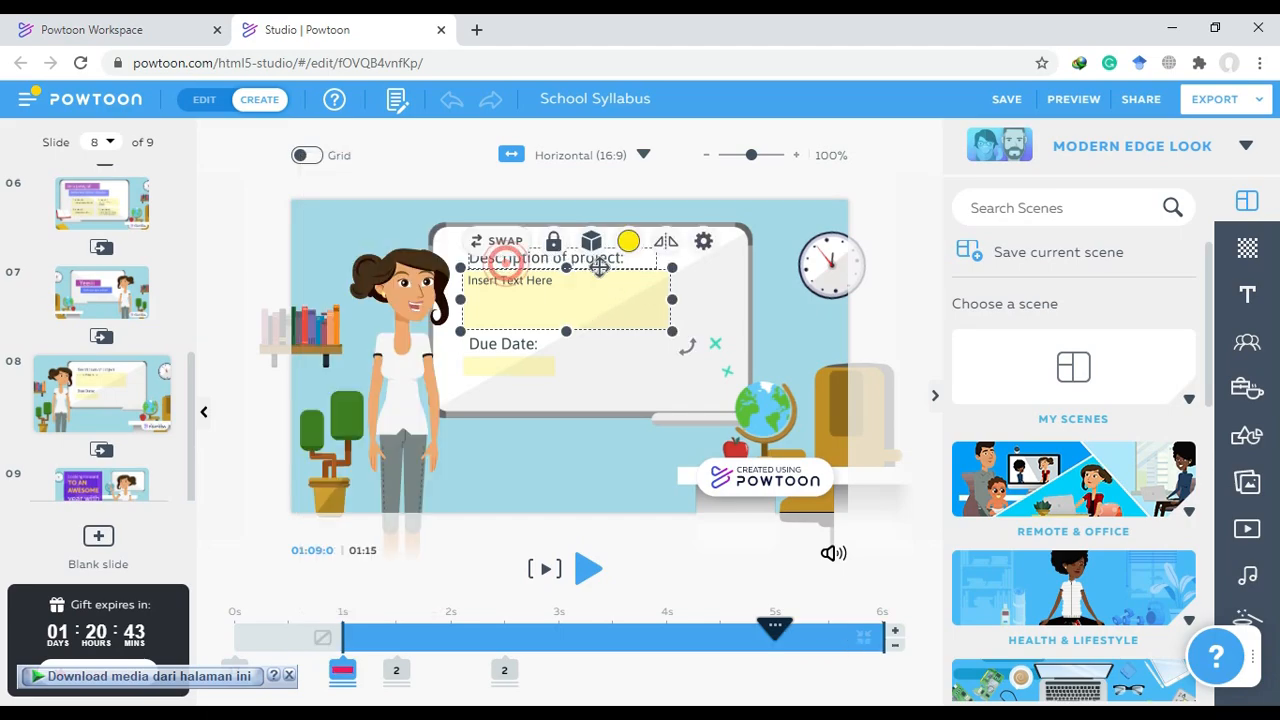
pyautogui.click(635, 258)
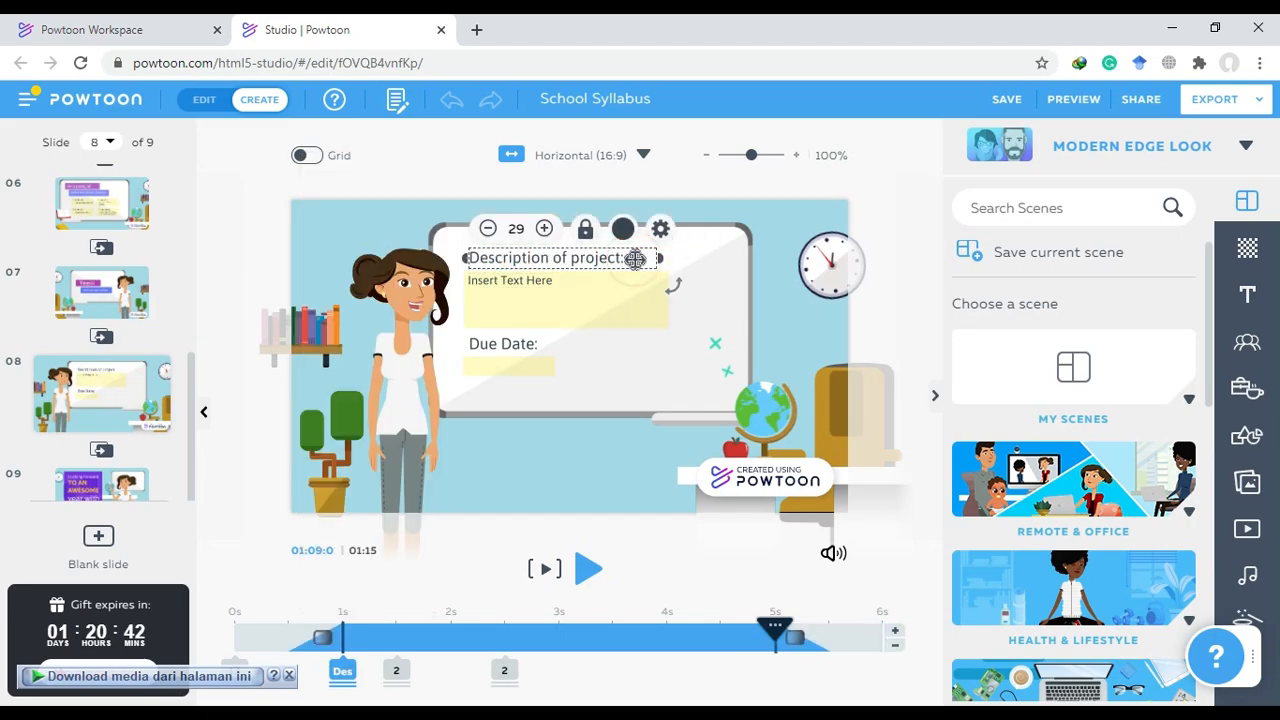
pyautogui.doubleClick(635, 258)
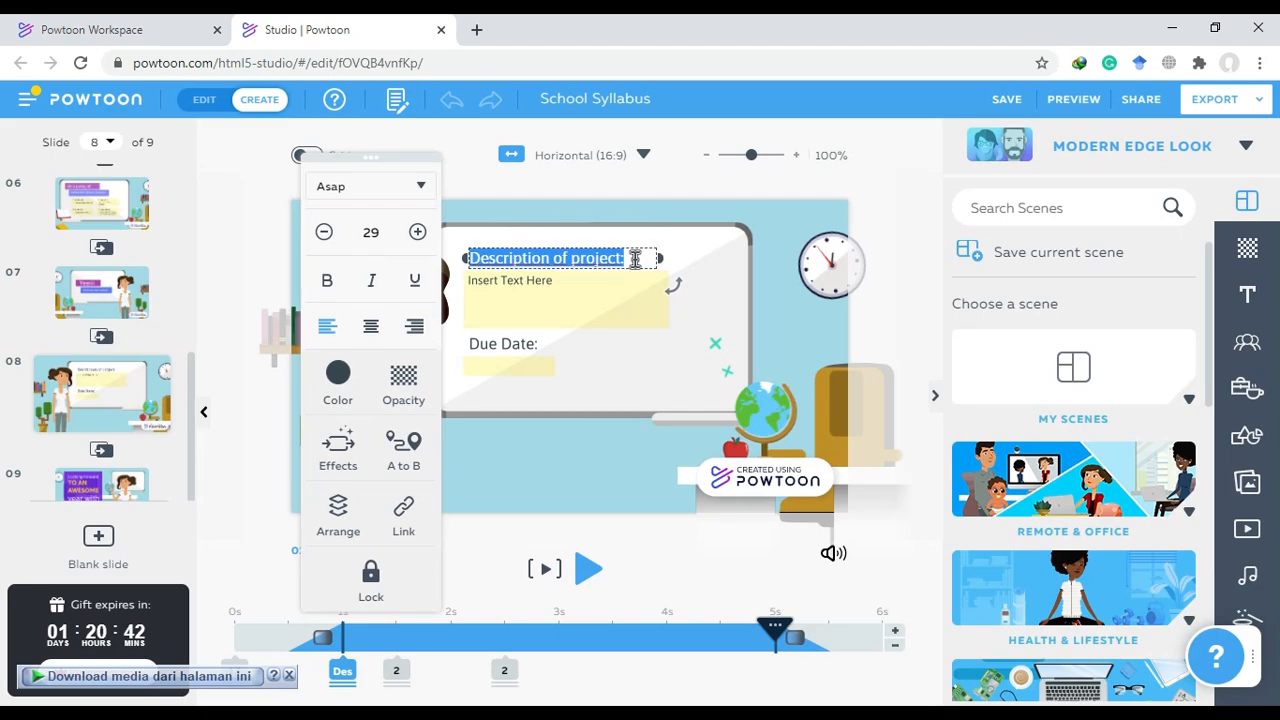
pyautogui.press('BackSpace')
pyautogui.write('Selain i')
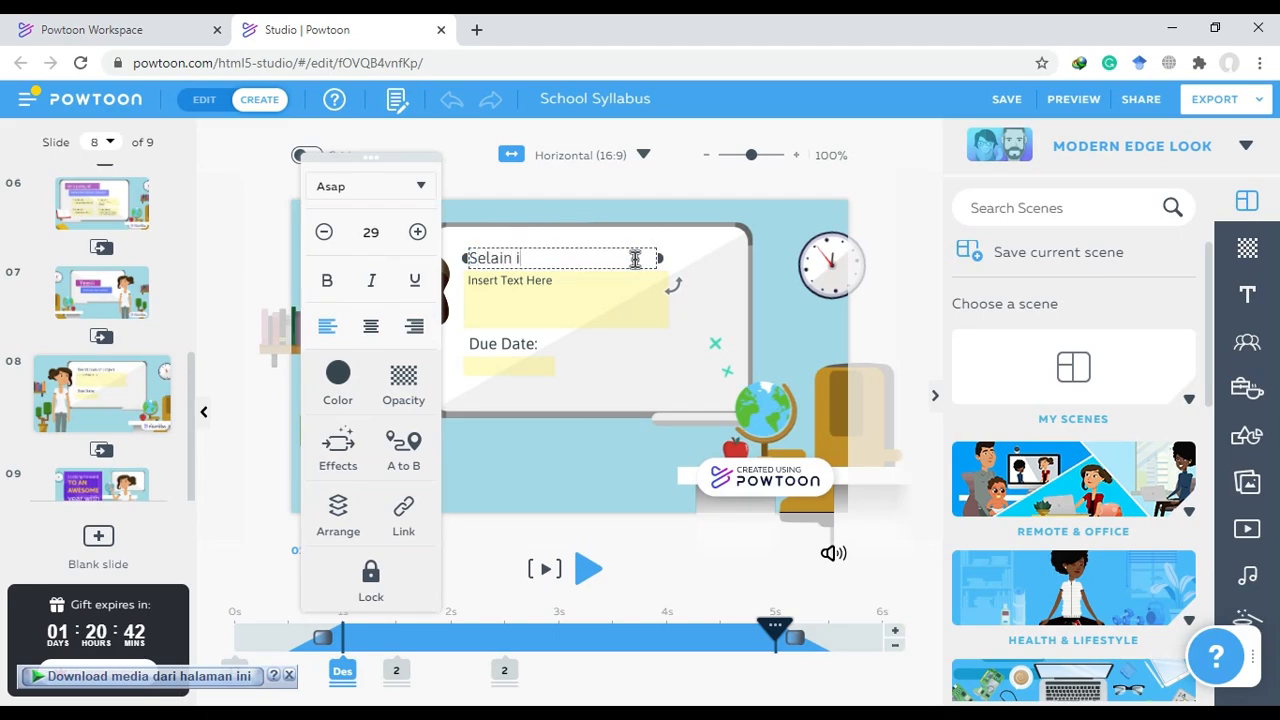
pyautogui.write('tu?')
pyautogui.click(588, 298)
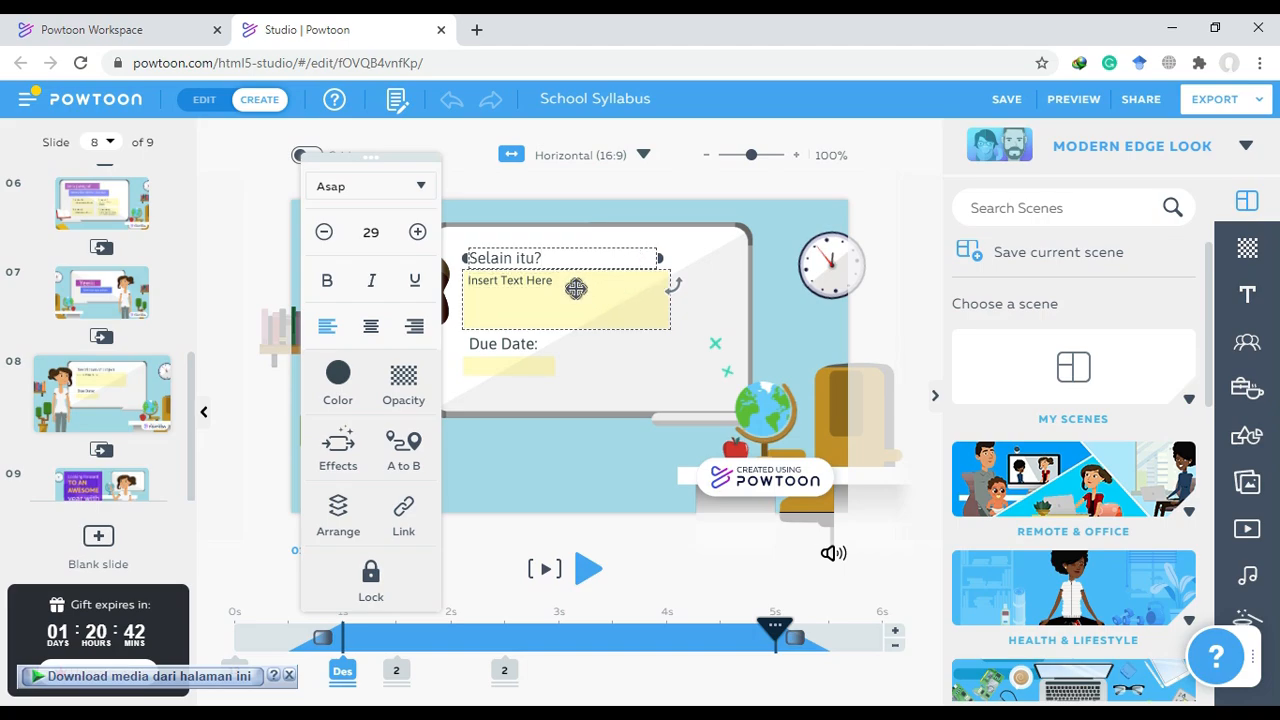
# Delete the small yellow box under "Due Date:" on slide 8 and remove the "Due Date:" text
pyautogui.click(575, 288)
pyautogui.click(526, 366)
pyautogui.click(547, 369)
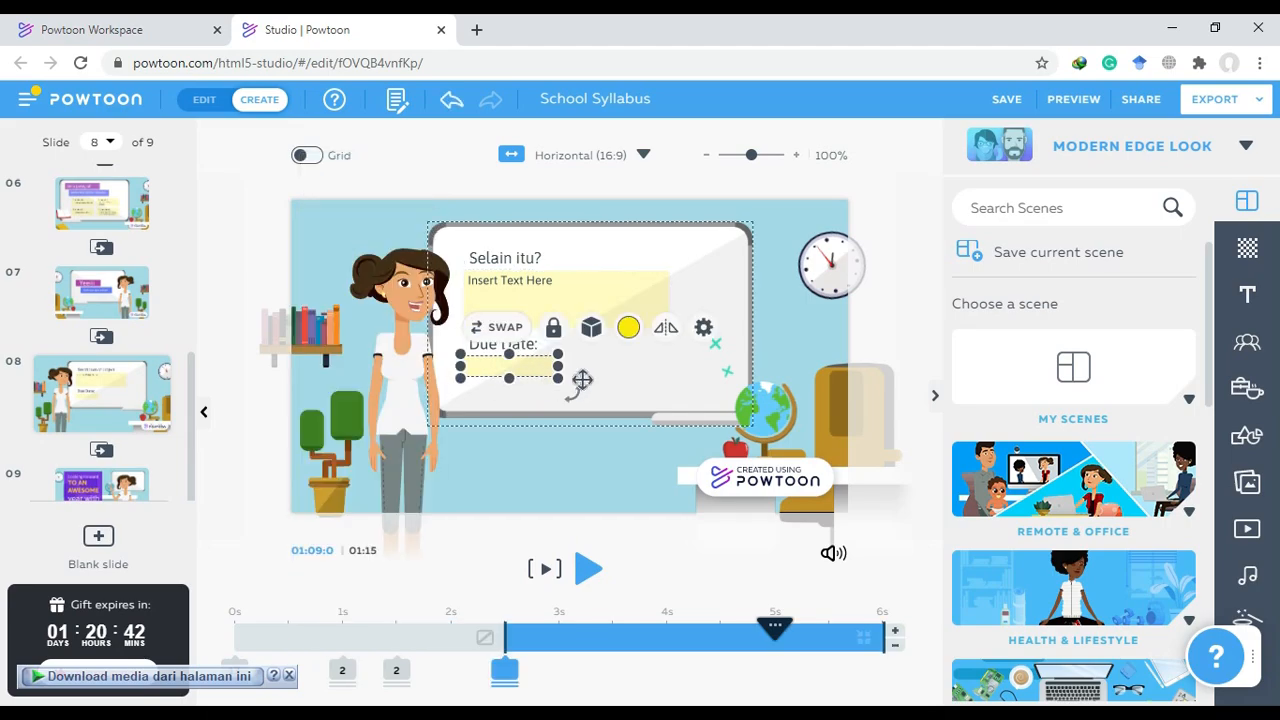
pyautogui.press('Delete')
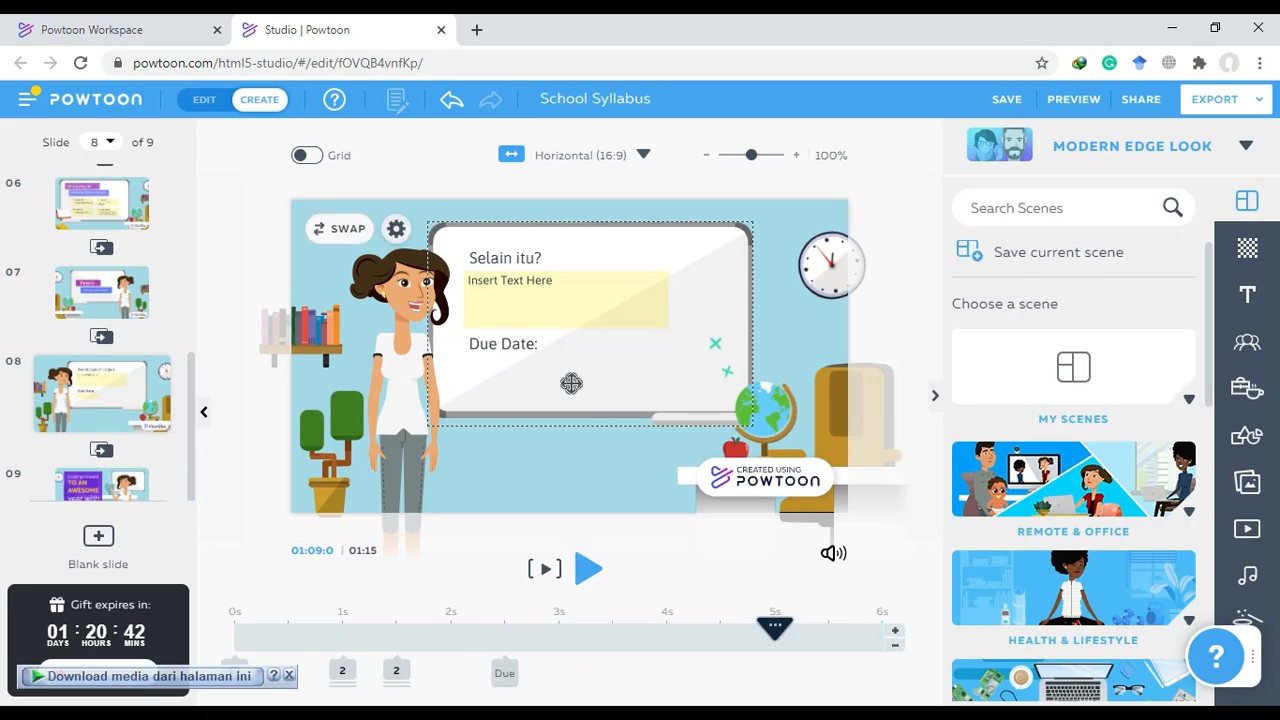
pyautogui.click(527, 345)
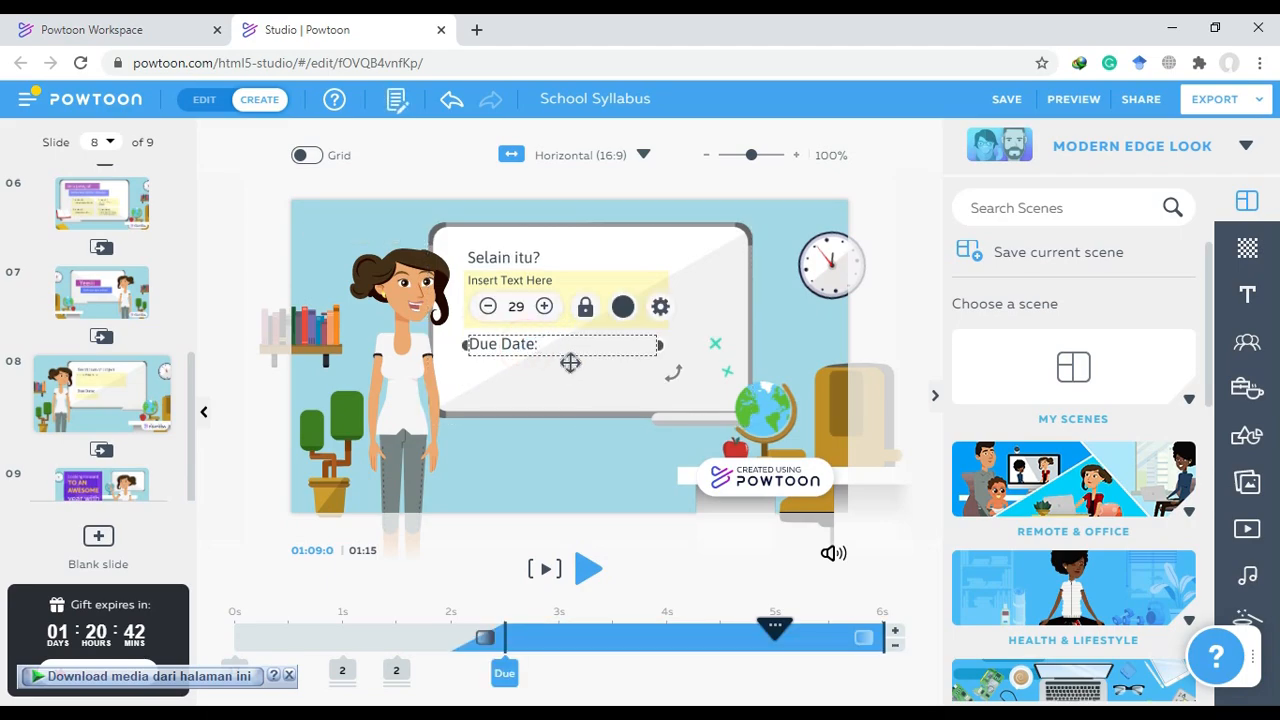
pyautogui.click(570, 353)
pyautogui.hotkey('ctrl', 'a')
pyautogui.press('BackSpace')
pyautogui.click(570, 358)
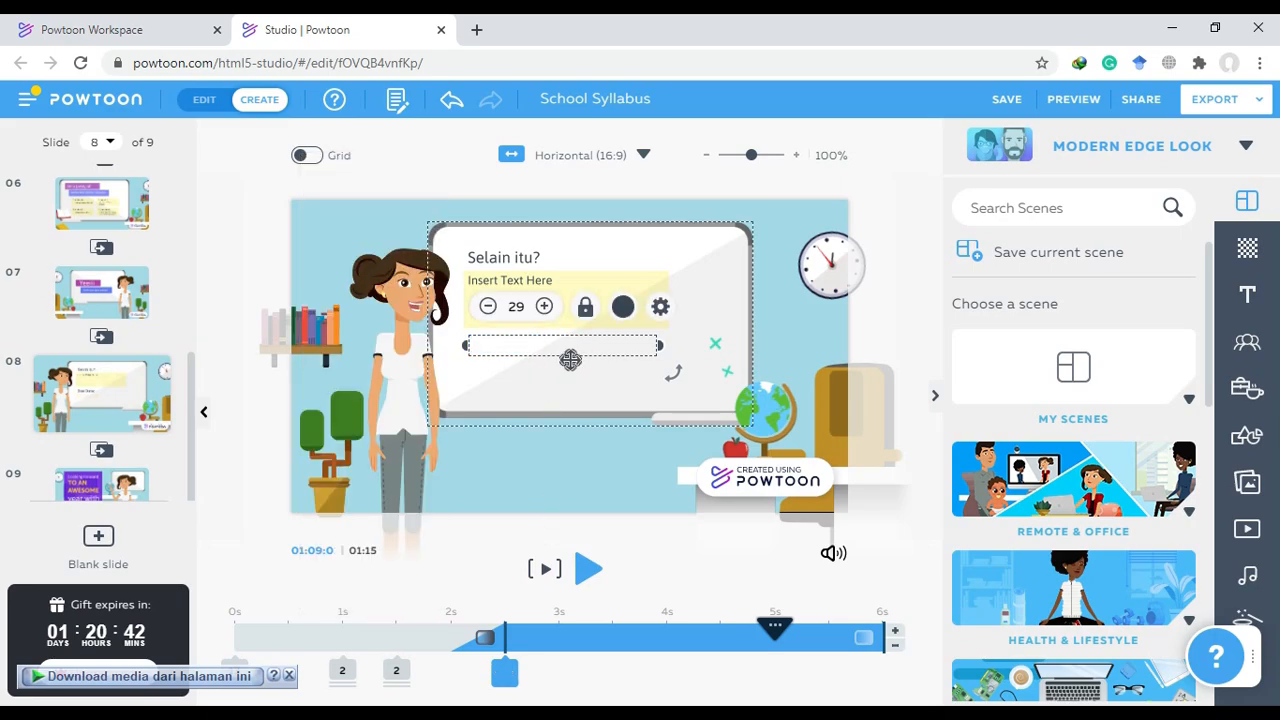
pyautogui.click(570, 358)
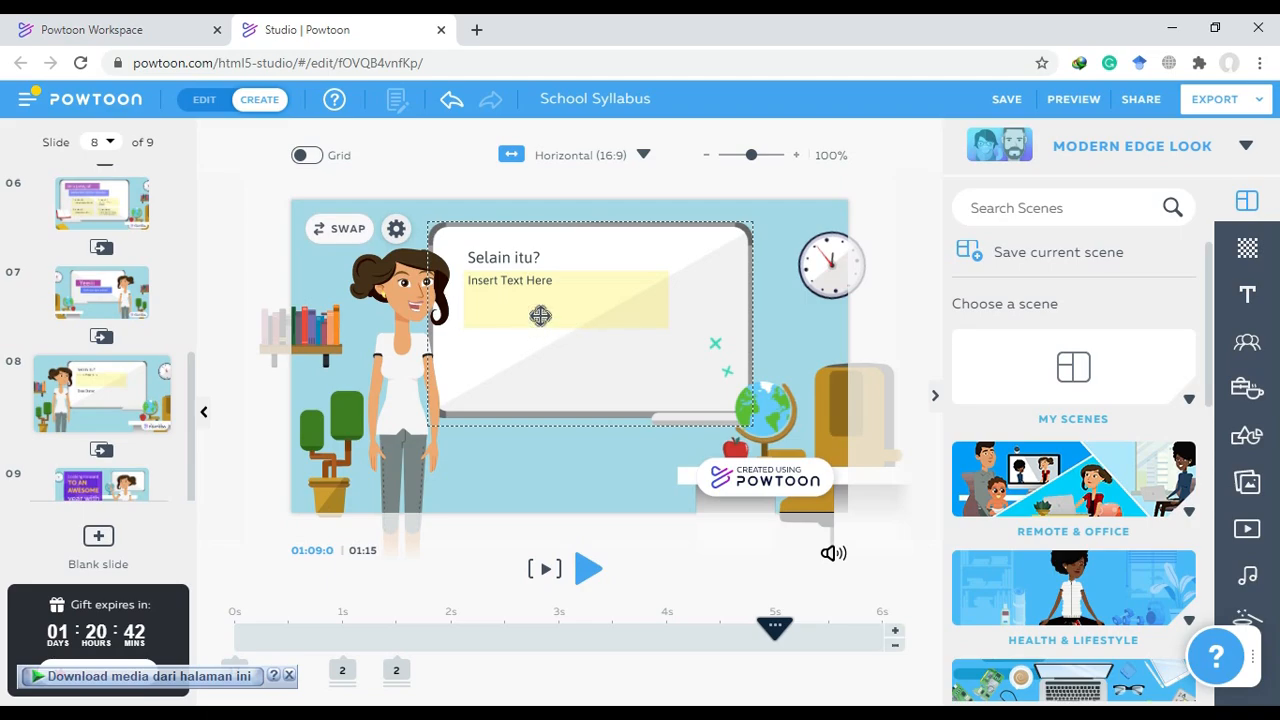
# Enlarge the remaining yellow box downward and to the right on the whiteboard, and widen the "Insert Text Here" text box to match
pyautogui.click(560, 309)
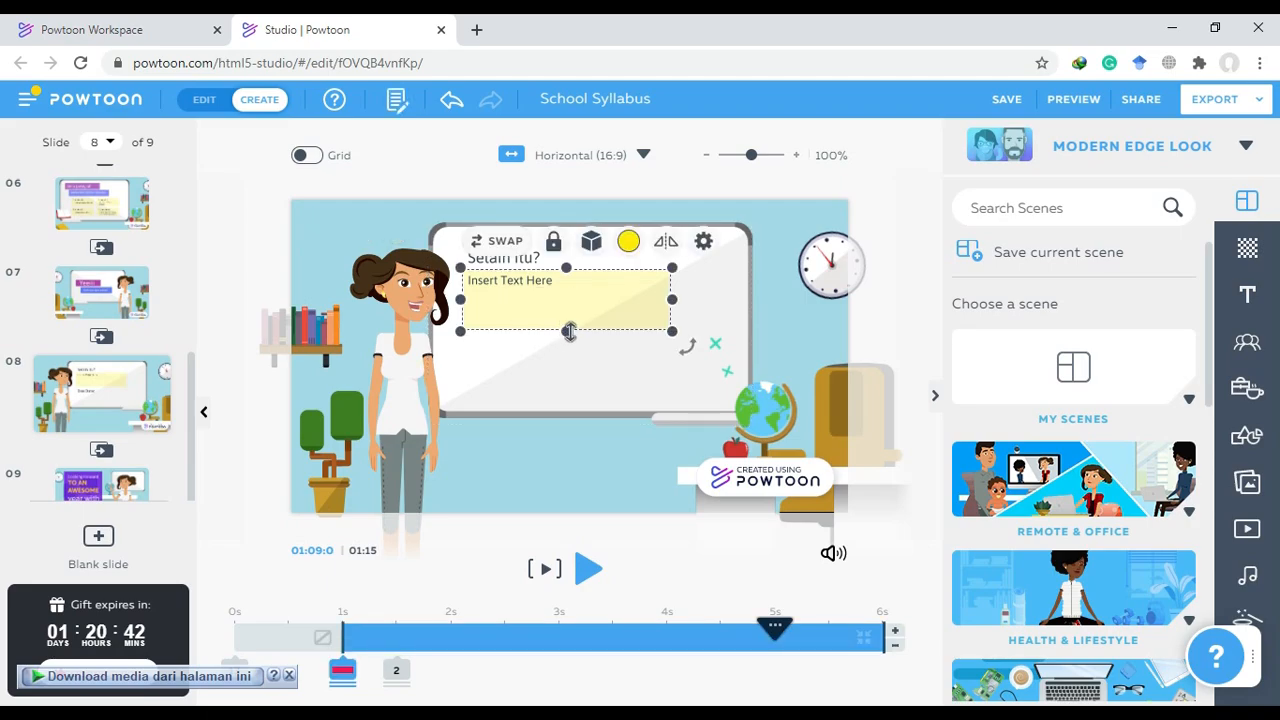
pyautogui.click(566, 333)
pyautogui.moveTo(566, 340); pyautogui.dragTo(565, 393)
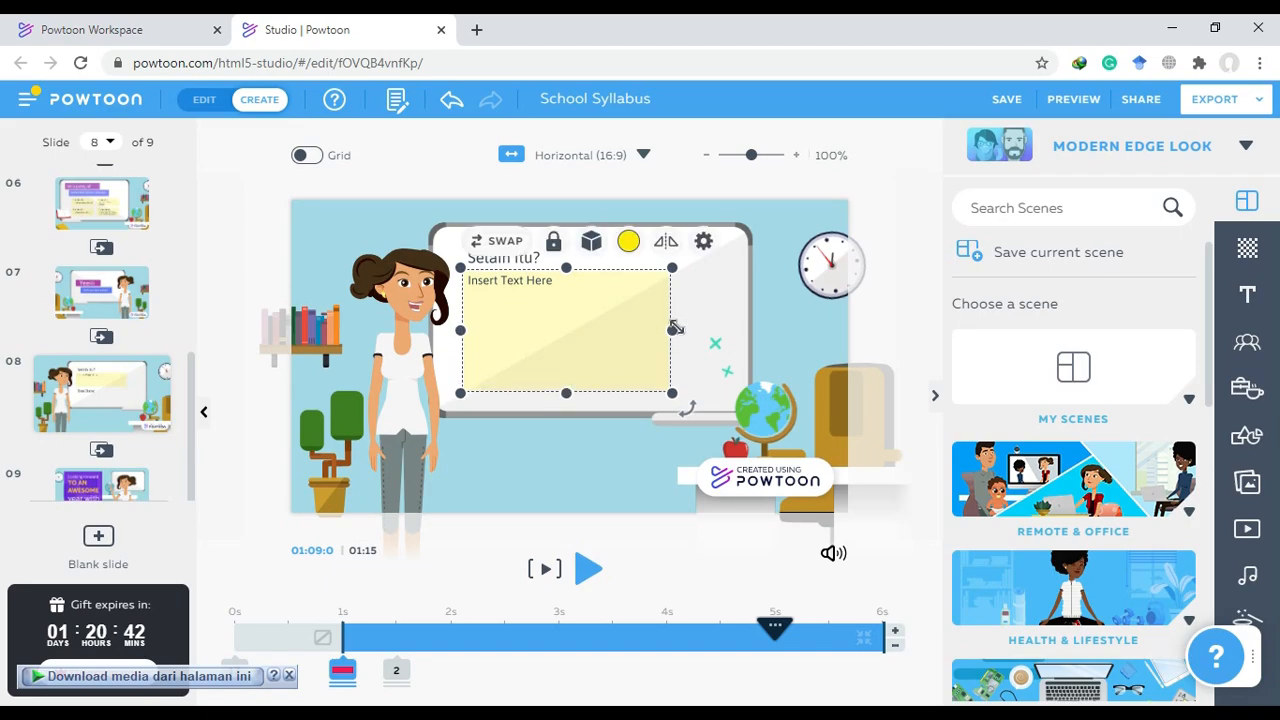
pyautogui.moveTo(674, 330); pyautogui.dragTo(702, 331)
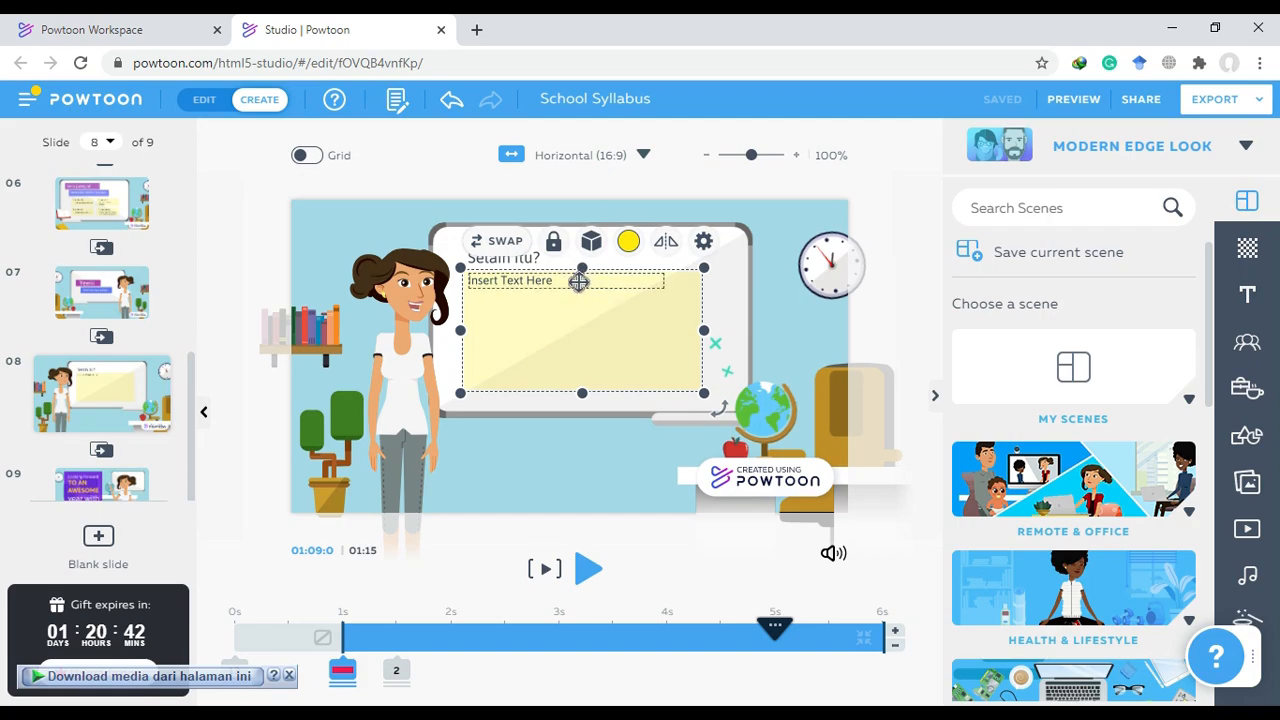
pyautogui.click(684, 284)
pyautogui.moveTo(690, 282); pyautogui.dragTo(700, 282)
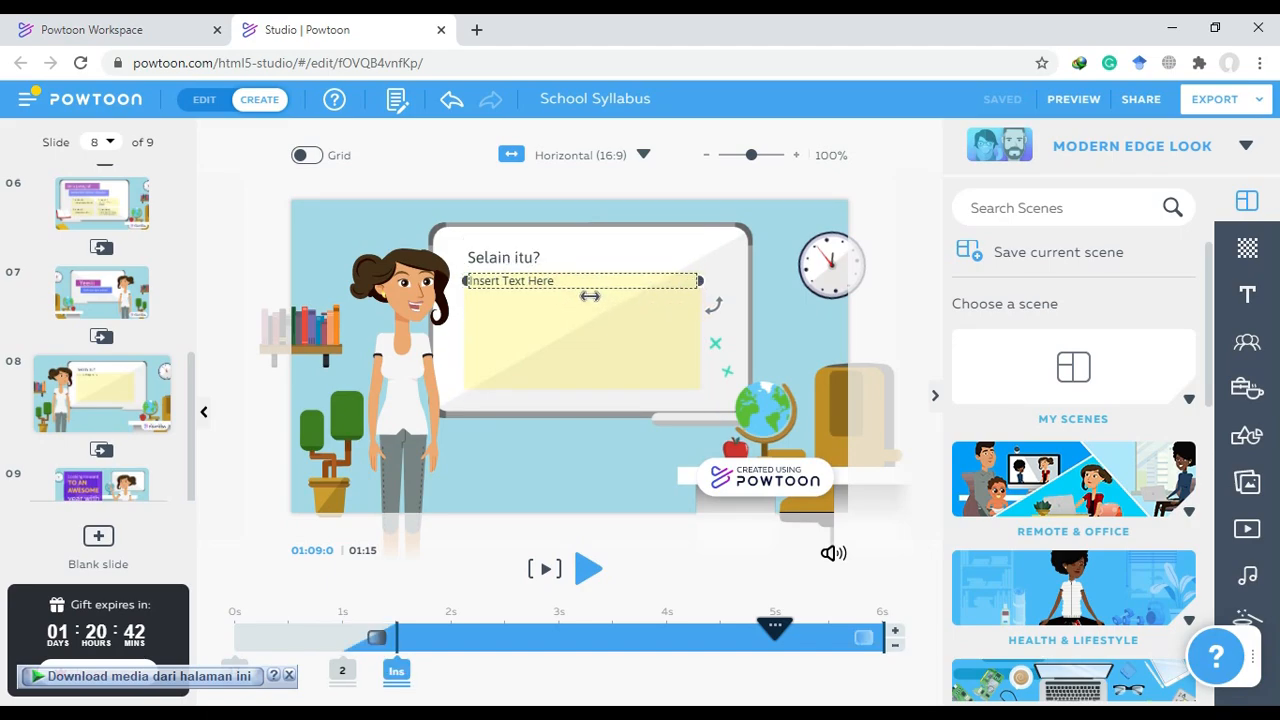
# Replace "Insert Text Here" with "Paragraf dapat dibagi lagi menjadi beberapa macam:" and "1. deskrisptif" on a new line
pyautogui.click(590, 292)
pyautogui.click(553, 280)
pyautogui.doubleClick(553, 280)
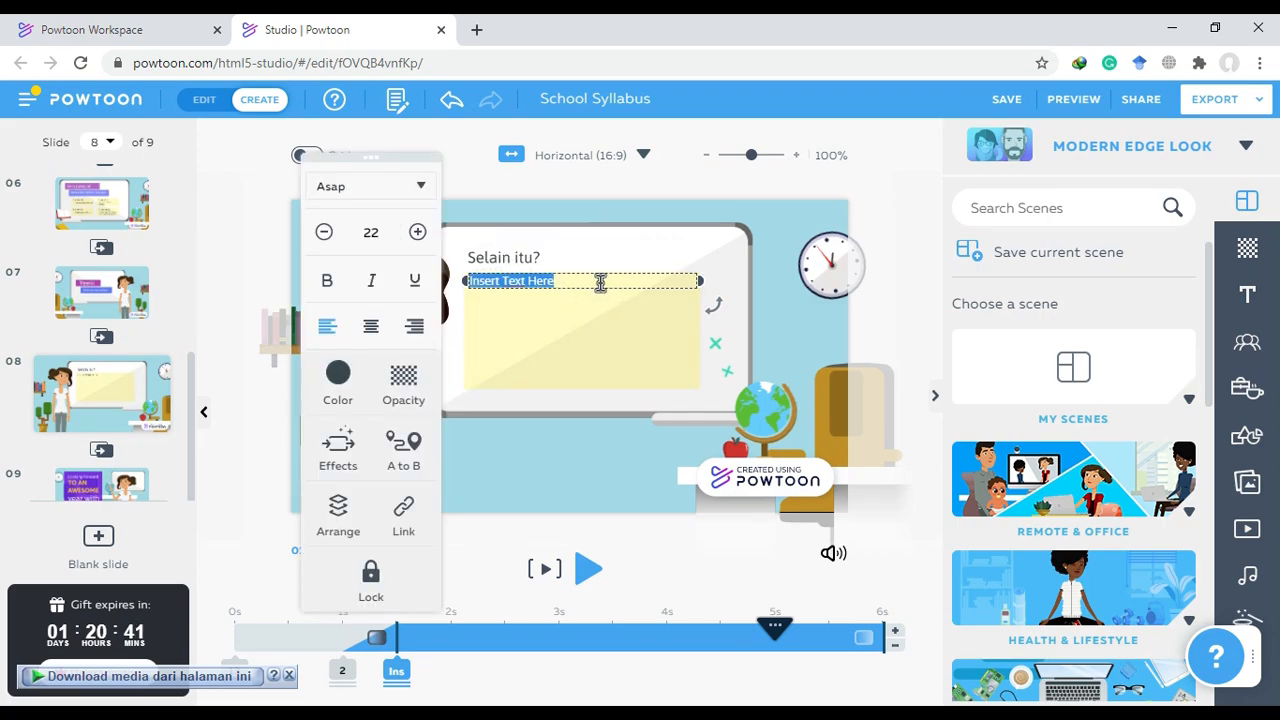
pyautogui.write('Paragraf dapat dibag')
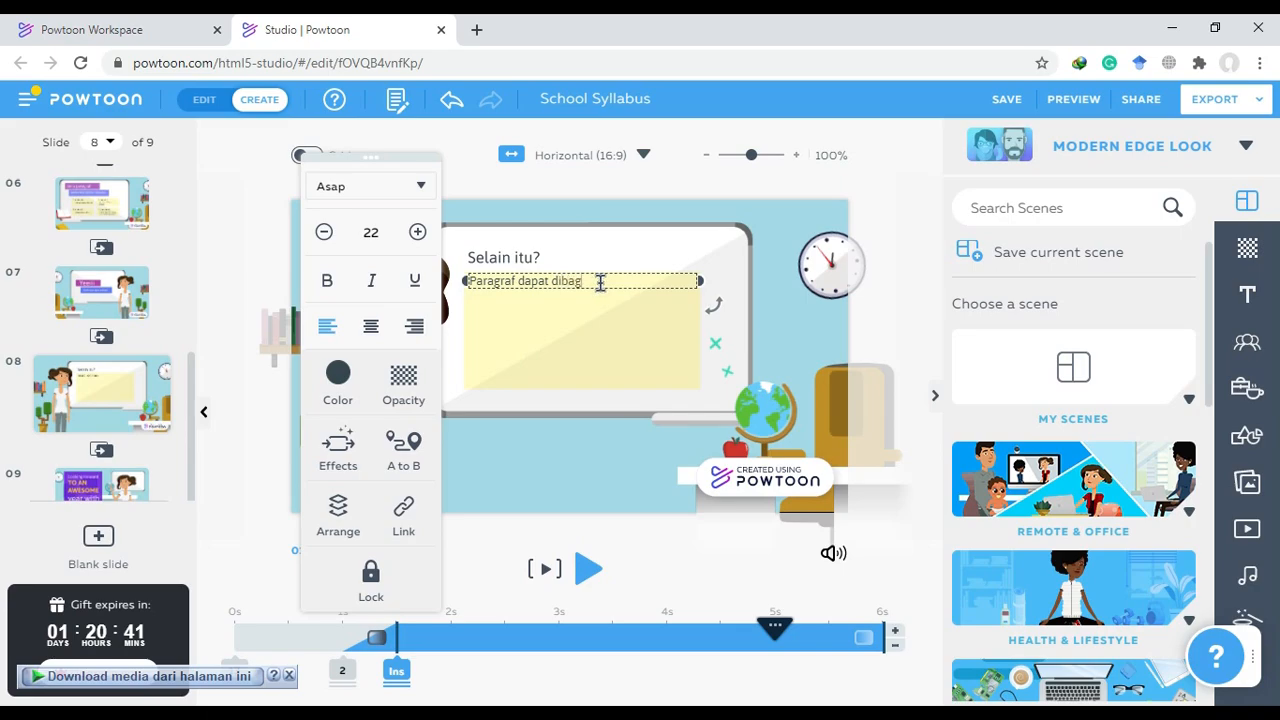
pyautogui.write('i lagi menjadi beber')
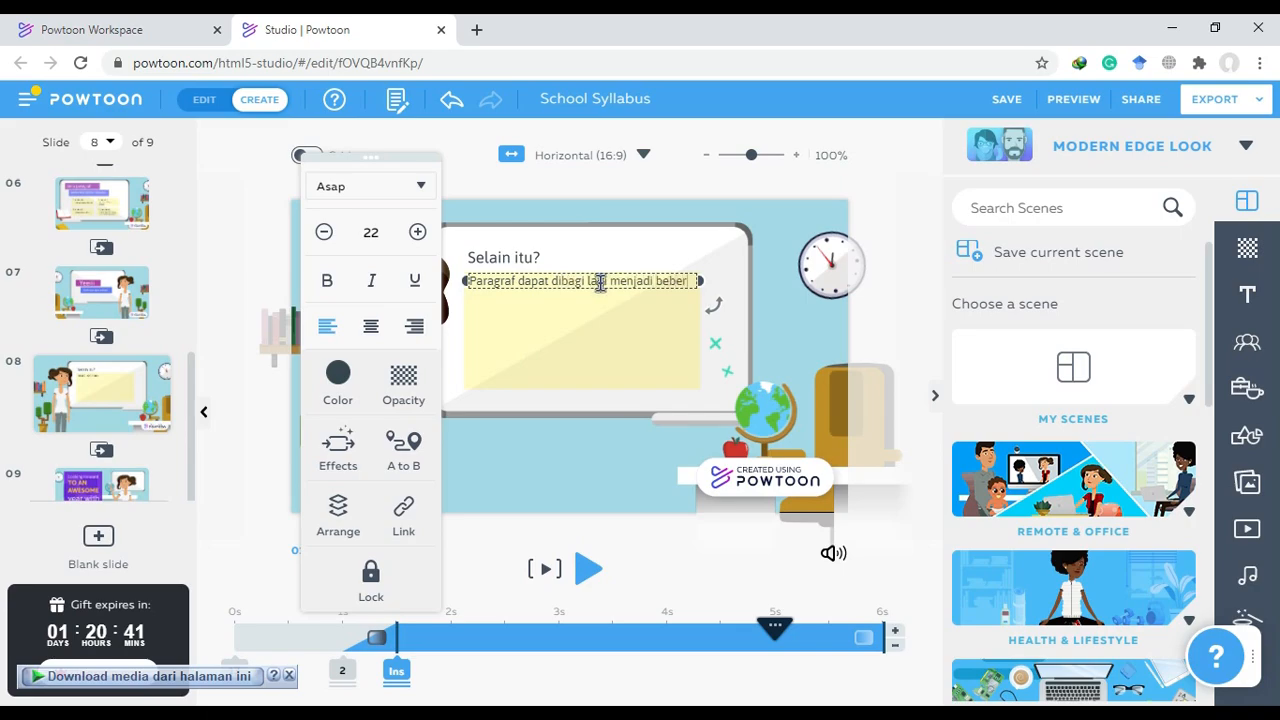
pyautogui.write('apa macam')
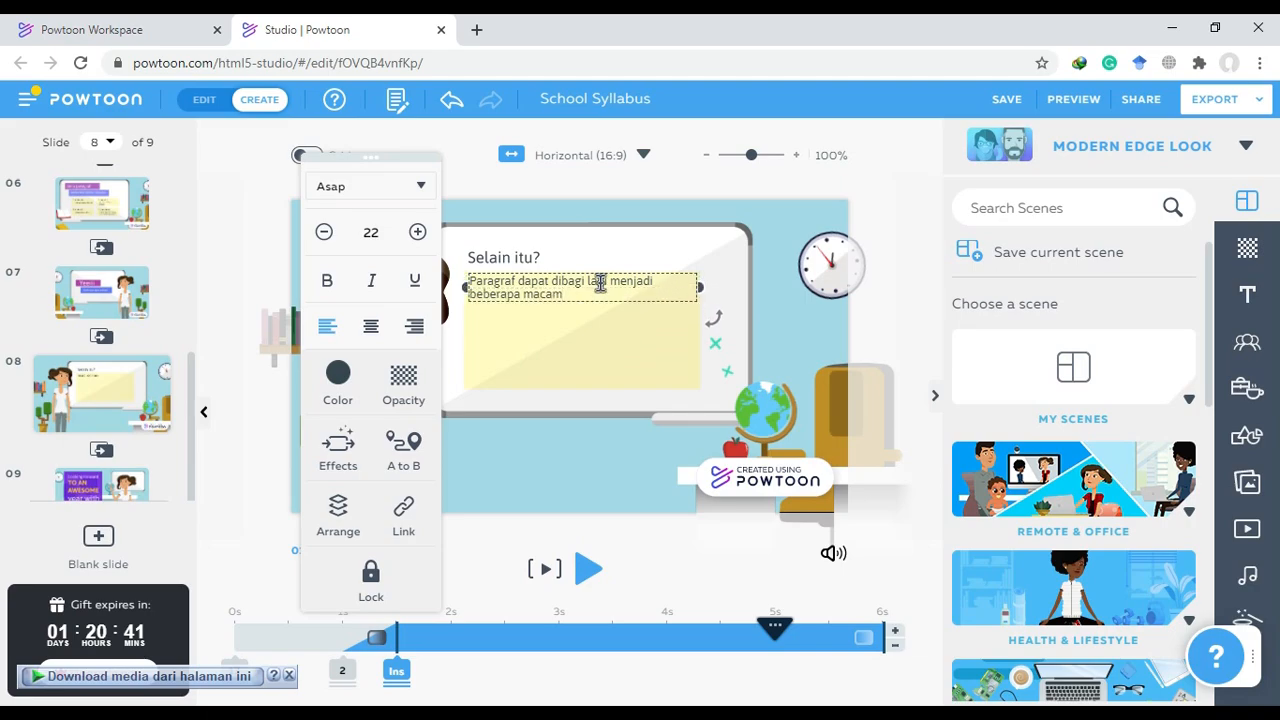
pyautogui.write(': 1. deskripstif')
pyautogui.press('Return')
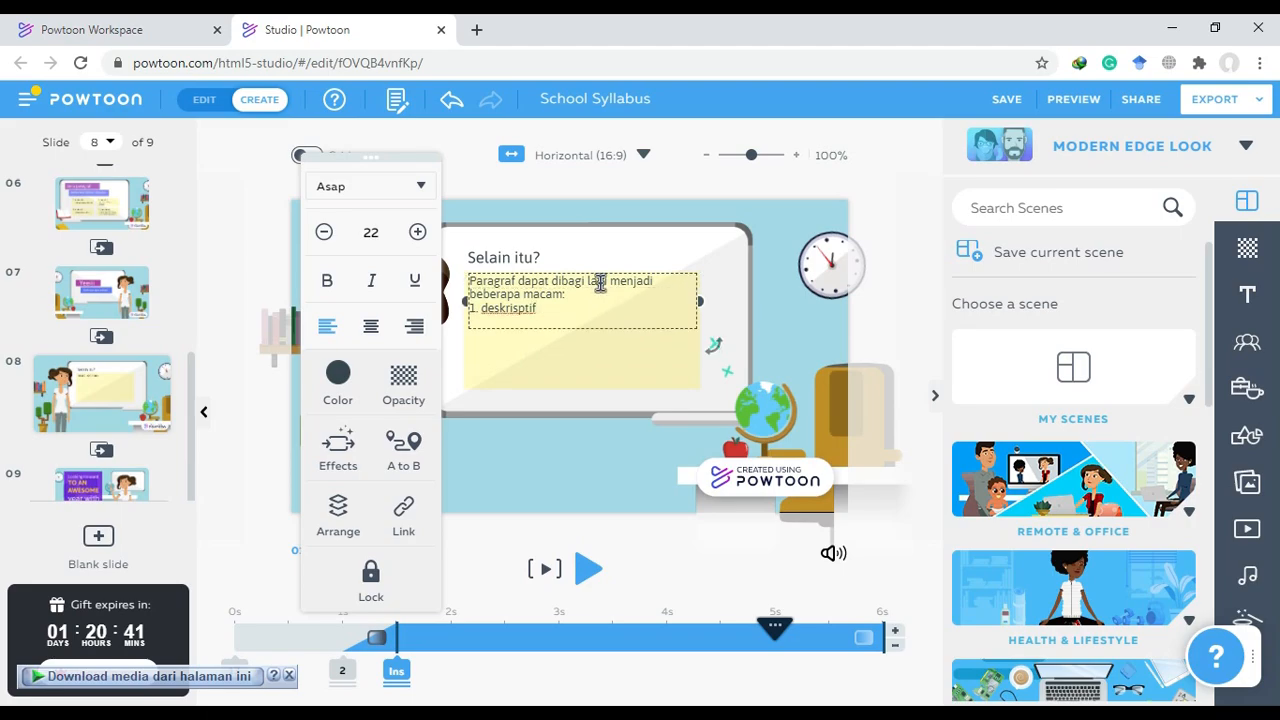
# Add "2. narasi" as the second item of the paragraph types list
pyautogui.write('narasi')
pyautogui.press('Home')
pyautogui.write('32')
pyautogui.press('BackSpace')
pyautogui.press('BackSpace')
pyautogui.write('2. narasi ')
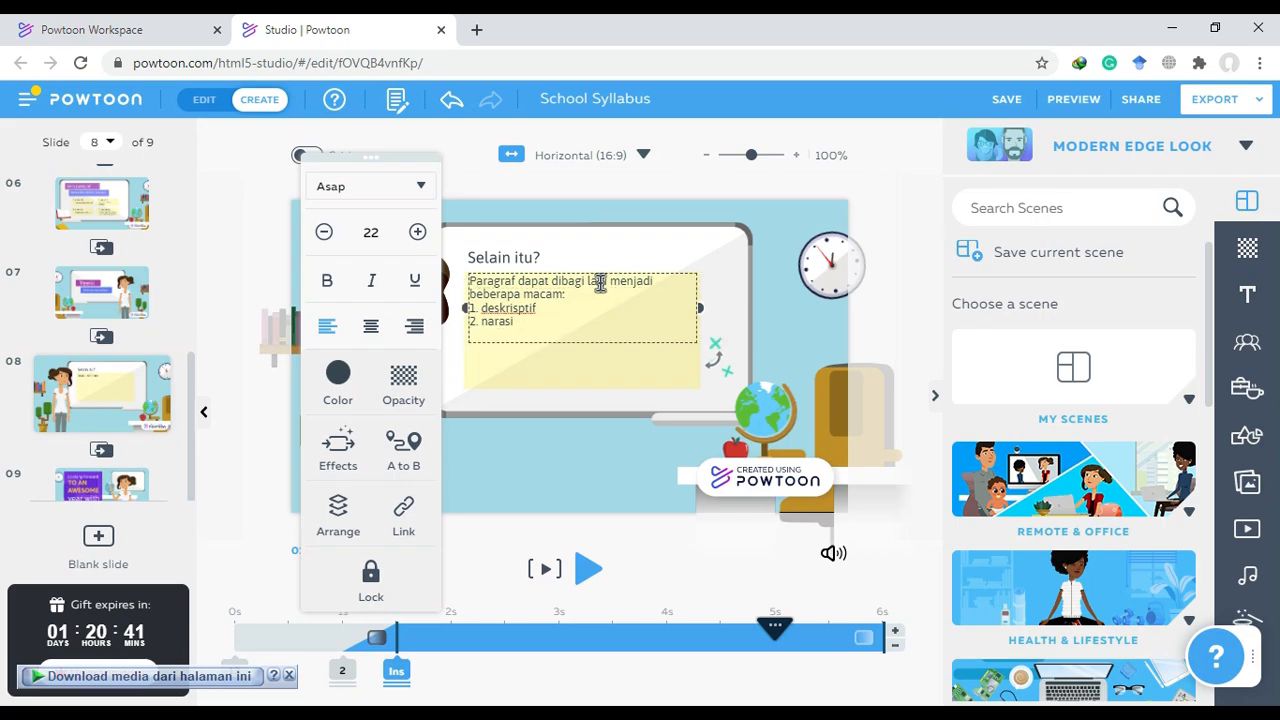
# Add "3. eksposisi" as the third list item, followed by a new line
pyautogui.write('ekspo')
pyautogui.press('BackSpace')
pyautogui.press('BackSpace')
pyautogui.press('BackSpace')
pyautogui.press('BackSpace')
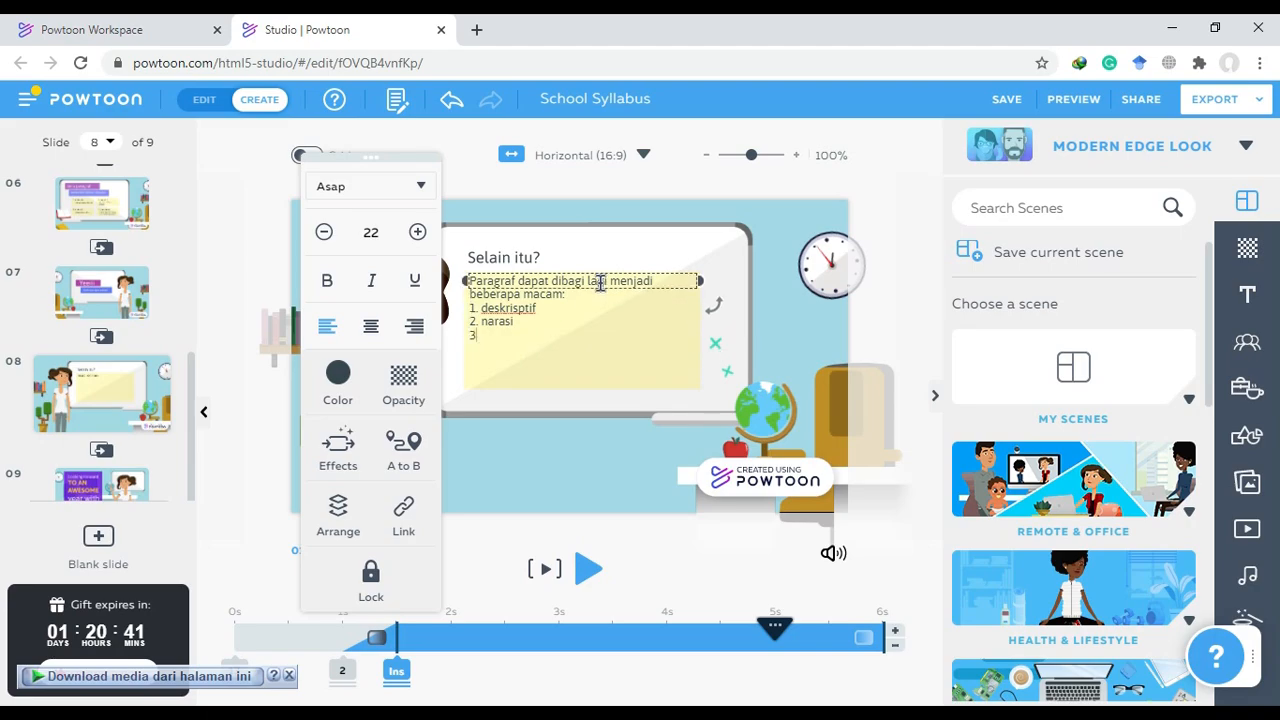
pyautogui.write('eksposisi')
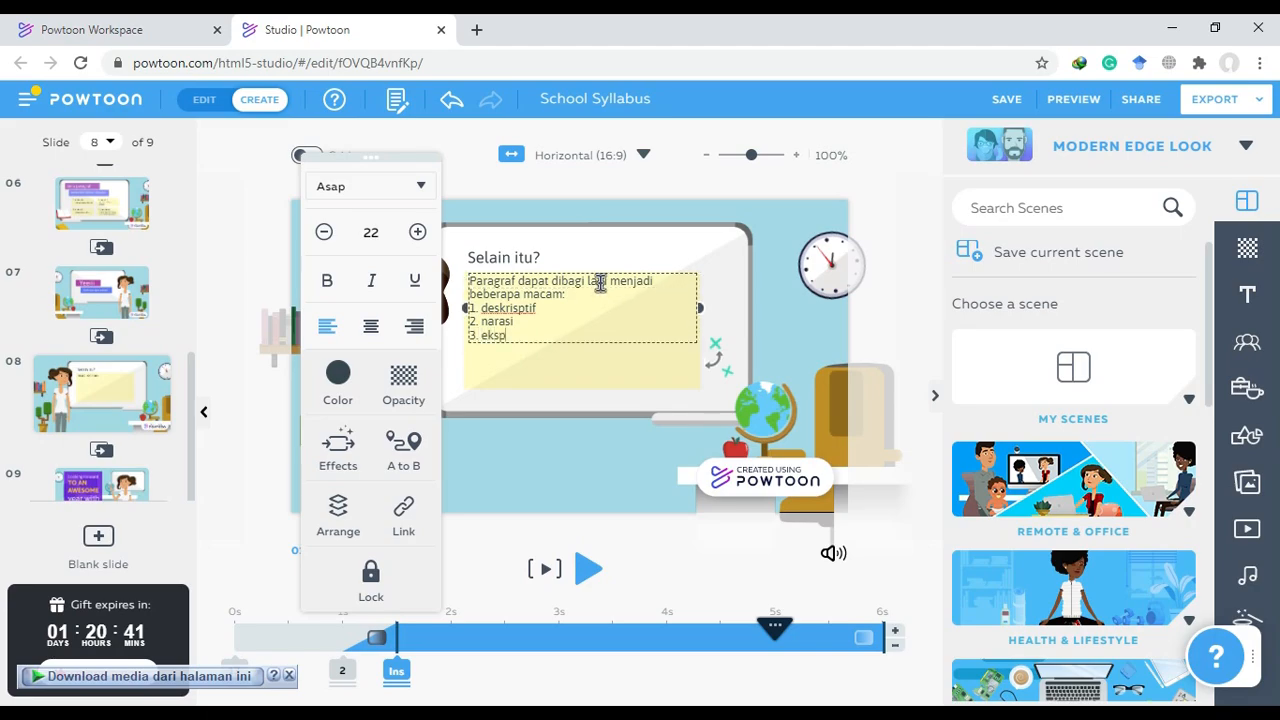
pyautogui.press('Return')
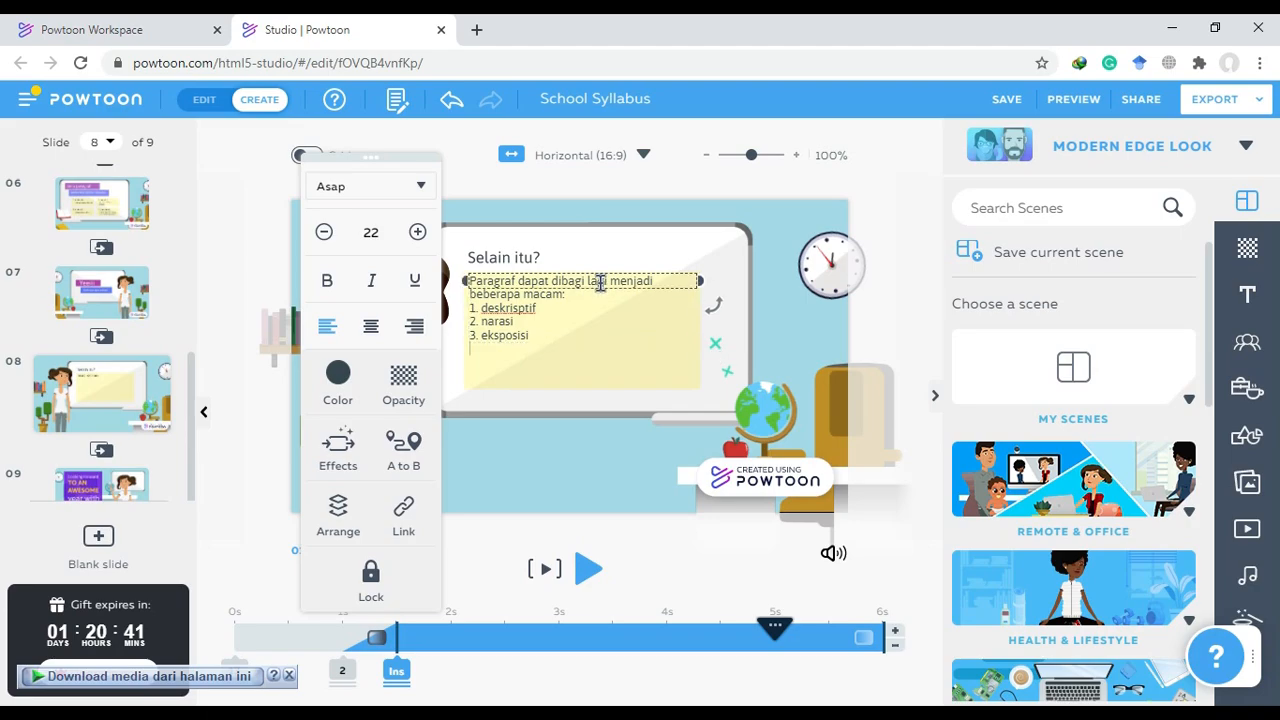
# Complete the list with "4. argumentasi" and "5. persuasi" on separate lines and finish editing the text
pyautogui.write('4. argumentasi')
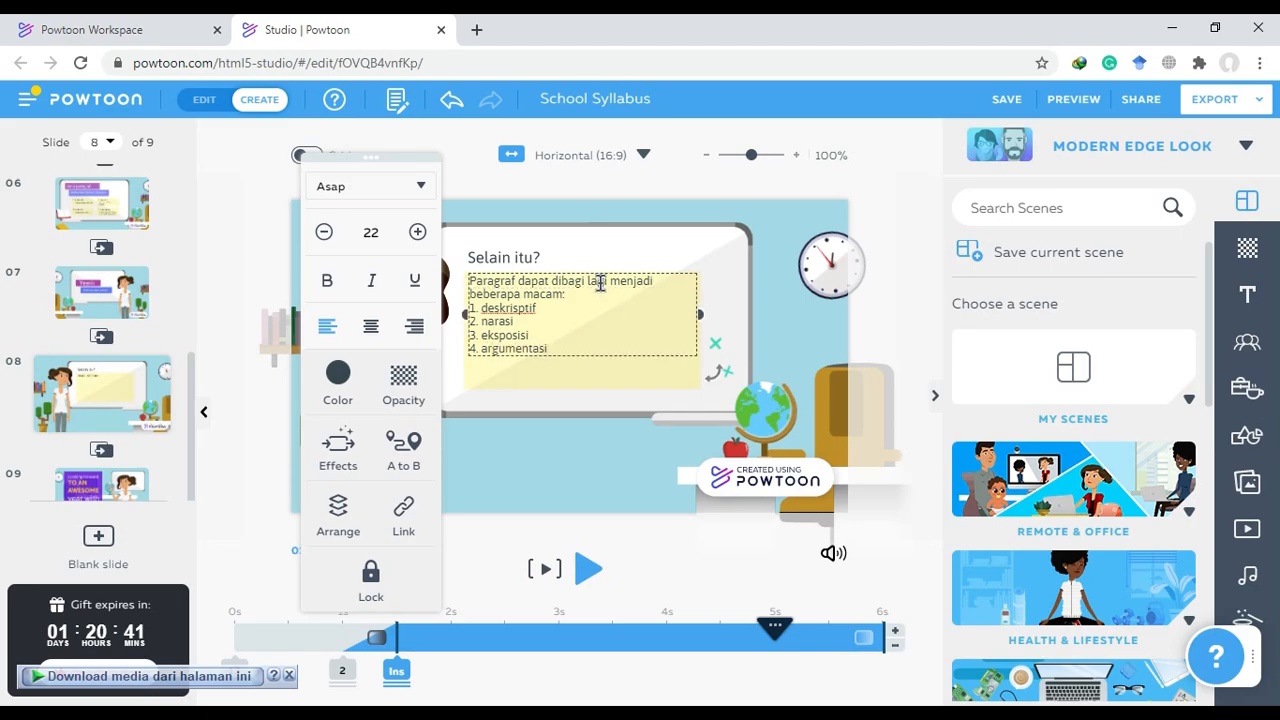
pyautogui.press('Return')
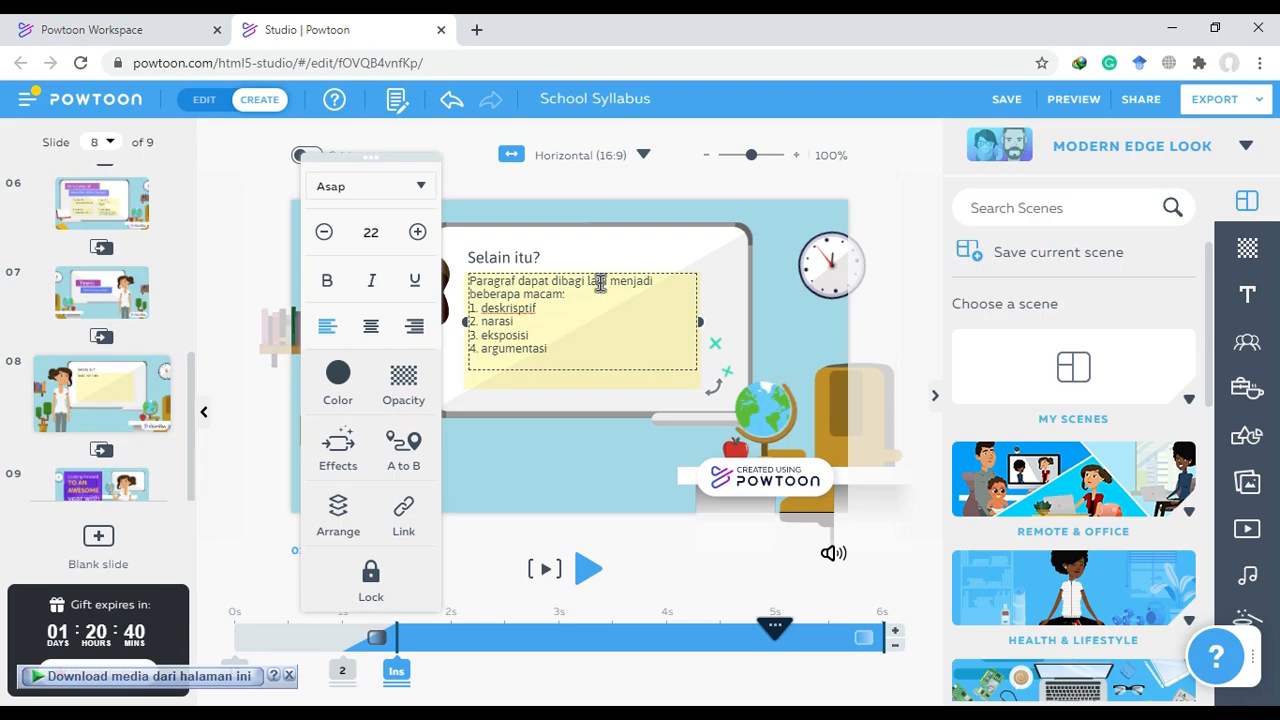
pyautogui.press('Return')
pyautogui.write('5. persuasi')
pyautogui.click(519, 461)
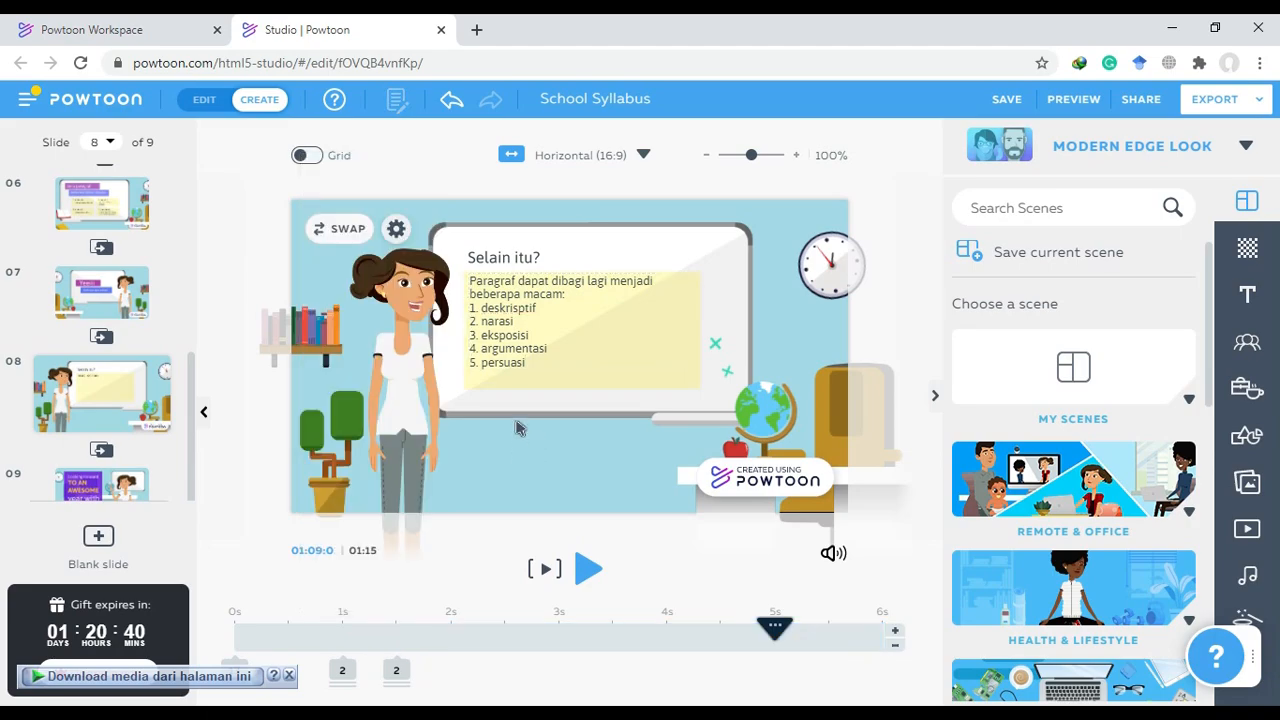
# Play back slide 8 to check its list of paragraph types and open slide 9
pyautogui.click(544, 578)
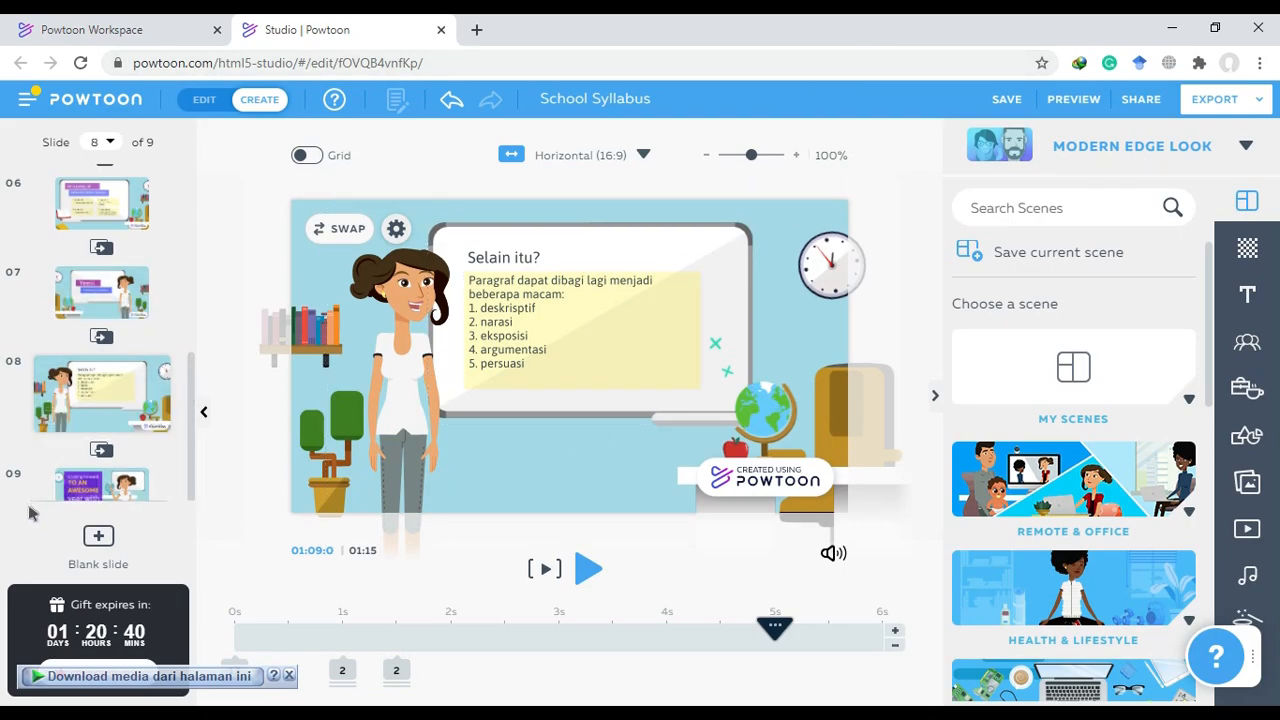
pyautogui.click(73, 482)
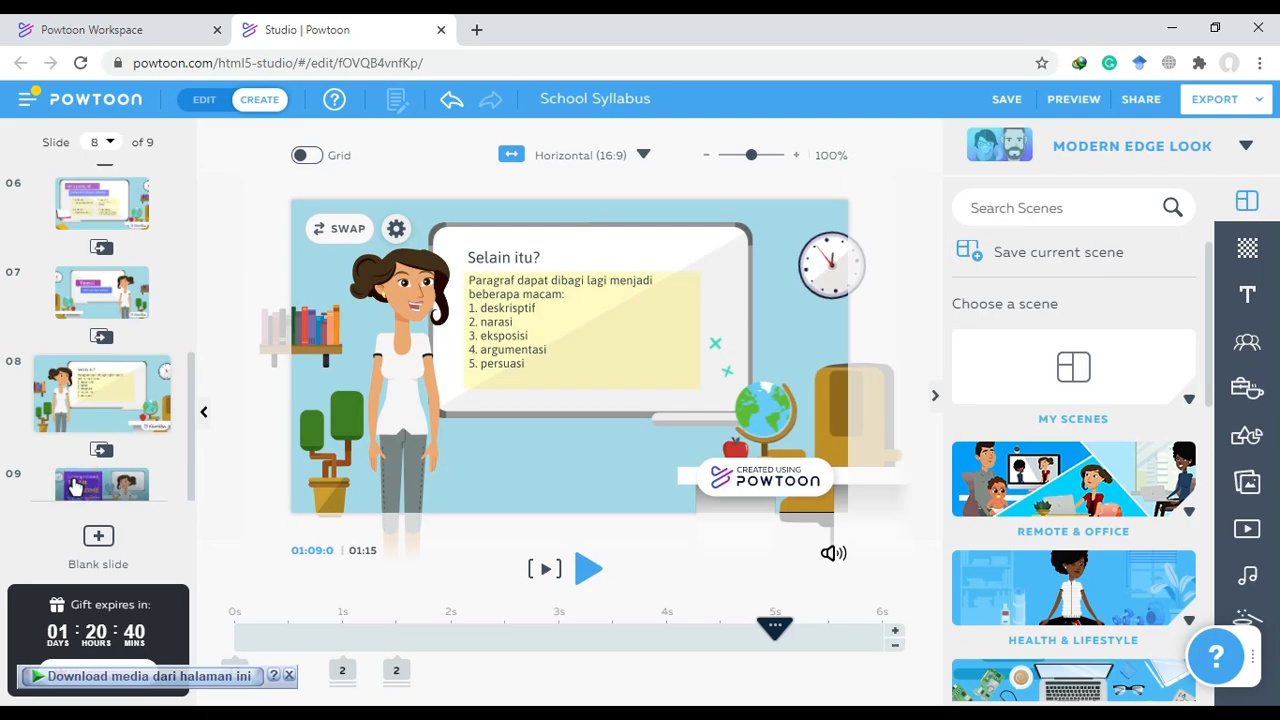
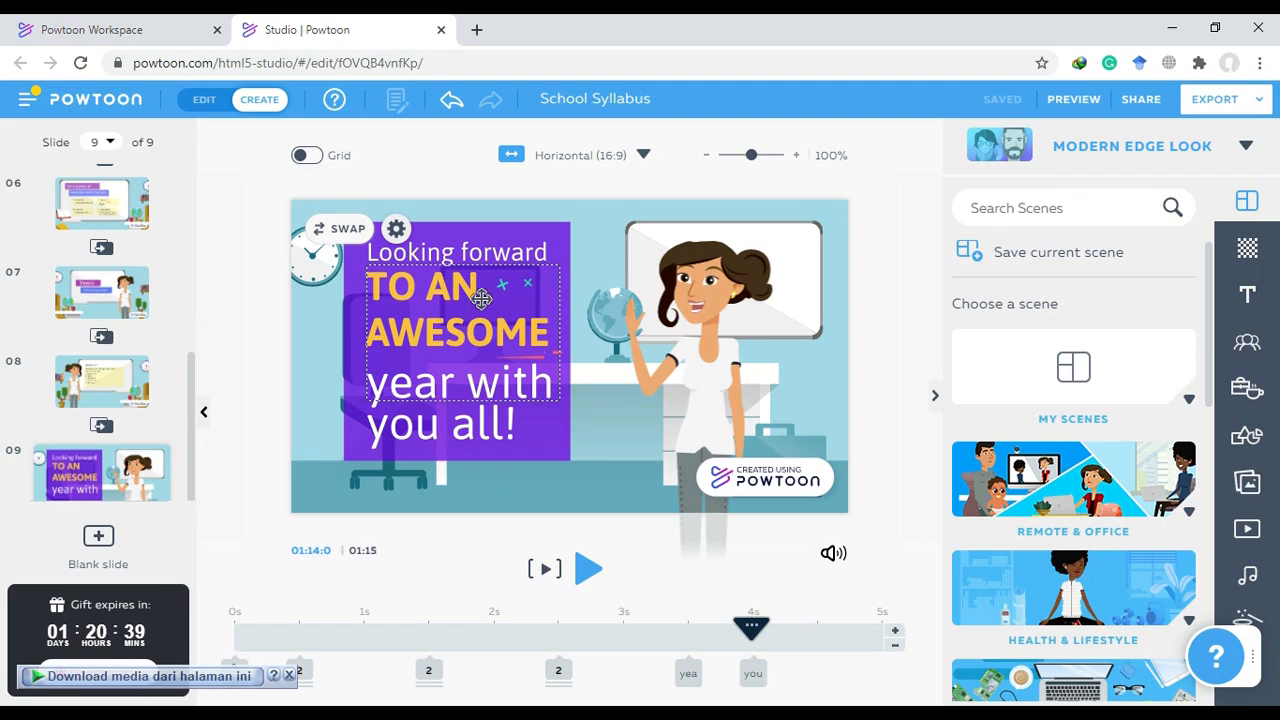
# Replace the "Looking forward" text on slide 9 with "Nah, sudah paham ya?"
pyautogui.click(495, 250)
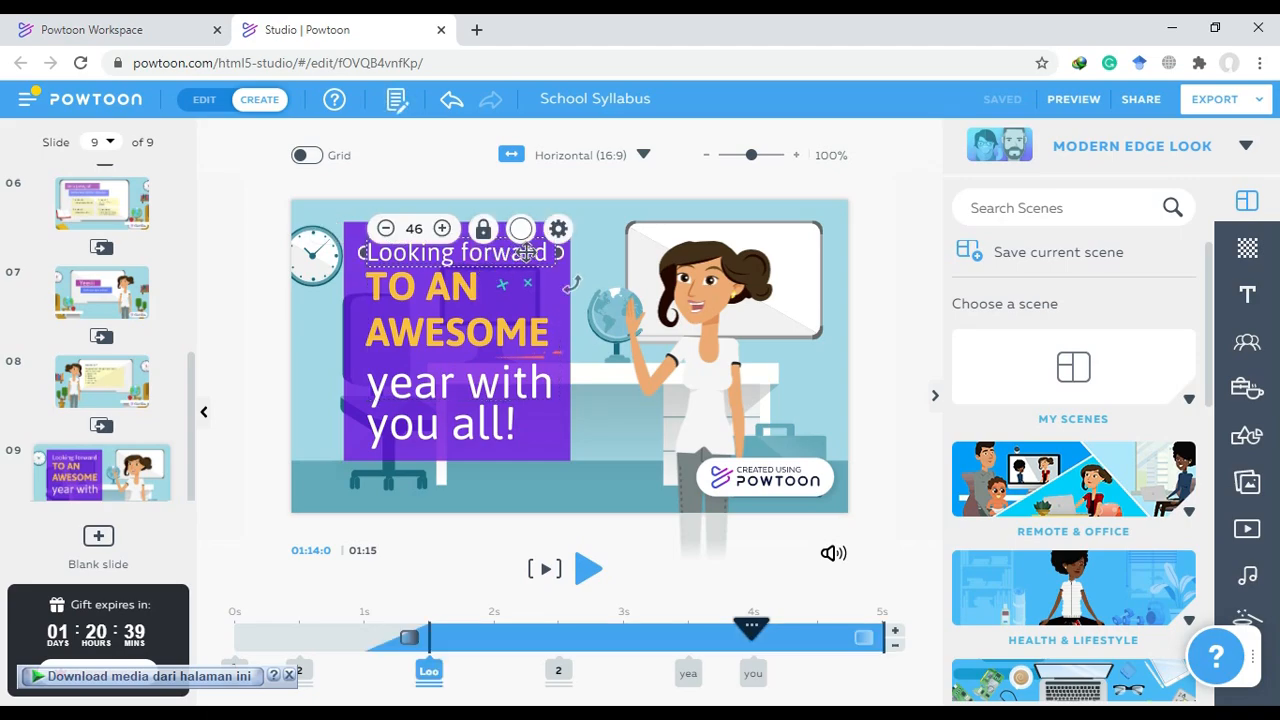
pyautogui.doubleClick(530, 251)
pyautogui.hotkey('ctrl', 'a')
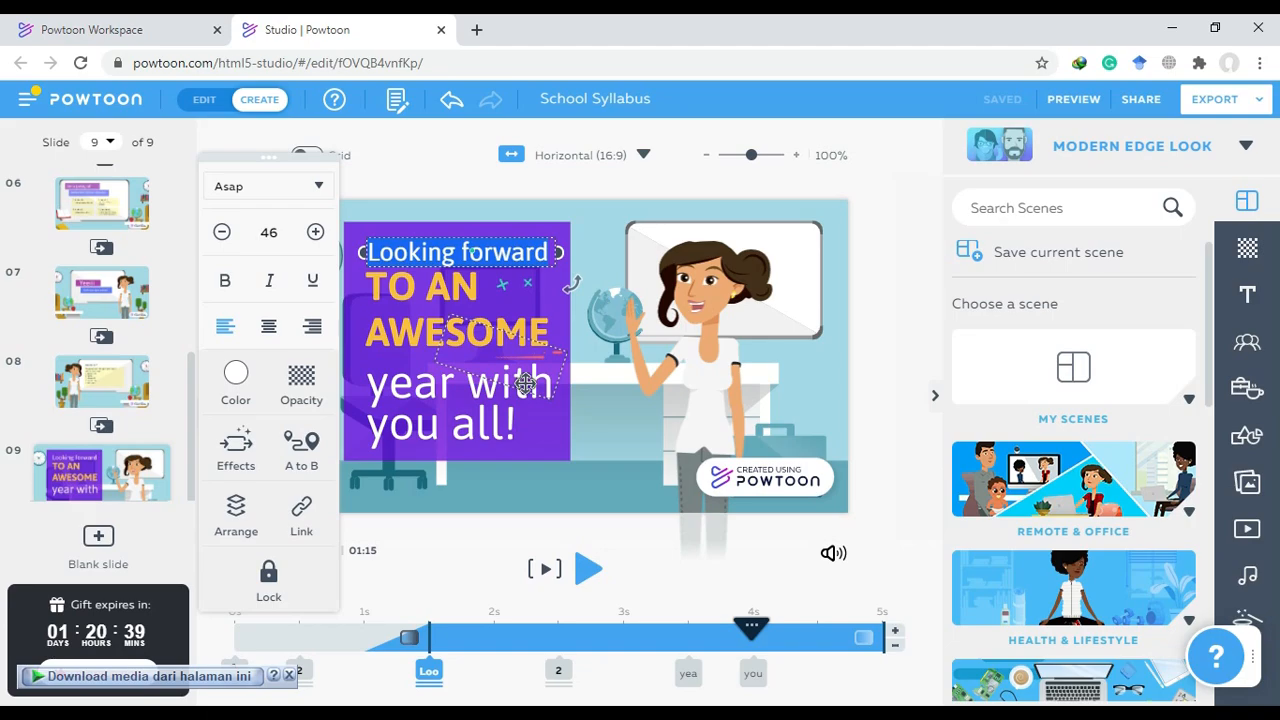
pyautogui.press('BackSpace')
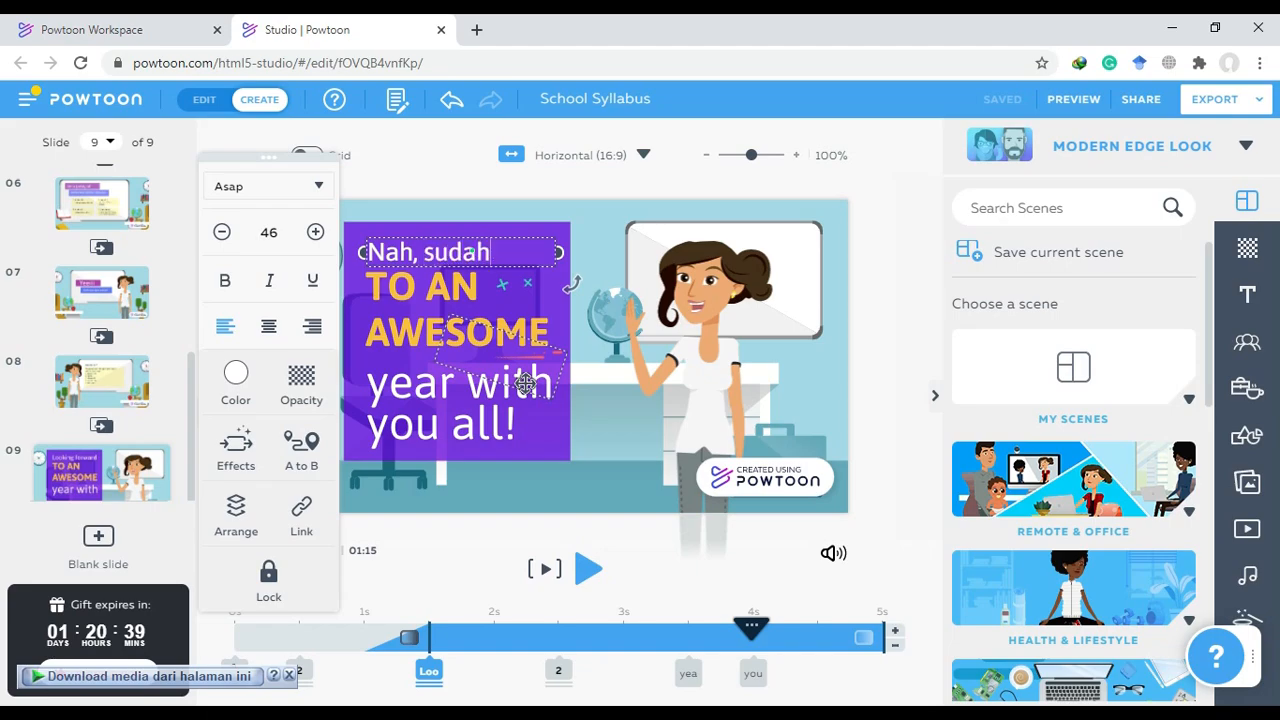
pyautogui.write('Nah, sudah paham ya')
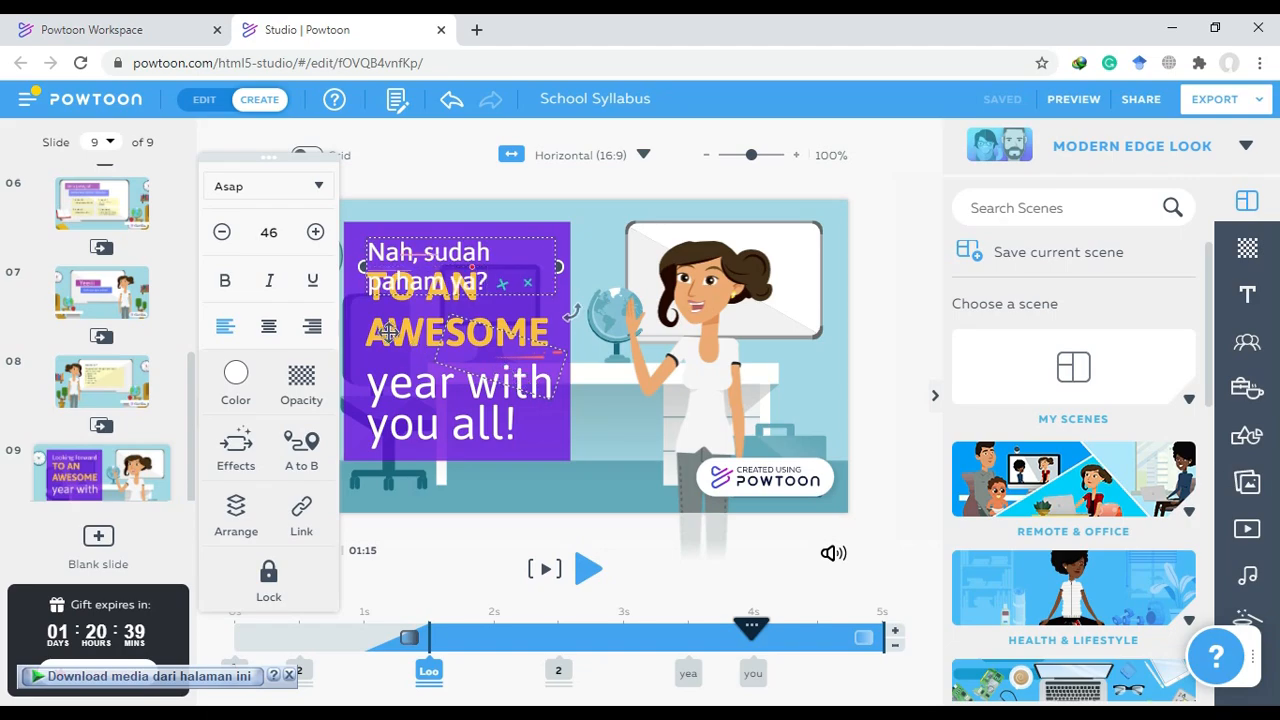
# Reduce the font size of the "Nah, sudah paham ya?" text to 32
pyautogui.click(268, 233)
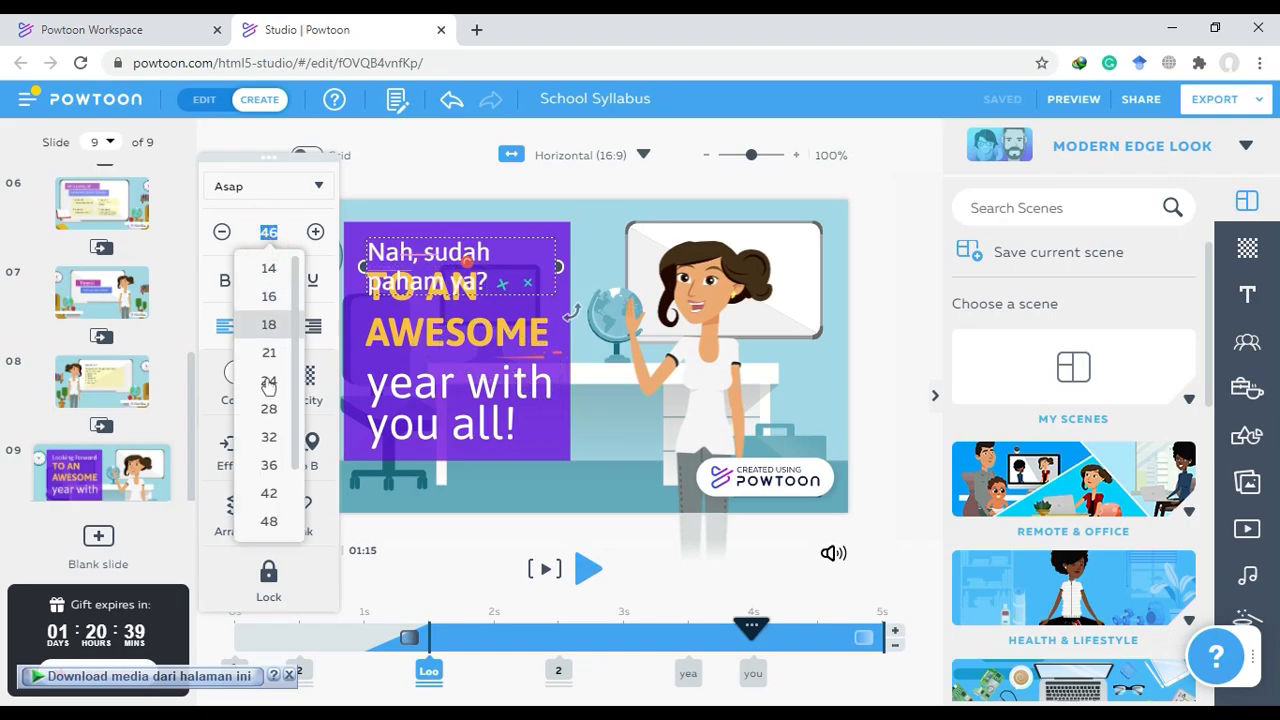
pyautogui.click(268, 466)
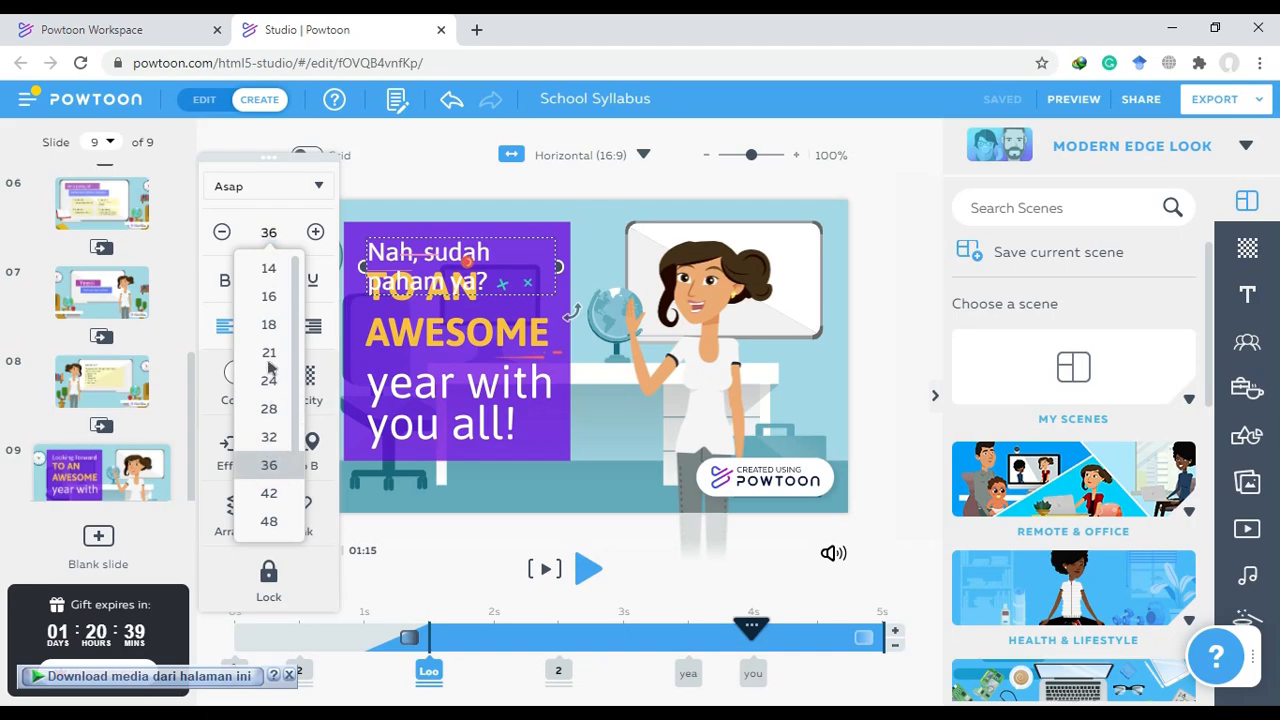
pyautogui.click(270, 188)
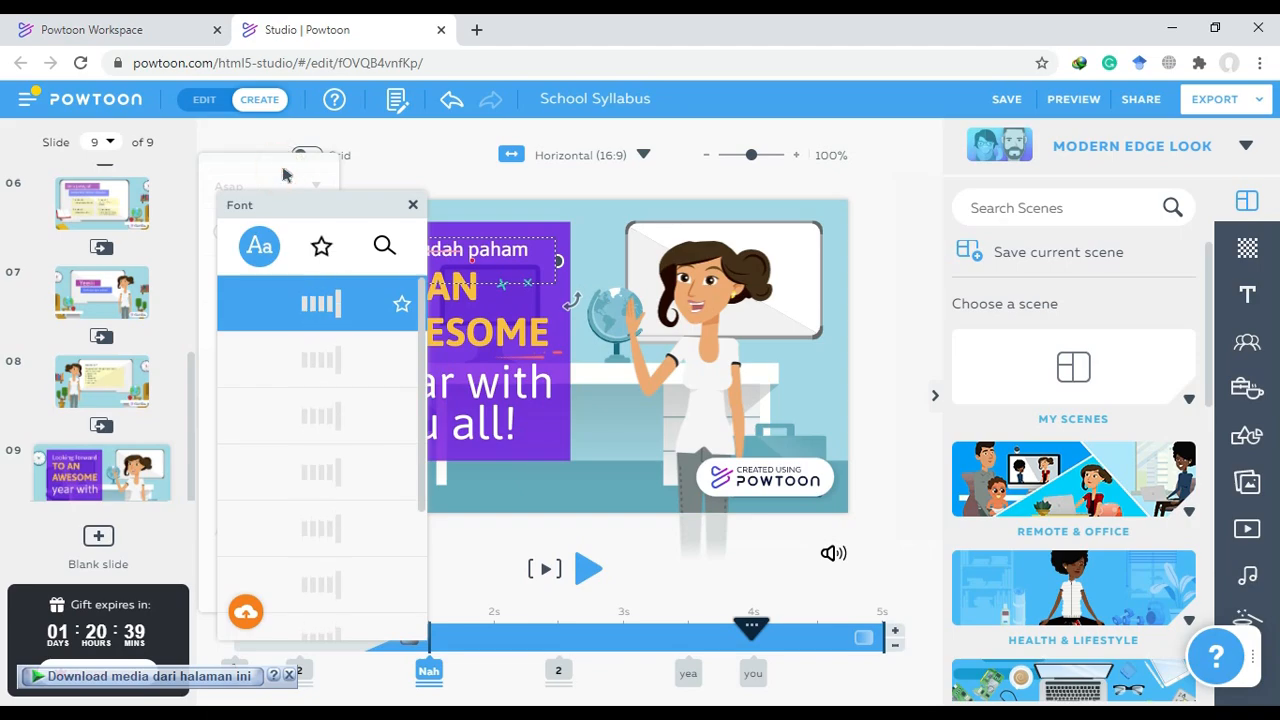
pyautogui.click(283, 175)
pyautogui.click(262, 233)
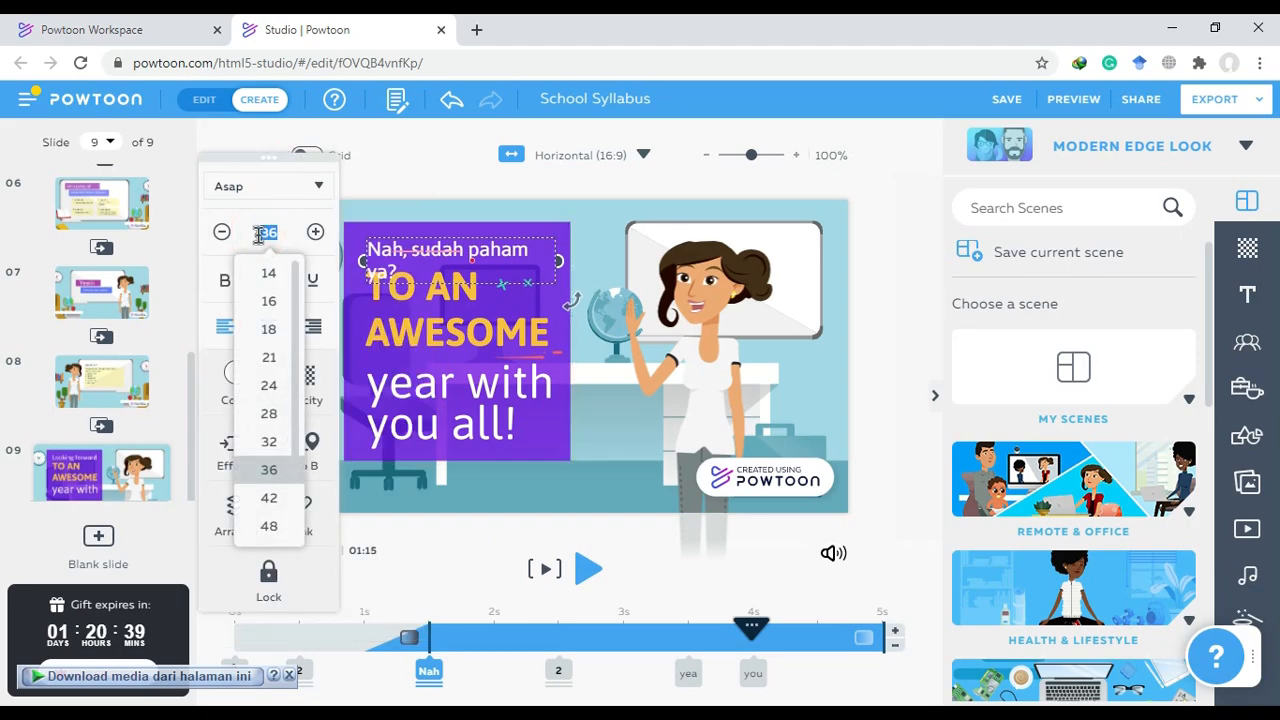
pyautogui.click(268, 441)
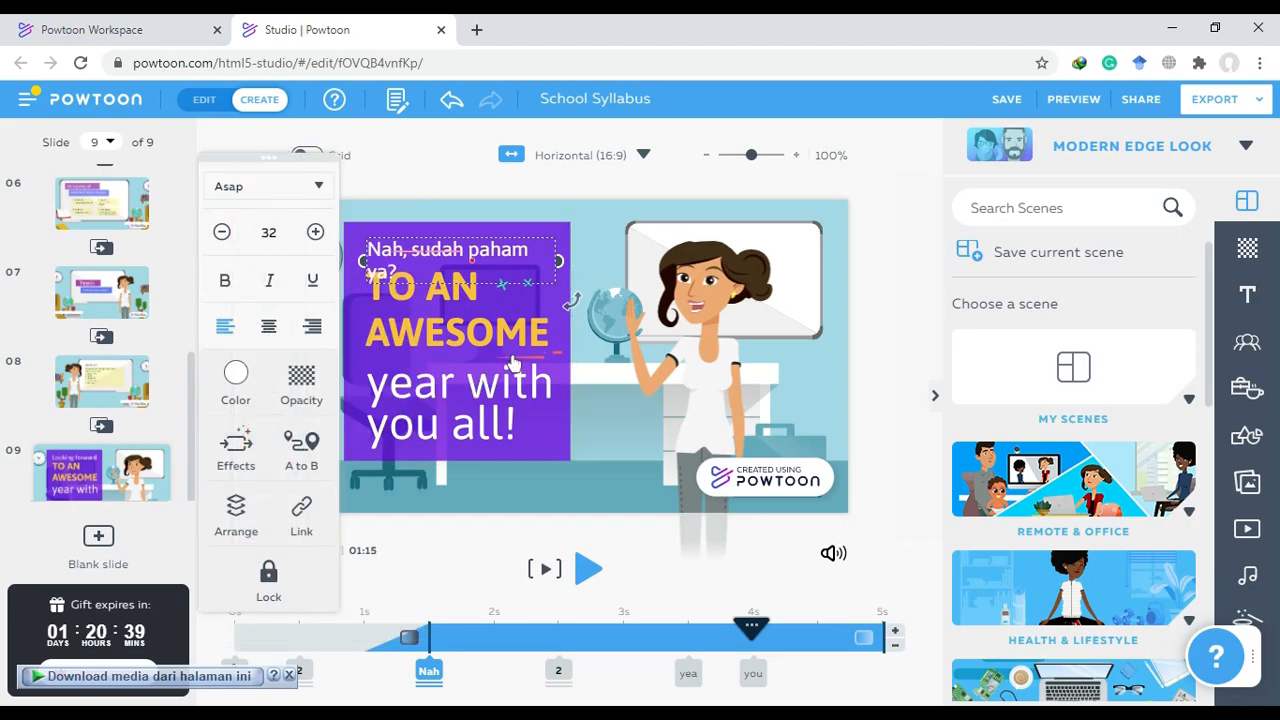
# Replace the yellow "TO AN AWESOME" text with "Jangan asal lagi!"
pyautogui.click(440, 288)
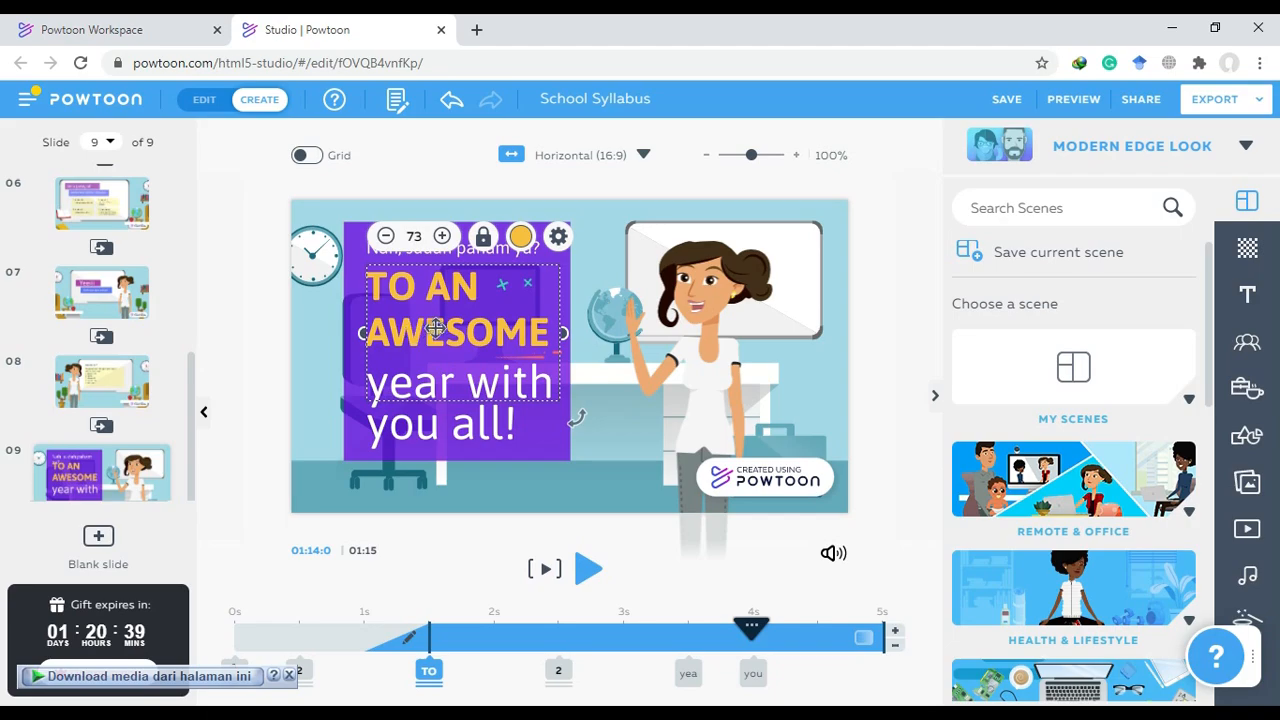
pyautogui.click(483, 327)
pyautogui.click(474, 327)
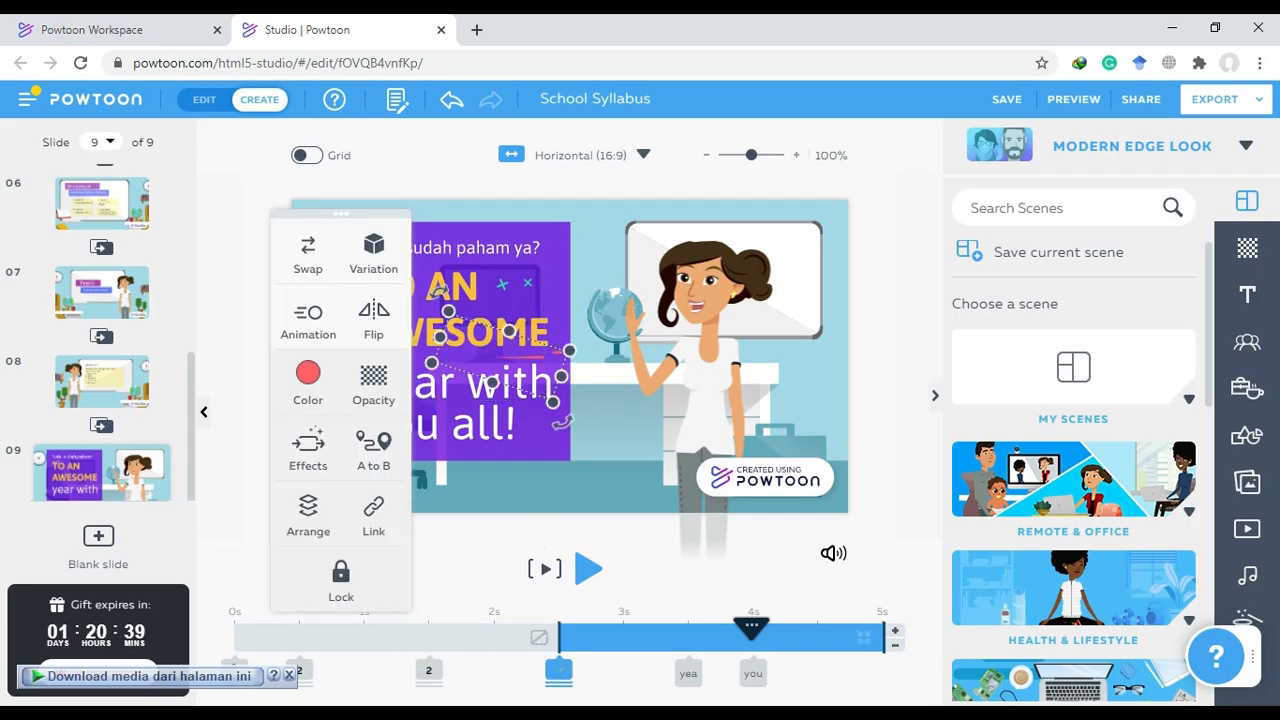
pyautogui.doubleClick(458, 277)
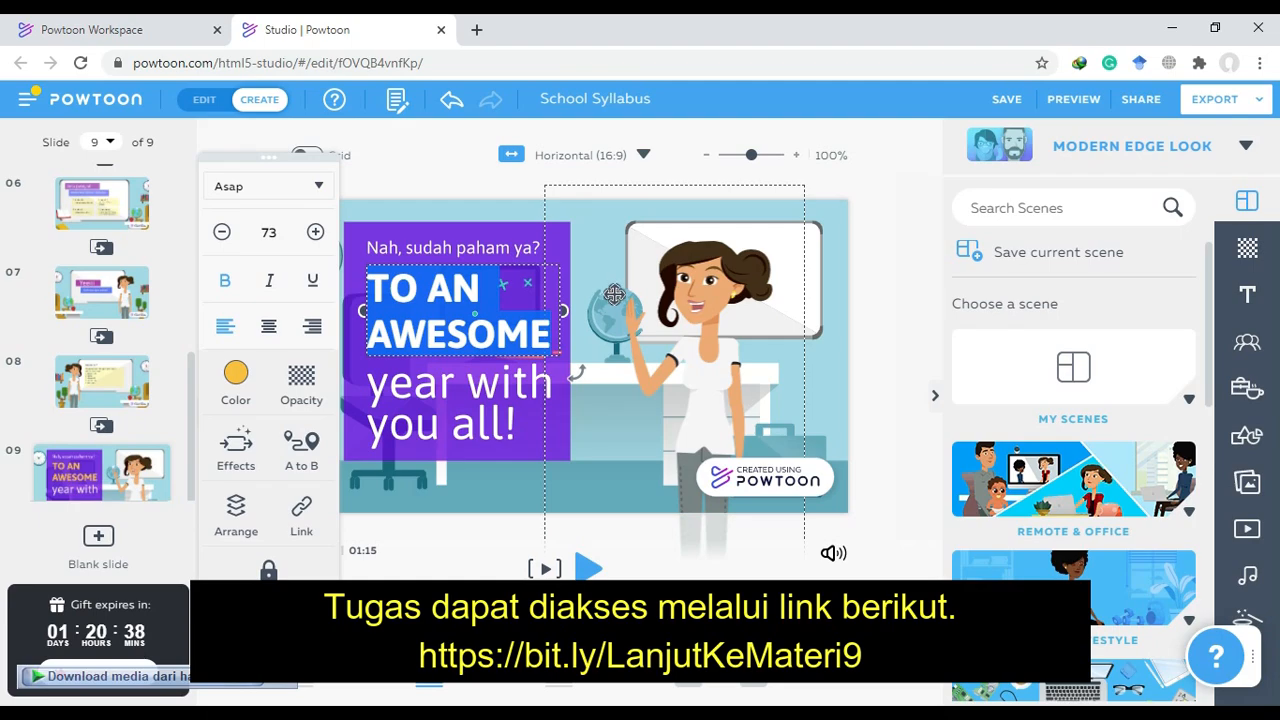
pyautogui.write('Jangan a')
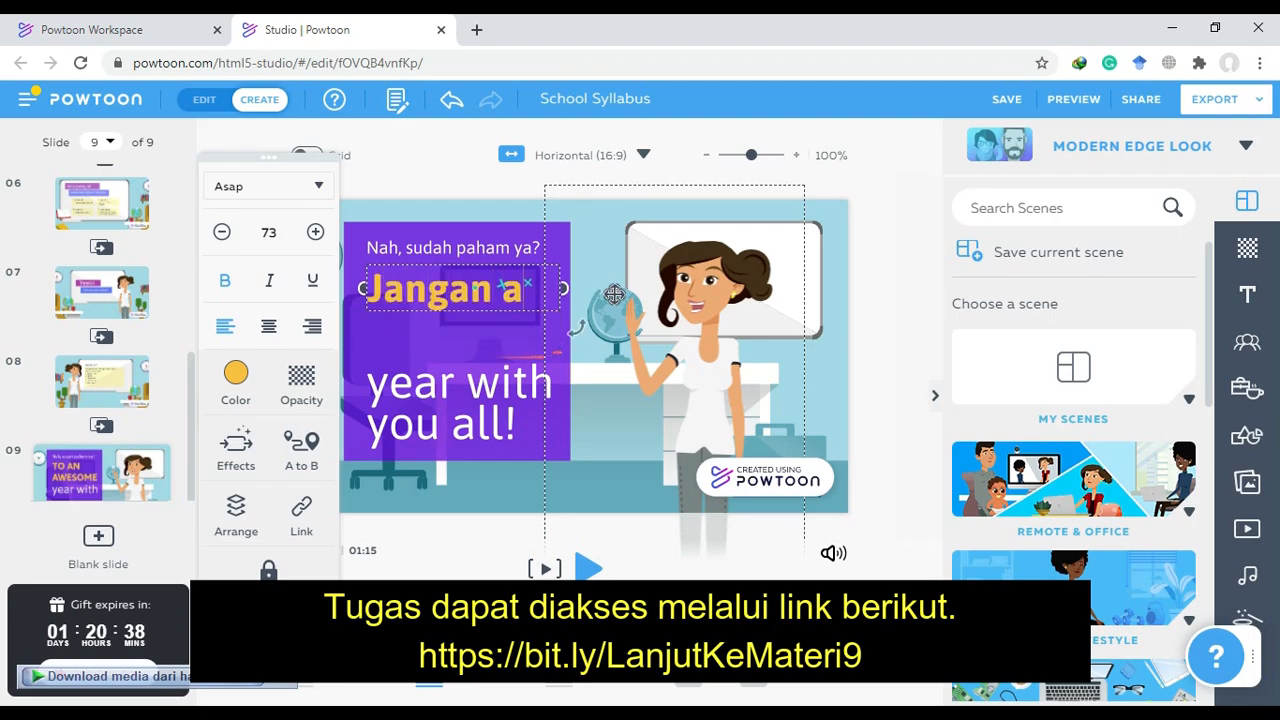
pyautogui.write('sal lag')
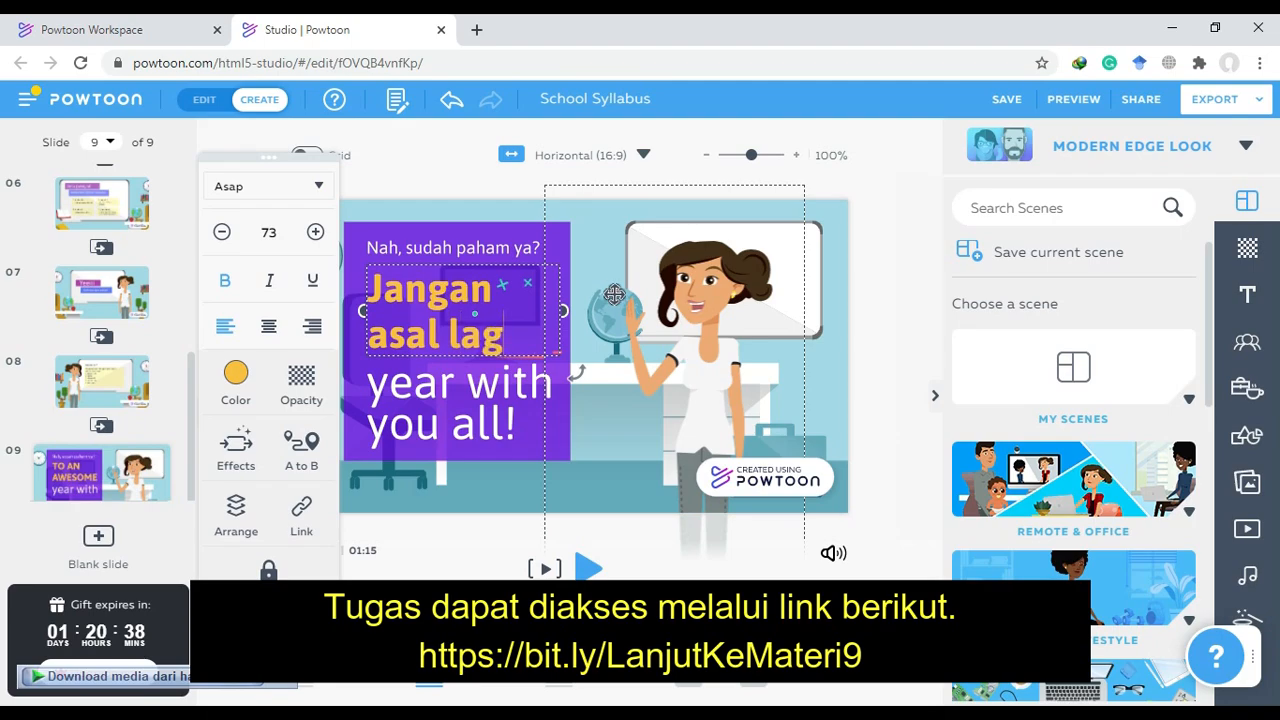
pyautogui.write('i!')
# Delete the "year with" text from slide 9 and move "you all!" up towards the yellow heading
pyautogui.click(452, 418)
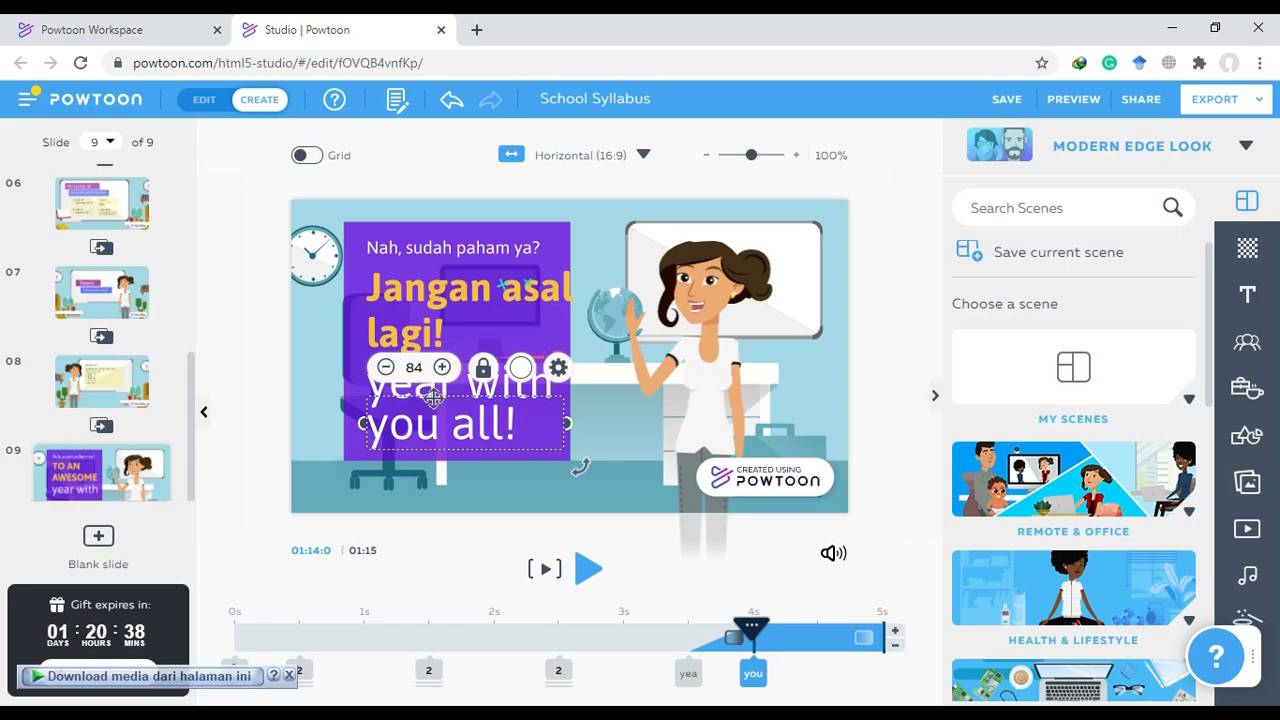
pyautogui.click(444, 388)
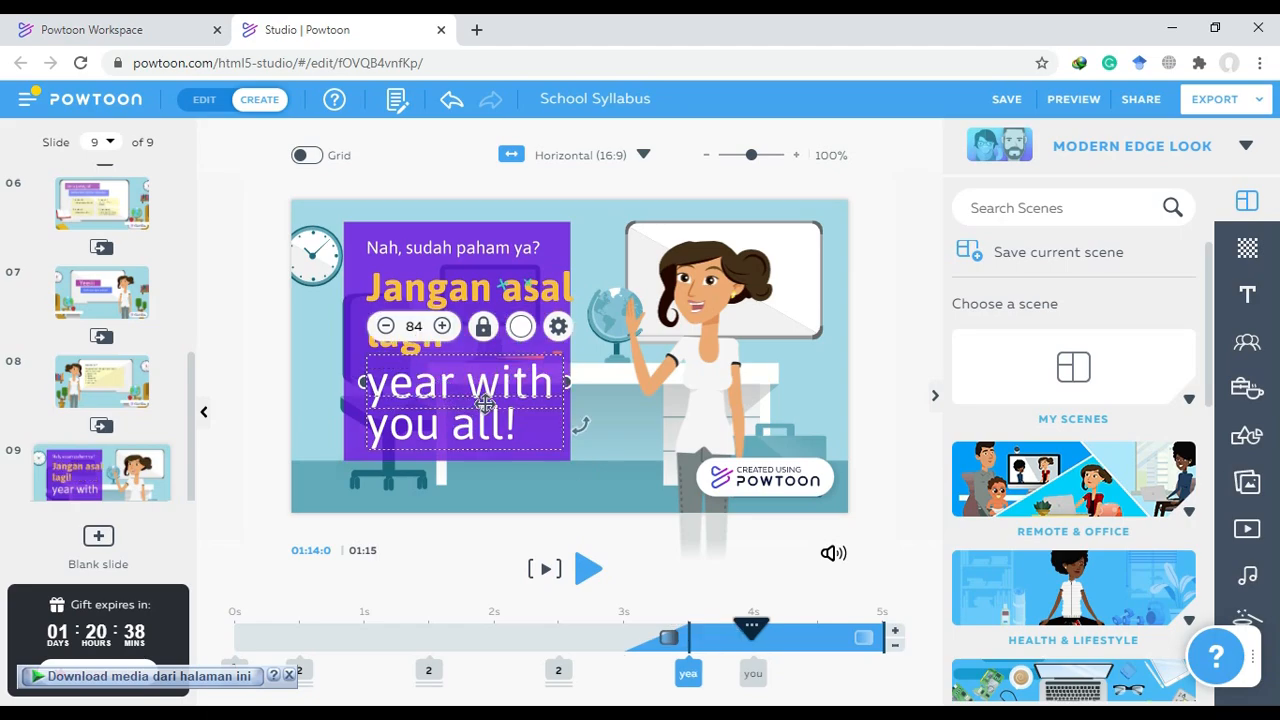
pyautogui.doubleClick(490, 382)
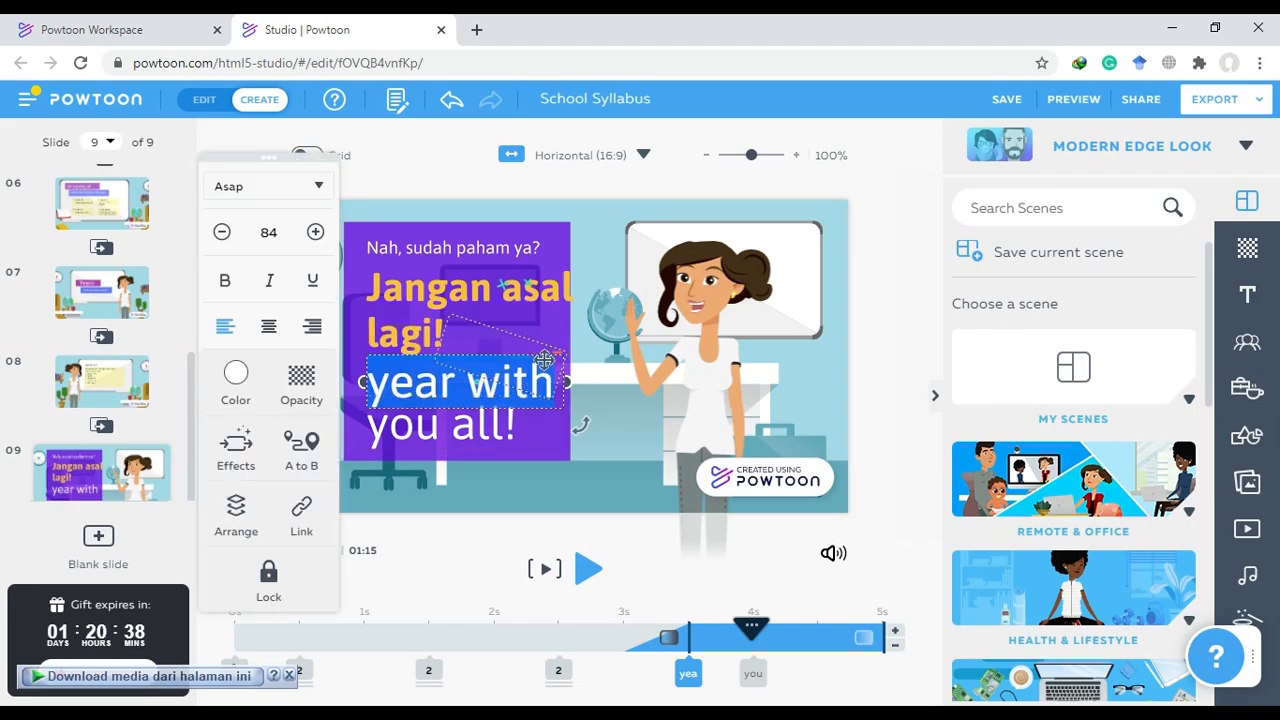
pyautogui.click(564, 369)
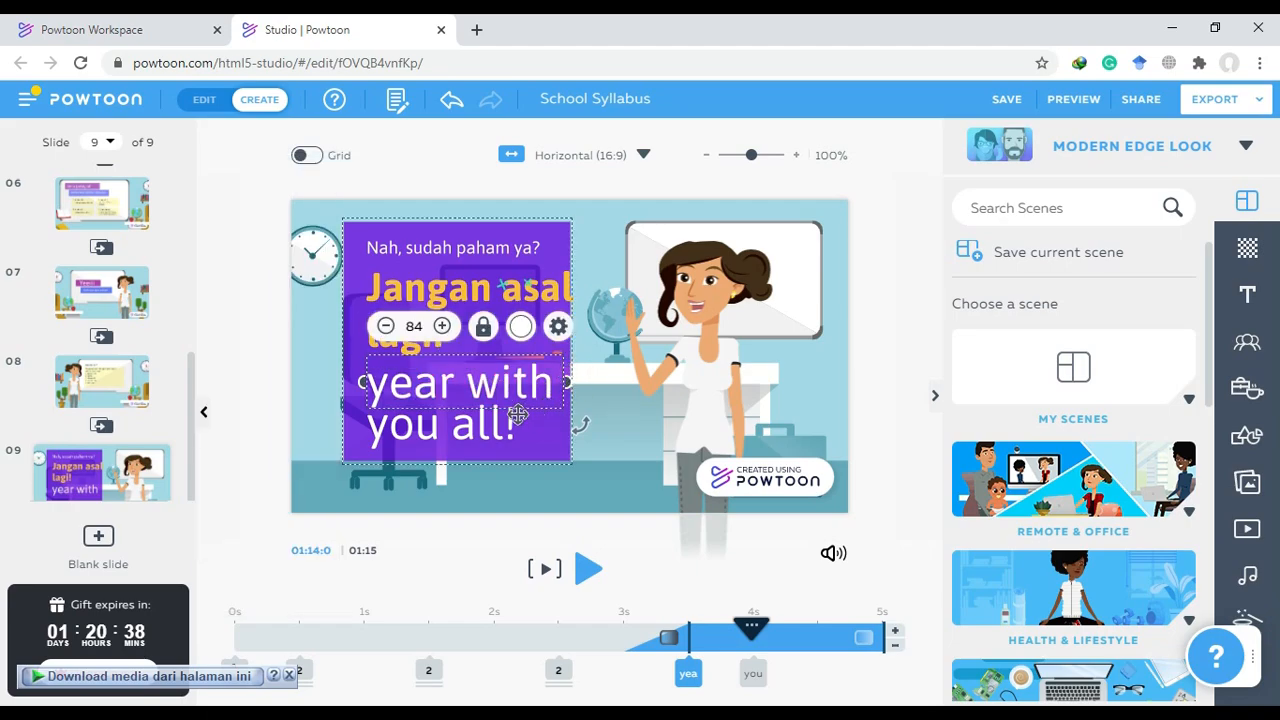
pyautogui.press('Delete')
pyautogui.click(474, 401)
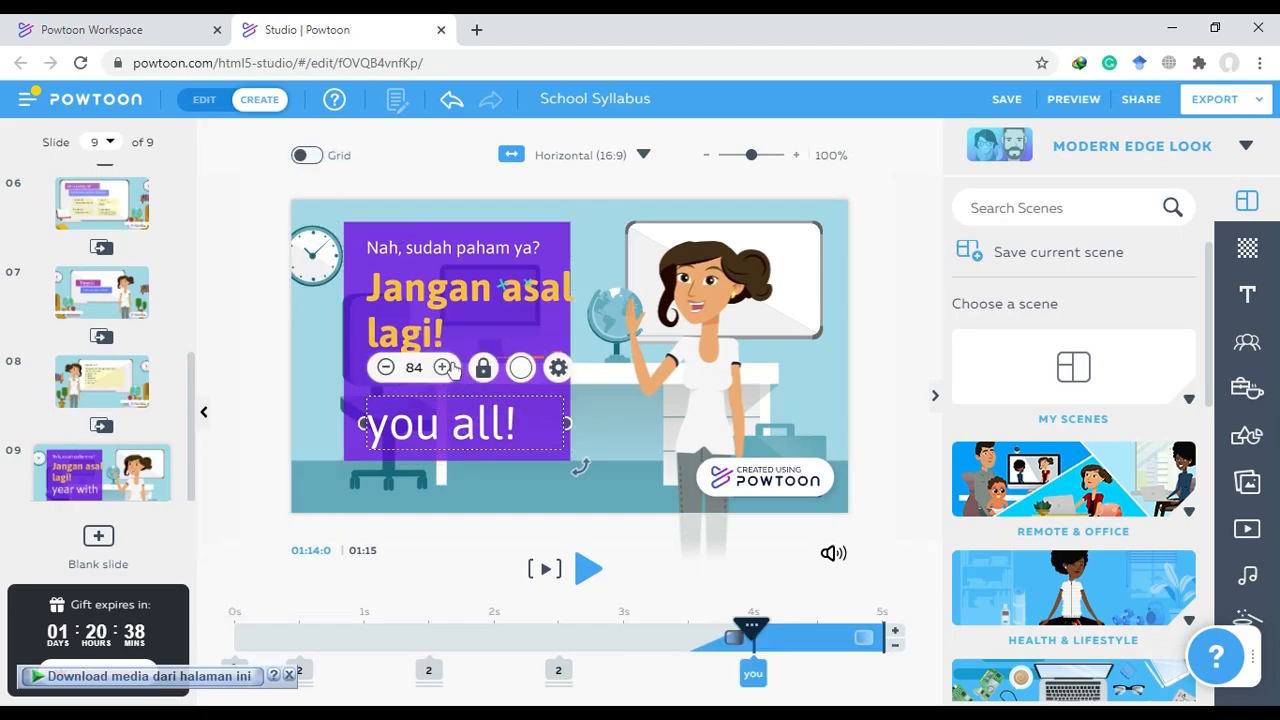
pyautogui.moveTo(469, 398); pyautogui.dragTo(472, 366)
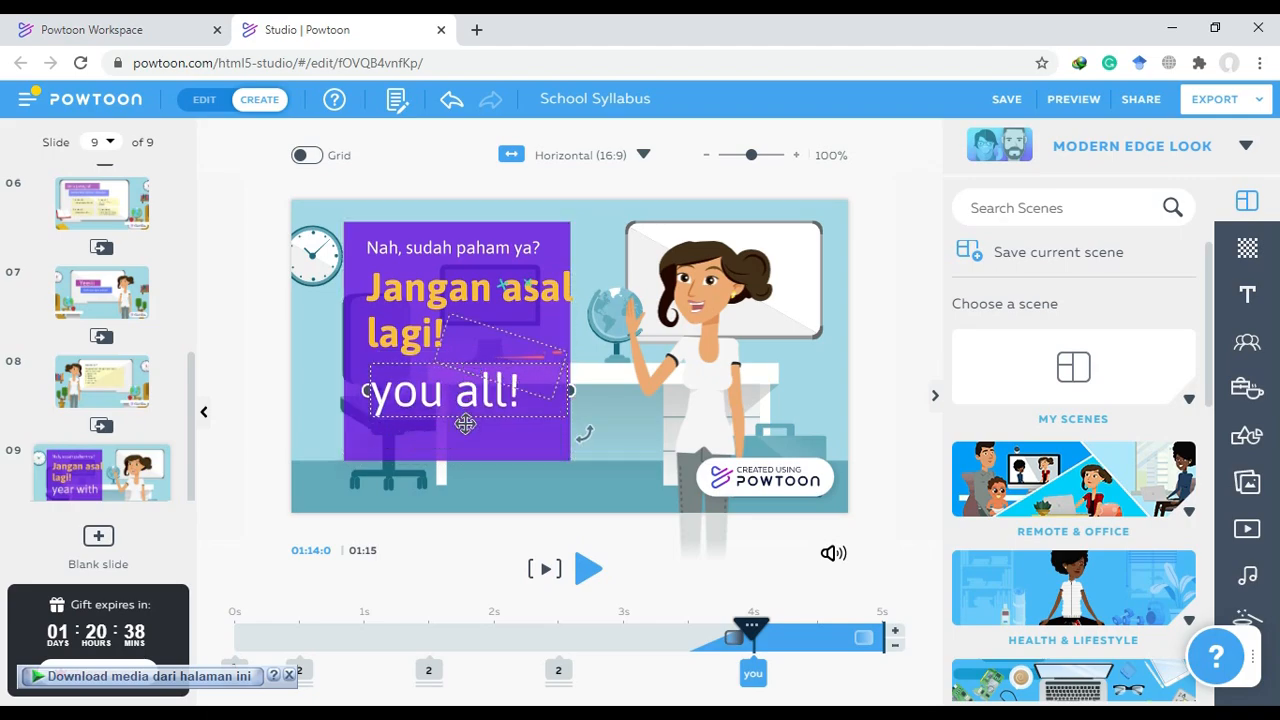
# Replace the "you all!" text with "Terutama dalam menyusun paragraf."
pyautogui.click(457, 403)
pyautogui.click(438, 395)
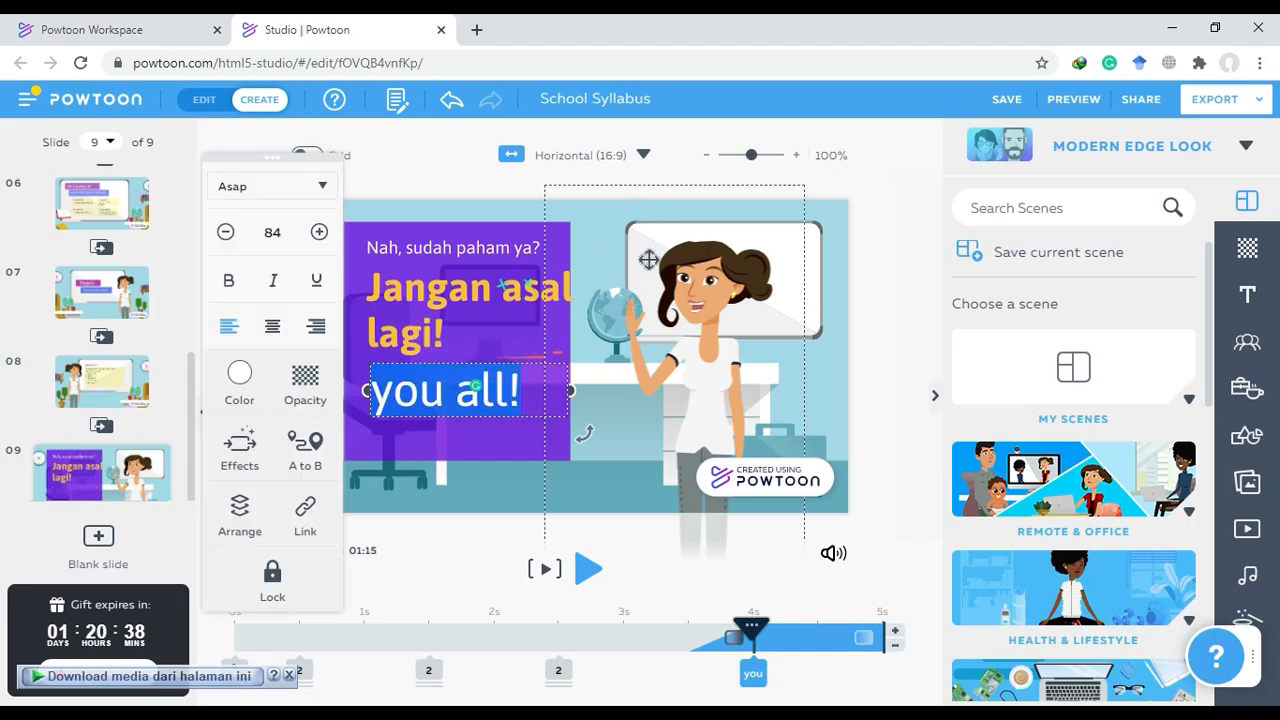
pyautogui.write('Terutama')
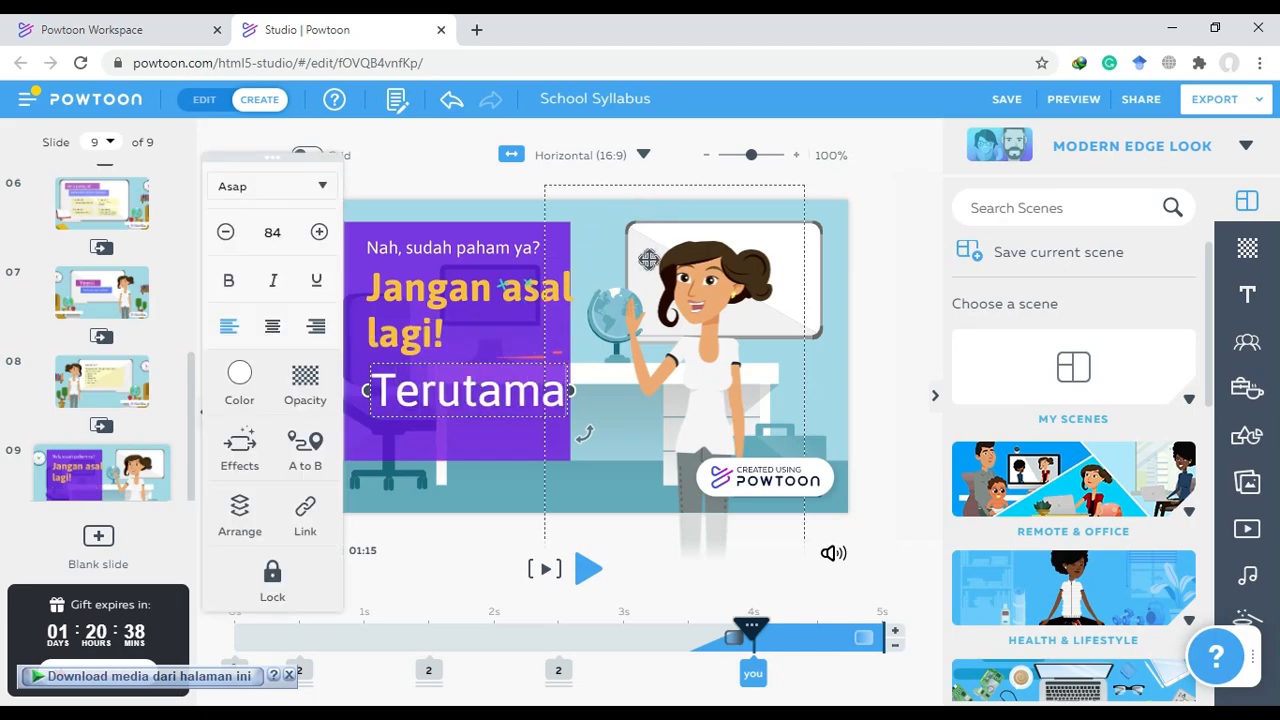
pyautogui.write(' dalam m')
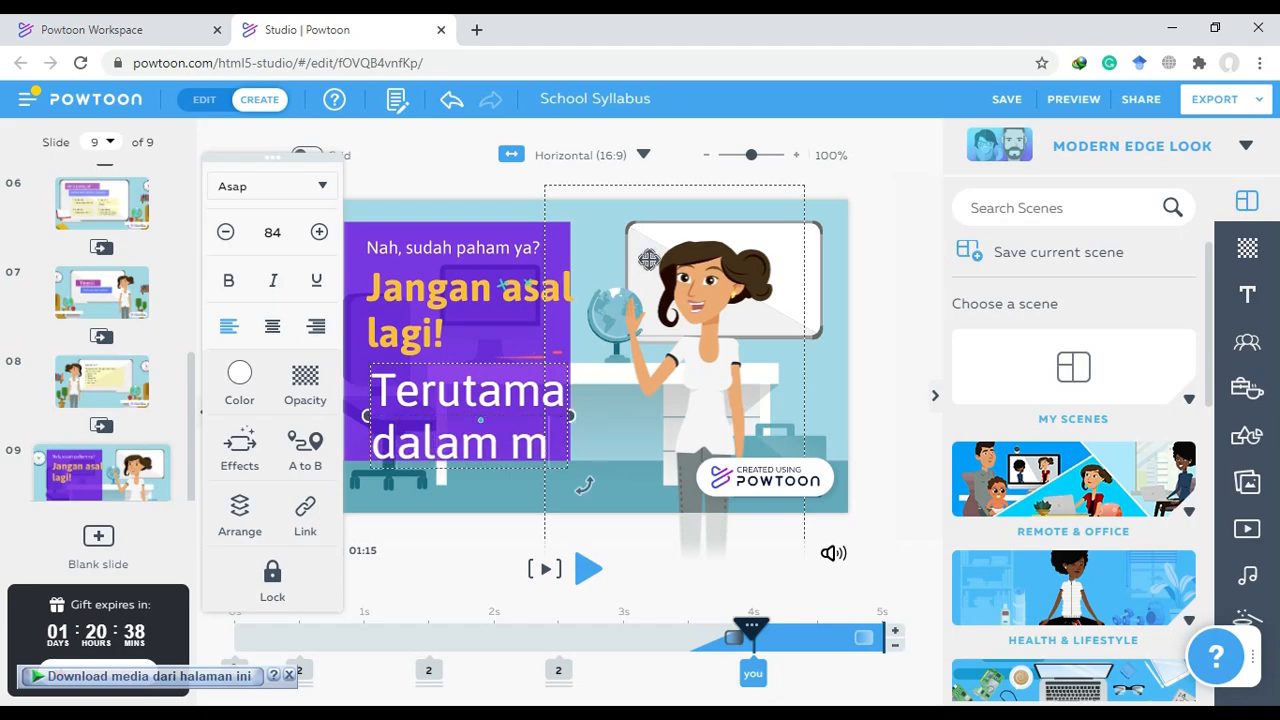
pyautogui.write('enyusu')
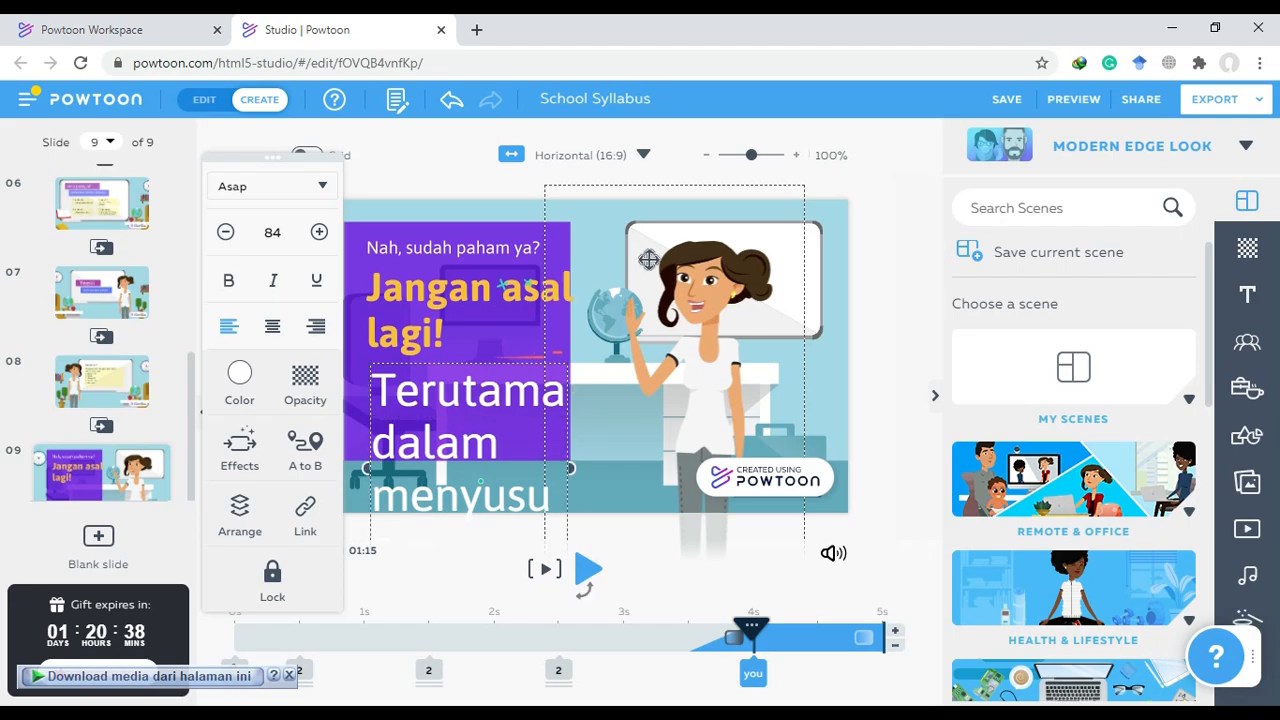
pyautogui.press('BackSpace')
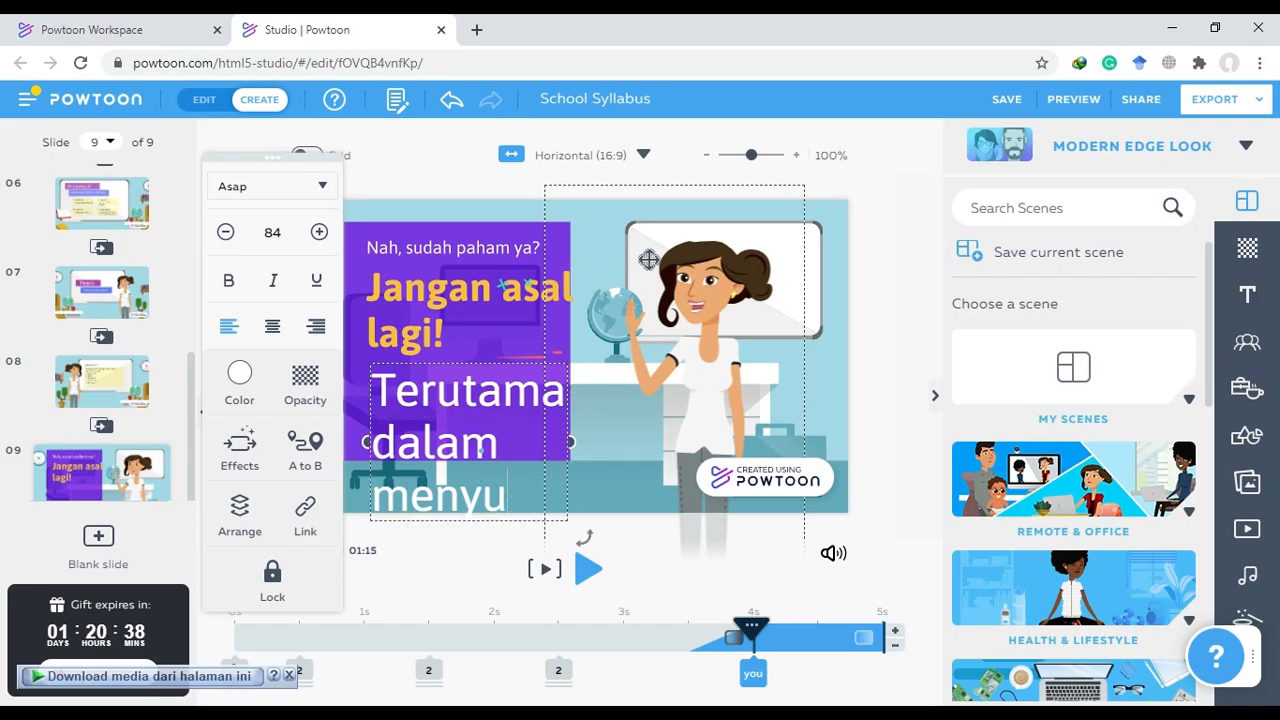
pyautogui.write('u')
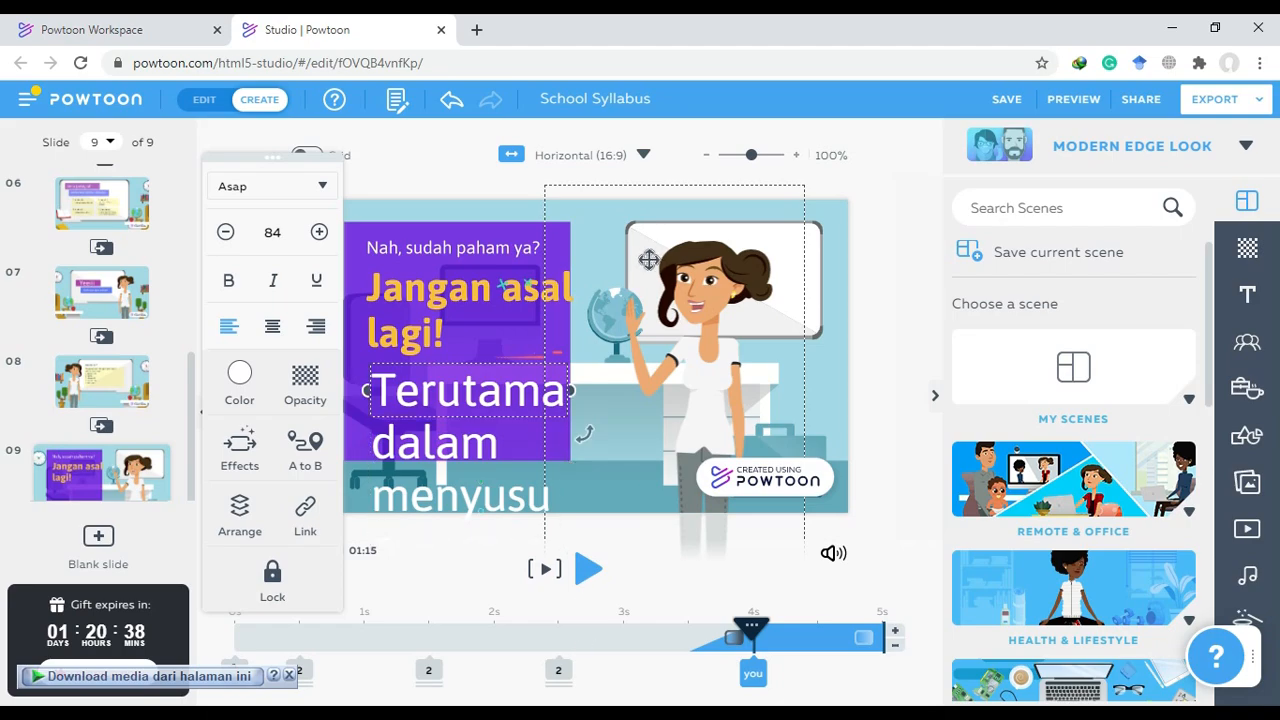
# Set the whole "Terutama dalam menyusun paragraf." text to font size 48 and finish editing it
pyautogui.hotkey('ctrl', 'a')
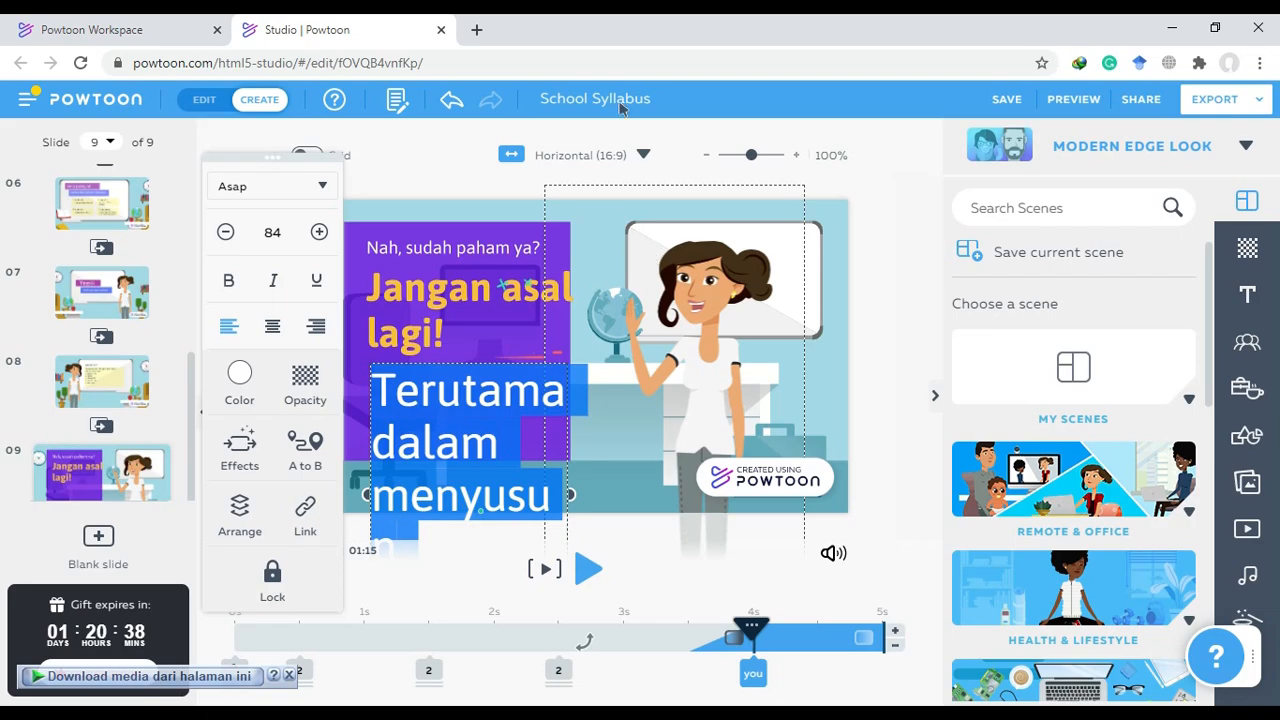
pyautogui.click(272, 232)
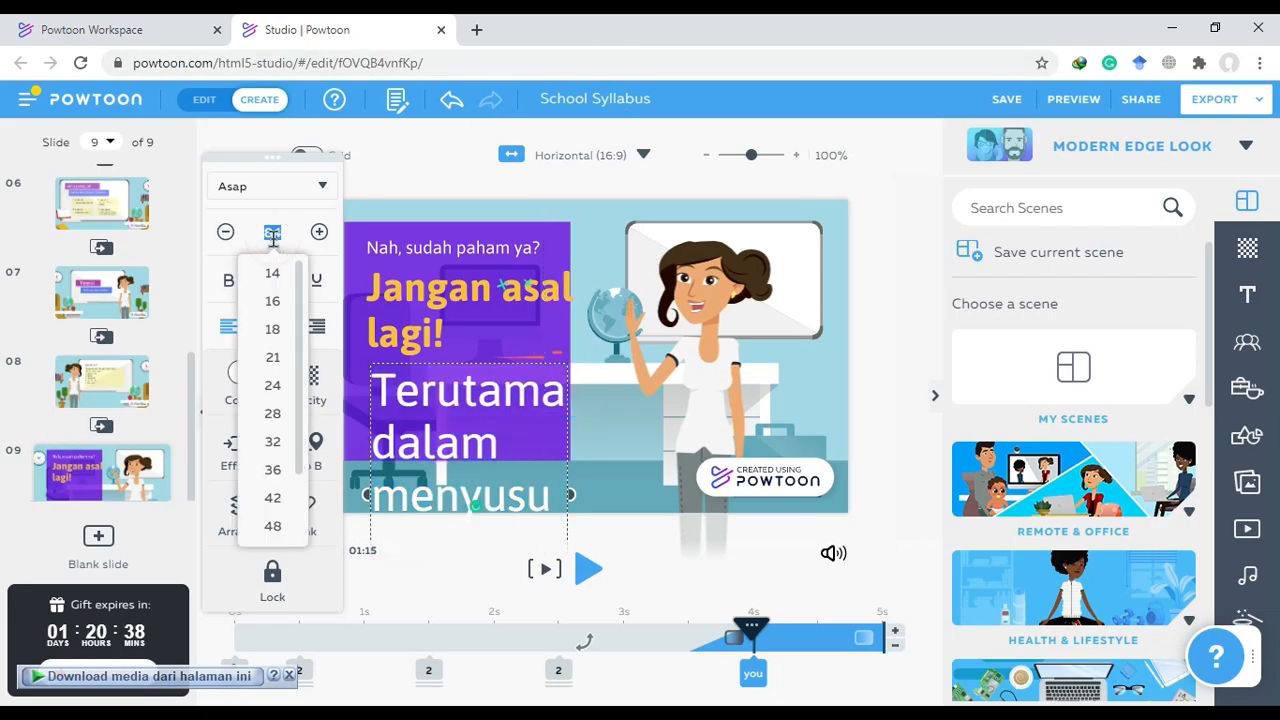
pyautogui.scroll(-2, 288, 422)
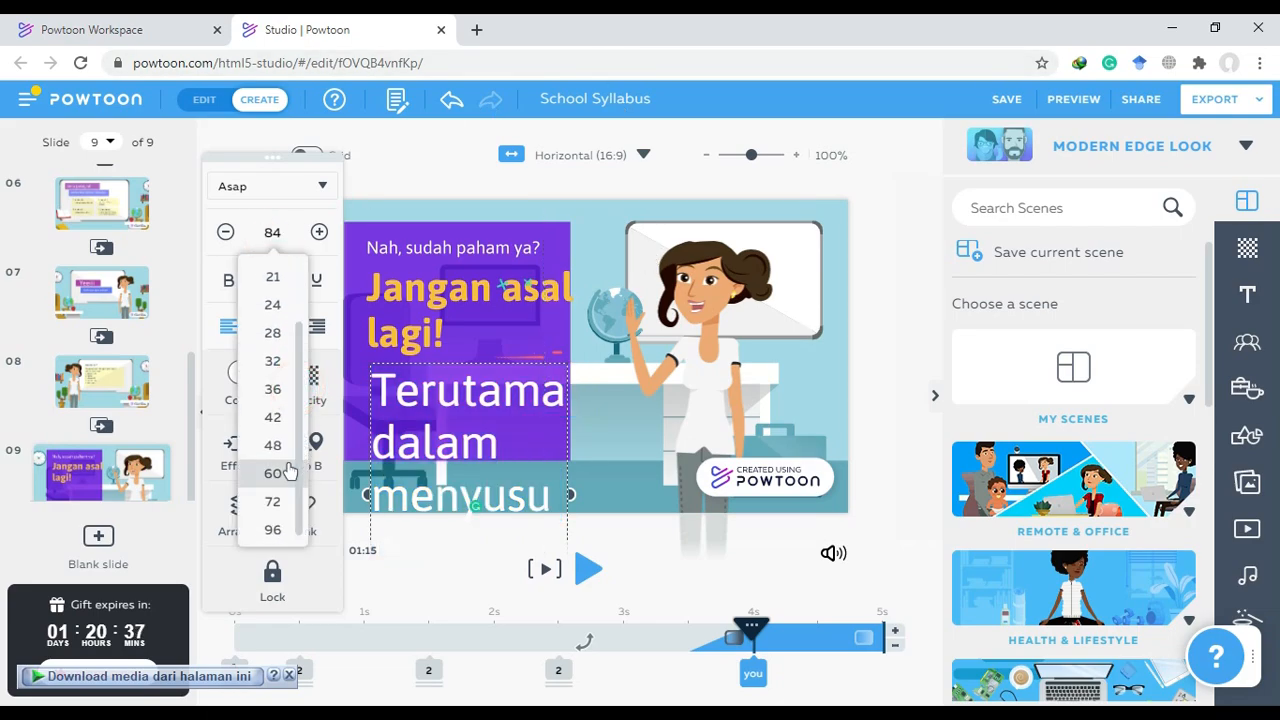
pyautogui.click(274, 445)
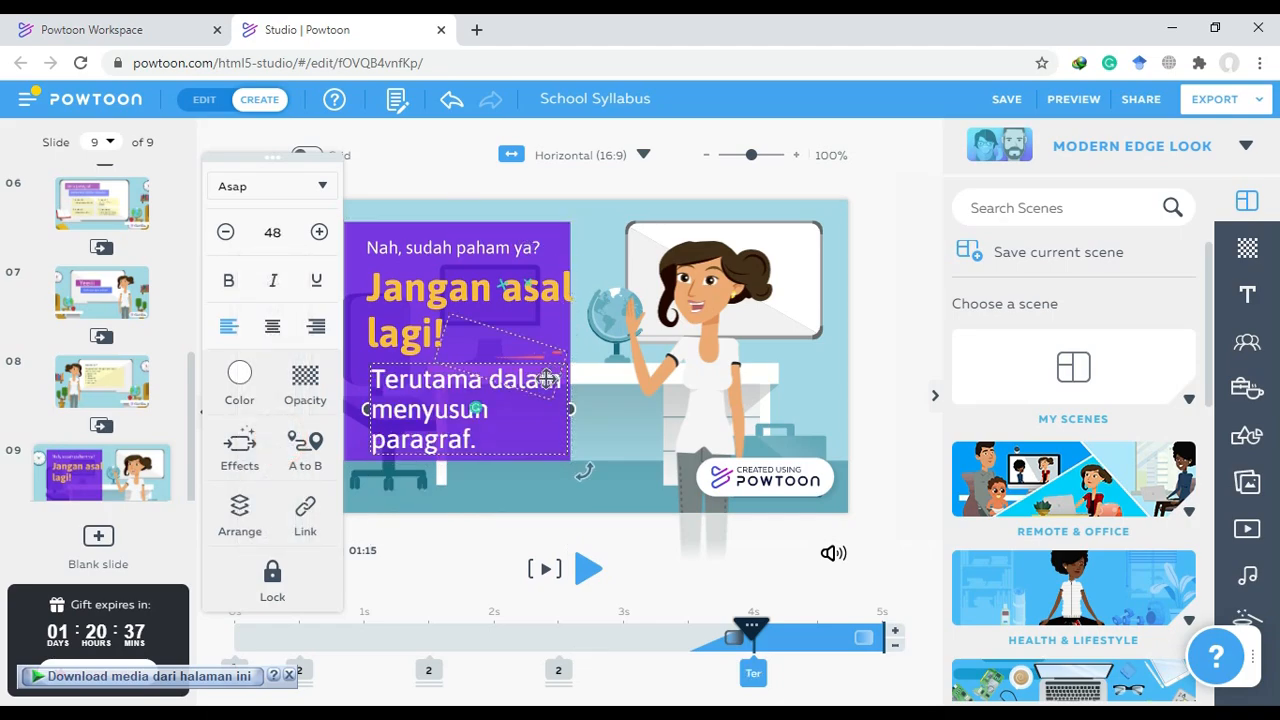
pyautogui.click(450, 497)
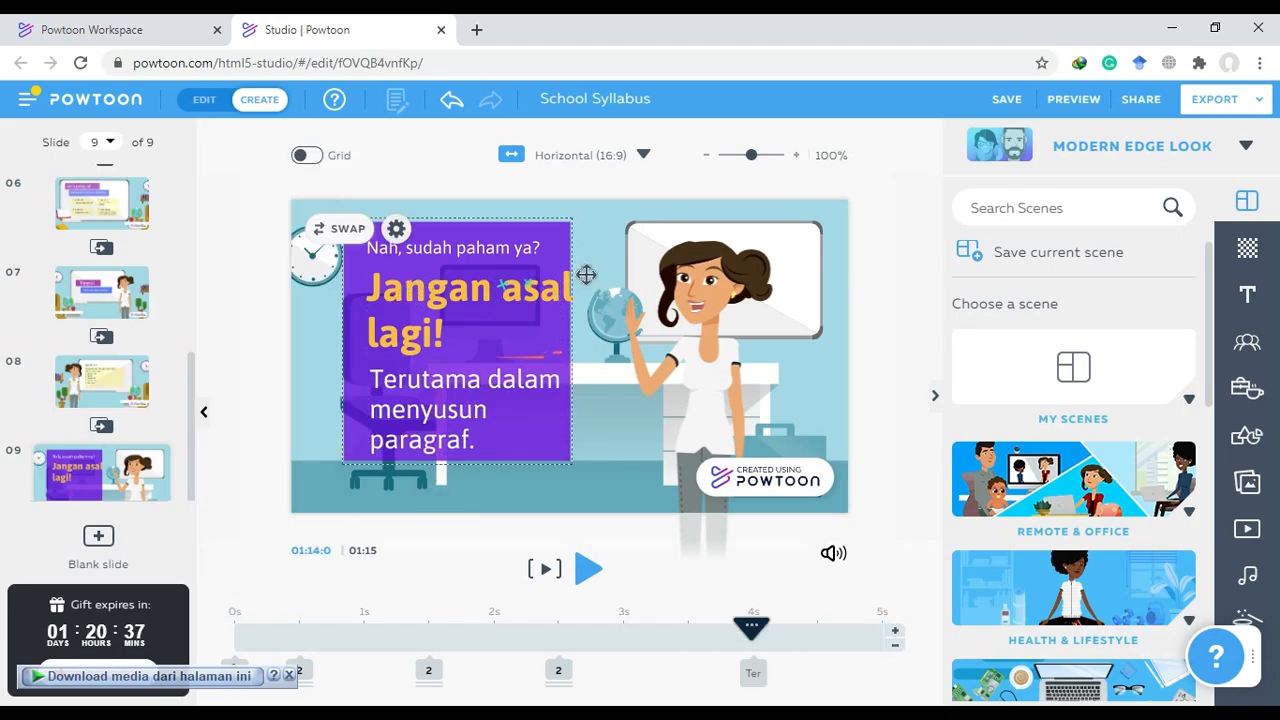
# Nudge the yellow "Jangan asal lagi!" text slightly left so it fits inside the purple box on slide 9
pyautogui.click(441, 258)
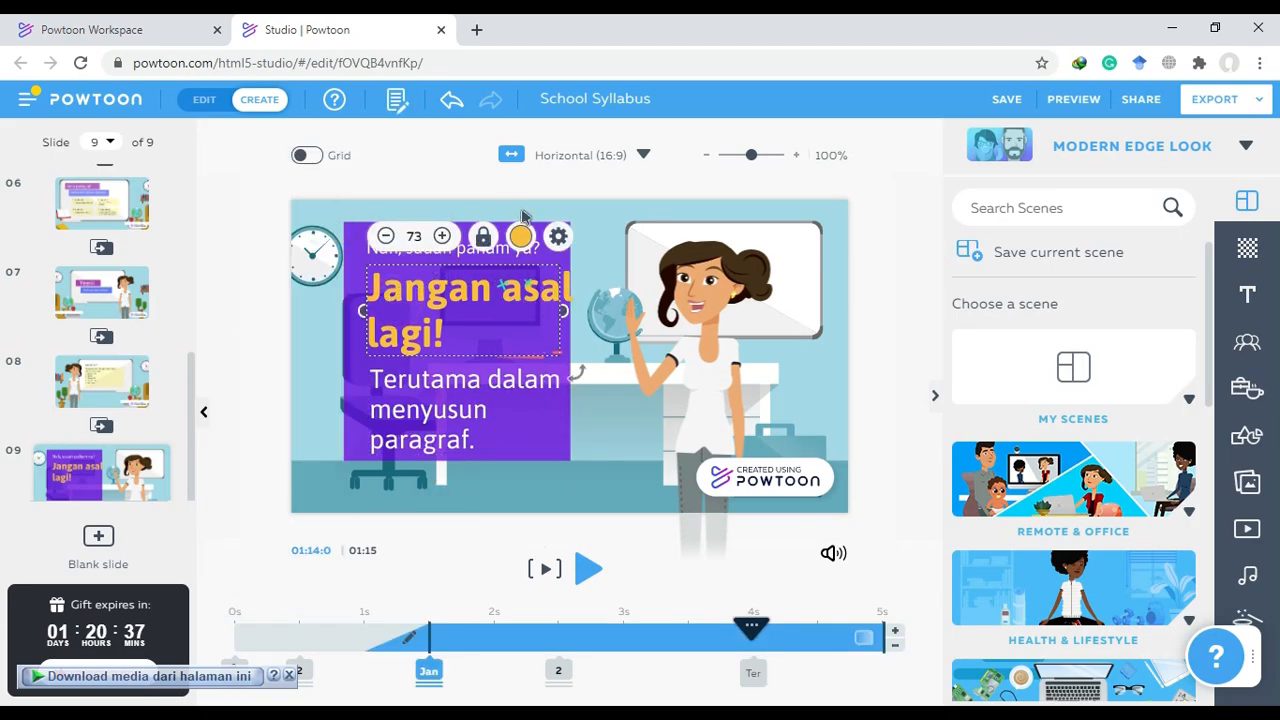
pyautogui.press('Left')
pyautogui.press('Left')
pyautogui.press('Left')
pyautogui.press('Left')
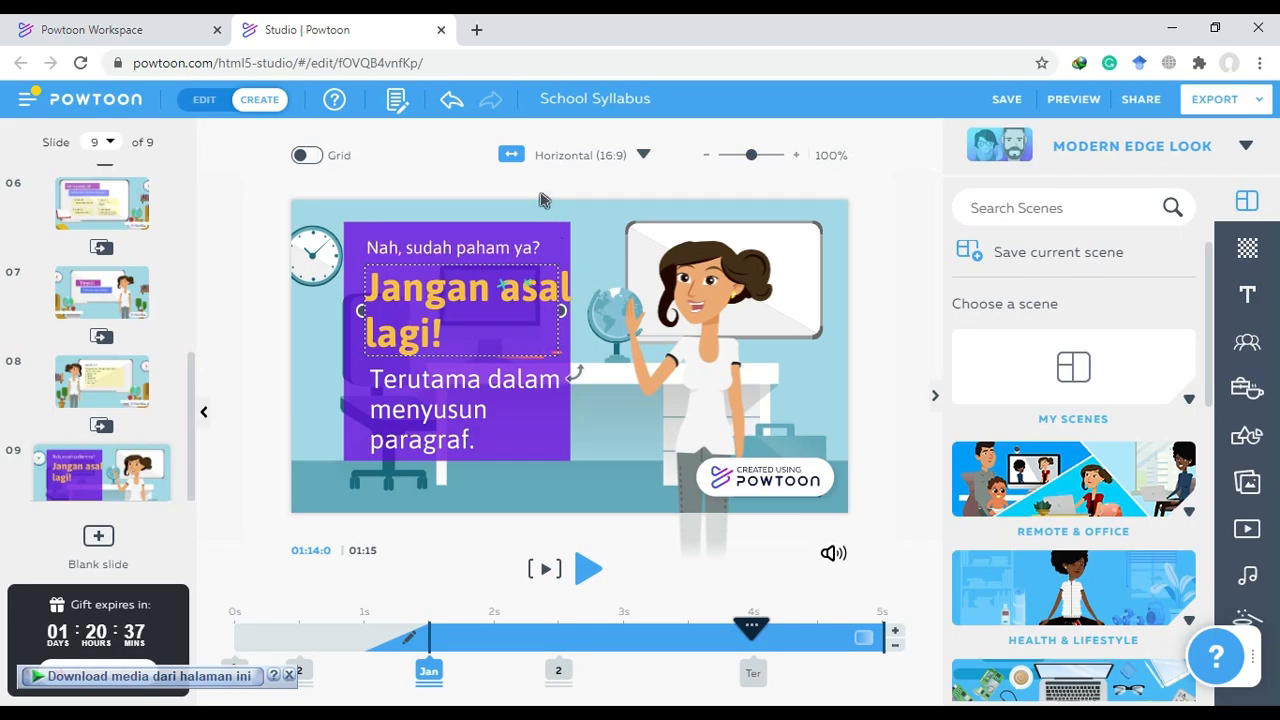
pyautogui.press('Left')
pyautogui.press('Left')
pyautogui.press('Left')
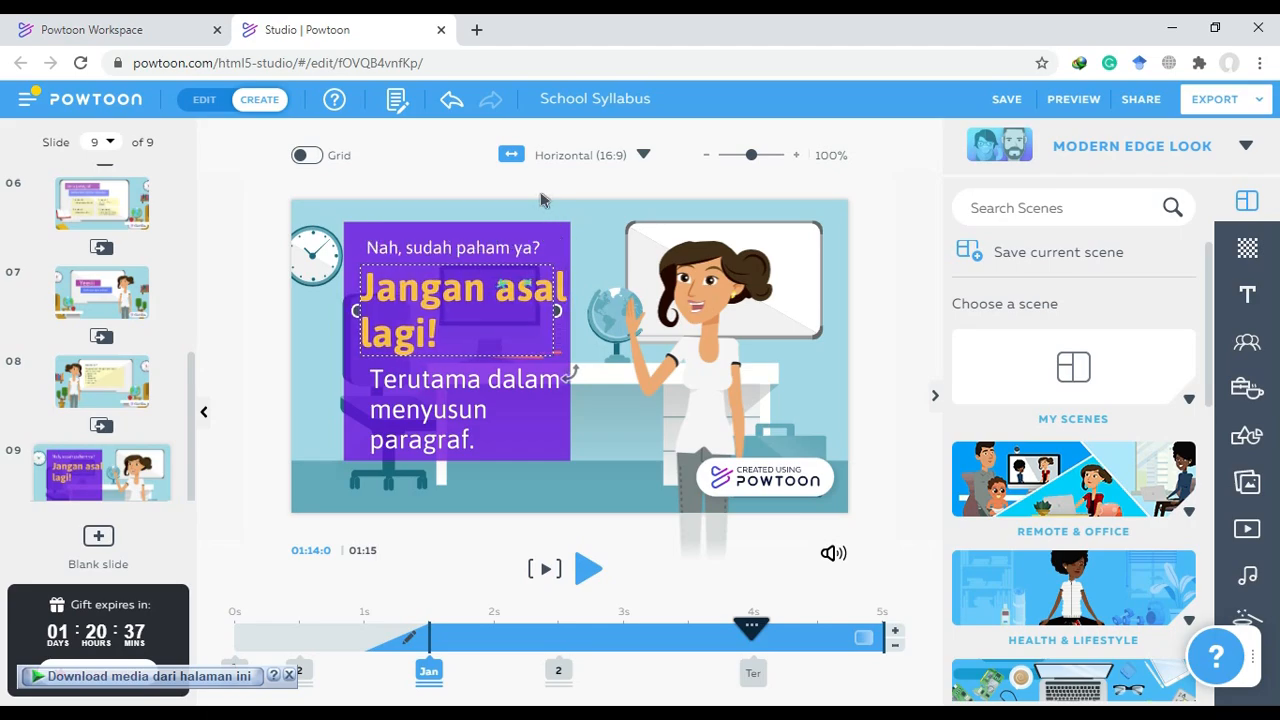
pyautogui.click(379, 258)
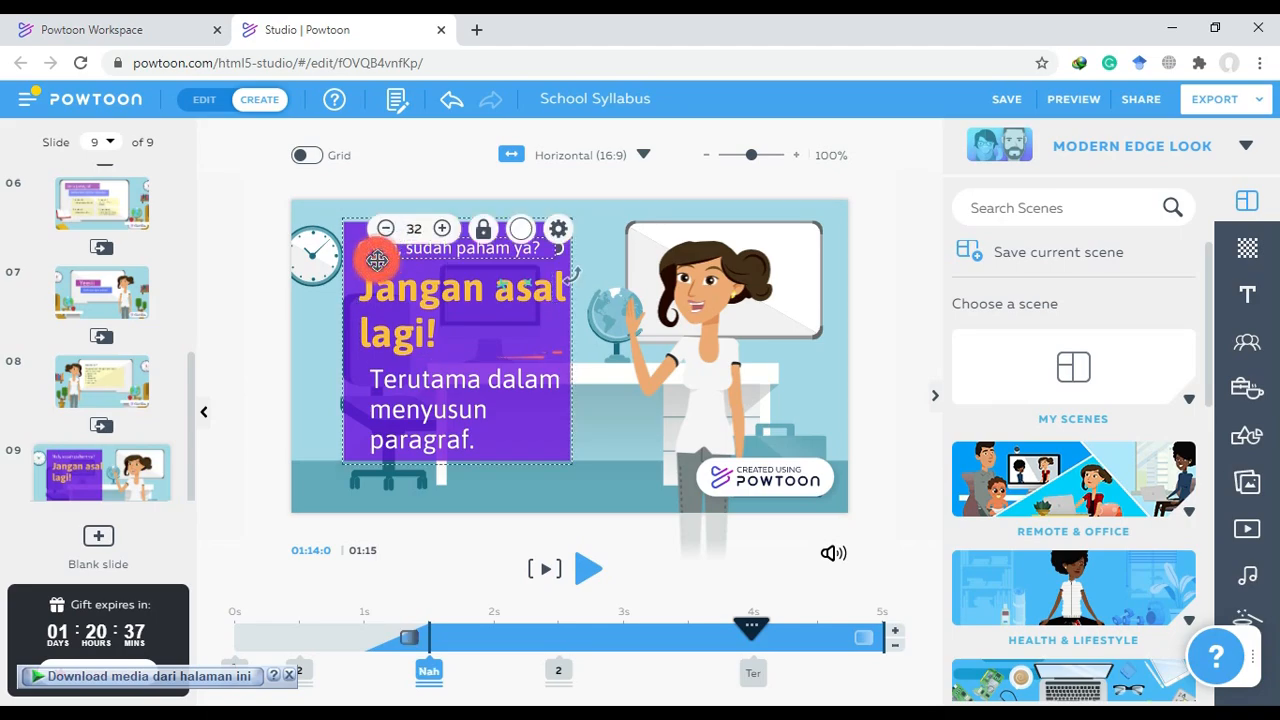
pyautogui.click(377, 259)
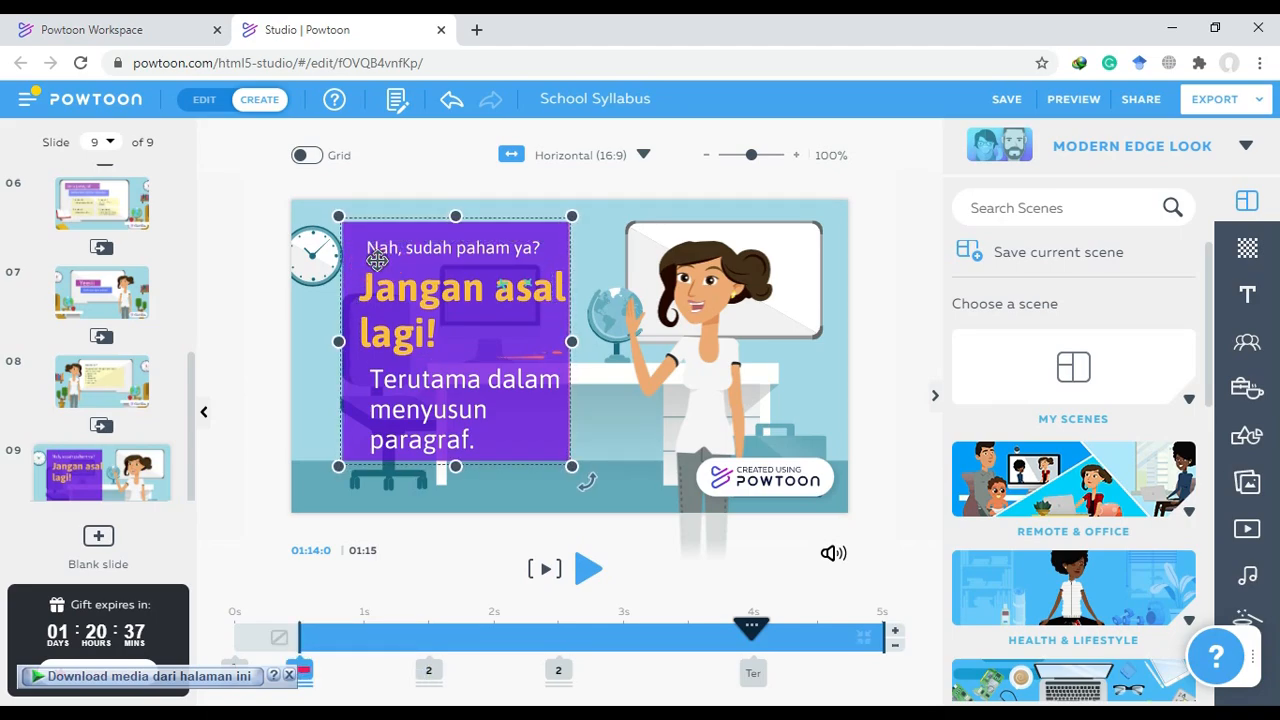
pyautogui.hotkey('ctrl', 'z')
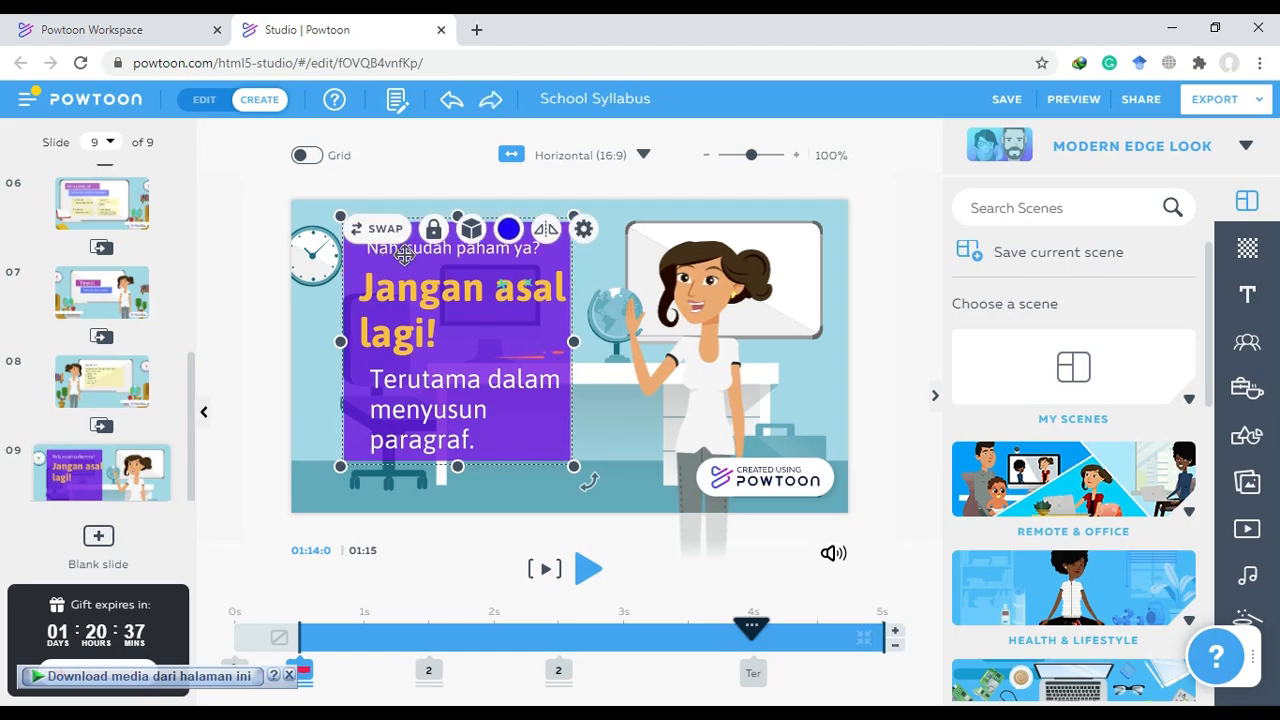
pyautogui.click(404, 256)
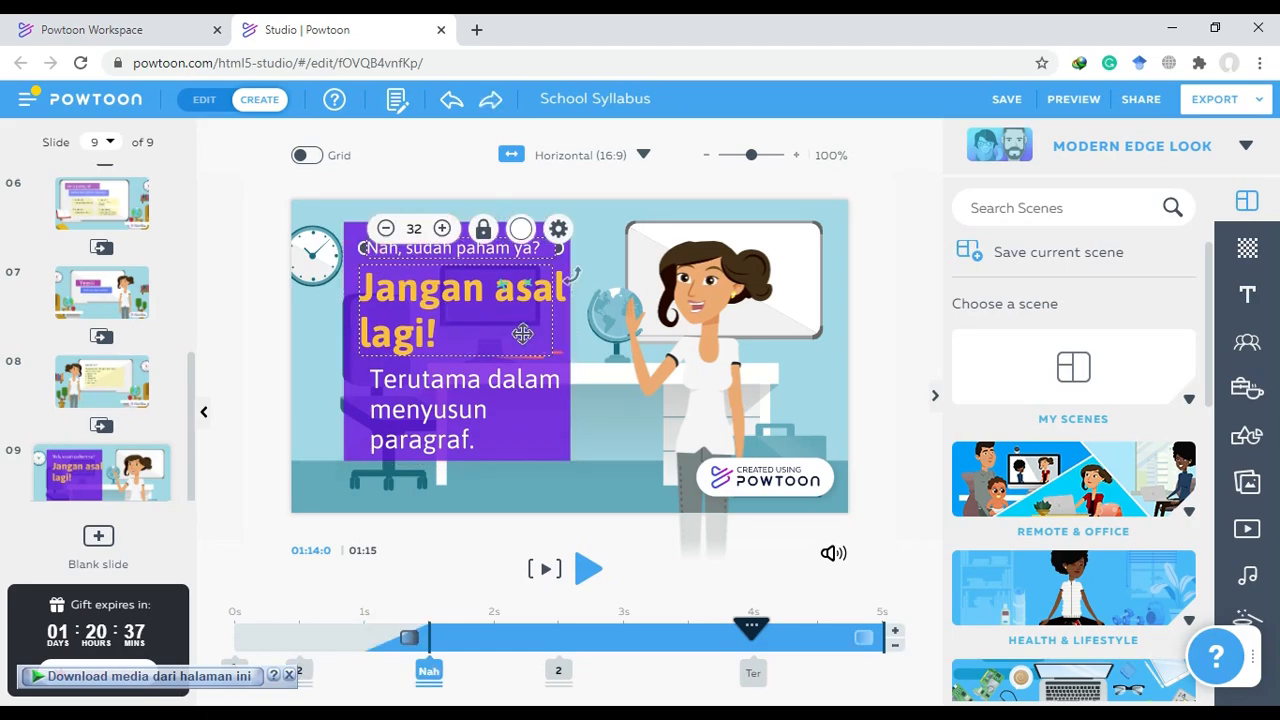
# Nudge the purple box behind the slide 9 text slightly to the right and deselect it
pyautogui.click(531, 435)
pyautogui.click(561, 232)
pyautogui.press('Right')
pyautogui.press('Right')
pyautogui.press('Right')
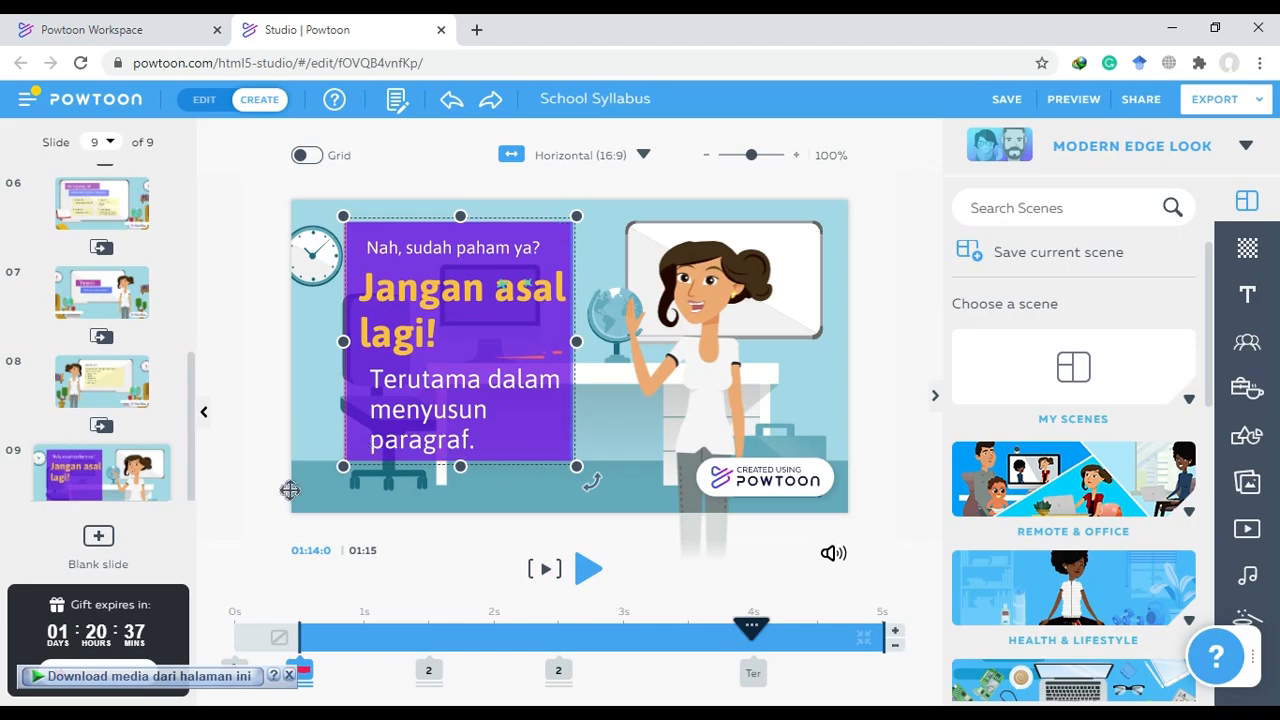
pyautogui.click(260, 493)
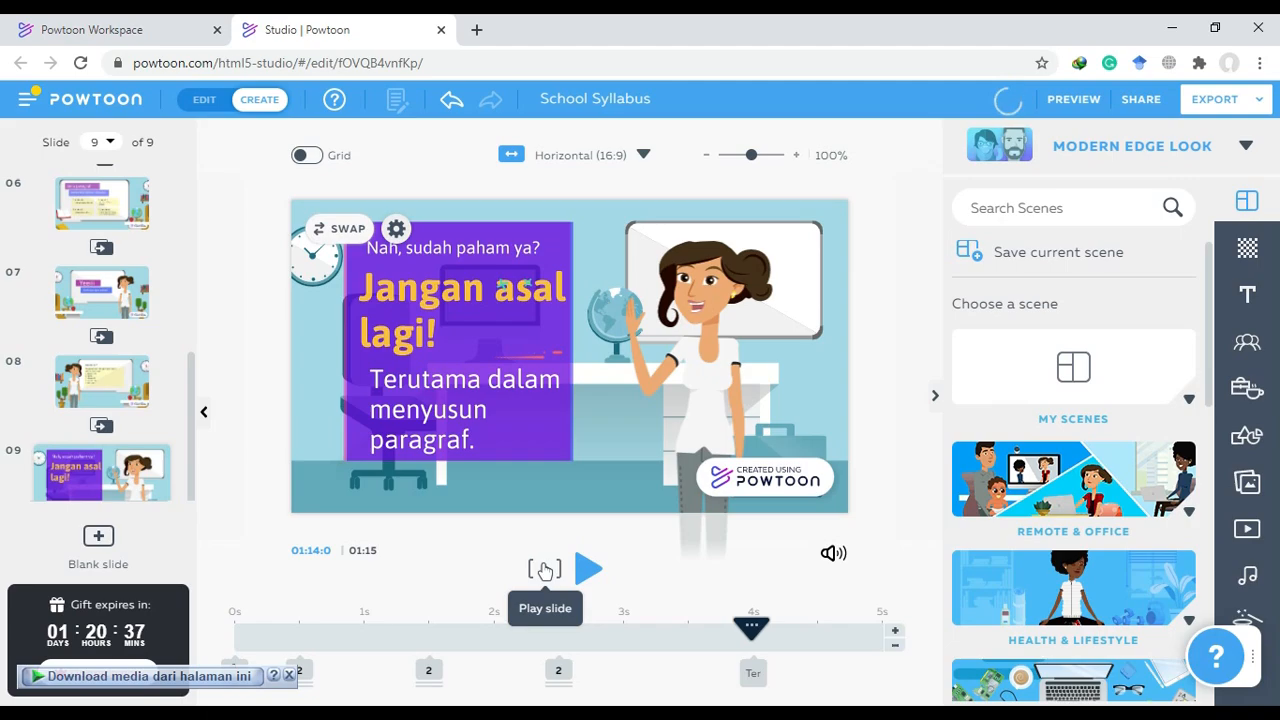
# Play back slide 9 from its start, and play it from the current timeline position onwards
pyautogui.click(545, 568)
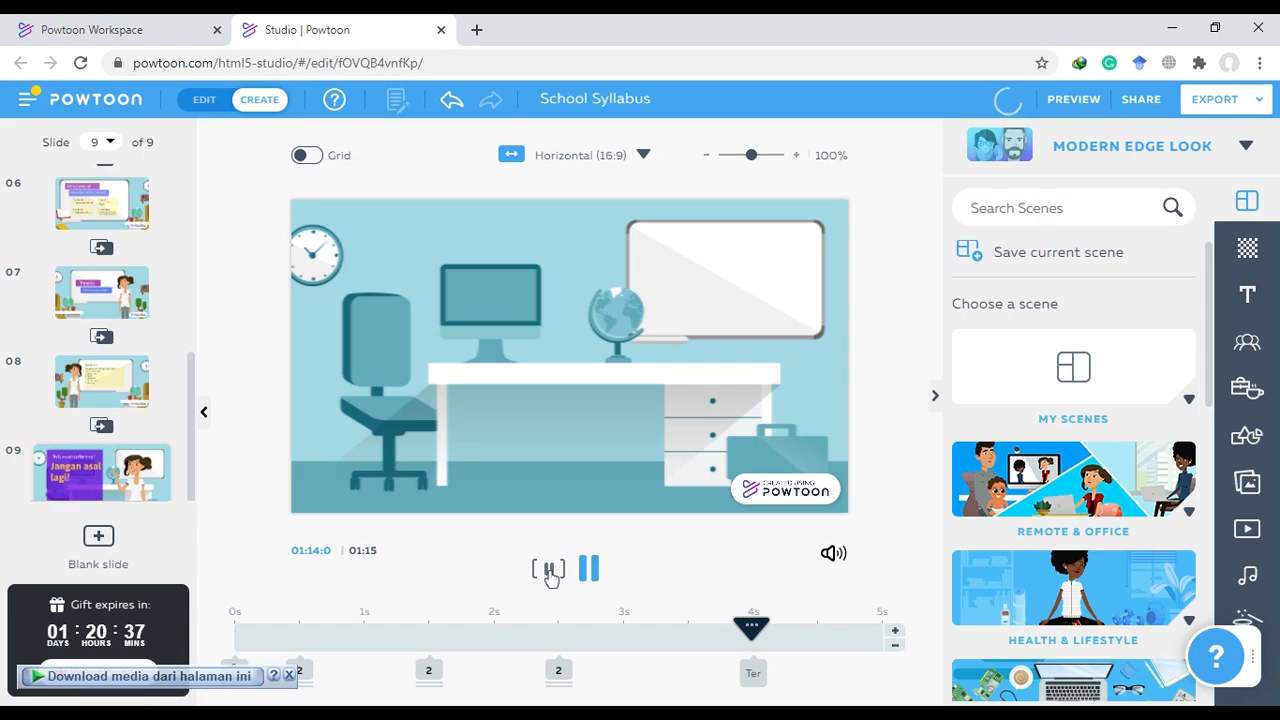
pyautogui.click(549, 574)
pyautogui.click(549, 574)
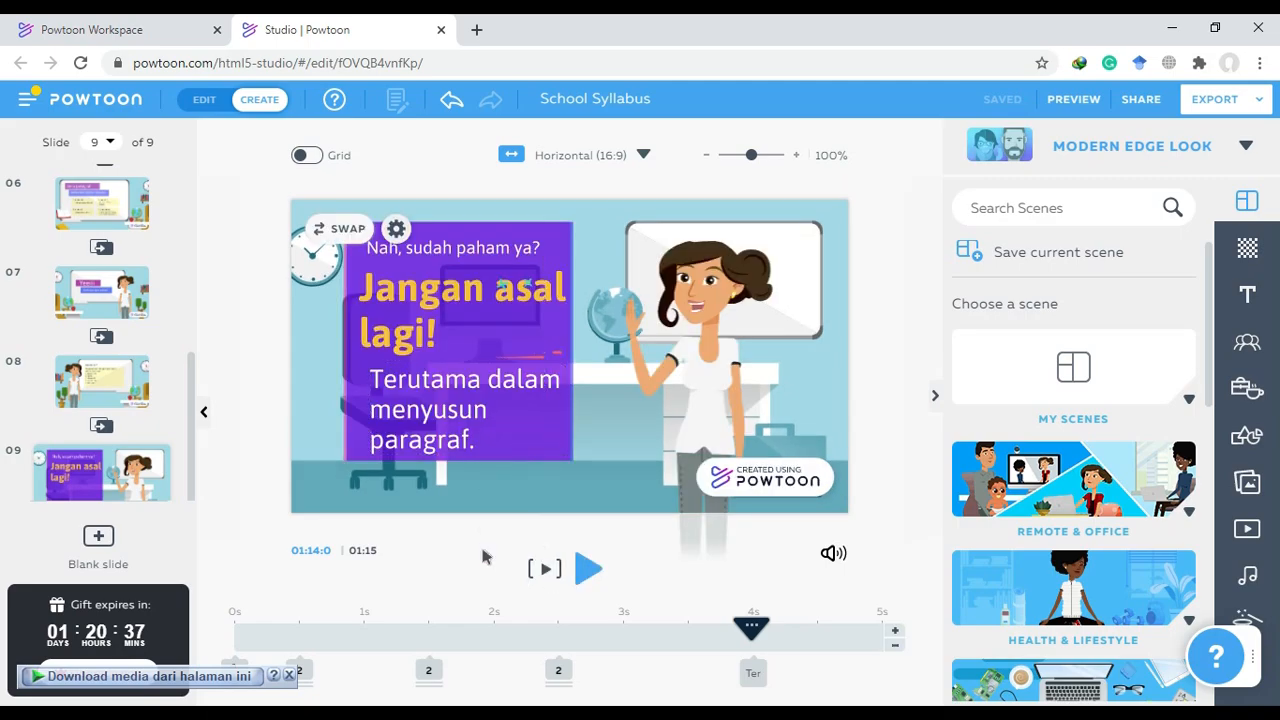
pyautogui.click(549, 574)
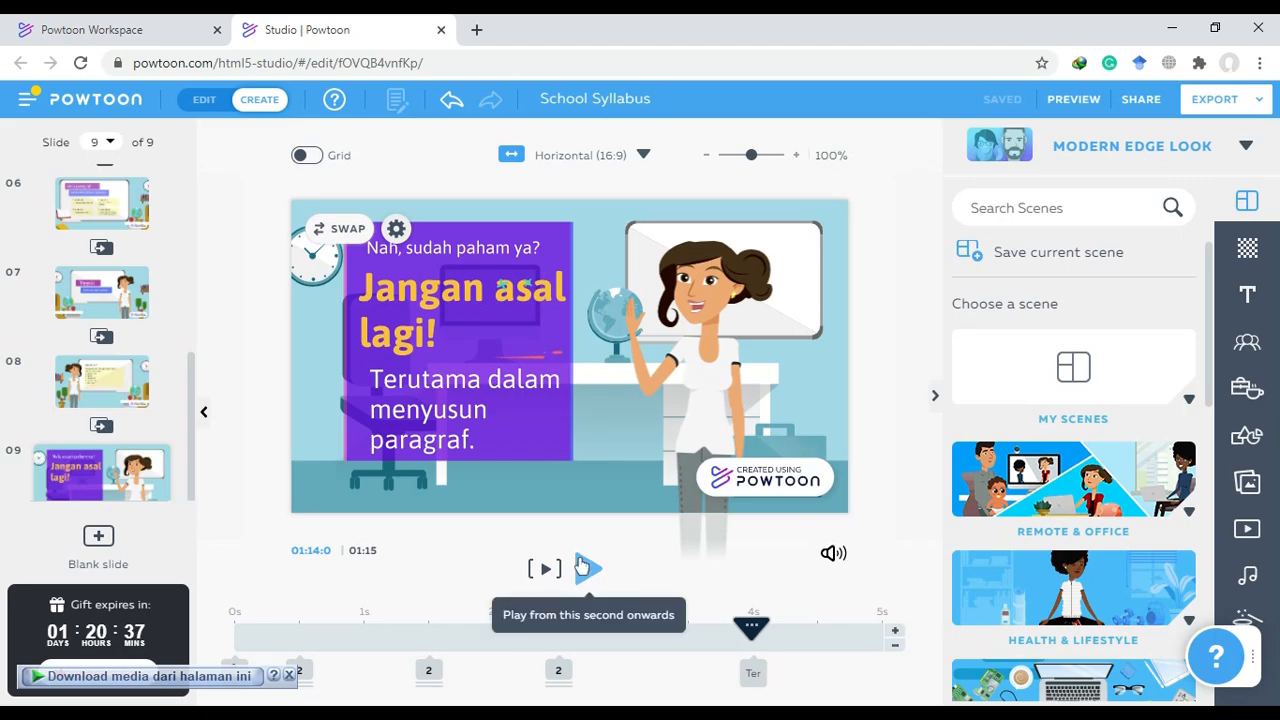
pyautogui.click(589, 572)
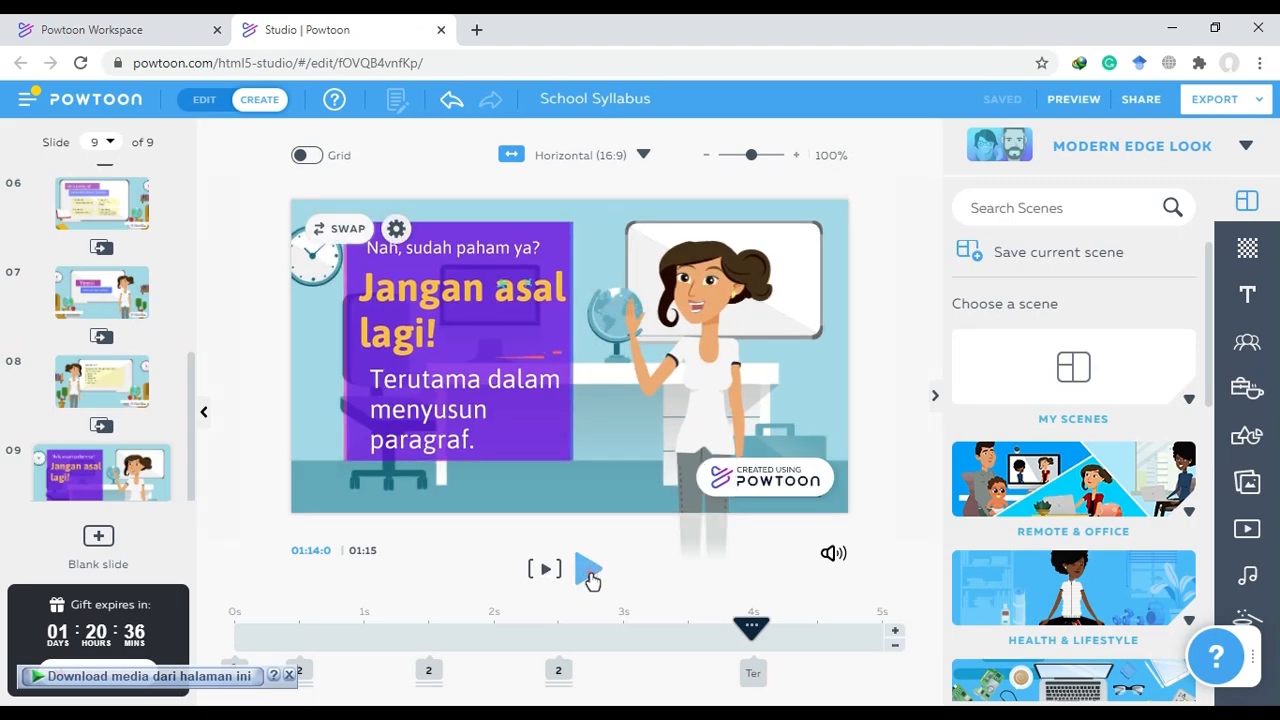
pyautogui.click(590, 574)
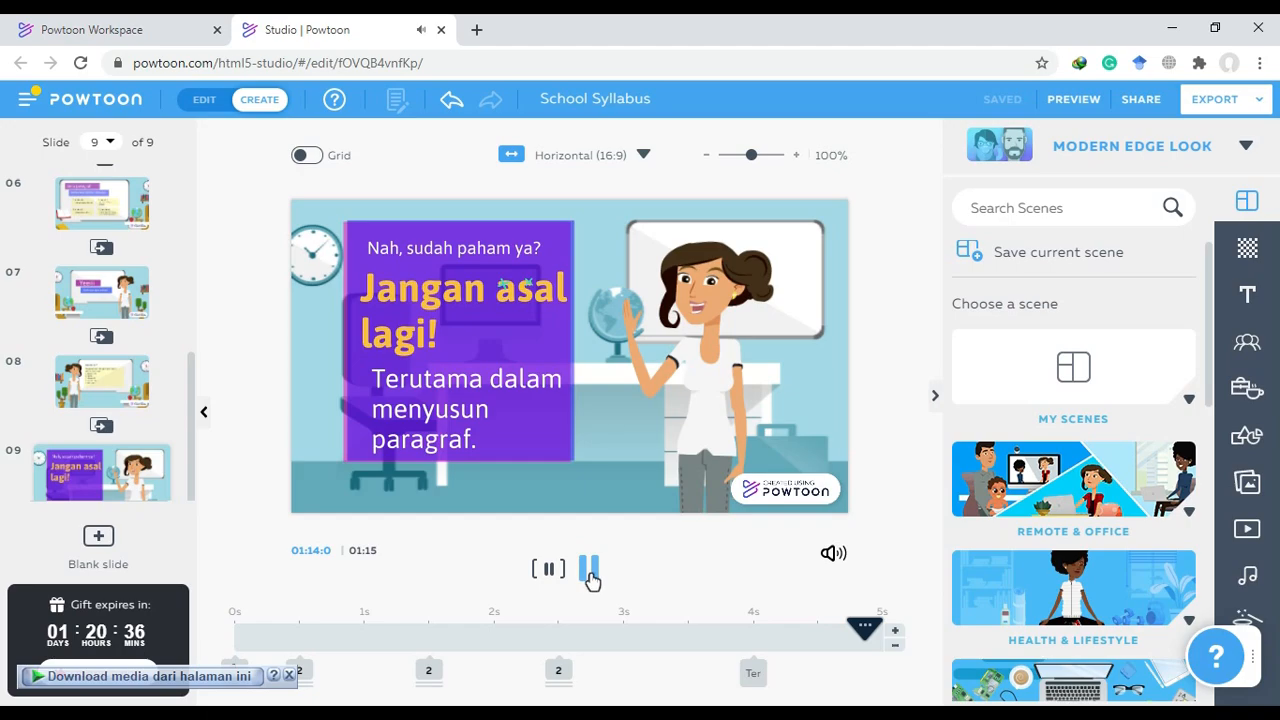
# Preview the whole School Syllabus presentation as a movie through to its end and close the preview
pyautogui.click(1048, 102)
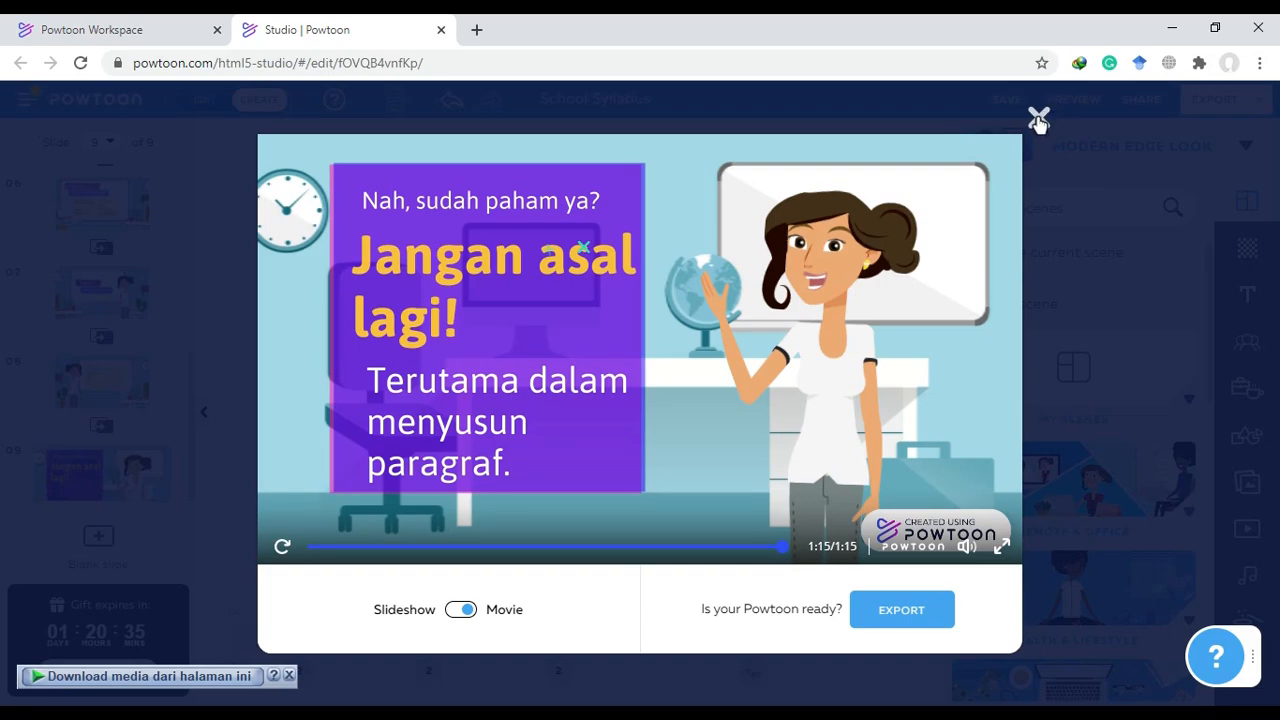
pyautogui.click(1038, 118)
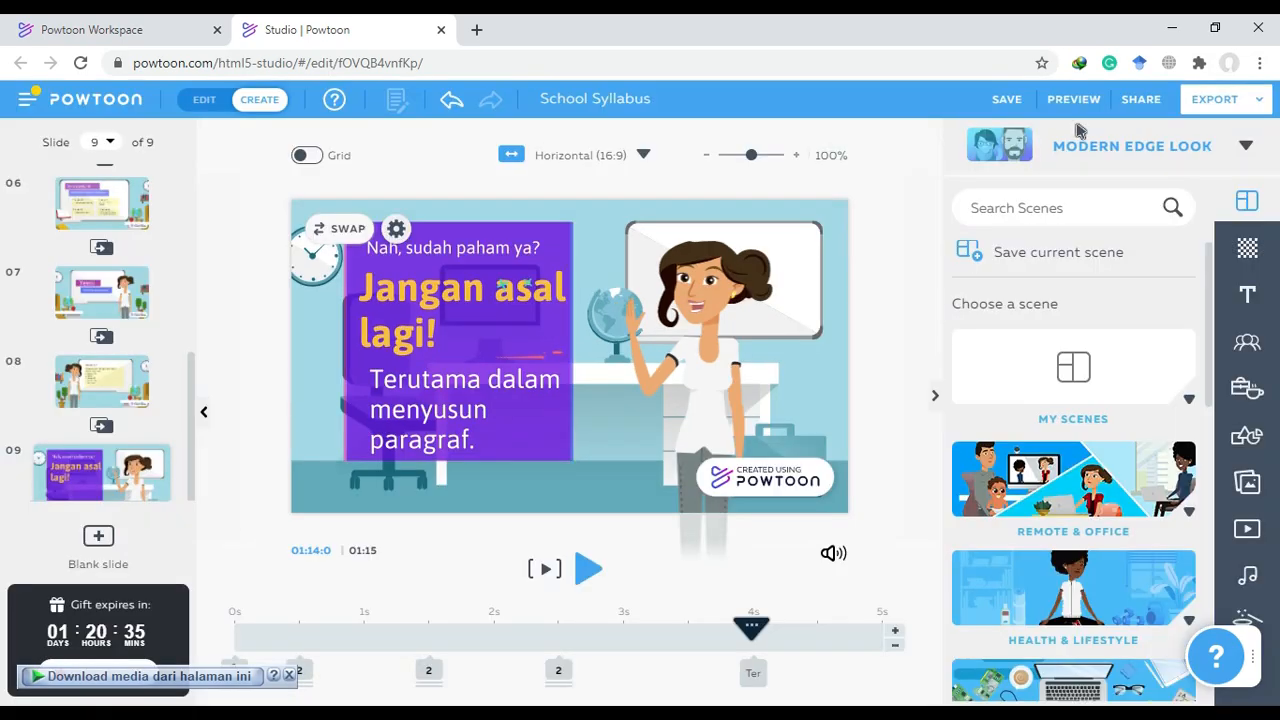